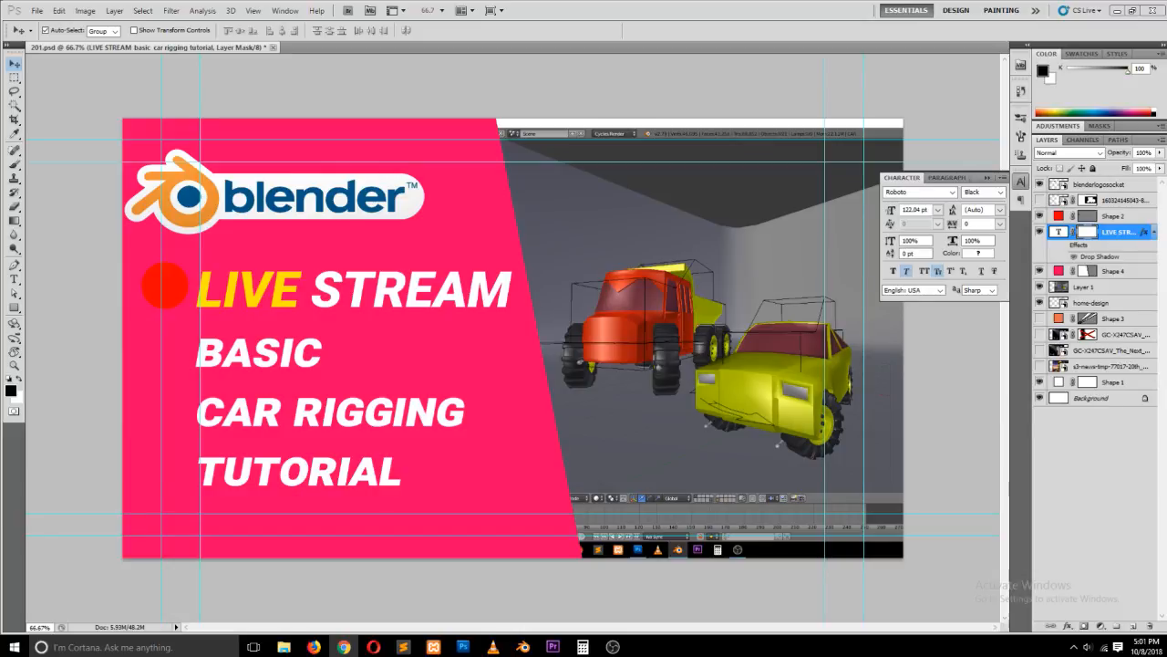
# Switch to Blender and examine the rigged red truck and yellow car from several angles
pyautogui.click(522, 646)
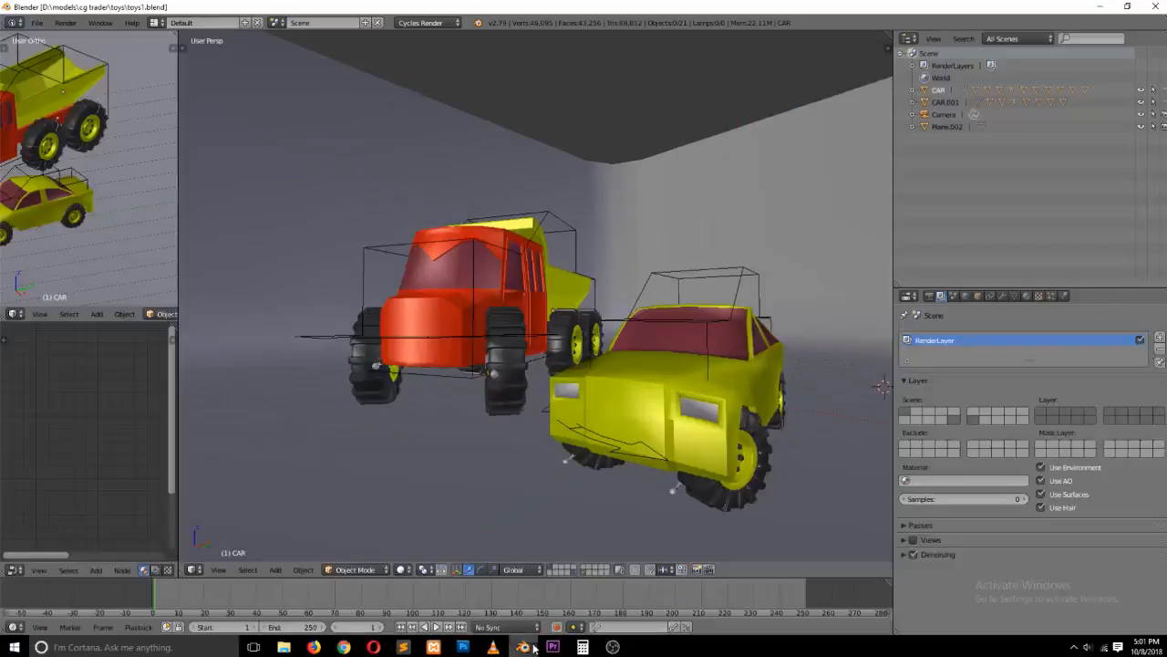
pyautogui.click(630, 403)
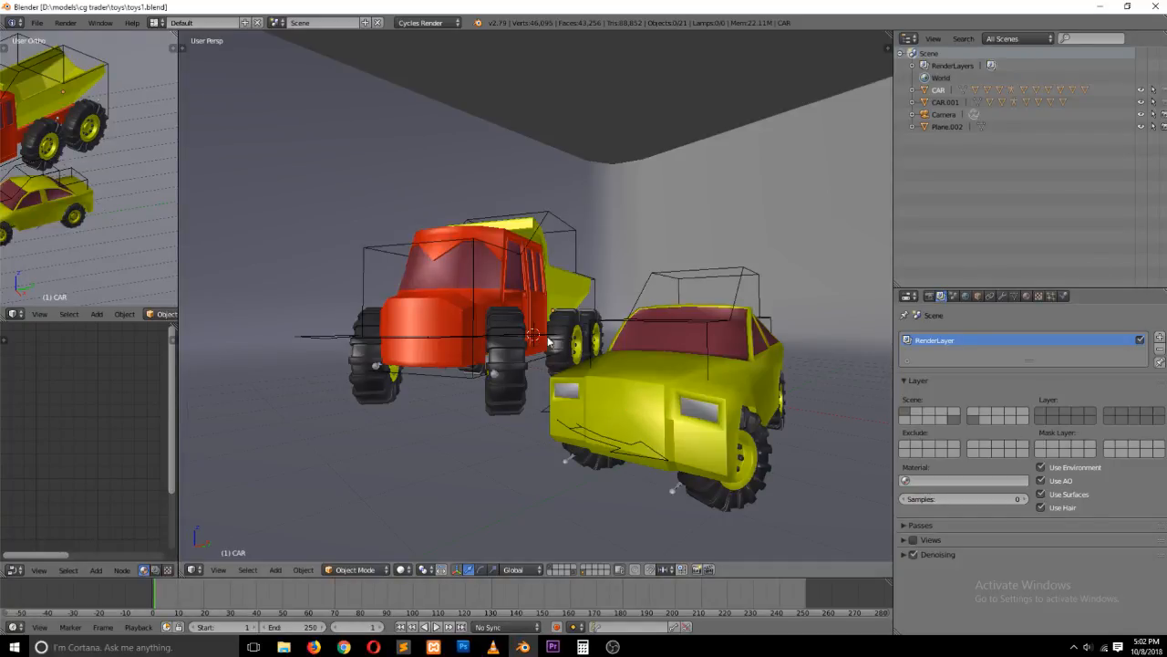
pyautogui.scroll(-5, 617, 296)
pyautogui.moveTo(617, 295); pyautogui.dragTo(540, 279, button='middle')
pyautogui.scroll(2, 616, 331)
pyautogui.moveTo(486, 330); pyautogui.dragTo(538, 310, button='middle')
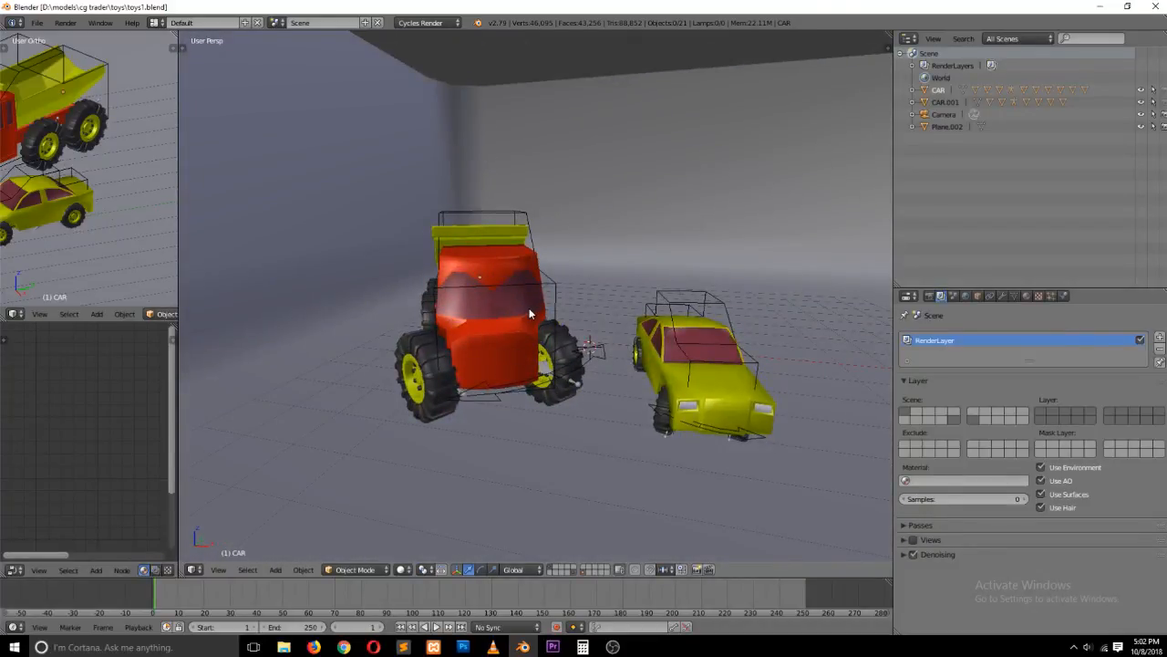
pyautogui.moveTo(535, 307); pyautogui.dragTo(447, 344, button='middle')
# Try rotating the red truck's front steering arrow control about the Z axis
pyautogui.rightClick(447, 344)
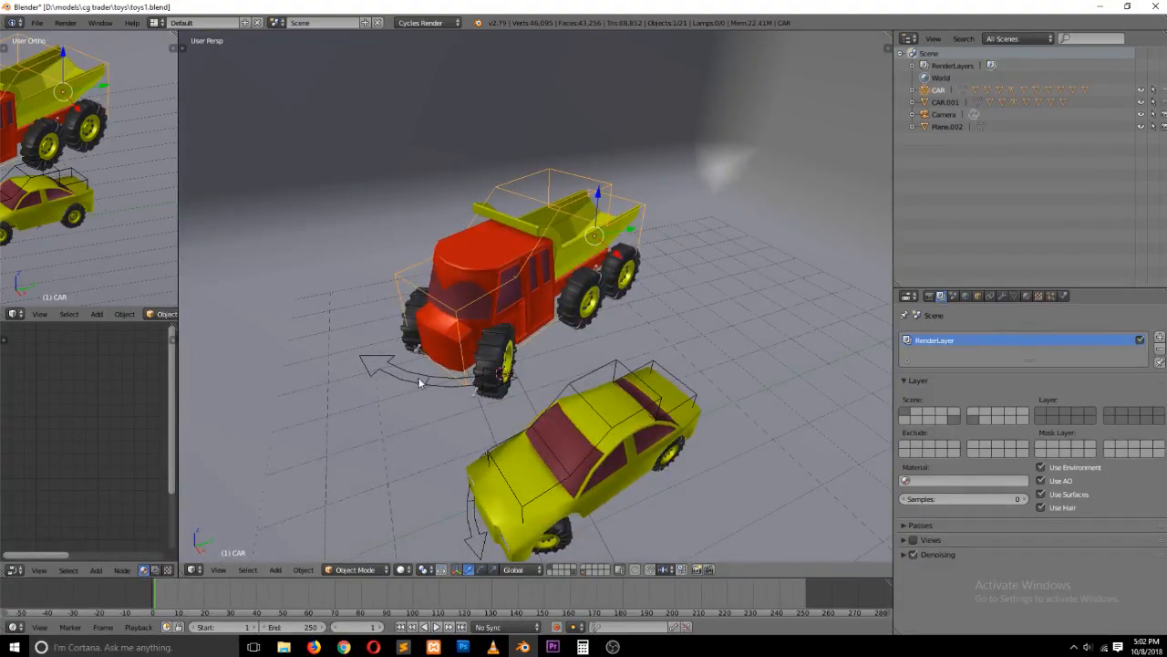
pyautogui.rightClick(453, 379)
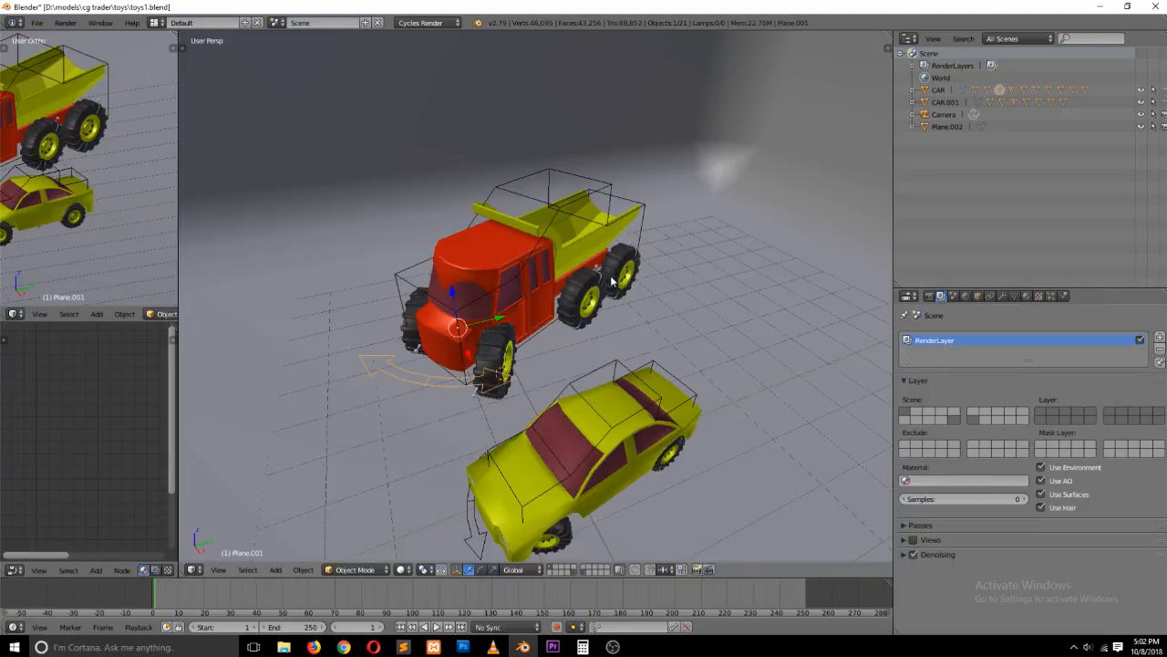
pyautogui.press('r')
pyautogui.press('z')
pyautogui.click(525, 390)
# Select the red truck's body control cage and set the transform orientation to Local
pyautogui.rightClick(601, 211)
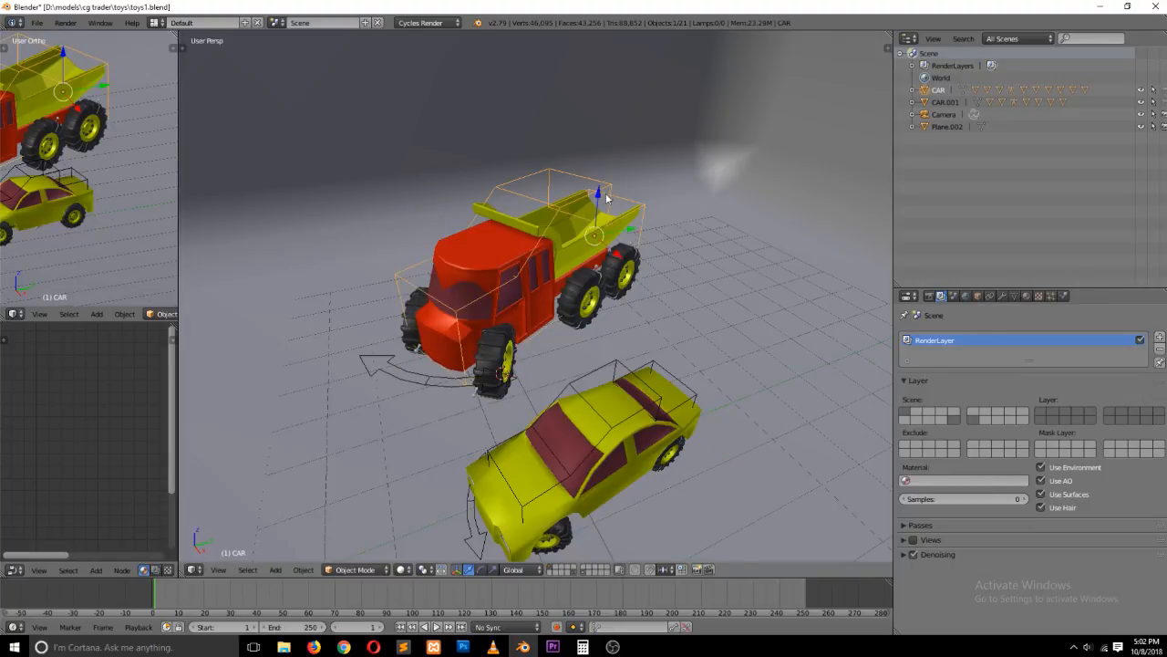
pyautogui.click(515, 569)
pyautogui.click(527, 545)
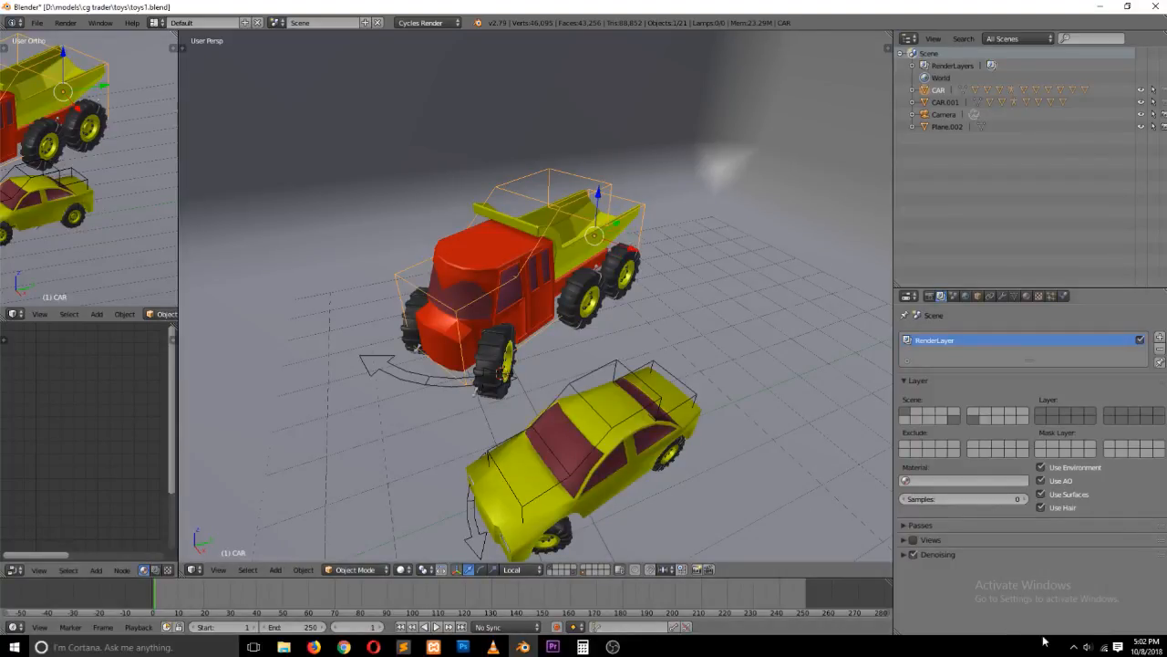
pyautogui.click(1097, 648)
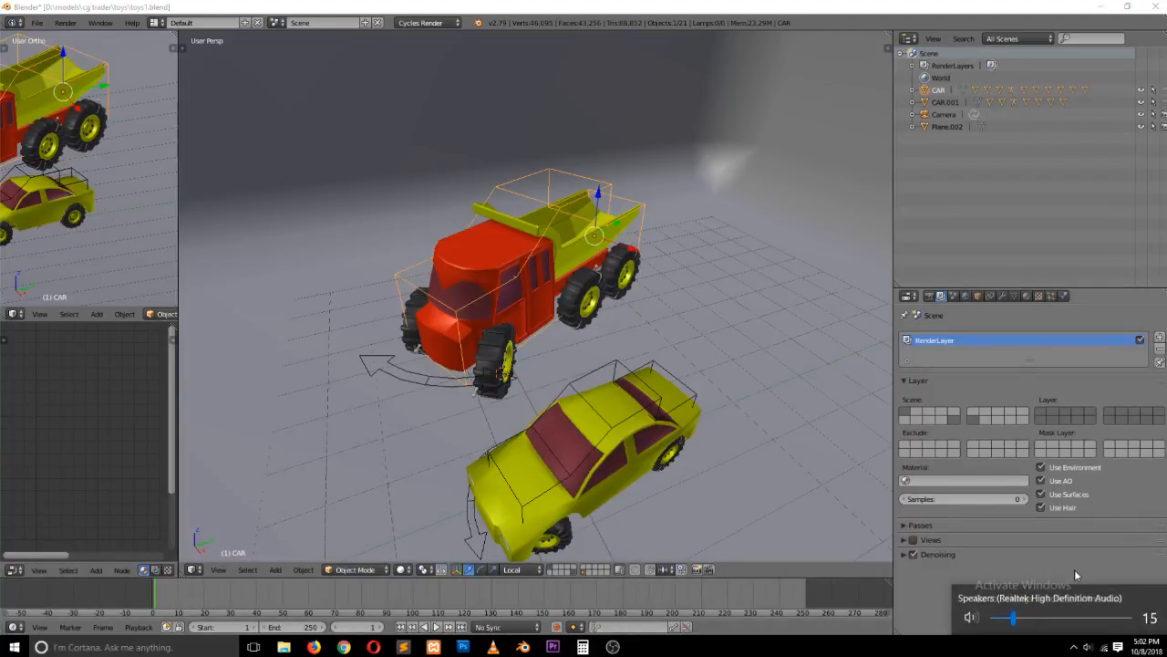
# Slide the truck back and forth along its local Y axis, leaving it farther forward
pyautogui.press('g')
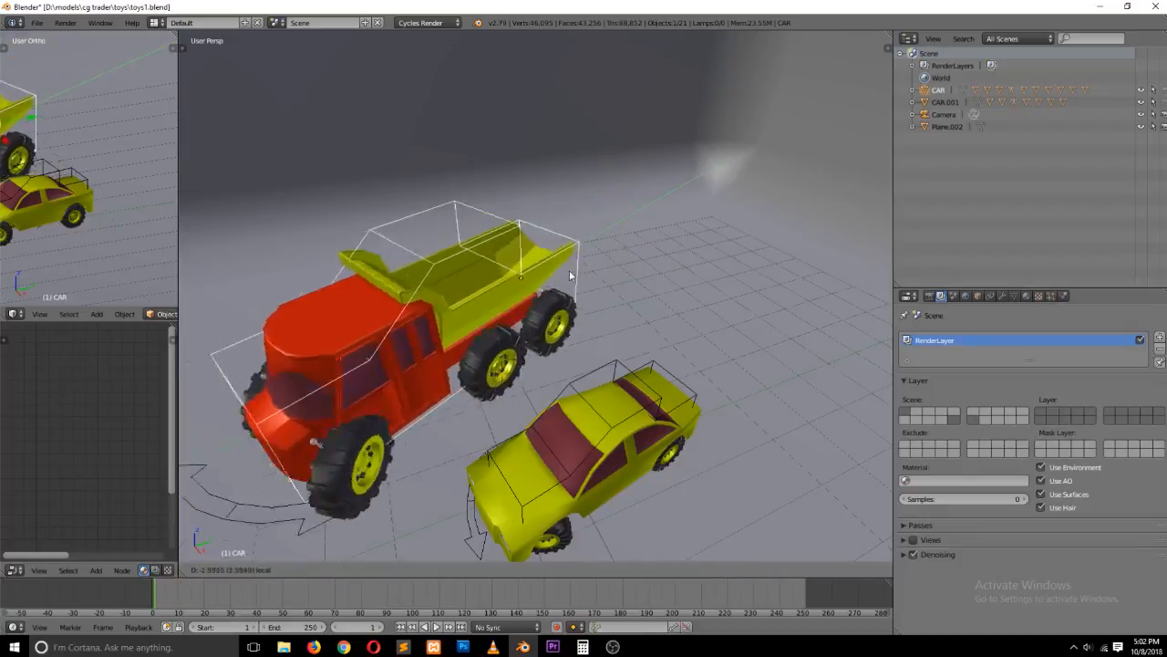
pyautogui.click(595, 247)
pyautogui.press('g')
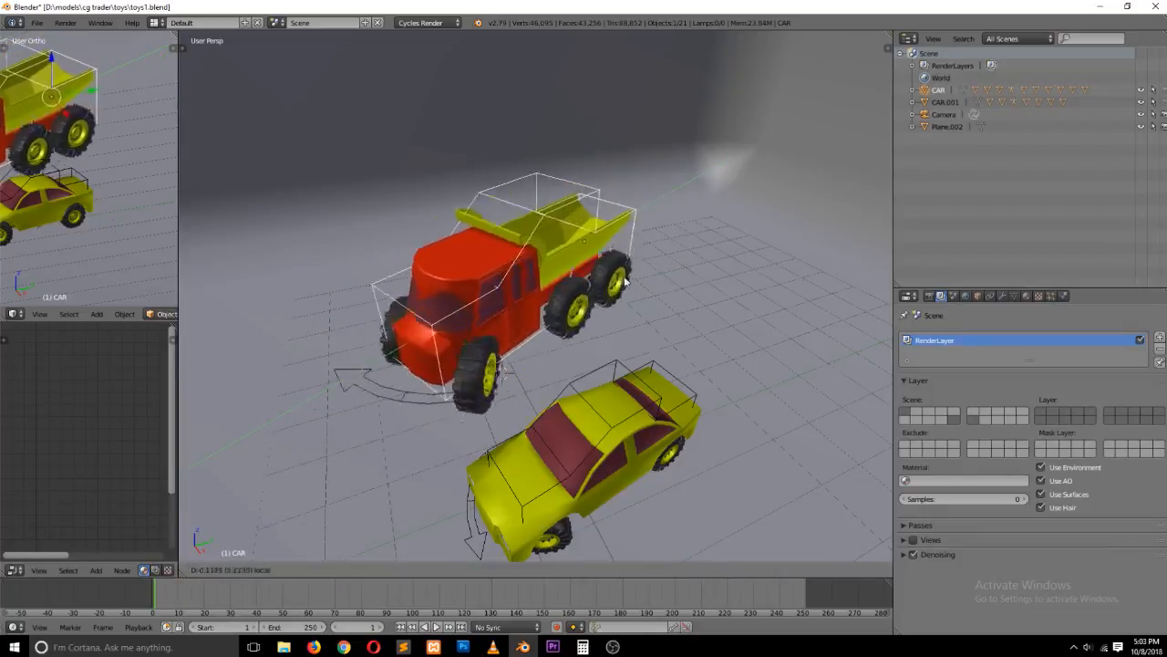
pyautogui.click(584, 278)
pyautogui.moveTo(583, 274); pyautogui.dragTo(492, 239, button='middle')
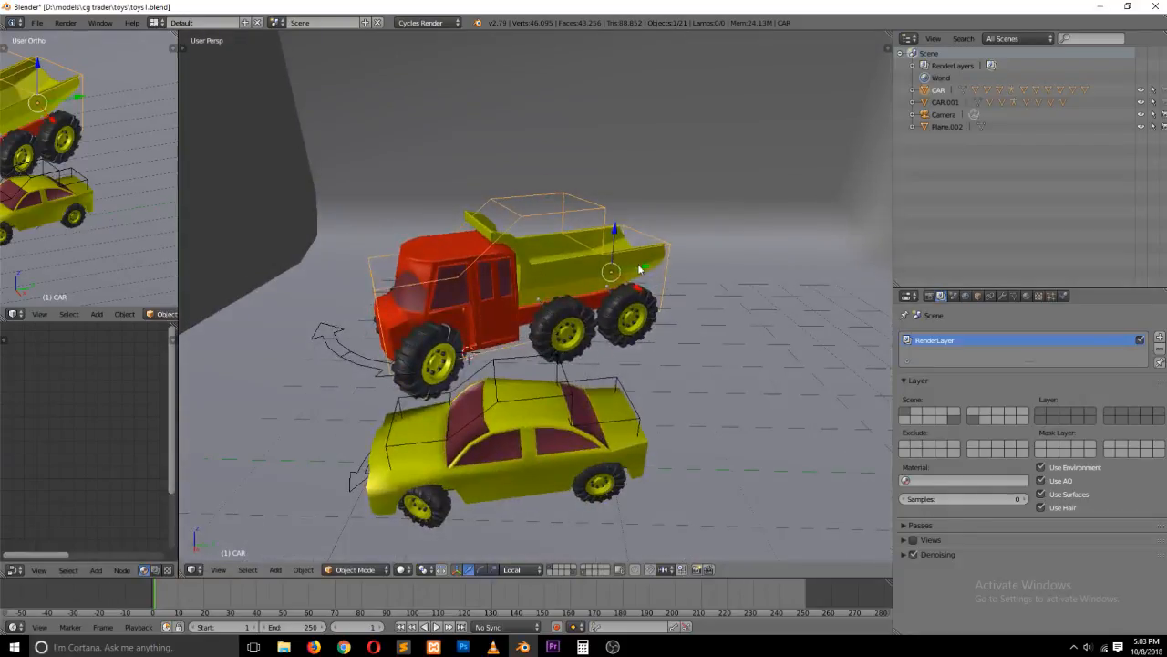
pyautogui.moveTo(638, 268); pyautogui.dragTo(584, 304)
# Rotate the truck's steering arrow control to turn its front wheels
pyautogui.rightClick(271, 370)
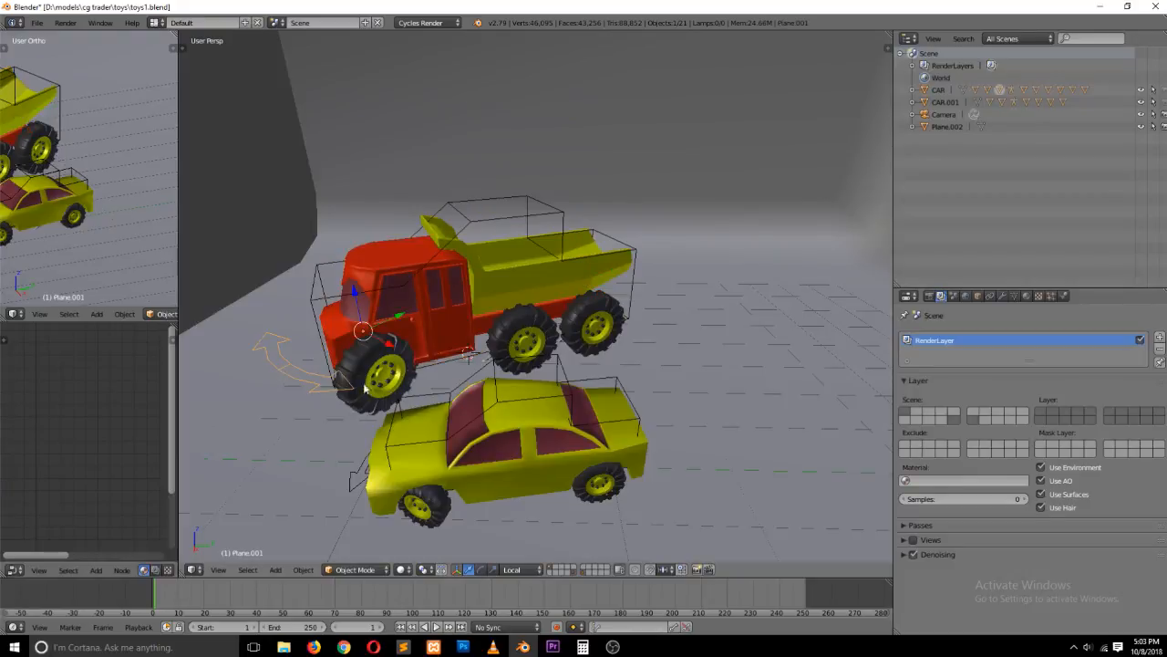
pyautogui.press('r')
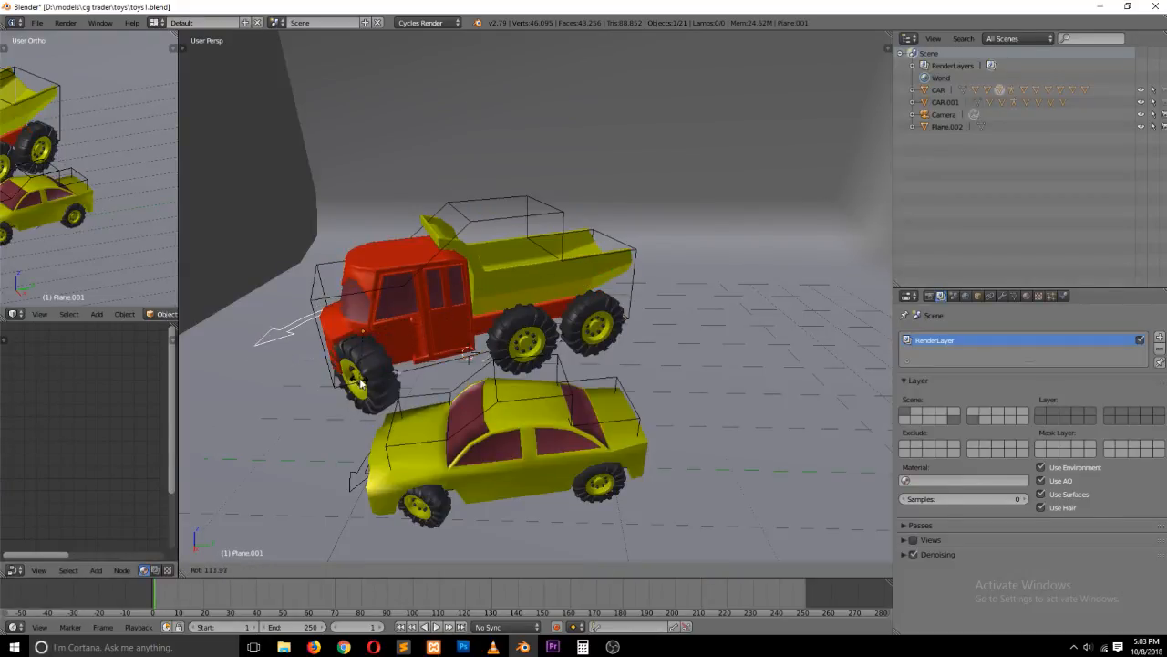
pyautogui.click(416, 346)
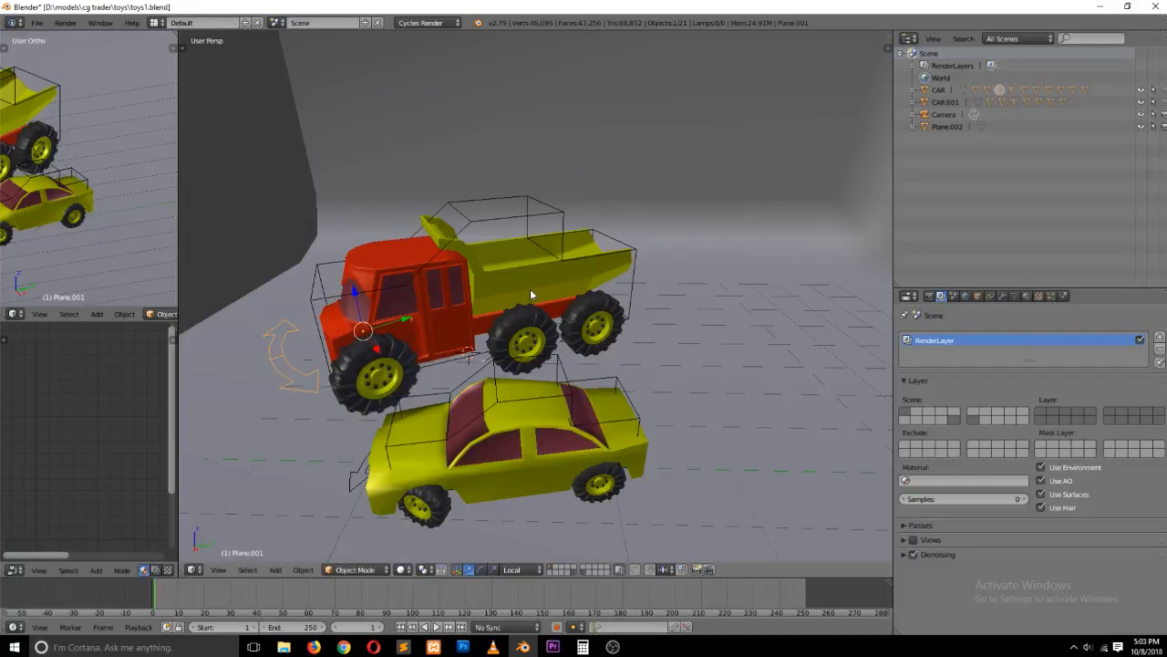
pyautogui.press('r')
pyautogui.click(495, 375)
# Reselect the truck's body control cage and move it along local Y with the front wheels steered
pyautogui.rightClick(631, 243)
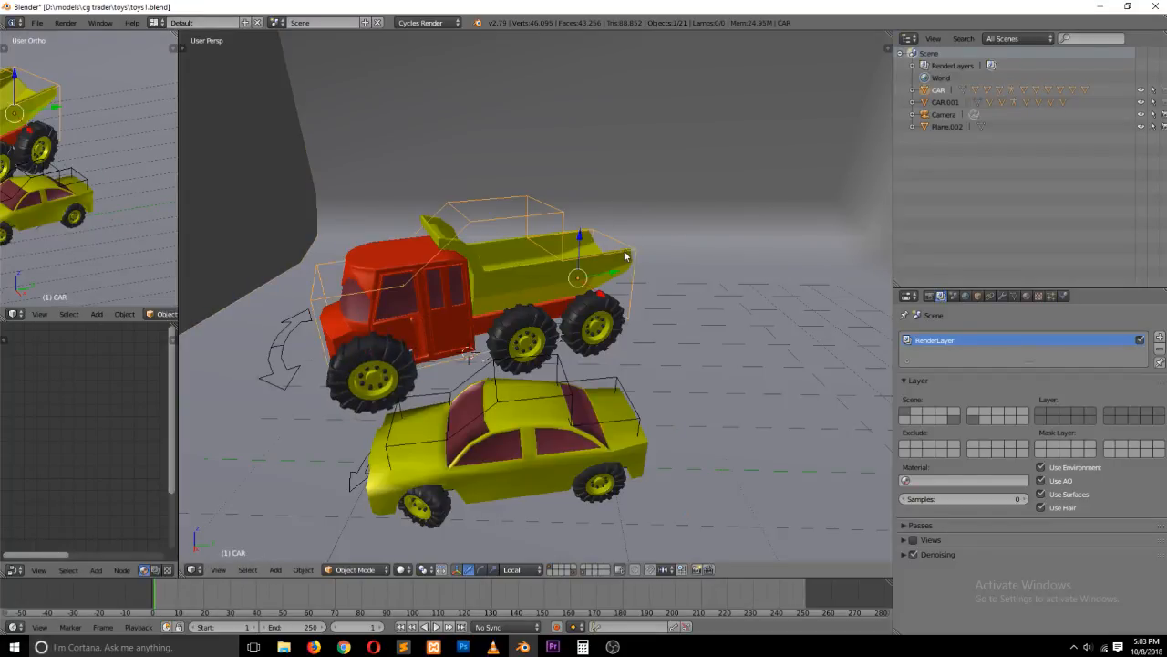
pyautogui.press('g')
pyautogui.press('y')
pyautogui.press('y')
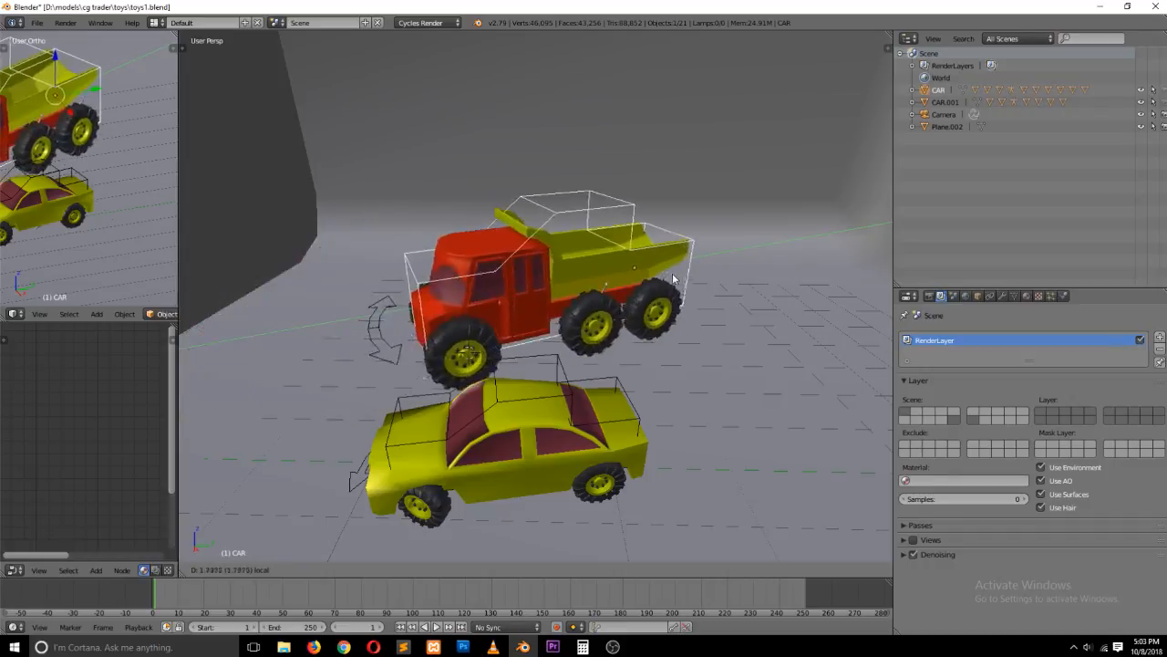
pyautogui.click(597, 290)
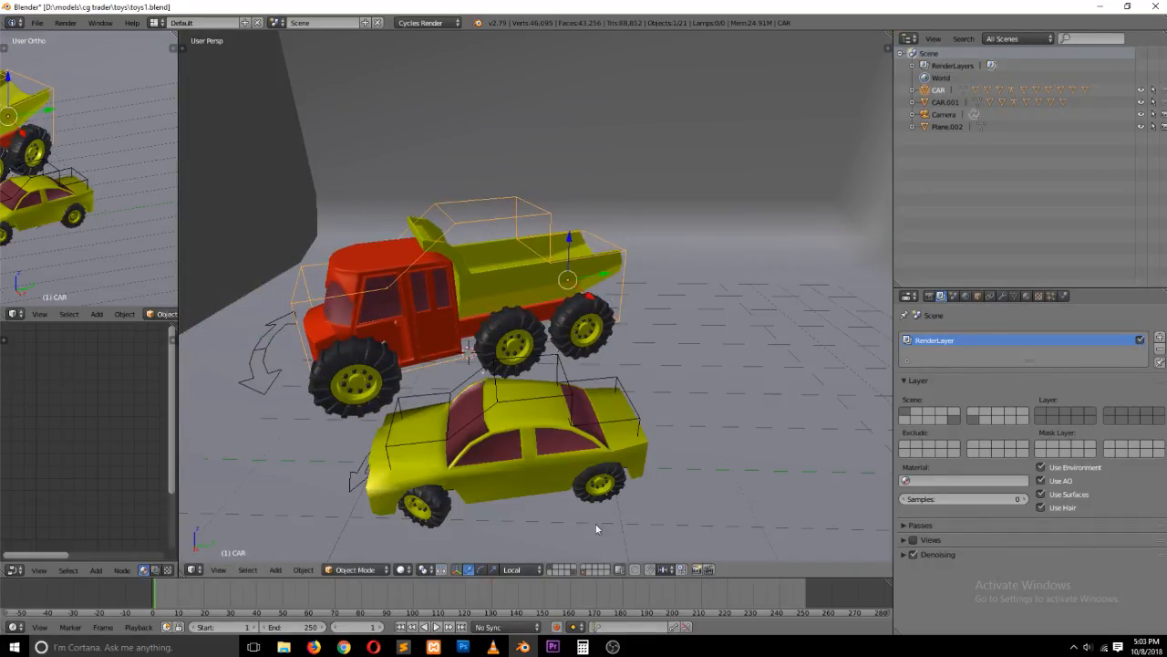
# Try moving the yellow car by its body control cage and preview the scene in wireframe
pyautogui.moveTo(539, 403); pyautogui.dragTo(625, 359, button='middle')
pyautogui.scroll(-2, 625, 365)
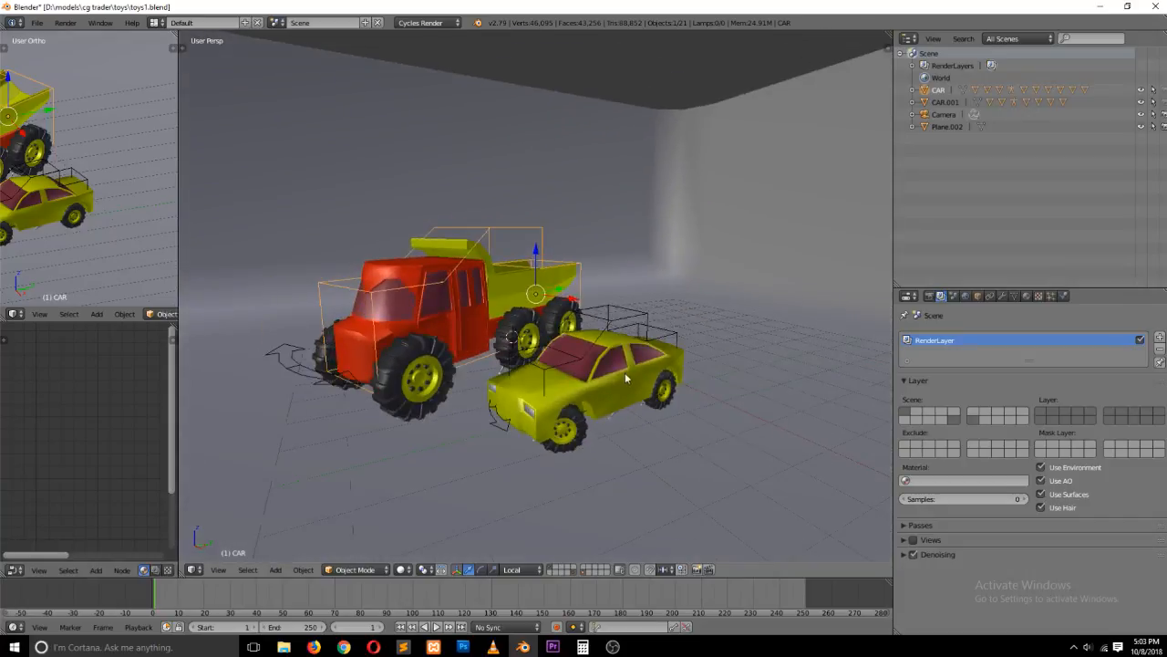
pyautogui.rightClick(632, 319)
pyautogui.press('g')
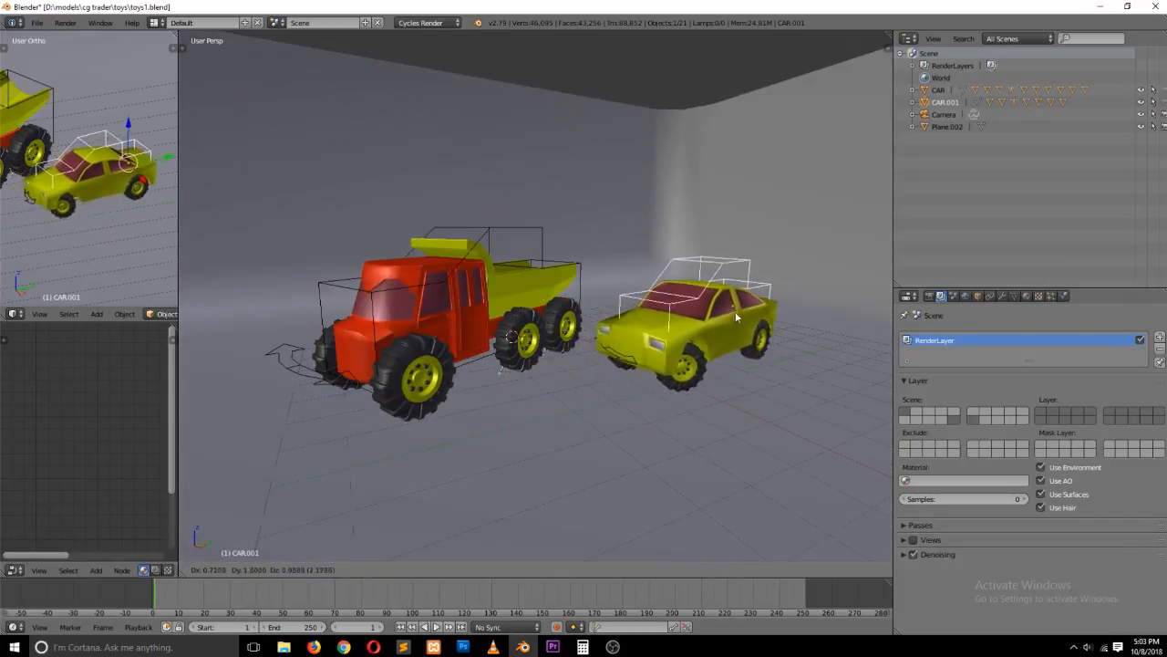
pyautogui.click(585, 376)
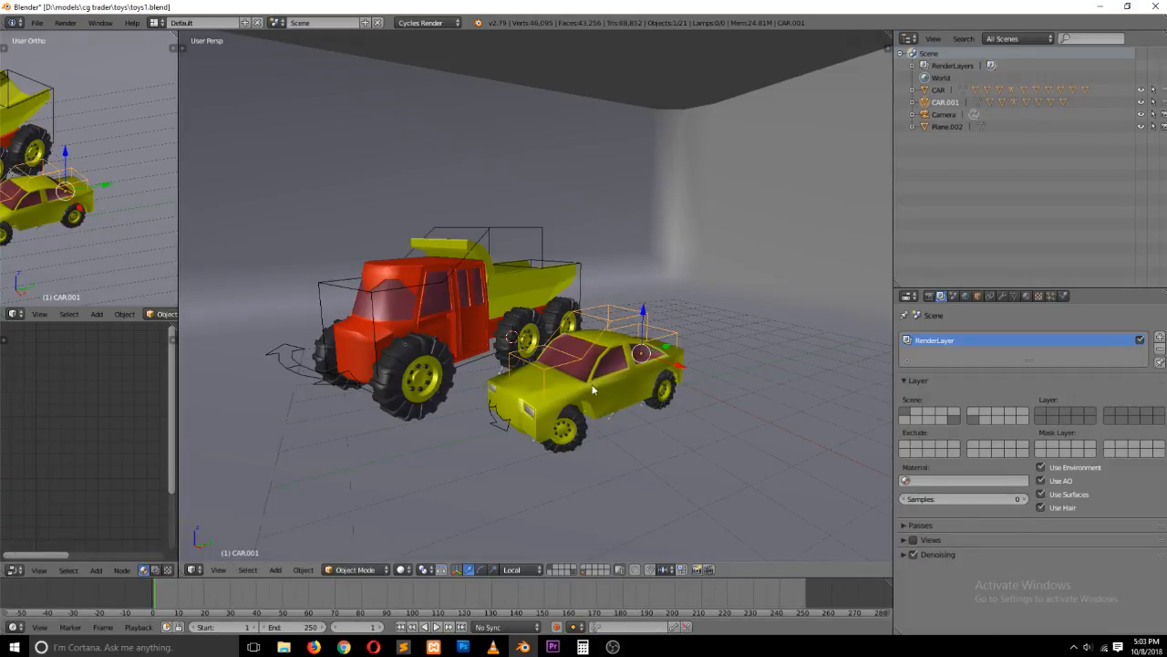
pyautogui.press('z')
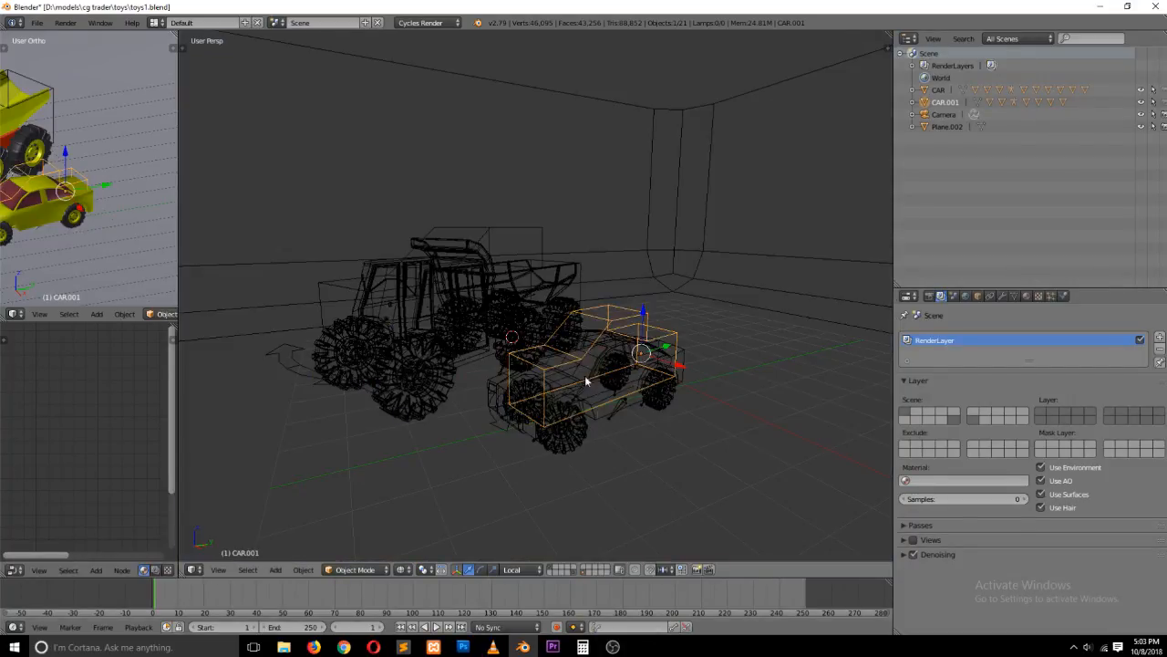
pyautogui.press('z')
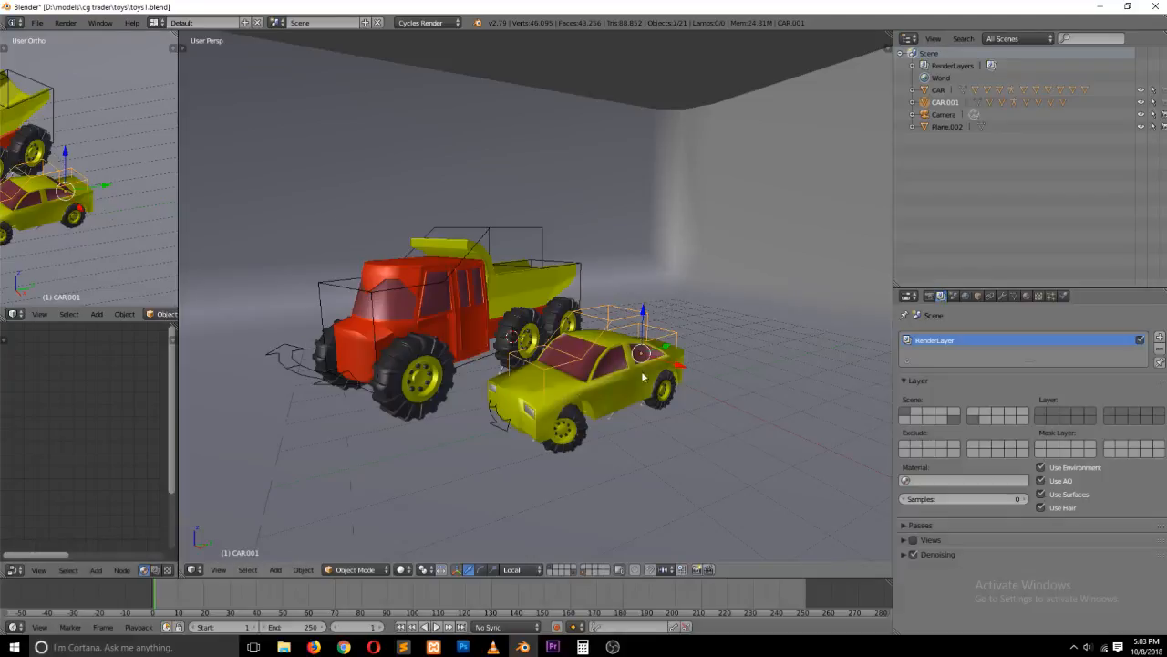
# Shift the yellow car slightly and rotate its front steering arrow control about the Z axis
pyautogui.moveTo(642, 376); pyautogui.dragTo(611, 404, button='middle')
pyautogui.moveTo(639, 371)
pyautogui.mouseDown()
pyautogui.moveTo(717, 357)
pyautogui.moveTo(649, 377)
pyautogui.mouseUp()
pyautogui.rightClick(471, 442)
pyautogui.moveTo(529, 453)
pyautogui.mouseDown()
pyautogui.moveTo(696, 422)
pyautogui.moveTo(525, 171)
pyautogui.moveTo(534, 462)
pyautogui.moveTo(494, 321)
pyautogui.moveTo(462, 441)
pyautogui.moveTo(505, 506)
pyautogui.moveTo(465, 443)
pyautogui.mouseUp()
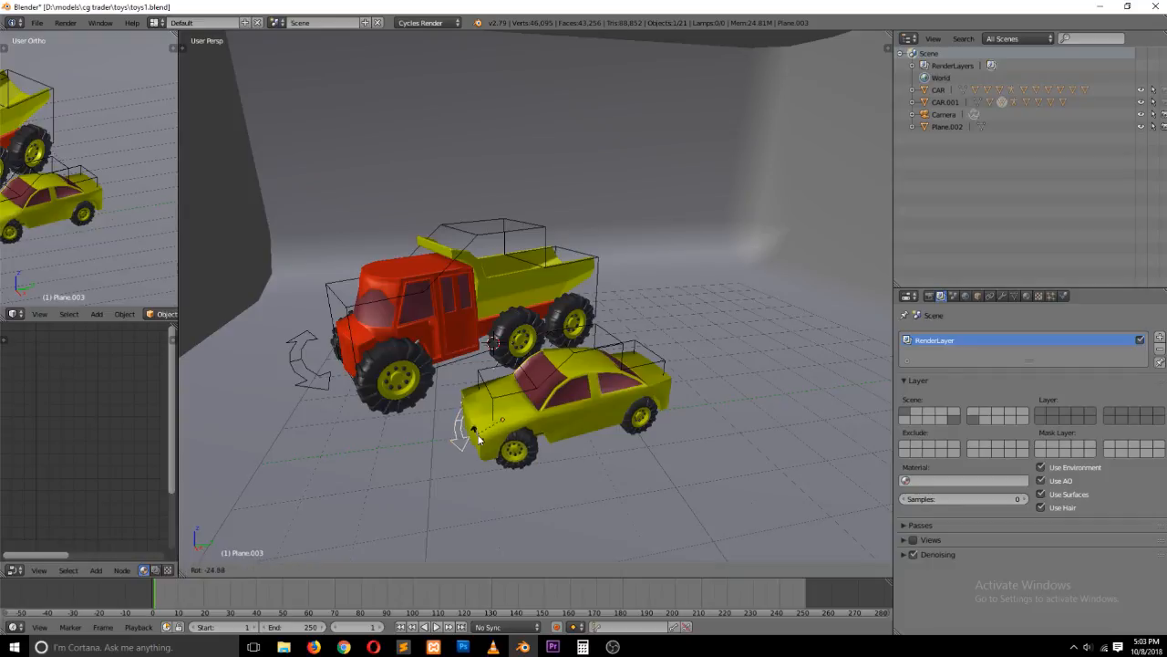
pyautogui.moveTo(515, 451)
pyautogui.mouseDown(button='middle')
pyautogui.moveTo(534, 438)
pyautogui.moveTo(513, 445)
pyautogui.mouseUp(button='middle')
pyautogui.press('r')
pyautogui.press('z')
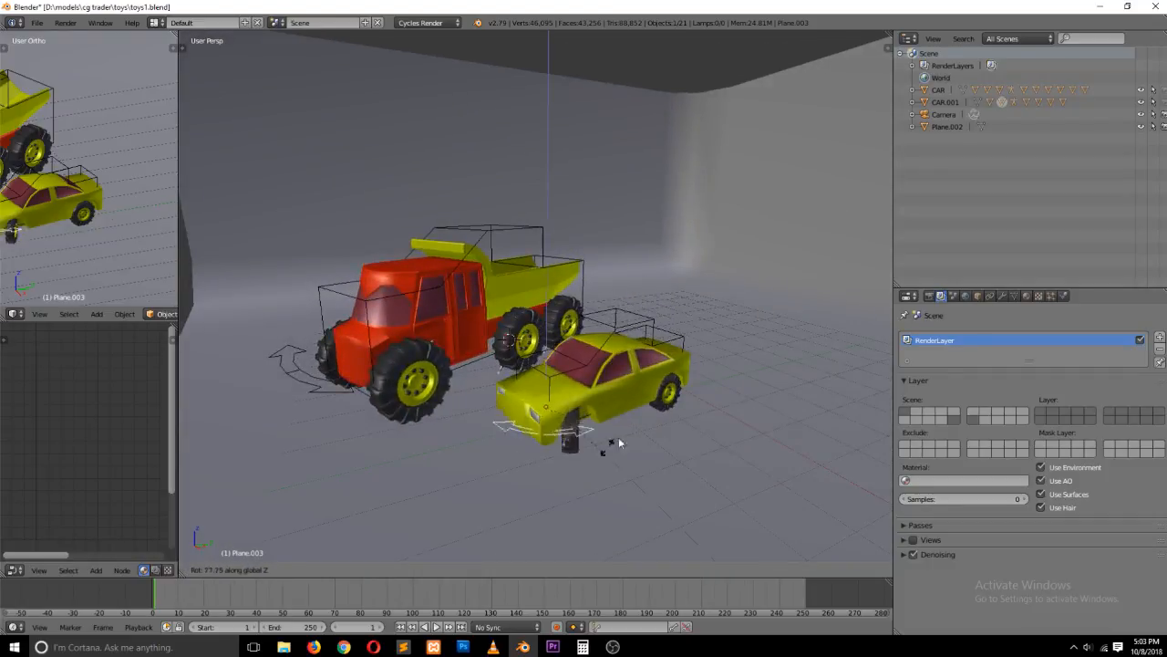
pyautogui.click(546, 457)
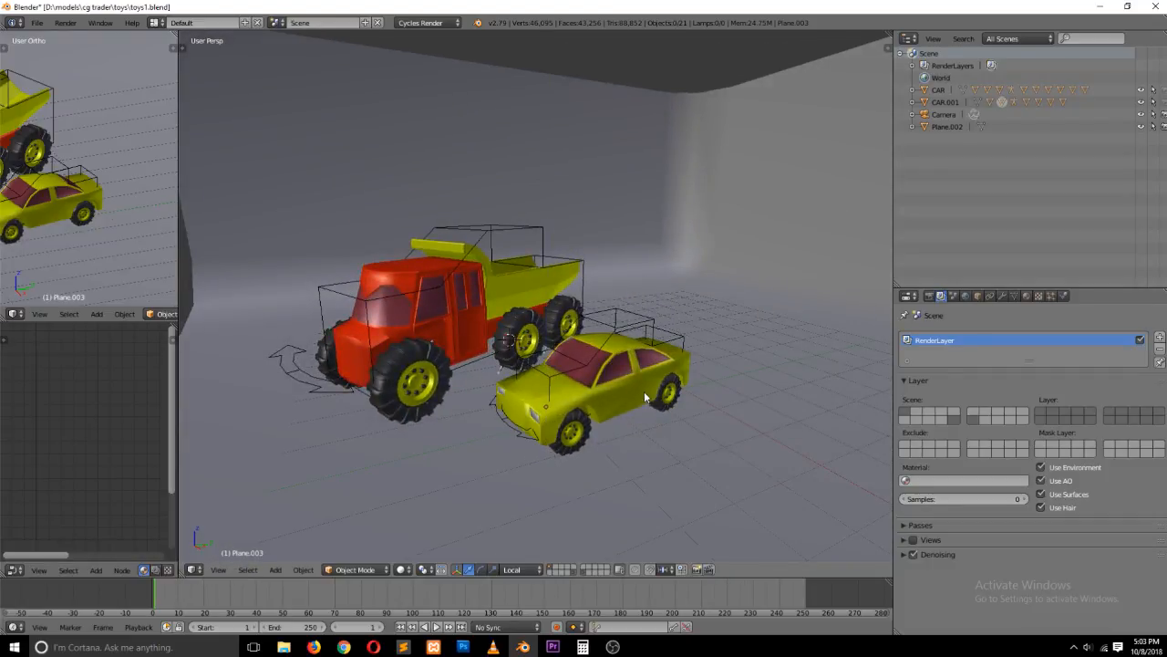
# Box-select all the red truck's objects in a top wireframe view
pyautogui.scroll(-2, 634, 397)
pyautogui.press('KP_7')
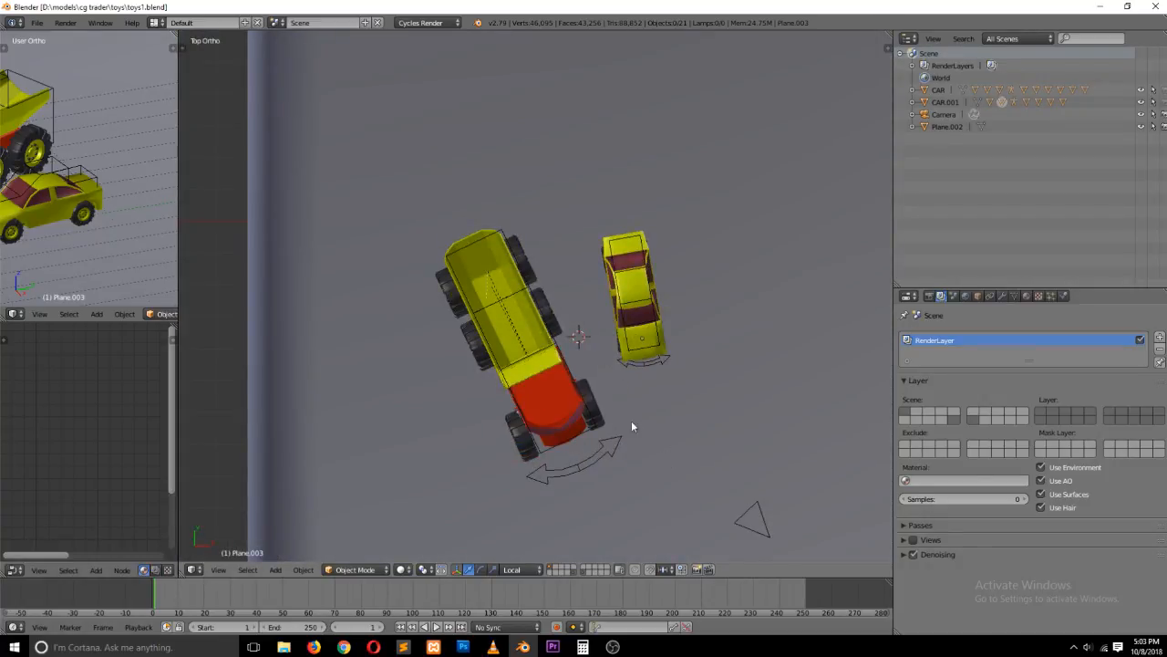
pyautogui.scroll(-3, 634, 406)
pyautogui.press('z')
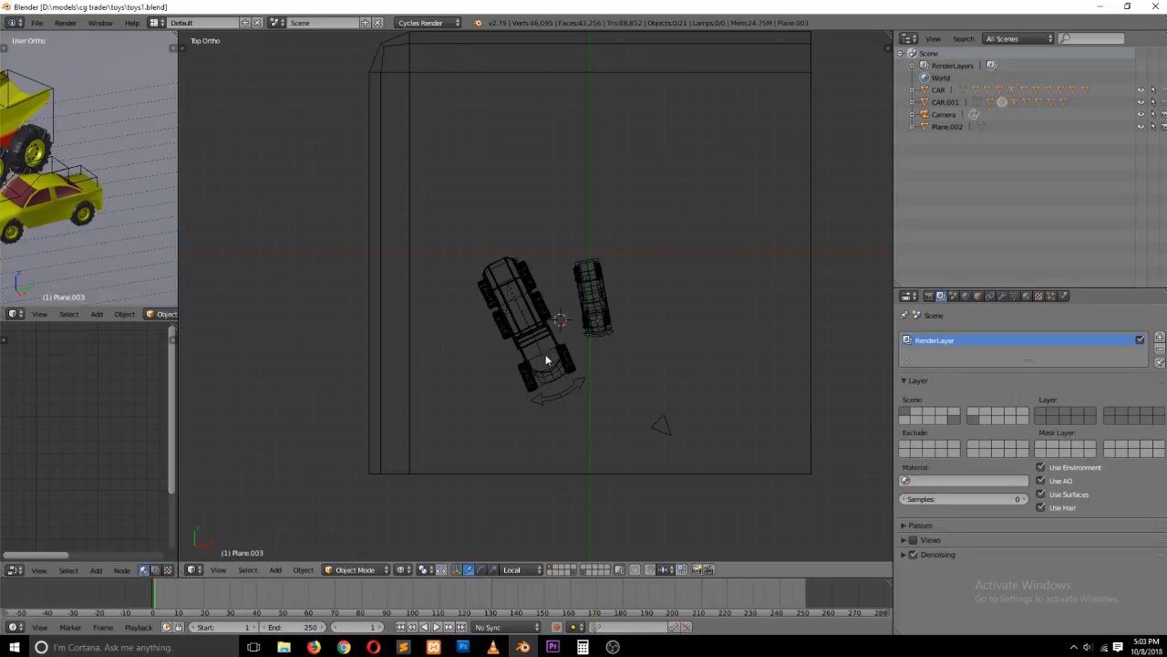
pyautogui.rightClick(527, 310)
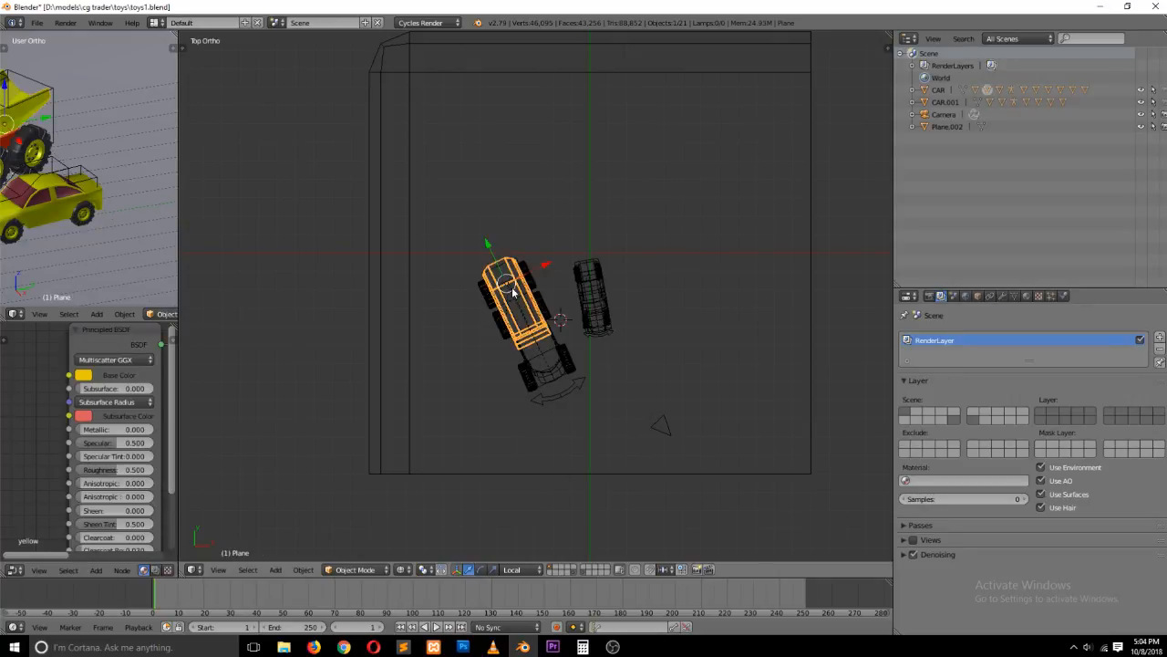
pyautogui.press('a')
pyautogui.press('b')
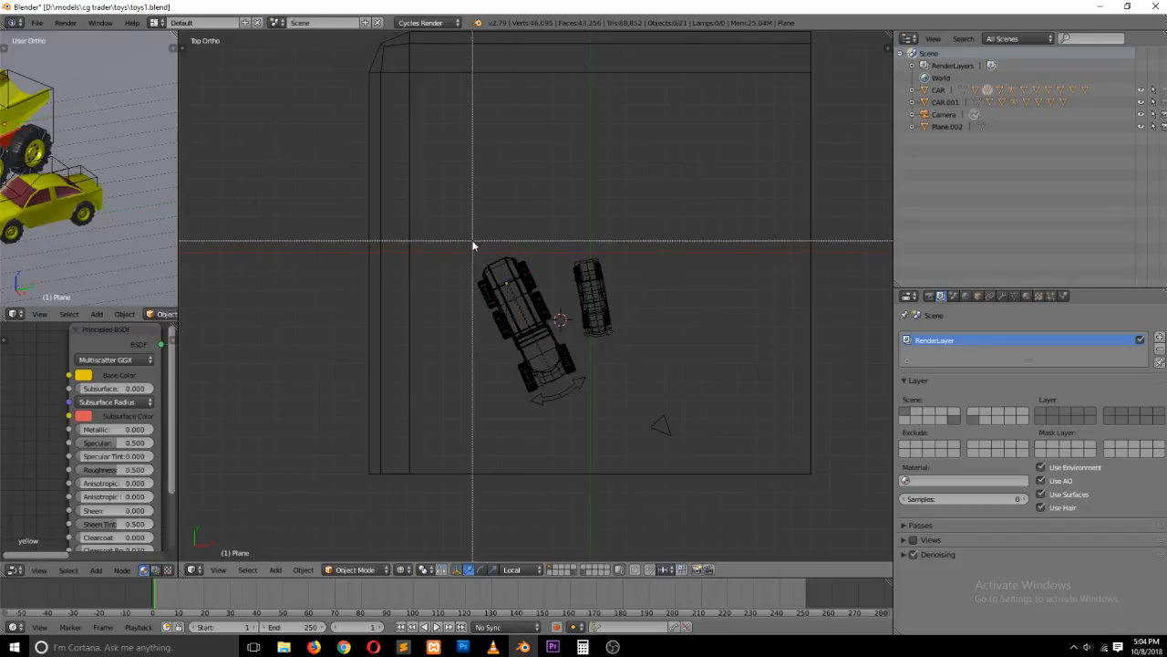
pyautogui.moveTo(472, 242); pyautogui.dragTo(566, 422)
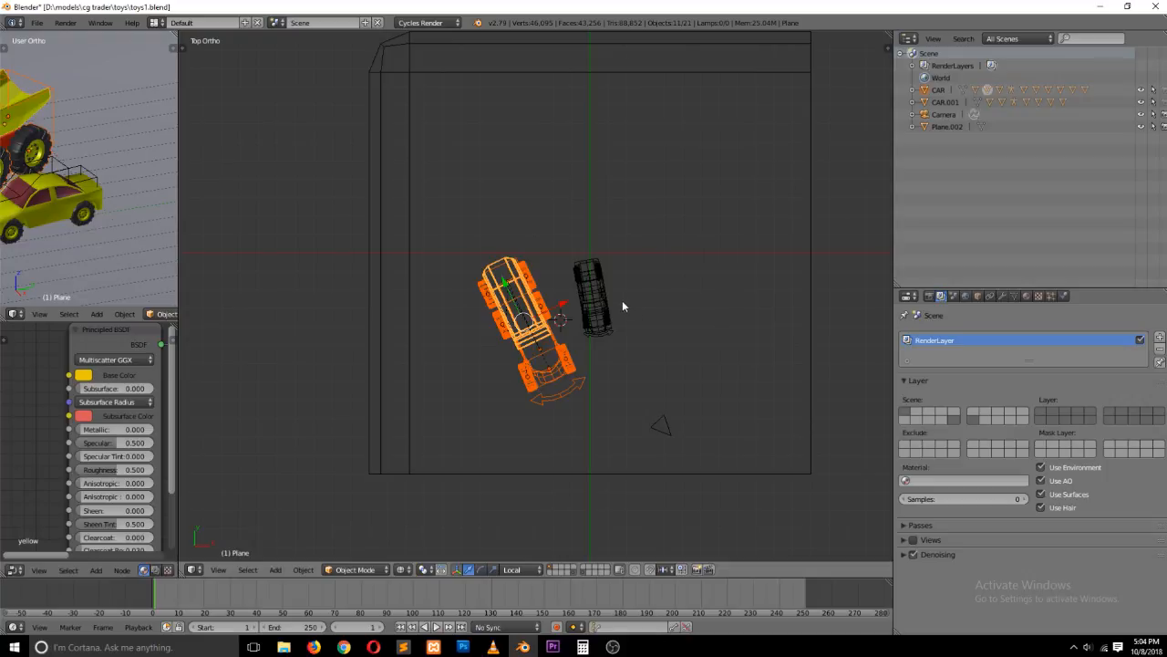
# Search the add-ons for "scre", enable 3D View: Screencast Keys and close the user preferences
pyautogui.hotkey('ctrl', 'alt', 'u')
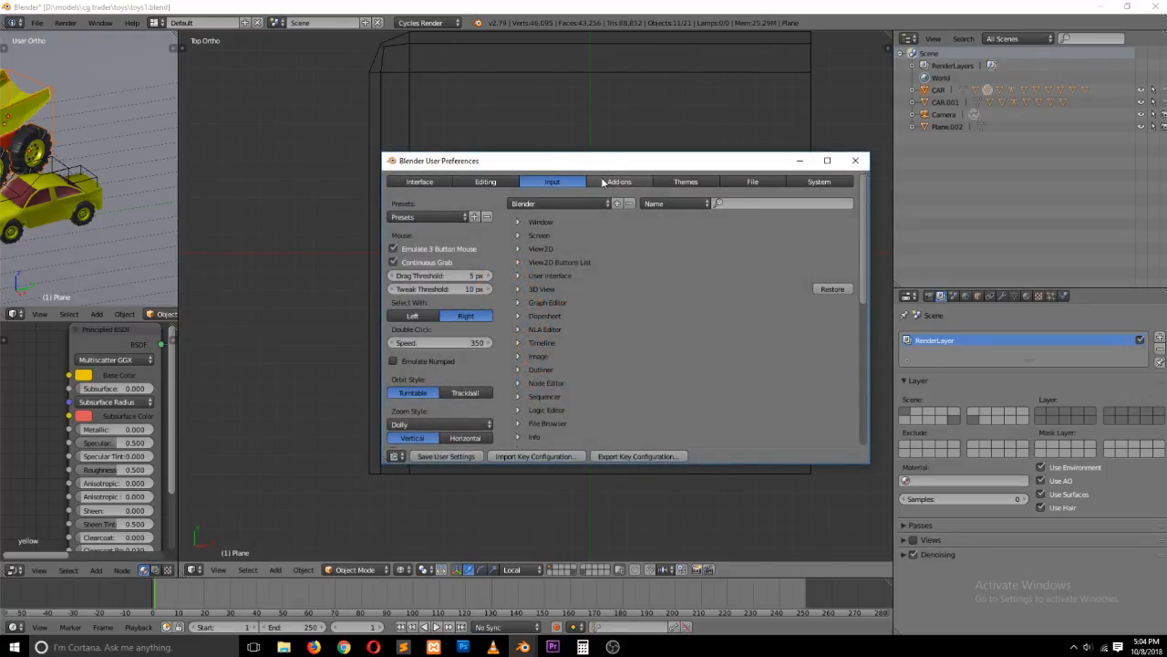
pyautogui.click(606, 182)
pyautogui.scroll(-1, 418, 244)
pyautogui.scroll(5, 418, 243)
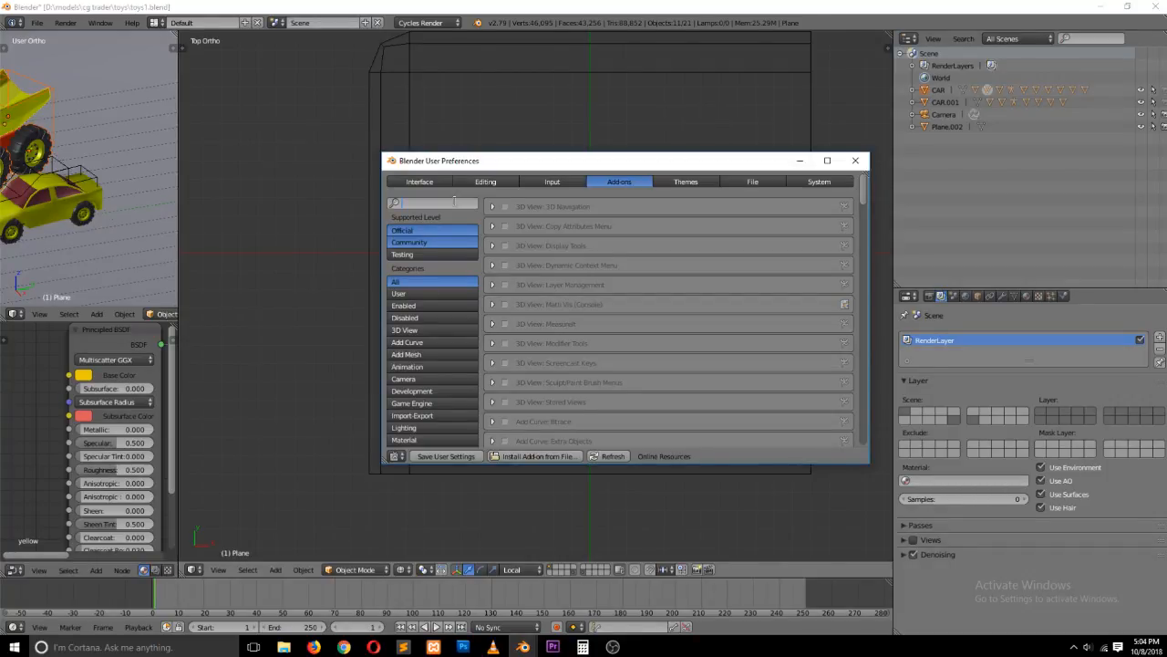
pyautogui.write('svg')
pyautogui.press('BackSpace')
pyautogui.write('cre')
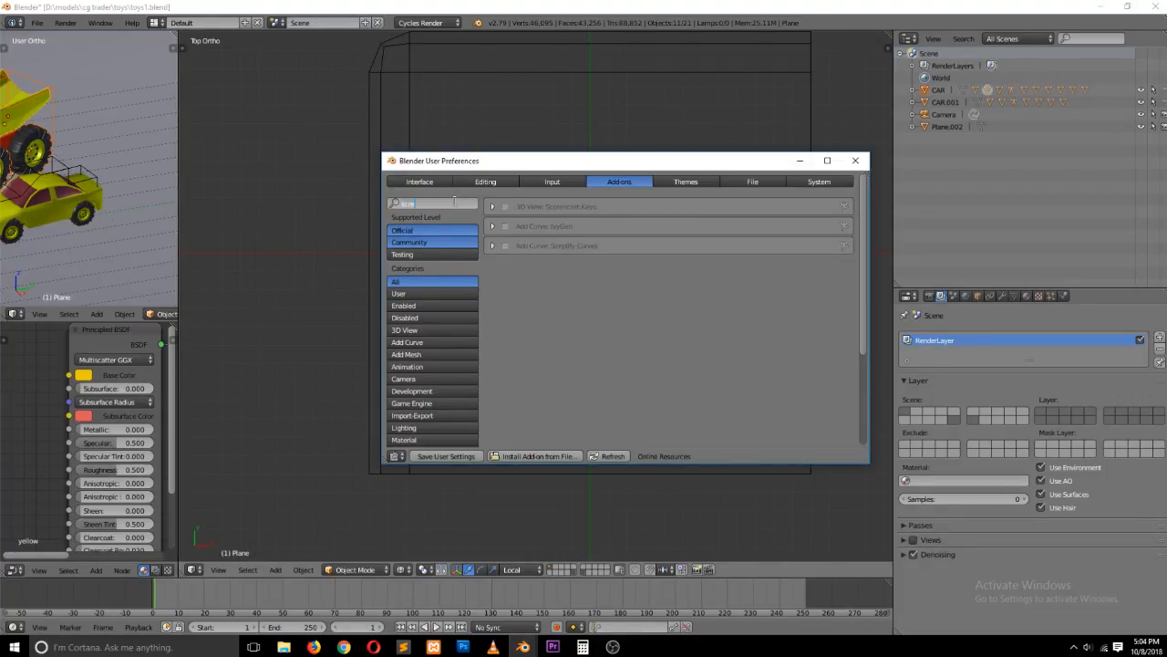
pyautogui.click(505, 207)
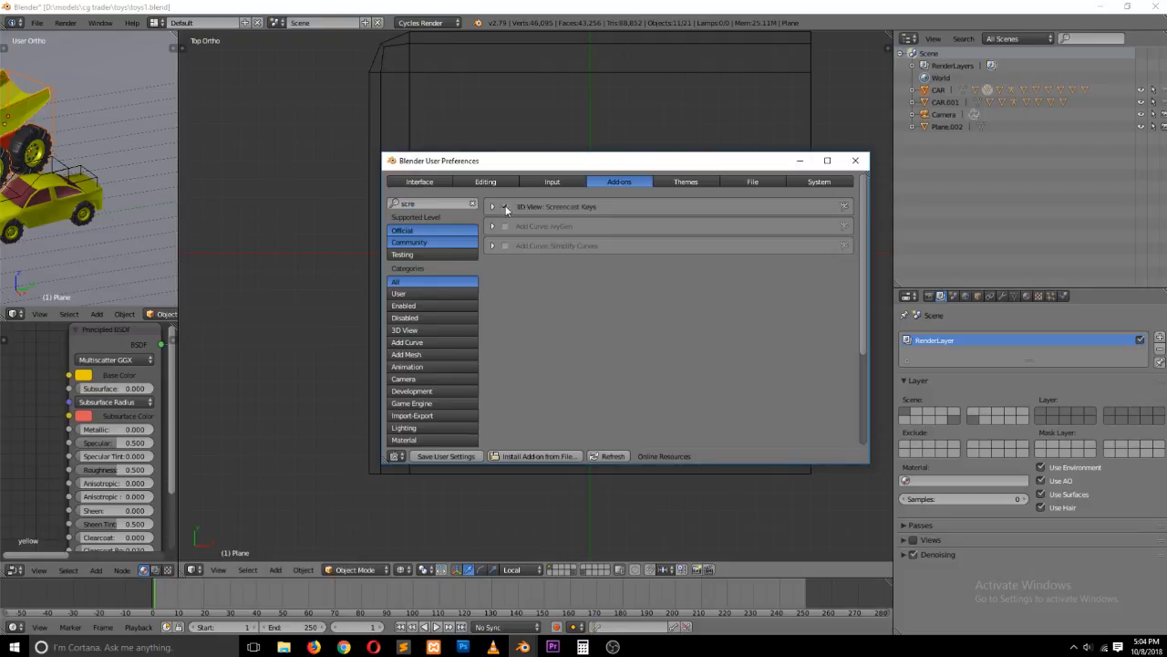
pyautogui.click(850, 166)
# Start the Screencast Keys display in the 3D view, then hide the properties sidebar
pyautogui.press('n')
pyautogui.scroll(-10, 853, 497)
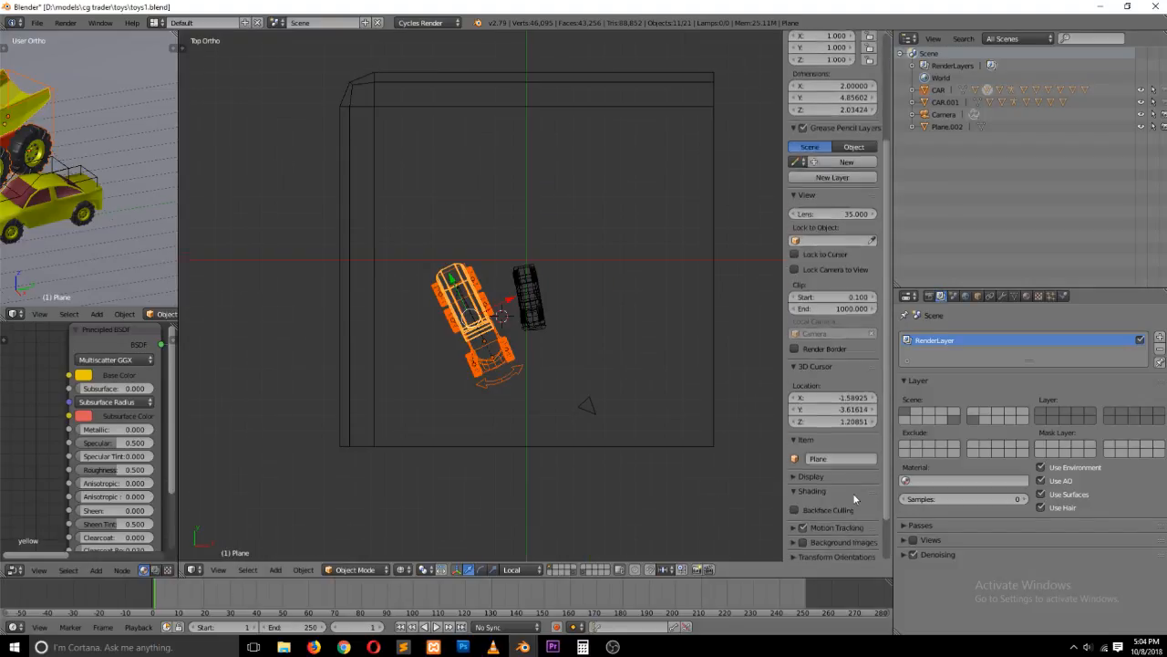
pyautogui.click(867, 551)
pyautogui.press('n')
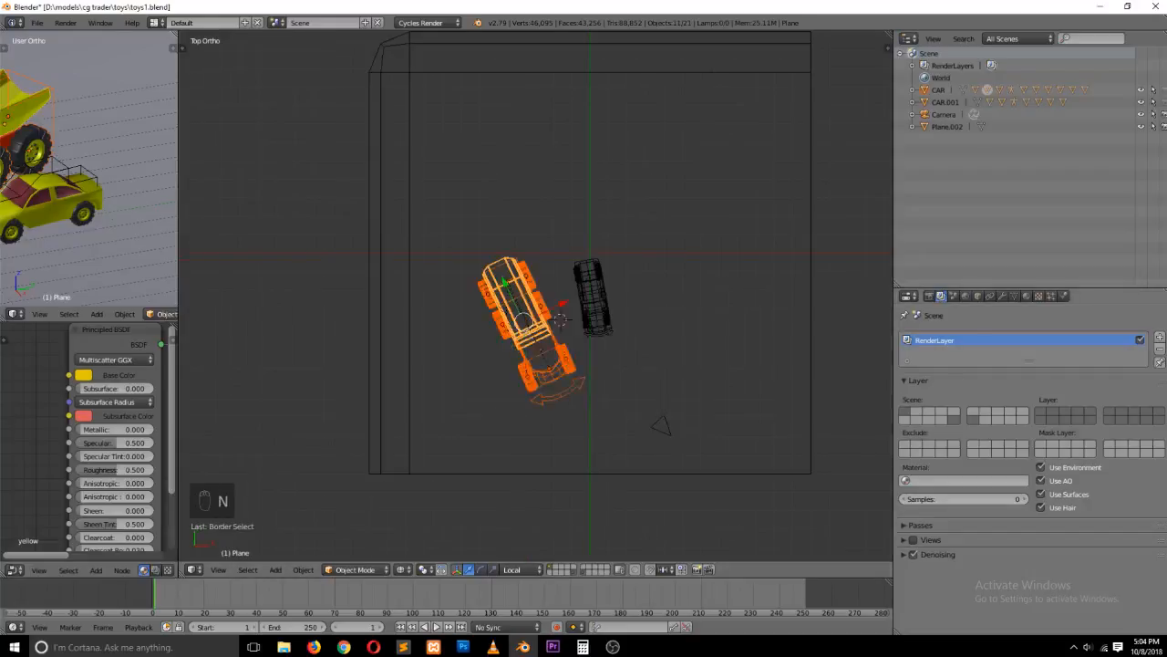
pyautogui.hotkey('alt', 'Tab')
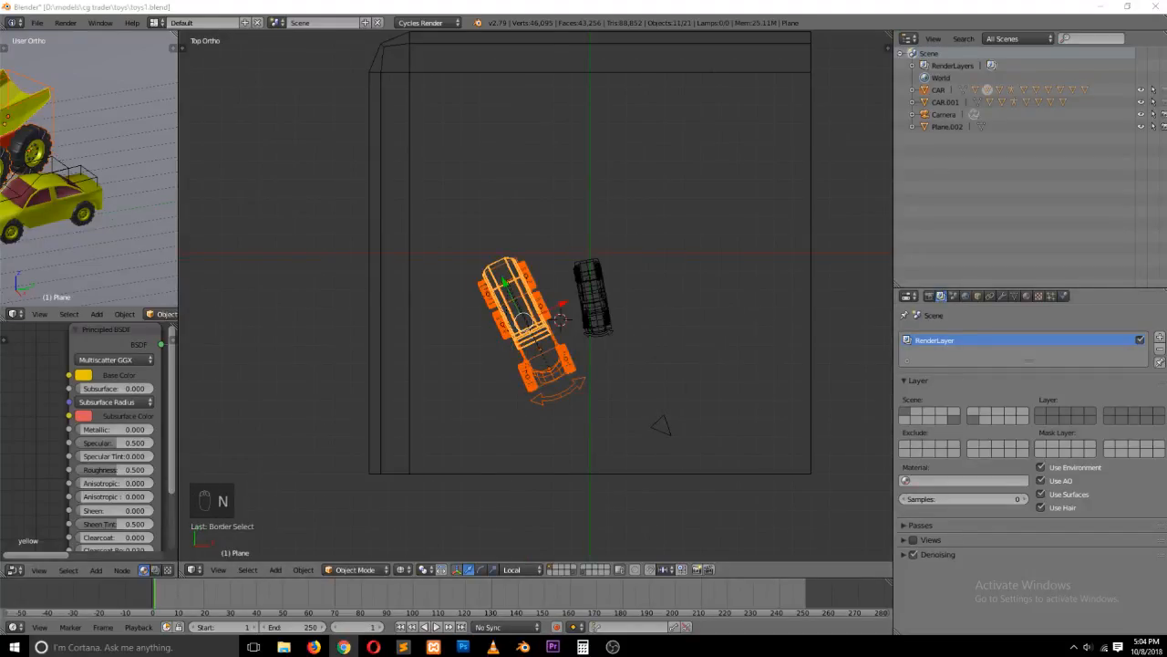
pyautogui.press('n')
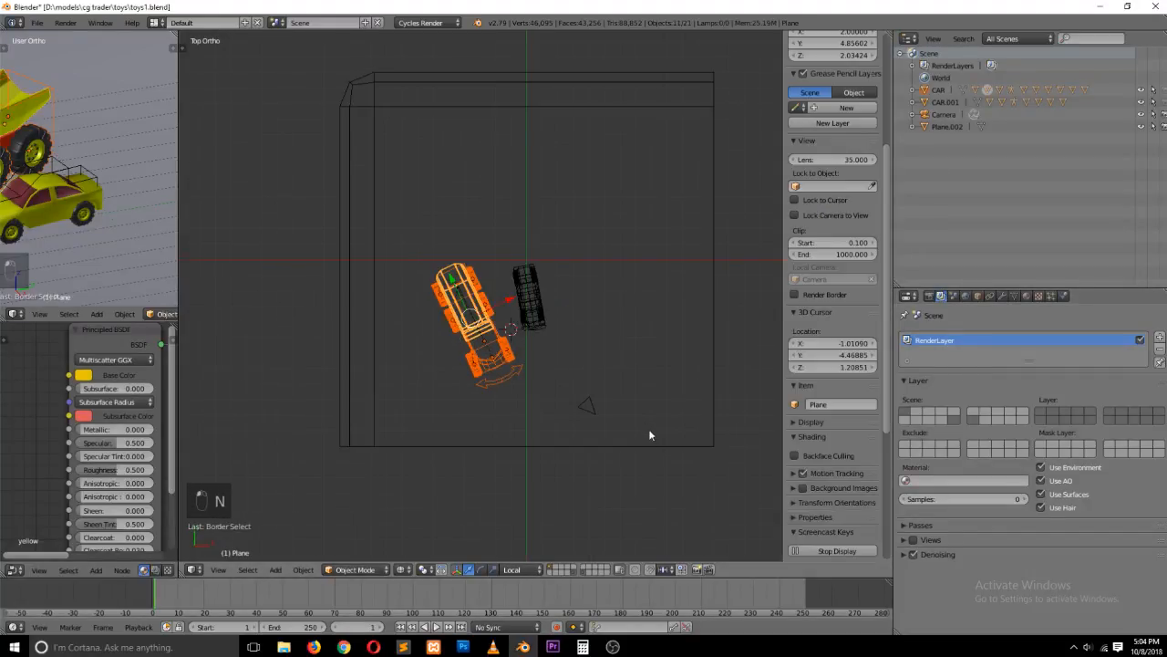
pyautogui.click(501, 401)
pyautogui.press('n')
pyautogui.scroll(2, 593, 440)
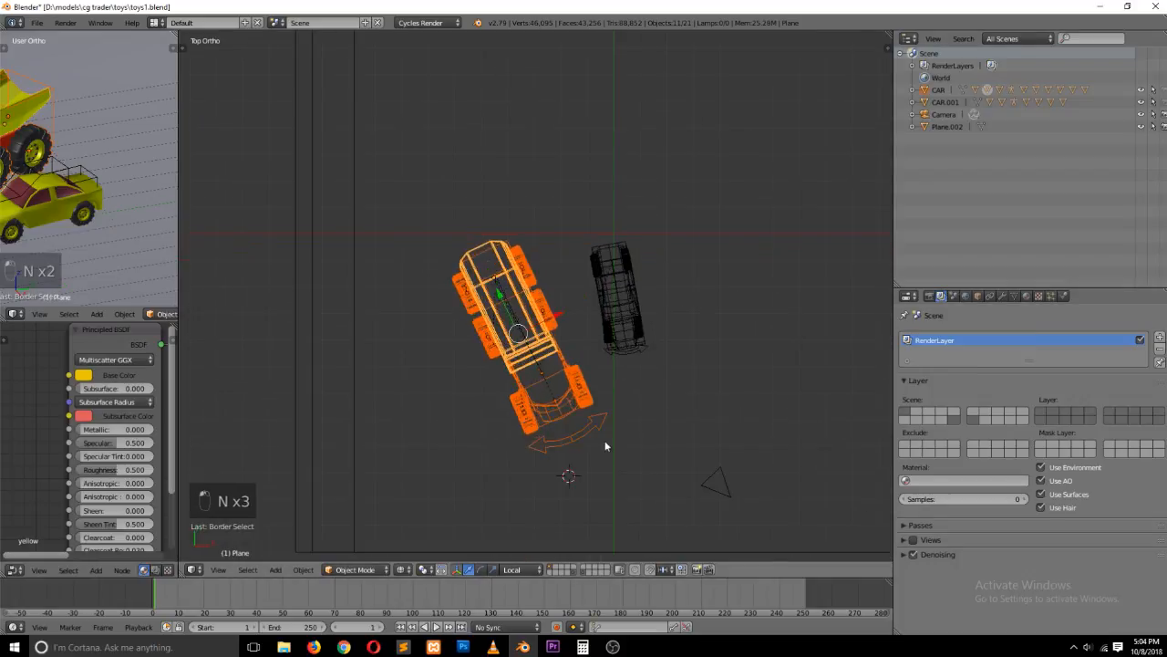
# Return the 3D view to a shaded perspective and shift the red truck slightly by its body control cage
pyautogui.press('z')
pyautogui.press('`')
pyautogui.moveTo(575, 425); pyautogui.dragTo(450, 303, button='middle')
pyautogui.scroll(3, 470, 329)
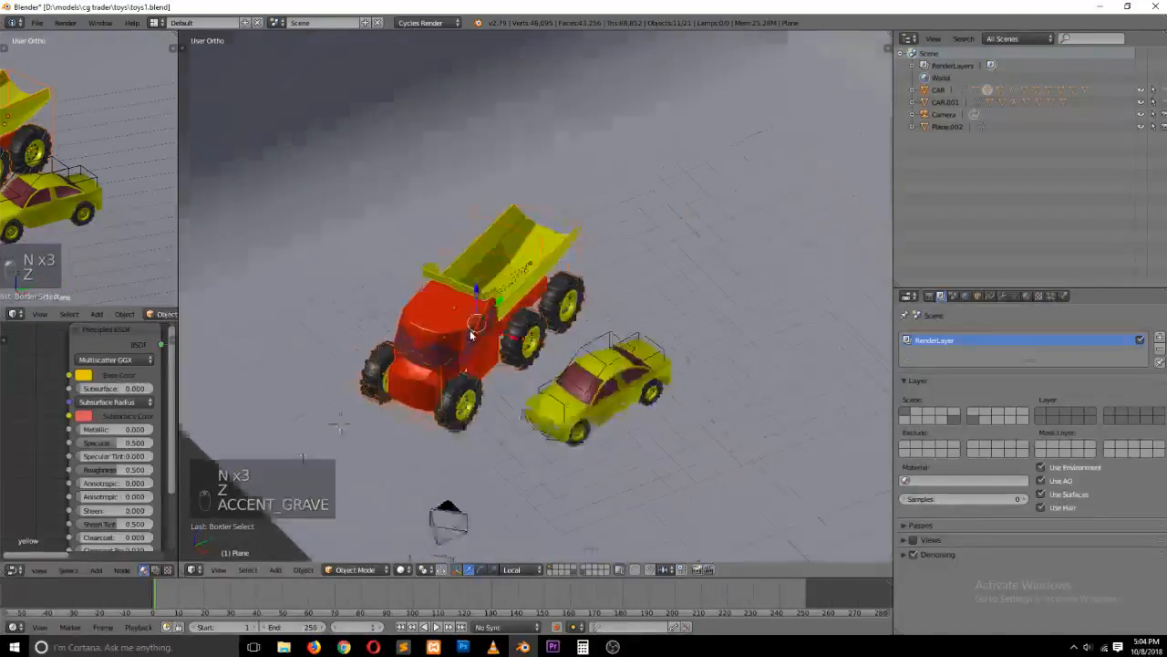
pyautogui.press('a')
pyautogui.rightClick(499, 260)
pyautogui.moveTo(546, 234); pyautogui.dragTo(554, 390)
# Box-select the truck's parts in top wireframe view and duplicate them about 7.5 units along X and 3.7 along Y, beyond the car
pyautogui.press('KP_7')
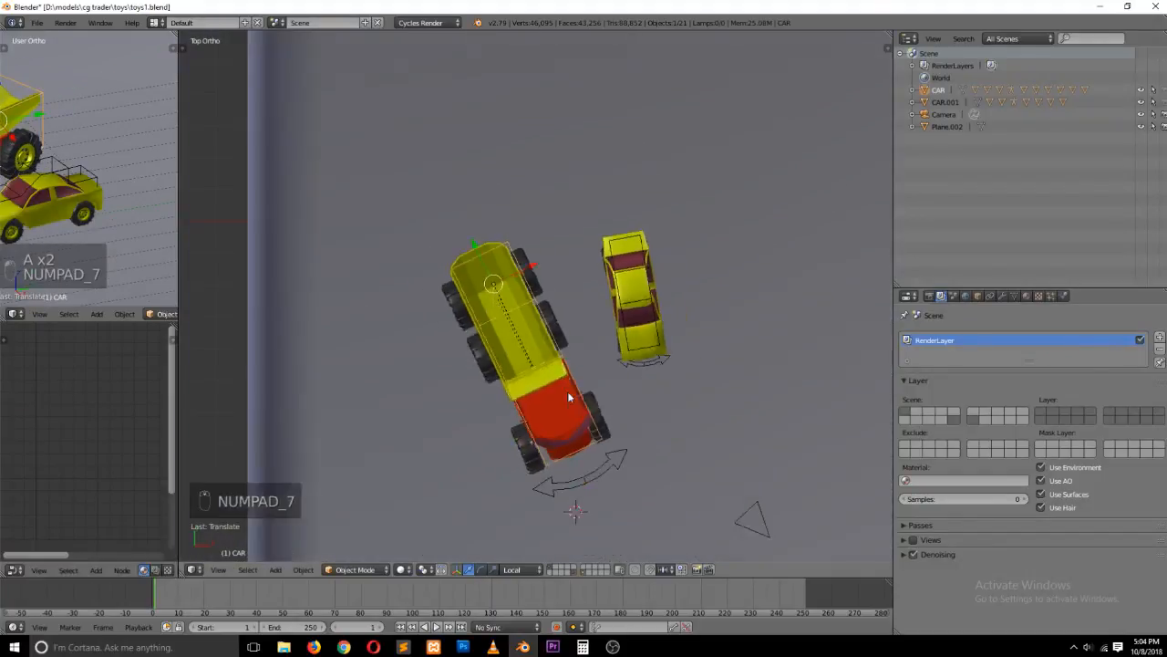
pyautogui.press('z')
pyautogui.press('a')
pyautogui.press('b')
pyautogui.moveTo(434, 213); pyautogui.dragTo(595, 452)
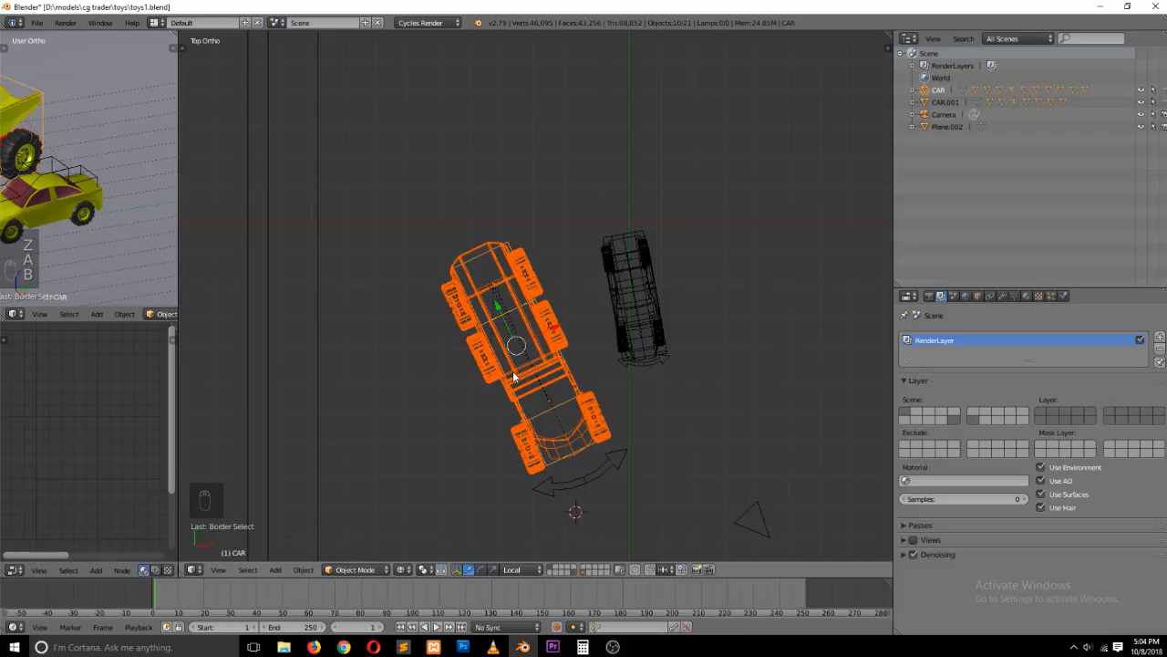
pyautogui.scroll(-1, 522, 372)
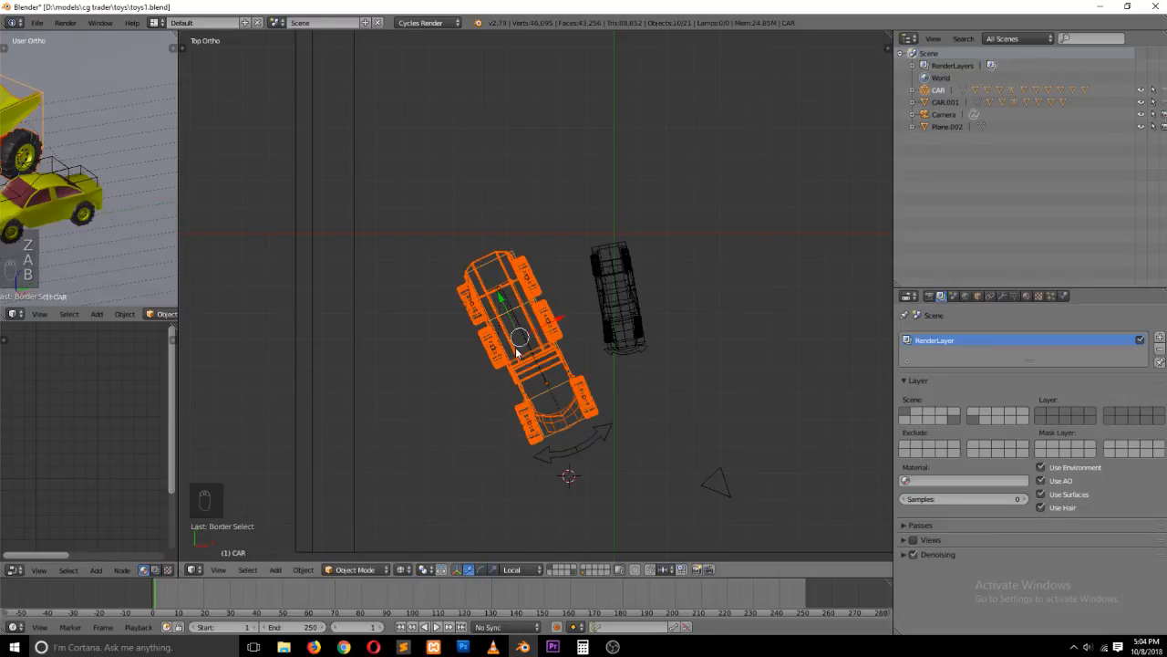
pyautogui.hotkey('shift', 'd')
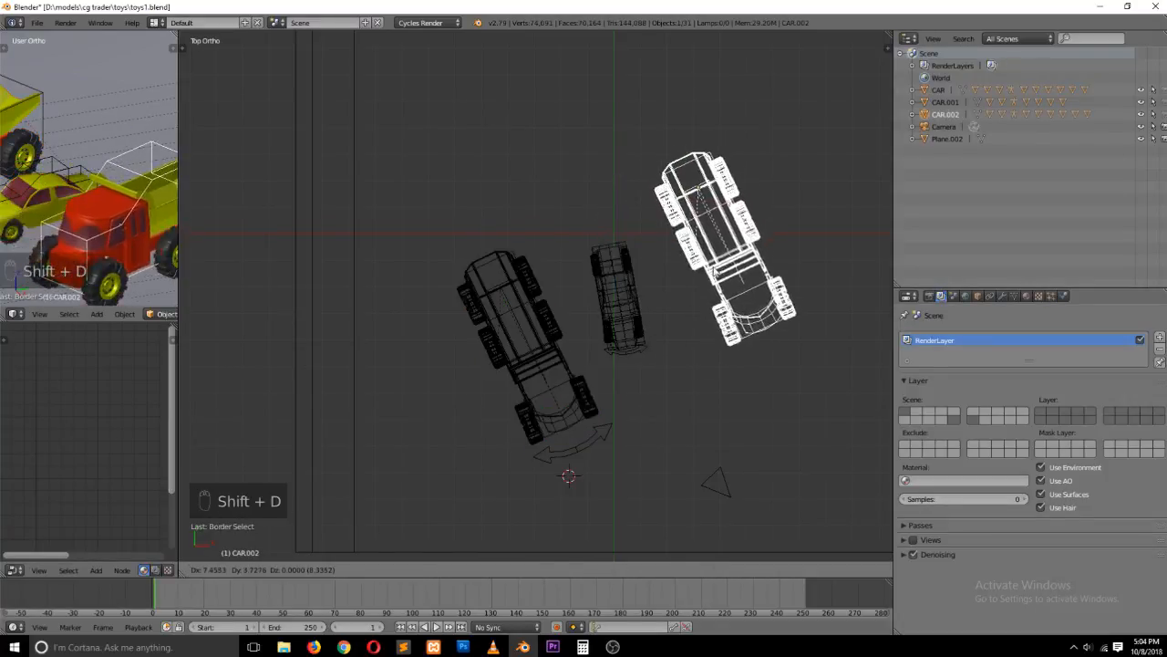
pyautogui.click(712, 273)
# Move the duplicated truck to the first layer of the second row and show only that layer in solid shading
pyautogui.press('m')
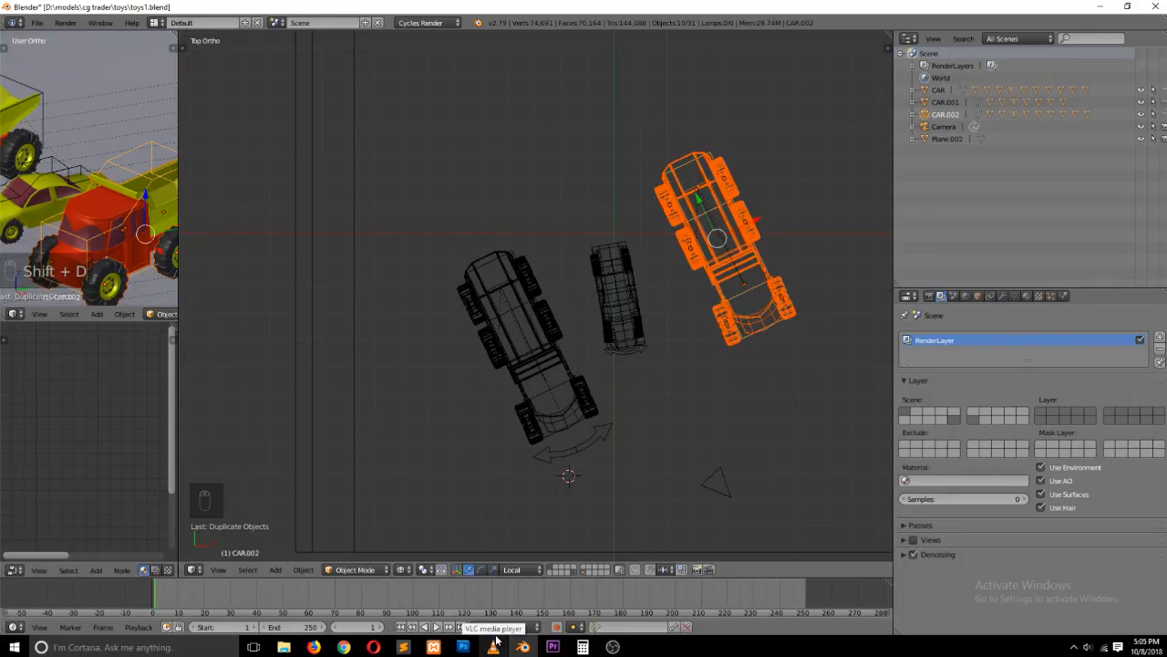
pyautogui.press('m')
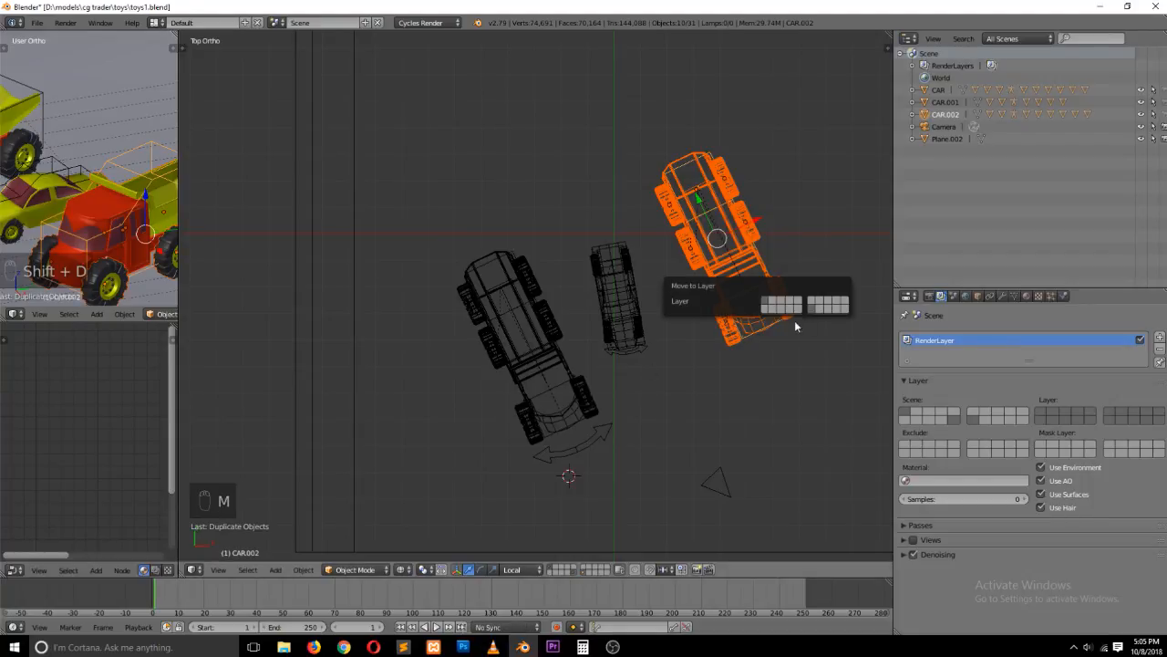
pyautogui.click(767, 311)
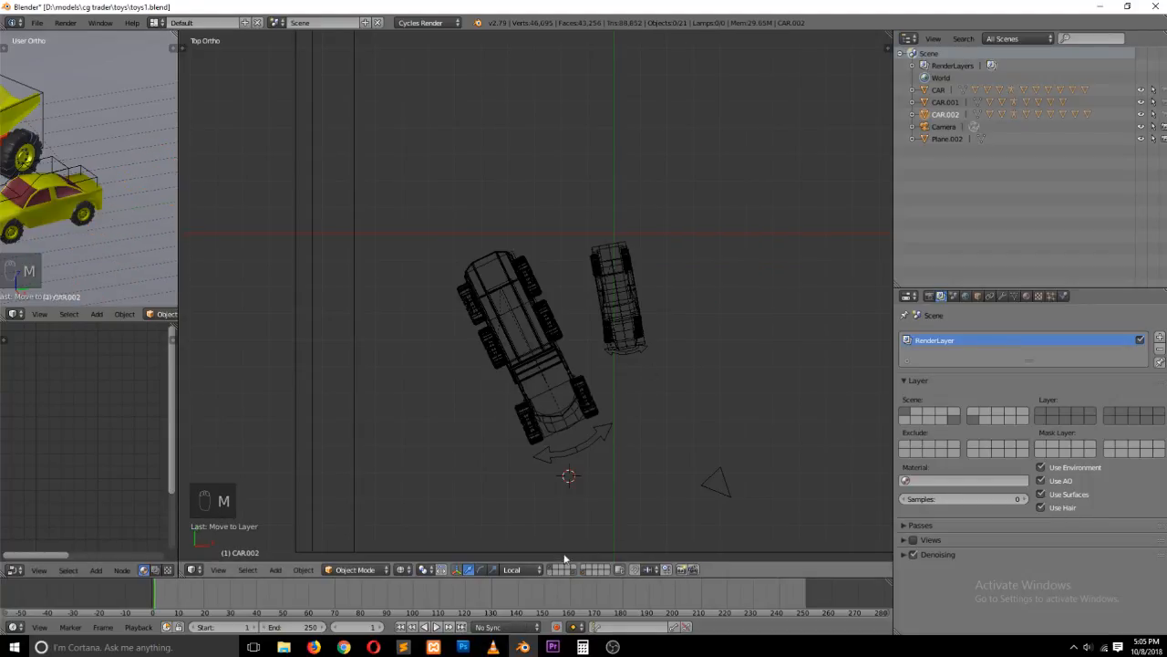
pyautogui.click(552, 570)
pyautogui.press('a')
pyautogui.press('z')
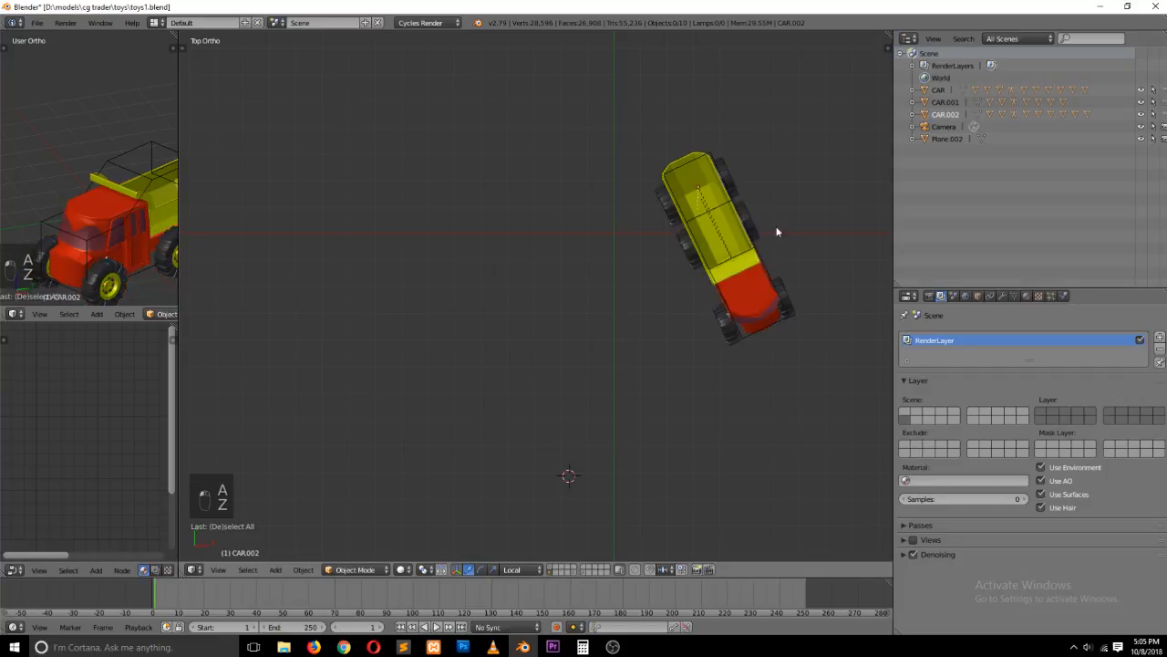
# Test-move the duplicated truck by its body control cage and delete the cage
pyautogui.press('`')
pyautogui.moveTo(776, 229); pyautogui.dragTo(581, 105, button='middle')
pyautogui.rightClick(644, 365)
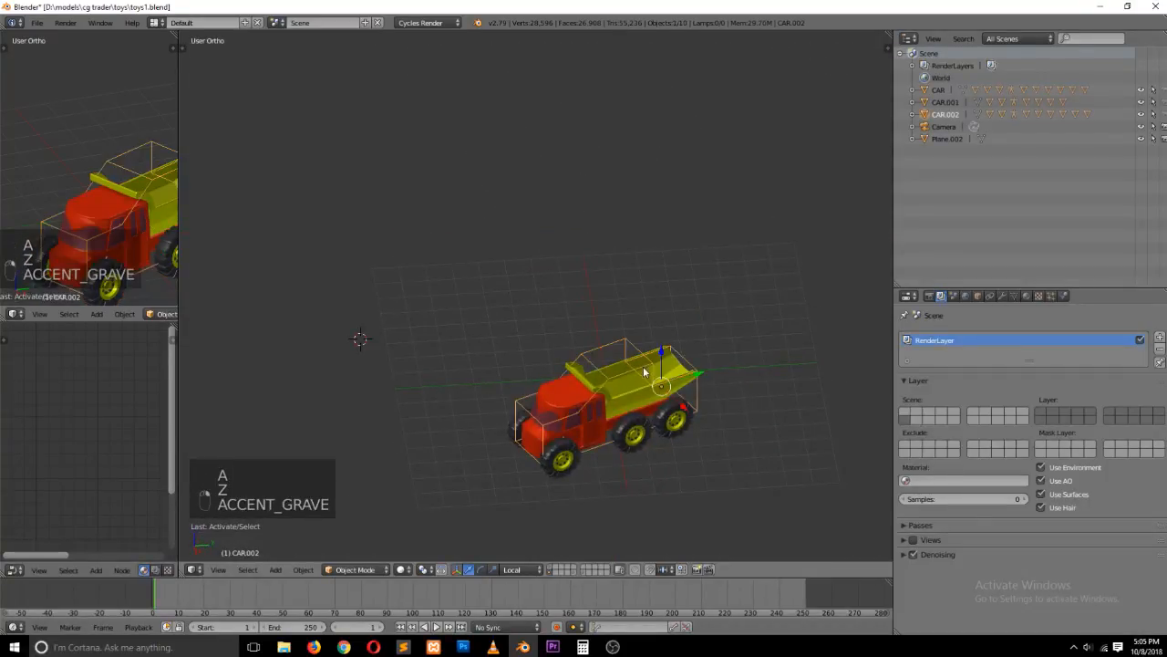
pyautogui.moveTo(685, 371)
pyautogui.mouseDown()
pyautogui.moveTo(699, 375)
pyautogui.moveTo(667, 385)
pyautogui.mouseUp()
pyautogui.keyDown('shift'); pyautogui.moveTo(657, 524); pyautogui.dragTo(656, 403, button='middle'); pyautogui.keyUp('shift')
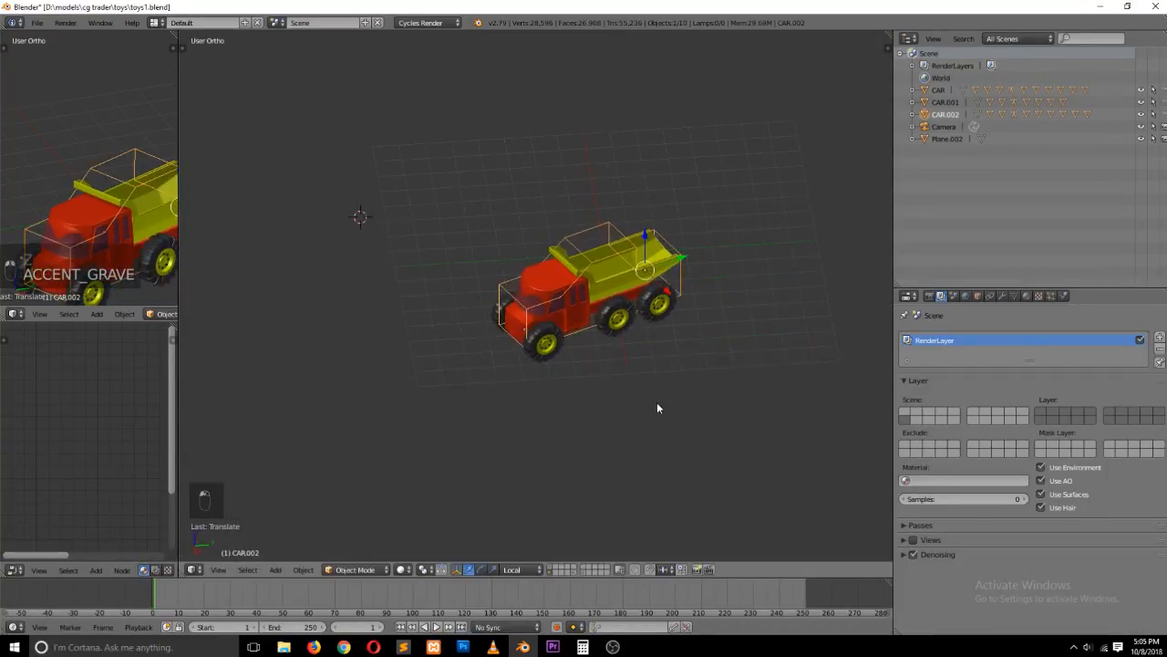
pyautogui.scroll(2, 676, 328)
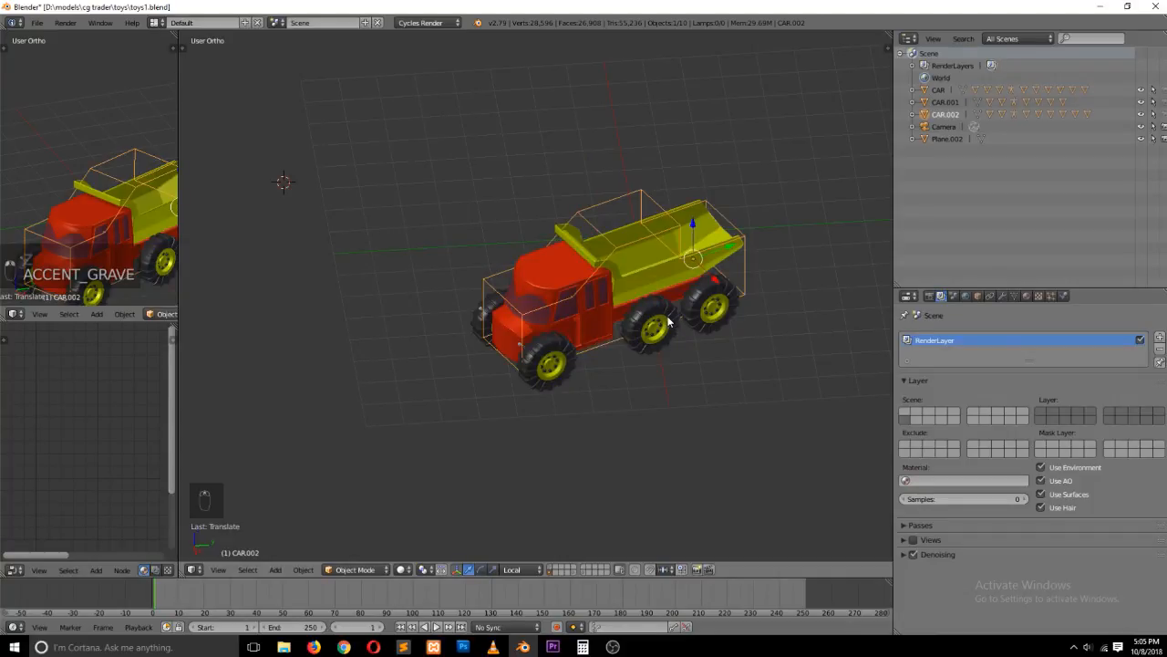
pyautogui.press('x')
pyautogui.click(667, 324)
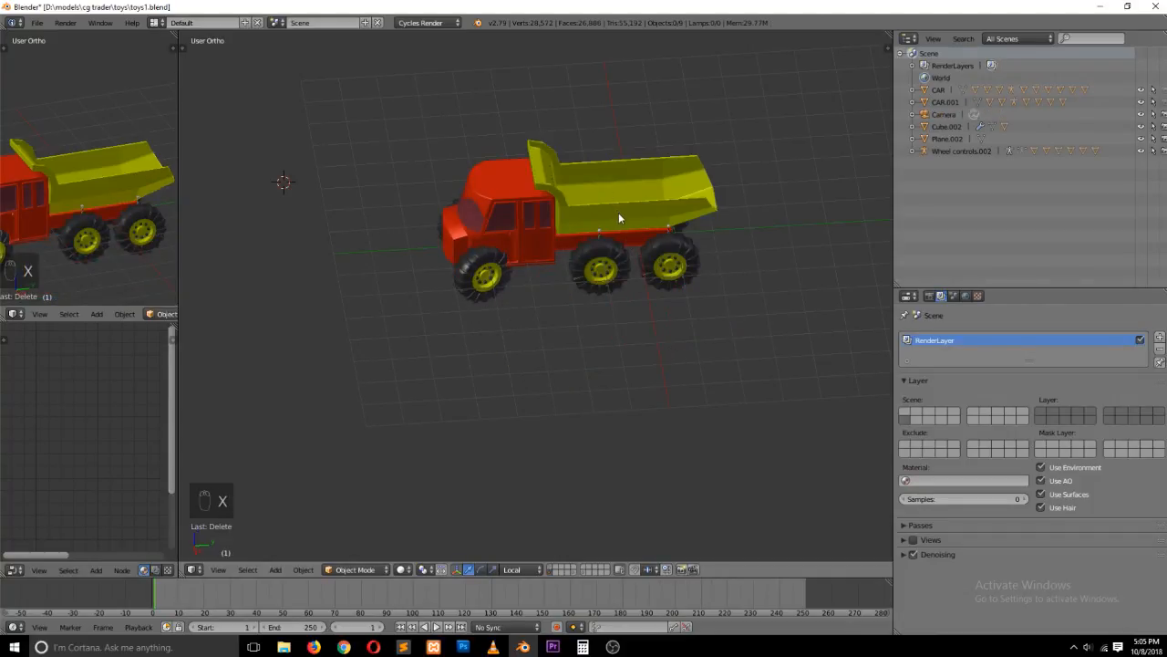
# Pick out the wheel controls object in top wireframe view, delete it and return to solid shading
pyautogui.press('KP_7')
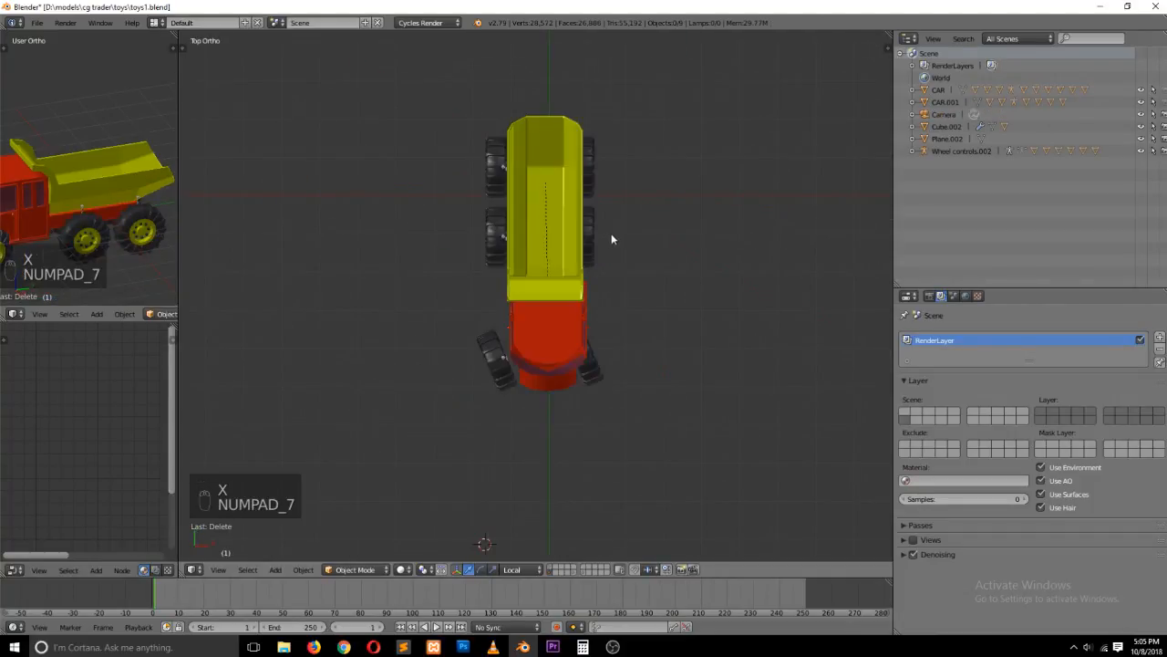
pyautogui.rightClick(512, 241)
pyautogui.press('z')
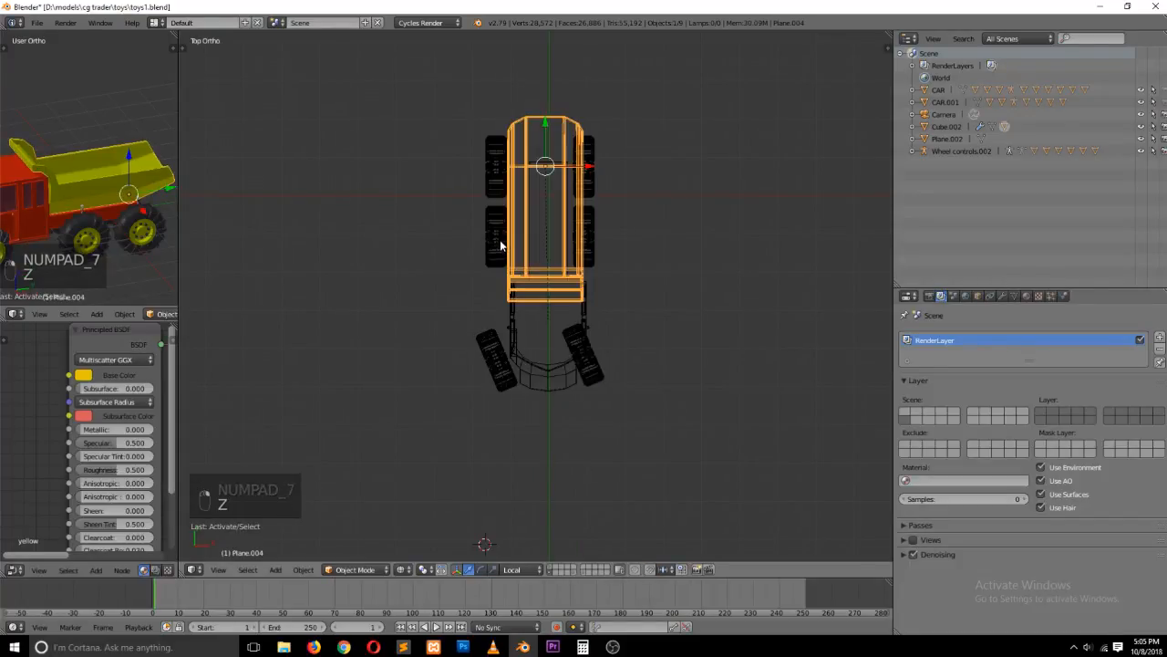
pyautogui.rightClick(527, 374)
pyautogui.rightClick(507, 369)
pyautogui.rightClick(507, 260)
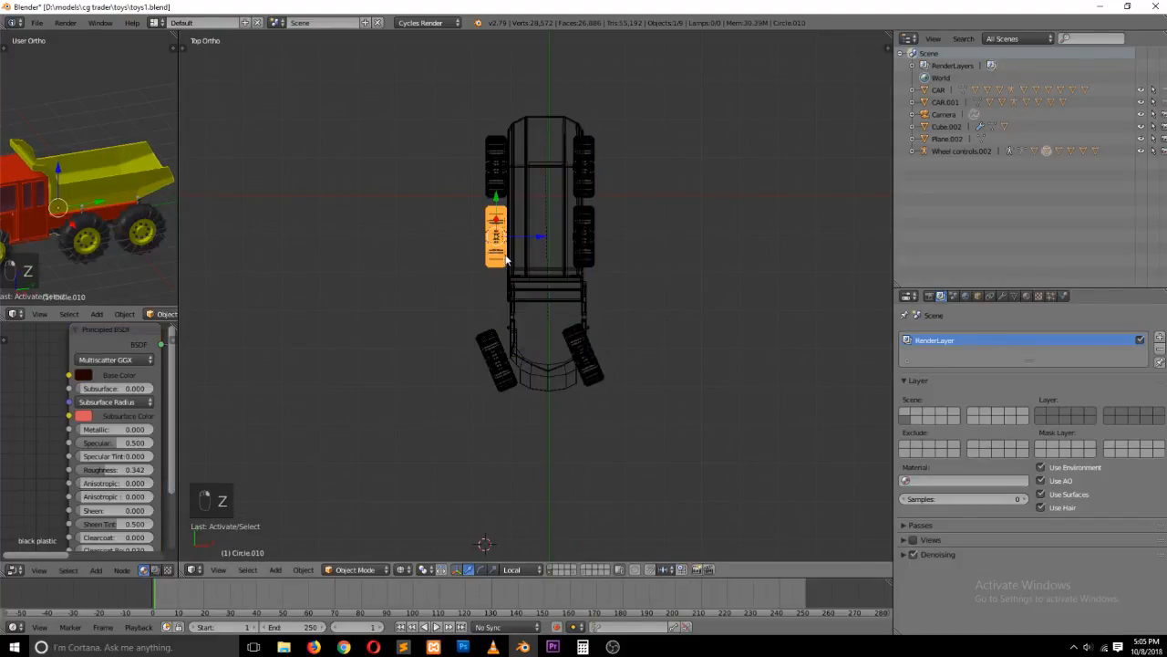
pyautogui.rightClick(507, 182)
pyautogui.press('z')
pyautogui.press('z')
pyautogui.rightClick(502, 169)
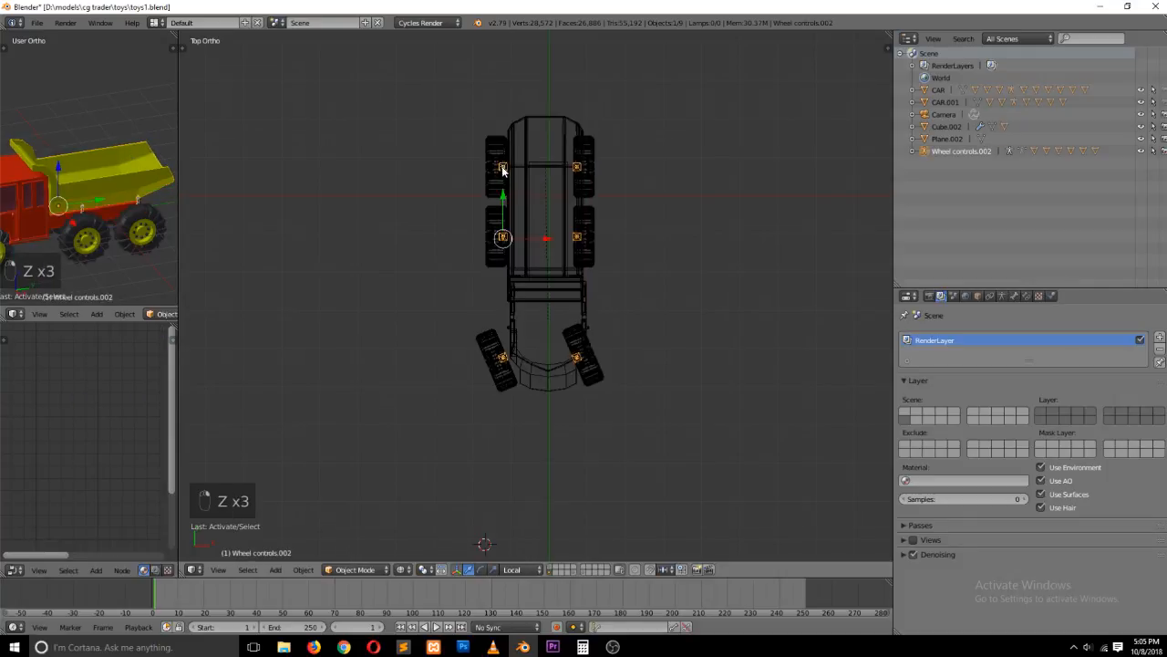
pyautogui.press('x')
pyautogui.click(589, 266)
pyautogui.press('z')
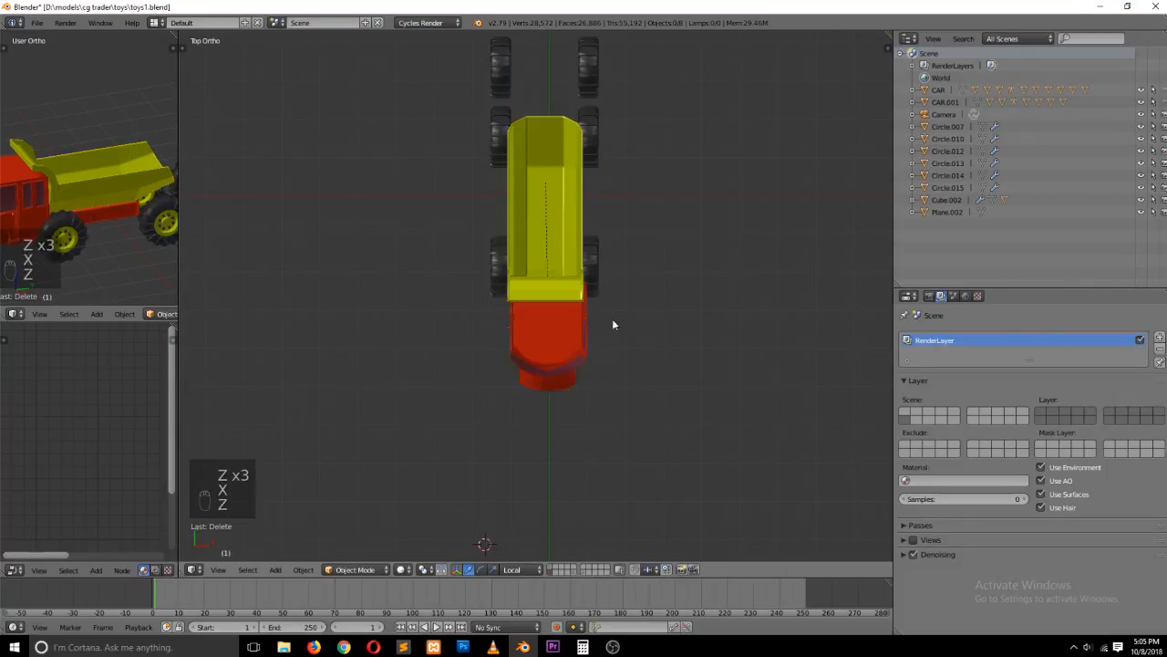
# Try moving the truck's red body and yellow dump bed to check how they are connected, cancelling each move
pyautogui.press('`')
pyautogui.moveTo(612, 326); pyautogui.dragTo(542, 265, button='middle')
pyautogui.rightClick(543, 265)
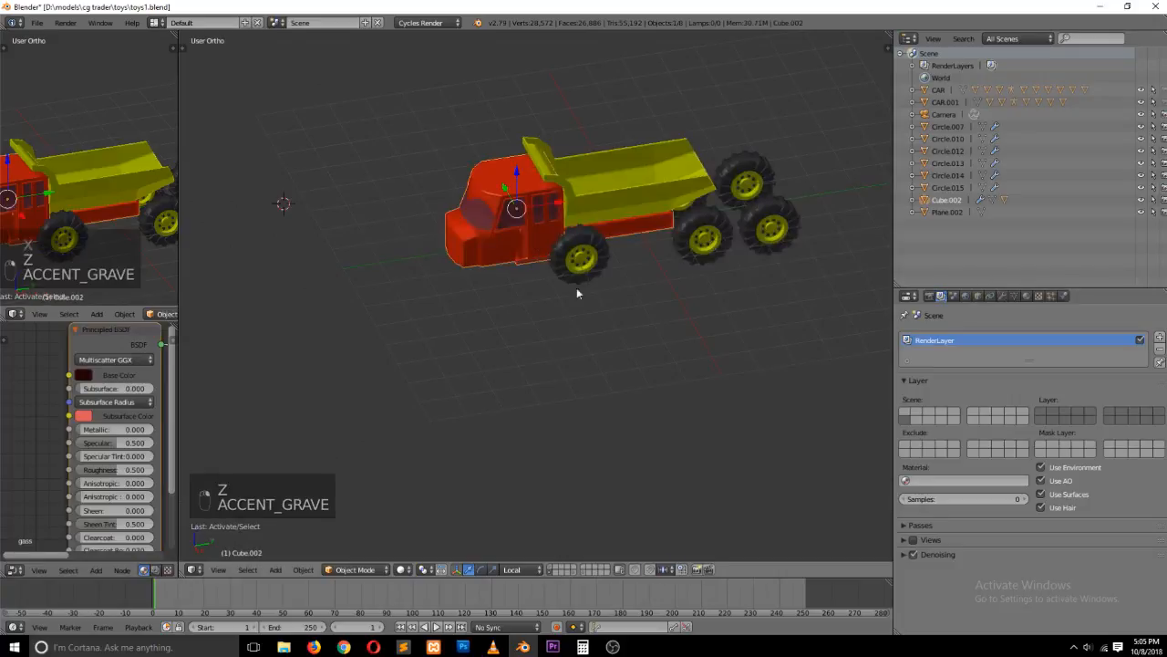
pyautogui.press('g')
pyautogui.press('g')
pyautogui.rightClick(469, 297)
pyautogui.rightClick(602, 189)
pyautogui.press('g')
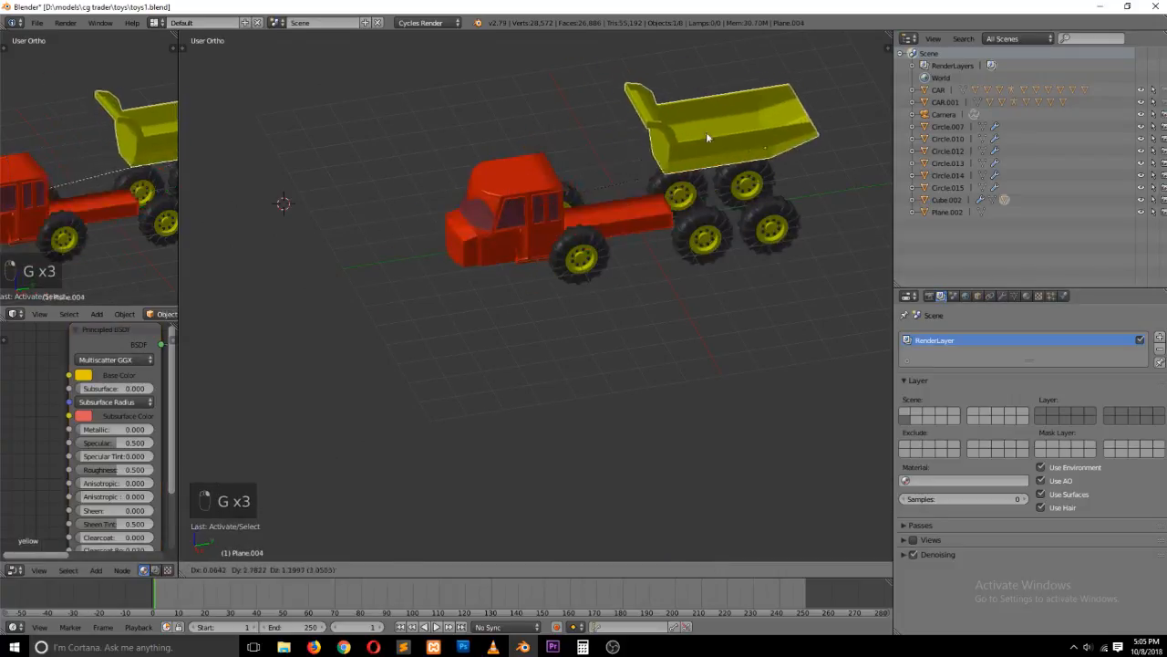
pyautogui.rightClick(594, 192)
pyautogui.press('g')
pyautogui.rightClick(682, 163)
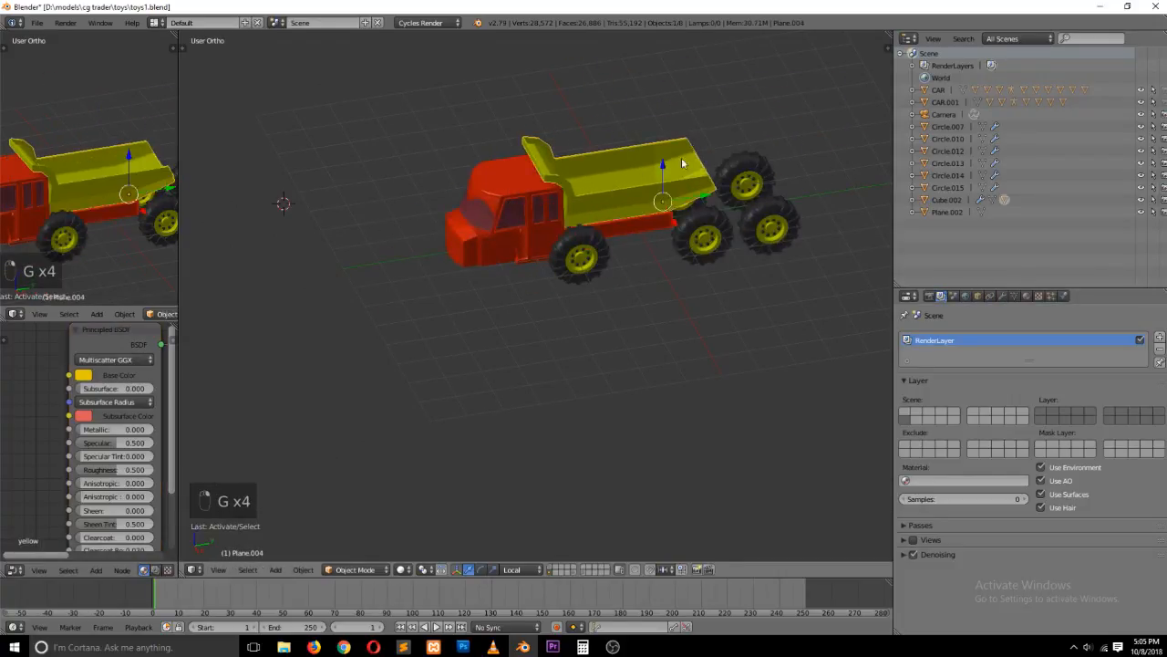
# Try moving the red body with its dump bed and then one rear wheel by itself, cancelling both moves
pyautogui.rightClick(501, 173)
pyautogui.press('g')
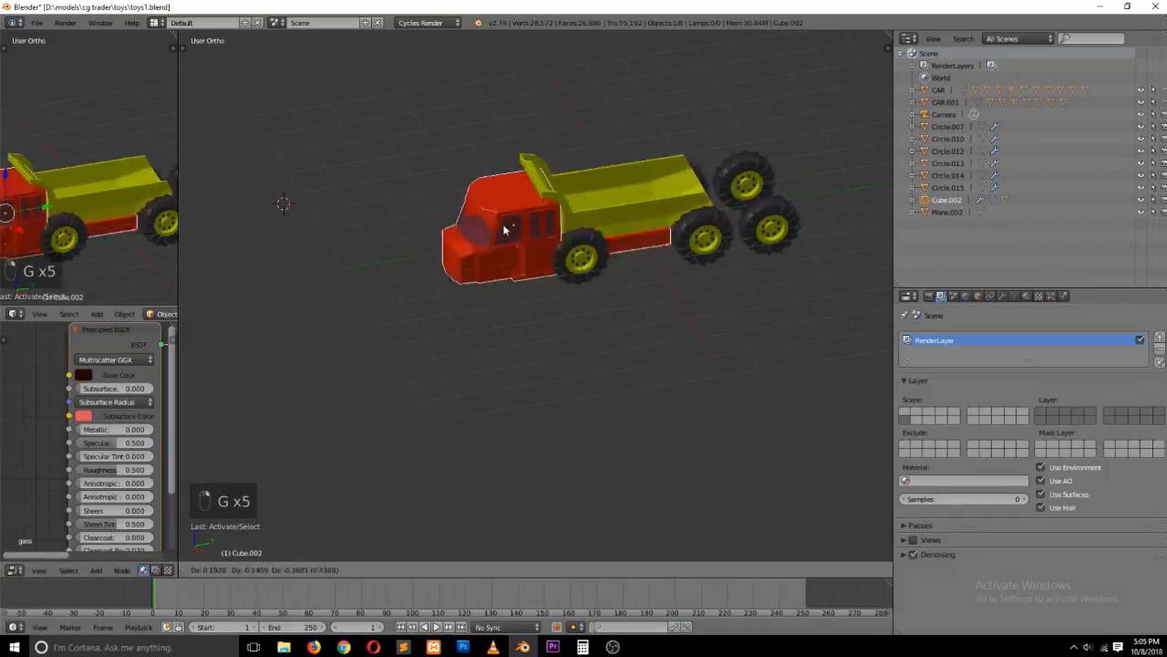
pyautogui.rightClick(503, 247)
pyautogui.rightClick(696, 257)
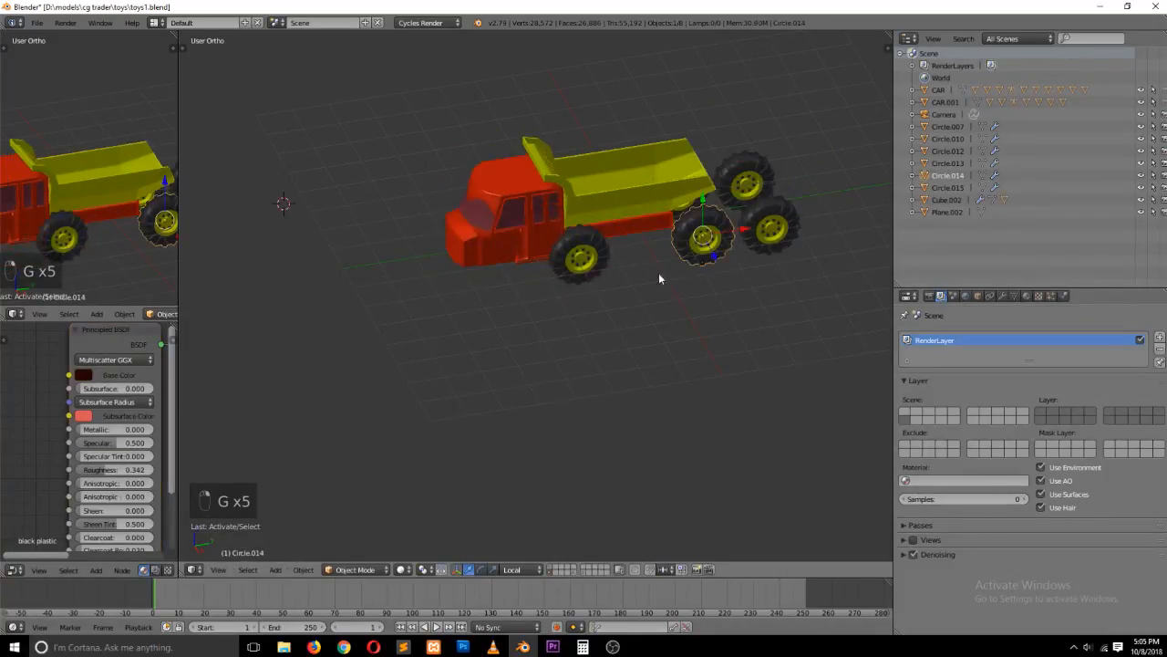
pyautogui.press('g')
pyautogui.rightClick(599, 251)
pyautogui.rightClick(773, 219)
pyautogui.rightClick(581, 258)
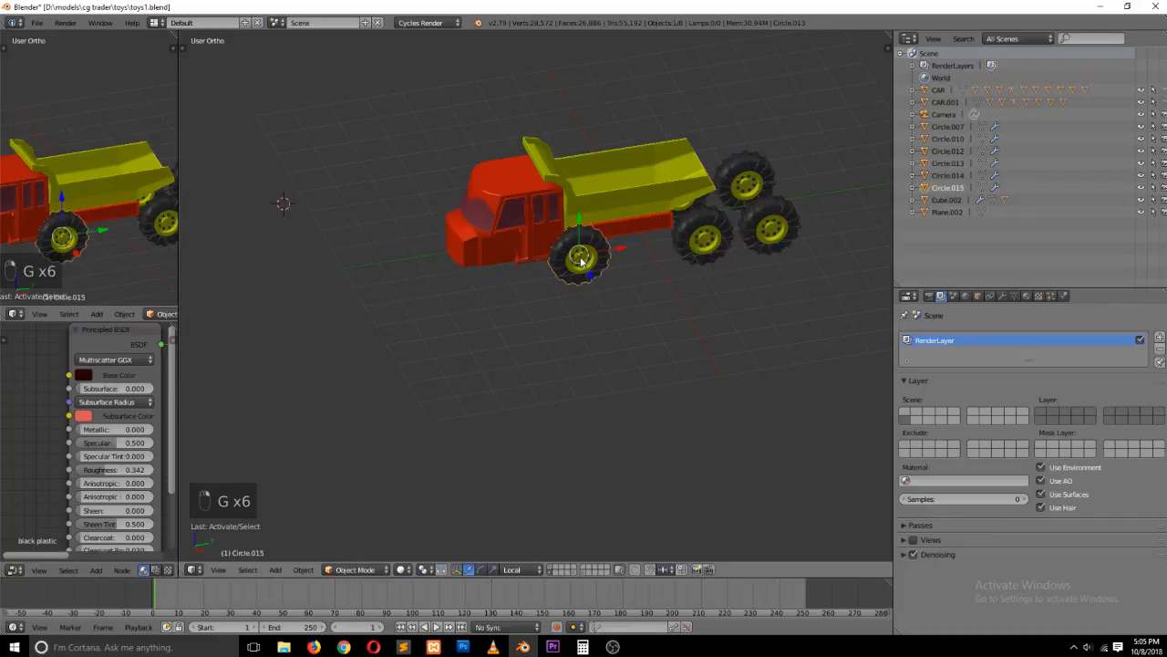
pyautogui.keyDown('shift'); pyautogui.rightClick(704, 239); pyautogui.keyUp('shift')
pyautogui.keyDown('shift'); pyautogui.rightClick(747, 229); pyautogui.keyUp('shift')
# Box-select all six wheels in right wireframe view and move them forward along the local Y axis into place under the truck body
pyautogui.press('KP_3')
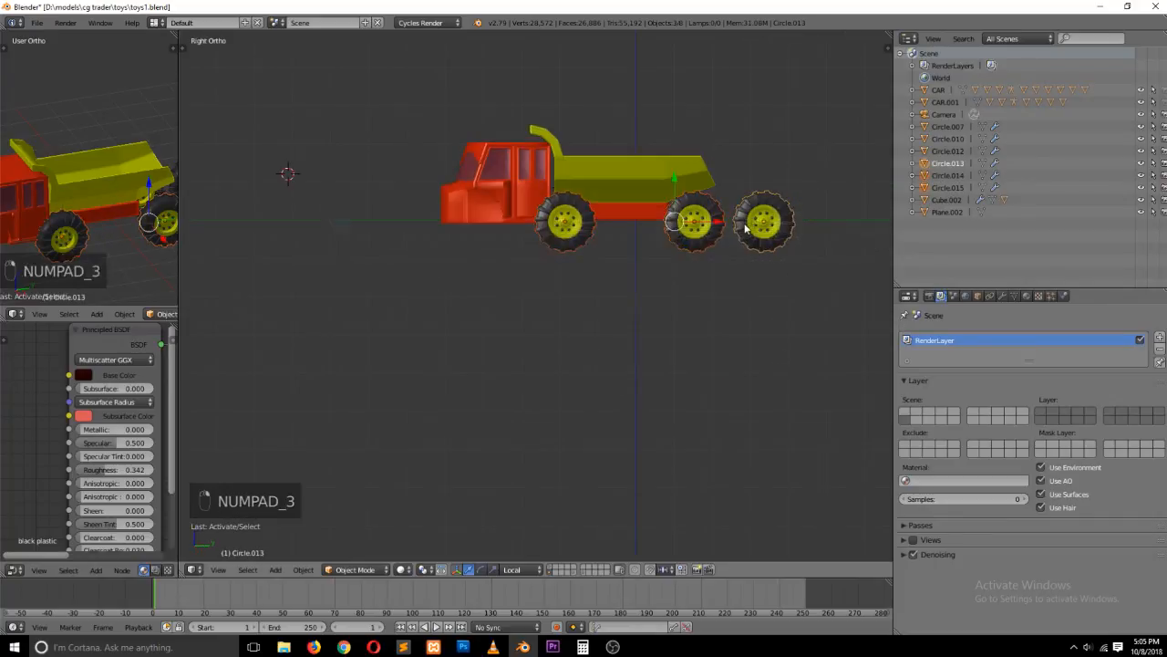
pyautogui.press('a')
pyautogui.press('a')
pyautogui.press('z')
pyautogui.press('b')
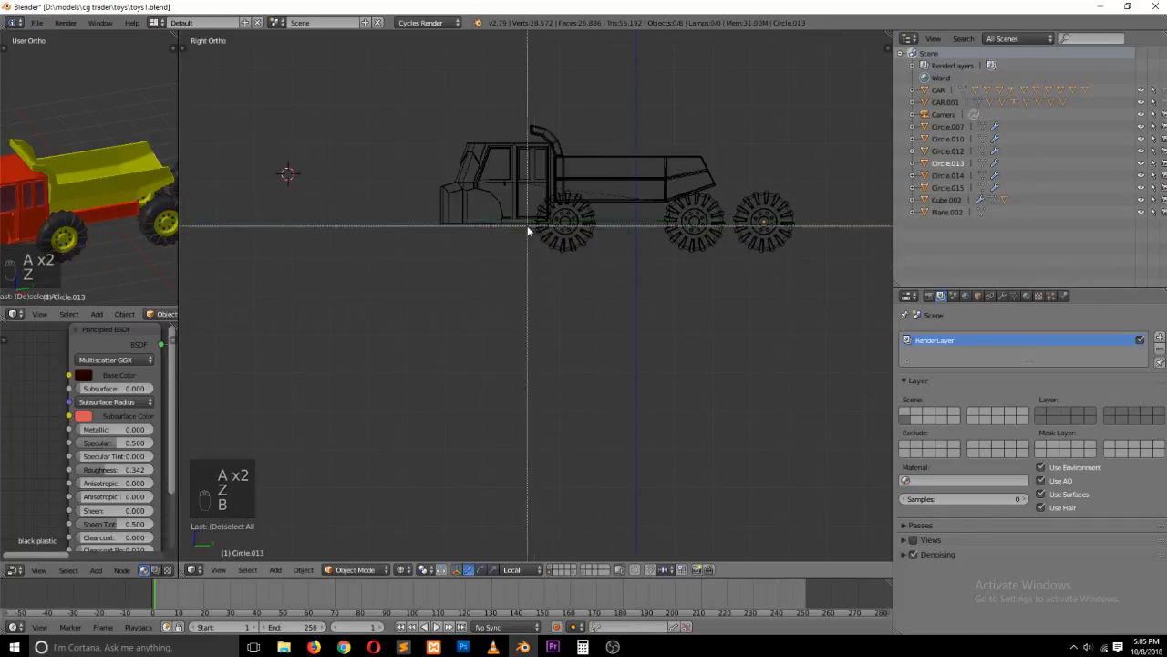
pyautogui.moveTo(529, 228); pyautogui.dragTo(846, 274)
pyautogui.press('g')
pyautogui.press('y')
pyautogui.press('y')
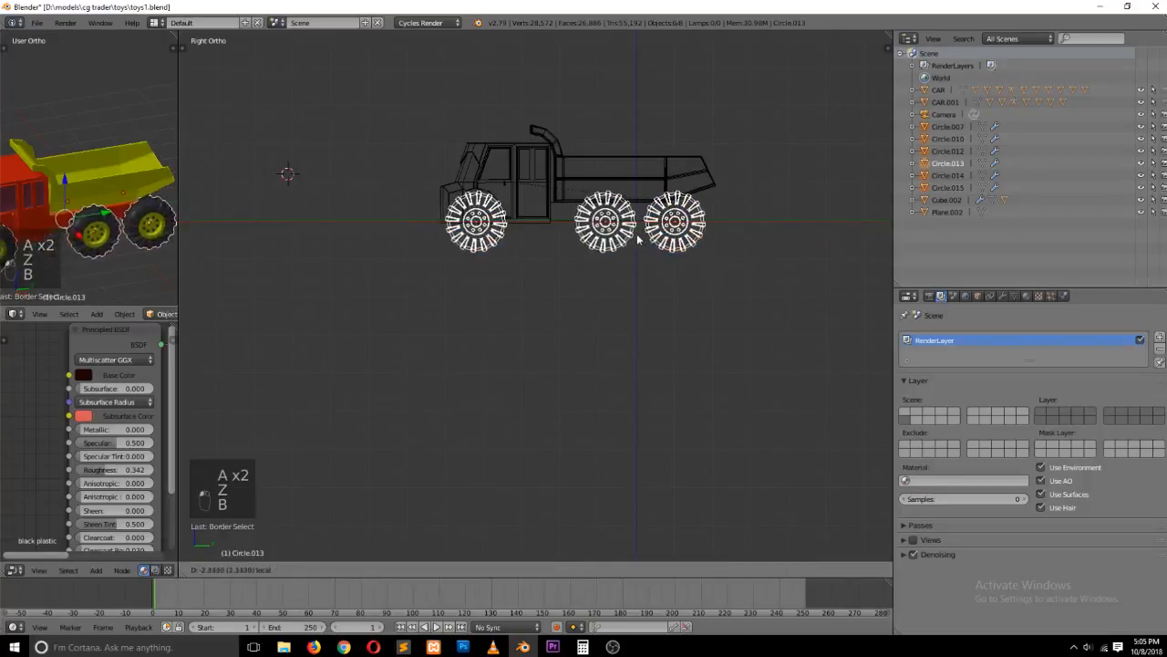
pyautogui.click(632, 239)
pyautogui.press('a')
pyautogui.press('z')
# Try moving the red truck body with the repositioned wheels in place, cancelling the move
pyautogui.press('`')
pyautogui.moveTo(575, 183); pyautogui.dragTo(656, 271, button='middle')
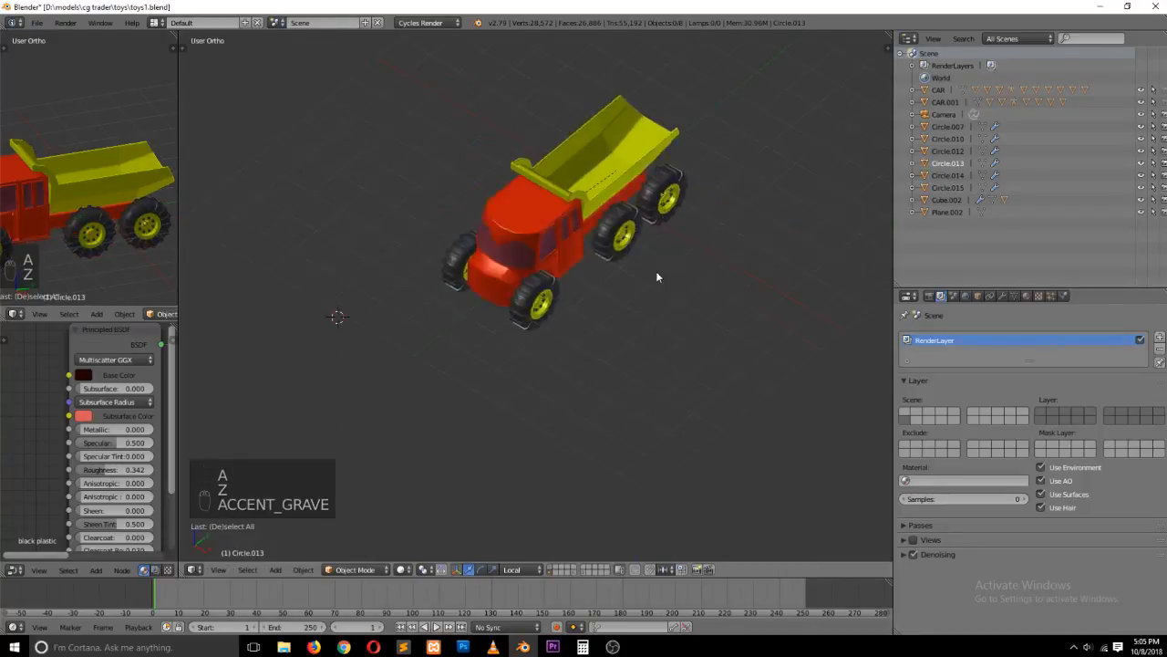
pyautogui.rightClick(556, 250)
pyautogui.press('g')
pyautogui.press('g')
pyautogui.rightClick(620, 223)
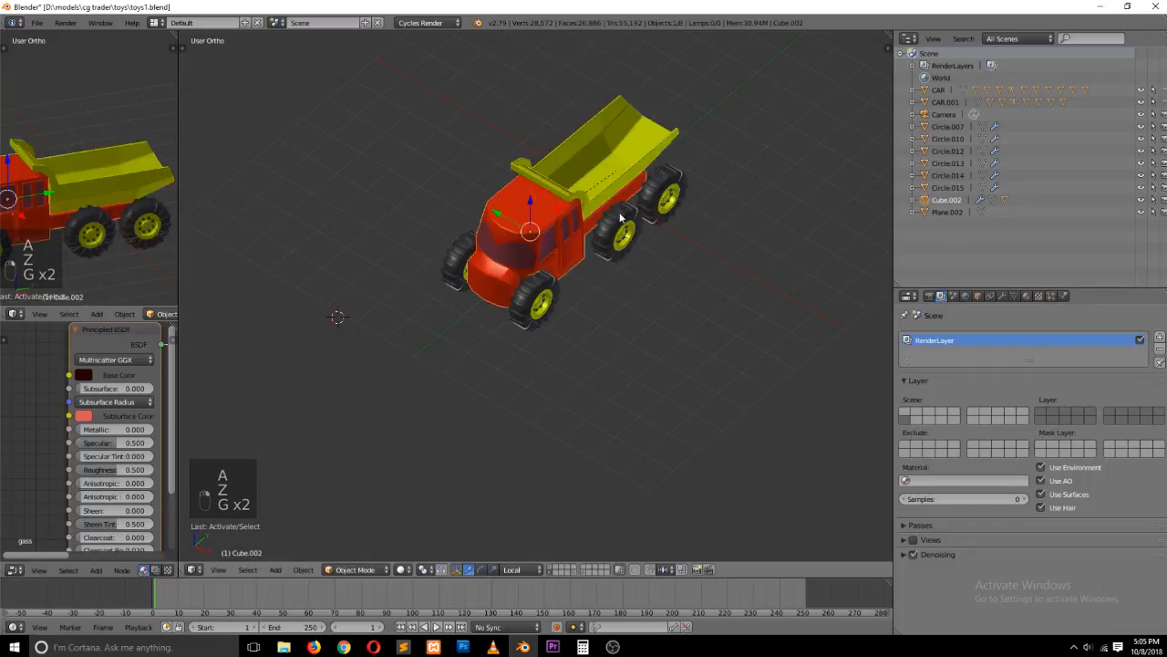
# Add a cube mesh over the rear of the truck's cab in right wireframe view, placing the 3D cursor there first
pyautogui.press('KP_3')
pyautogui.scroll(1, 620, 217)
pyautogui.press('a')
pyautogui.press('a')
pyautogui.press('z')
pyautogui.scroll(-2, 628, 218)
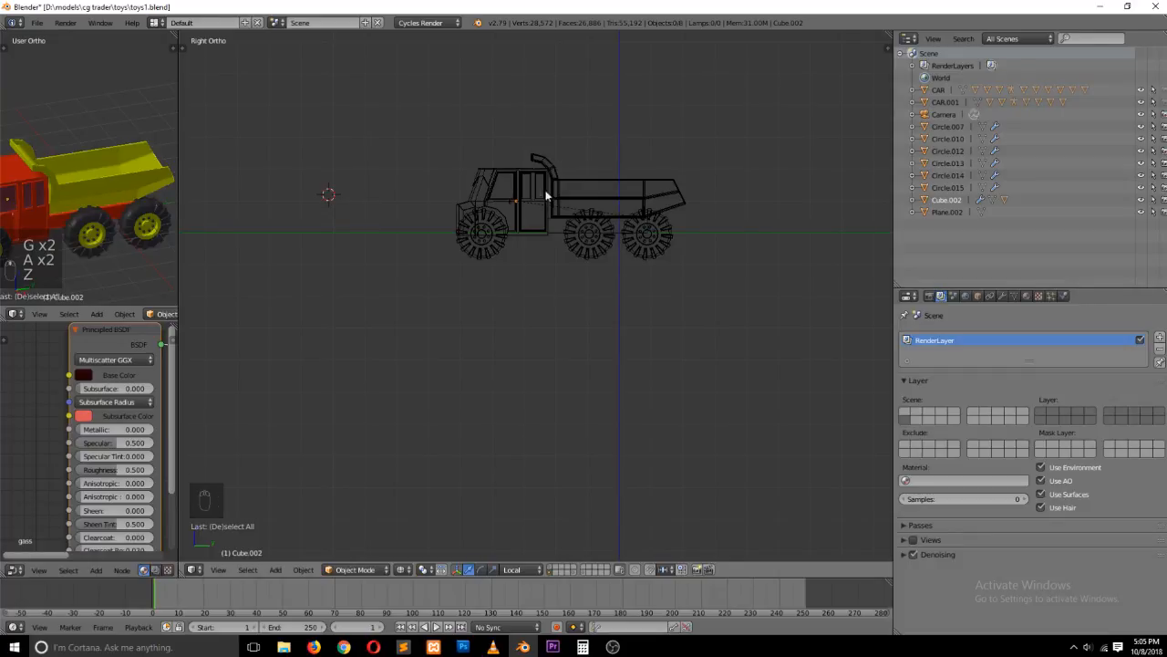
pyautogui.keyDown('ctrl'); pyautogui.scroll(1, 557, 194); pyautogui.keyUp('ctrl')
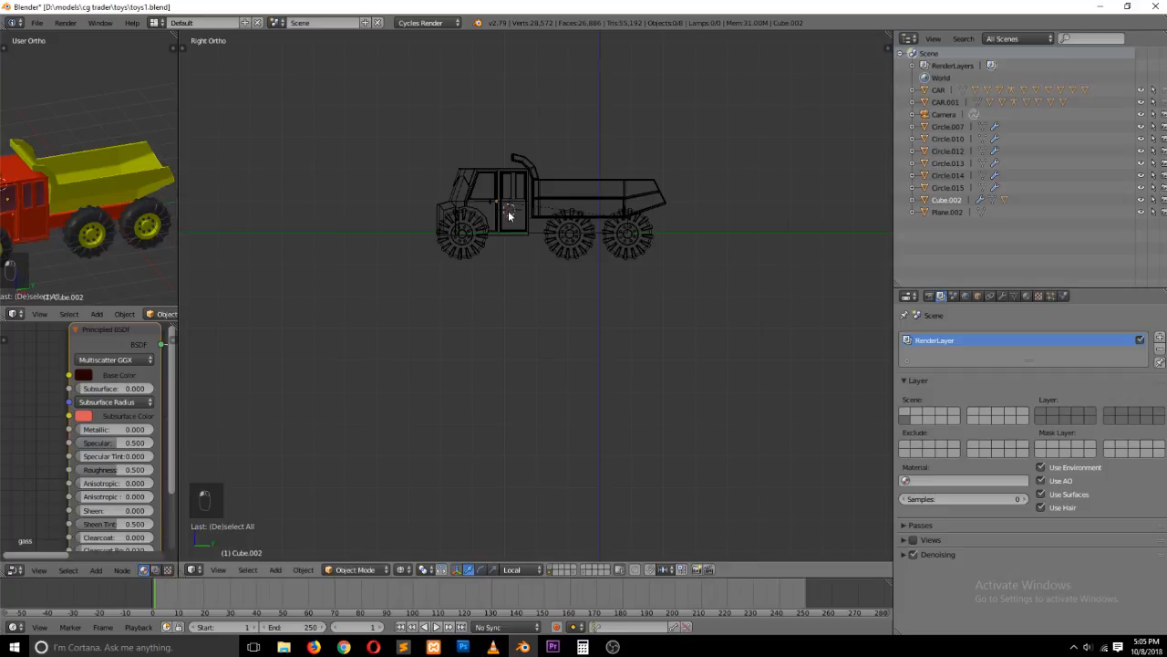
pyautogui.hotkey('shift', 'a')
pyautogui.click(658, 148)
pyautogui.press('z')
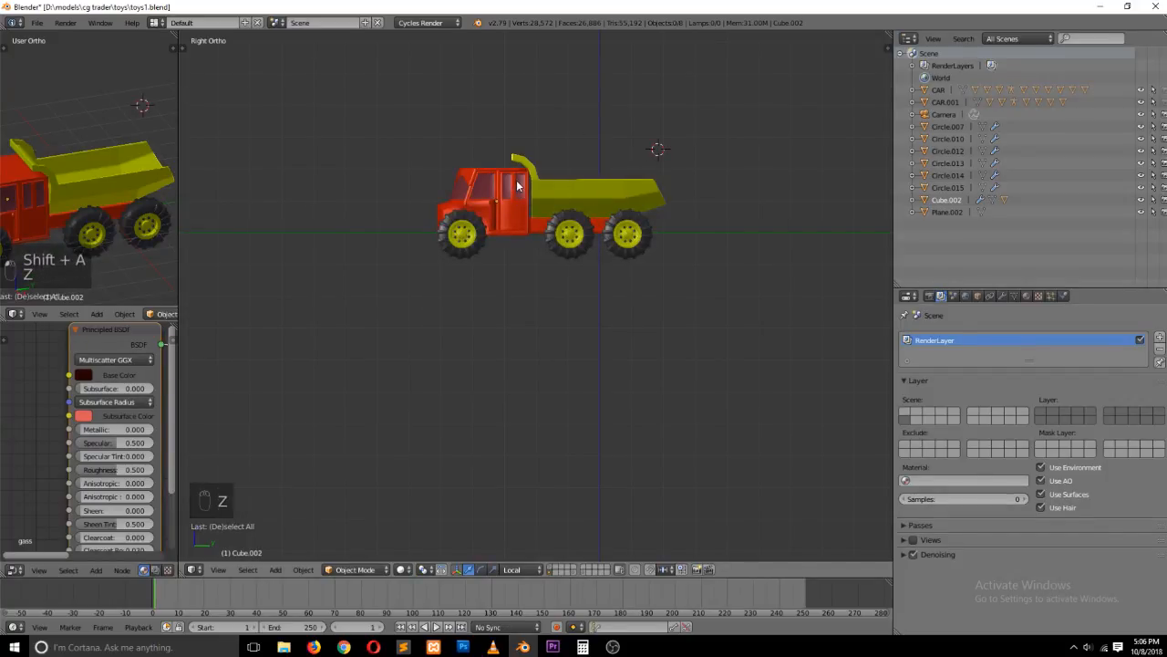
pyautogui.press('z')
pyautogui.hotkey('shift', 'a')
pyautogui.moveTo(527, 215)
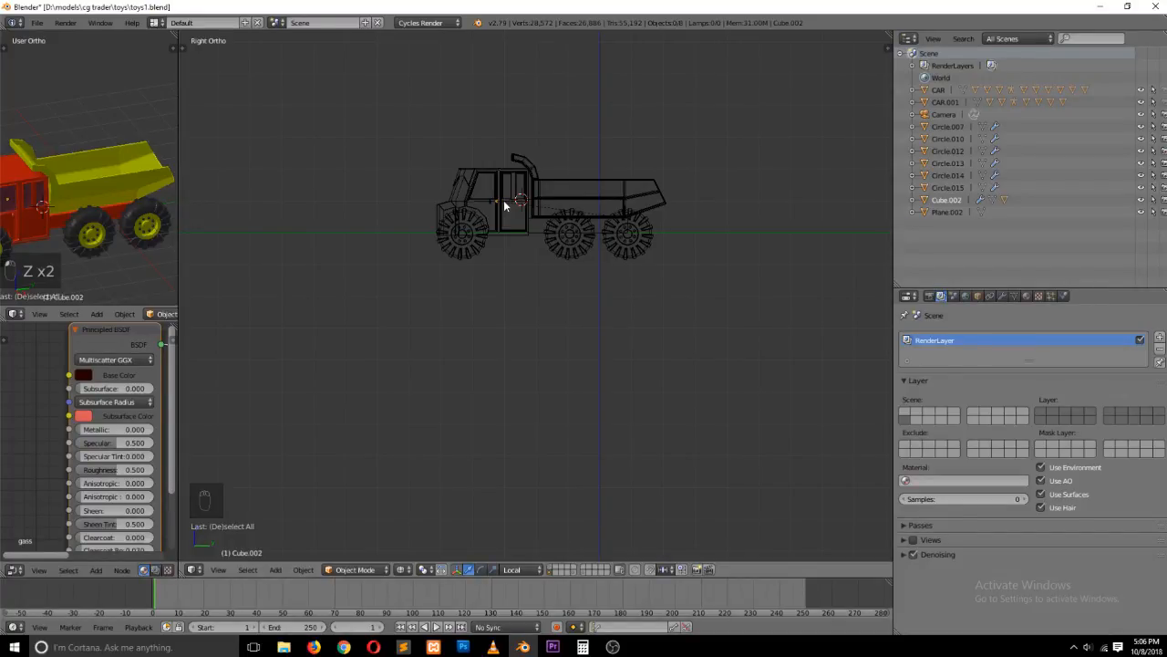
pyautogui.hotkey('shift', 'a')
pyautogui.moveTo(507, 199)
pyautogui.click(549, 217)
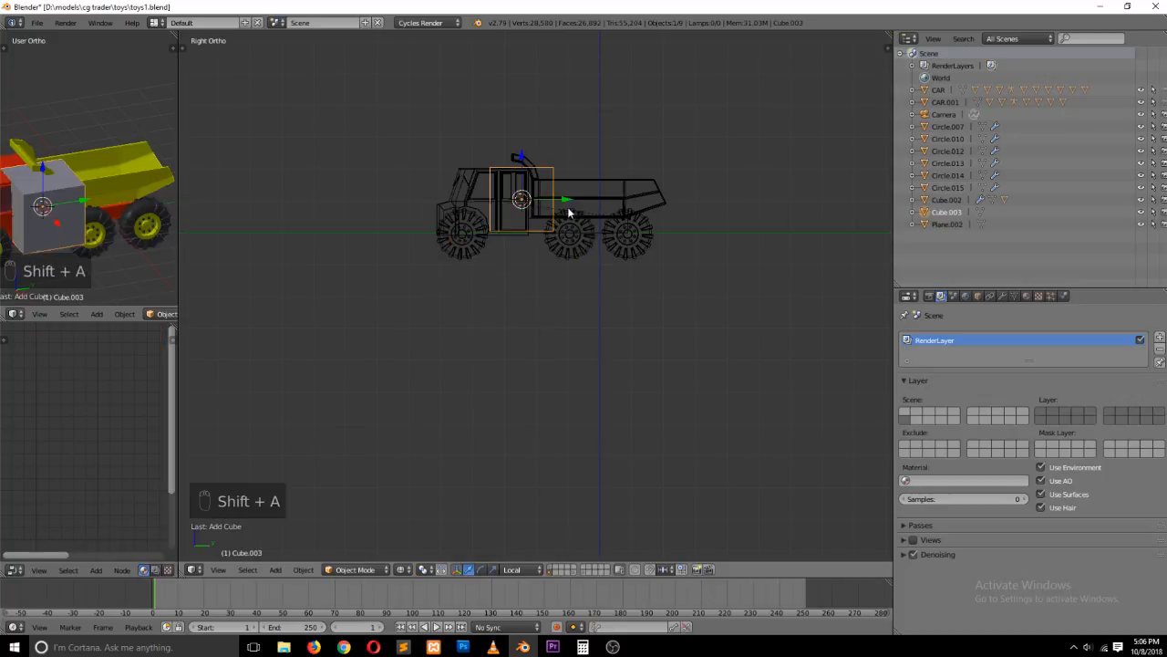
# Add a horizontal loop cut around the cube in Edit Mode, sliding it slightly above the middle
pyautogui.press('Tab')
pyautogui.hotkey('ctrl', 'Tab')
pyautogui.click(572, 219)
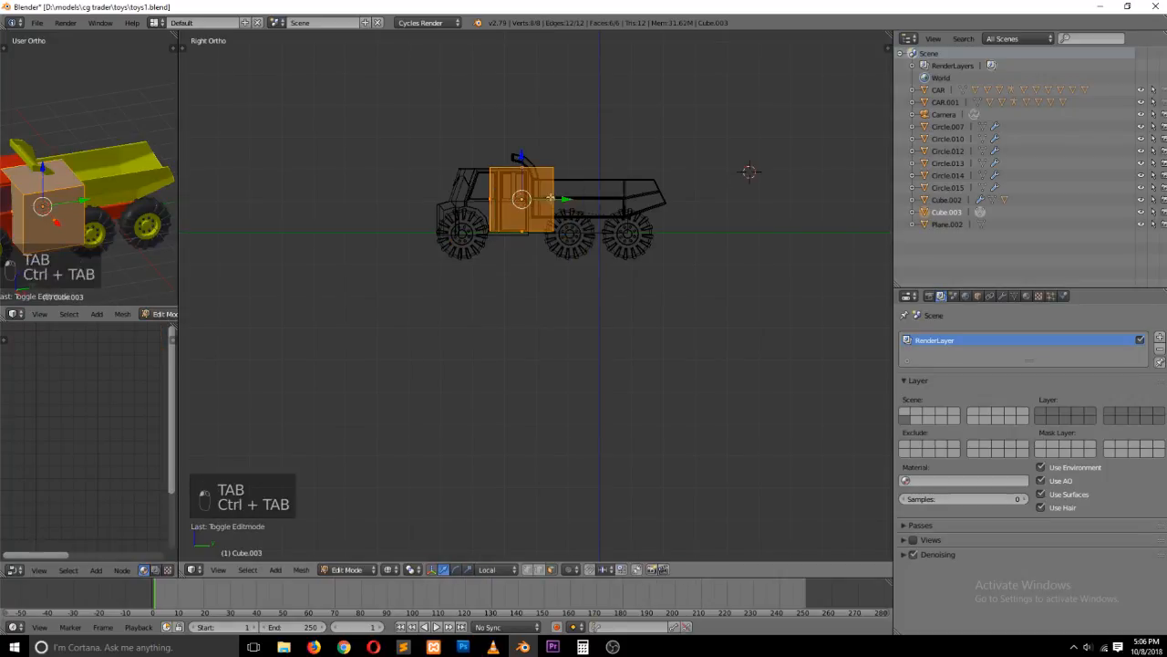
pyautogui.hotkey('ctrl', 'r')
pyautogui.click(543, 197)
pyautogui.click(541, 190)
# Box-select the cube's rear vertices and move them back along Y to the rearmost wheels
pyautogui.hotkey('ctrl', 'Tab')
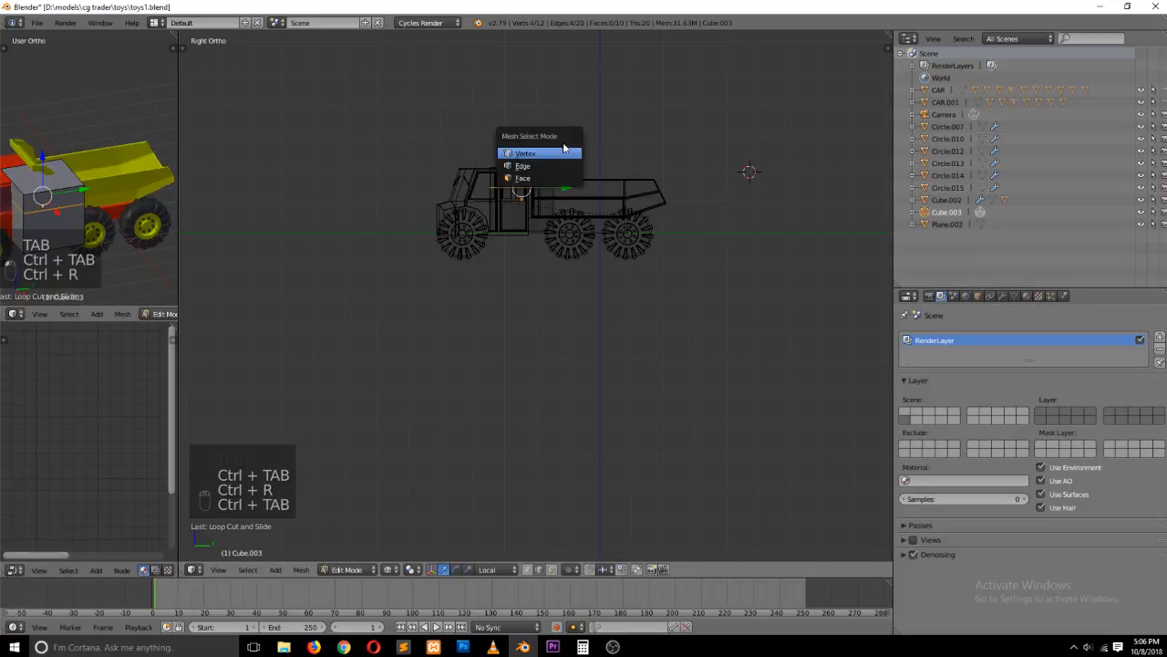
pyautogui.click(558, 161)
pyautogui.press('a')
pyautogui.press('b')
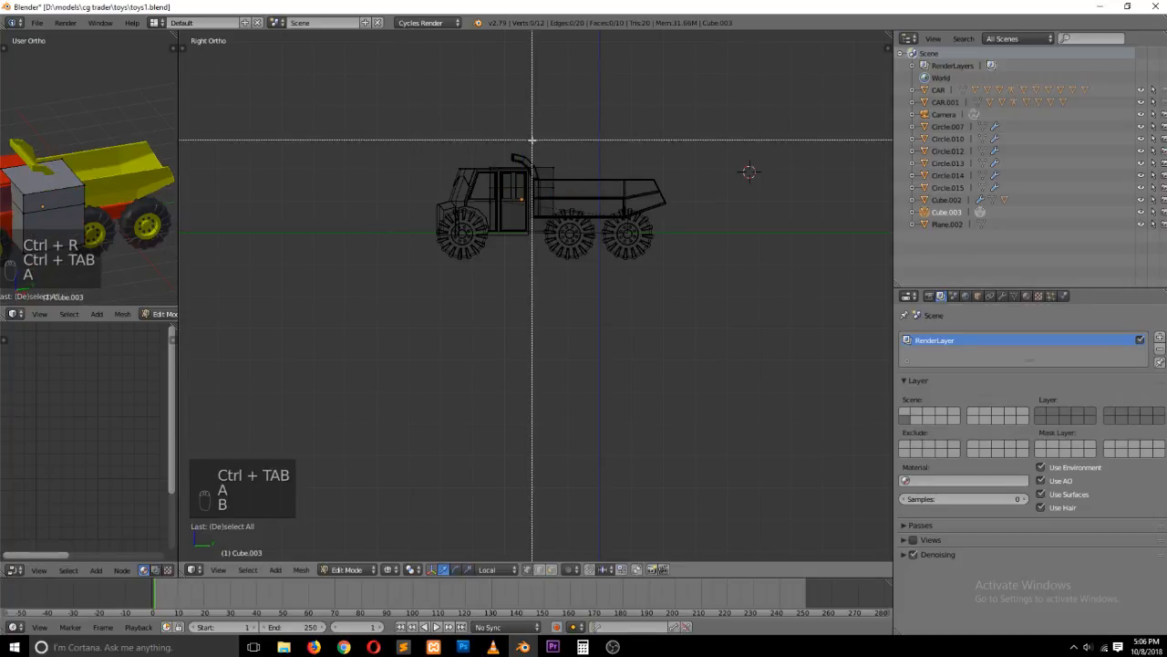
pyautogui.moveTo(532, 139); pyautogui.dragTo(585, 248)
pyautogui.moveTo(584, 195); pyautogui.dragTo(660, 195)
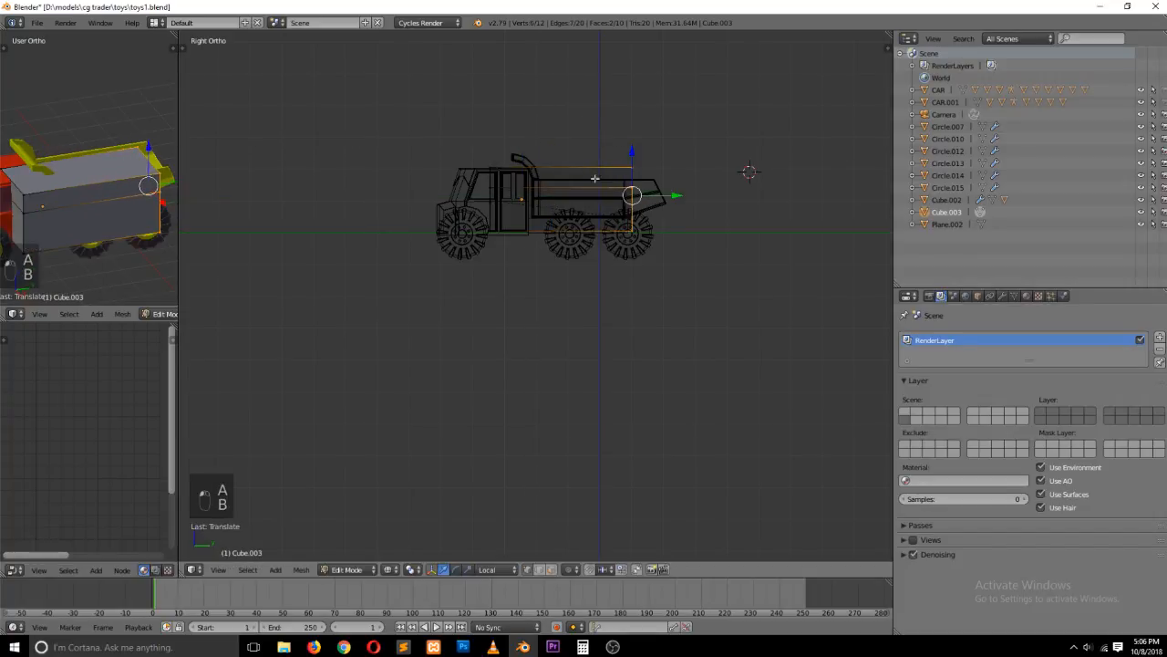
# Add a vertical loop cut midway along the box and raise the top vertices of its front half above the cab
pyautogui.hotkey('ctrl', 'r')
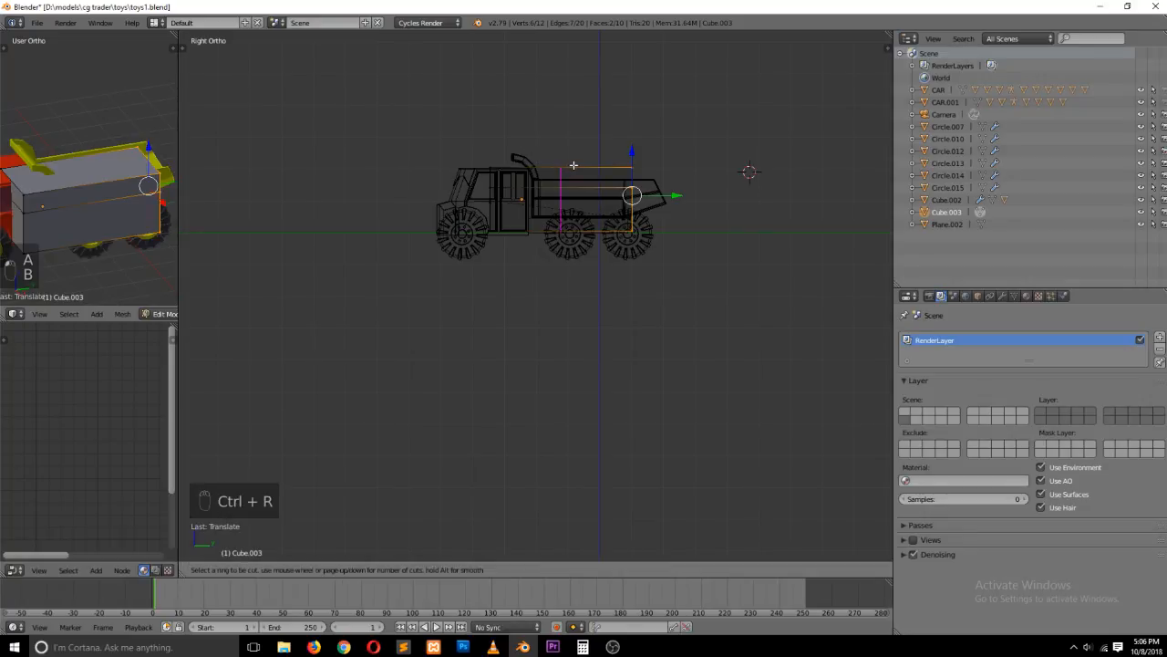
pyautogui.click(573, 165)
pyautogui.press('a')
pyautogui.press('b')
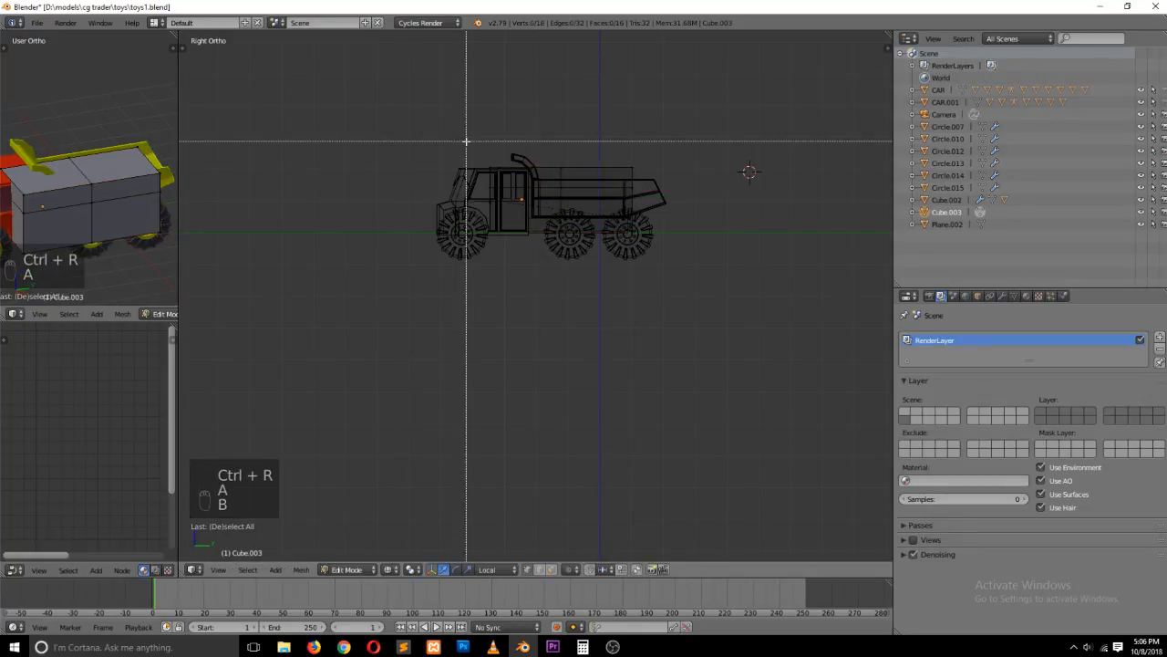
pyautogui.moveTo(465, 140); pyautogui.dragTo(600, 188)
pyautogui.moveTo(526, 127); pyautogui.dragTo(526, 105)
# Shift the box's lower front vertices forward and extrude that face past the truck's nose to form a hood
pyautogui.press('a')
pyautogui.press('b')
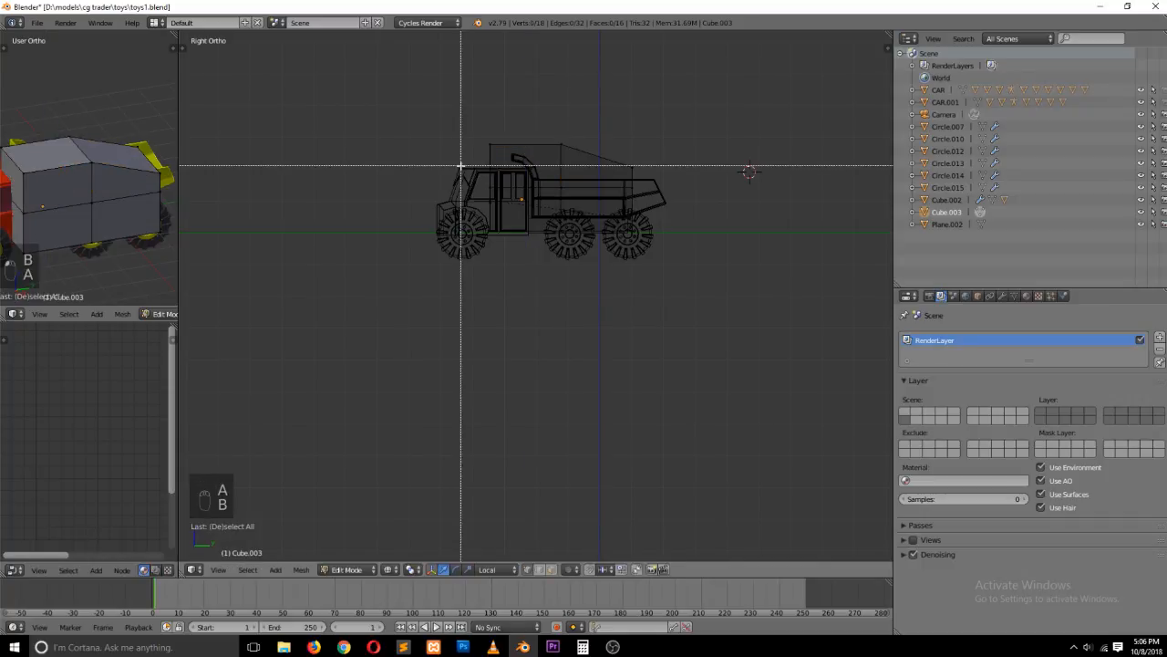
pyautogui.moveTo(461, 166); pyautogui.dragTo(529, 253)
pyautogui.moveTo(521, 211); pyautogui.dragTo(513, 211)
pyautogui.press('e')
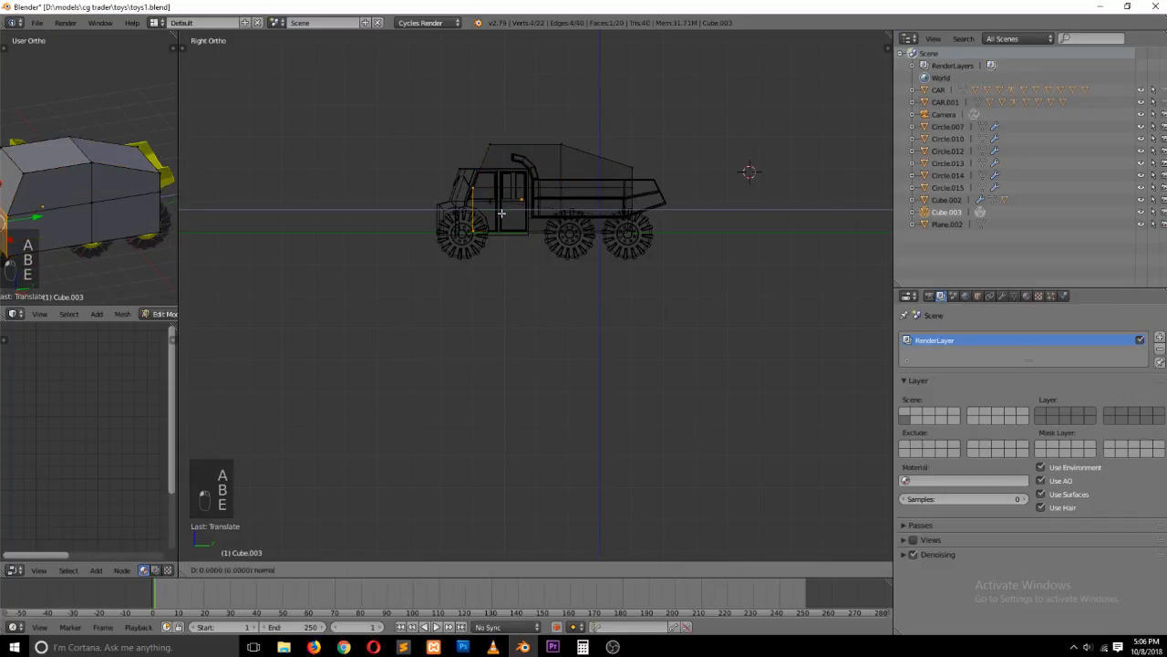
pyautogui.click(464, 208)
pyautogui.press('a')
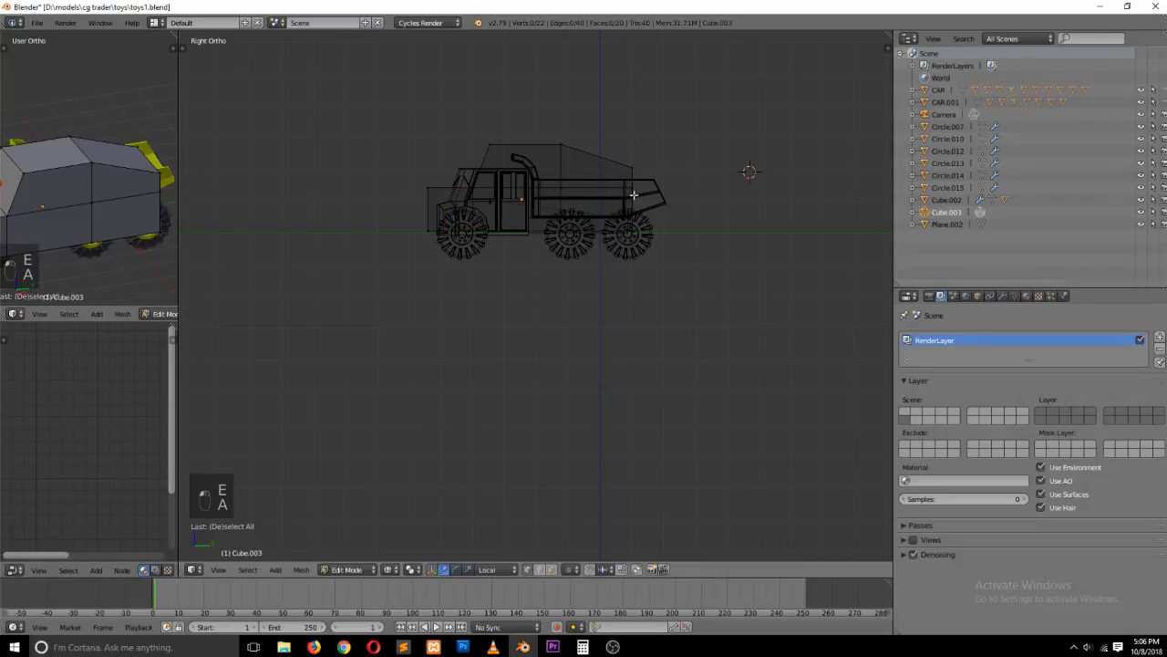
# Scale the car-shaped box to 1.187 along X in Object Mode and nudge it sideways to cover the truck's width
pyautogui.press('z')
pyautogui.press('`')
pyautogui.moveTo(604, 215); pyautogui.dragTo(684, 278, button='middle')
pyautogui.press('Tab')
pyautogui.moveTo(612, 260); pyautogui.dragTo(575, 257, button='middle')
pyautogui.press('s')
pyautogui.press('x')
pyautogui.click(575, 253)
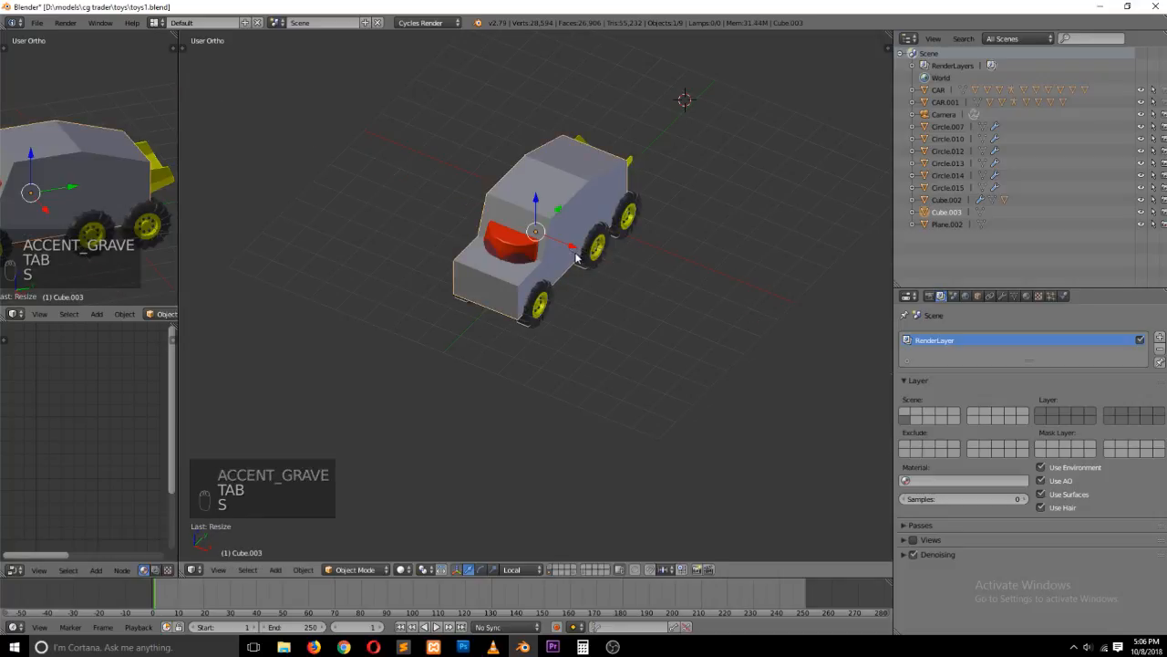
pyautogui.moveTo(576, 250); pyautogui.dragTo(585, 257)
pyautogui.press('`')
pyautogui.moveTo(587, 261); pyautogui.dragTo(680, 305, button='middle')
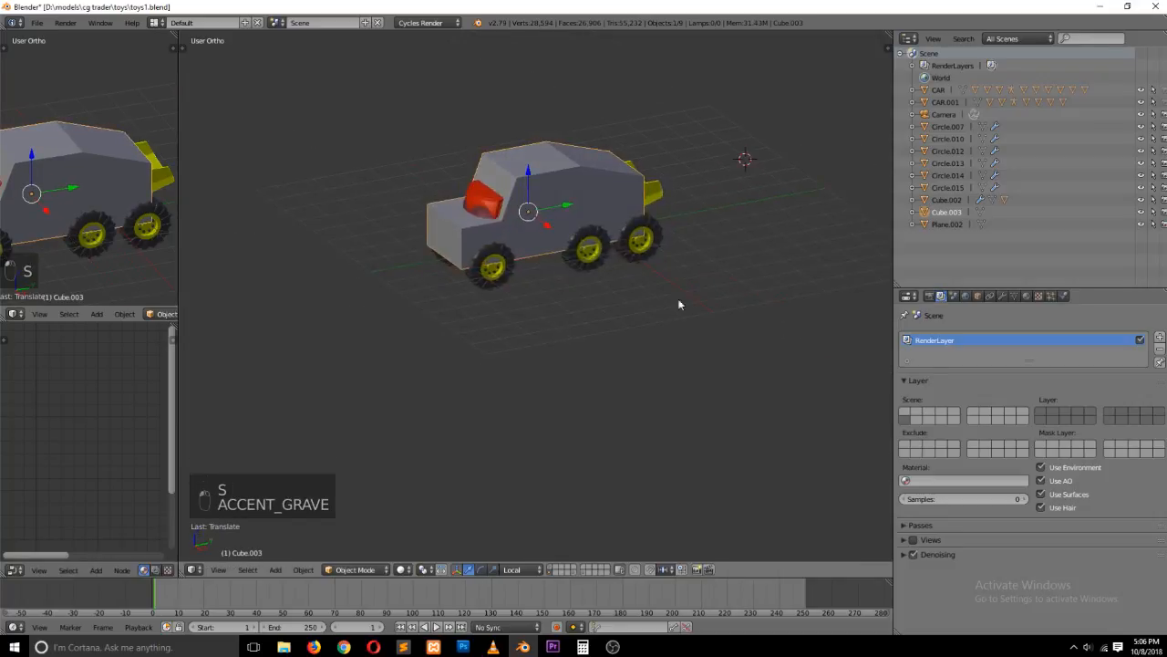
# Set the car-shaped box's maximum draw type to Wire
pyautogui.click(977, 296)
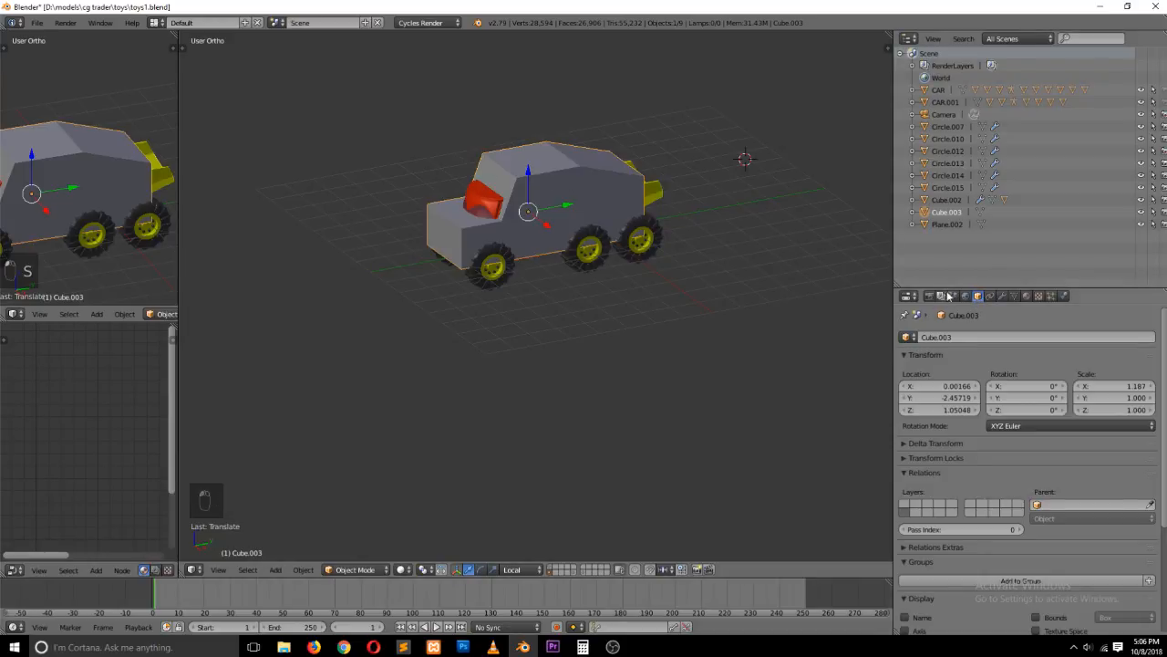
pyautogui.scroll(-5, 948, 440)
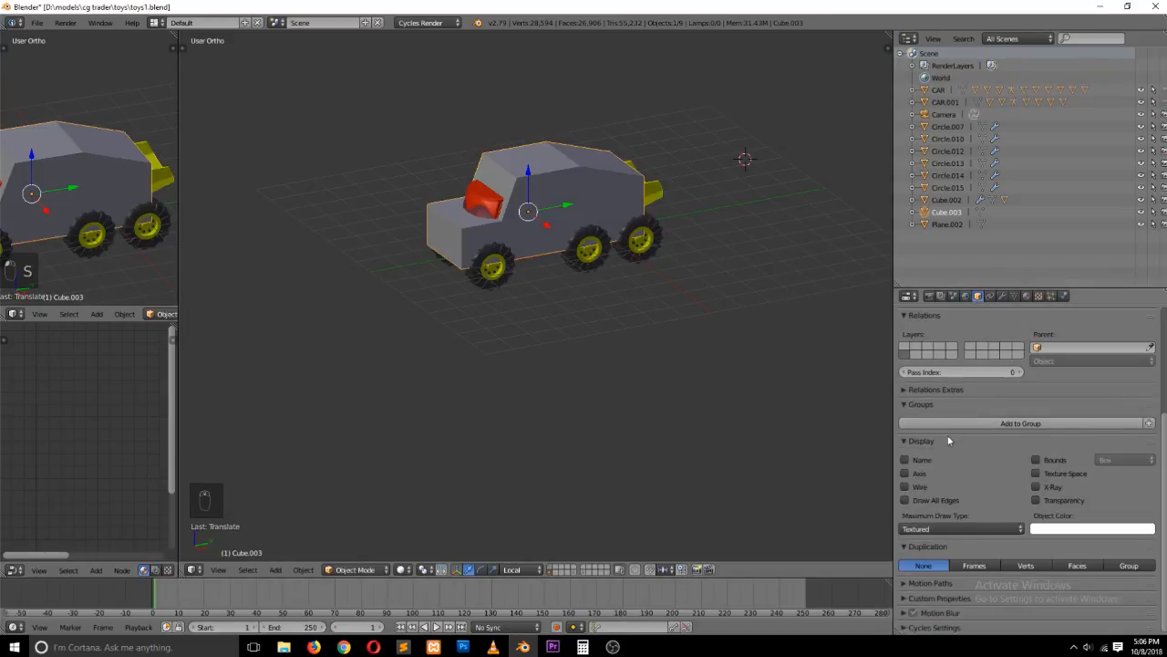
pyautogui.click(939, 526)
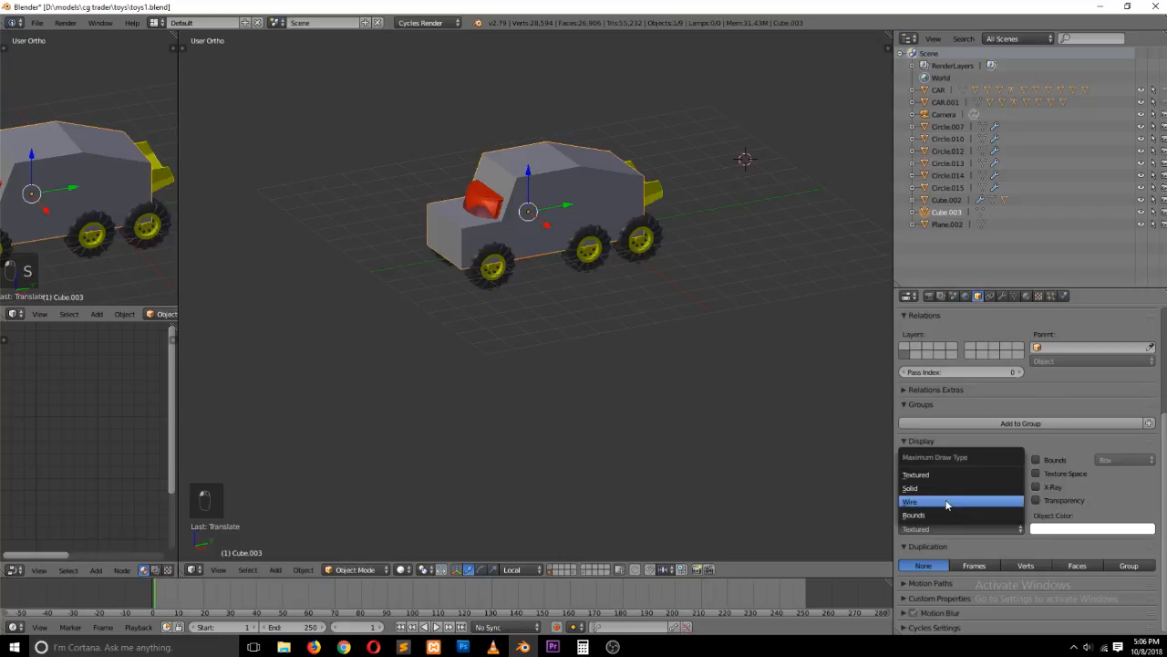
pyautogui.click(950, 505)
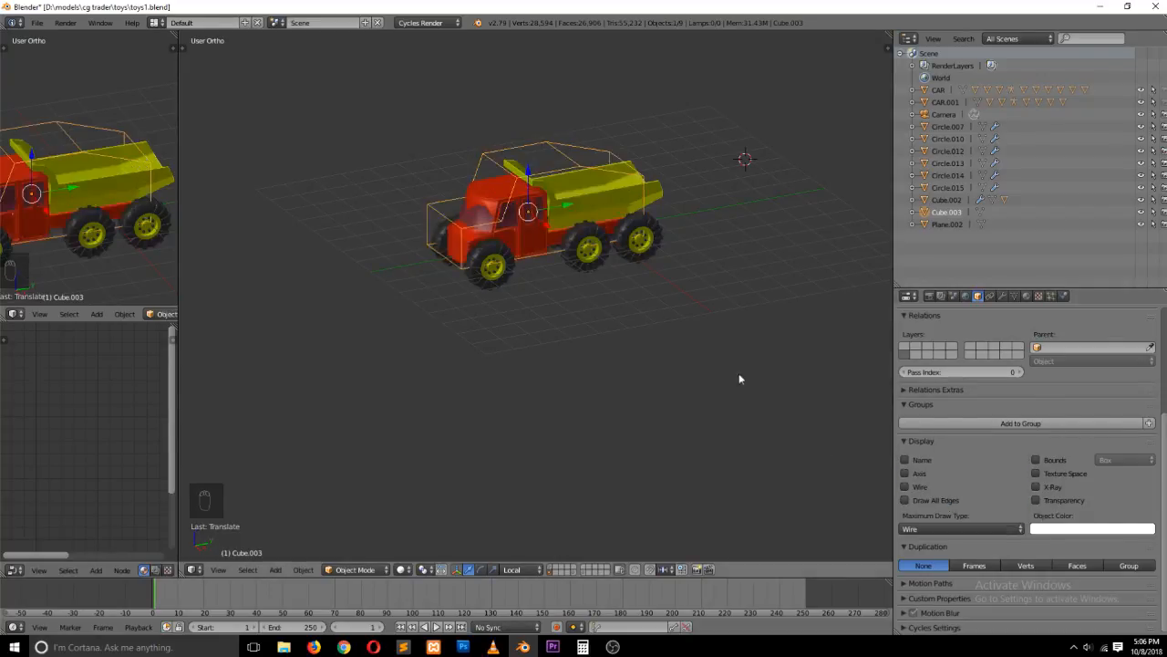
# Examine from several angles and from the front how the wireframe box encloses the truck body and wheels
pyautogui.moveTo(739, 374); pyautogui.dragTo(685, 314, button='middle')
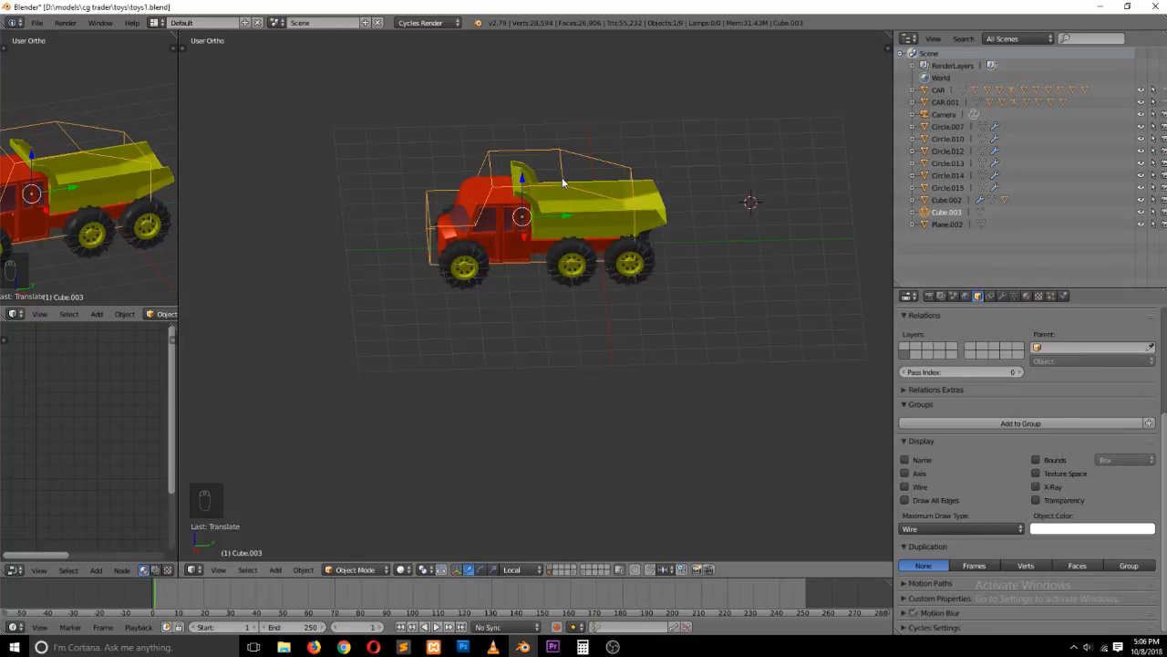
pyautogui.moveTo(537, 201); pyautogui.dragTo(681, 167, button='middle')
pyautogui.scroll(5, 675, 178)
pyautogui.press('`')
pyautogui.moveTo(557, 229); pyautogui.dragTo(615, 272, button='middle')
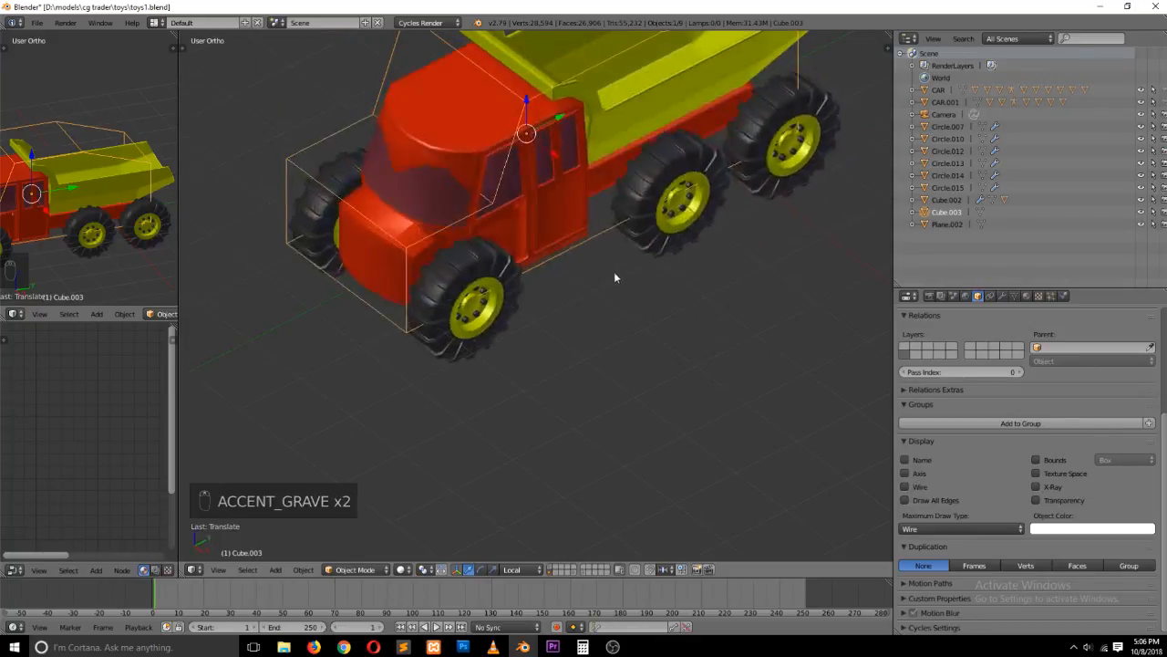
pyautogui.scroll(-2, 614, 274)
pyautogui.scroll(-2, 548, 235)
pyautogui.press('KP_1')
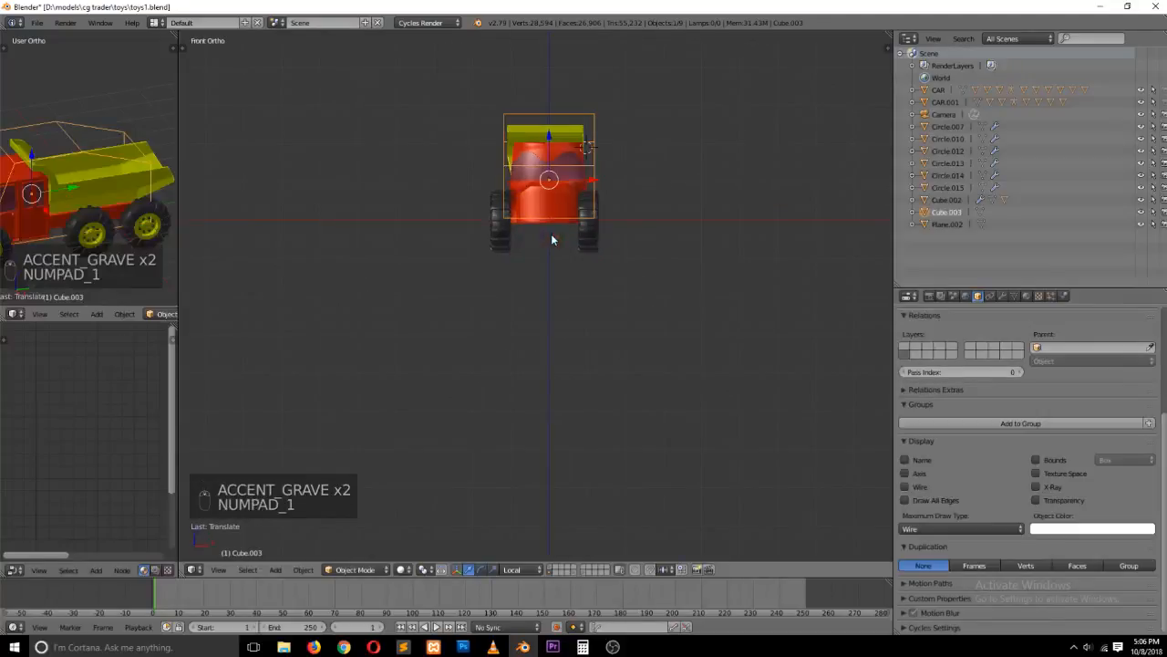
pyautogui.scroll(2, 553, 228)
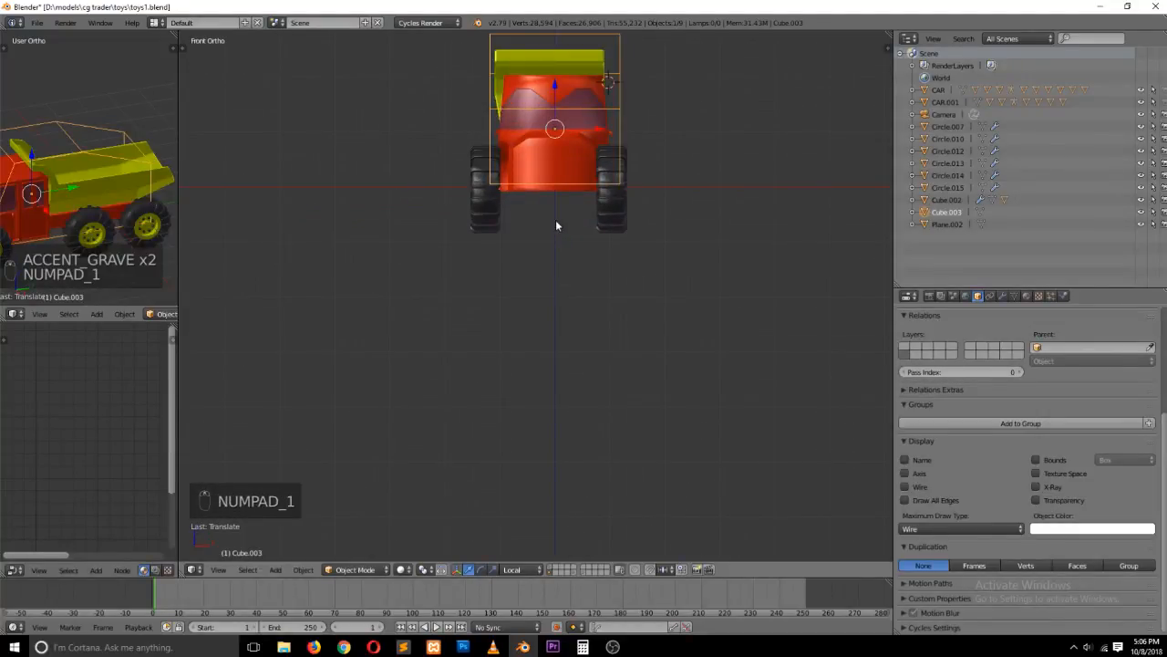
pyautogui.moveTo(555, 225); pyautogui.dragTo(516, 296, button='middle')
pyautogui.press('`')
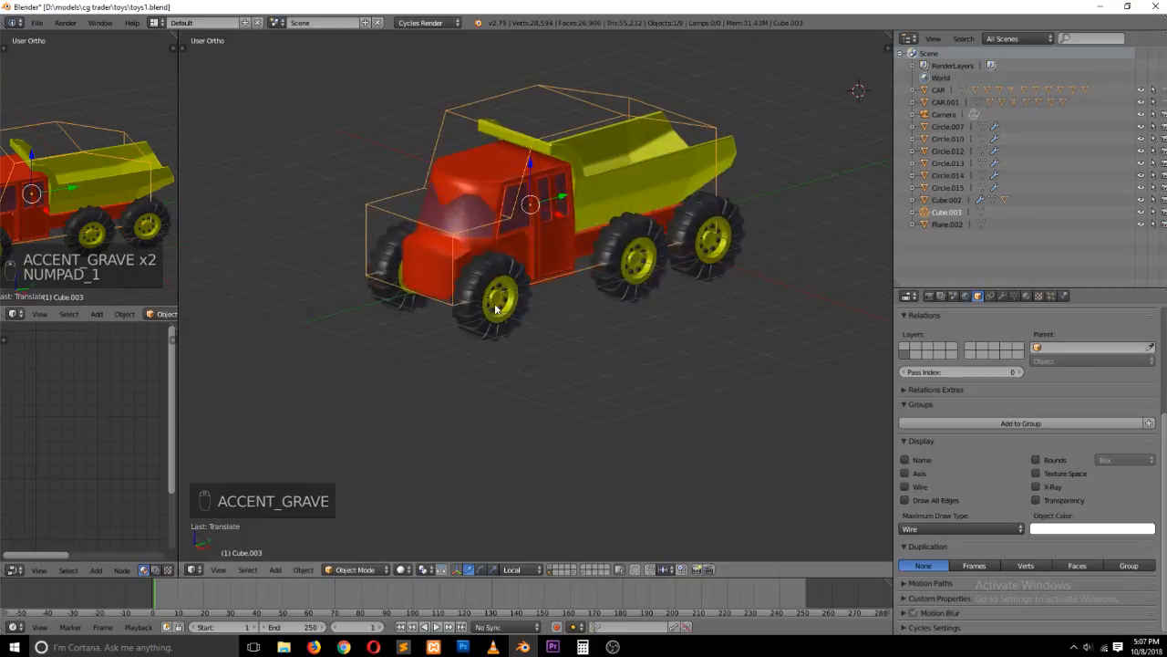
# Add a single-bone armature at the cab's rear door in right wireframe view, placing the 3D cursor there first
pyautogui.press('KP_1')
pyautogui.press('KP_3')
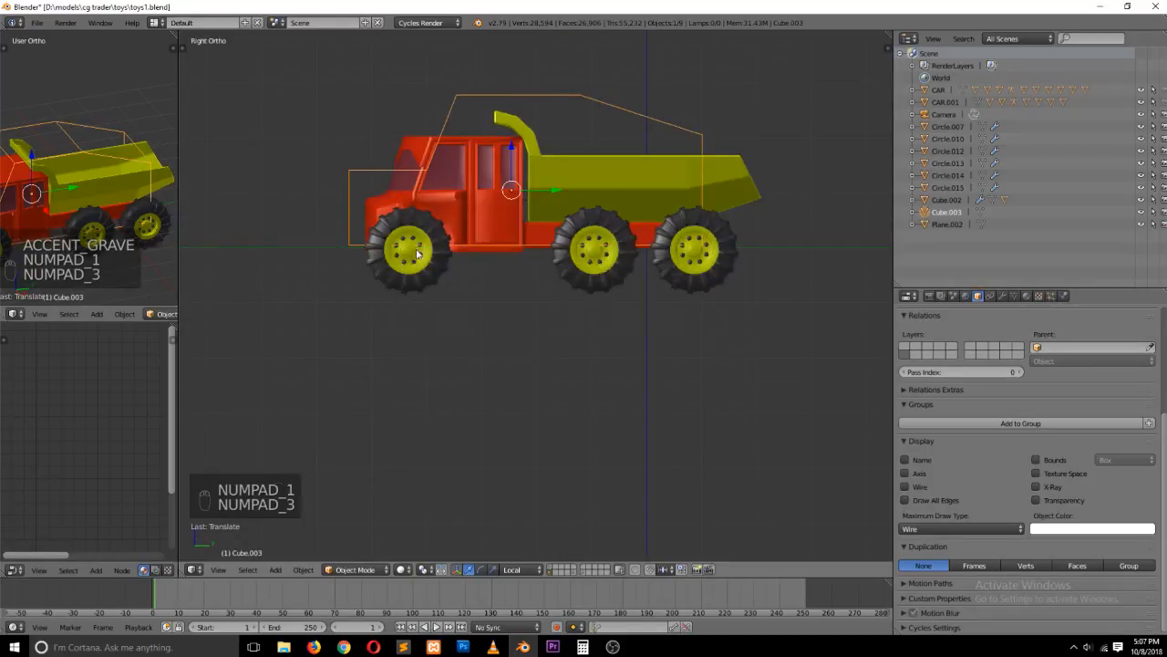
pyautogui.press('a')
pyautogui.press('a')
pyautogui.press('z')
pyautogui.hotkey('shift', 'a')
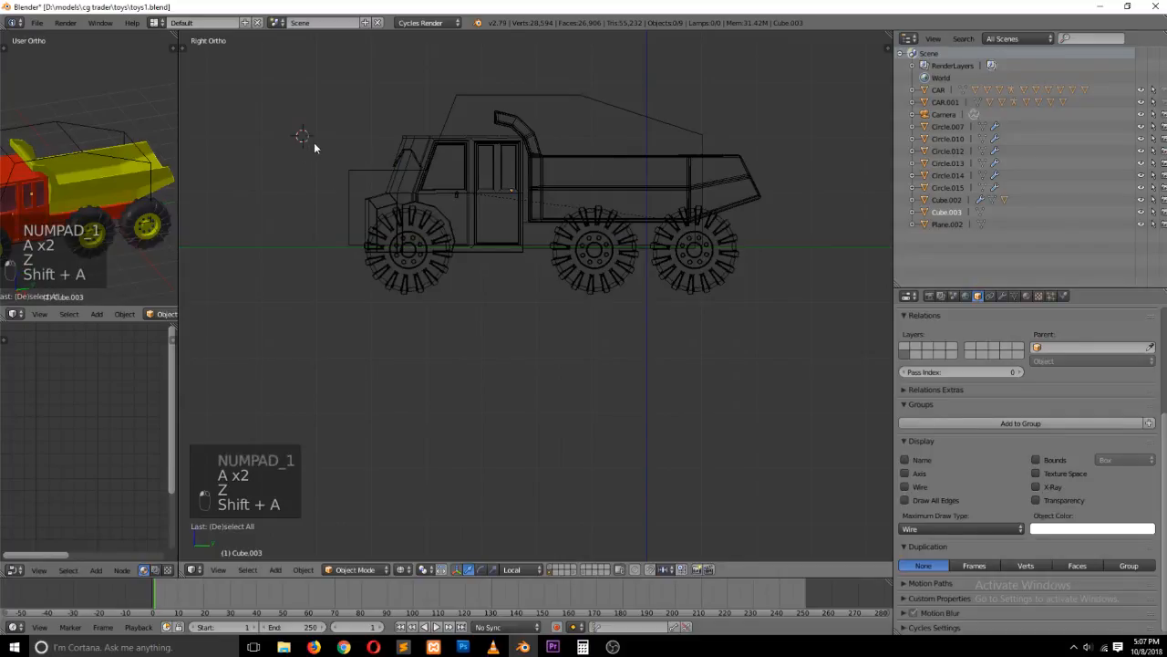
pyautogui.hotkey('shift', 'a')
pyautogui.moveTo(319, 146)
pyautogui.click(508, 196)
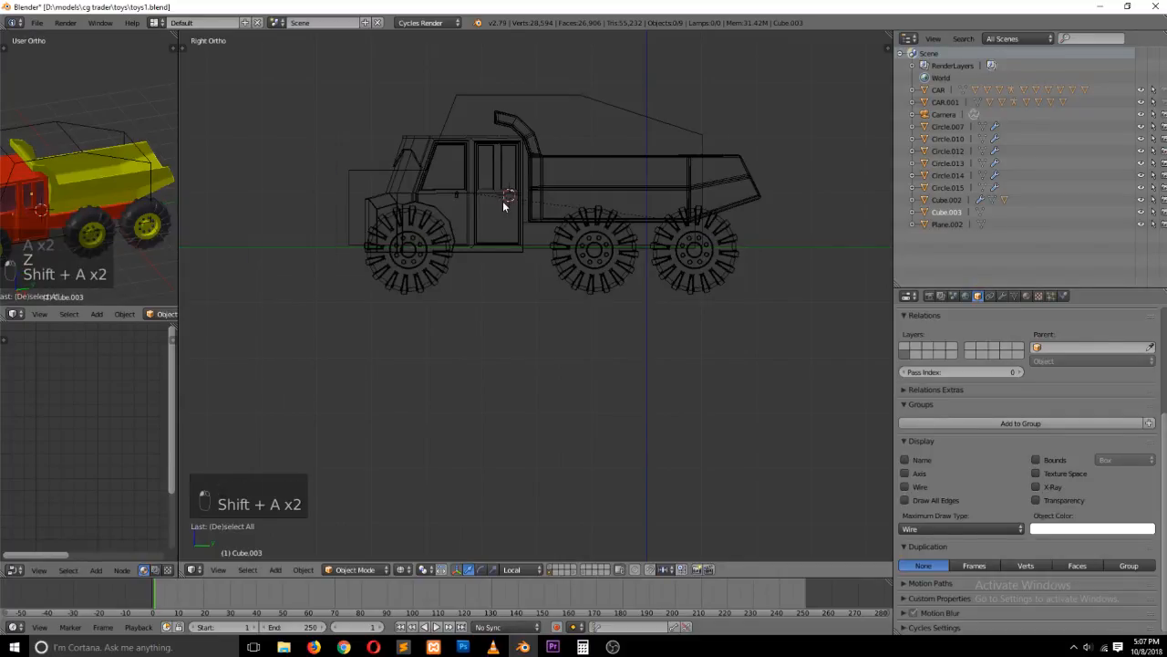
pyautogui.hotkey('shift', 'a')
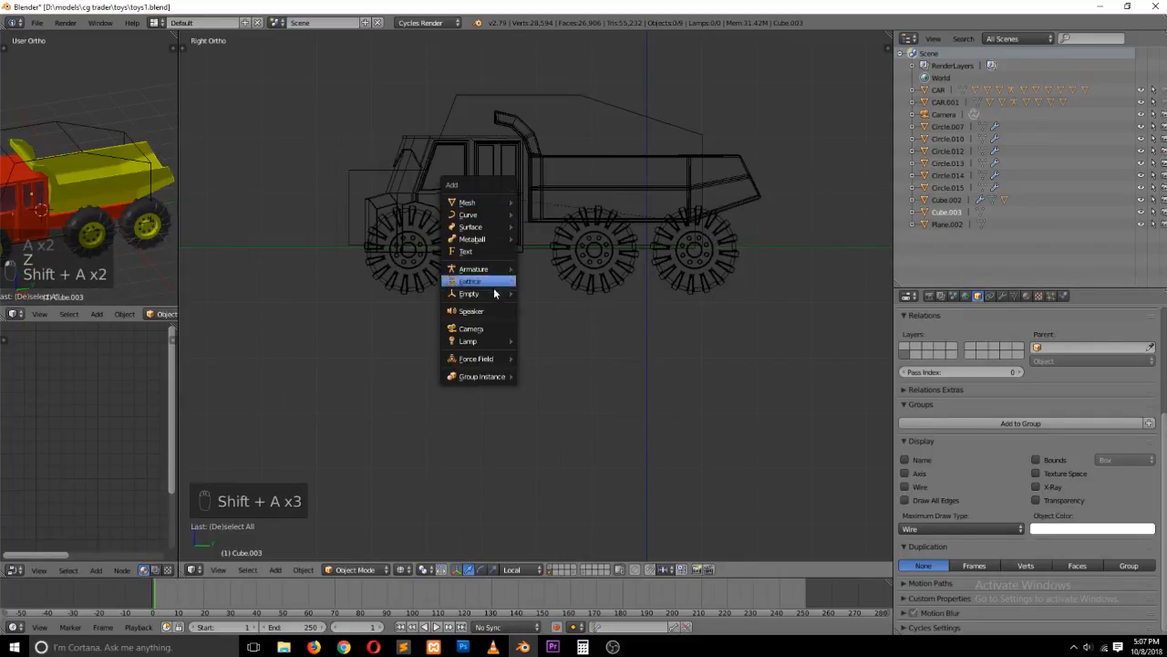
pyautogui.moveTo(493, 271)
pyautogui.click(573, 269)
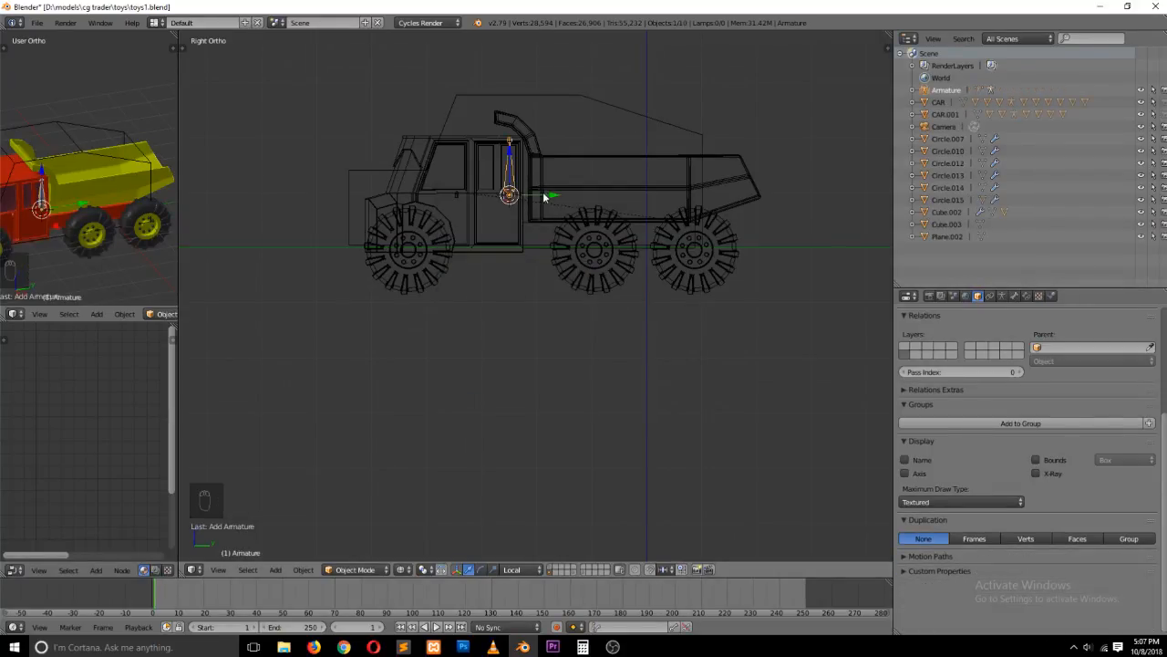
# Move the armature to the front wheels' axle and centre it between the two front wheels
pyautogui.press('g')
pyautogui.click(392, 219)
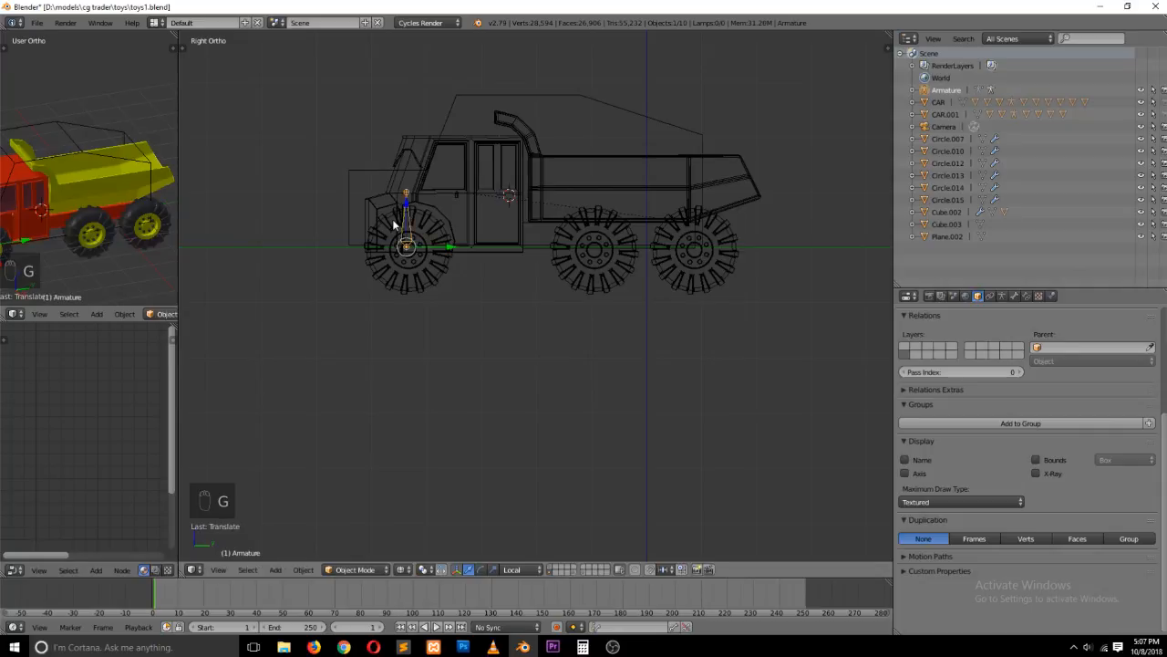
pyautogui.press('KP_1')
pyautogui.moveTo(622, 246); pyautogui.dragTo(514, 262, button='right')
pyautogui.press('KP_3')
pyautogui.scroll(3, 503, 265)
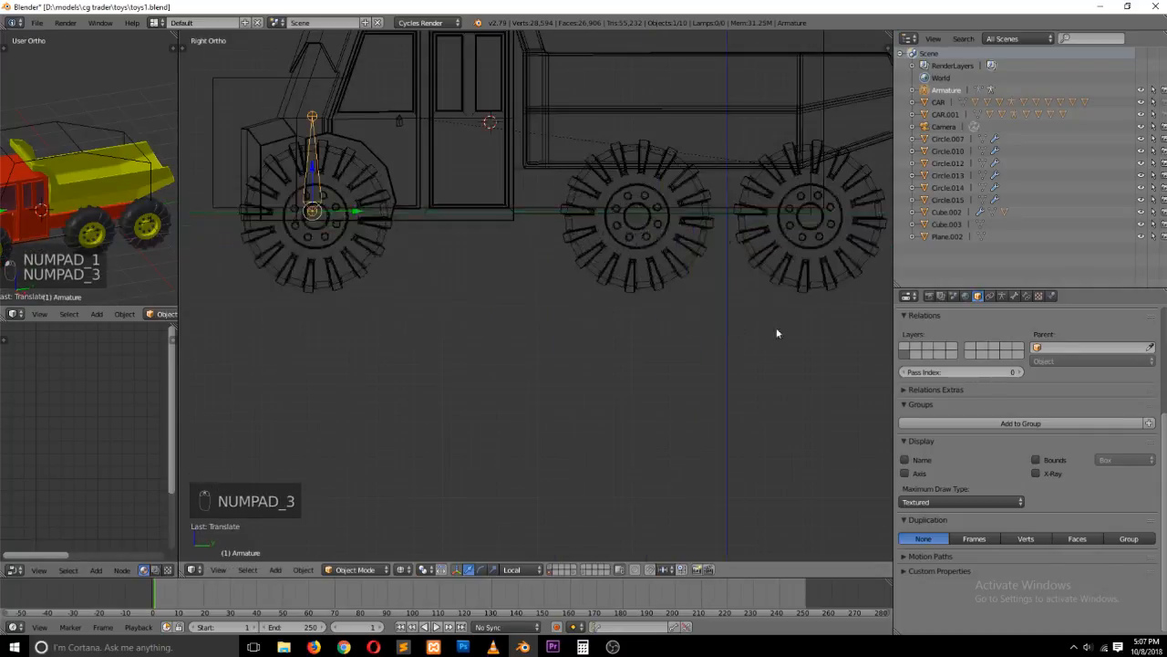
# Move the wireframe box and the armature together off the truck along the local X axis by about 7.3 units, and deselect everything
pyautogui.scroll(-3, 646, 279)
pyautogui.press('z')
pyautogui.press('`')
pyautogui.moveTo(527, 220); pyautogui.dragTo(471, 257, button='middle')
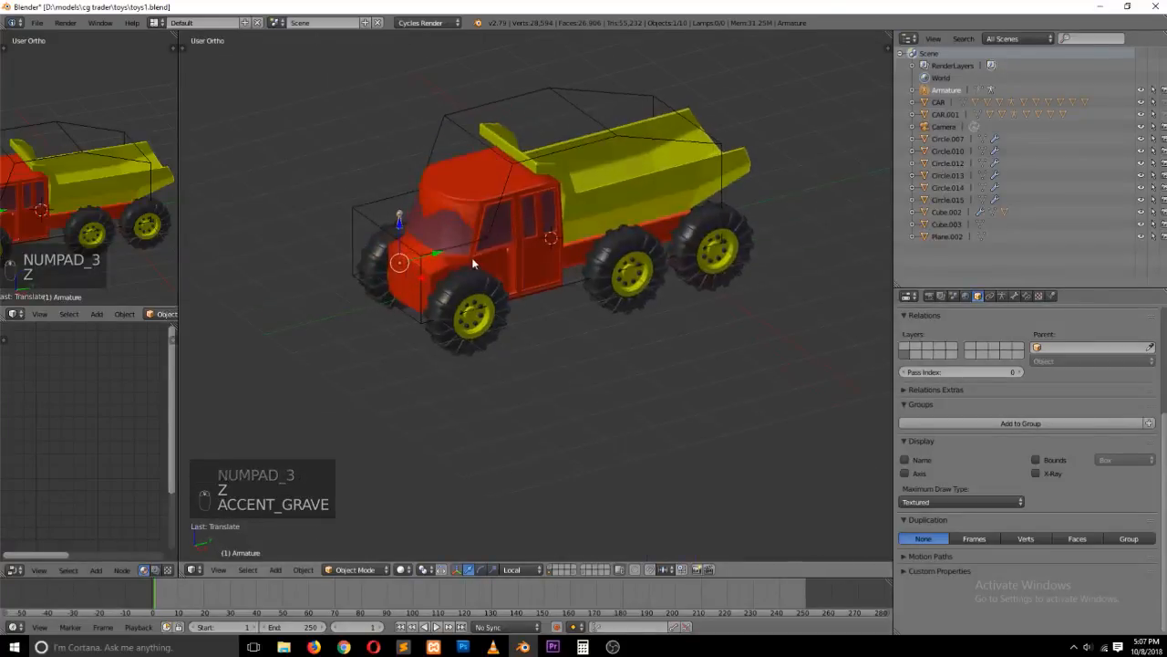
pyautogui.rightClick(534, 238)
pyautogui.keyDown('shift'); pyautogui.rightClick(584, 222); pyautogui.keyUp('shift')
pyautogui.scroll(-2, 584, 222)
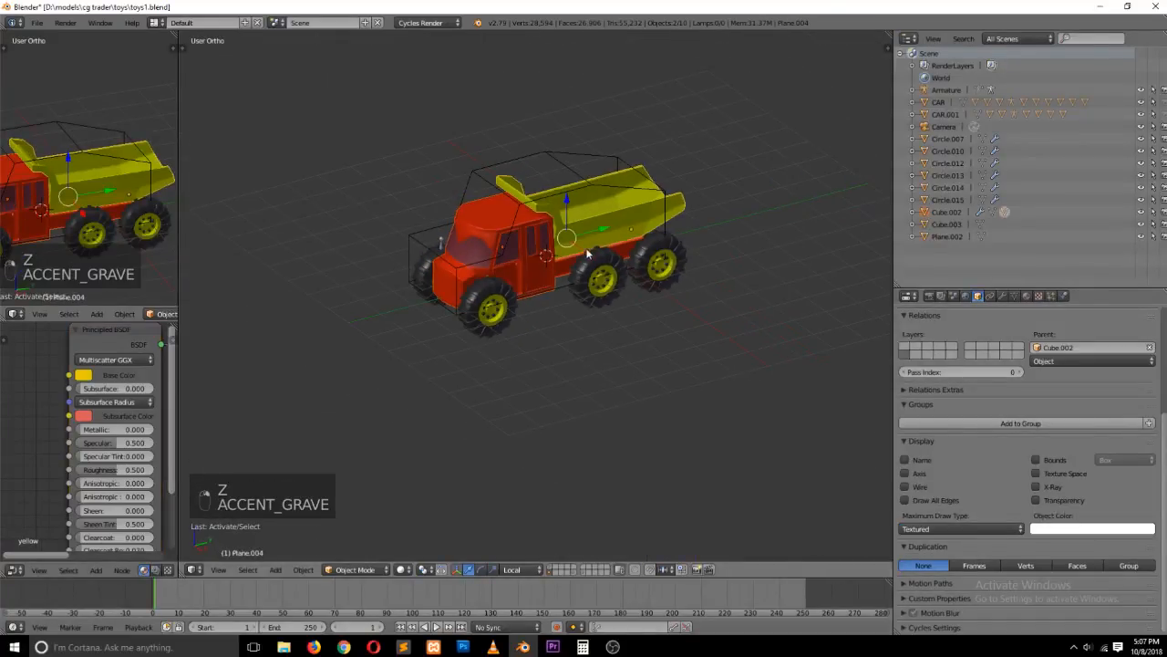
pyautogui.rightClick(443, 241)
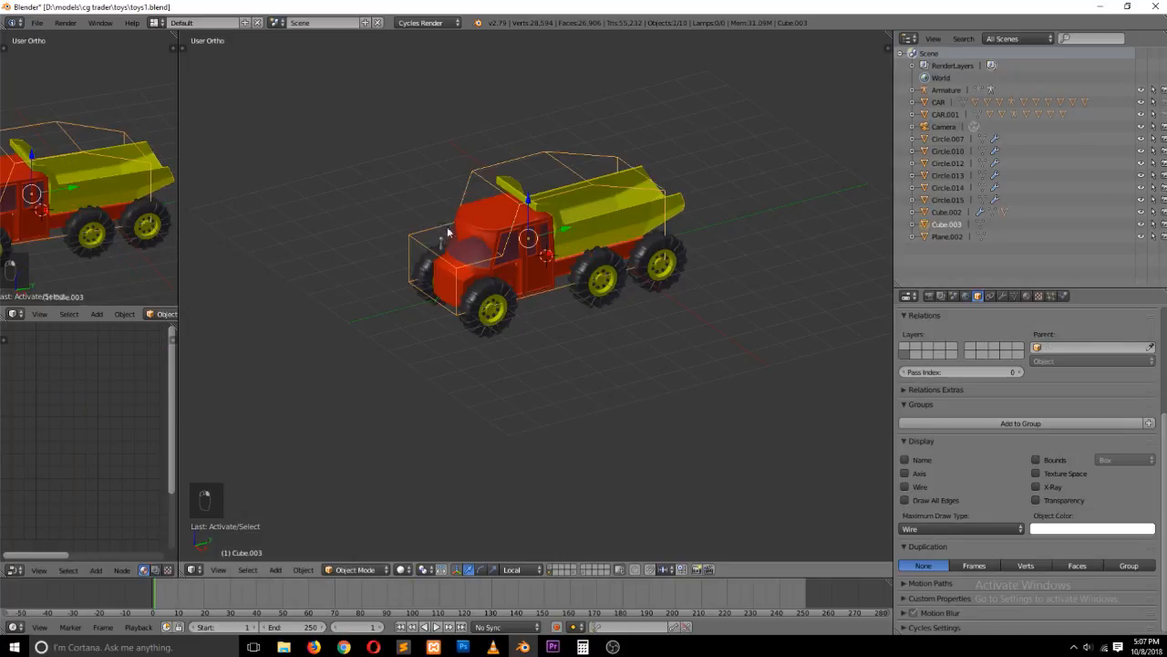
pyautogui.press('g')
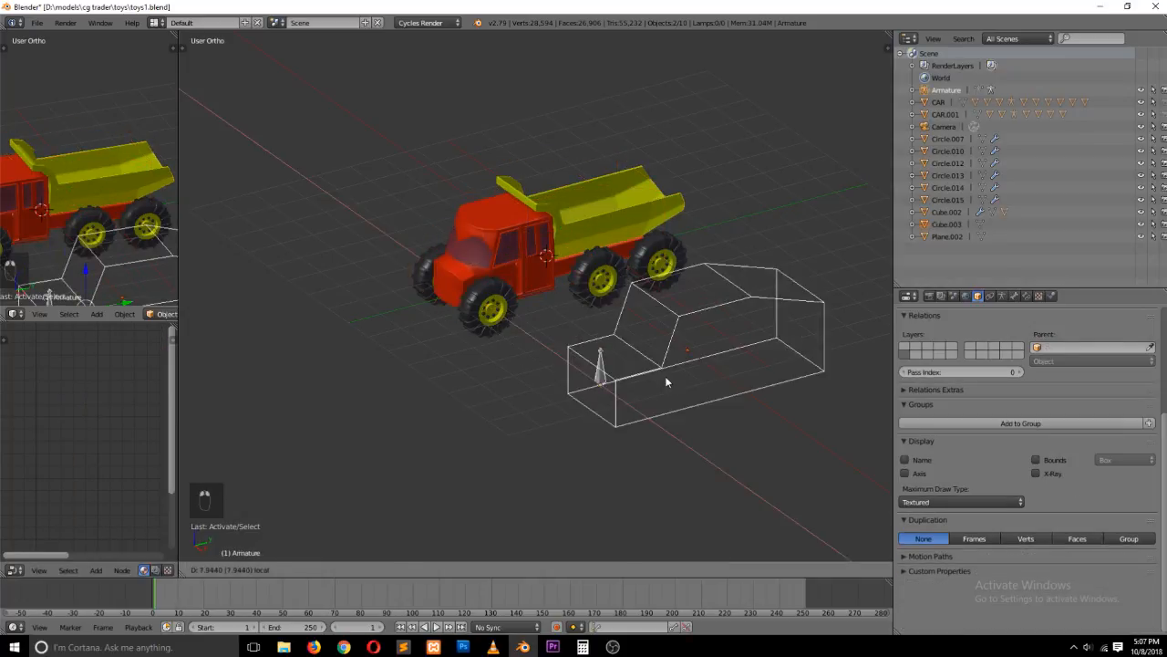
pyautogui.click(665, 376)
pyautogui.keyDown('ctrl'); pyautogui.scroll(7, 659, 368); pyautogui.keyUp('ctrl')
pyautogui.keyDown('shift'); pyautogui.scroll(-6, 646, 376); pyautogui.keyUp('shift')
pyautogui.scroll(3, 646, 376)
pyautogui.press('a')
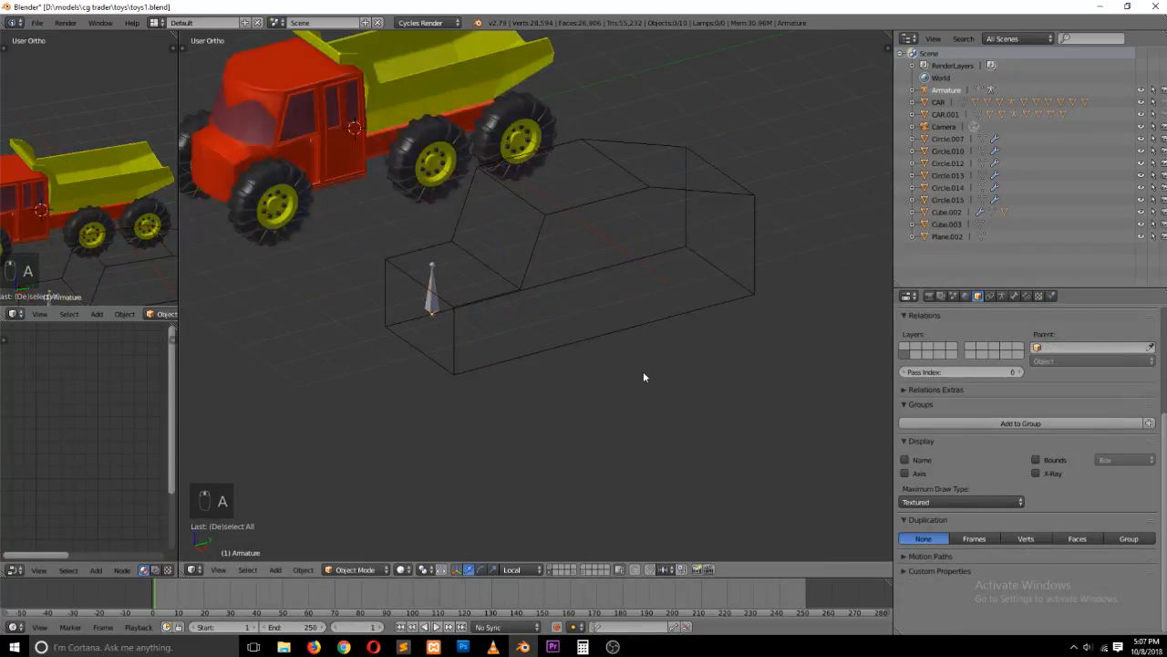
# Put the armature in Pose Mode and select its single bone
pyautogui.hotkey('alt', 'Tab')
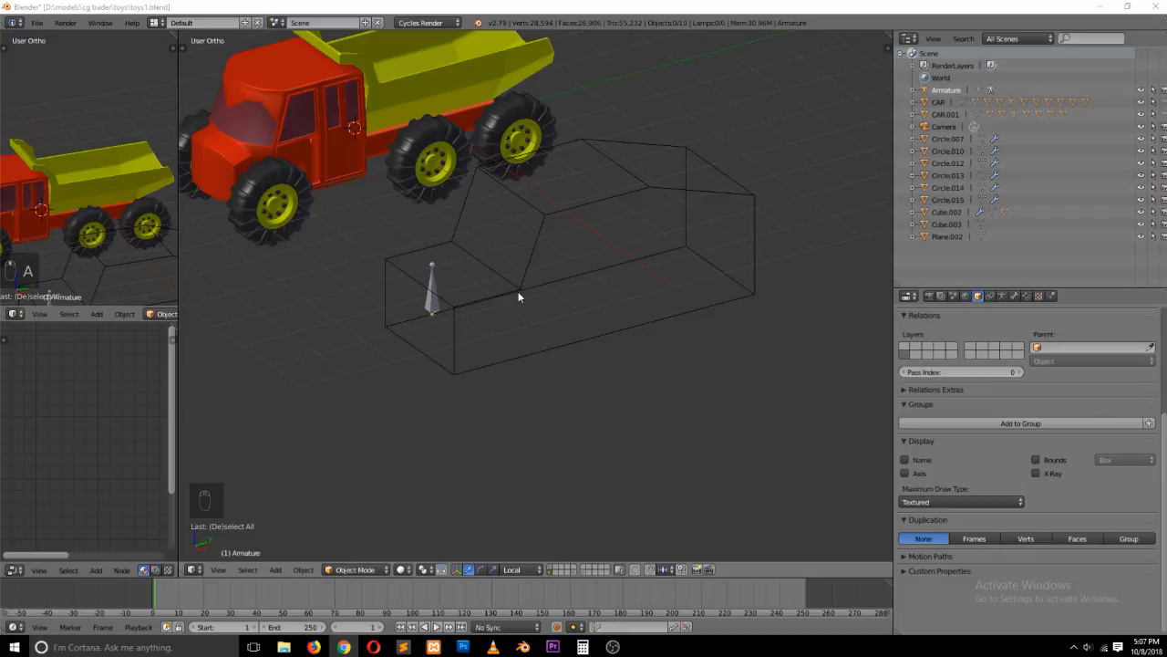
pyautogui.rightClick(431, 290)
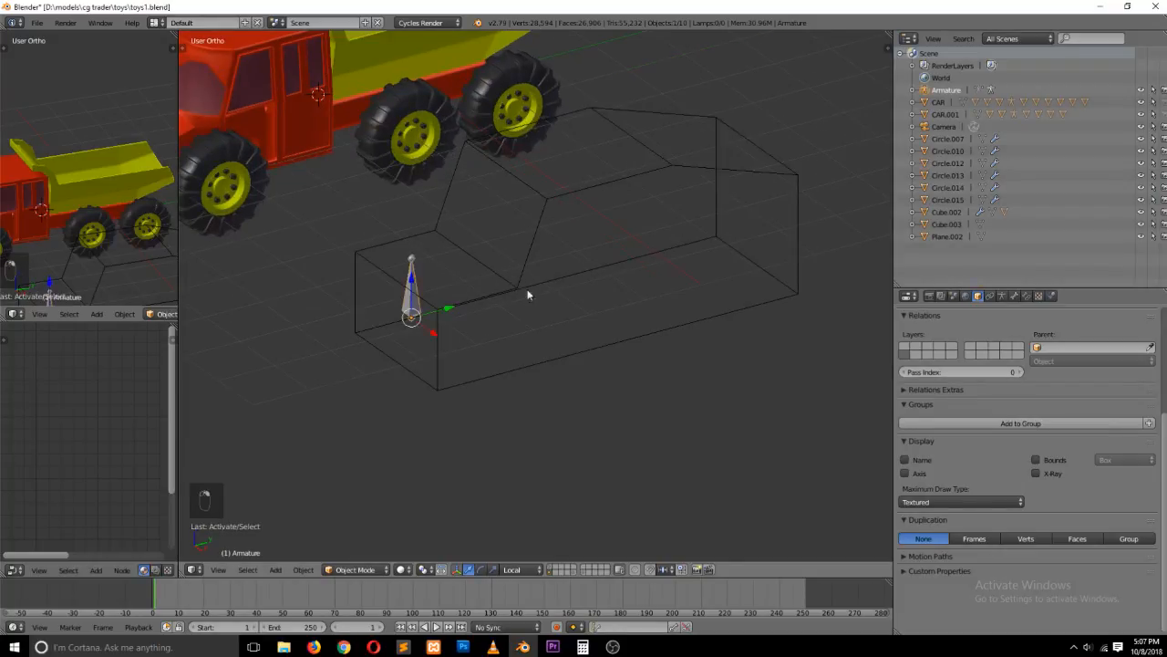
pyautogui.press('`')
pyautogui.moveTo(525, 278); pyautogui.dragTo(533, 290, button='middle')
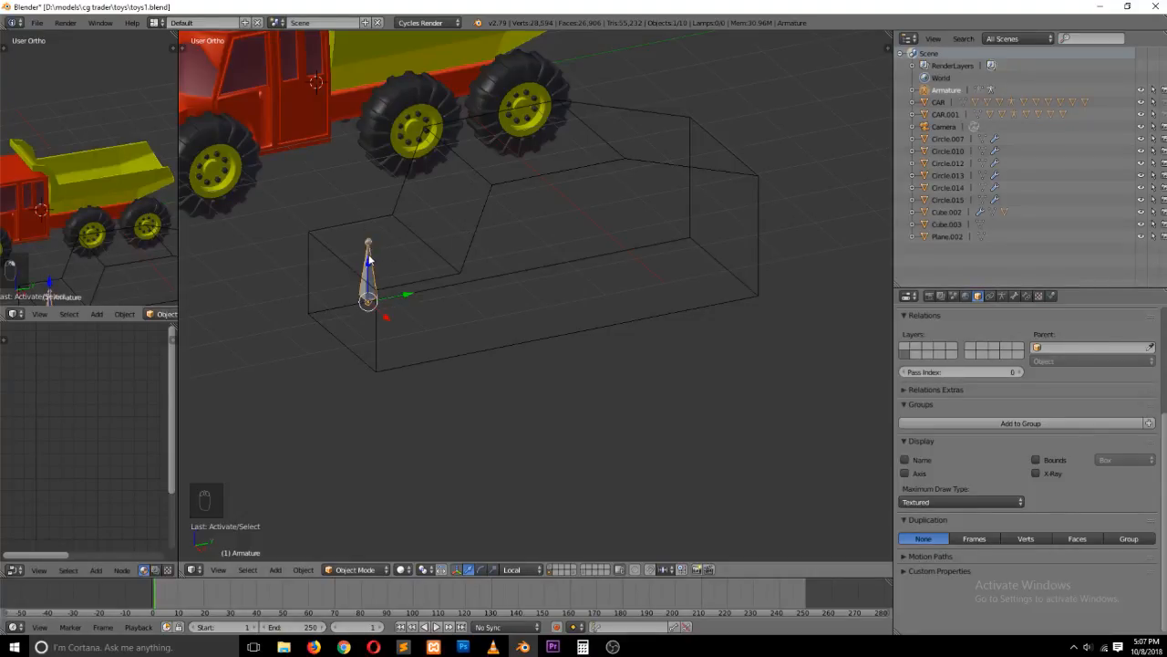
pyautogui.click(373, 569)
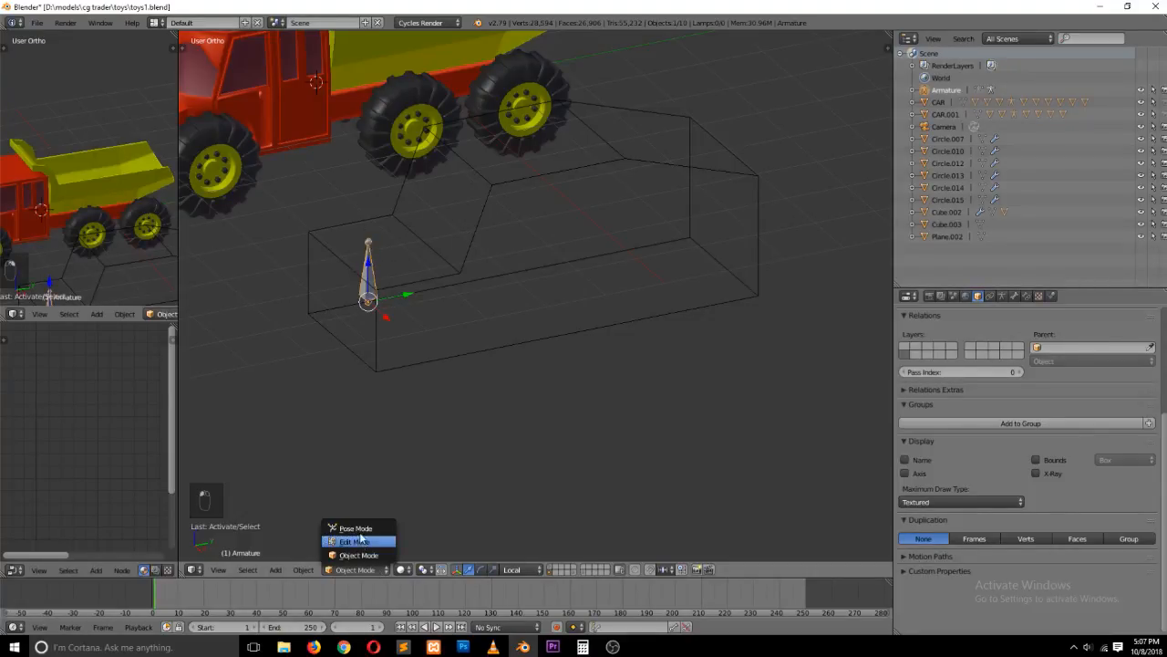
pyautogui.click(362, 526)
pyautogui.scroll(2, 416, 269)
pyautogui.rightClick(300, 253)
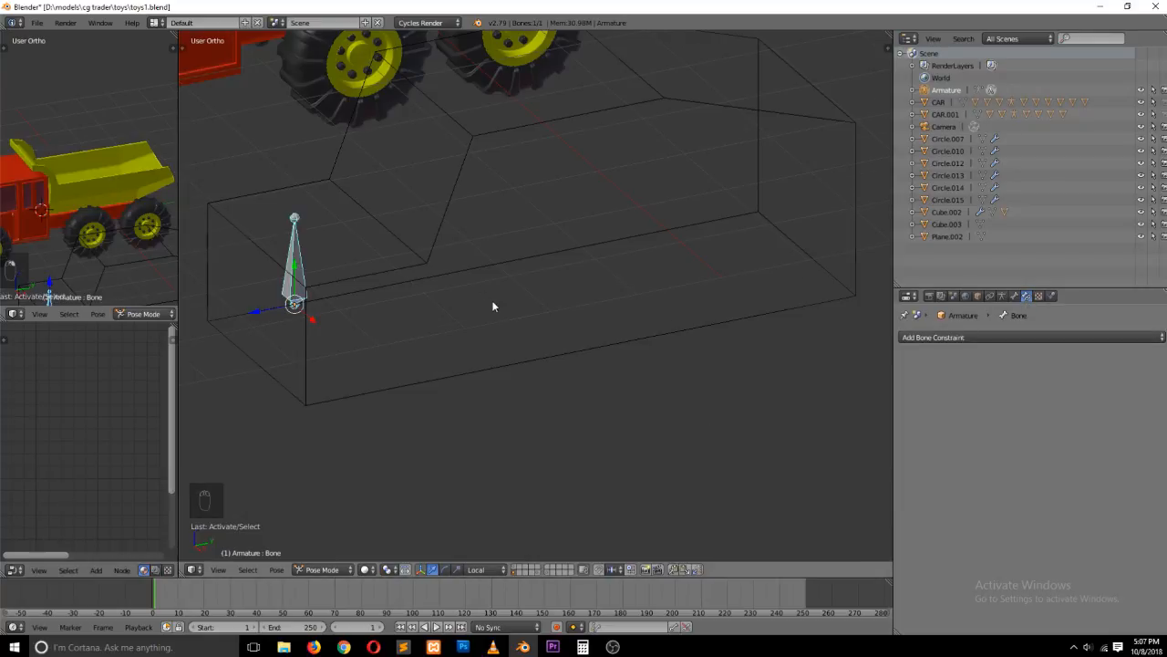
# Add a Transformation constraint to the bone with Cube.003 as its target
pyautogui.scroll(-2, 491, 306)
pyautogui.click(970, 337)
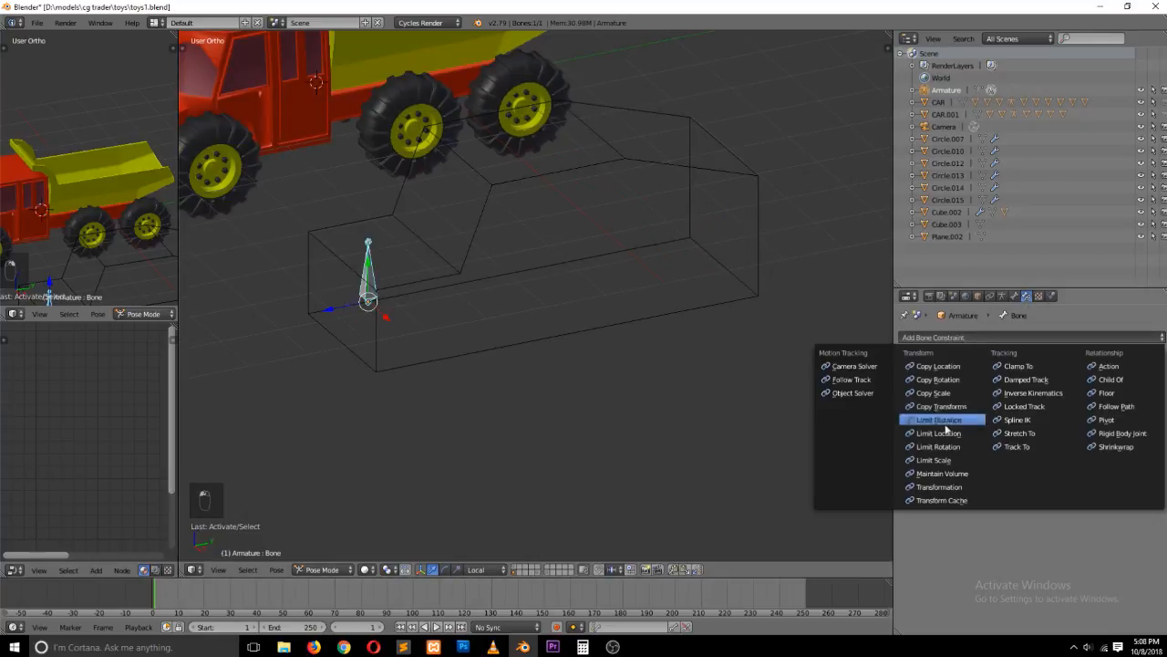
pyautogui.click(947, 488)
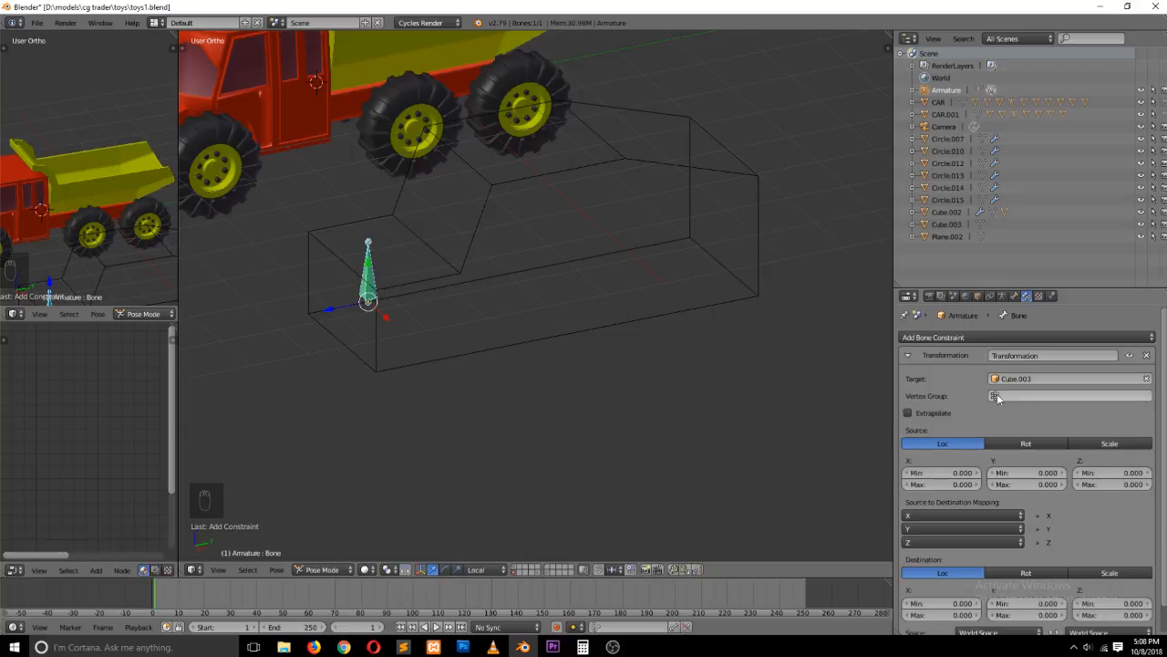
# Try moving the wireframe box along its local Y axis to test the bone constraint, and undo back to the selected bone
pyautogui.rightClick(495, 203)
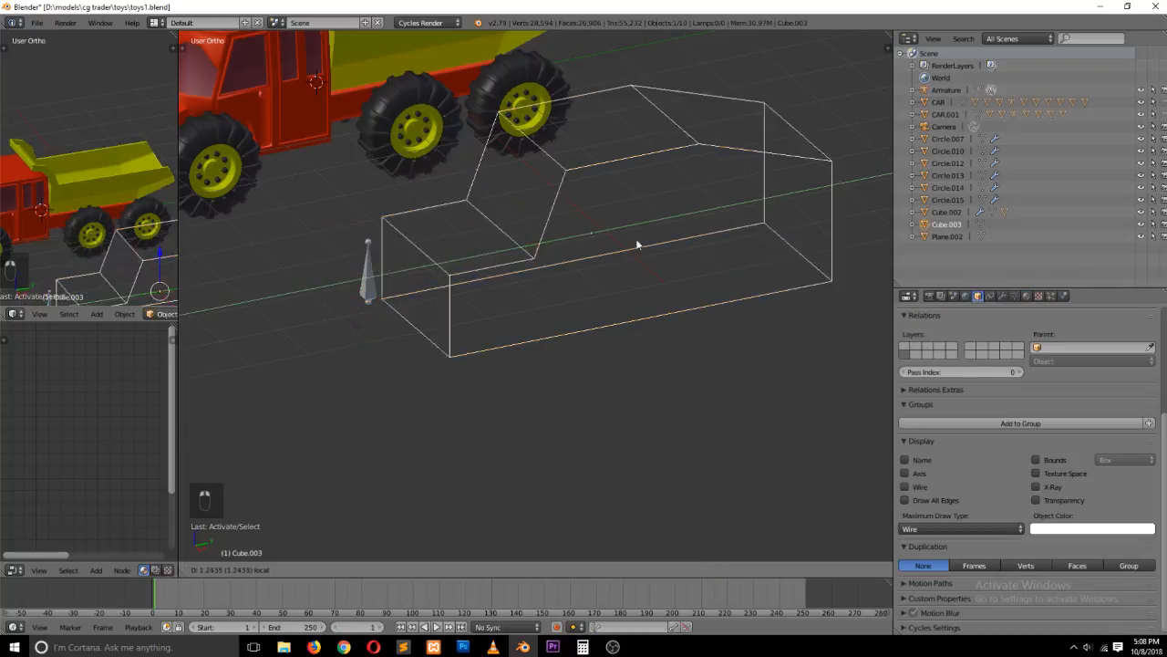
pyautogui.hotkey('ctrl', 'z')
pyautogui.rightClick(487, 194)
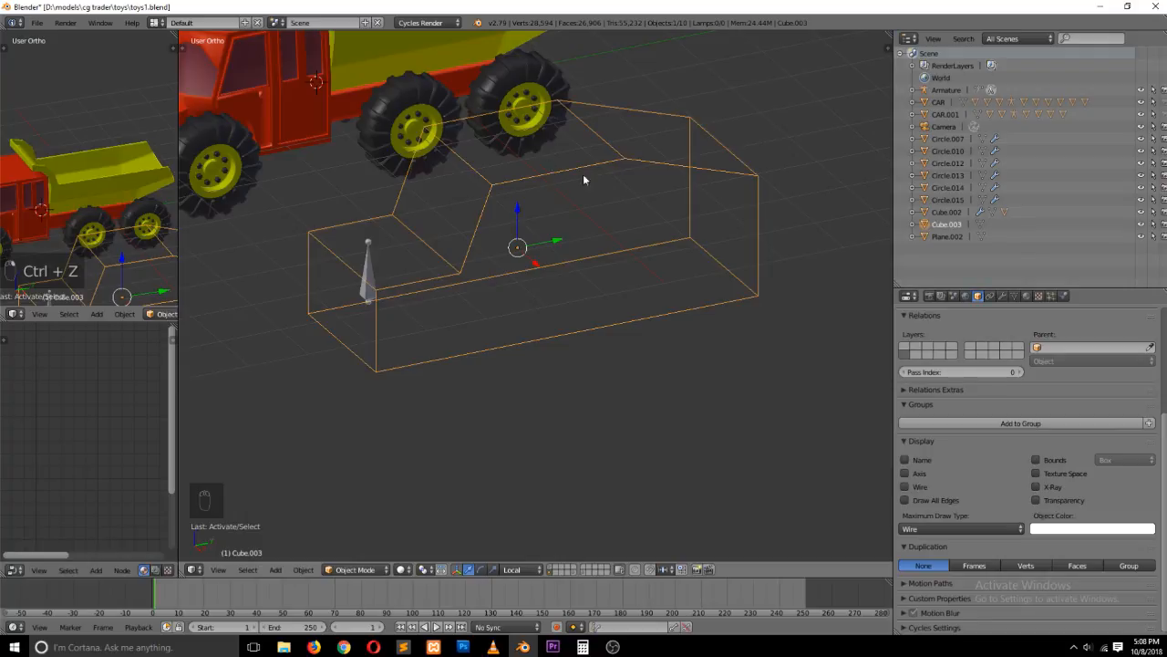
pyautogui.hotkey('ctrl', 'z')
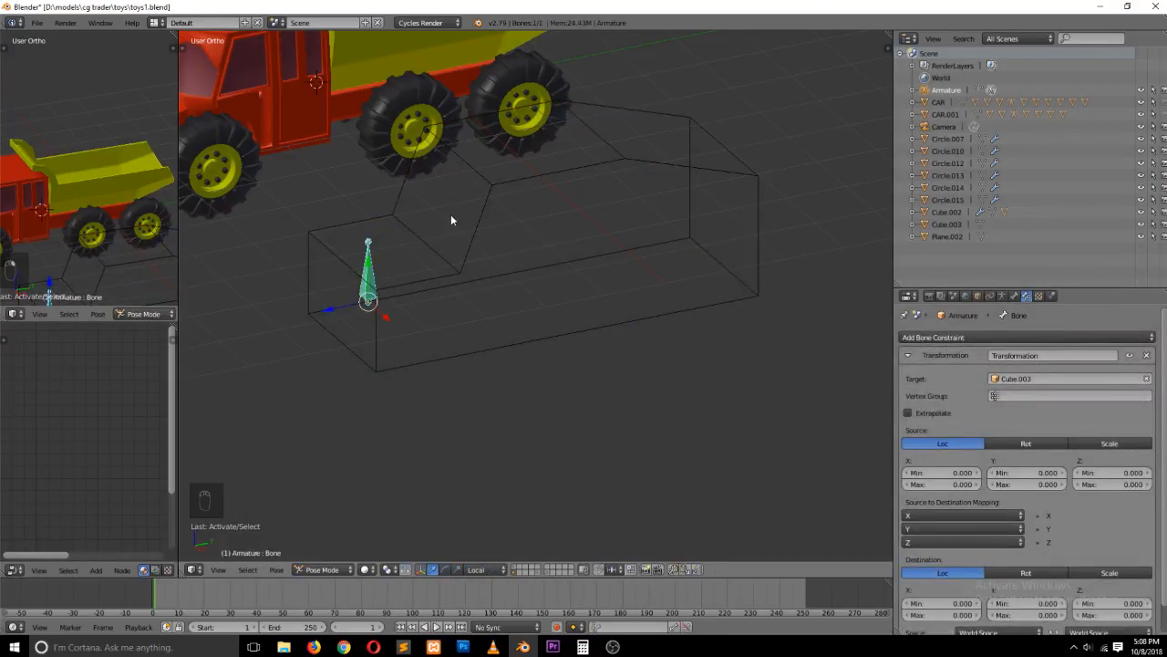
pyautogui.hotkey('ctrl', 'shift', 'z')
pyautogui.hotkey('ctrl', 'z')
pyautogui.scroll(-1, 1035, 529)
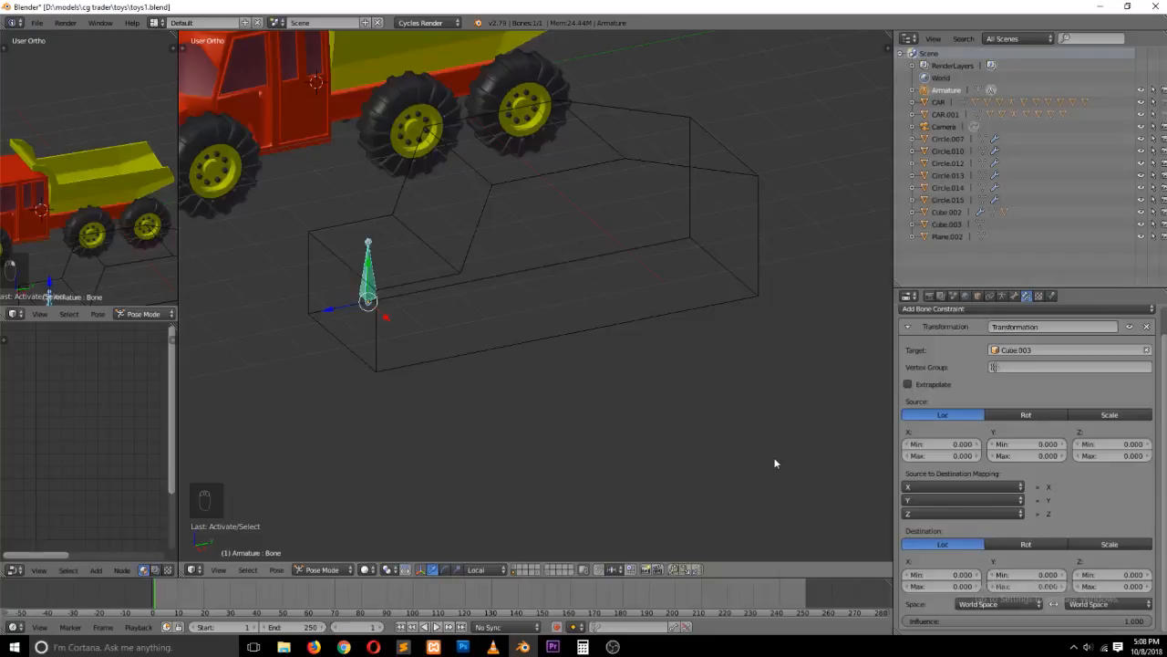
# Move the wireframe box again as a test of the bone's reaction, undo the move and reselect the bone
pyautogui.rightClick(493, 187)
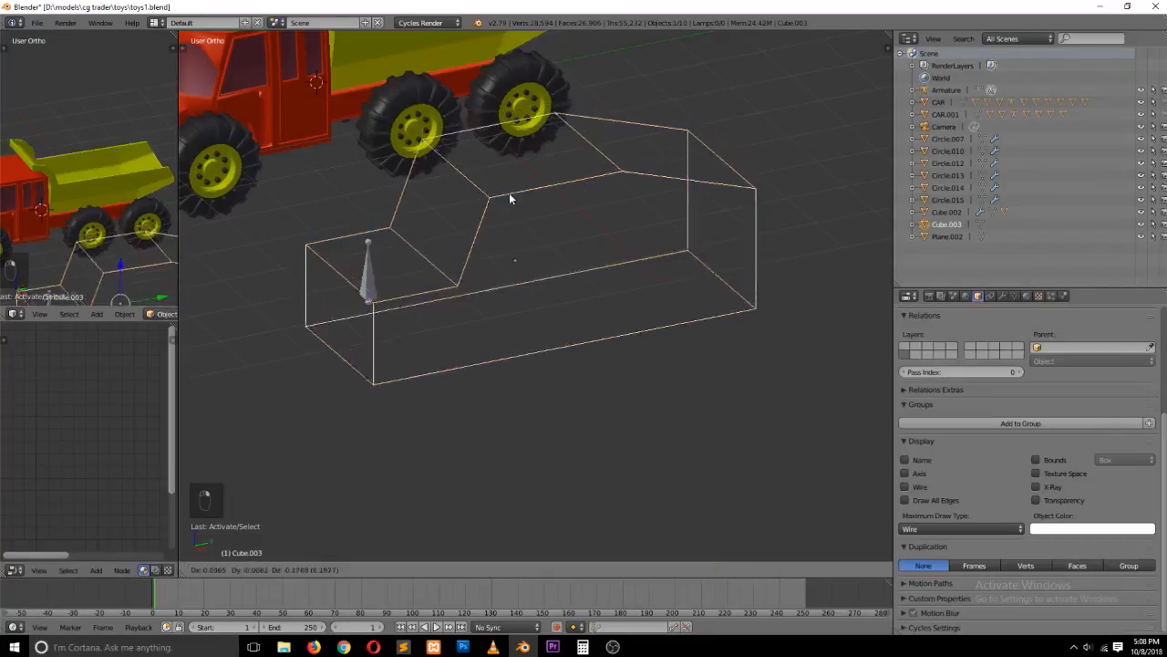
pyautogui.moveTo(560, 235); pyautogui.dragTo(614, 232)
pyautogui.hotkey('ctrl', 'z')
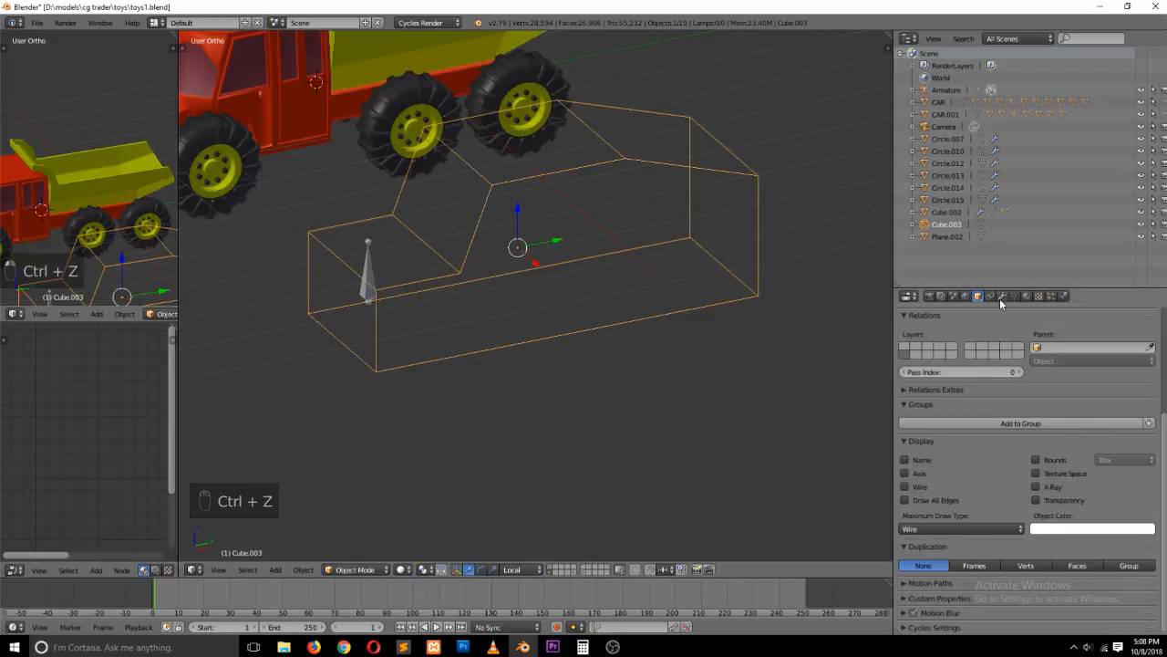
pyautogui.rightClick(367, 274)
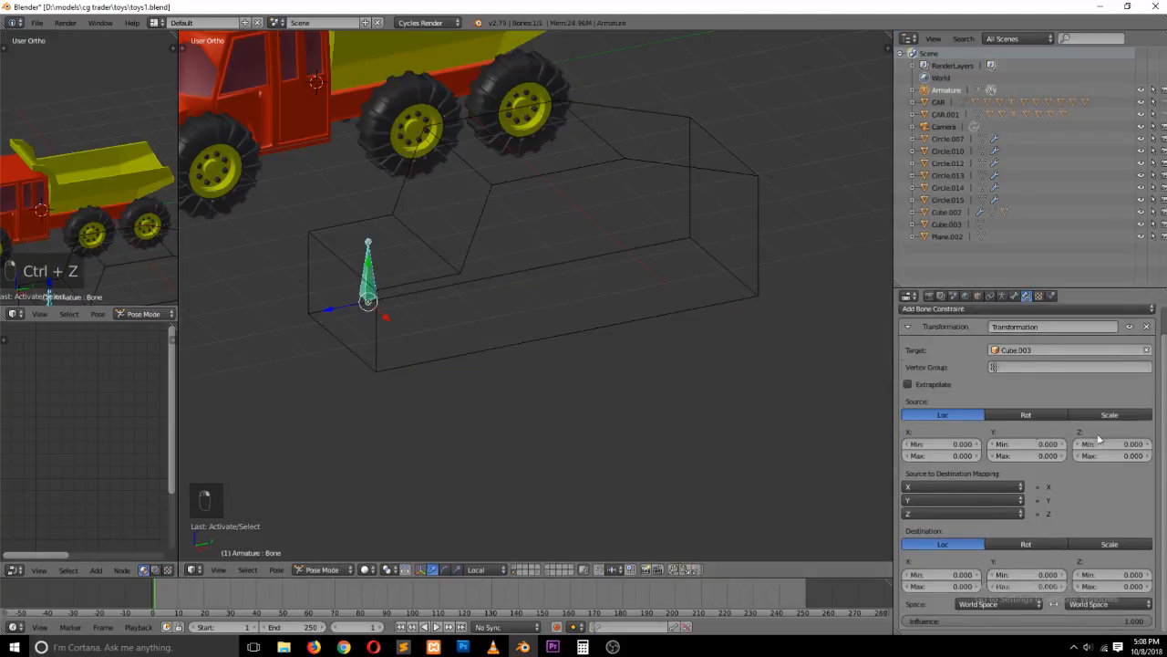
pyautogui.scroll(2, 1100, 439)
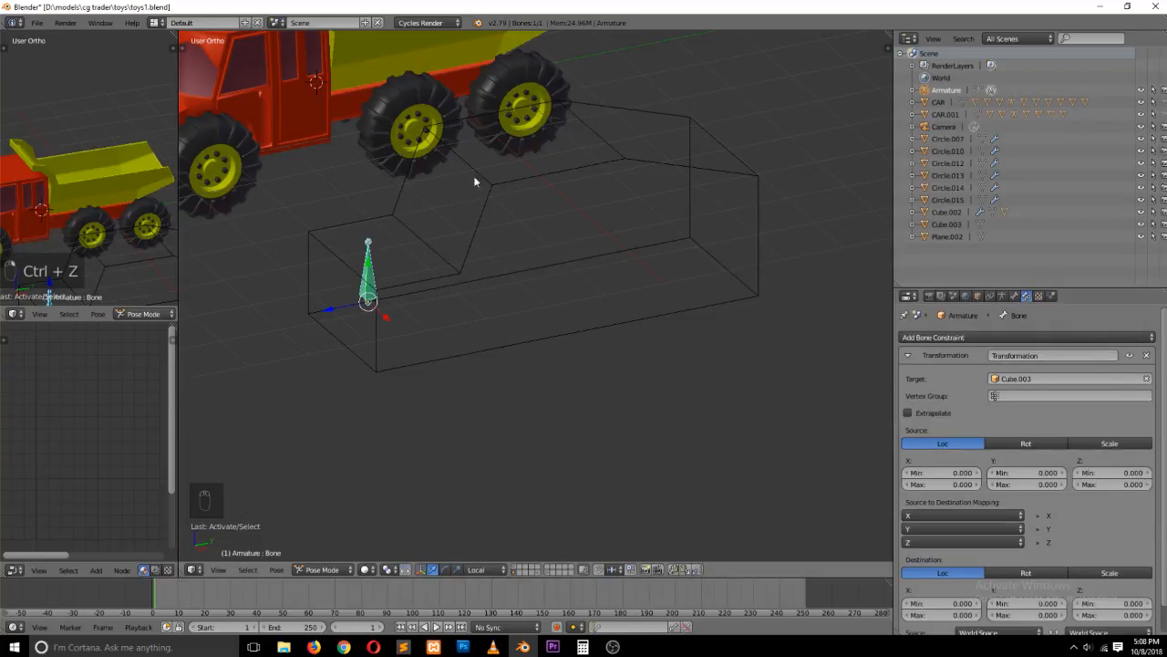
# Try Rot and Scale as the constraint's destination, test-moving the wireframe box with Scale, and return the destination to Loc
pyautogui.scroll(-1, 955, 547)
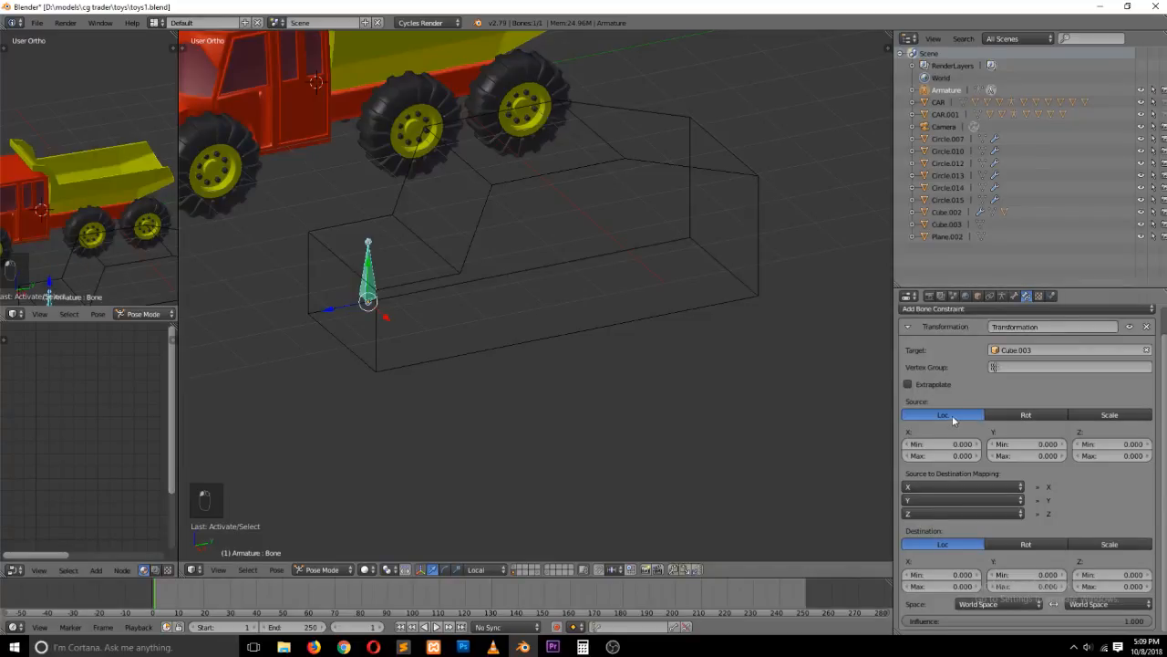
pyautogui.click(1048, 544)
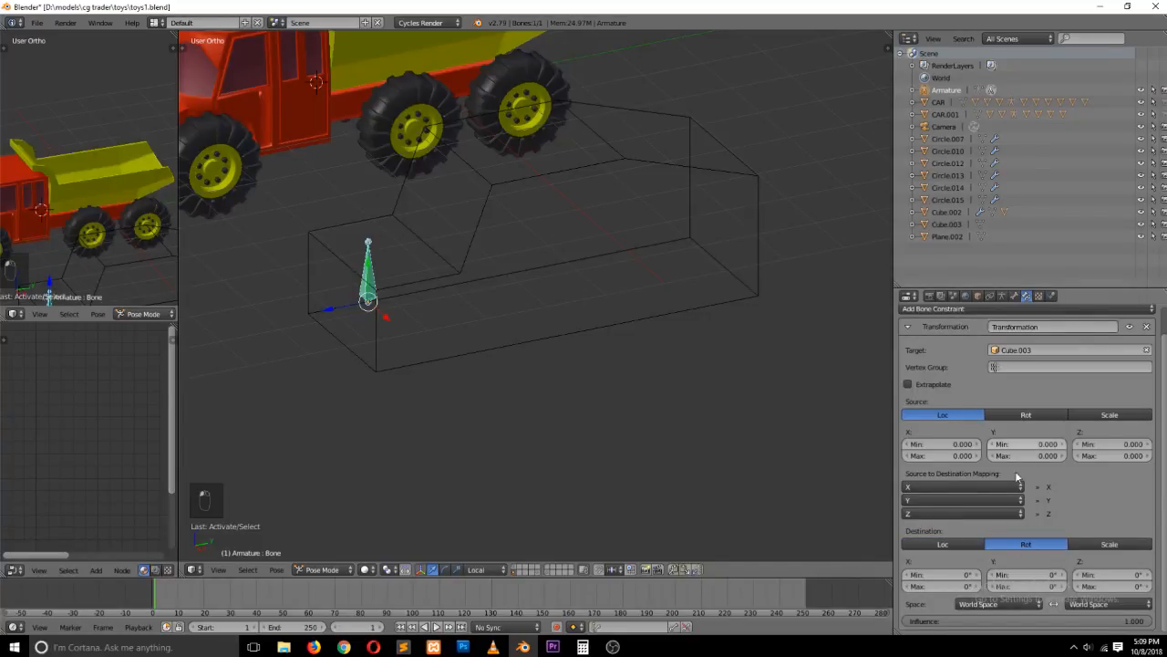
pyautogui.click(1091, 543)
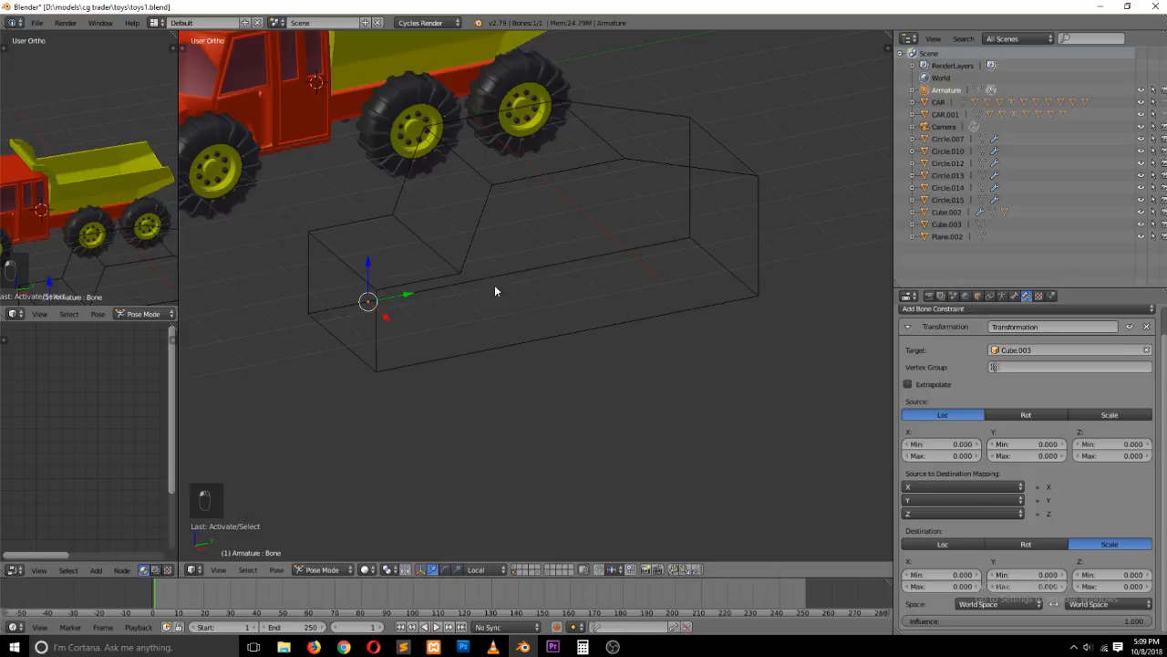
pyautogui.rightClick(450, 254)
pyautogui.moveTo(554, 251); pyautogui.dragTo(468, 264)
pyautogui.hotkey('ctrl', 'z')
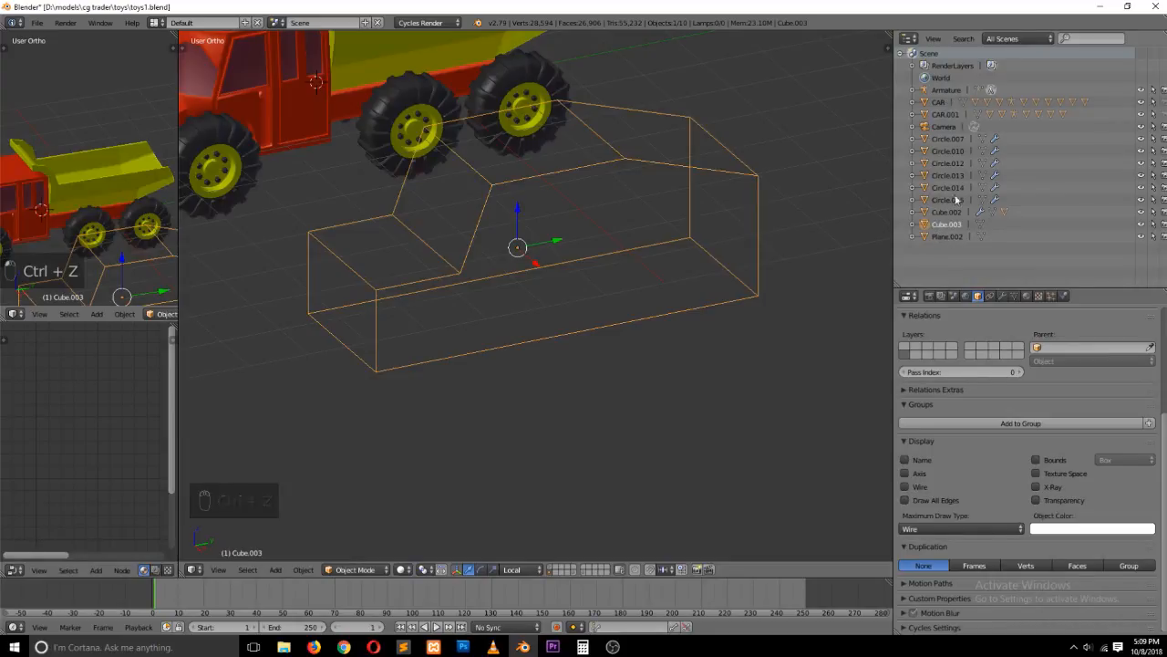
pyautogui.click(946, 90)
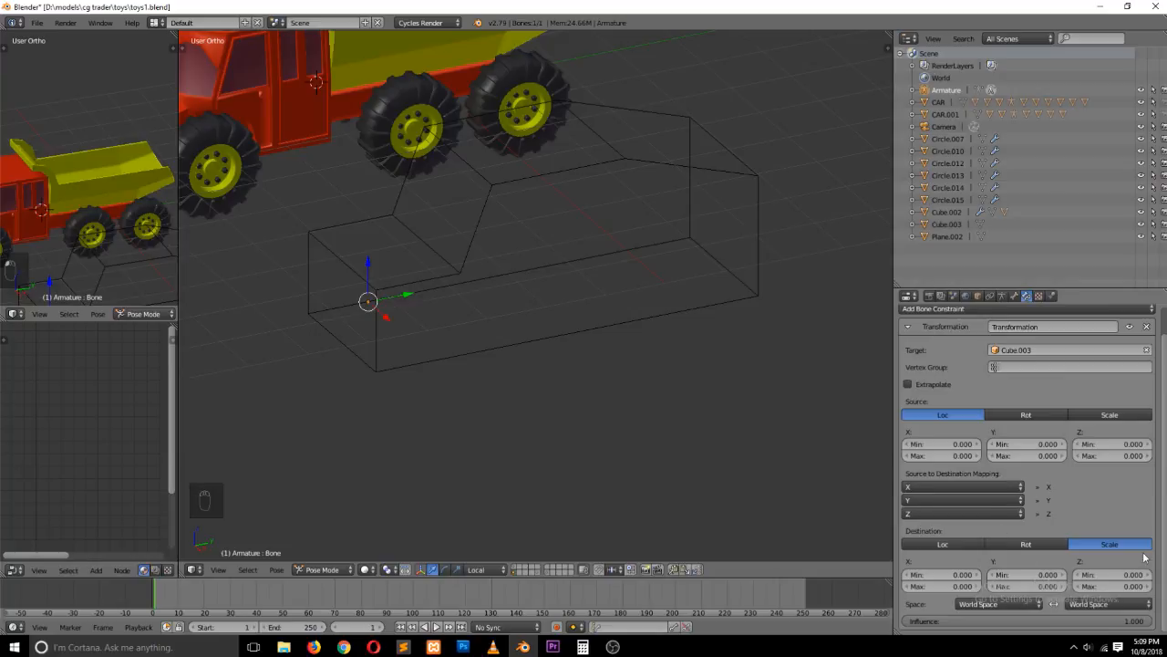
pyautogui.click(1053, 543)
pyautogui.click(968, 543)
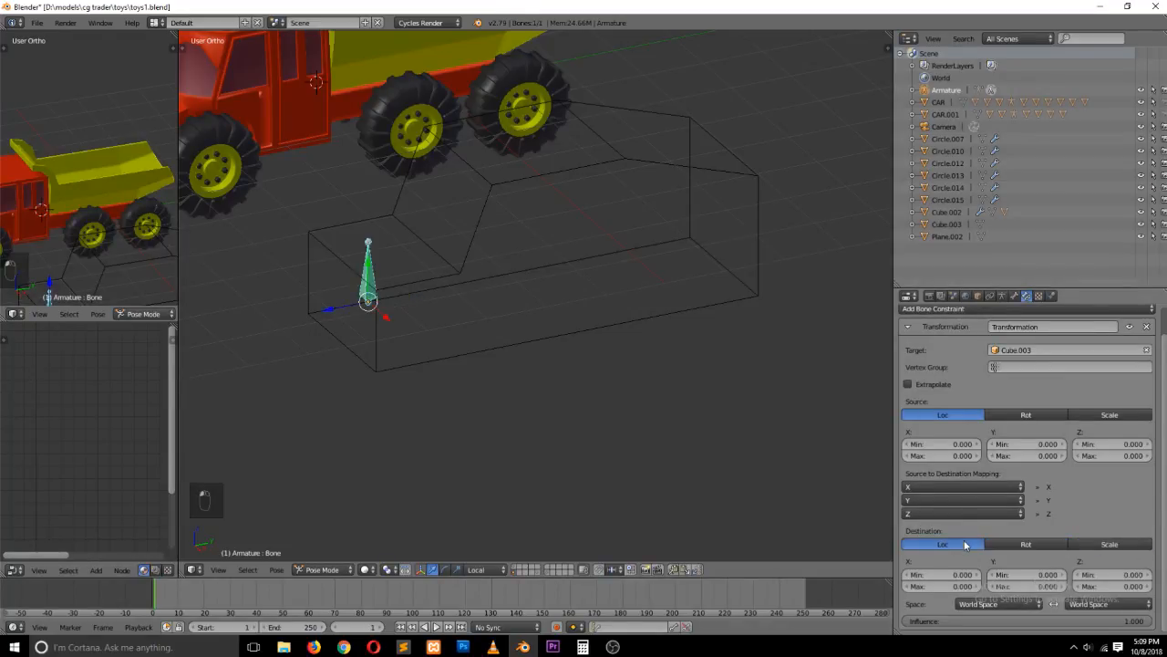
pyautogui.click(1076, 544)
pyautogui.click(948, 543)
# Set the Transformation constraint's source location X range to Min 1 and Max -1
pyautogui.click(958, 444)
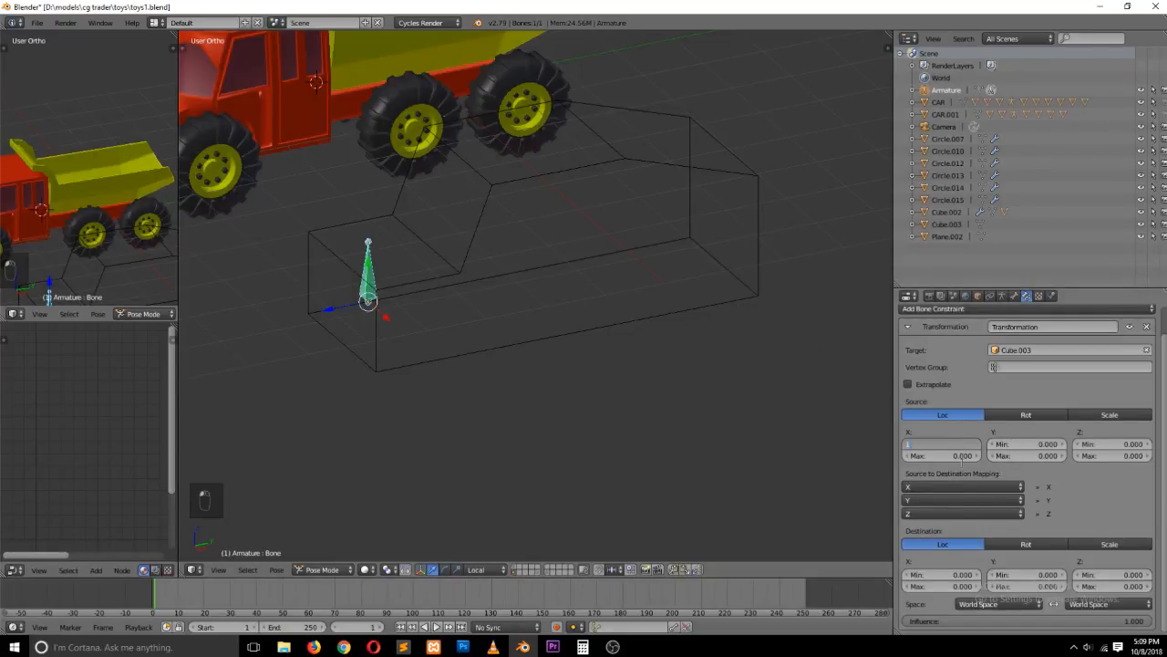
pyautogui.write('1')
pyautogui.press('Tab')
pyautogui.write('-')
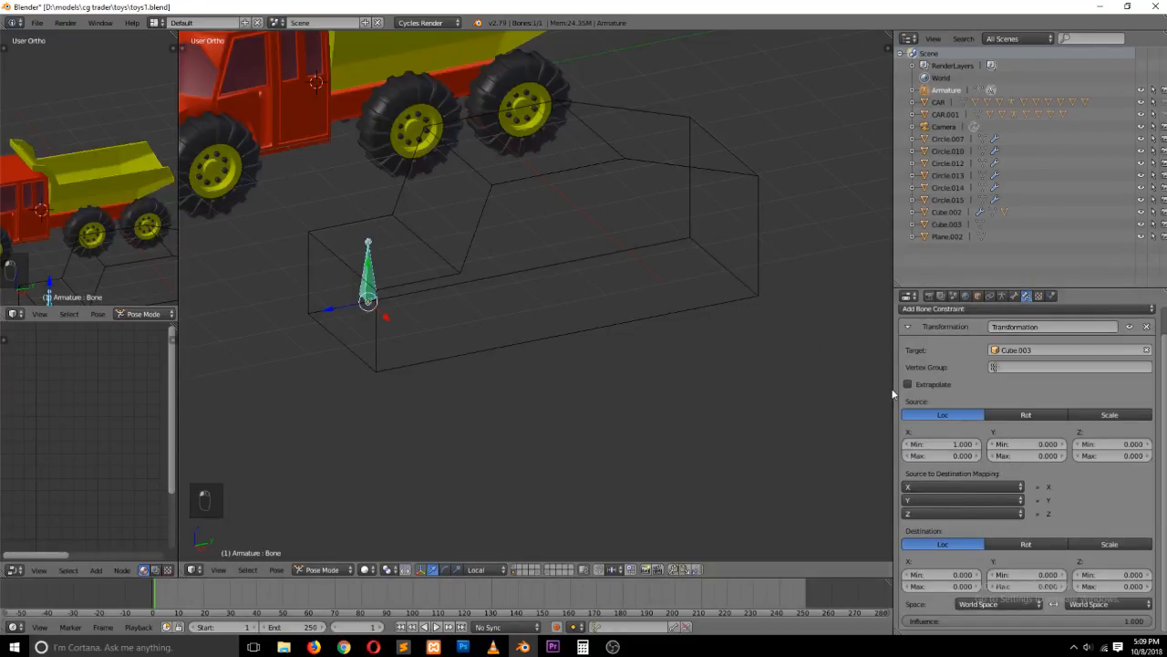
pyautogui.press('Return')
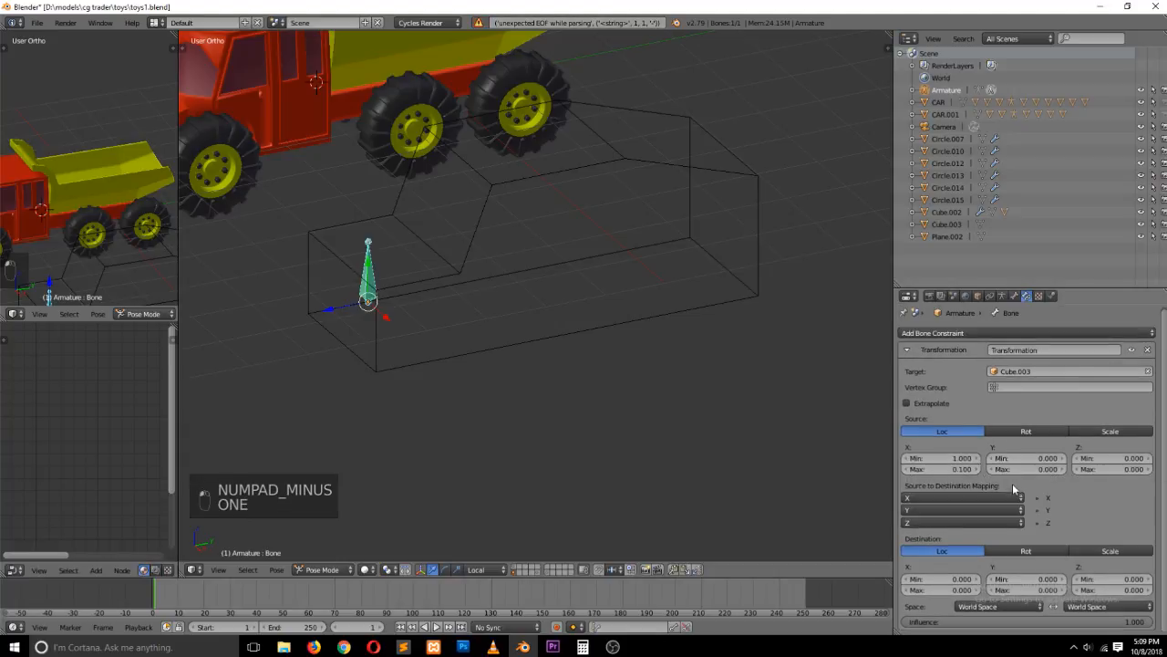
pyautogui.click(947, 469)
pyautogui.press('BackSpace')
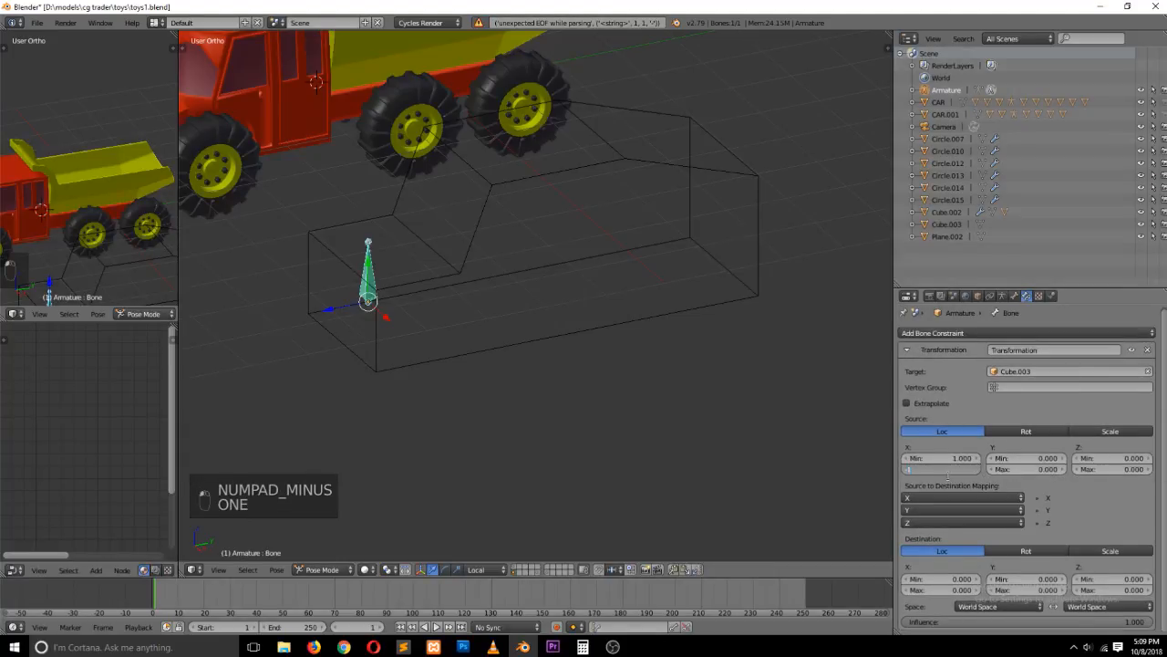
pyautogui.click(843, 453)
# Shift the wireframe box slightly forward along its local Y axis and reselect the armature bone to show its constraint
pyautogui.rightClick(473, 248)
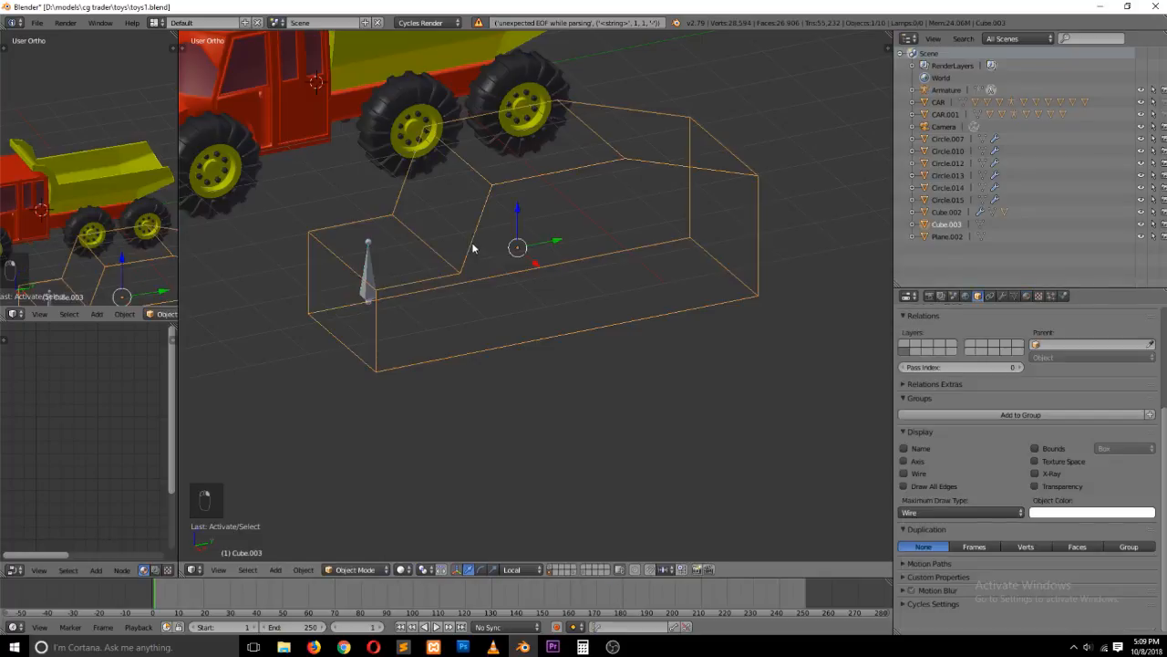
pyautogui.press('g')
pyautogui.press('y')
pyautogui.press('y')
pyautogui.moveTo(558, 251)
pyautogui.mouseDown()
pyautogui.moveTo(551, 238)
pyautogui.moveTo(538, 241)
pyautogui.mouseUp()
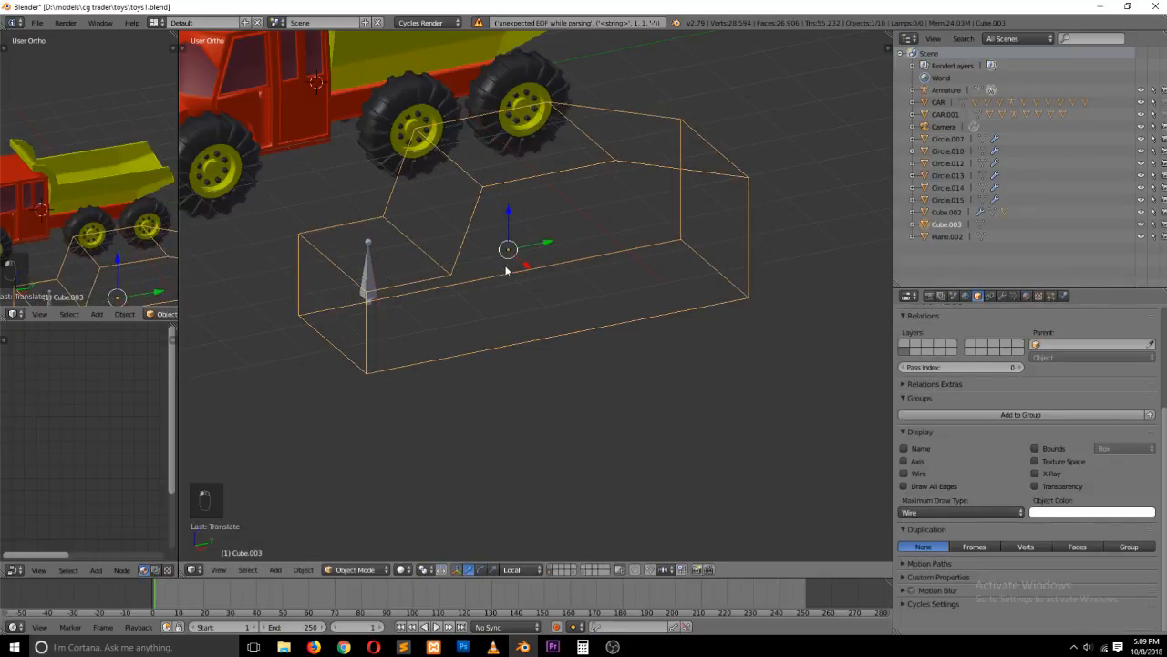
pyautogui.rightClick(363, 258)
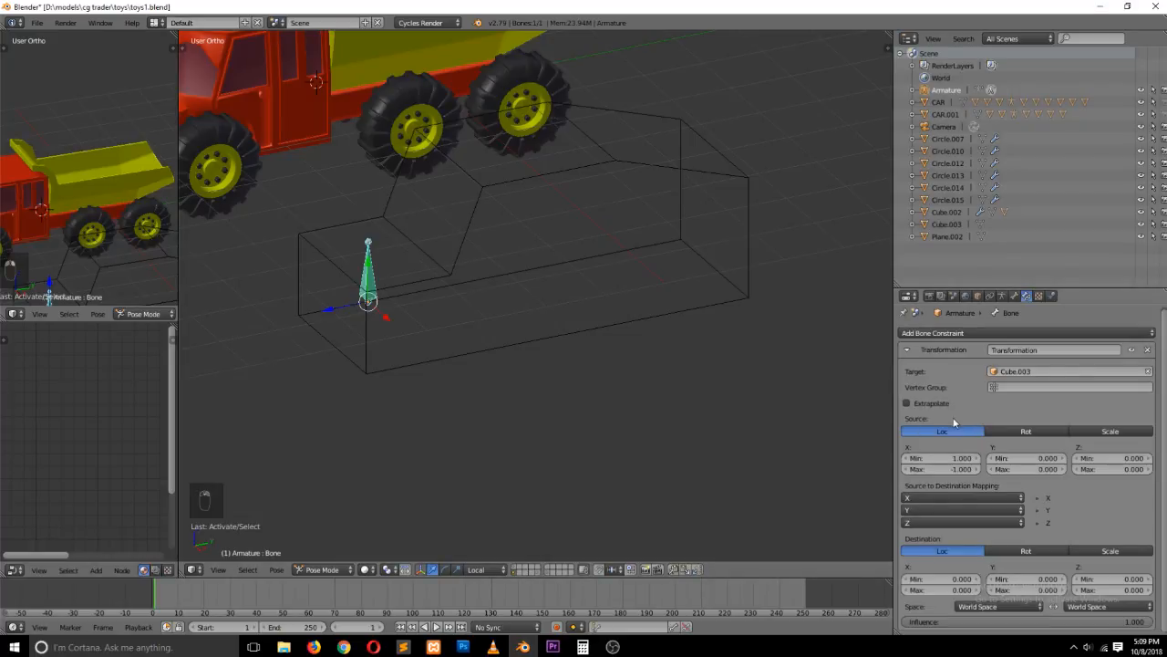
pyautogui.hotkey('ctrl', 'Tab')
pyautogui.rightClick(599, 170)
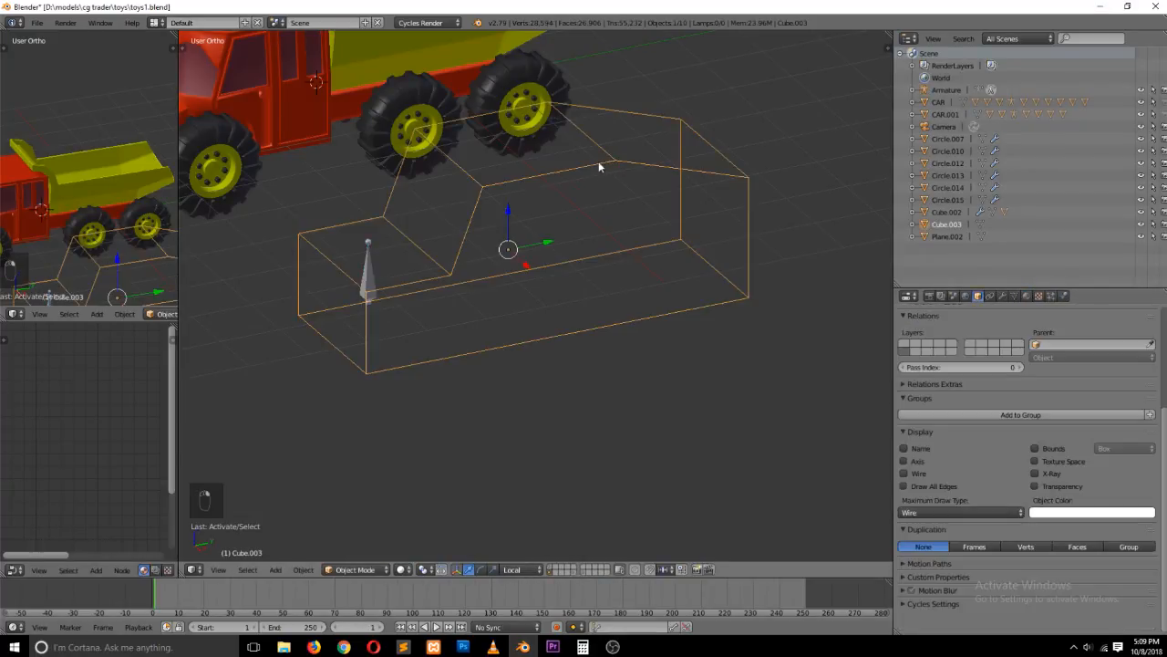
pyautogui.rightClick(371, 269)
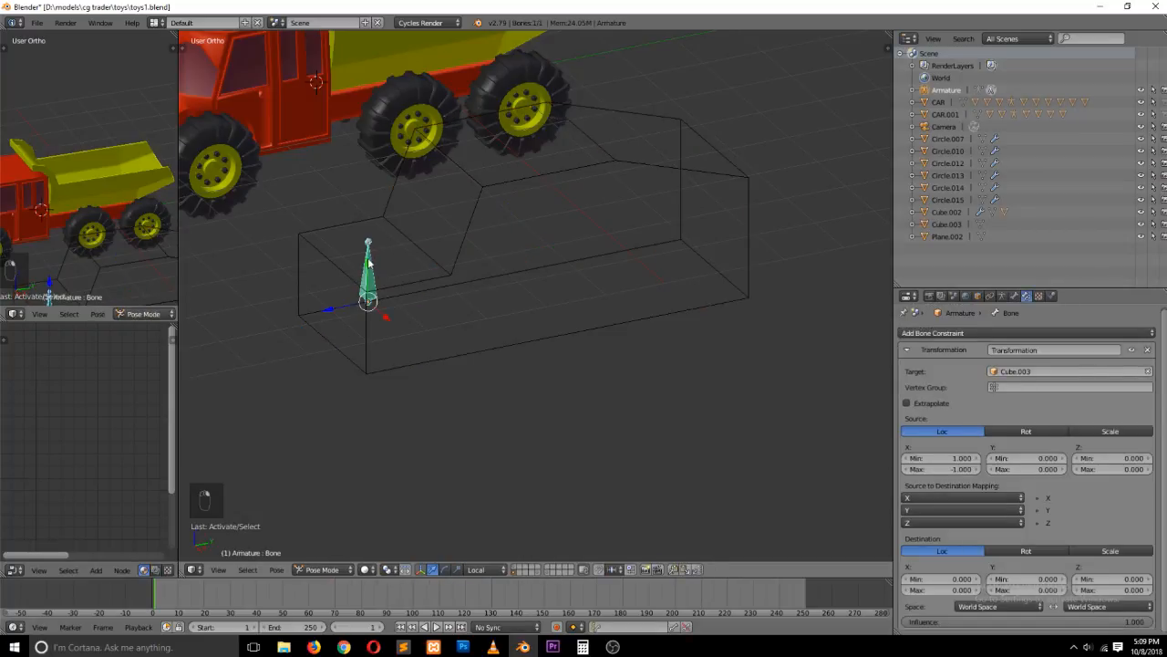
# Enable Extrapolate on the bone's Transformation constraint, then undo the cursor and selection changes so the bone is selected again
pyautogui.rightClick(480, 200)
pyautogui.rightClick(371, 267)
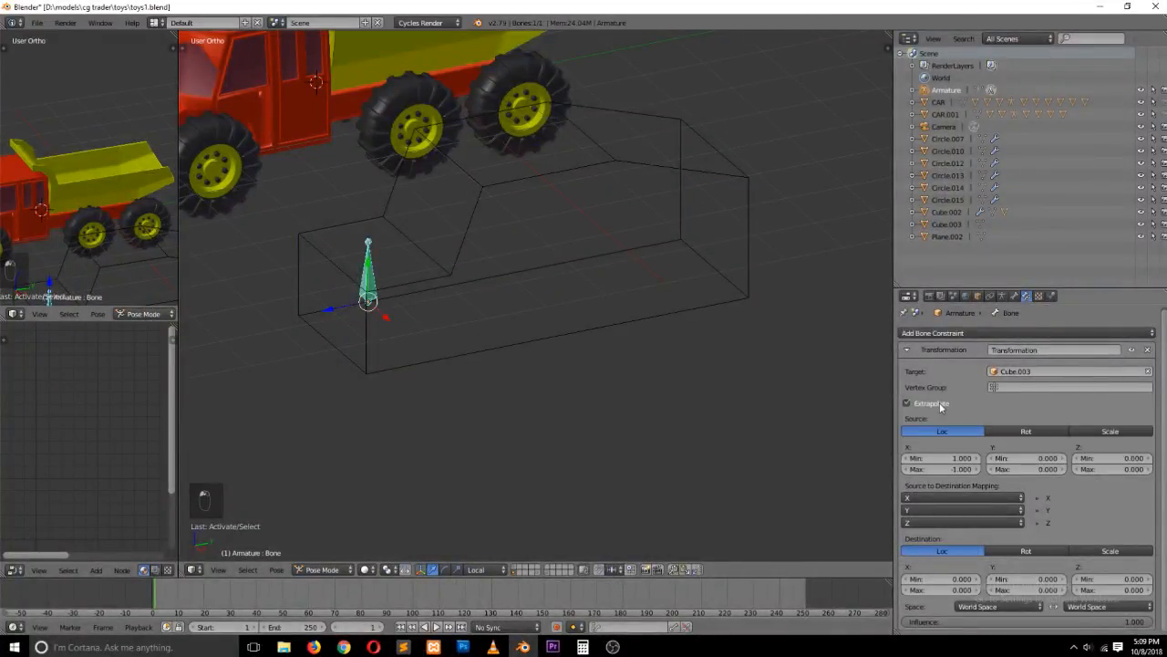
pyautogui.rightClick(528, 190)
pyautogui.moveTo(542, 247); pyautogui.dragTo(537, 280)
pyautogui.hotkey('ctrl', 'z')
pyautogui.hotkey('ctrl', 'z')
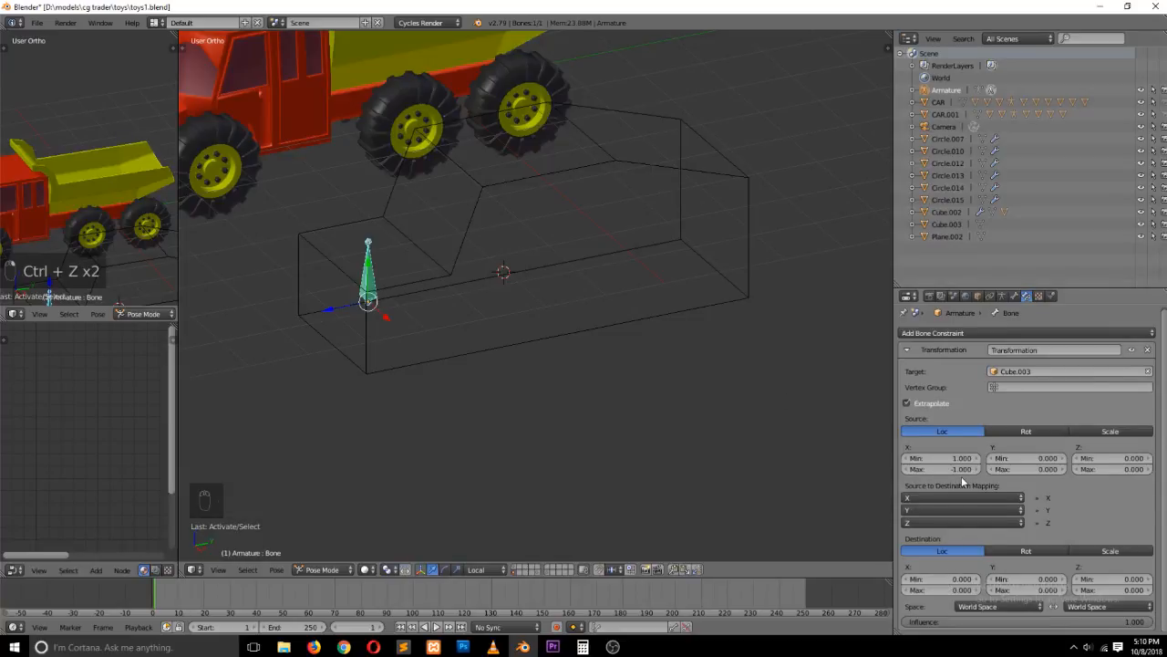
pyautogui.rightClick(571, 170)
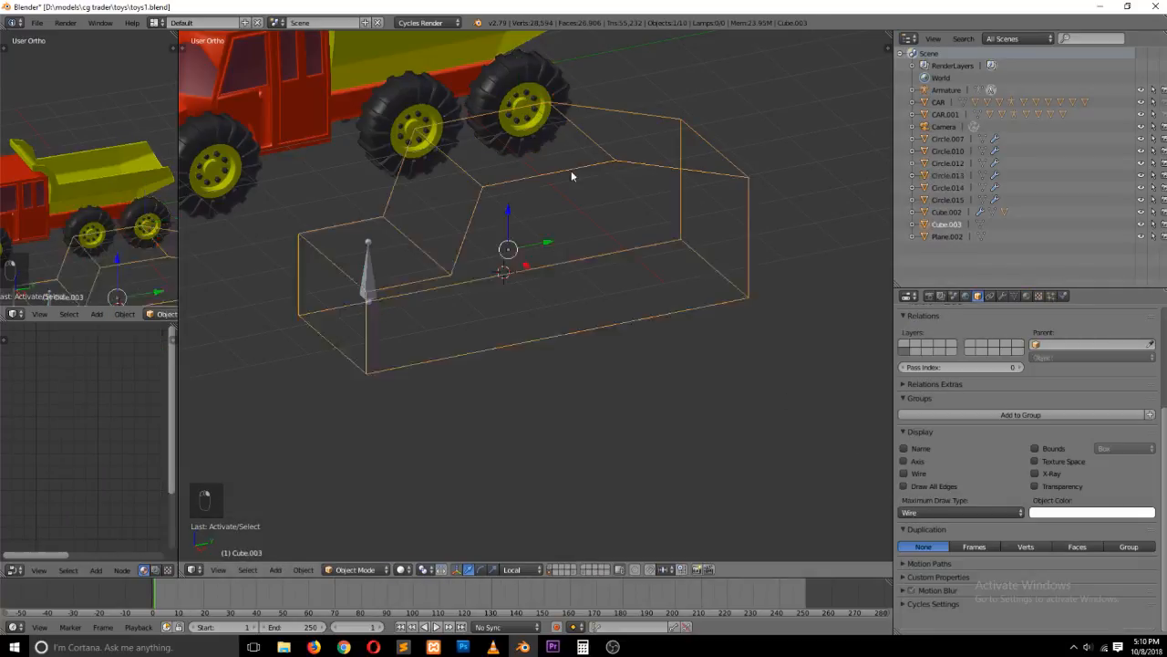
pyautogui.hotkey('ctrl', 'z')
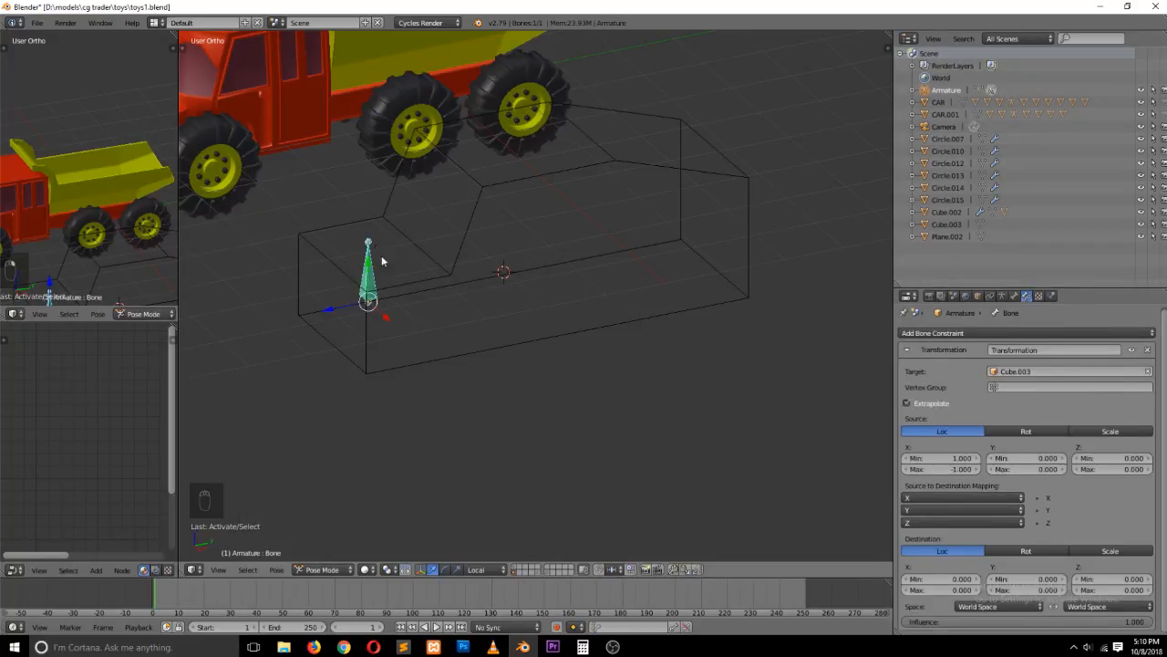
# Try a destination location X range of Min 1 and Max 5 in the Transformation constraint
pyautogui.click(960, 578)
pyautogui.write('1')
pyautogui.press('Return')
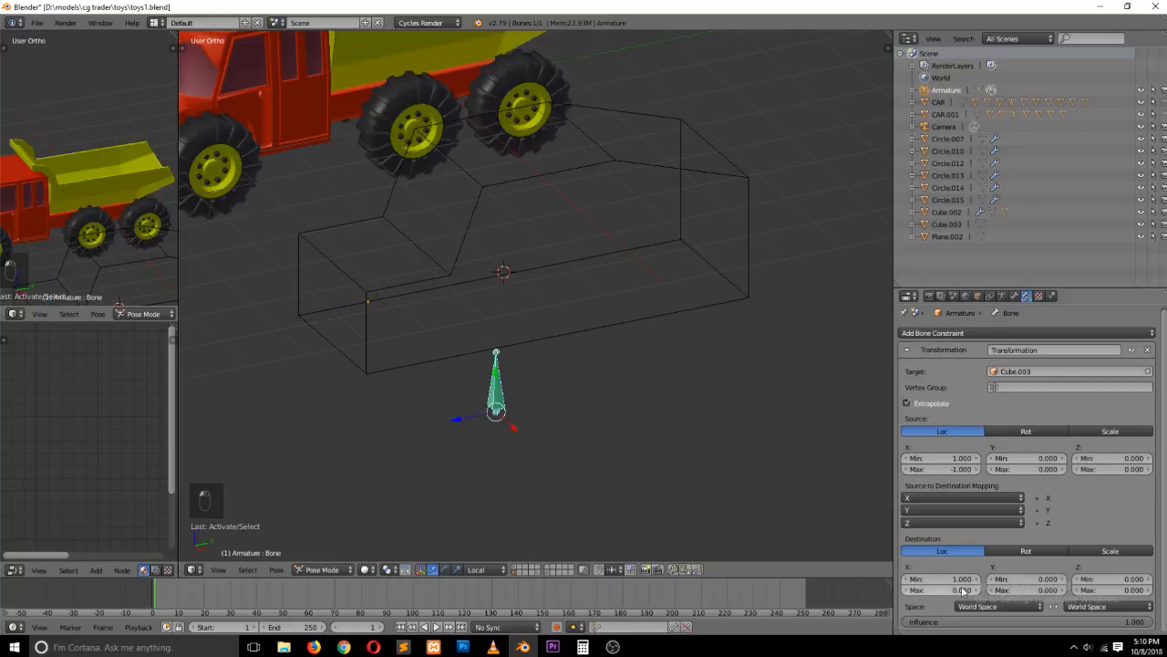
pyautogui.click(961, 588)
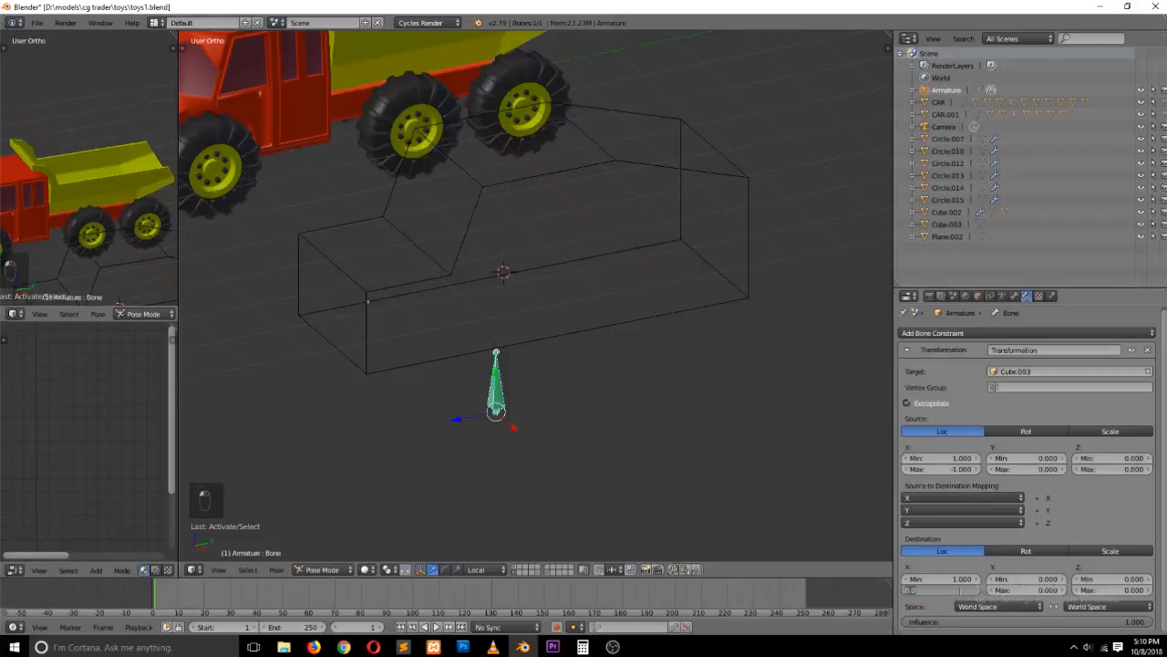
pyautogui.write('5')
pyautogui.press('Return')
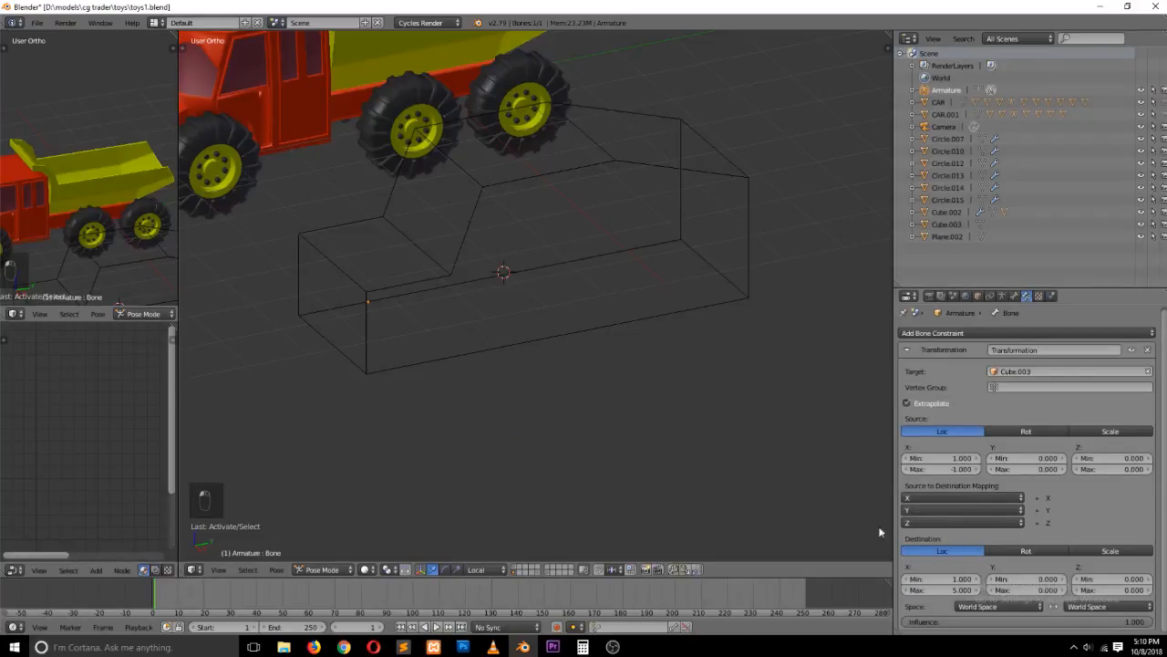
# Set the constraint's destination location X range to Min -0.5 and Max 0.5
pyautogui.click(950, 589)
pyautogui.write('0.5')
pyautogui.press('Return')
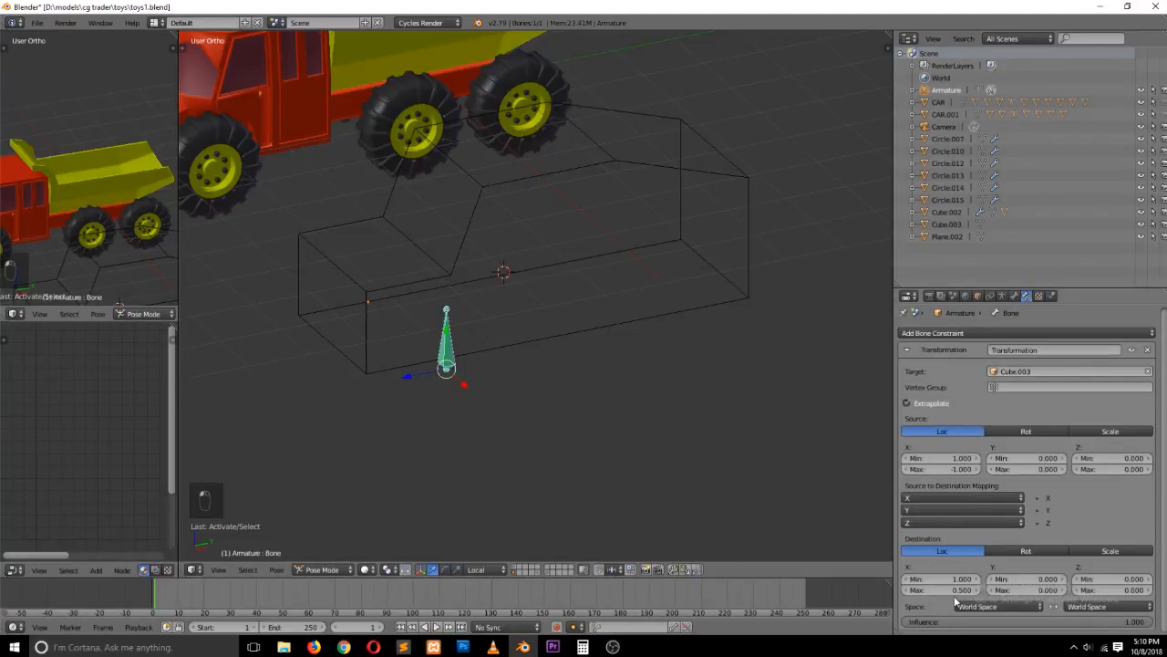
pyautogui.click(950, 578)
pyautogui.press('BackSpace')
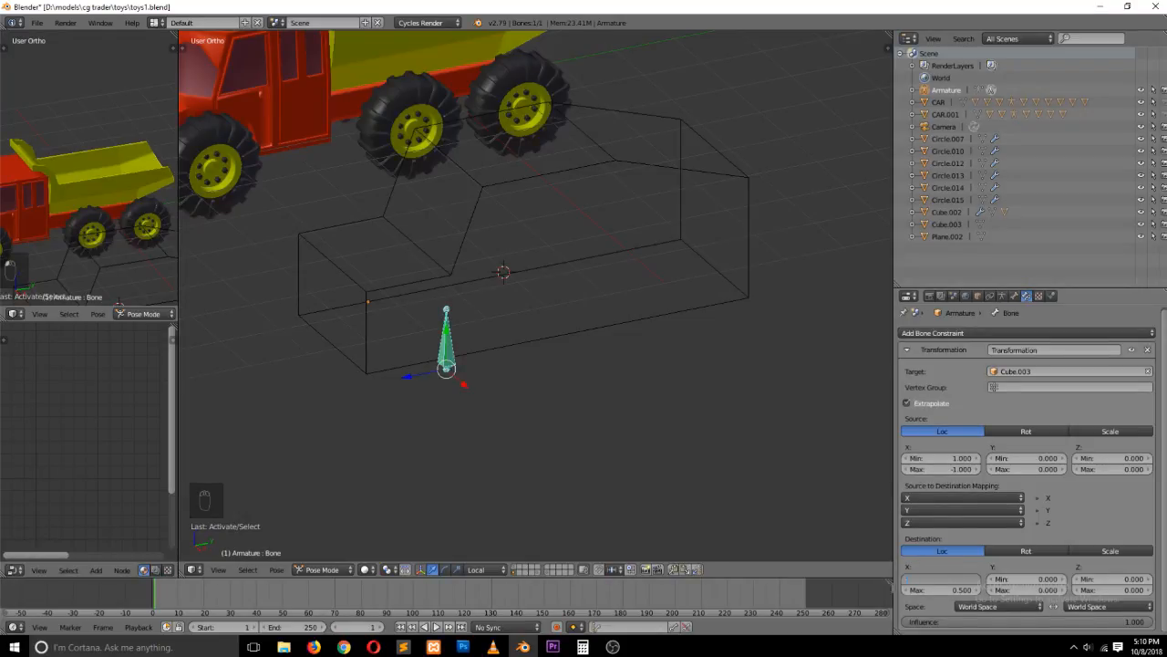
pyautogui.write('-0.5')
pyautogui.press('Return')
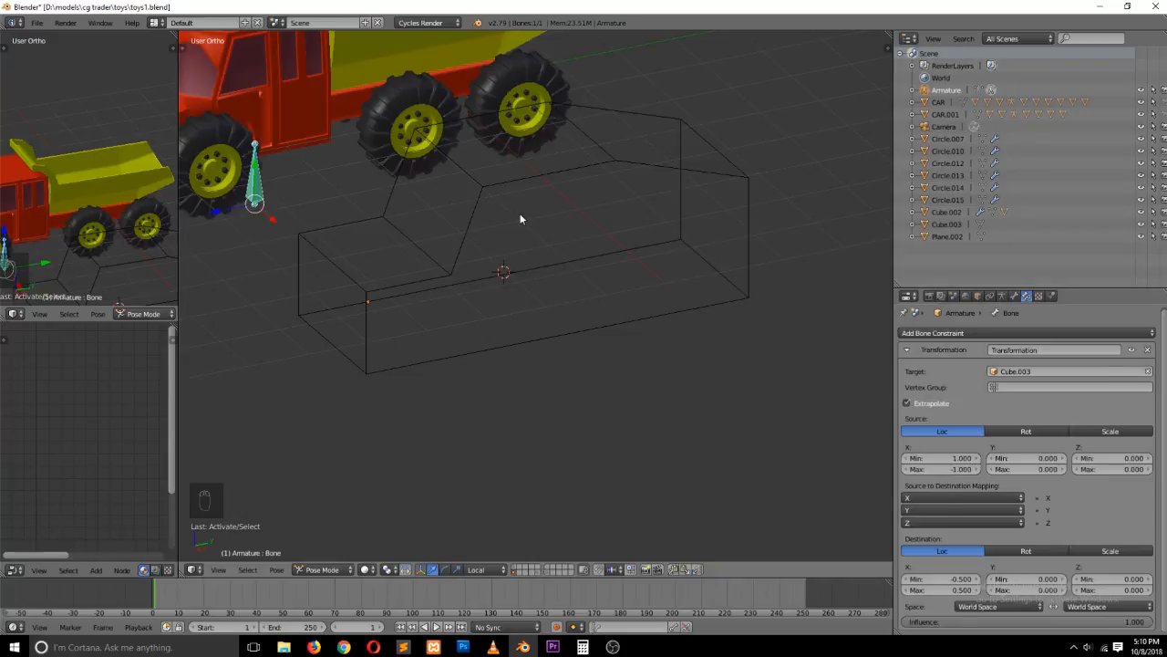
# Move the wireframe box forward along its local Y axis and back and forth along local X to test the bone
pyautogui.rightClick(566, 194)
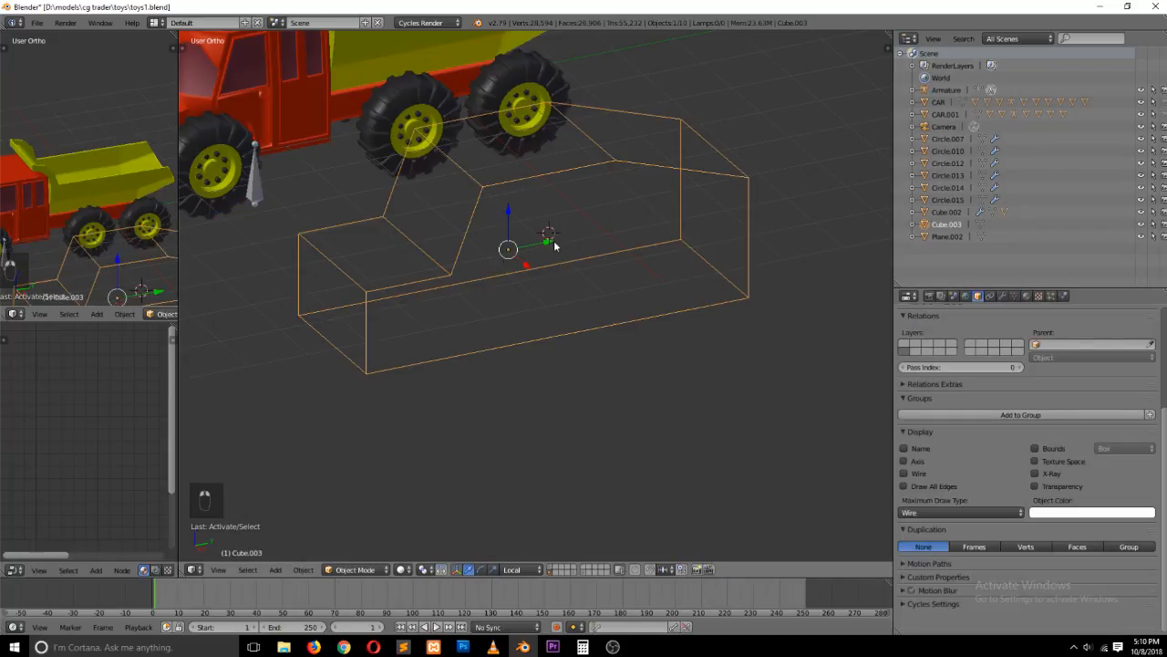
pyautogui.moveTo(549, 243); pyautogui.dragTo(416, 241)
pyautogui.rightClick(387, 170)
pyautogui.rightClick(352, 182)
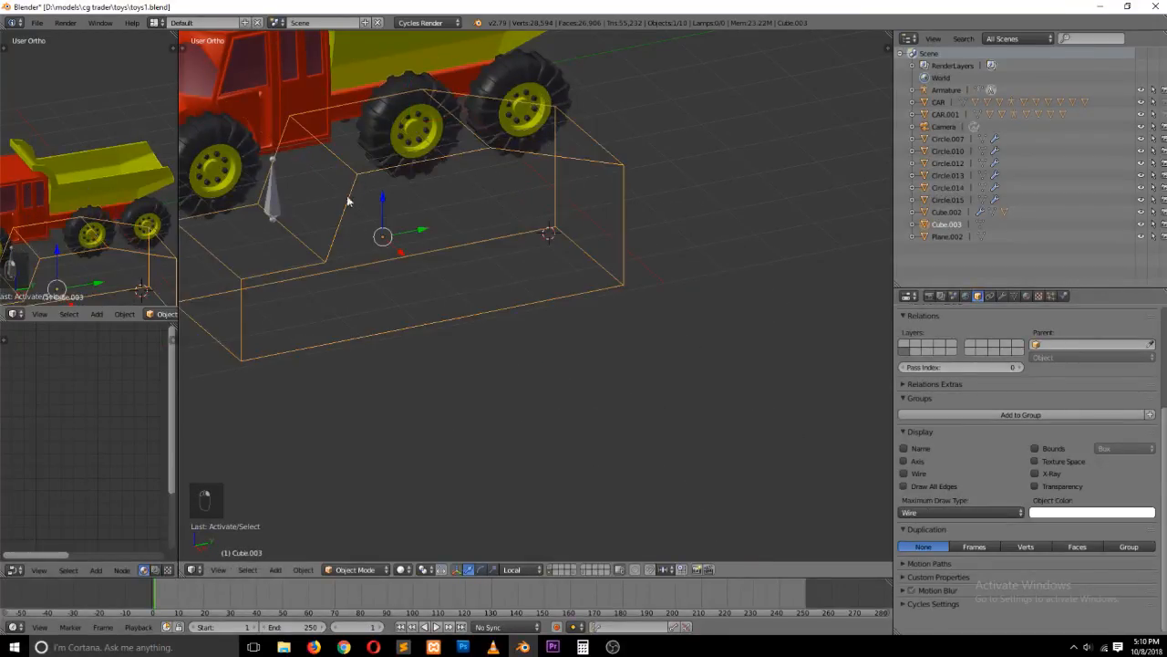
pyautogui.moveTo(401, 253)
pyautogui.mouseDown()
pyautogui.moveTo(385, 234)
pyautogui.moveTo(416, 267)
pyautogui.mouseUp()
pyautogui.rightClick(271, 190)
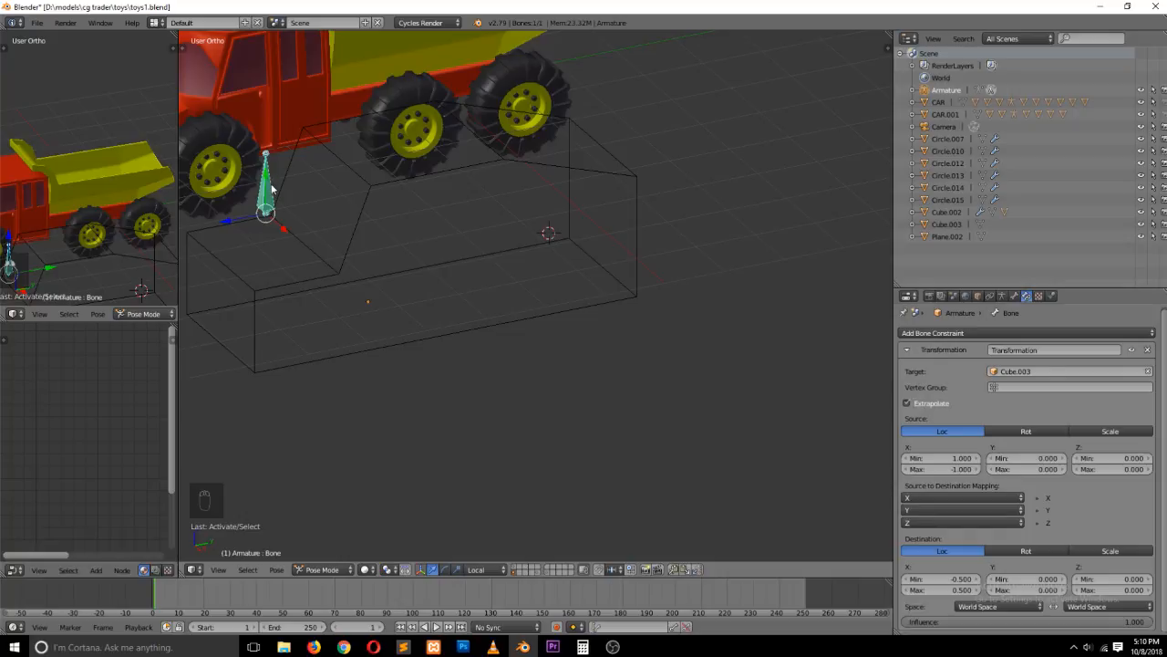
pyautogui.rightClick(427, 269)
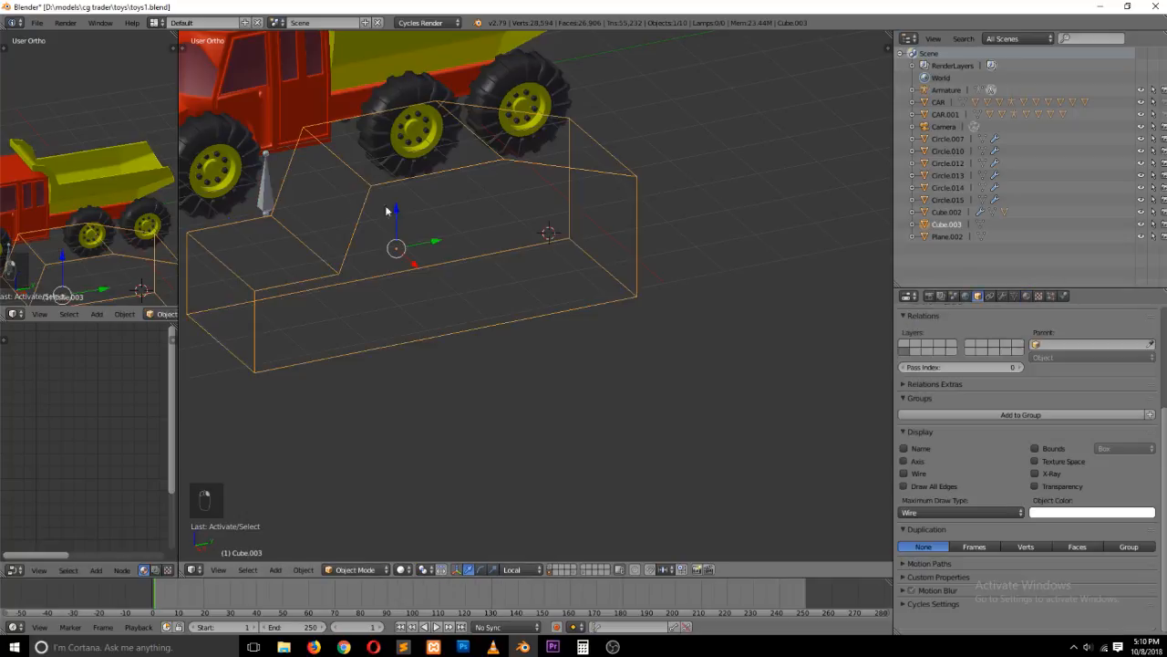
pyautogui.moveTo(415, 268); pyautogui.dragTo(391, 245)
# Reverse the bone constraint's destination location X range to Min 0.5 and Max -0.5
pyautogui.rightClick(267, 188)
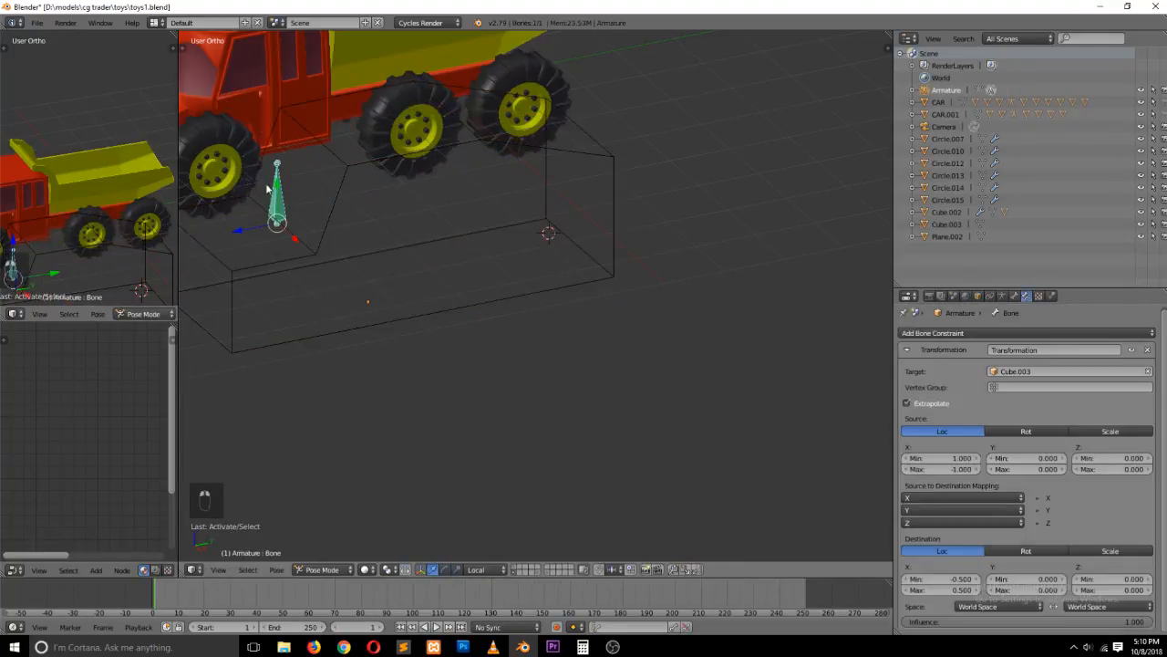
pyautogui.click(943, 577)
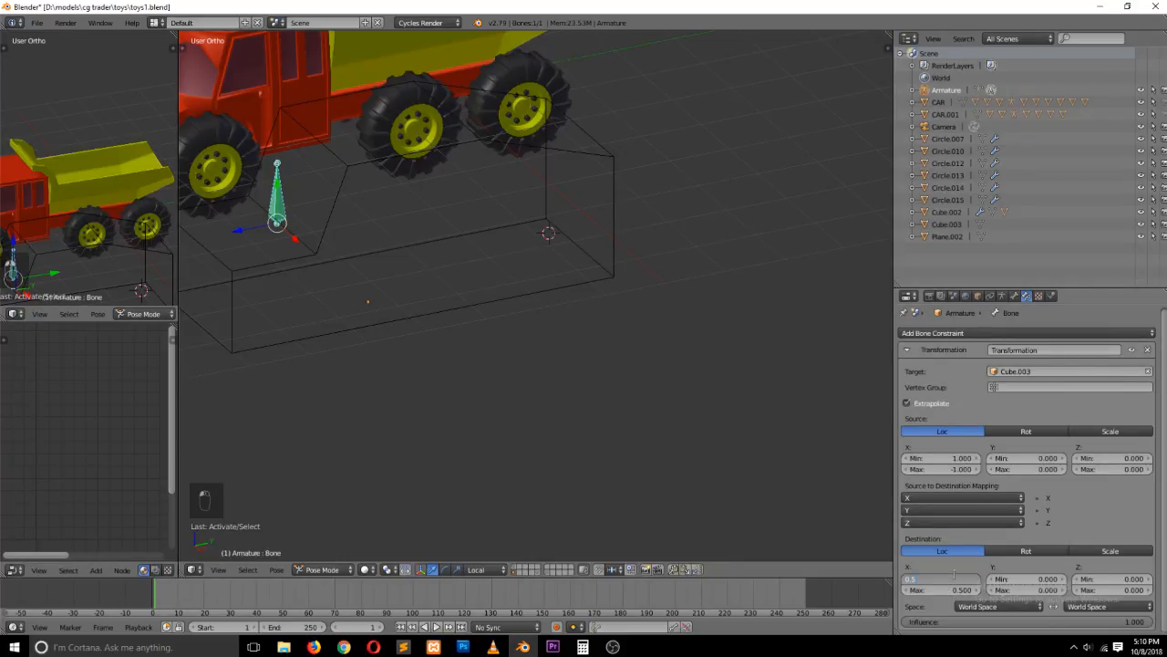
pyautogui.press('Tab')
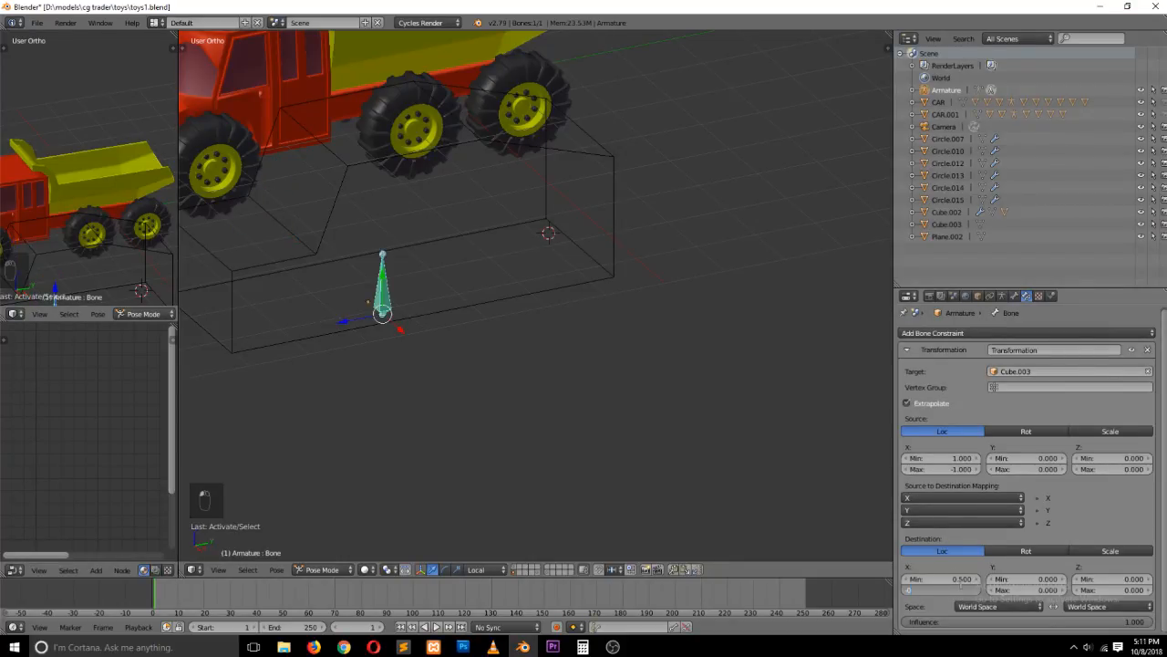
pyautogui.press('Return')
# Slide the wireframe box sideways along its local X axis, away from the truck, to test the bone's reaction
pyautogui.rightClick(377, 247)
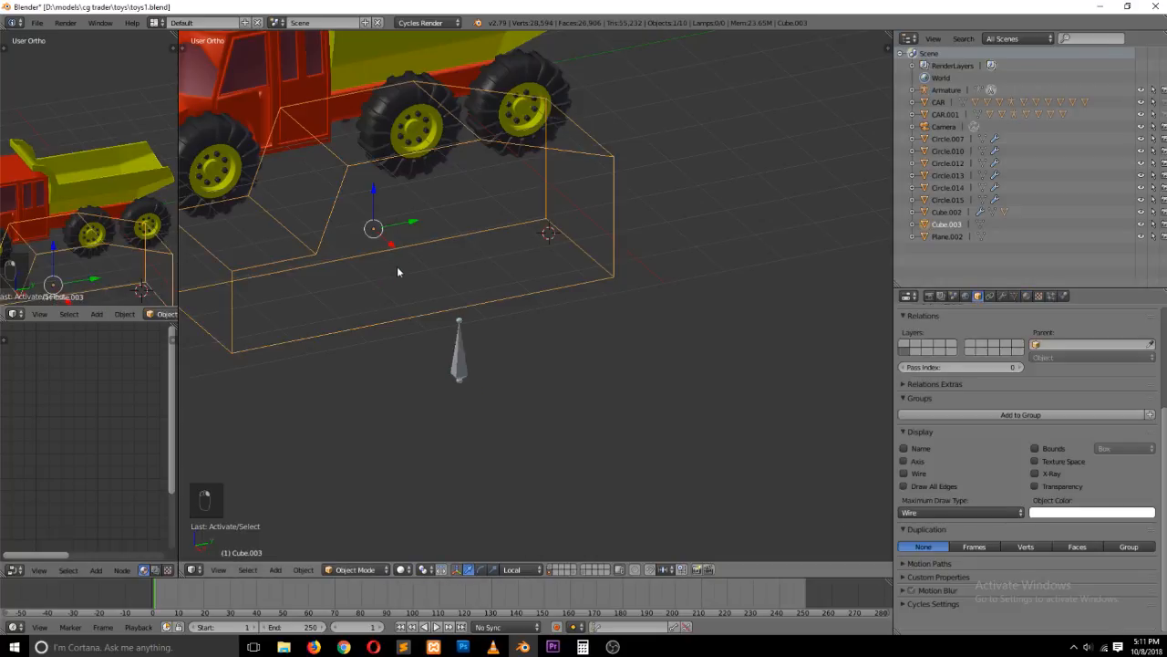
pyautogui.moveTo(388, 242); pyautogui.dragTo(435, 274)
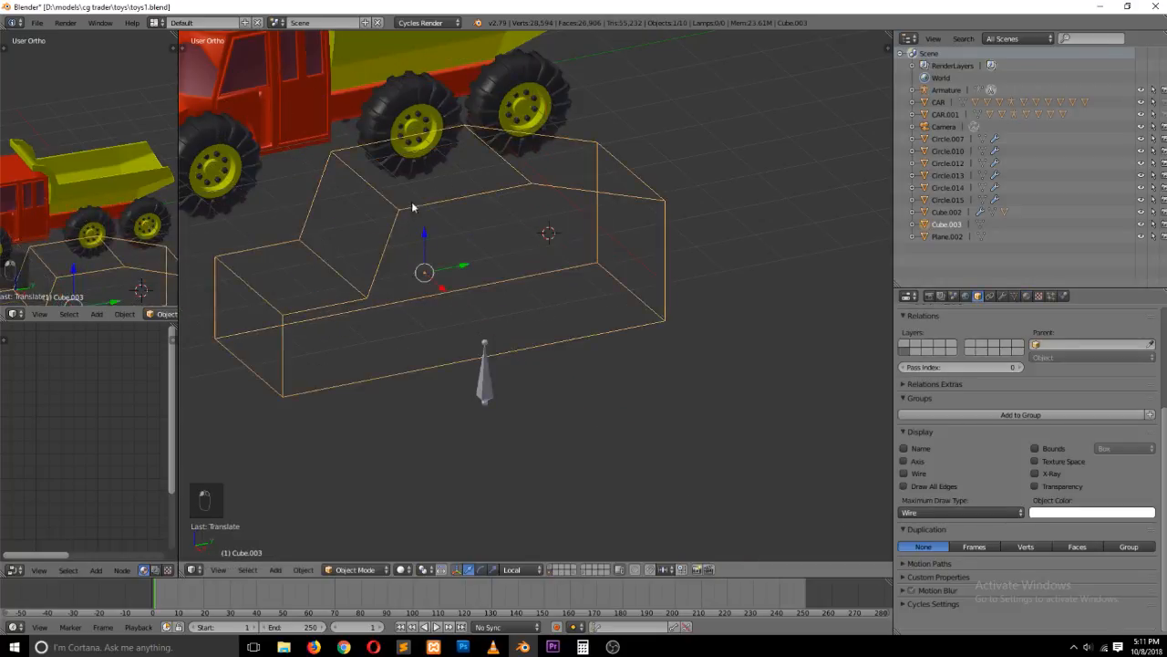
pyautogui.rightClick(407, 204)
# Set the constraint's destination location Y Min and Max to 1 and move the wireframe box farther along local X
pyautogui.rightClick(500, 401)
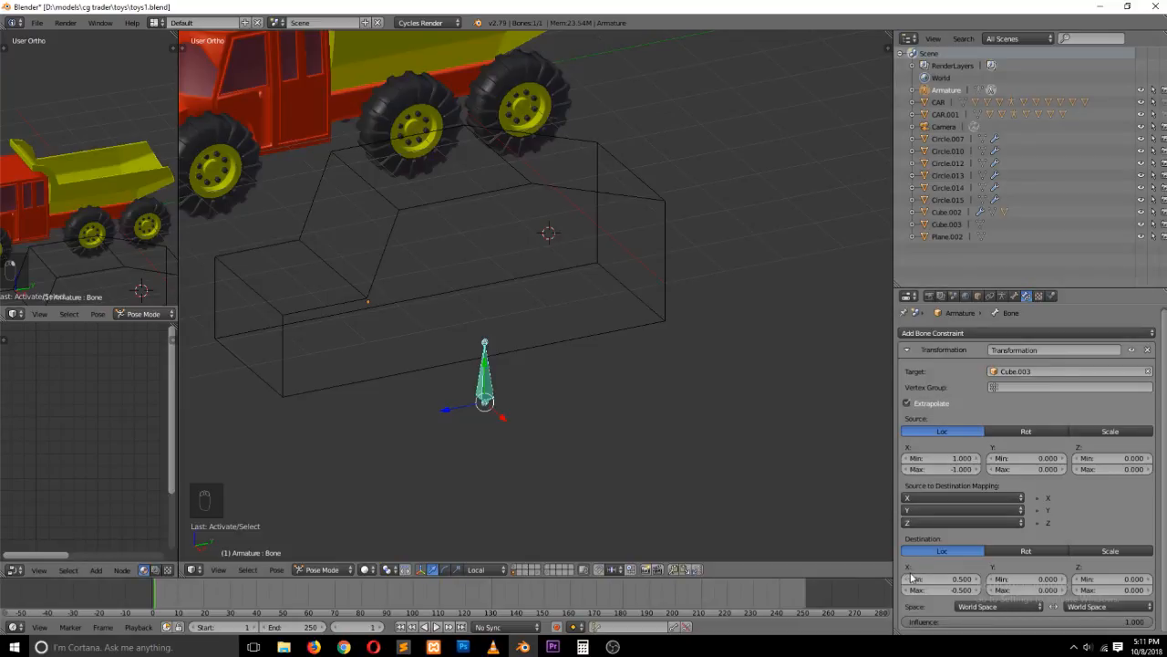
pyautogui.click(1040, 578)
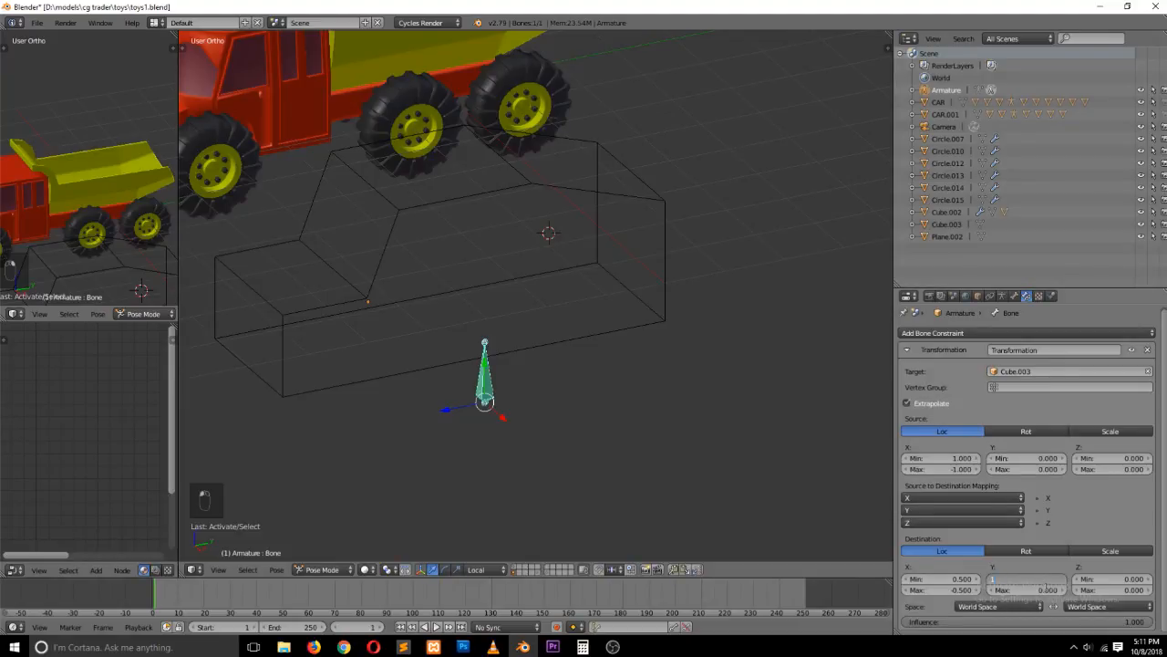
pyautogui.write('1')
pyautogui.press('Return')
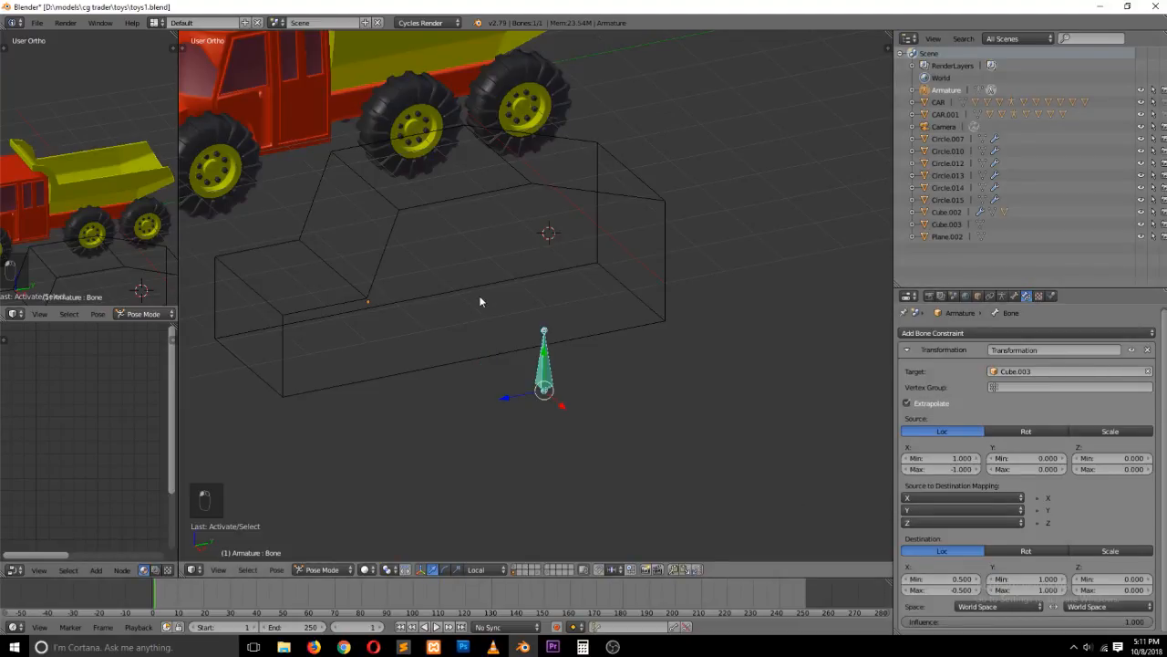
pyautogui.rightClick(480, 301)
pyautogui.moveTo(443, 296); pyautogui.dragTo(534, 320)
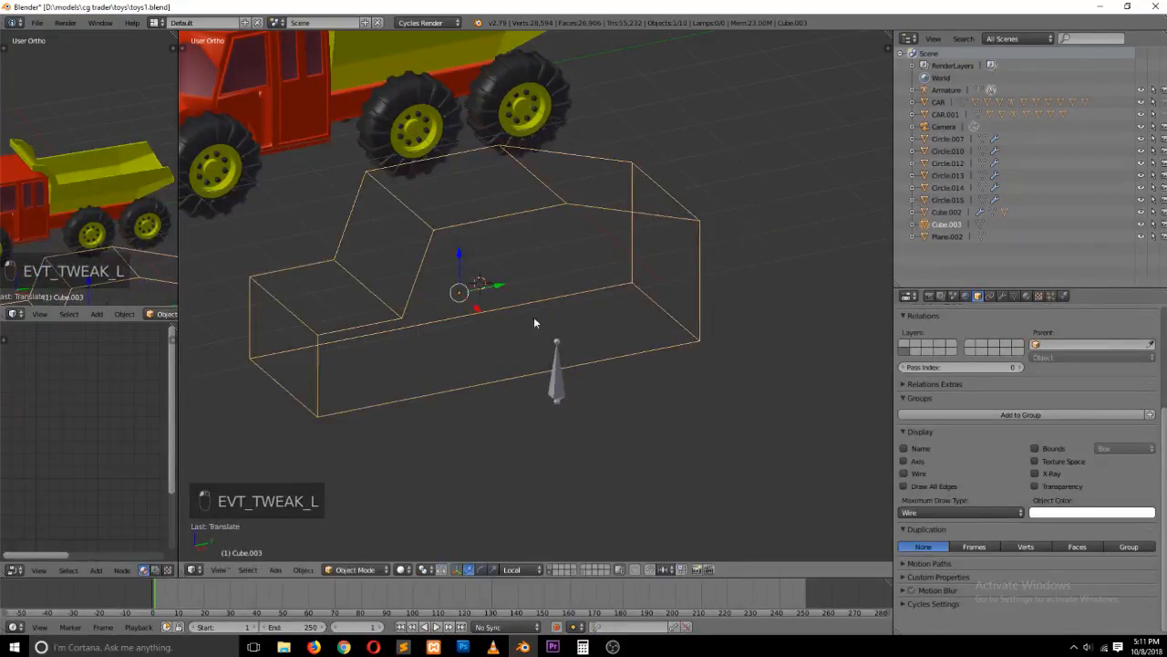
# Set the constraint's destination location Y Min to -1 and shift the wireframe box slightly along its local Y axis
pyautogui.rightClick(564, 374)
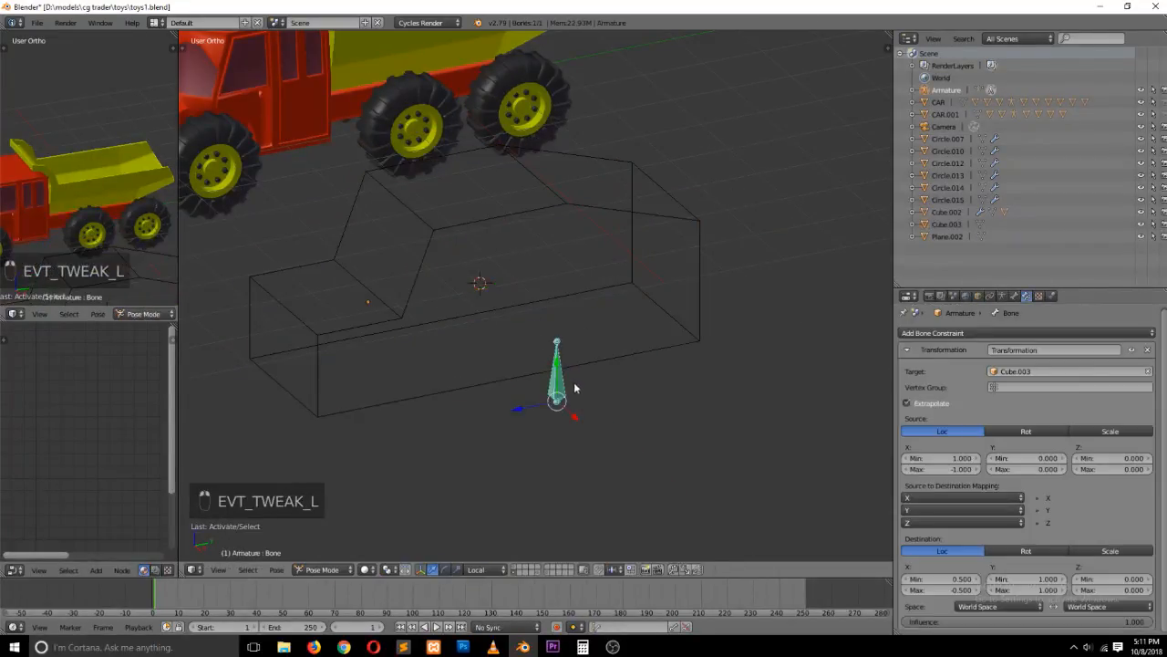
pyautogui.doubleClick(1026, 579)
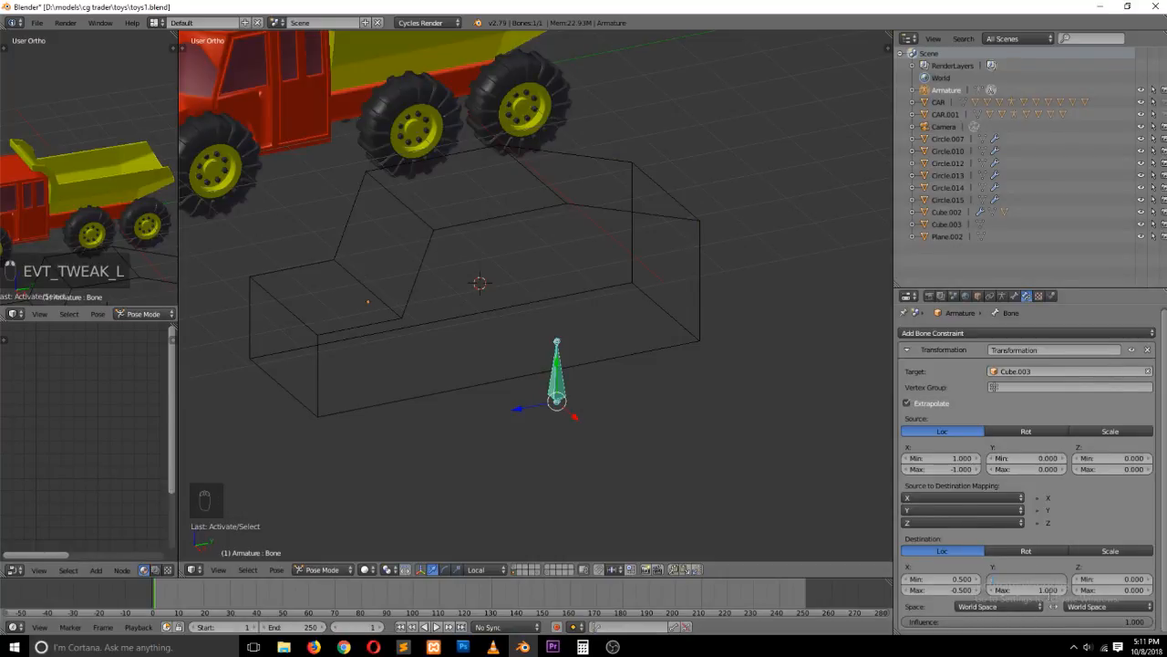
pyautogui.write('-1')
pyautogui.press('Return')
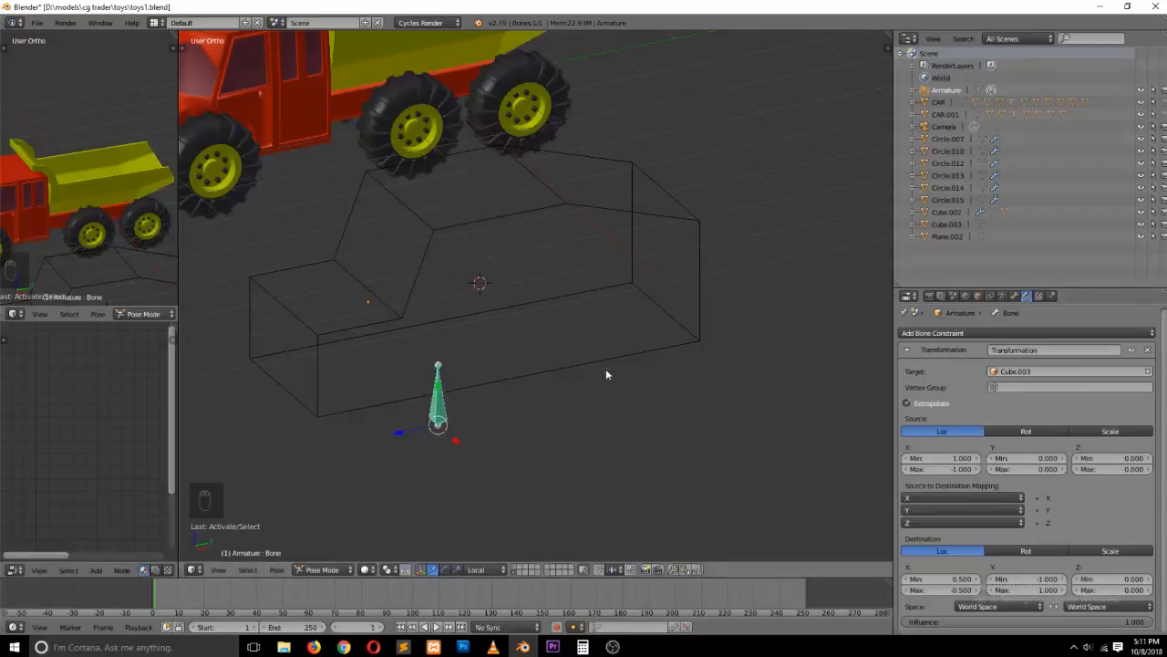
pyautogui.rightClick(417, 262)
pyautogui.moveTo(490, 285)
pyautogui.mouseDown()
pyautogui.moveTo(620, 284)
pyautogui.moveTo(464, 323)
pyautogui.moveTo(461, 290)
pyautogui.moveTo(493, 293)
pyautogui.mouseUp()
# Try a source location Y Min of 1 in the bone's constraint and return it to 0
pyautogui.rightClick(442, 376)
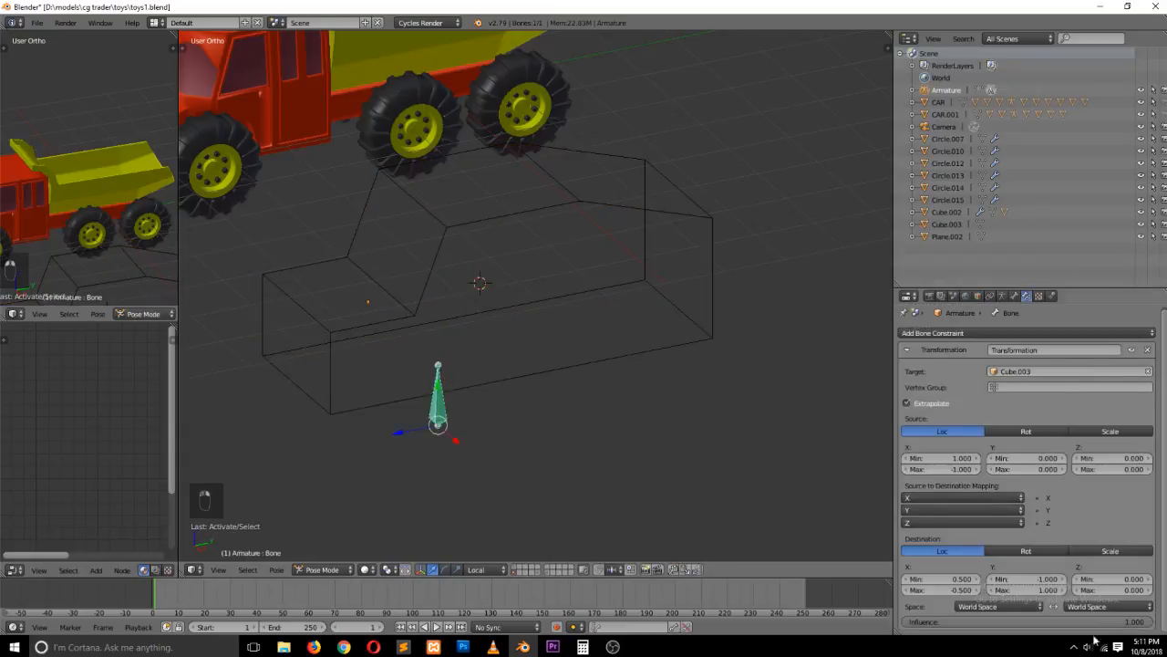
pyautogui.moveTo(1044, 462); pyautogui.dragTo(1066, 462)
pyautogui.click(1045, 461)
pyautogui.write('1')
pyautogui.press('Return')
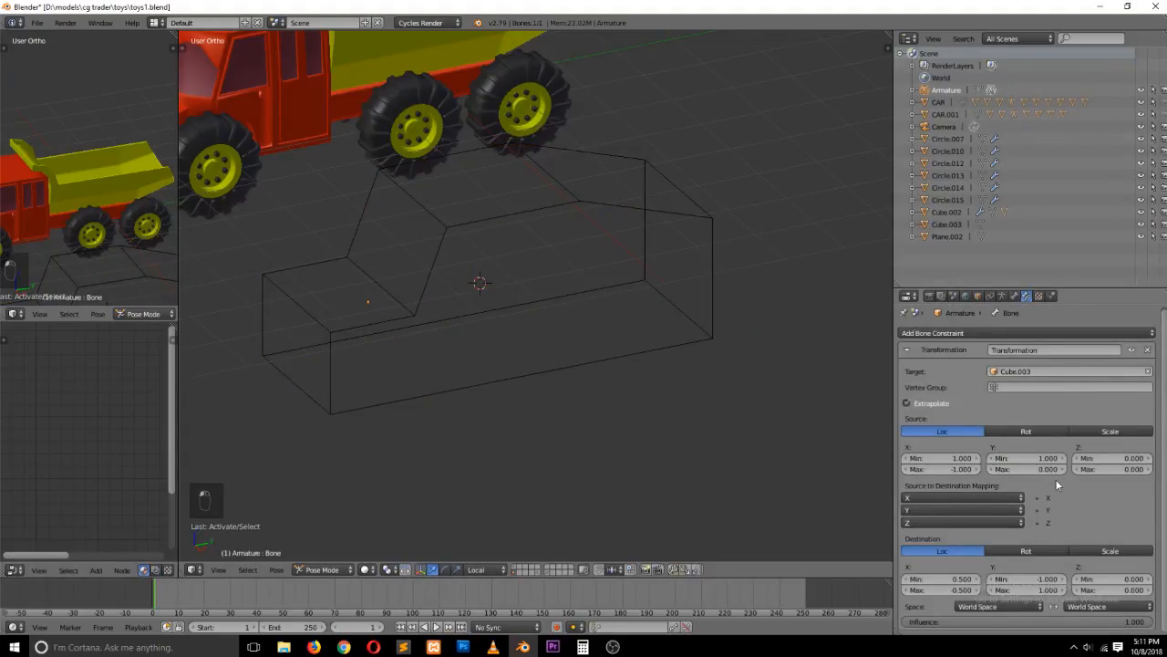
pyautogui.click(1026, 458)
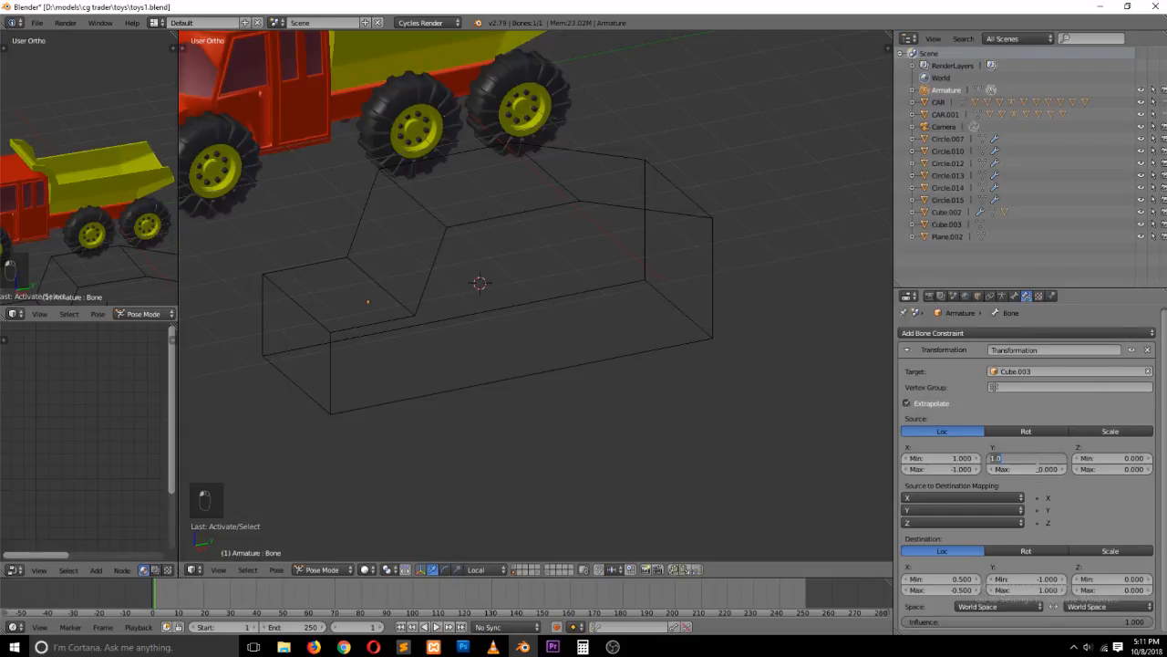
pyautogui.write('0')
pyautogui.press('Return')
# Move the wireframe box along its local X axis, ending slightly closer to the truck, to check the bone's movement
pyautogui.rightClick(551, 292)
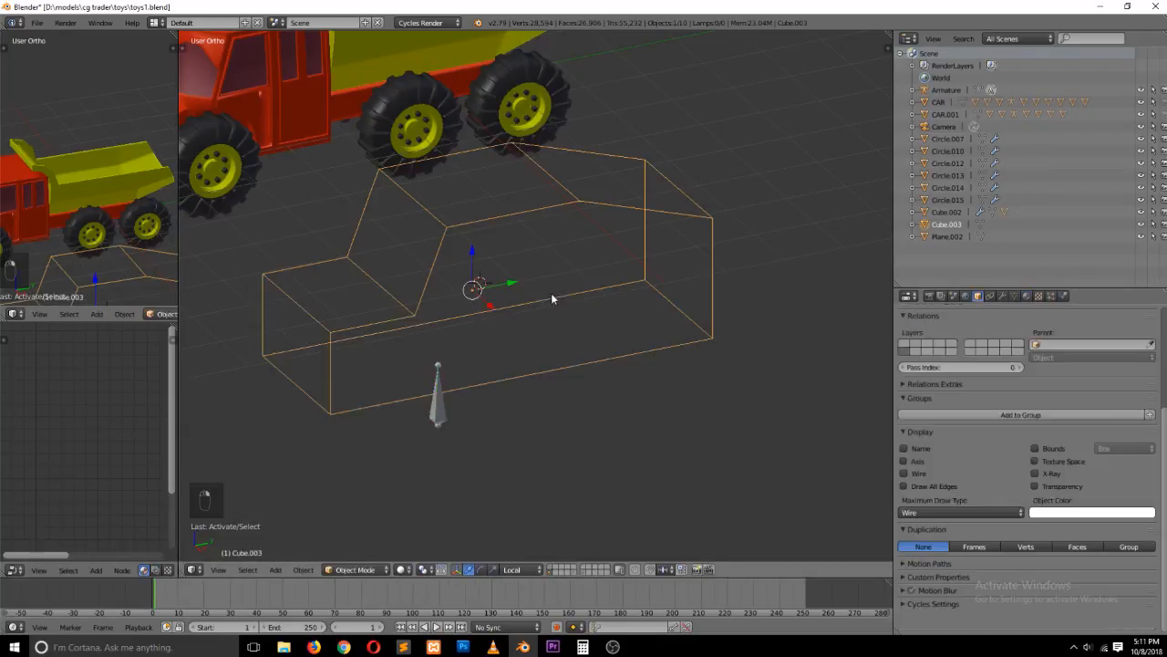
pyautogui.press('g')
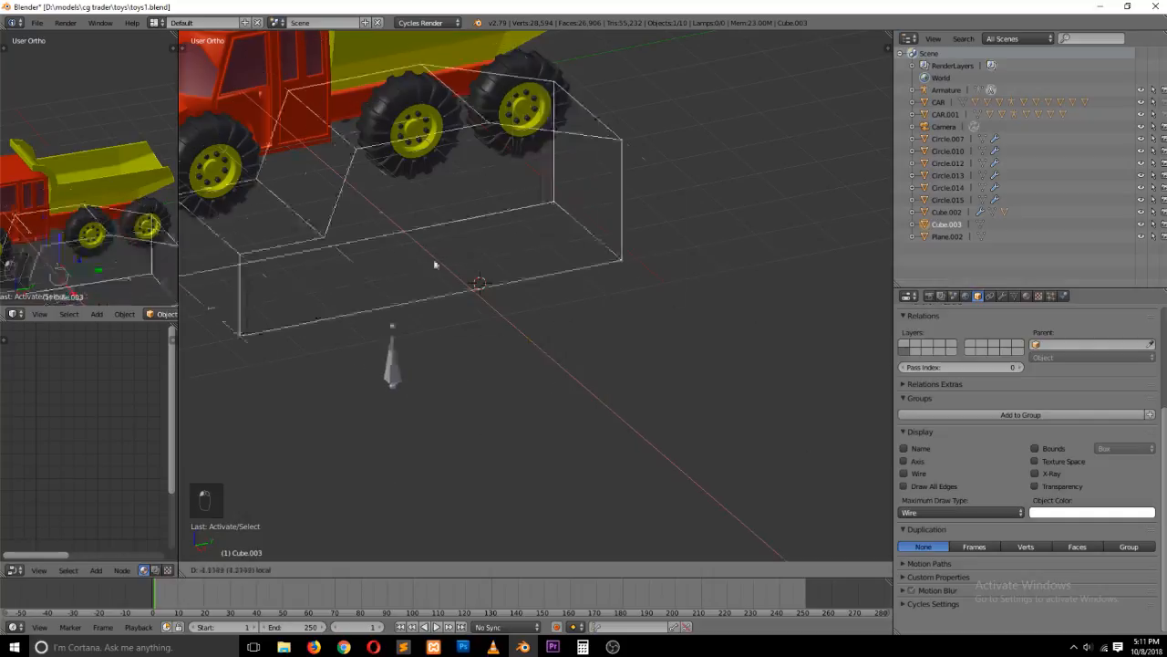
pyautogui.click(487, 289)
# Set the constraint's source location Y range to Min 1 and Max -1, and move the wireframe box backward along local Y
pyautogui.rightClick(429, 388)
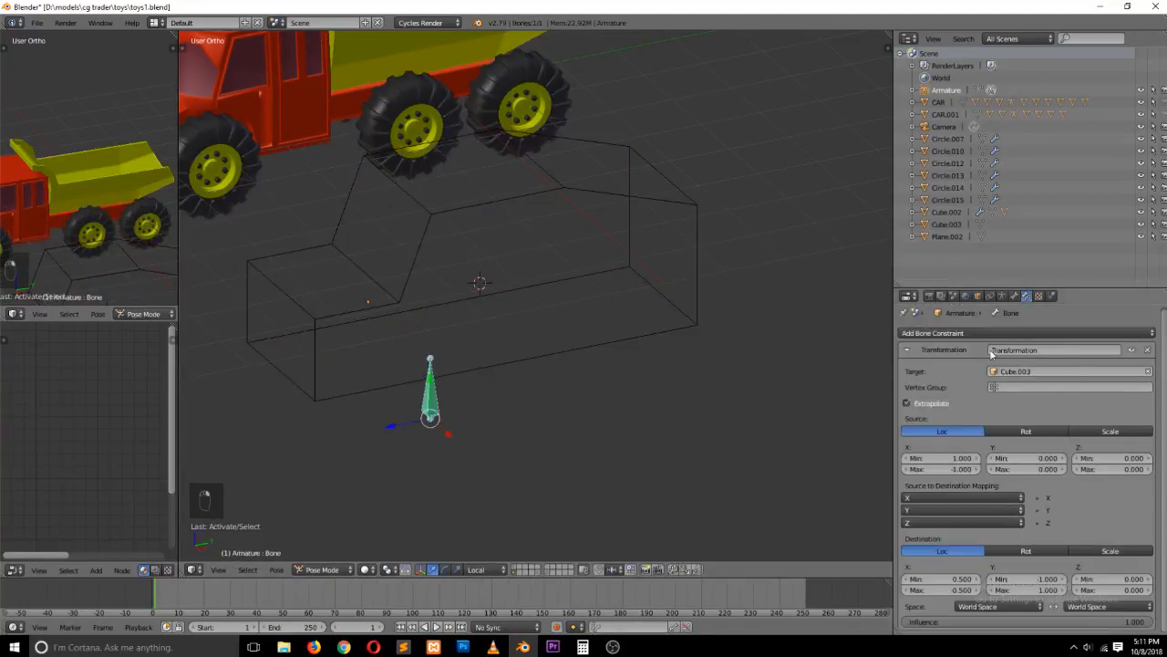
pyautogui.click(1037, 459)
pyautogui.click(1034, 468)
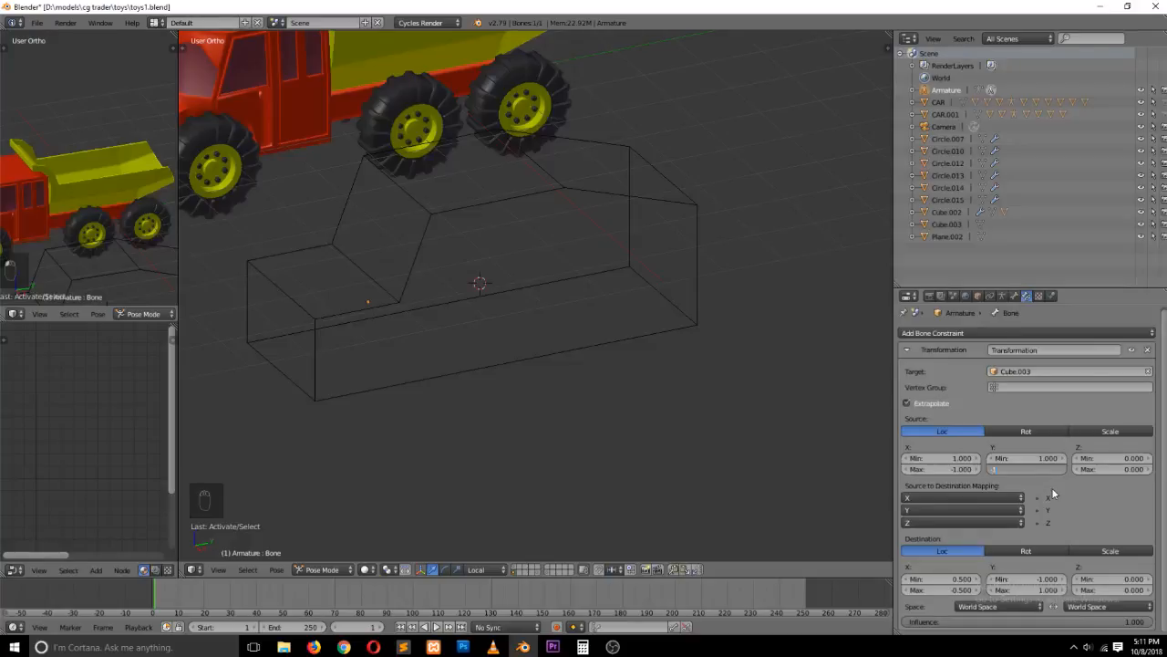
pyautogui.press('Return')
pyautogui.click(580, 271)
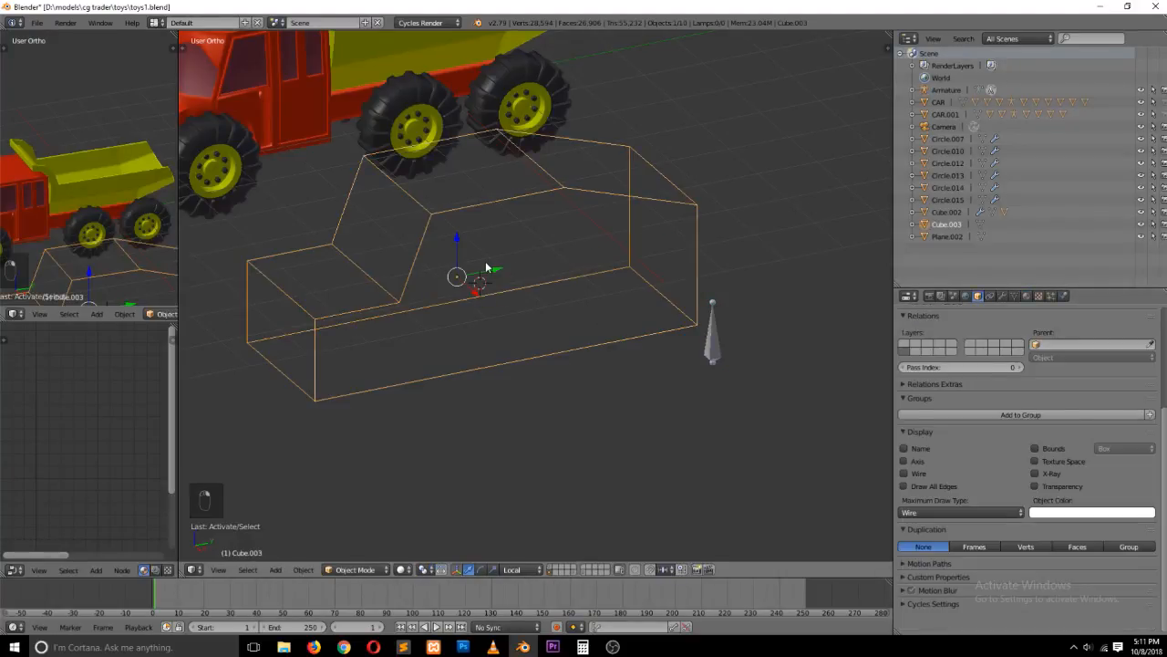
pyautogui.moveTo(486, 267); pyautogui.dragTo(588, 315)
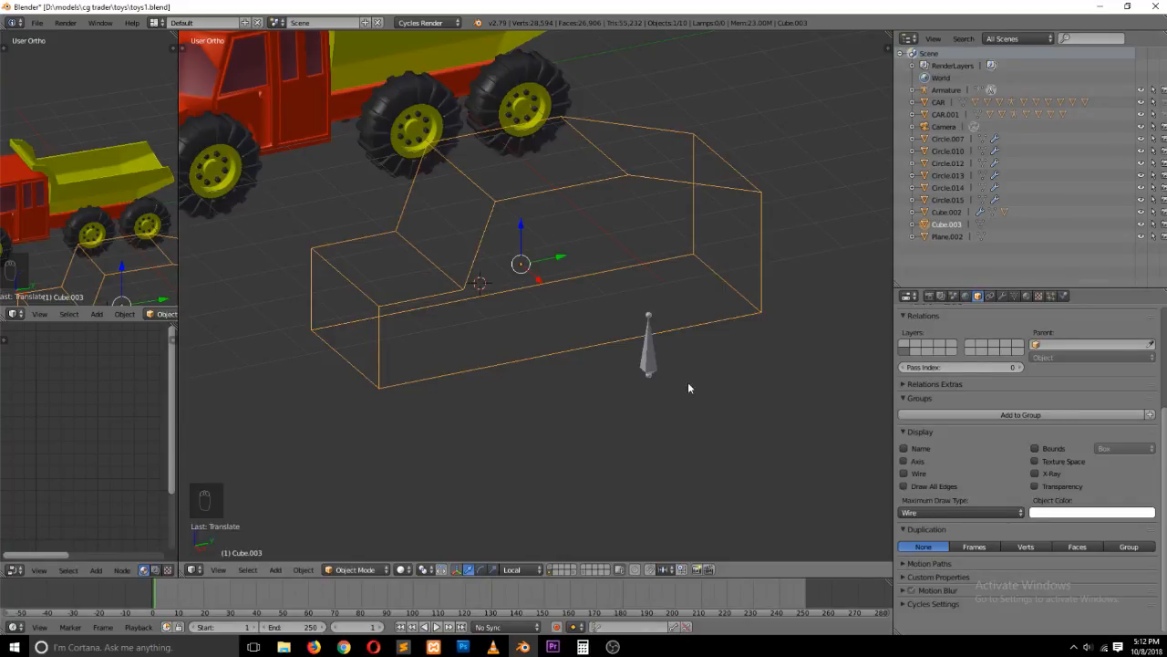
# Delete the Transformation constraint from the armature bone
pyautogui.click(651, 357)
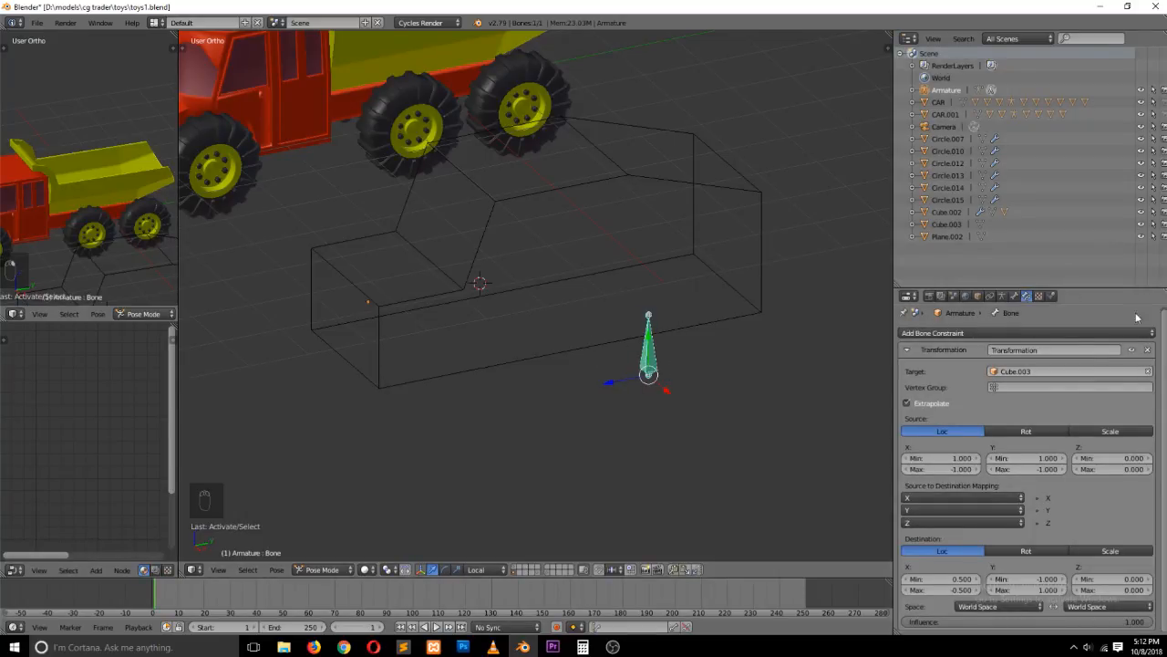
pyautogui.hotkey('alt', 'Tab')
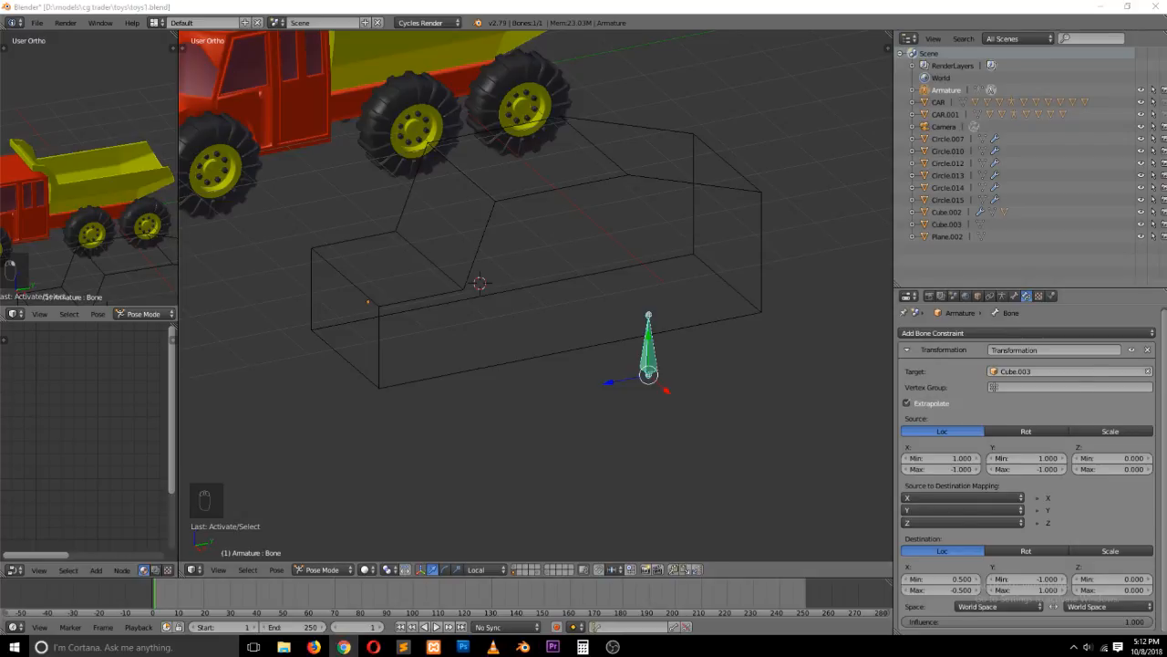
pyautogui.rightClick(462, 239)
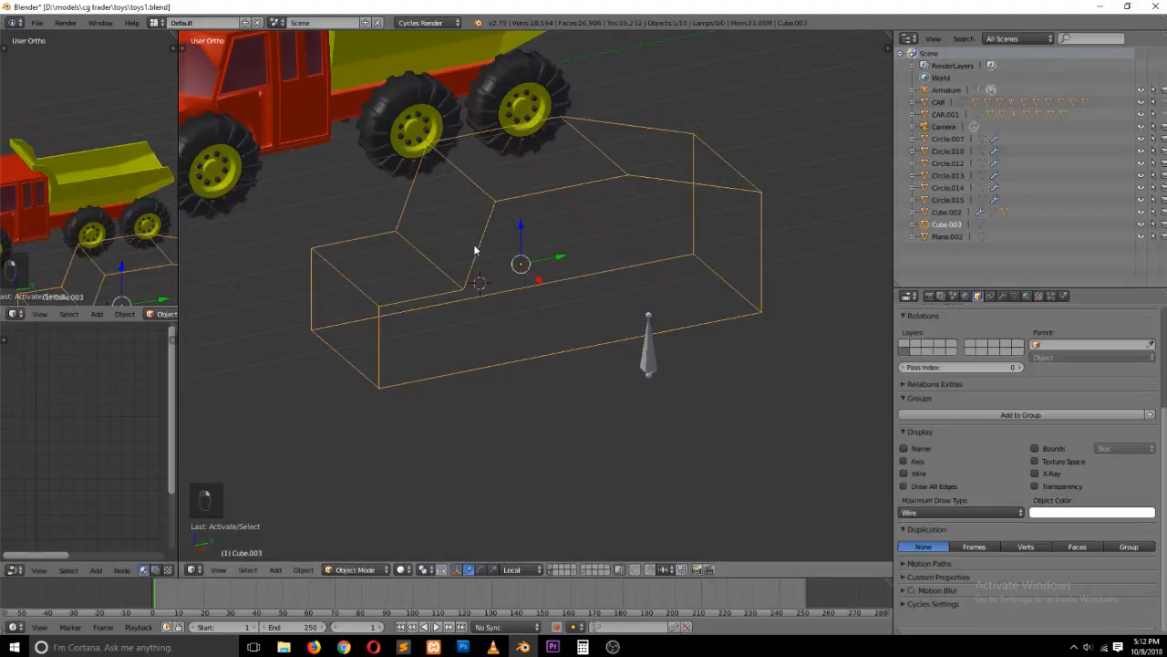
pyautogui.rightClick(661, 357)
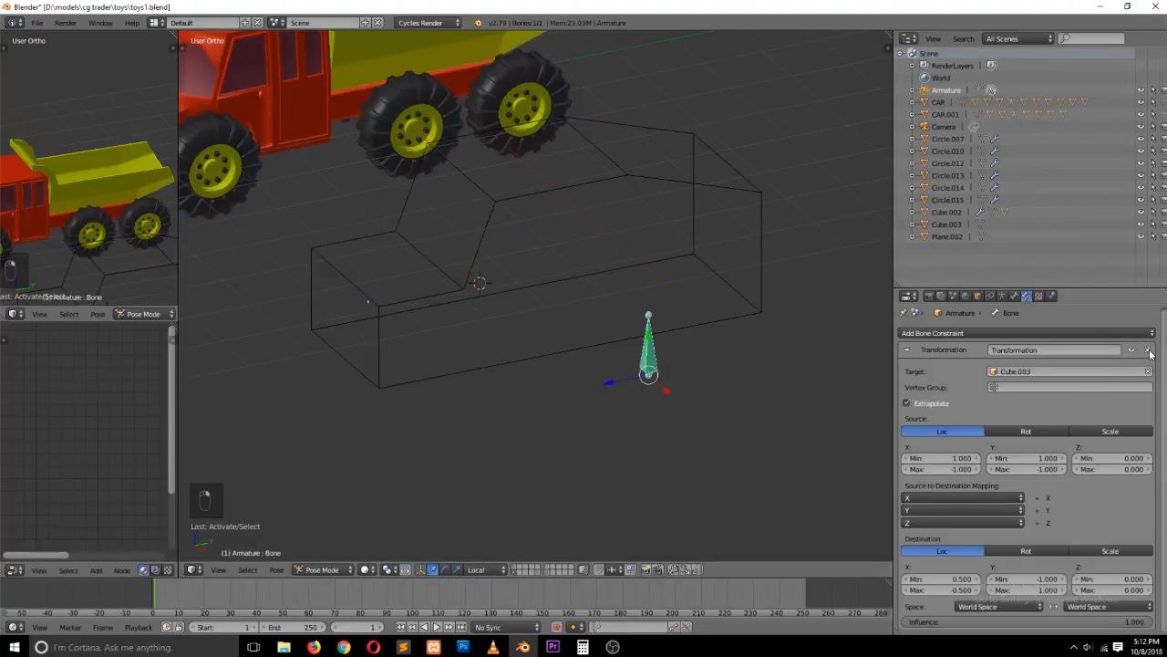
pyautogui.click(1147, 349)
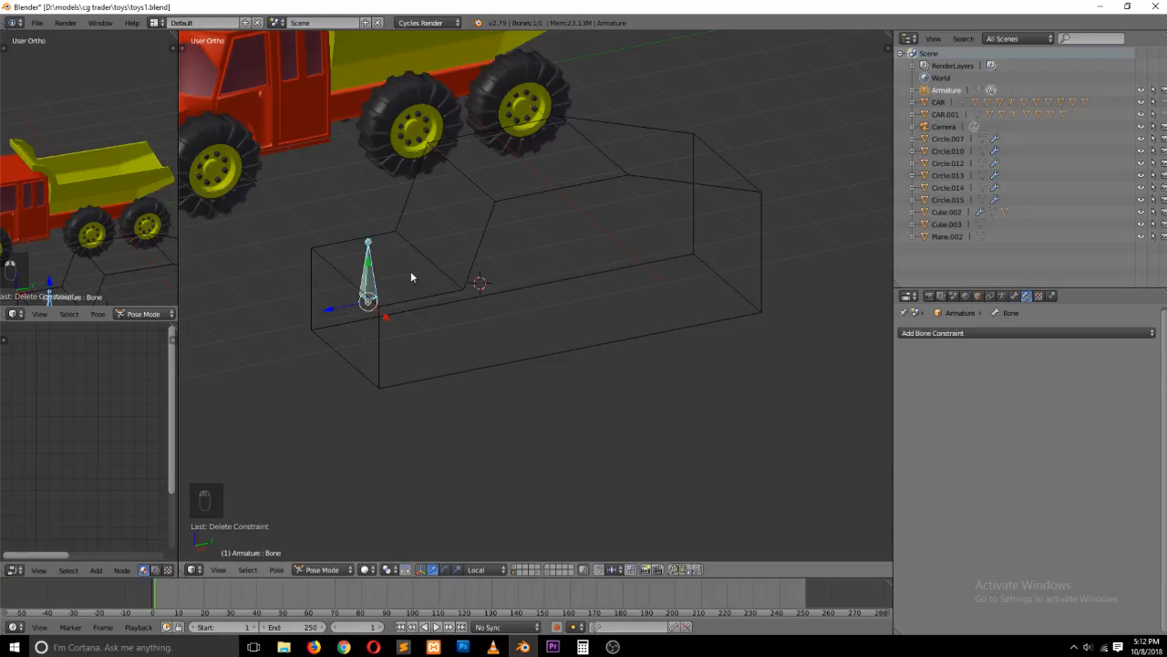
# Add a new Transformation constraint to the bone and target it at the wireframe box Cube.003
pyautogui.rightClick(476, 251)
pyautogui.rightClick(356, 283)
pyautogui.click(1120, 332)
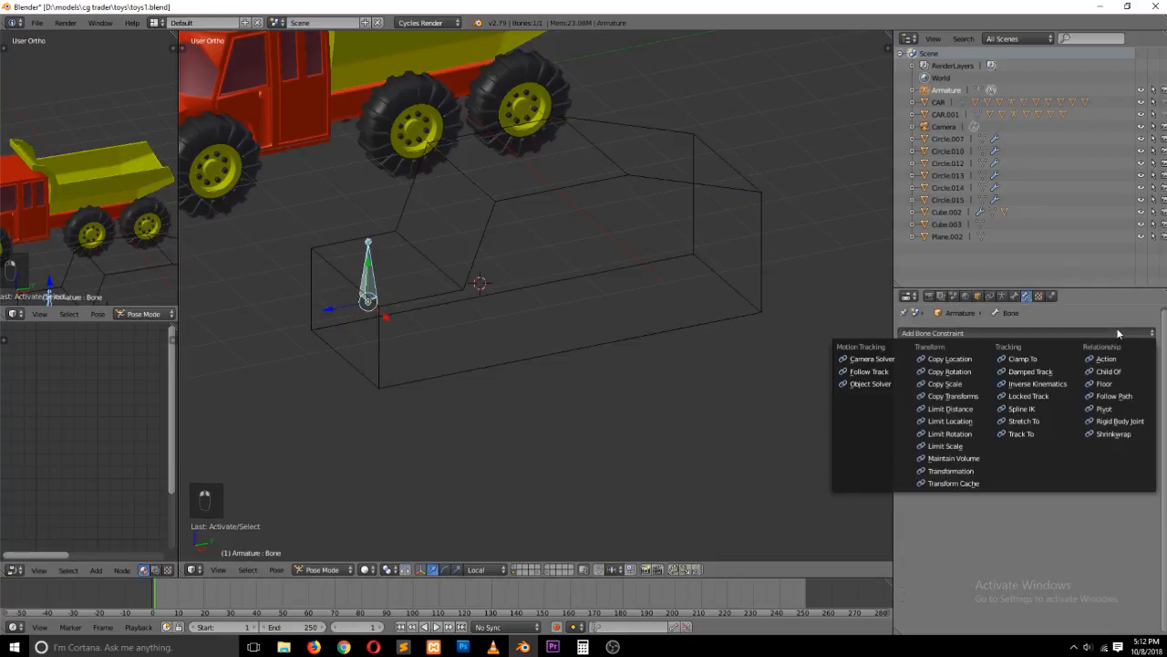
pyautogui.click(954, 471)
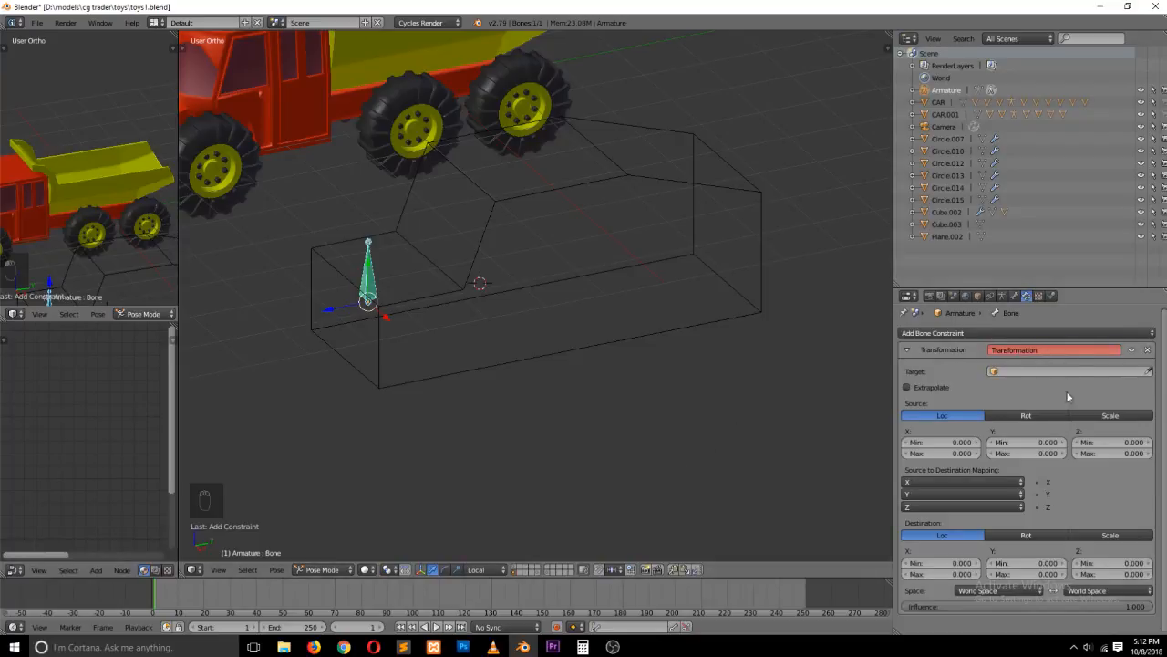
pyautogui.click(1148, 371)
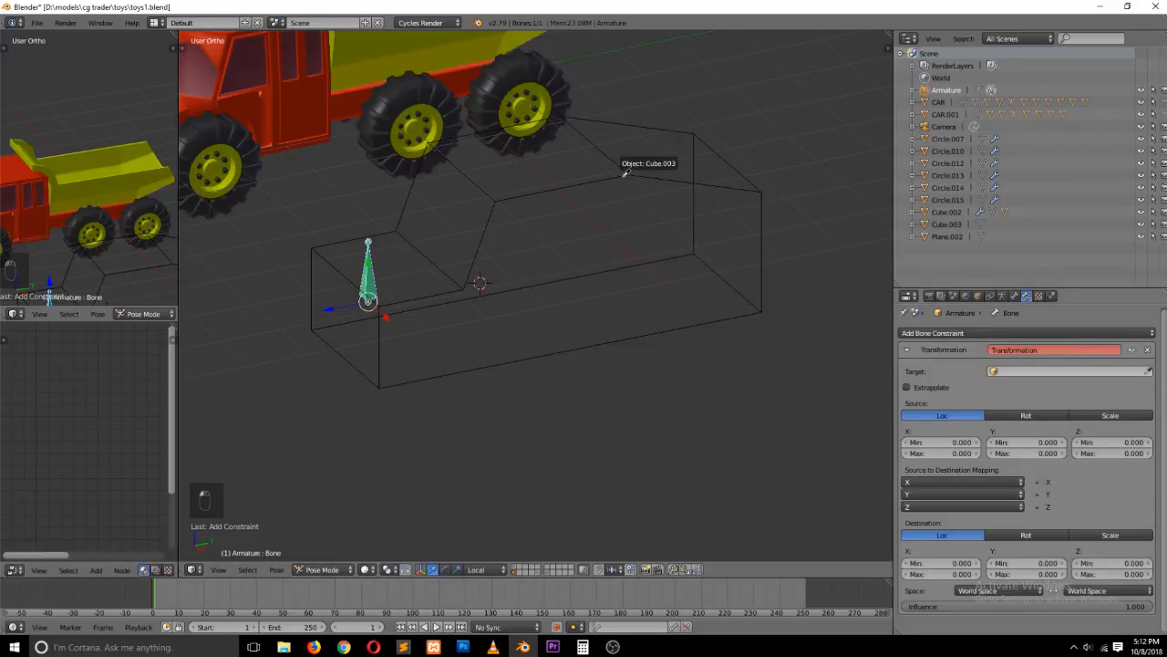
pyautogui.click(617, 162)
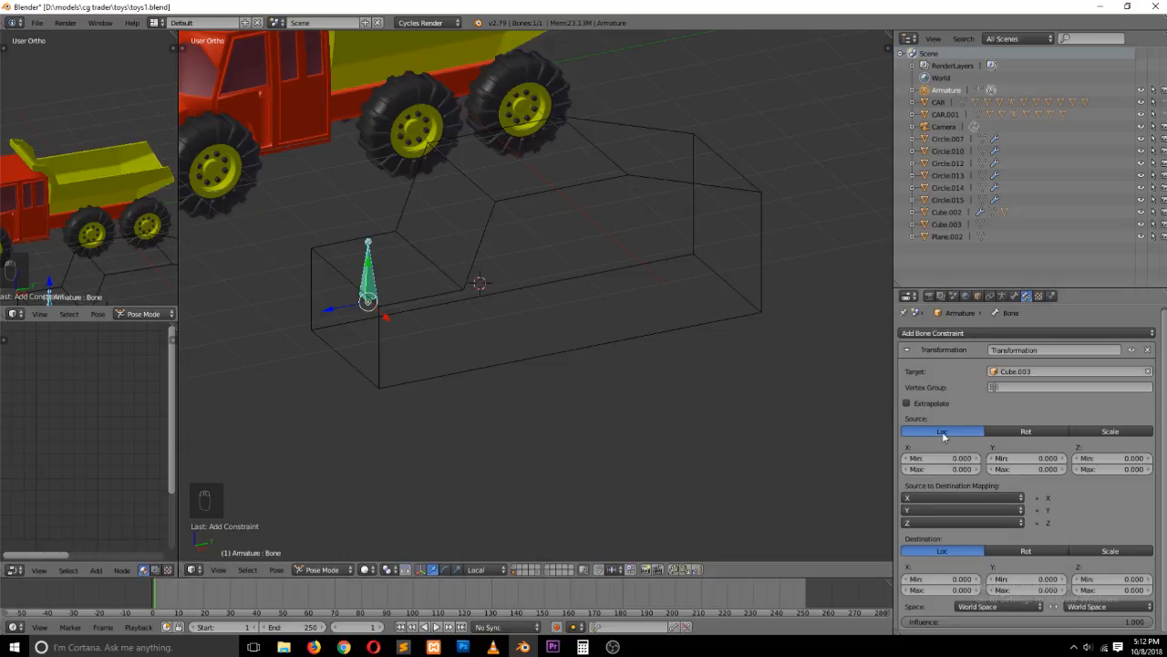
# Switch the constraint's destination from location to rotation, keeping location as the source
pyautogui.rightClick(558, 188)
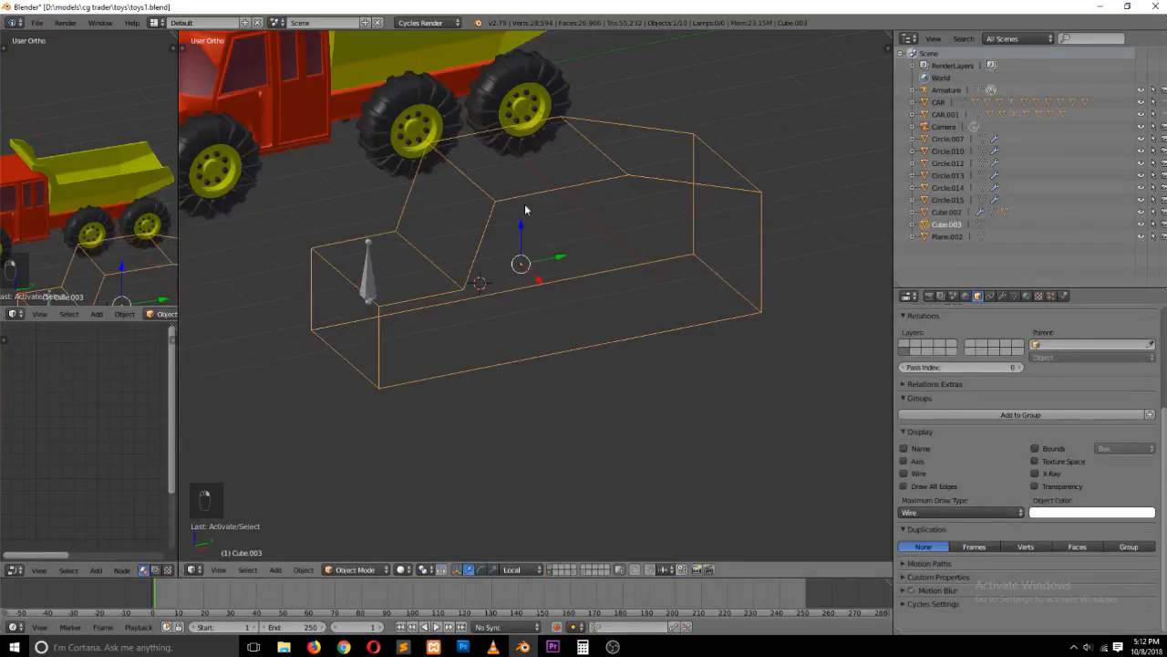
pyautogui.hotkey('ctrl', 'z')
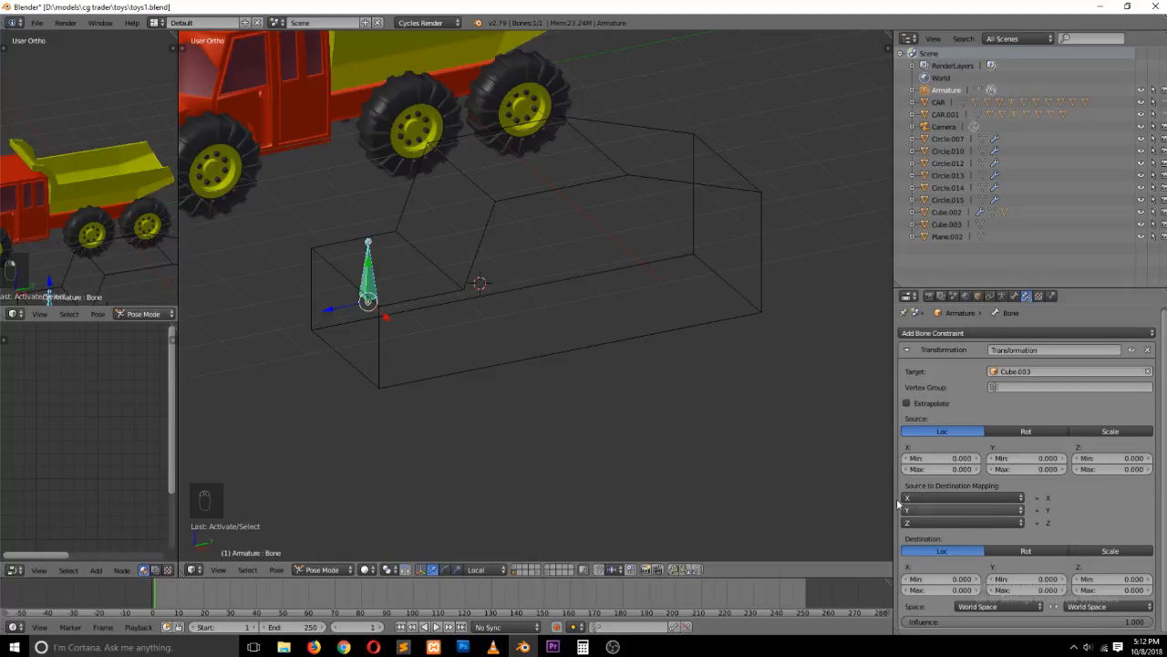
pyautogui.click(1019, 550)
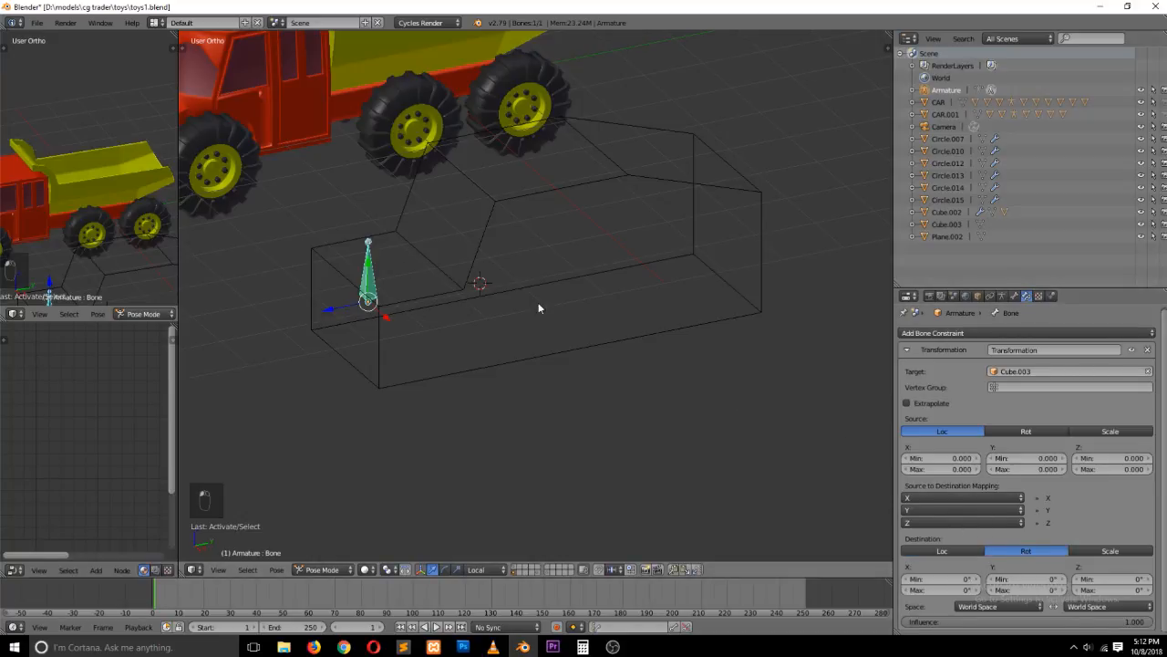
pyautogui.rightClick(582, 182)
pyautogui.rightClick(372, 265)
# Compare the bone's axes in Global and Local transform orientation, ending on Local
pyautogui.scroll(3, 376, 313)
pyautogui.keyDown('shift'); pyautogui.moveTo(377, 313); pyautogui.dragTo(515, 318, button='middle'); pyautogui.keyUp('shift')
pyautogui.scroll(1, 373, 327)
pyautogui.scroll(1, 373, 330)
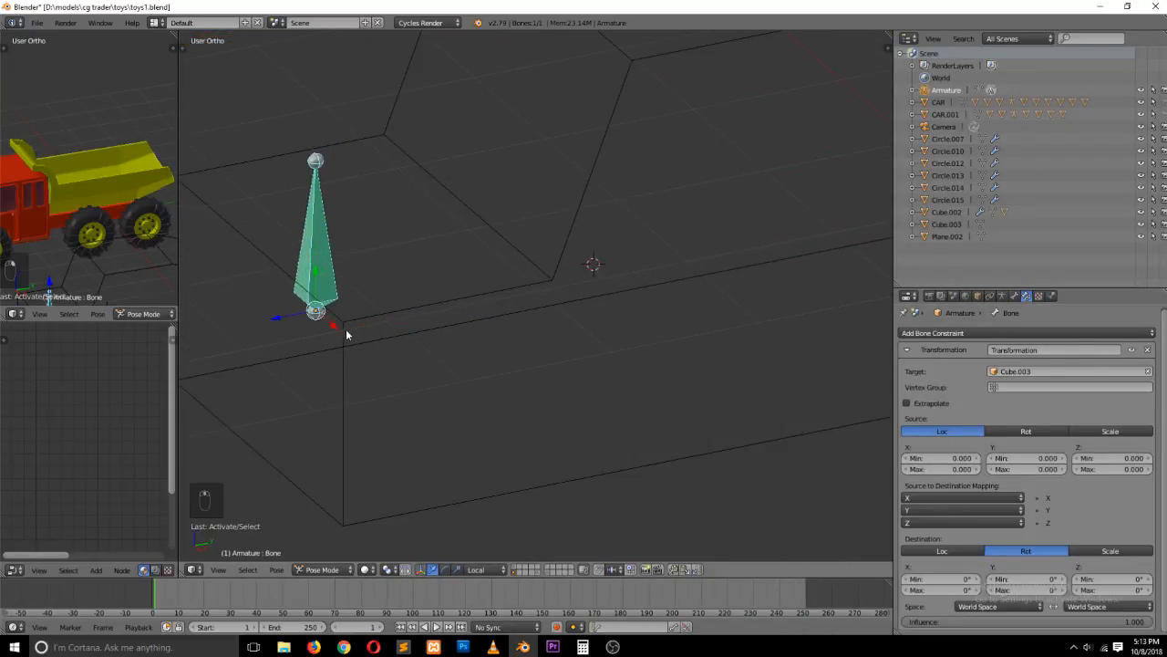
pyautogui.click(481, 569)
pyautogui.click(483, 546)
pyautogui.click(478, 565)
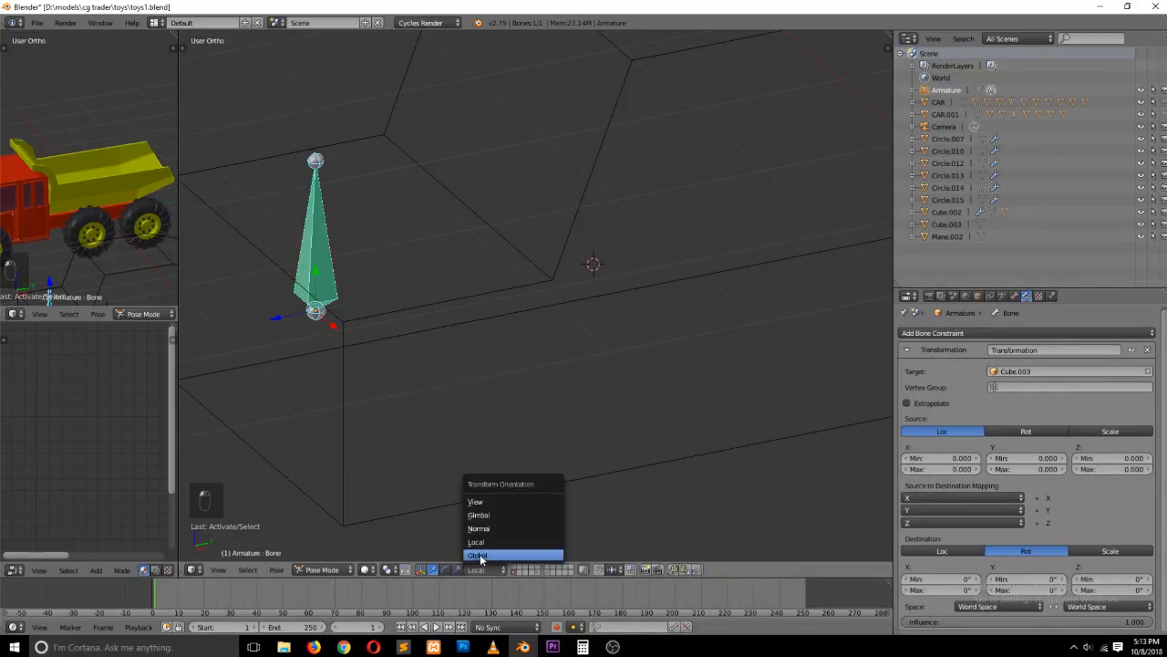
pyautogui.click(480, 553)
pyautogui.click(498, 568)
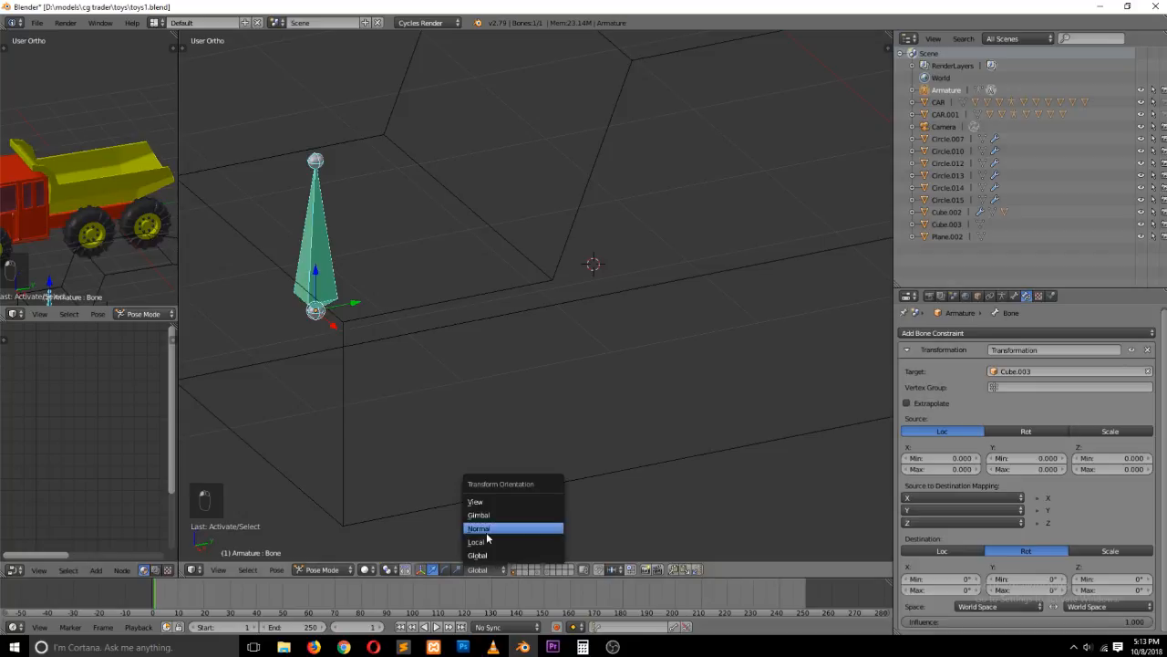
pyautogui.click(479, 543)
# Move the wireframe box backward along its local Y axis and reselect the bone
pyautogui.scroll(-3, 436, 398)
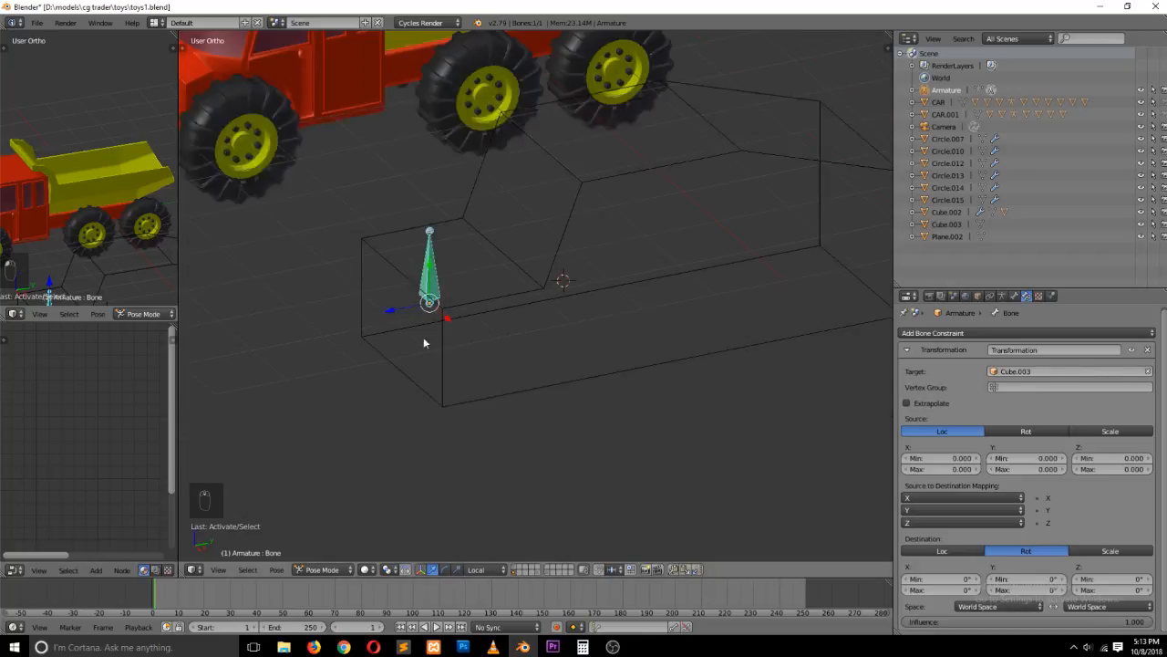
pyautogui.scroll(1, 415, 321)
pyautogui.rightClick(587, 186)
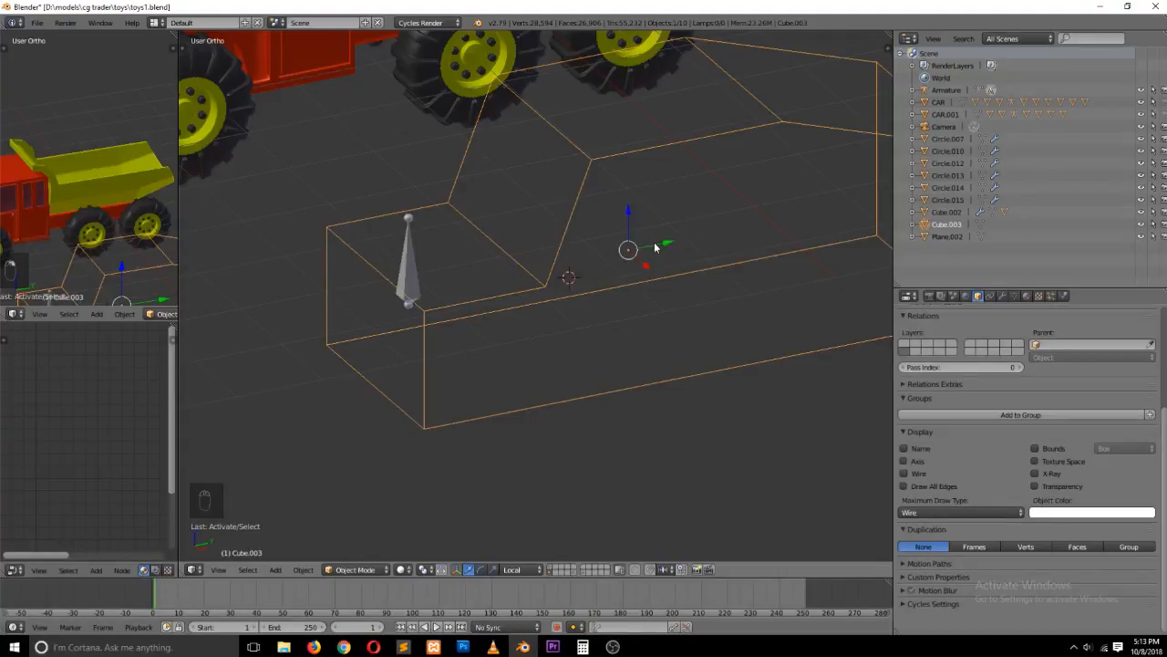
pyautogui.moveTo(654, 249); pyautogui.dragTo(559, 273)
pyautogui.rightClick(422, 288)
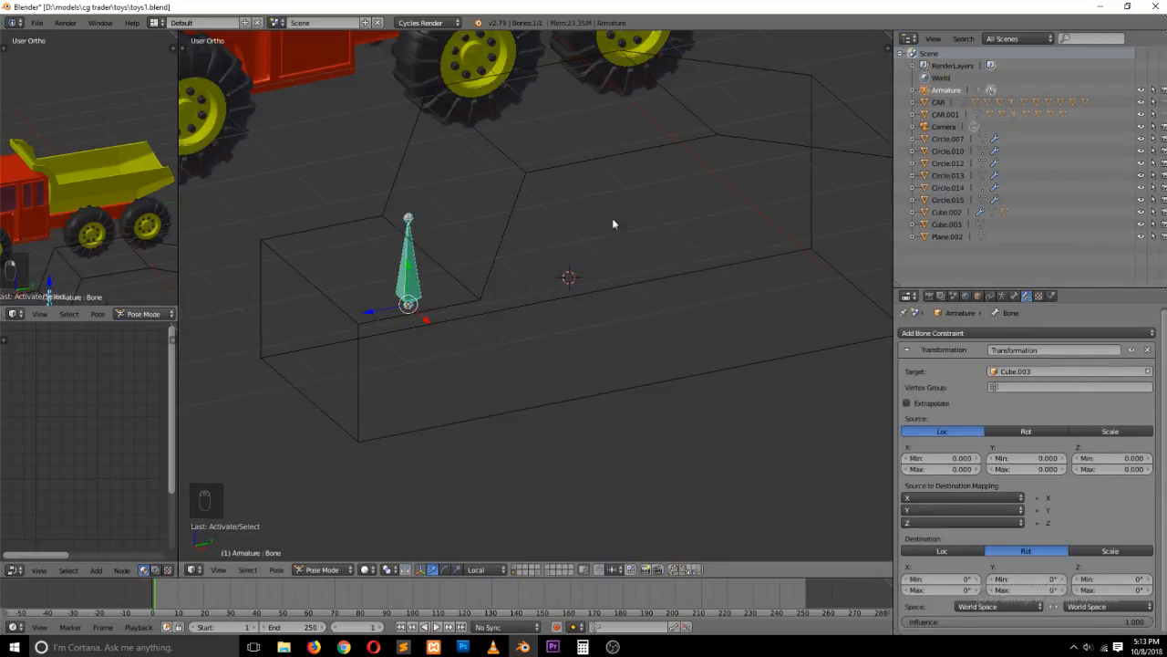
# Try rotating the bone about the global X axis
pyautogui.press('r')
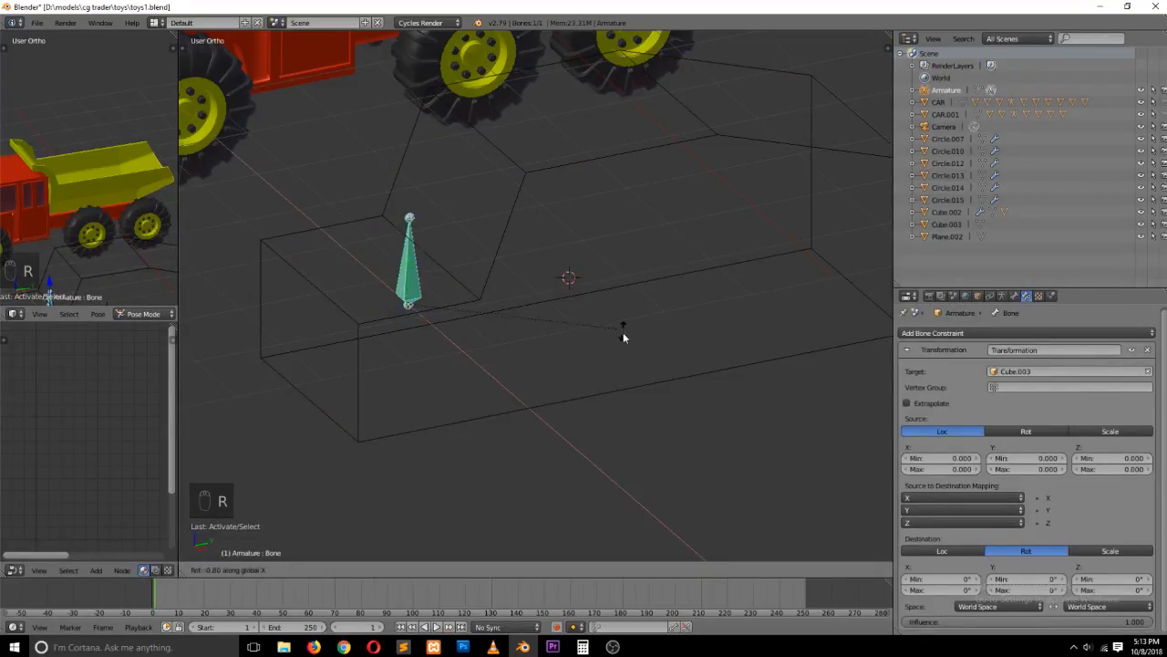
pyautogui.press('x')
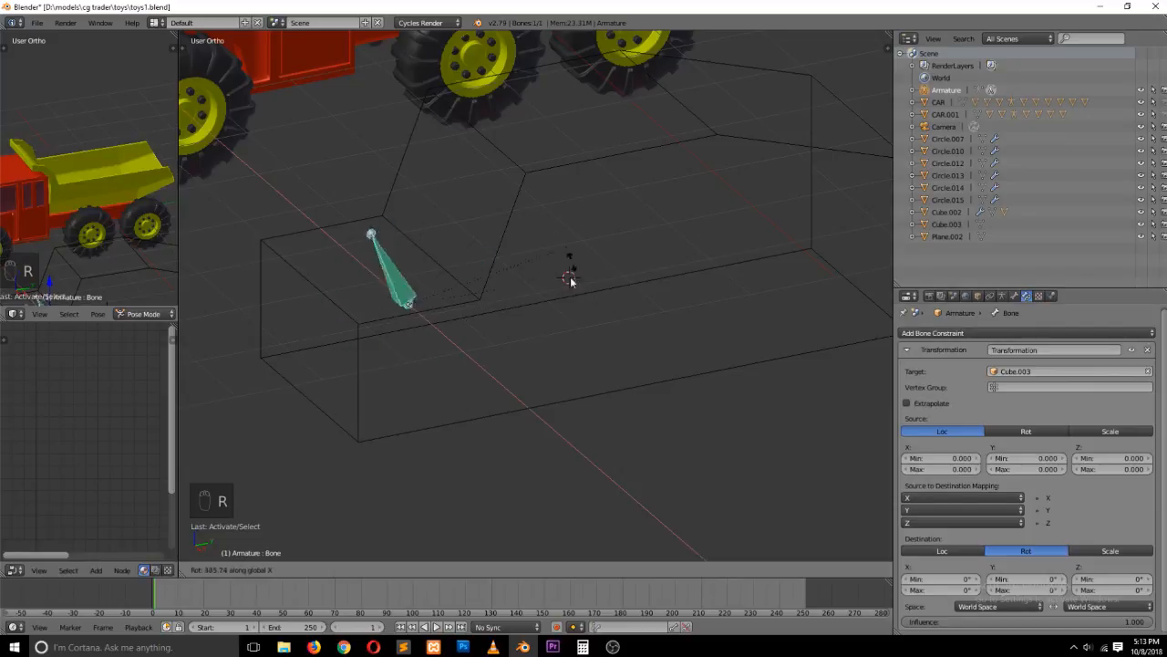
pyautogui.rightClick(374, 285)
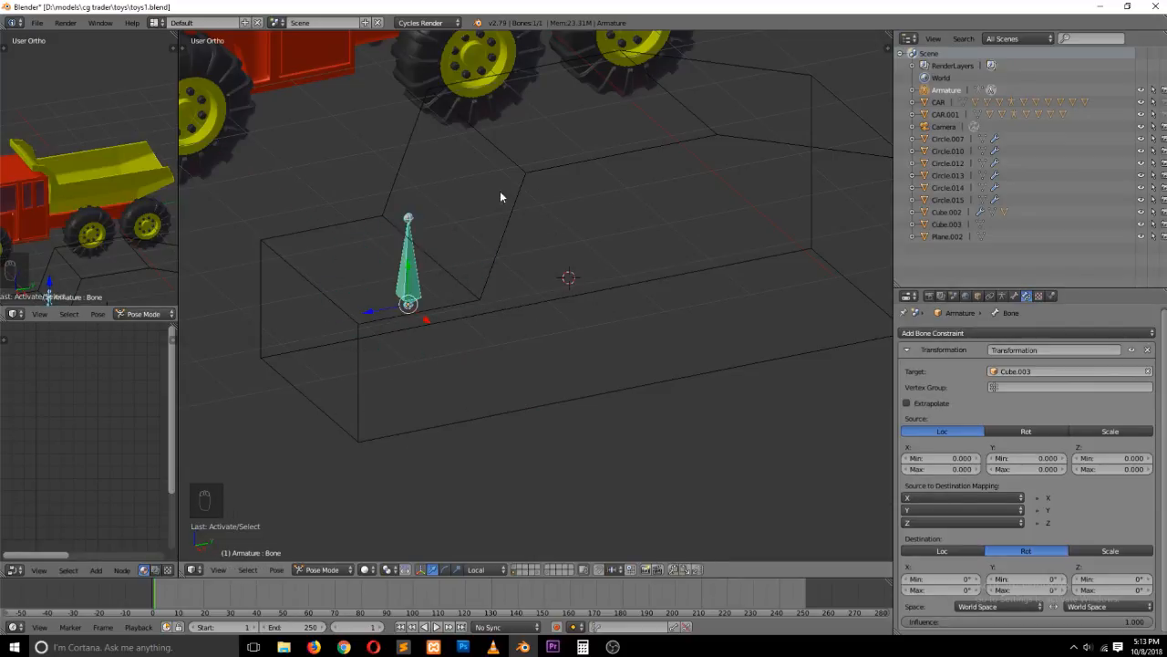
pyautogui.rightClick(523, 189)
pyautogui.rightClick(419, 278)
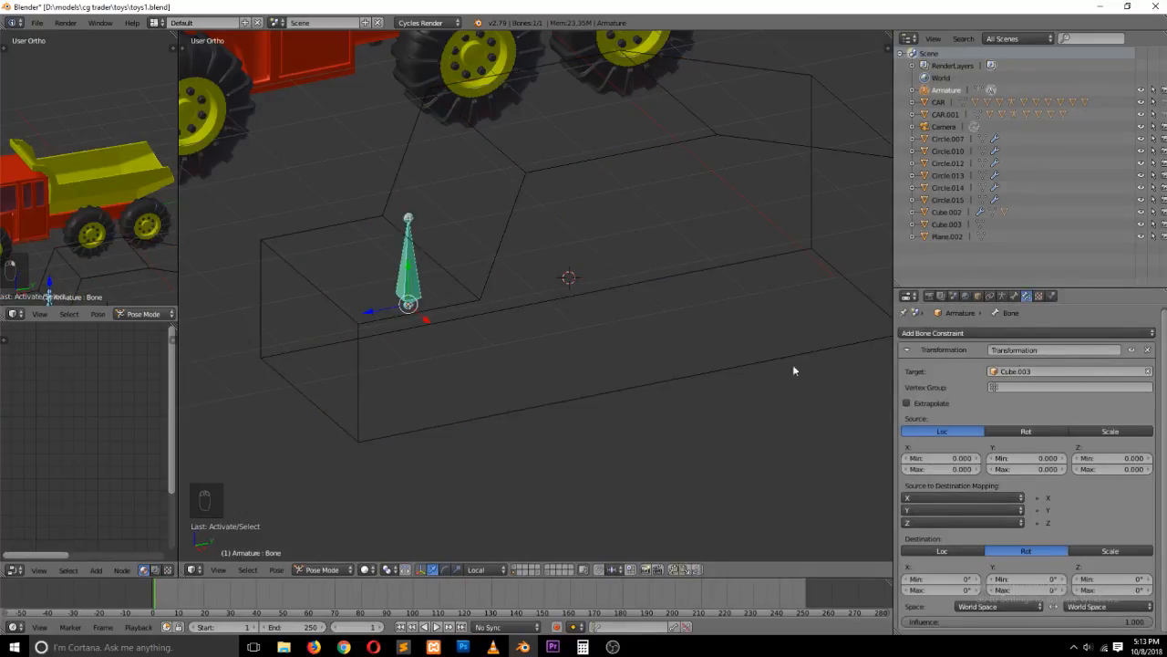
# Set the constraint's source location X range to Min 1 and Max -1
pyautogui.click(952, 457)
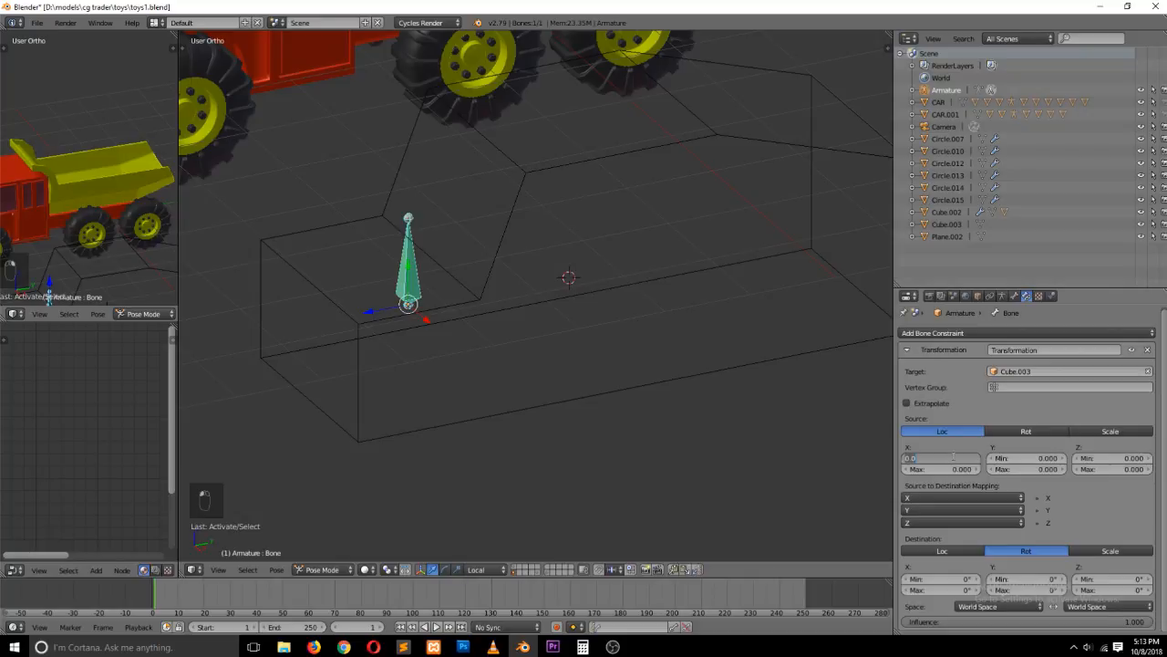
pyautogui.write('1')
pyautogui.click(955, 469)
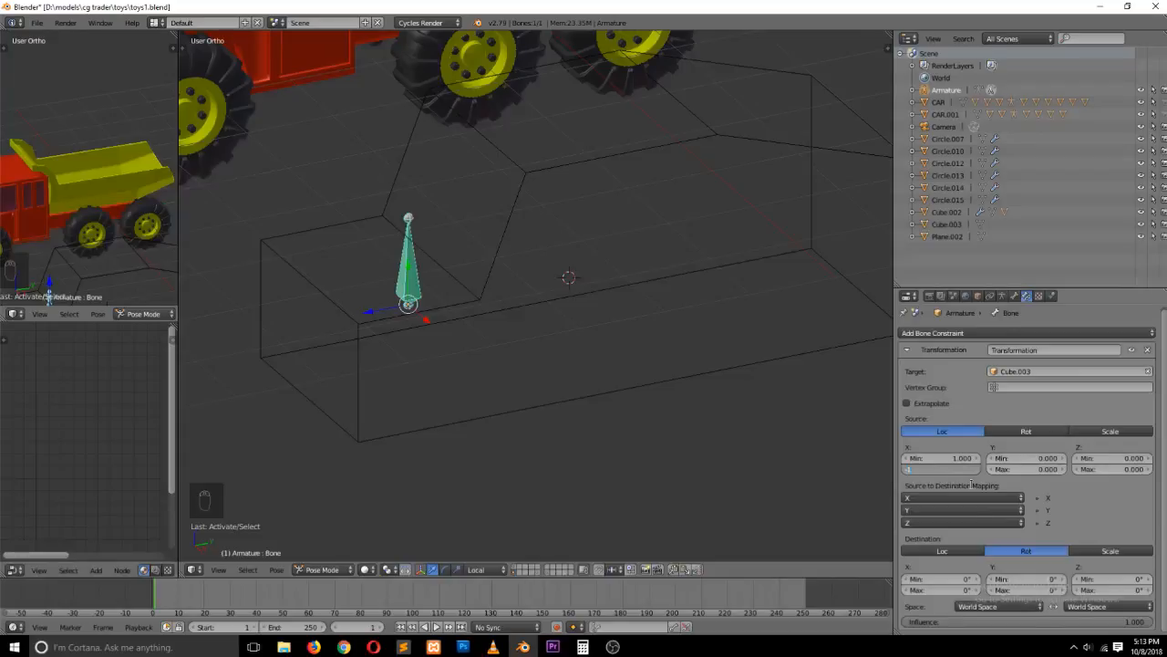
pyautogui.press('Return')
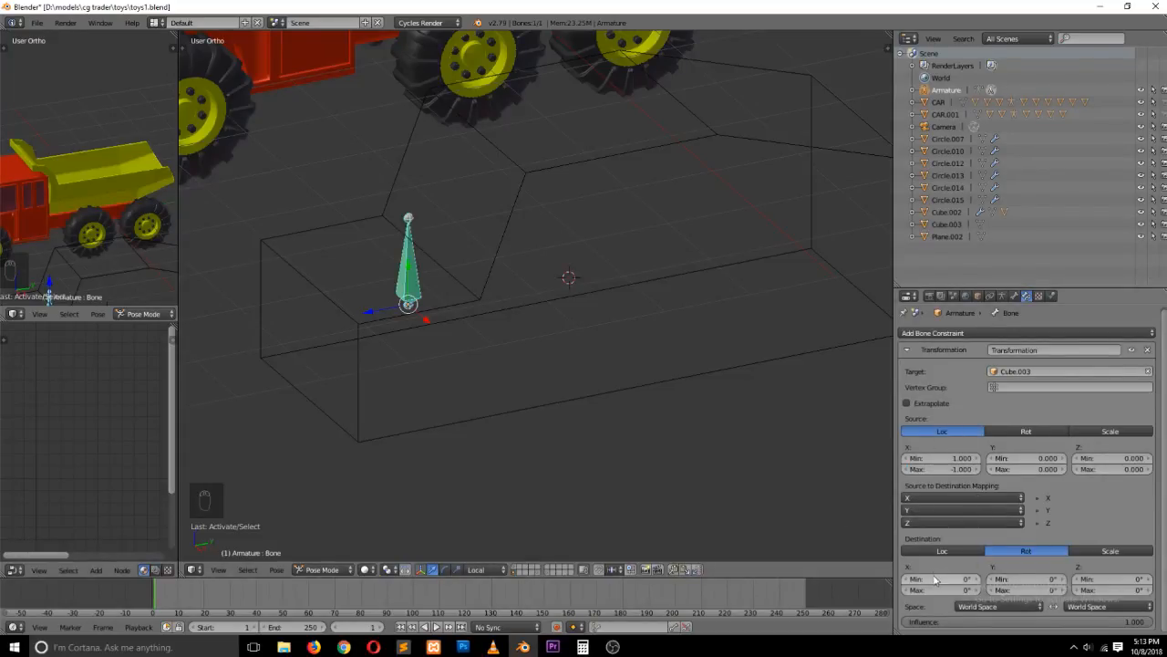
# Enable Extrapolate and set the constraint's destination rotation X range to Min -360° and Max 360°
pyautogui.moveTo(954, 580); pyautogui.dragTo(968, 580)
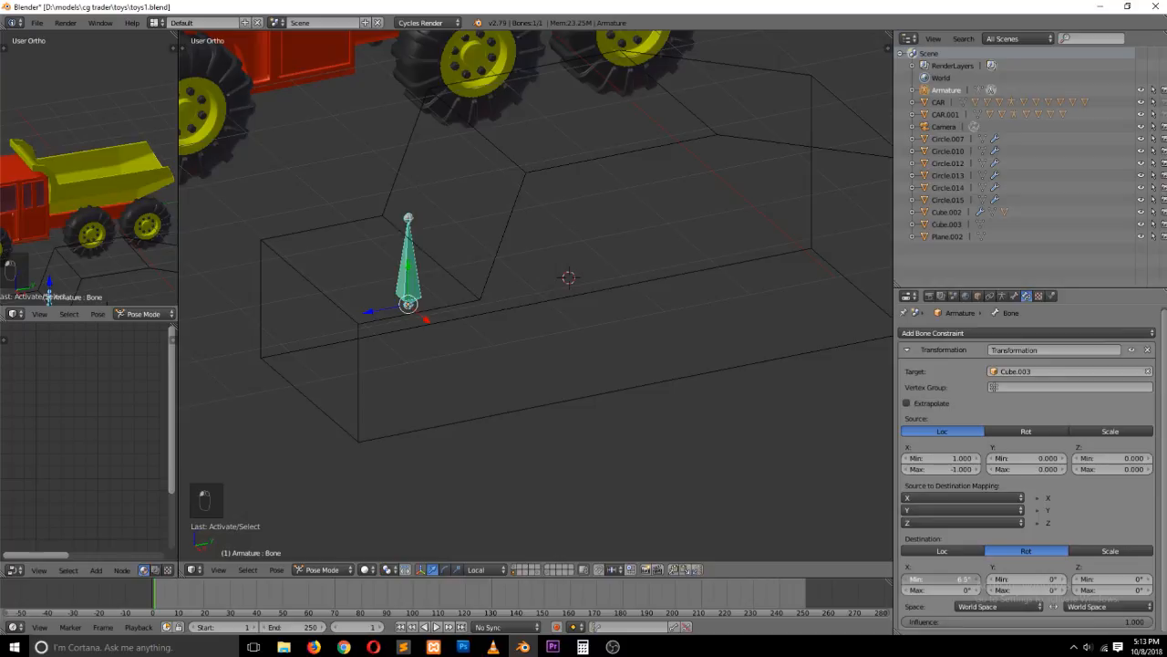
pyautogui.hotkey('ctrl', 'z')
pyautogui.moveTo(955, 579); pyautogui.dragTo(976, 592)
pyautogui.click(958, 577)
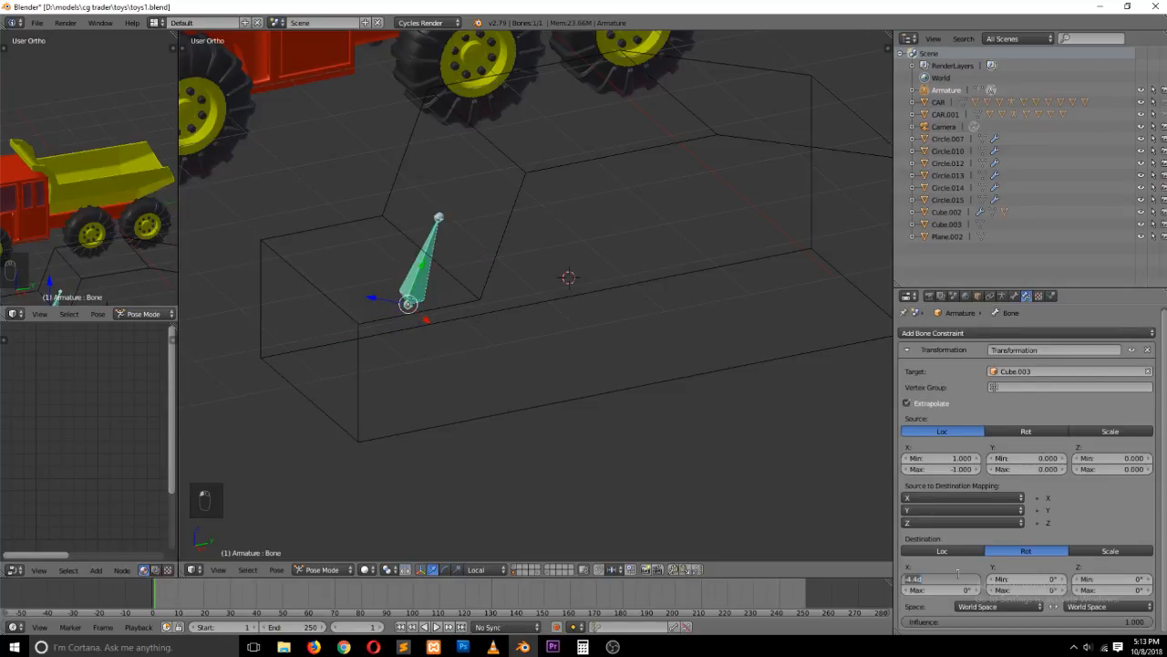
pyautogui.press('BackSpace')
pyautogui.click(873, 546)
pyautogui.click(955, 587)
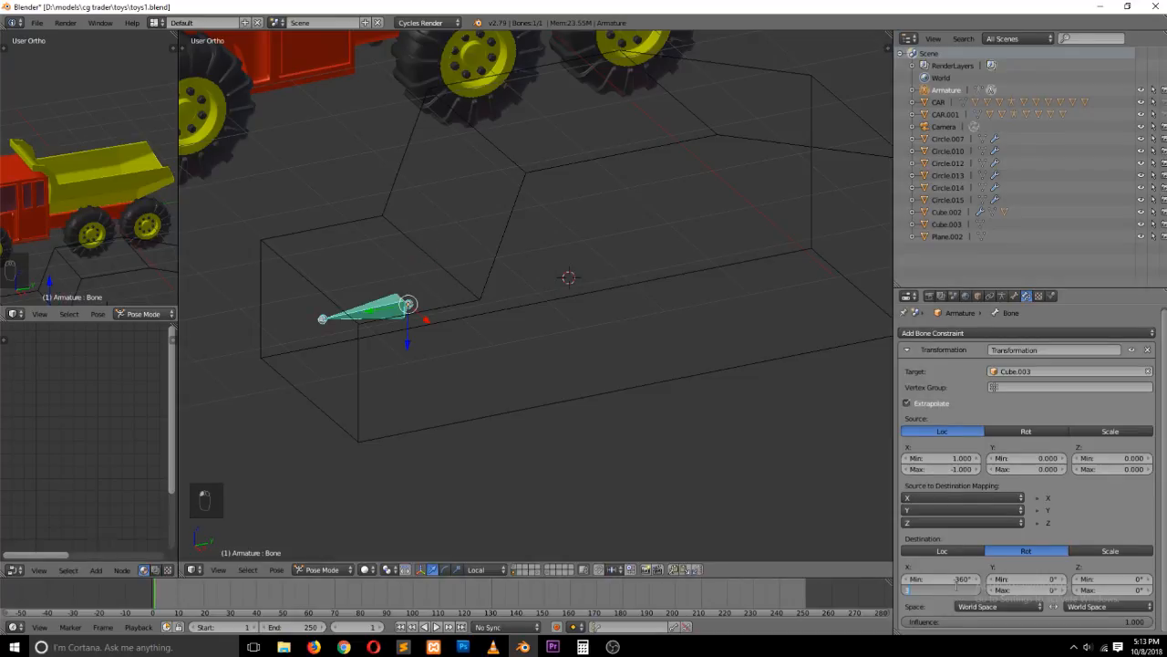
pyautogui.press('Return')
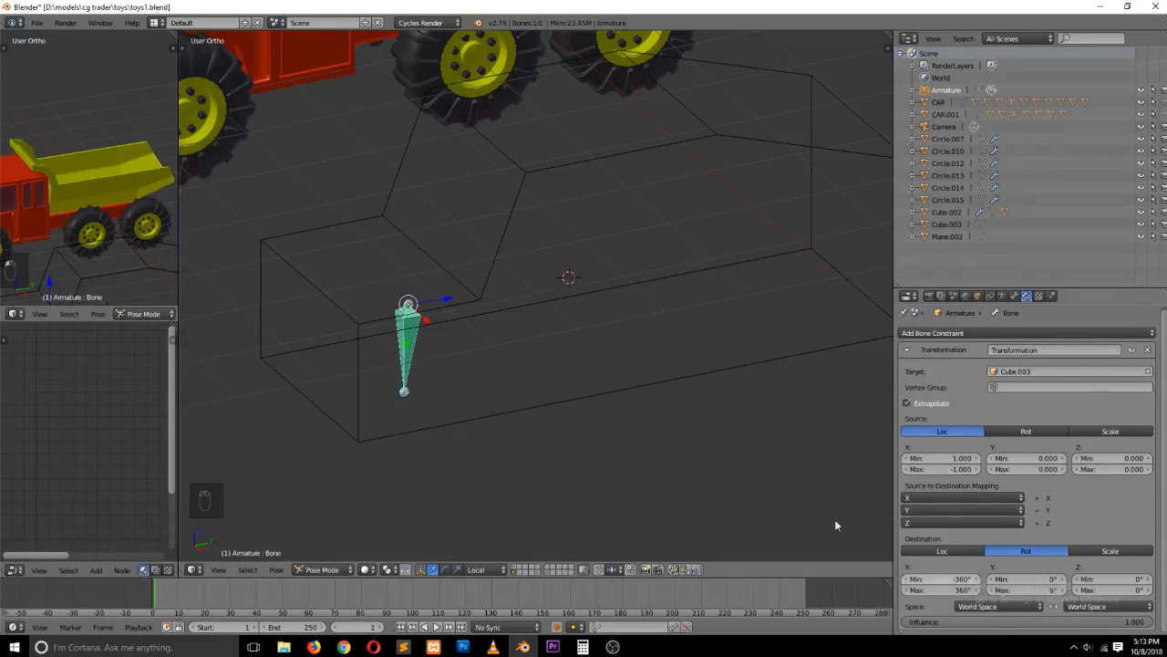
# Move the wireframe box slightly forward along its local Y axis to test the bone's rotation
pyautogui.rightClick(598, 242)
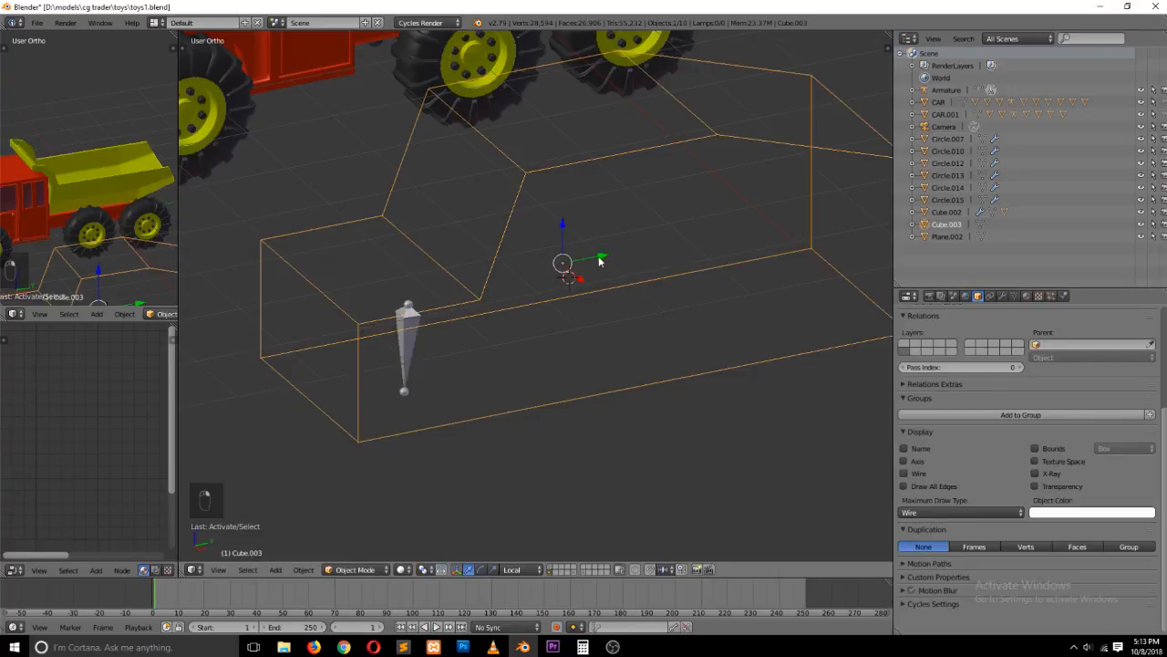
pyautogui.moveTo(599, 262)
pyautogui.mouseDown()
pyautogui.moveTo(617, 261)
pyautogui.moveTo(487, 268)
pyautogui.moveTo(620, 253)
pyautogui.moveTo(602, 272)
pyautogui.moveTo(646, 320)
pyautogui.moveTo(576, 251)
pyautogui.moveTo(623, 302)
pyautogui.moveTo(614, 321)
pyautogui.moveTo(544, 274)
pyautogui.moveTo(630, 390)
pyautogui.moveTo(563, 277)
pyautogui.moveTo(627, 377)
pyautogui.moveTo(596, 327)
pyautogui.mouseUp()
pyautogui.hotkey('ctrl', 'z')
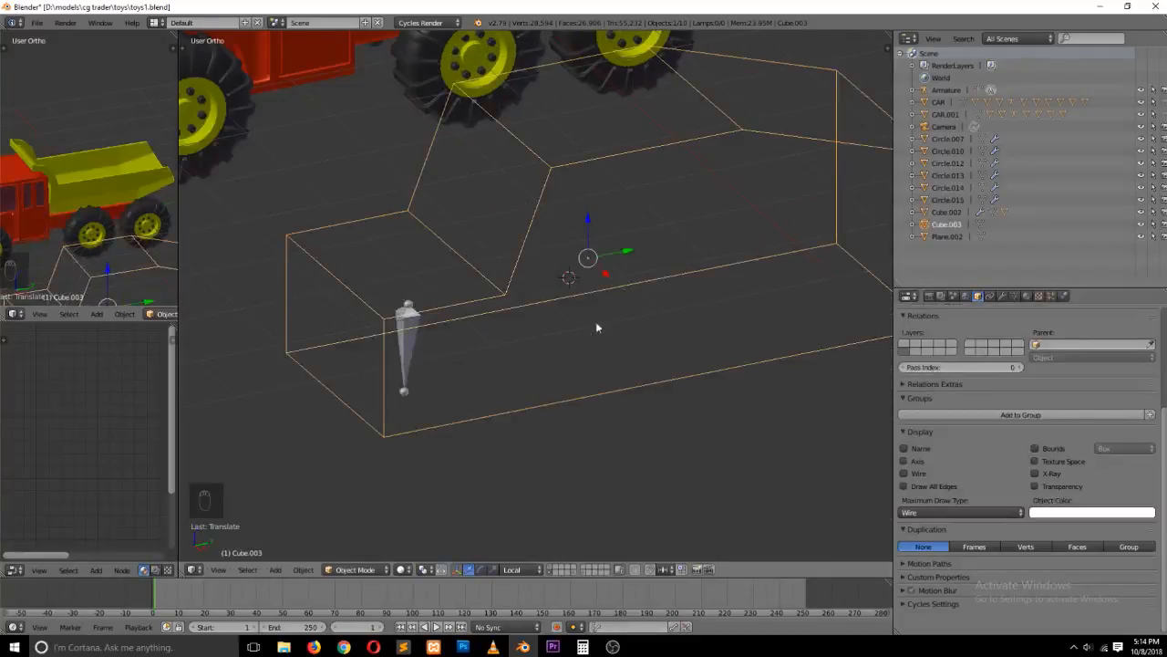
pyautogui.hotkey('ctrl', 'z')
# Try moving the wireframe box along its local X axis to test the bone's rotation, and undo the moves
pyautogui.moveTo(608, 278)
pyautogui.mouseDown()
pyautogui.moveTo(719, 412)
pyautogui.moveTo(599, 301)
pyautogui.moveTo(665, 406)
pyautogui.moveTo(628, 314)
pyautogui.mouseUp()
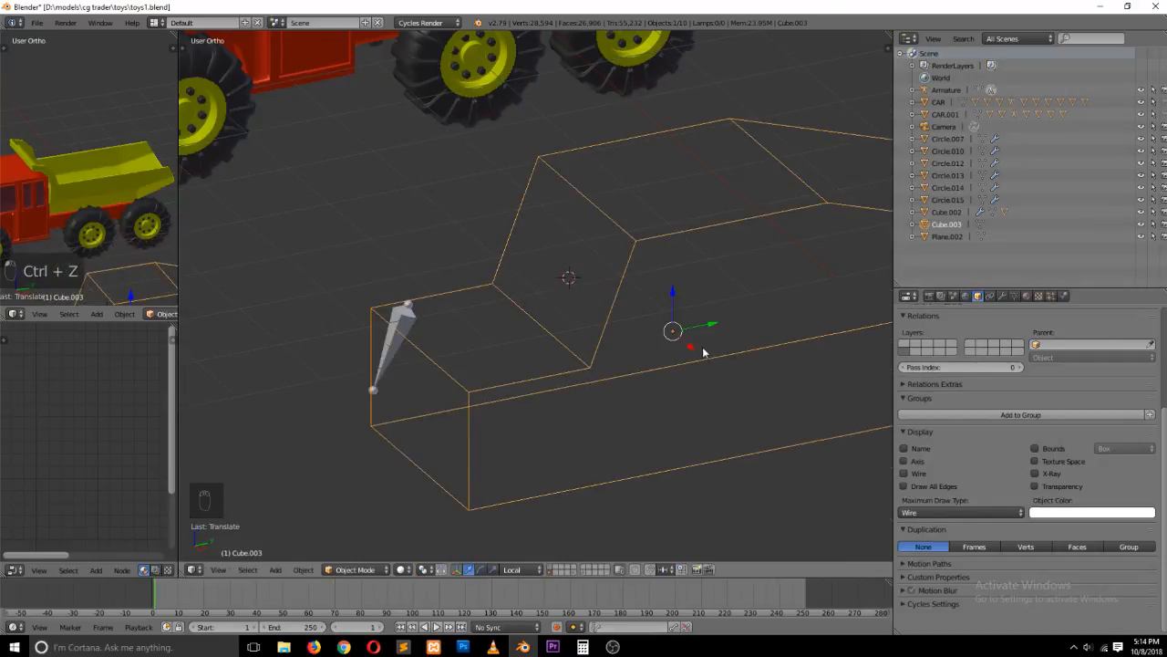
pyautogui.moveTo(696, 348); pyautogui.dragTo(515, 290)
pyautogui.hotkey('ctrl', 'z')
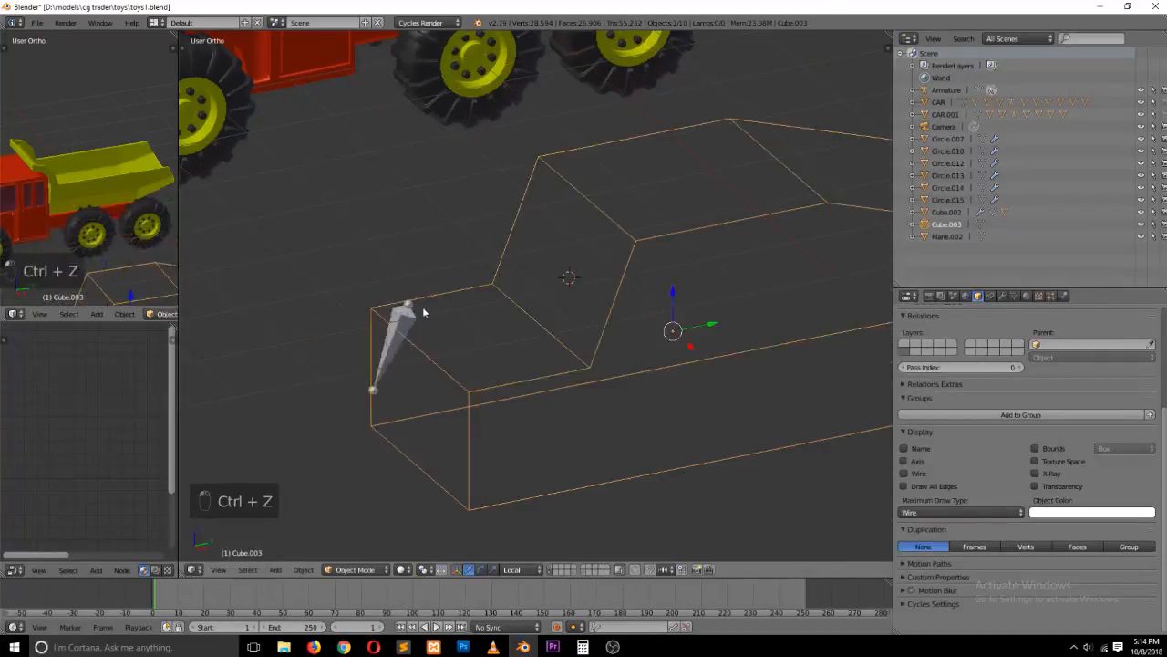
pyautogui.hotkey('ctrl', 'z')
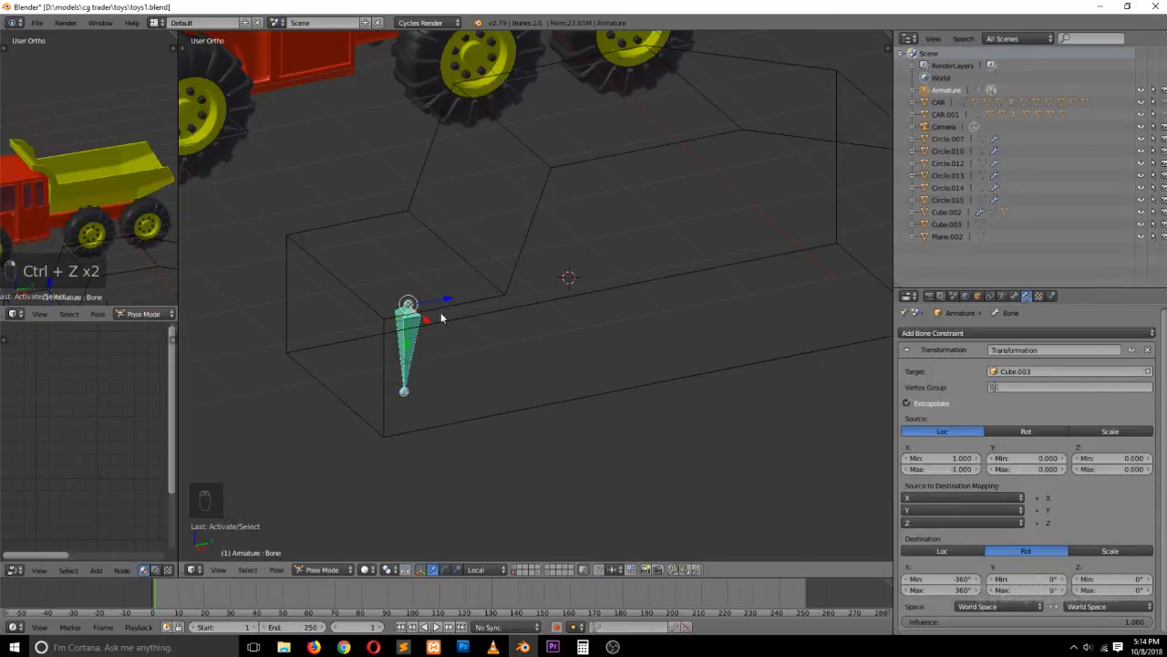
pyautogui.rightClick(521, 251)
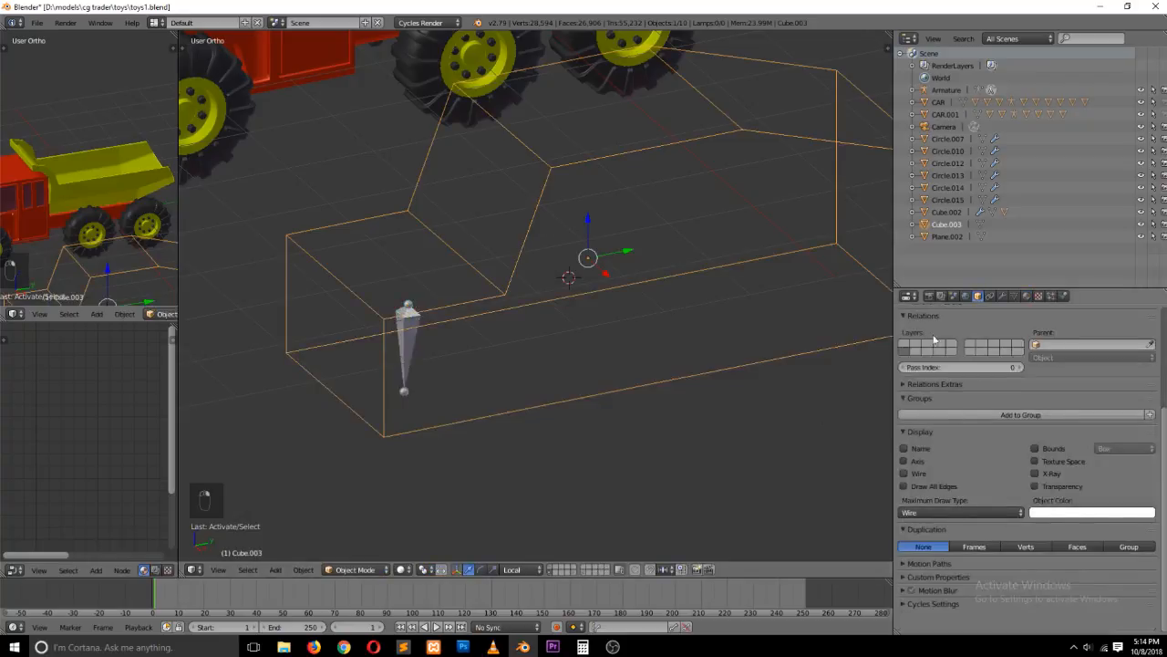
# Select the bone and set its Transformation constraint's source location X range to Min 0 and Max 0
pyautogui.rightClick(404, 353)
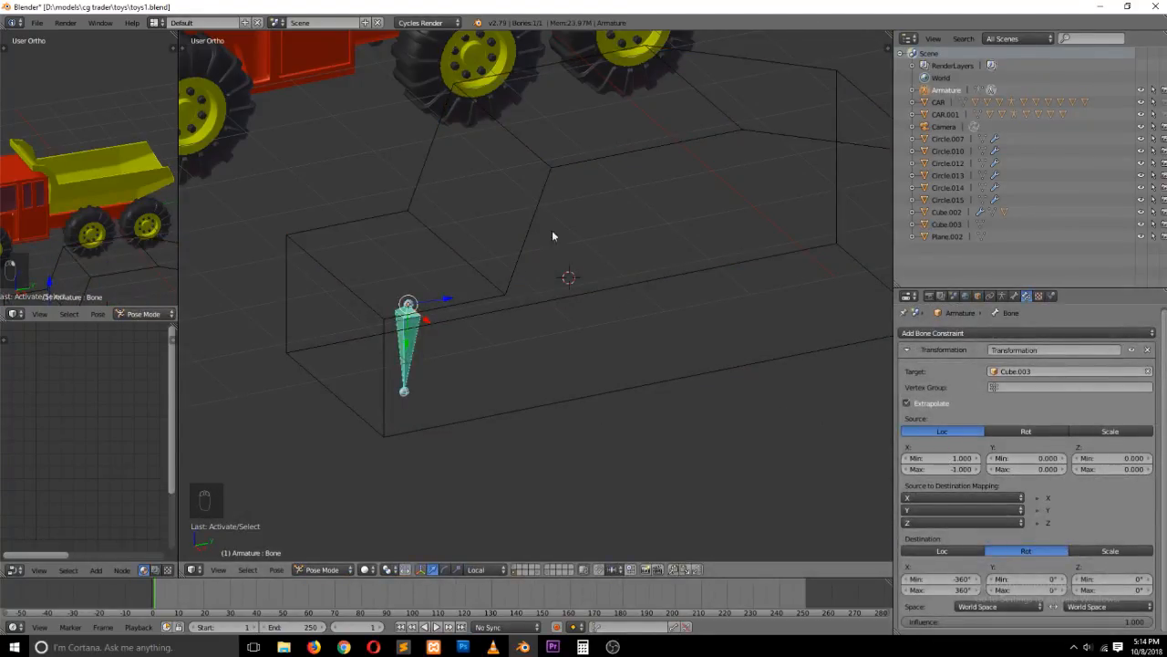
pyautogui.rightClick(551, 189)
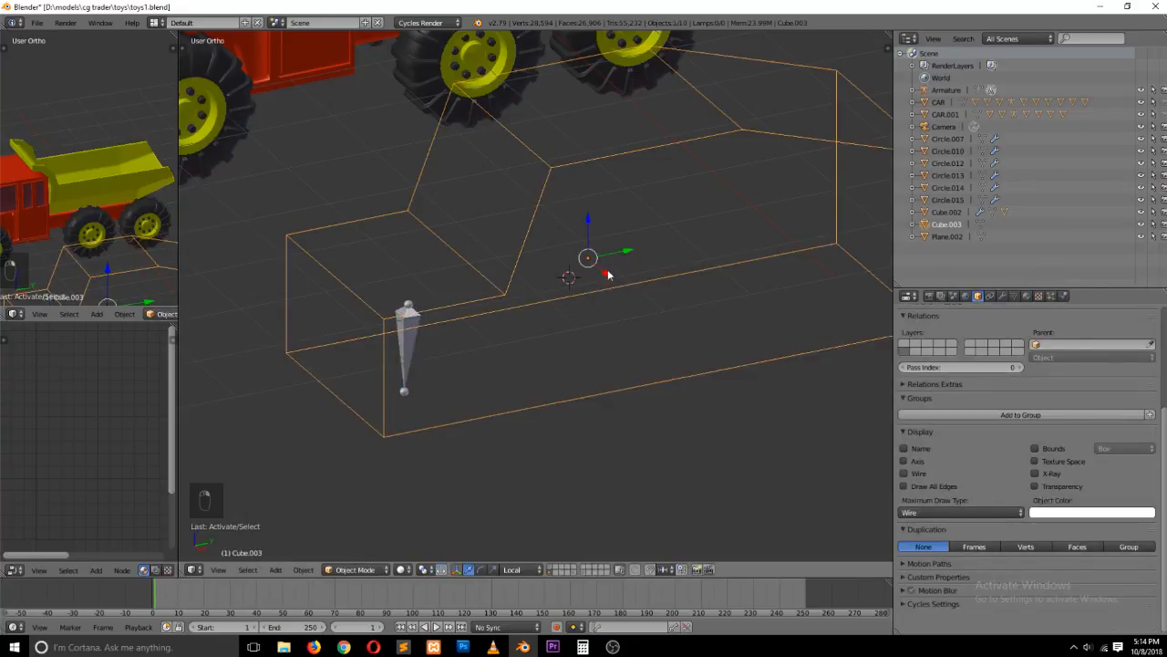
pyautogui.hotkey('ctrl', 'z')
pyautogui.hotkey('ctrl', 'z')
pyautogui.hotkey('ctrl', 'z')
pyautogui.hotkey('ctrl', 'z')
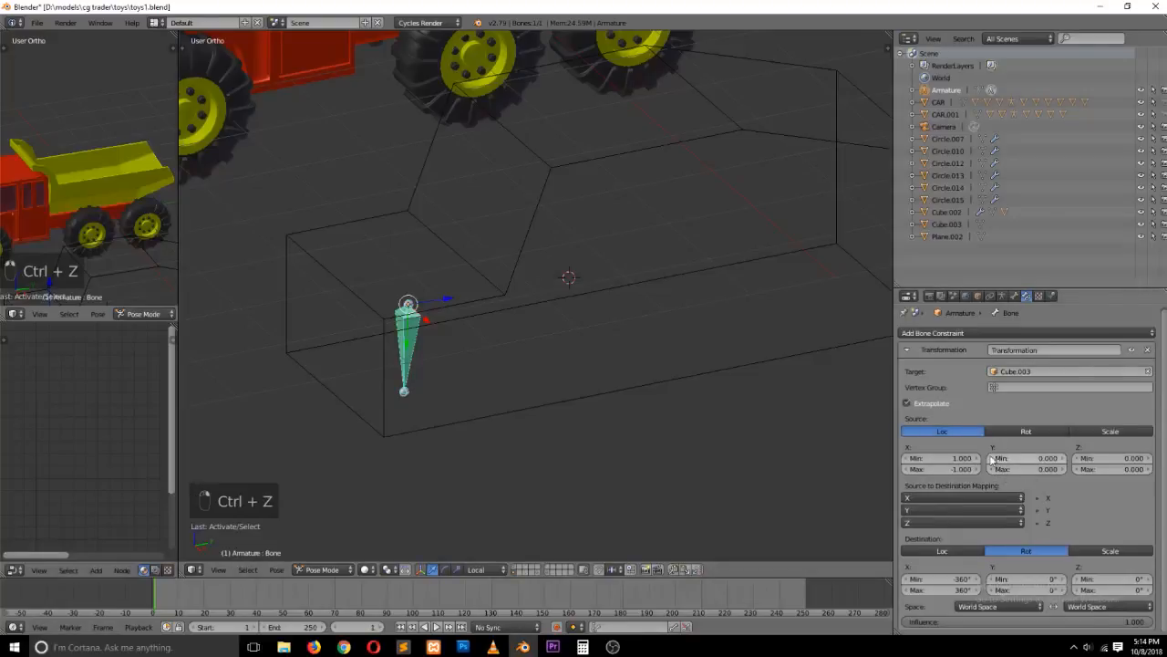
pyautogui.click(965, 459)
pyautogui.write('-')
pyautogui.press('Return')
pyautogui.click(966, 468)
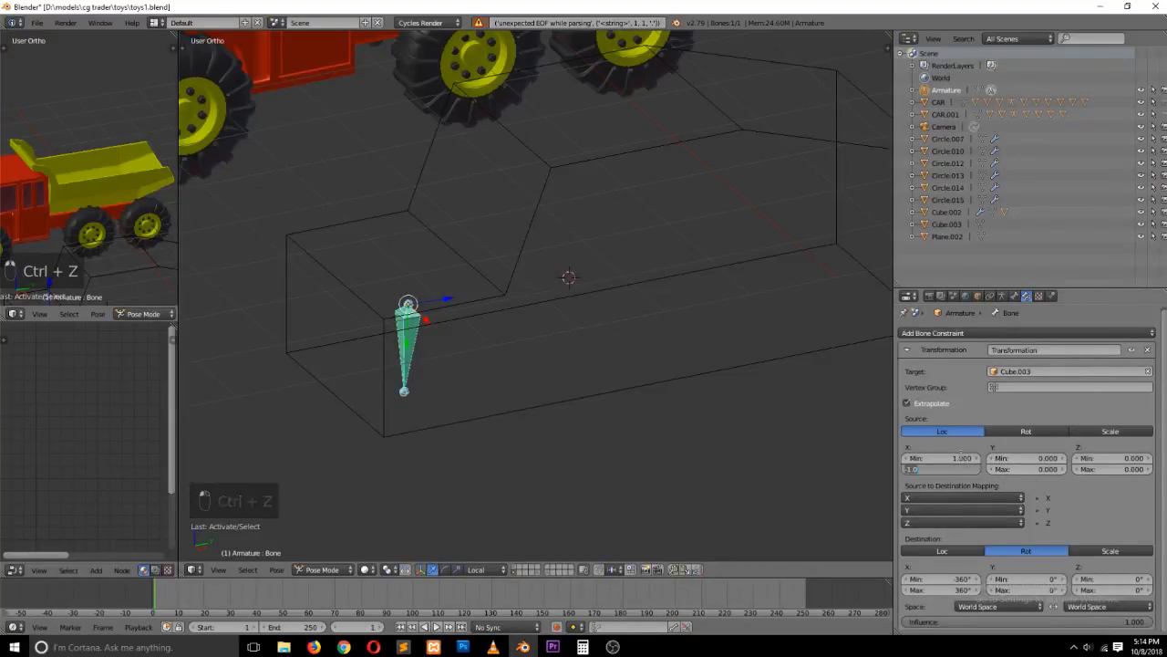
pyautogui.write('0')
pyautogui.press('Return')
pyautogui.click(966, 458)
pyautogui.write('0')
pyautogui.press('Return')
# Set the constraint's source location Y range to Min 1 and Max -1
pyautogui.click(1037, 458)
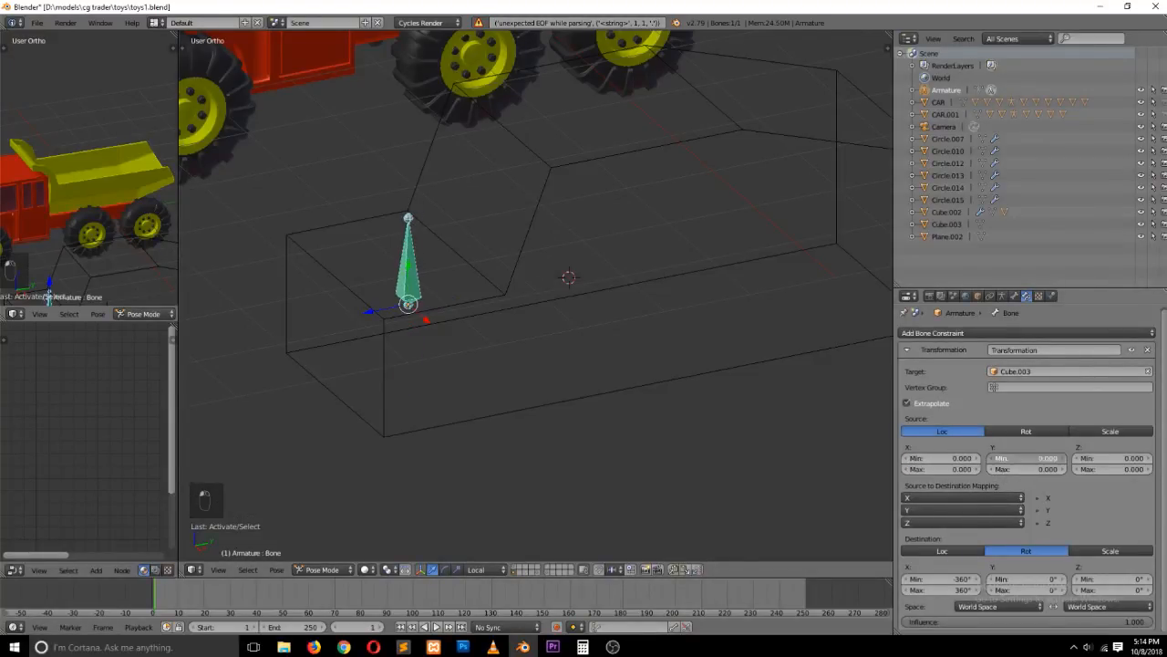
pyautogui.write('1')
pyautogui.press('Return')
pyautogui.click(1042, 467)
pyautogui.write('-1')
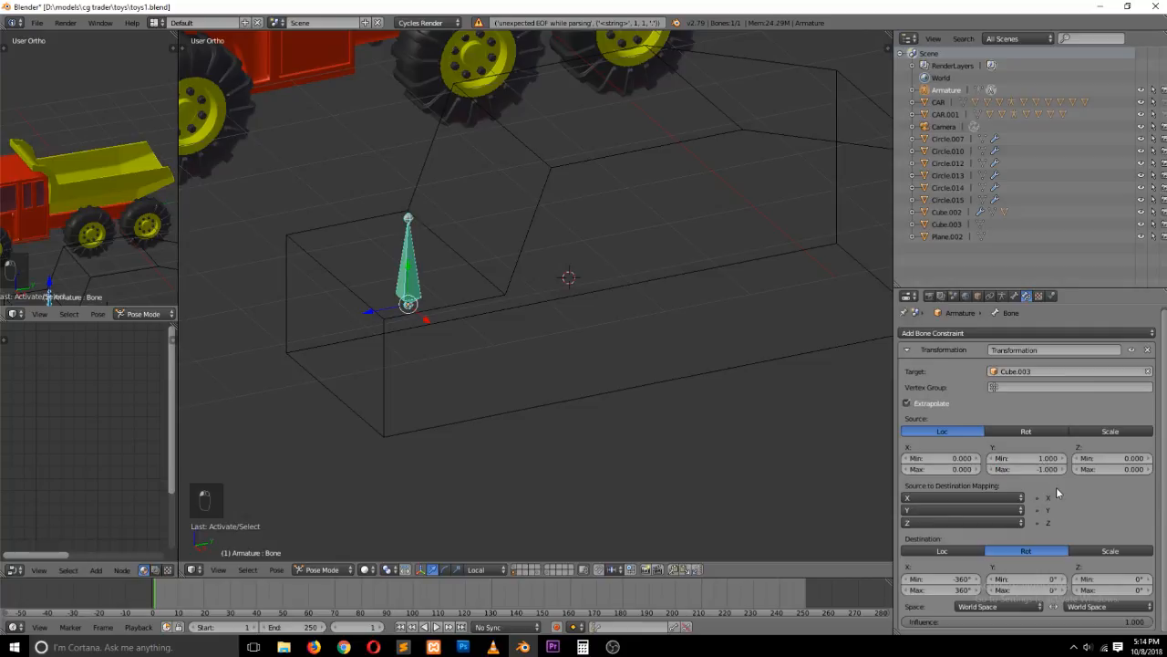
pyautogui.press('Return')
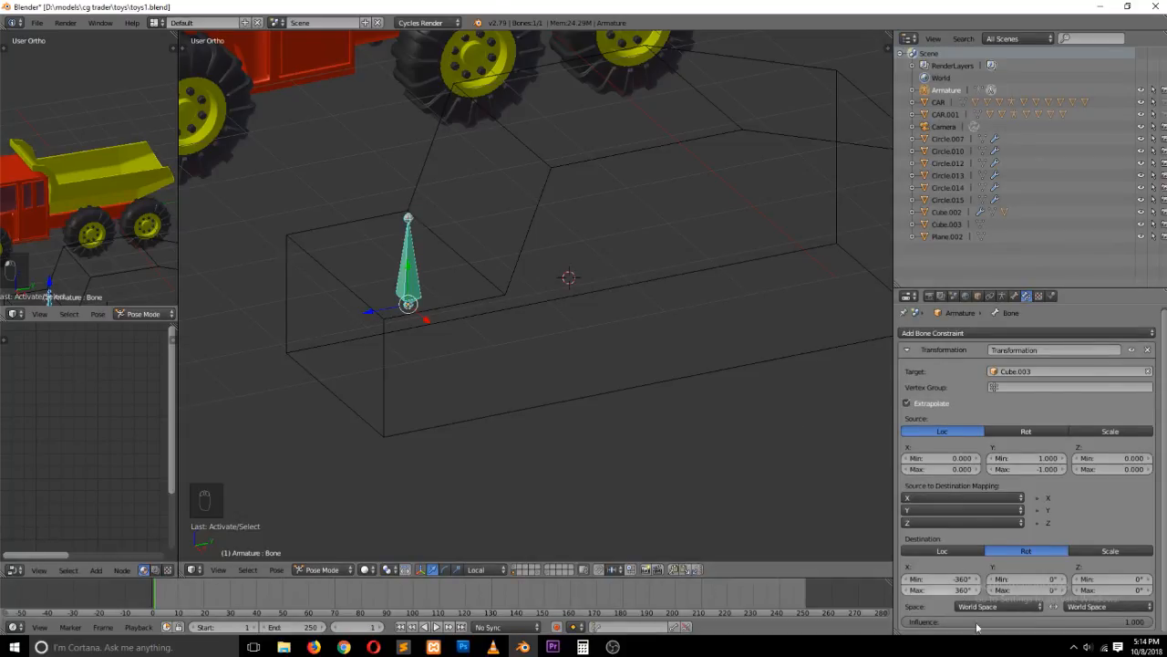
# Move the wireframe box along its local Y axis to test the bone's rotation, and undo the last two changes
pyautogui.rightClick(554, 170)
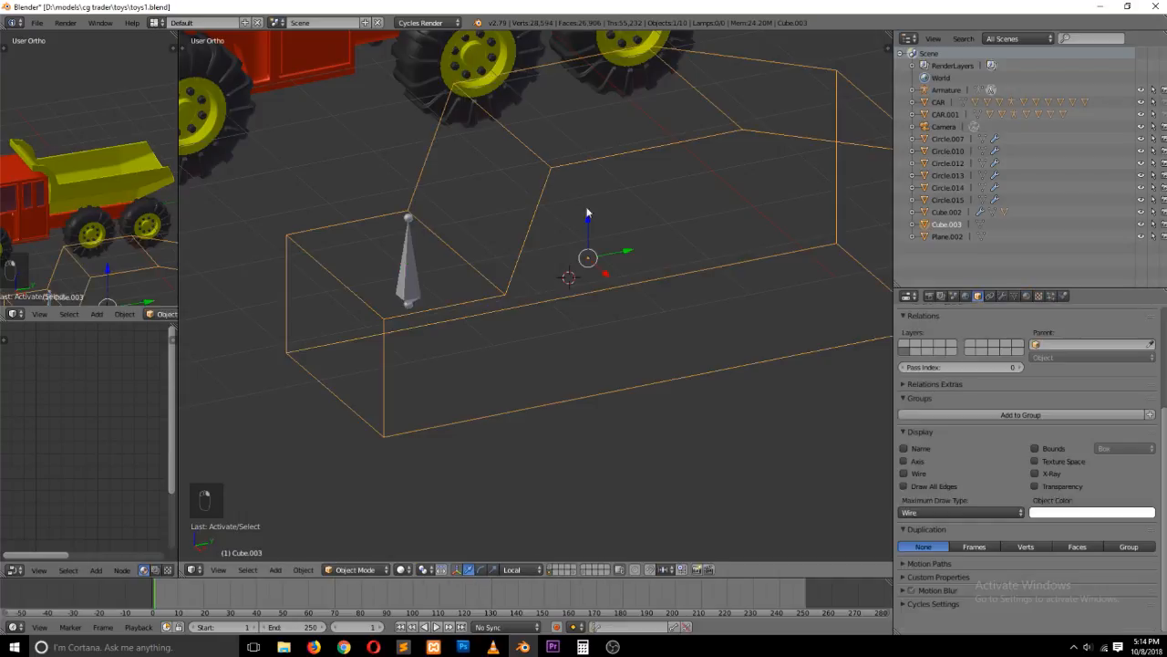
pyautogui.press('g')
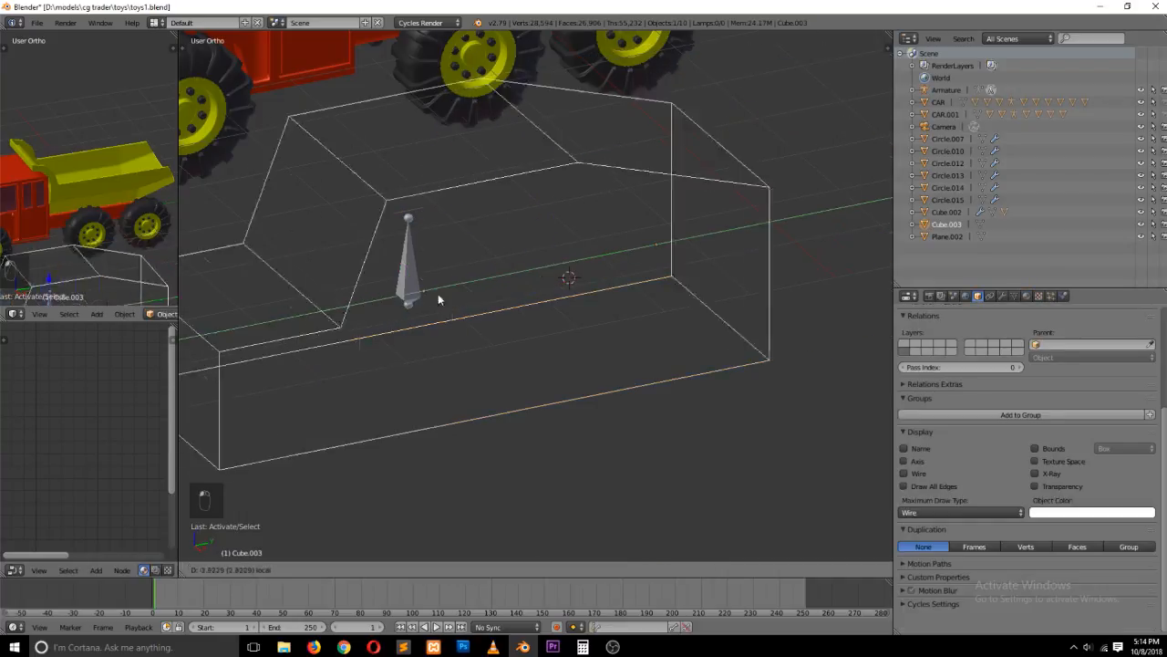
pyautogui.click(635, 265)
pyautogui.click(643, 252)
pyautogui.moveTo(636, 264)
pyautogui.mouseDown()
pyautogui.moveTo(651, 293)
pyautogui.moveTo(622, 249)
pyautogui.mouseUp()
pyautogui.hotkey('ctrl', 'z')
pyautogui.hotkey('ctrl', 'z')
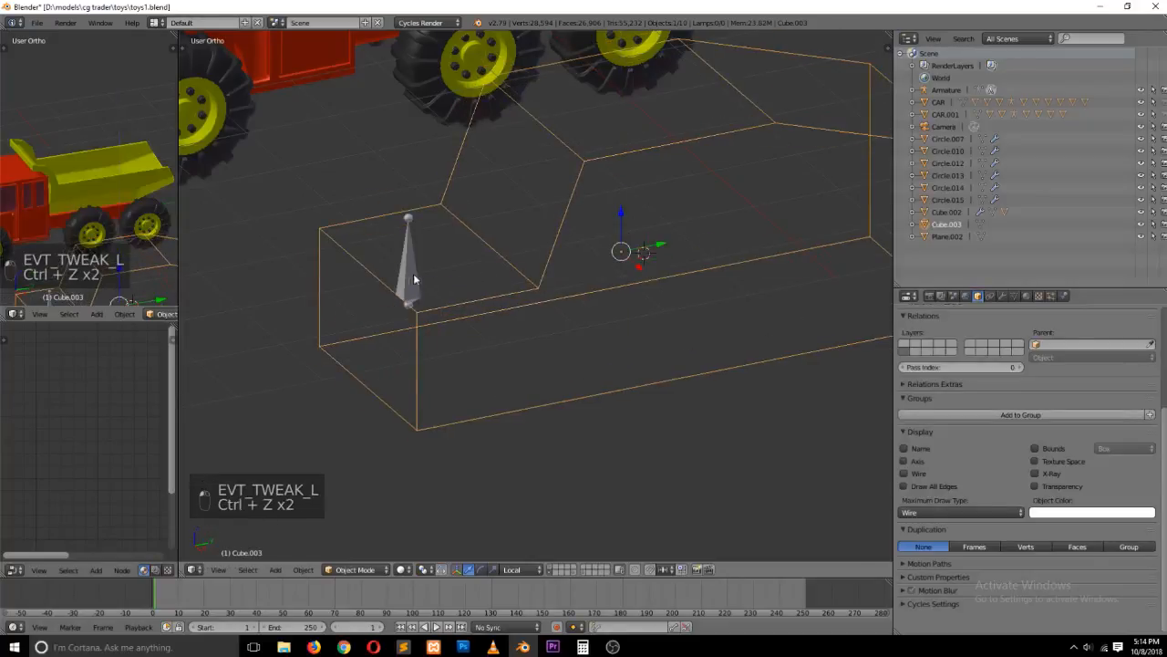
# Try changing the bone constraint's destination rotation Y Min, and reset it to 0°
pyautogui.click(1024, 580)
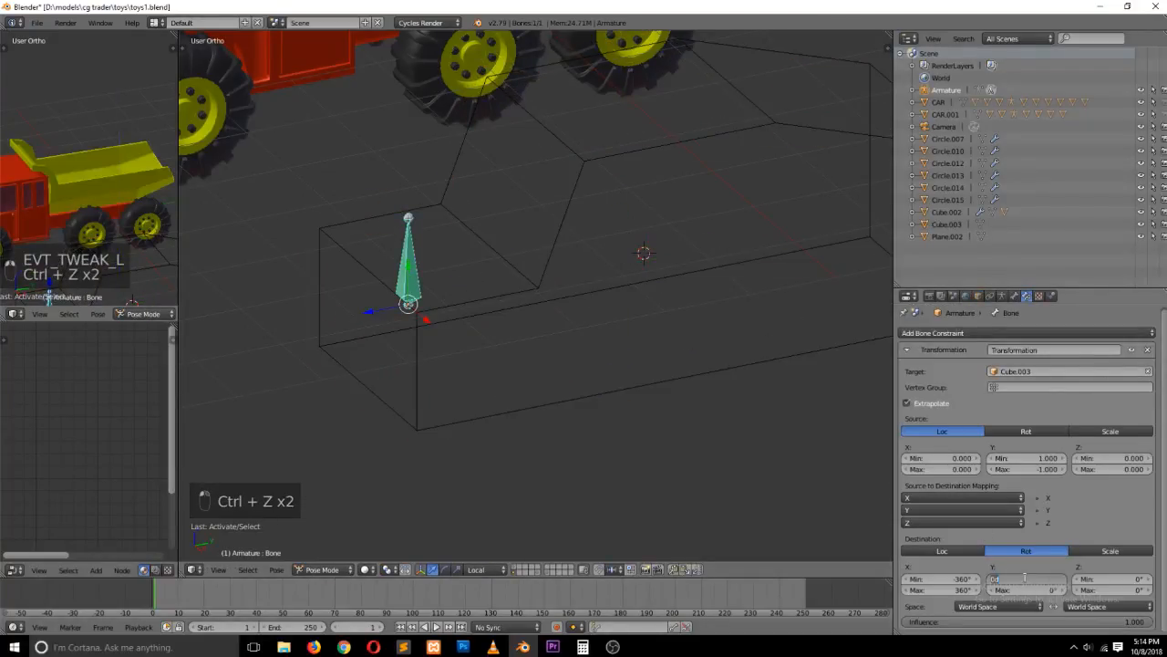
pyautogui.click(1041, 562)
pyautogui.moveTo(1039, 579)
pyautogui.mouseDown()
pyautogui.moveTo(1054, 579)
pyautogui.moveTo(1019, 579)
pyautogui.moveTo(1045, 580)
pyautogui.mouseUp()
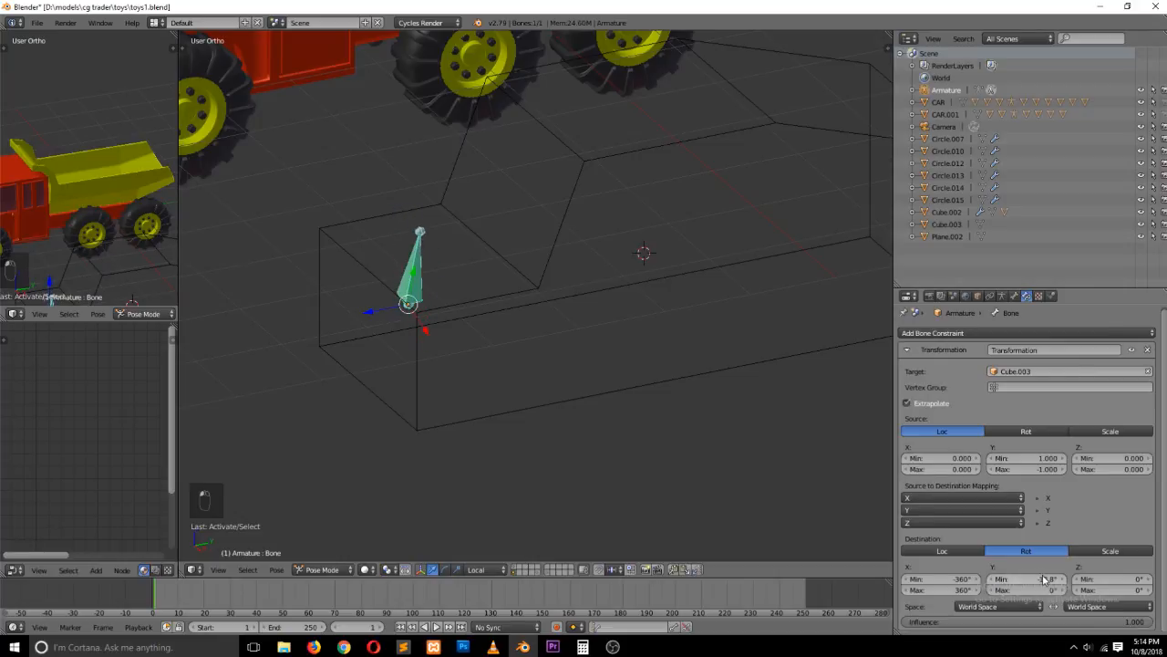
pyautogui.click(1043, 576)
pyautogui.write('0')
pyautogui.press('Return')
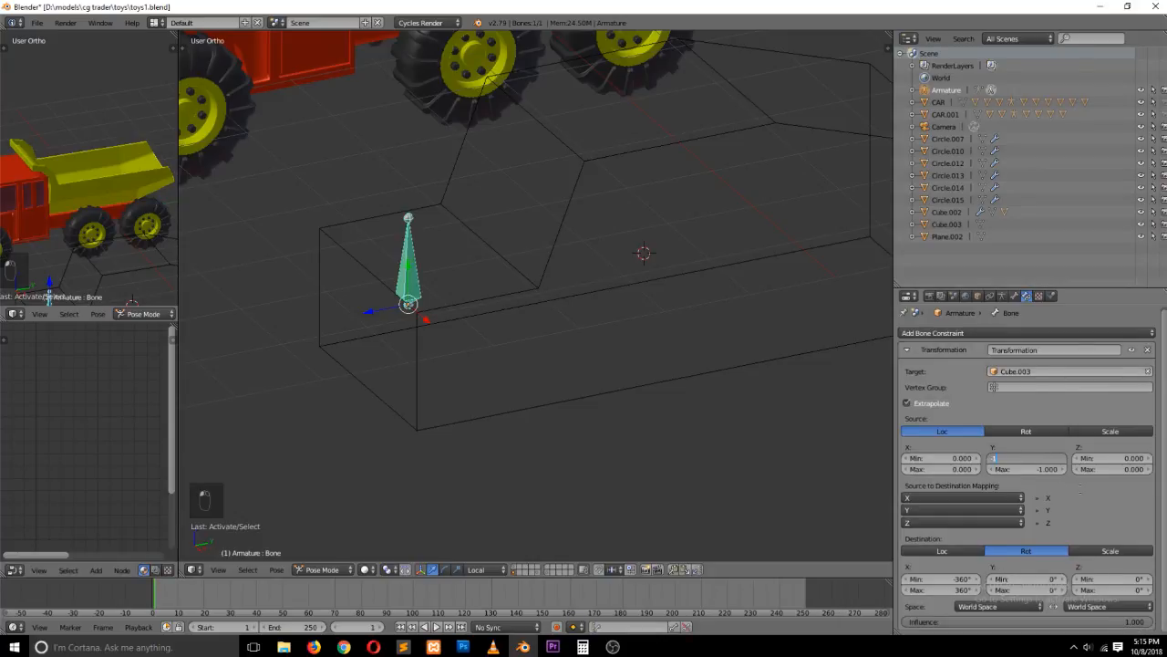
# Set the source location Y range to Min -1 and Max 1, and test it by moving the wireframe box along its local Y axis
pyautogui.write('1')
pyautogui.press('Return')
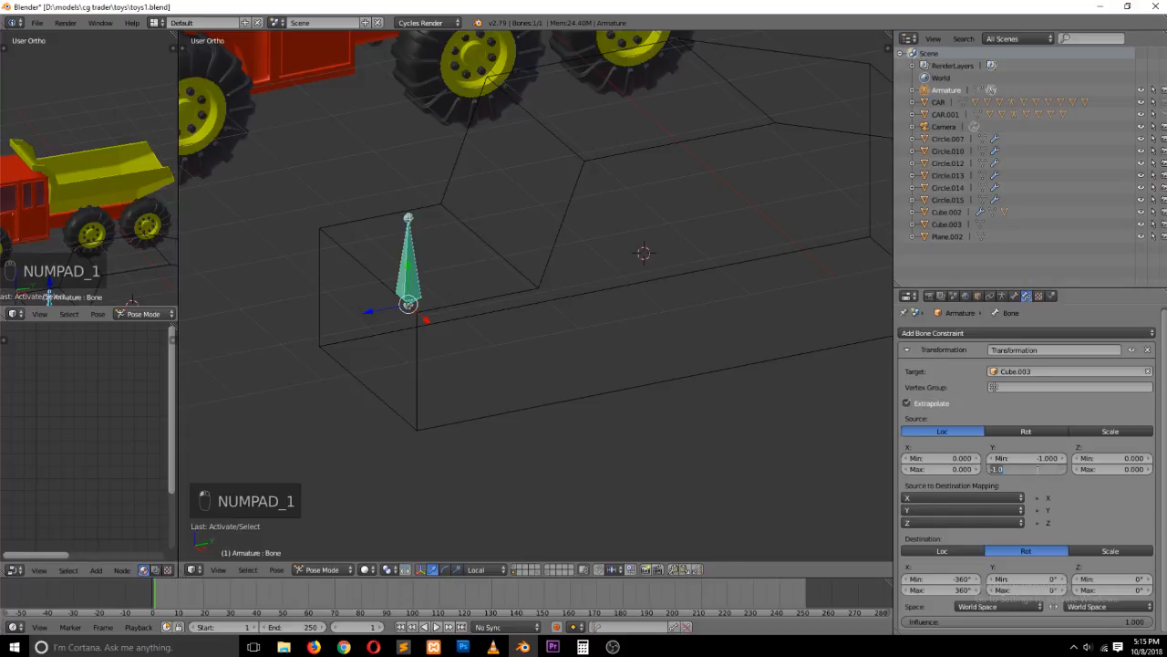
pyautogui.rightClick(510, 293)
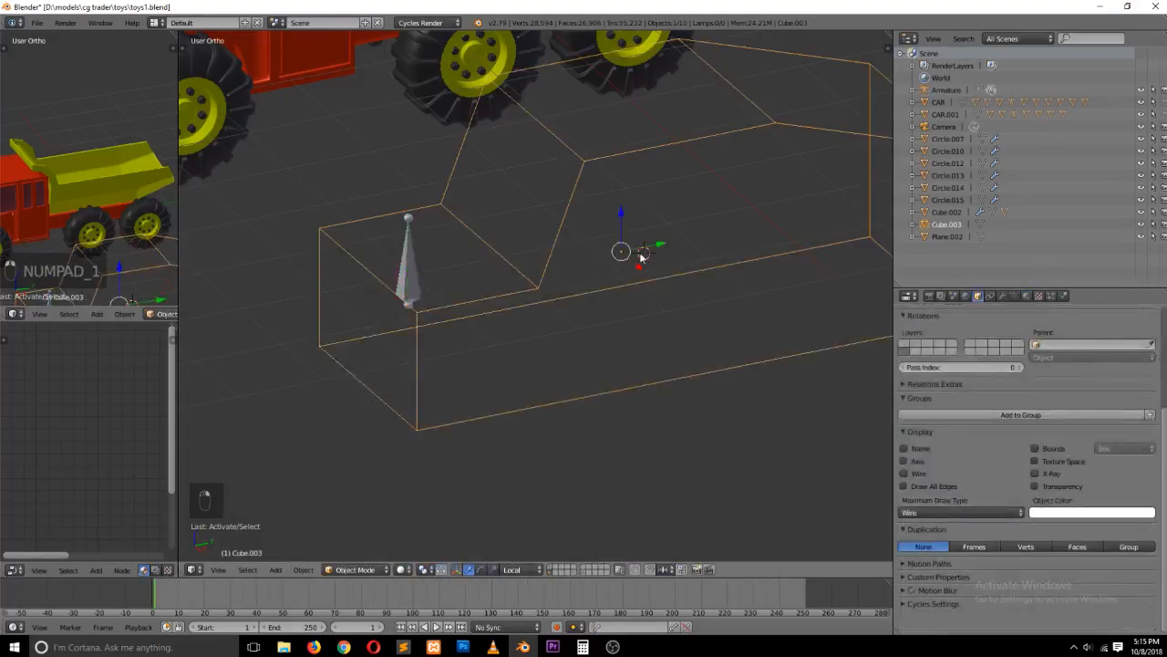
pyautogui.moveTo(641, 256); pyautogui.dragTo(617, 263)
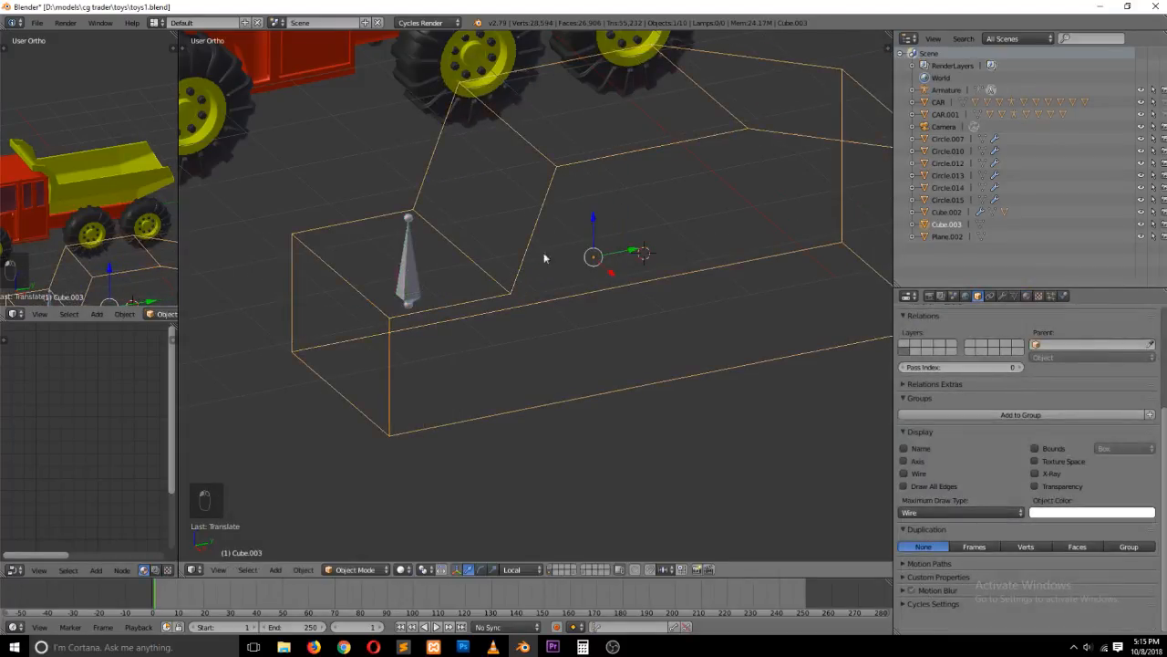
pyautogui.rightClick(415, 286)
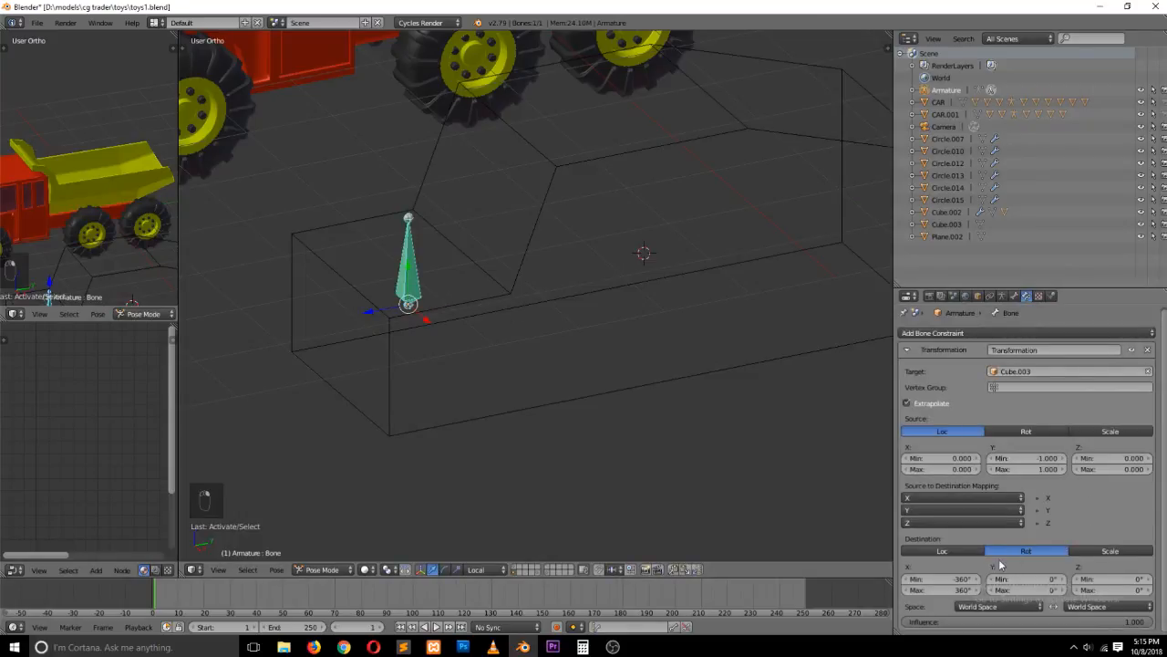
pyautogui.click(958, 579)
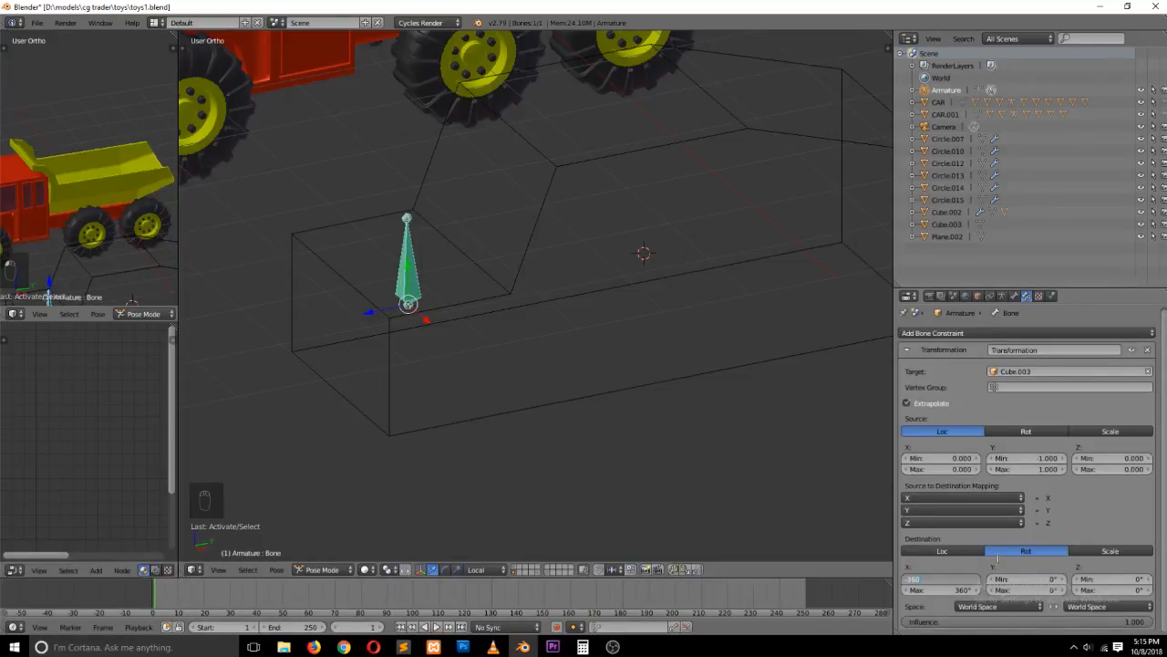
pyautogui.press('Return')
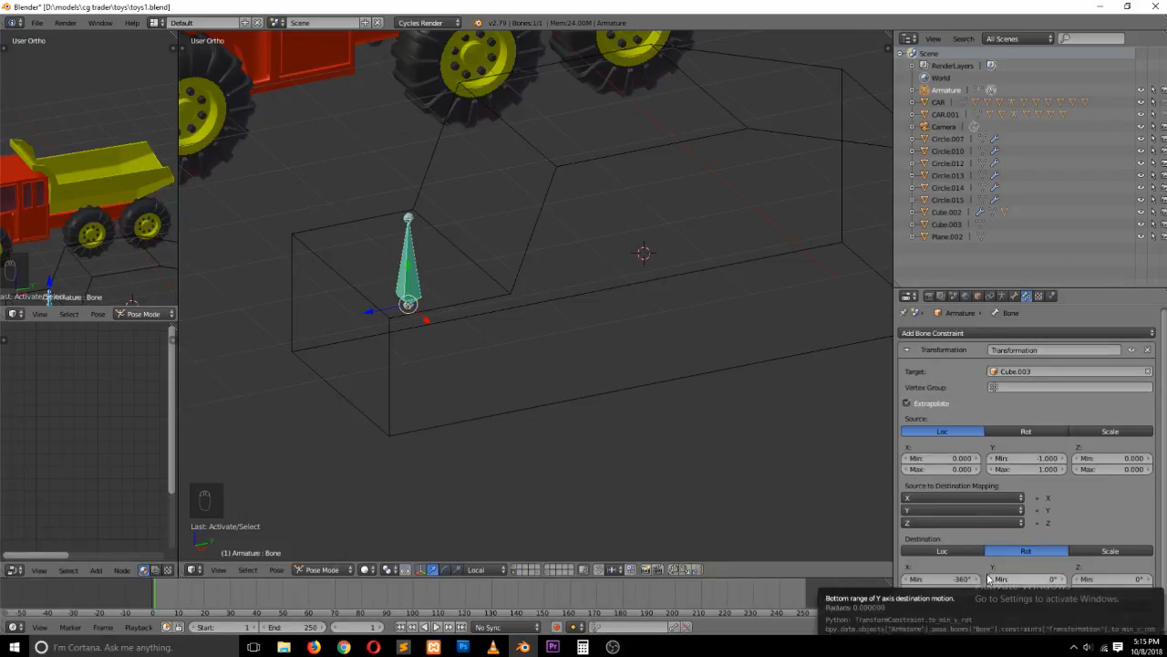
pyautogui.rightClick(517, 275)
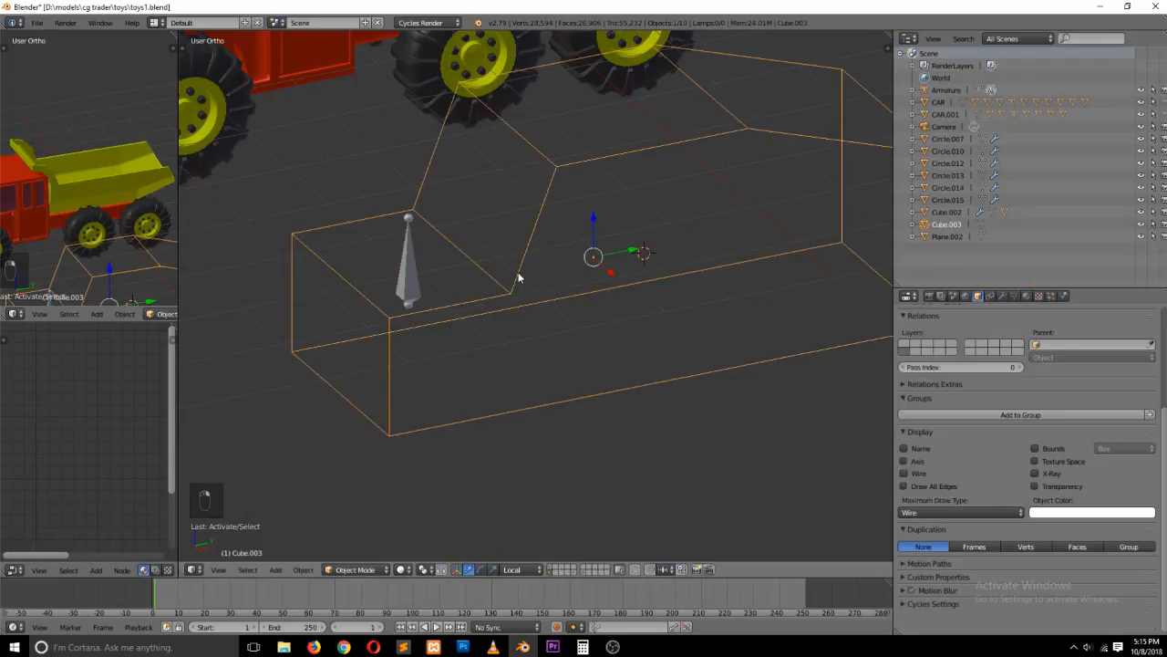
pyautogui.click(512, 570)
pyautogui.rightClick(407, 267)
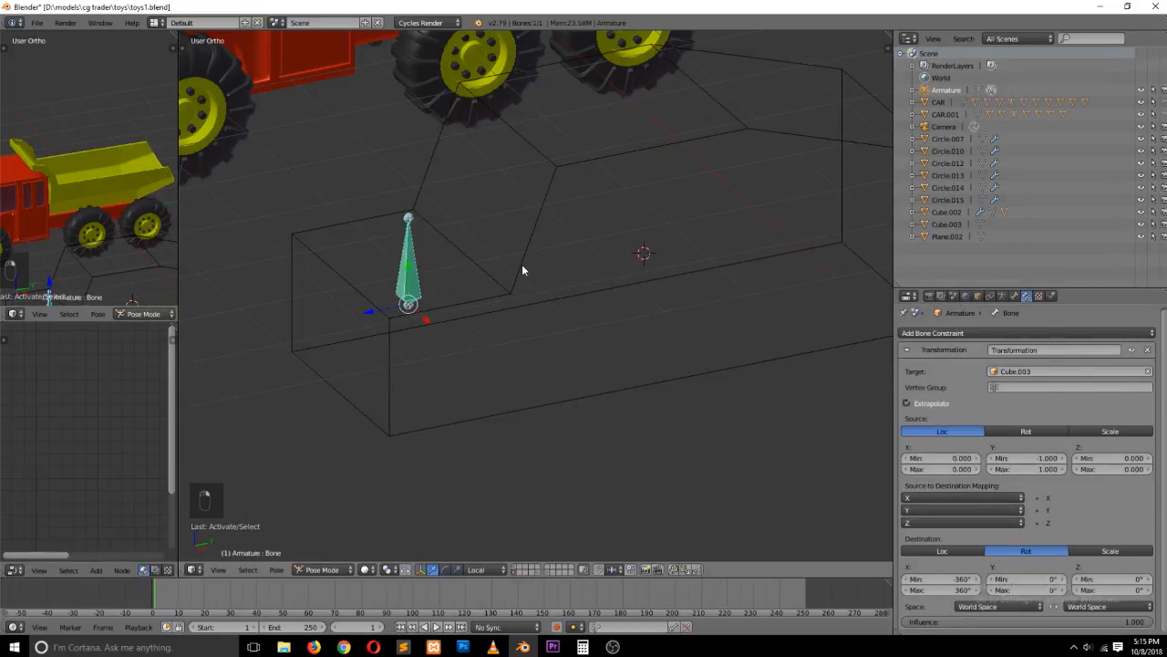
pyautogui.rightClick(522, 270)
# Set the bone constraint's Owner Space to Local Space, test it by moving the wireframe box along local Y, and undo the move
pyautogui.rightClick(408, 288)
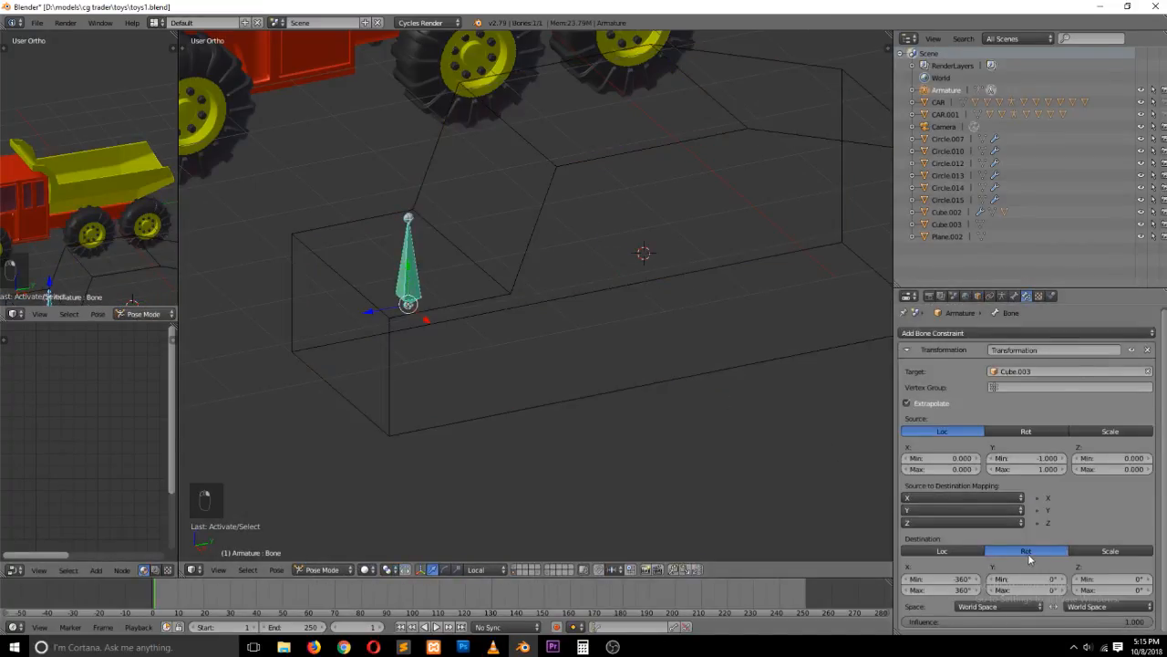
pyautogui.click(1090, 605)
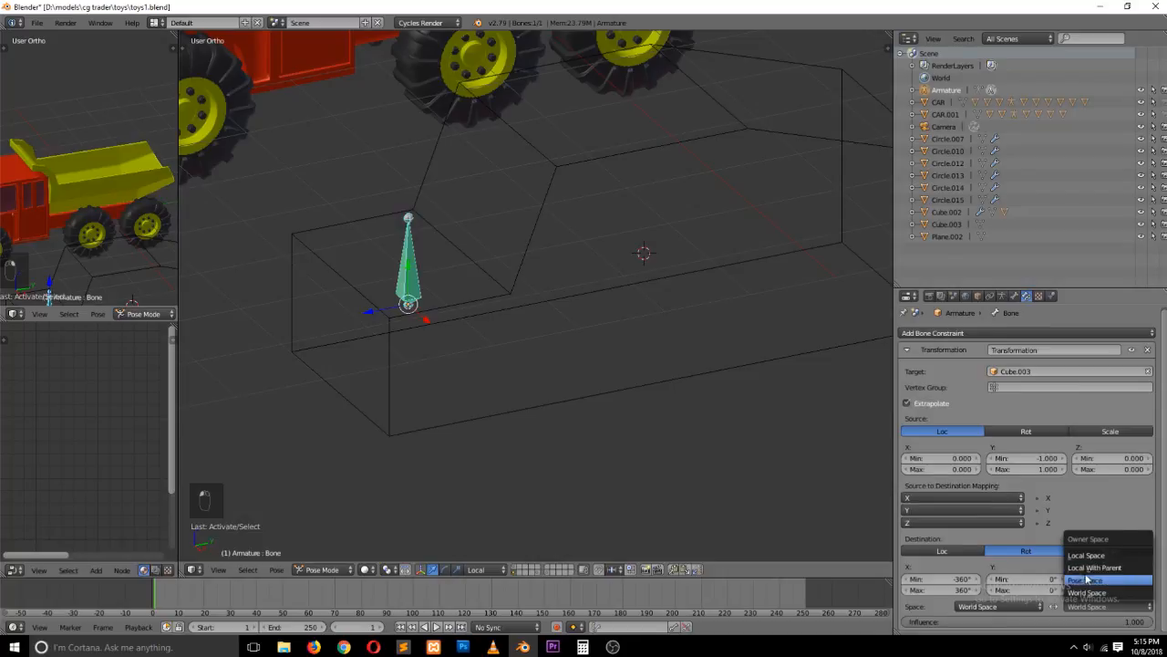
pyautogui.click(1087, 555)
pyautogui.rightClick(534, 226)
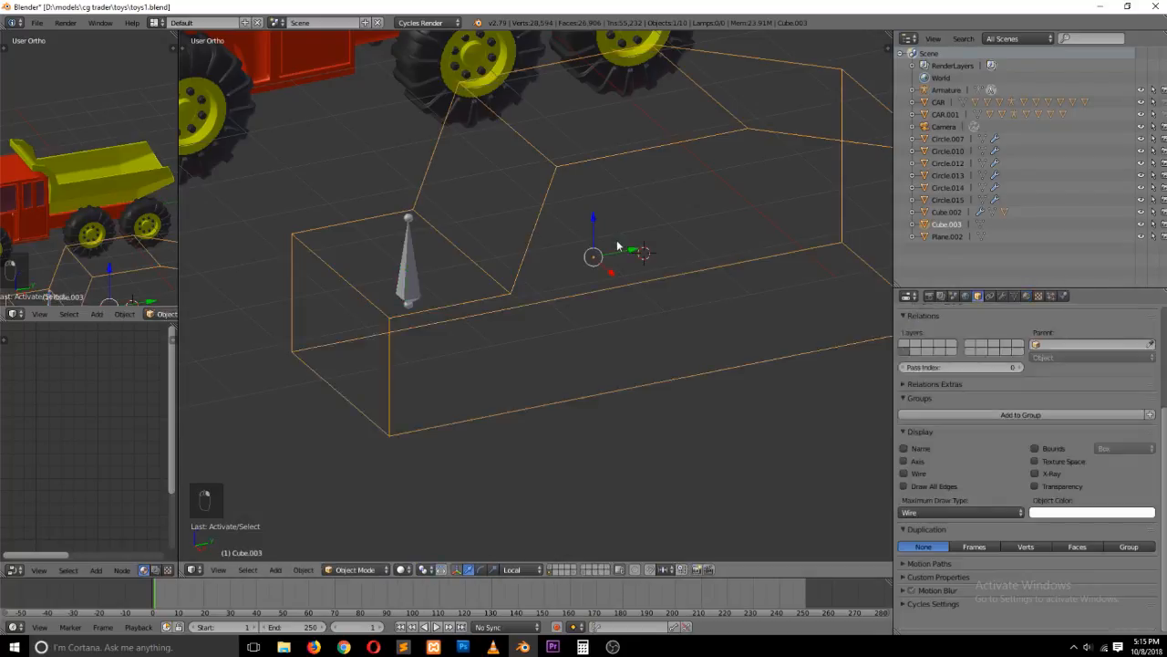
pyautogui.moveTo(633, 250); pyautogui.dragTo(586, 265)
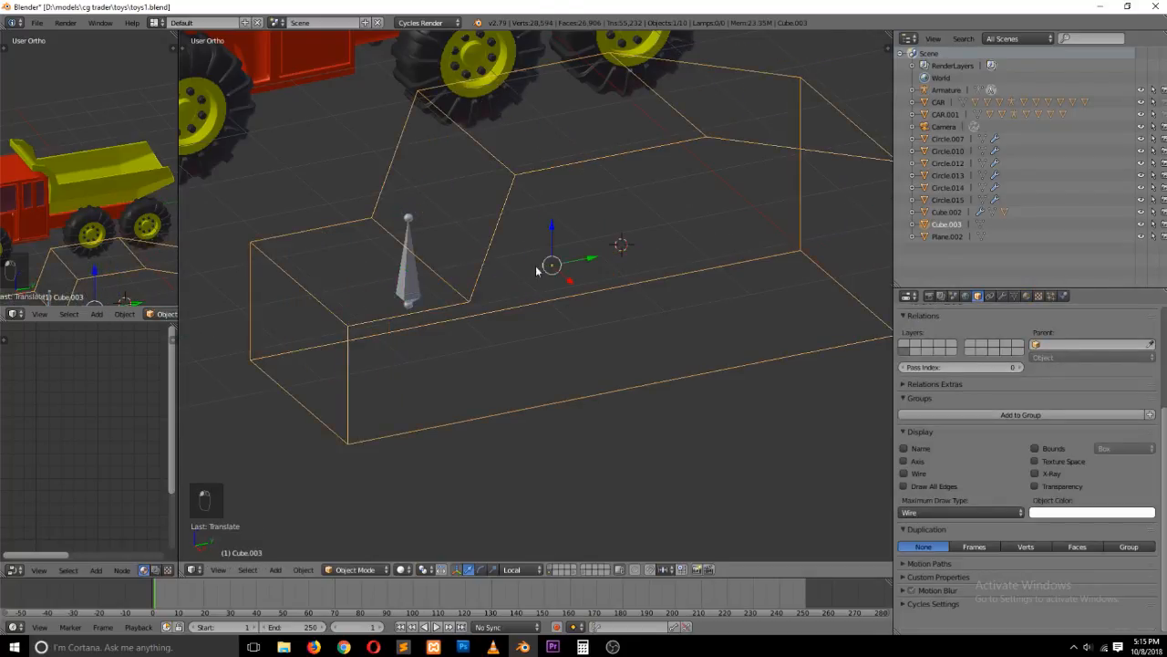
pyautogui.hotkey('ctrl', 'z')
# Set the bone constraint's Owner Space back to World Space and undo the stray change to the source location Z Min
pyautogui.rightClick(415, 283)
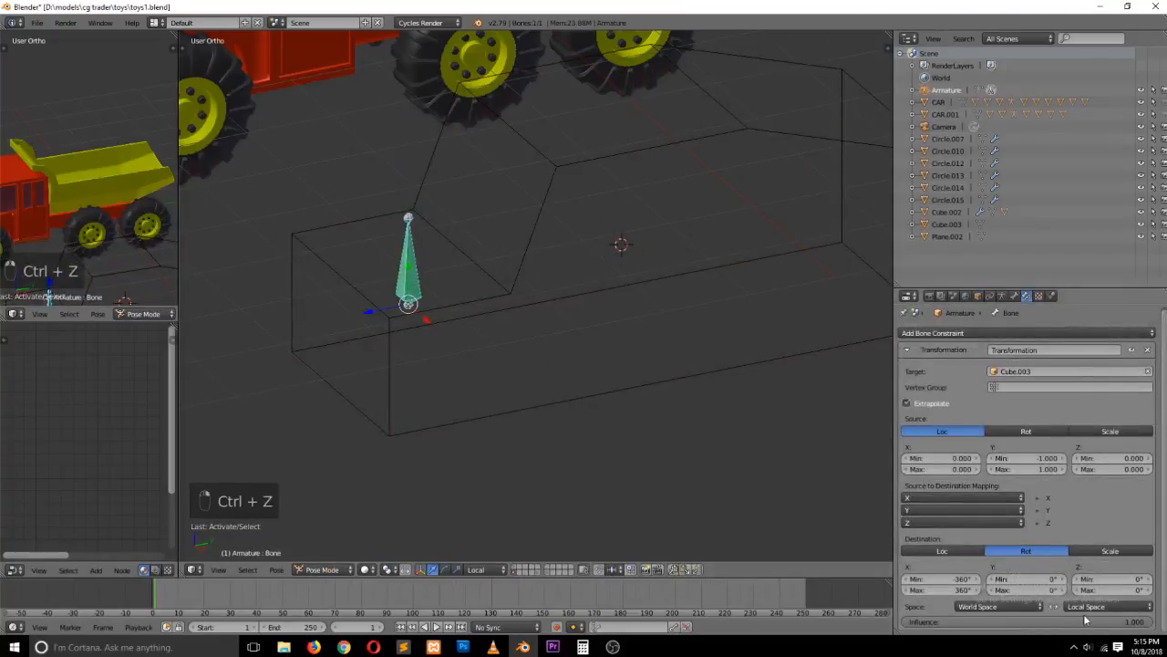
pyautogui.click(1090, 607)
pyautogui.click(1098, 600)
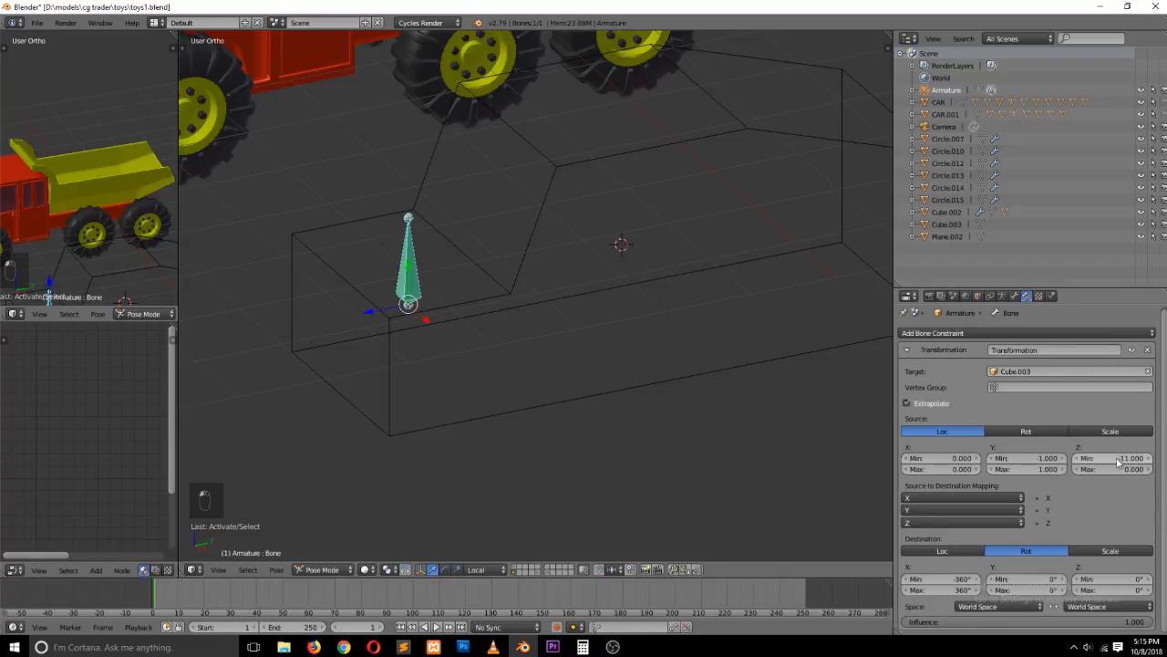
pyautogui.hotkey('ctrl', 'z')
pyautogui.hotkey('ctrl', 'z')
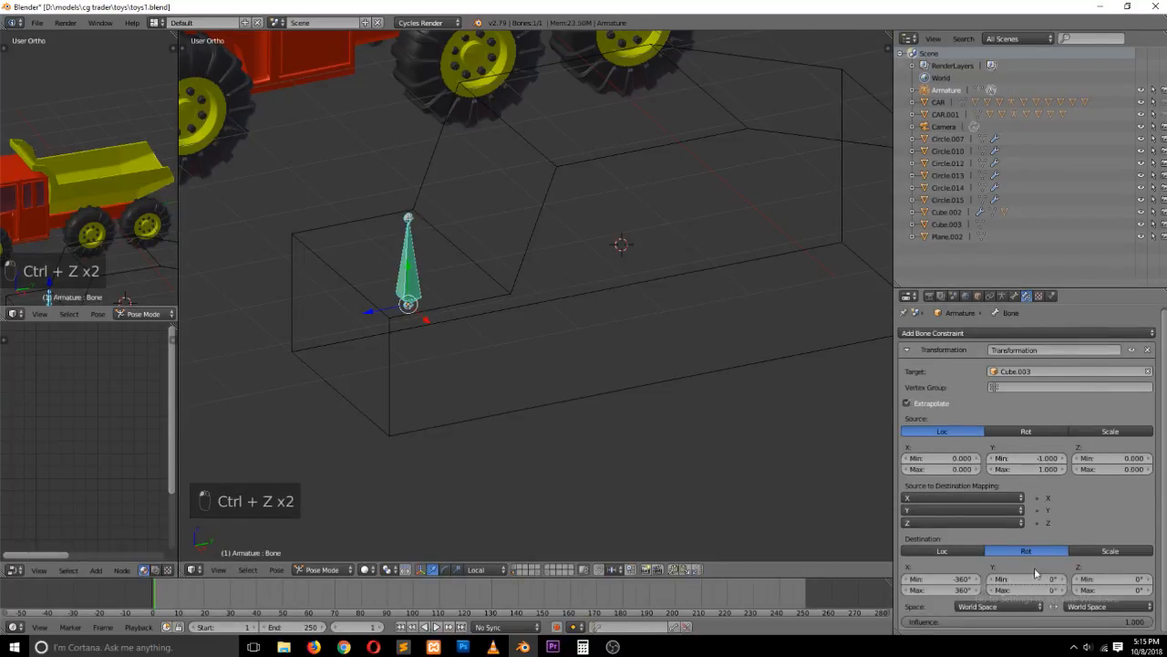
# Adjust the destination rotation Z range to Min 6.9° and Max -6.9° and the source X Min to 6.3, also varying both Y ranges
pyautogui.moveTo(1026, 579); pyautogui.dragTo(989, 590)
pyautogui.moveTo(1150, 580); pyautogui.dragTo(1114, 591)
pyautogui.moveTo(1040, 459); pyautogui.dragTo(1086, 469)
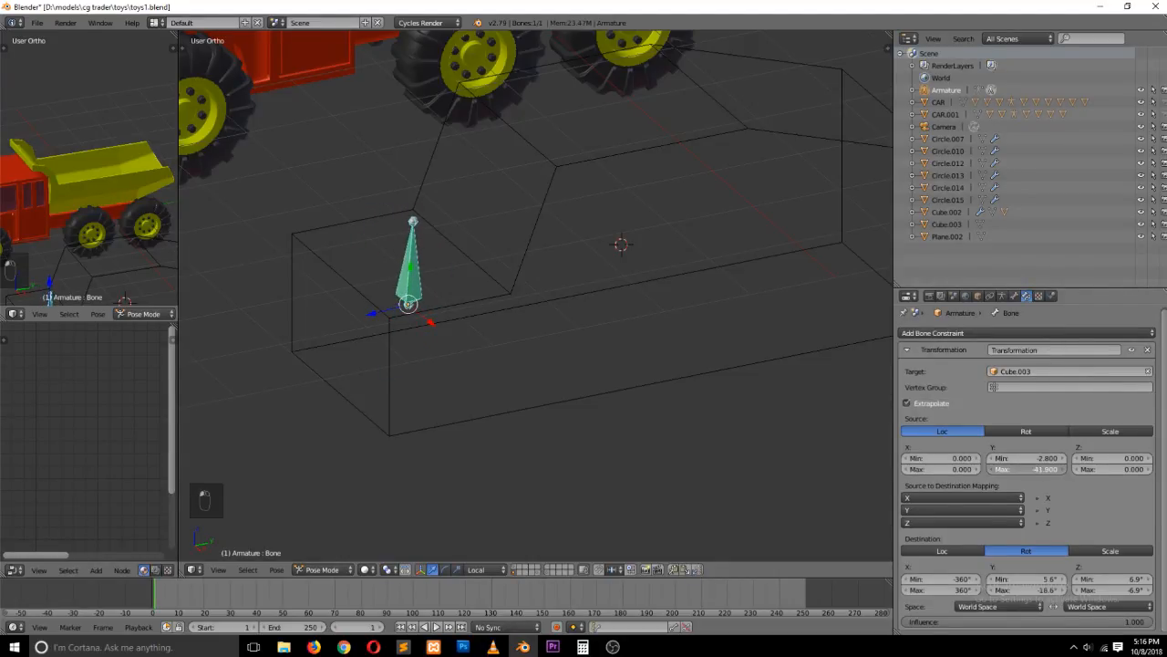
pyautogui.moveTo(972, 468); pyautogui.dragTo(998, 458)
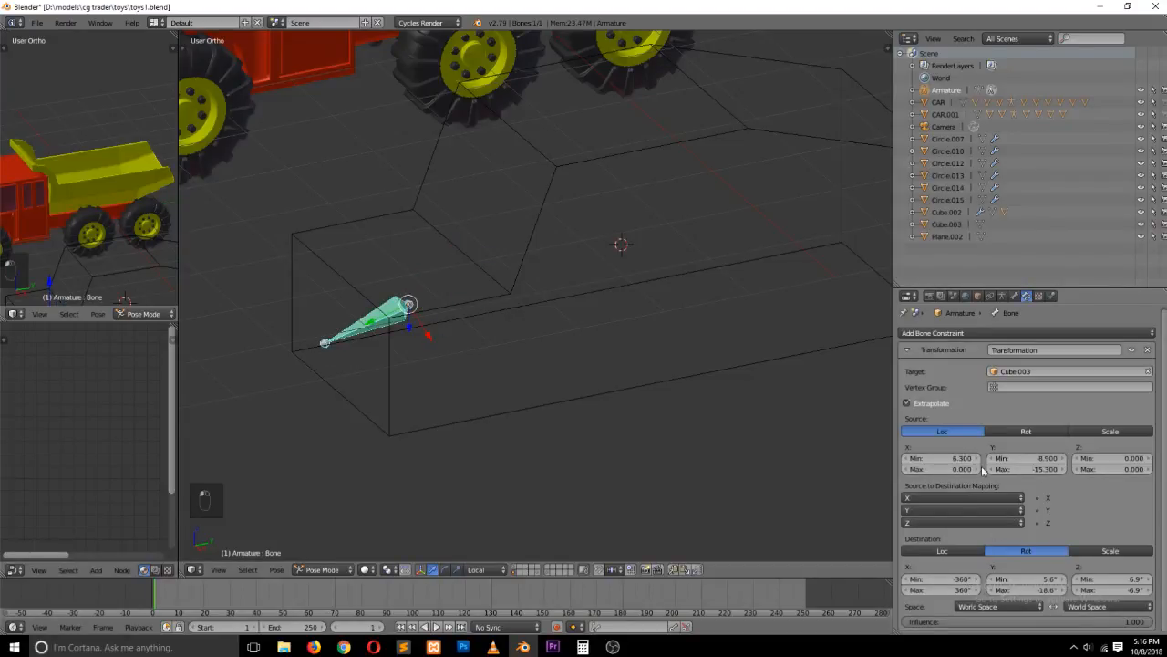
# Reset the constraint's source location Y range and destination rotation Y range to 0 for both Min and Max
pyautogui.click(1025, 458)
pyautogui.write('0')
pyautogui.press('Return')
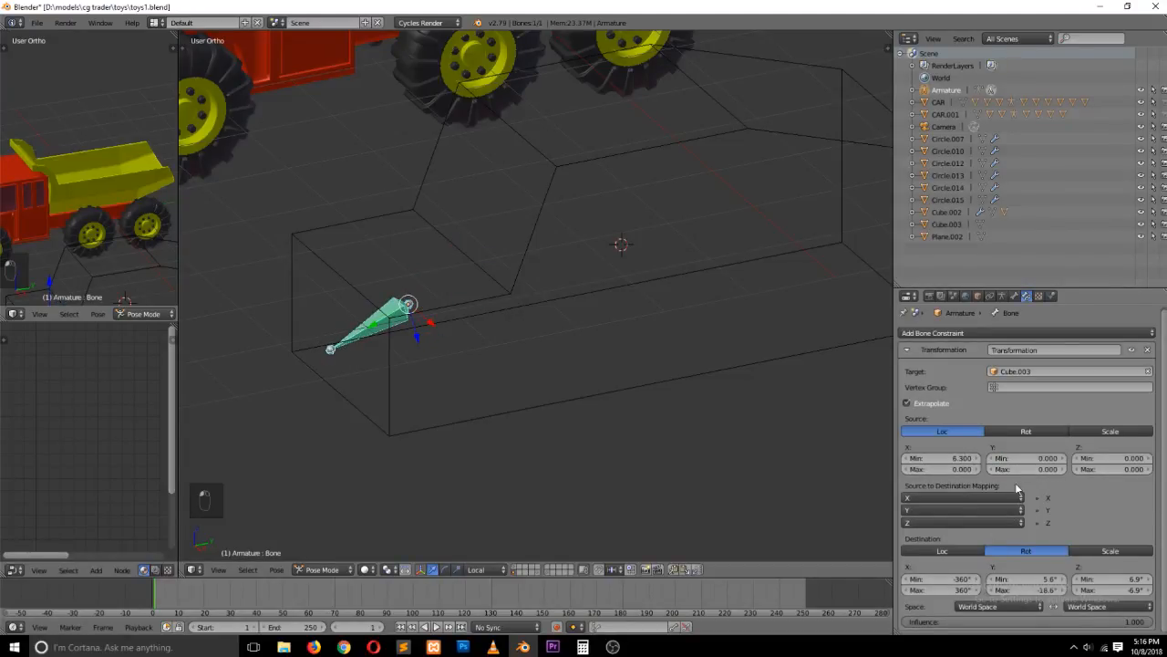
pyautogui.click(1047, 580)
pyautogui.write('0')
pyautogui.press('Return')
pyautogui.click(1049, 589)
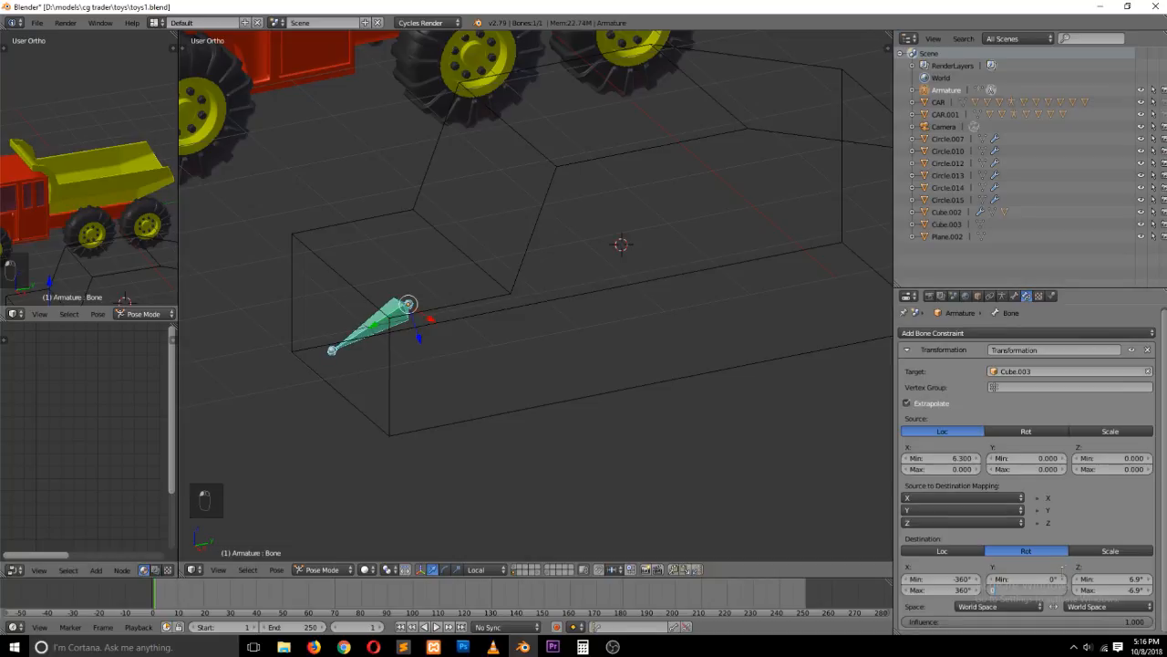
pyautogui.write('0')
pyautogui.press('Return')
# Set the constraint's Target Space to Local Space, varying the source location X Min, and select the wireframe box
pyautogui.moveTo(941, 458)
pyautogui.mouseDown()
pyautogui.moveTo(974, 458)
pyautogui.moveTo(956, 467)
pyautogui.mouseUp()
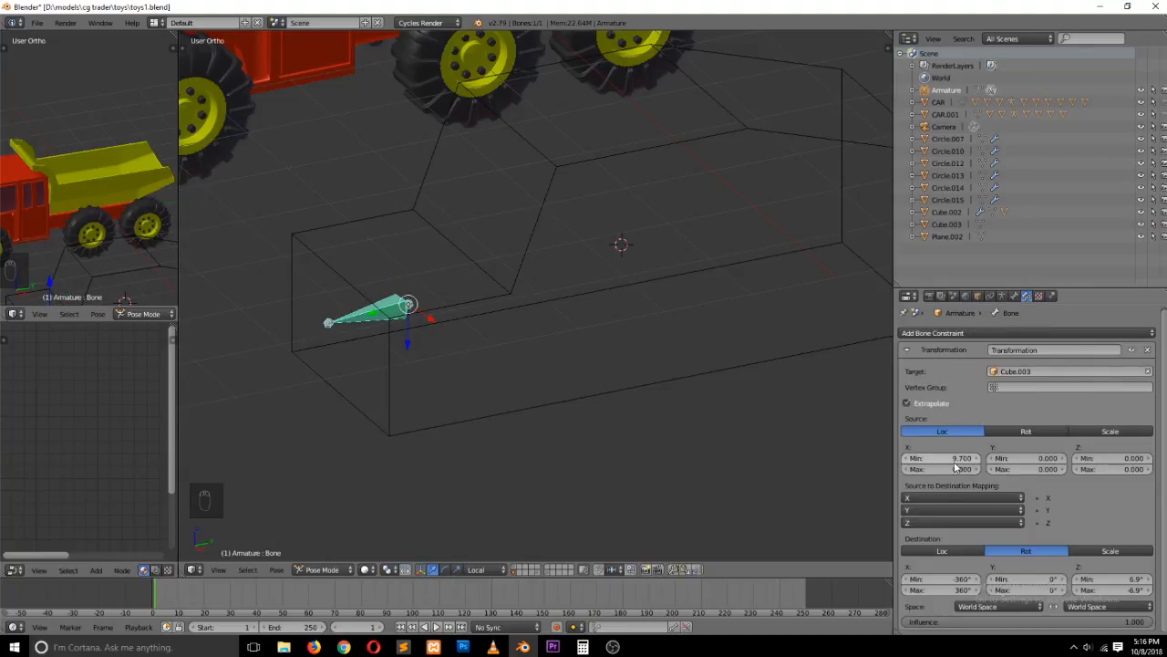
pyautogui.click(990, 607)
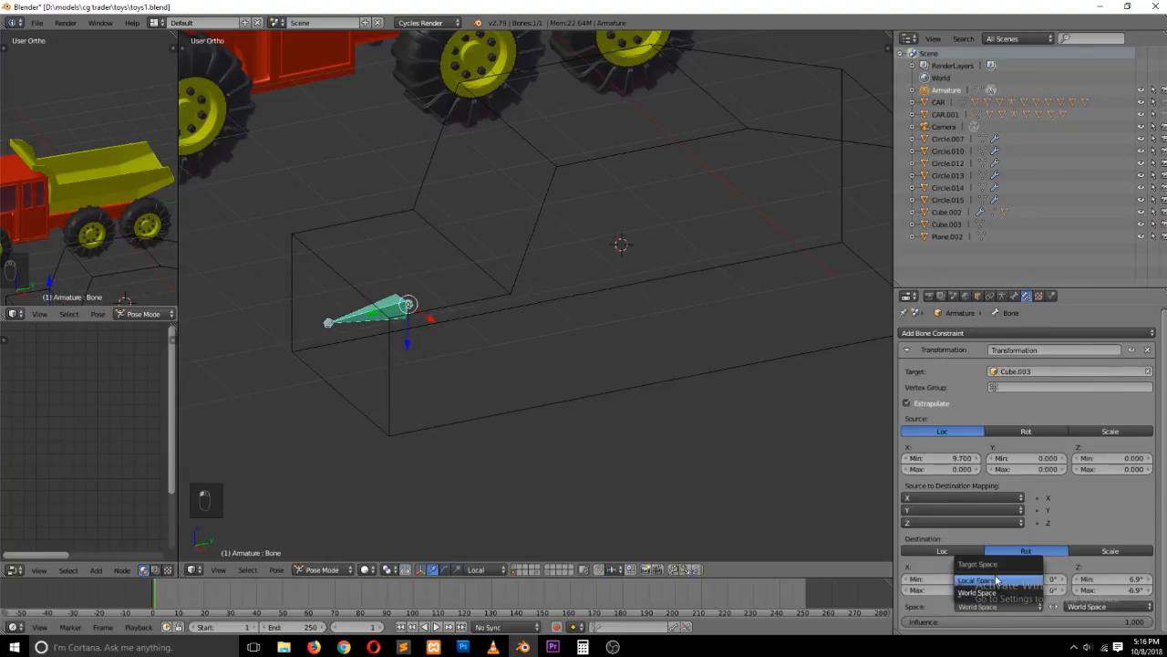
pyautogui.click(1000, 581)
pyautogui.moveTo(956, 458); pyautogui.dragTo(962, 458)
pyautogui.rightClick(634, 152)
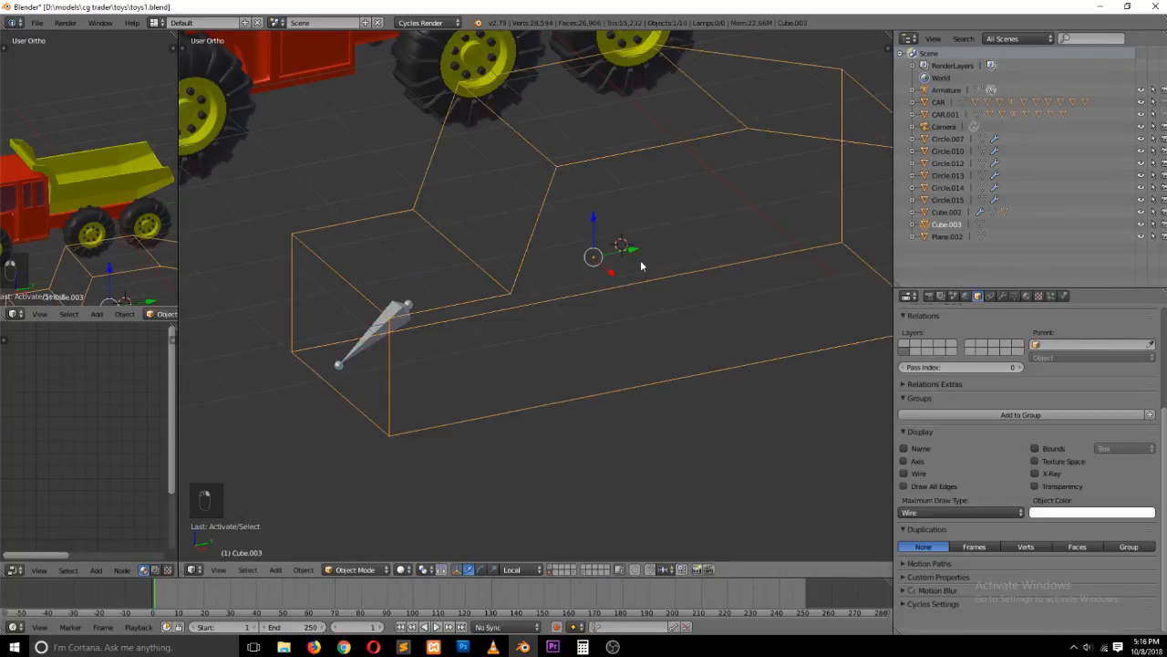
# Try moving the wireframe box to test the bone's reaction, and undo the move
pyautogui.moveTo(635, 249); pyautogui.dragTo(591, 284)
pyautogui.hotkey('ctrl', 'z')
pyautogui.hotkey('ctrl', 'z')
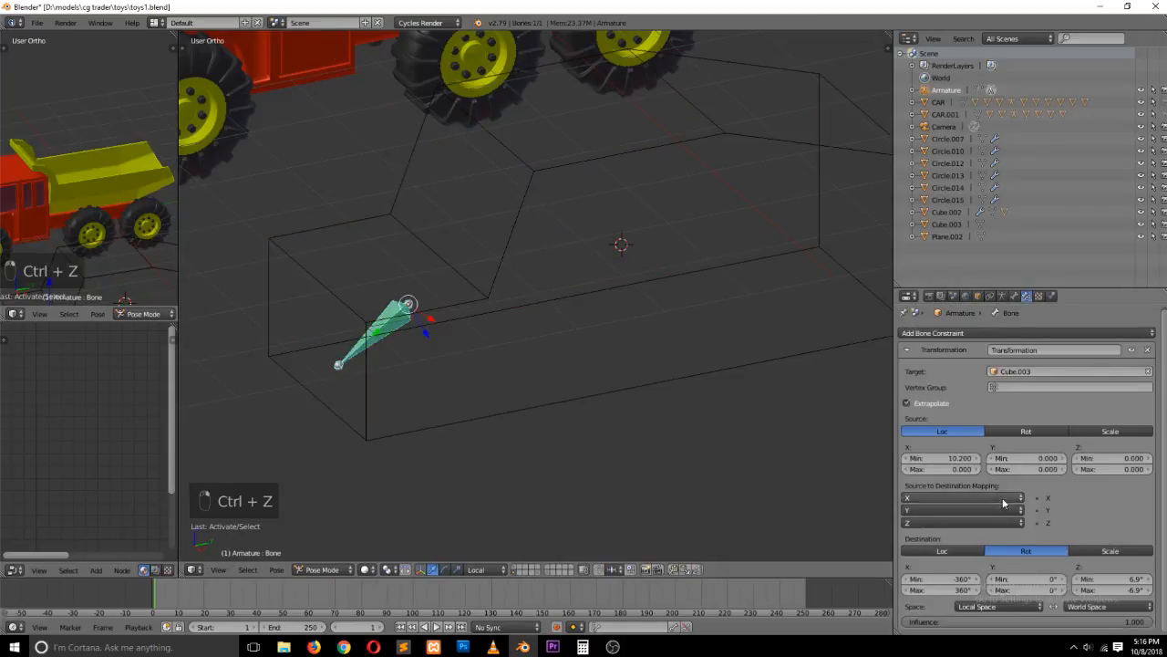
# Set the bone constraint's source location X range to Min 1 and Max -1, trying 2 for Min first
pyautogui.click(958, 458)
pyautogui.write('2')
pyautogui.press('Return')
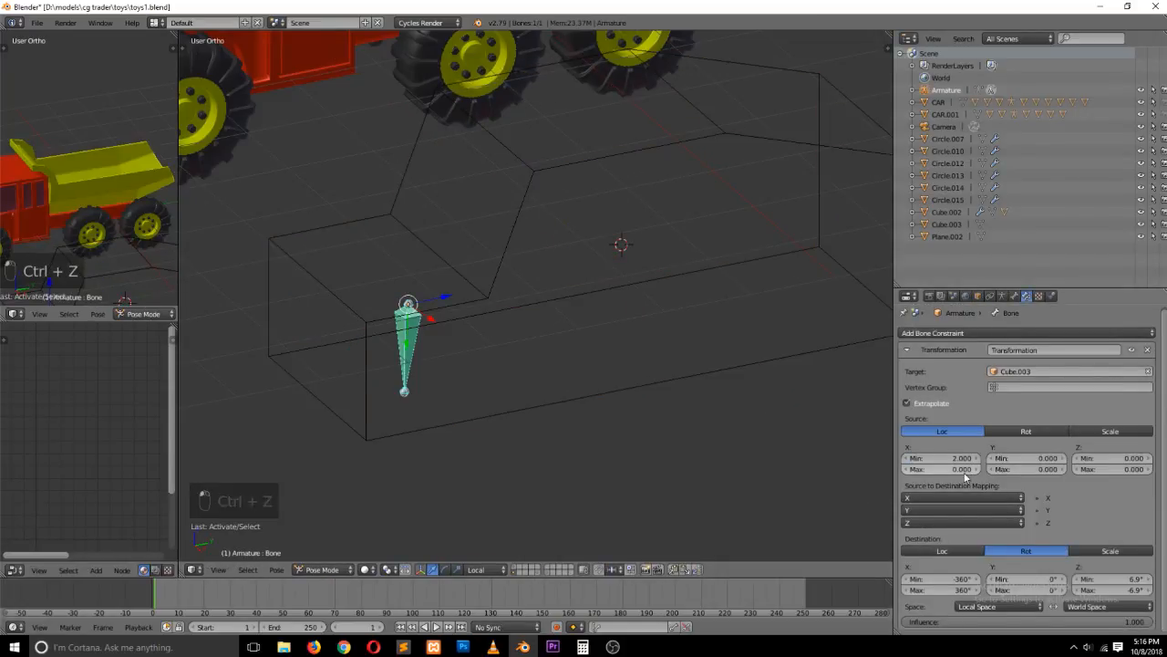
pyautogui.click(963, 459)
pyautogui.write('1')
pyautogui.press('Return')
pyautogui.click(967, 468)
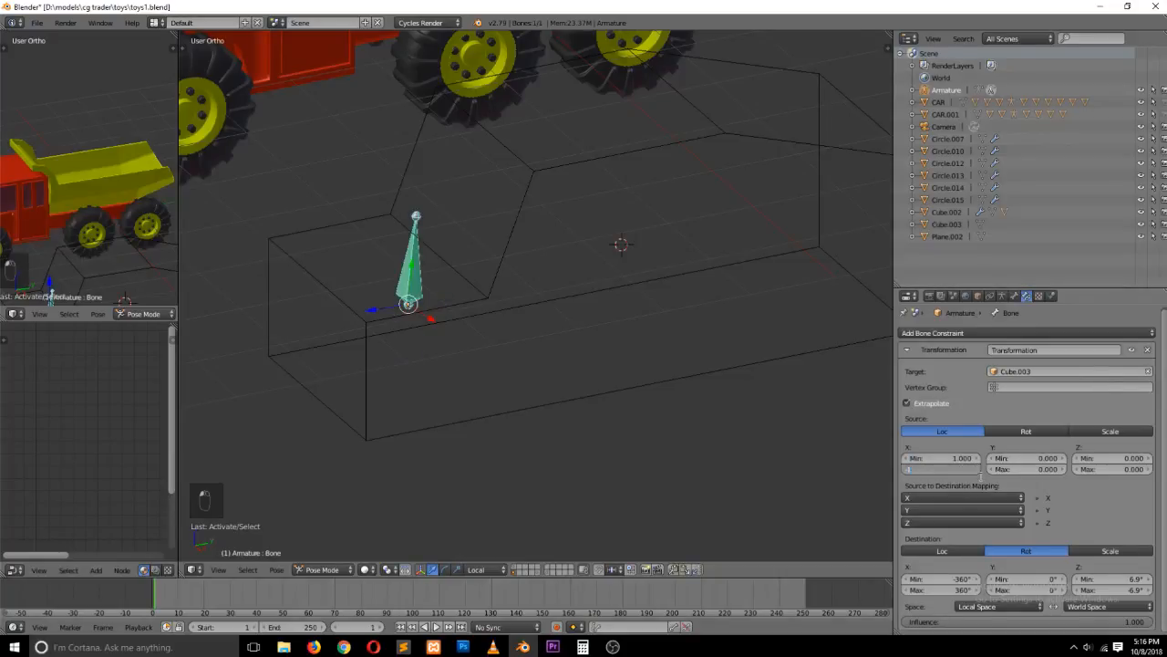
pyautogui.write('-1')
pyautogui.press('Return')
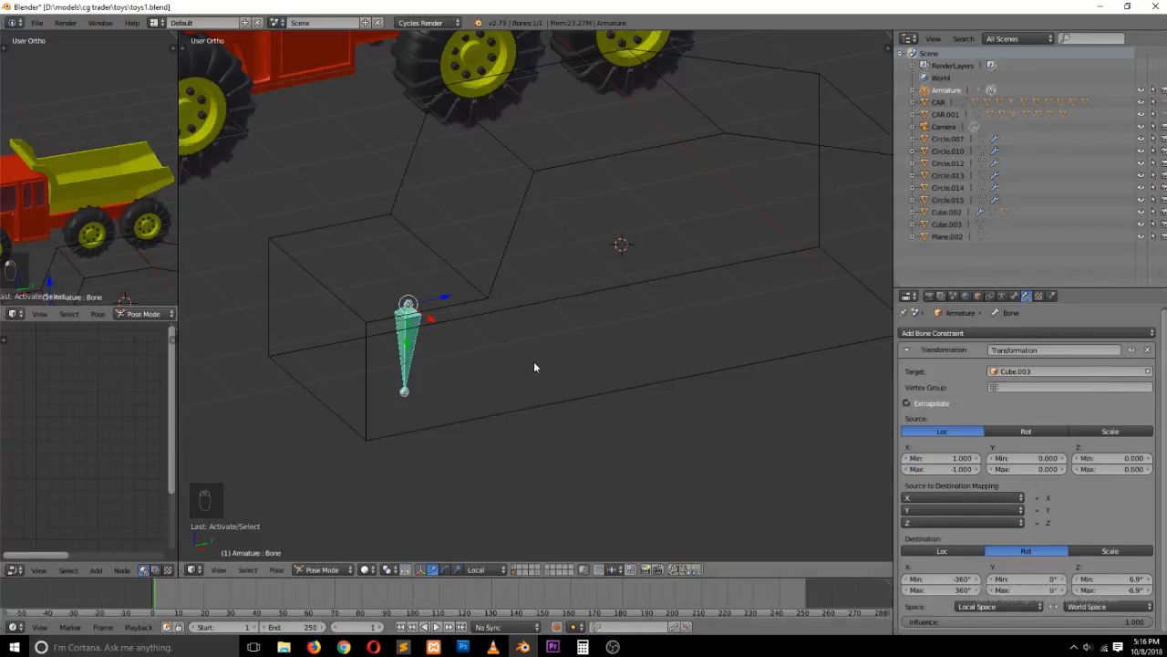
# Try mapping the constraint's destination X from source Y, test it by moving the wireframe box, and undo the move
pyautogui.click(999, 497)
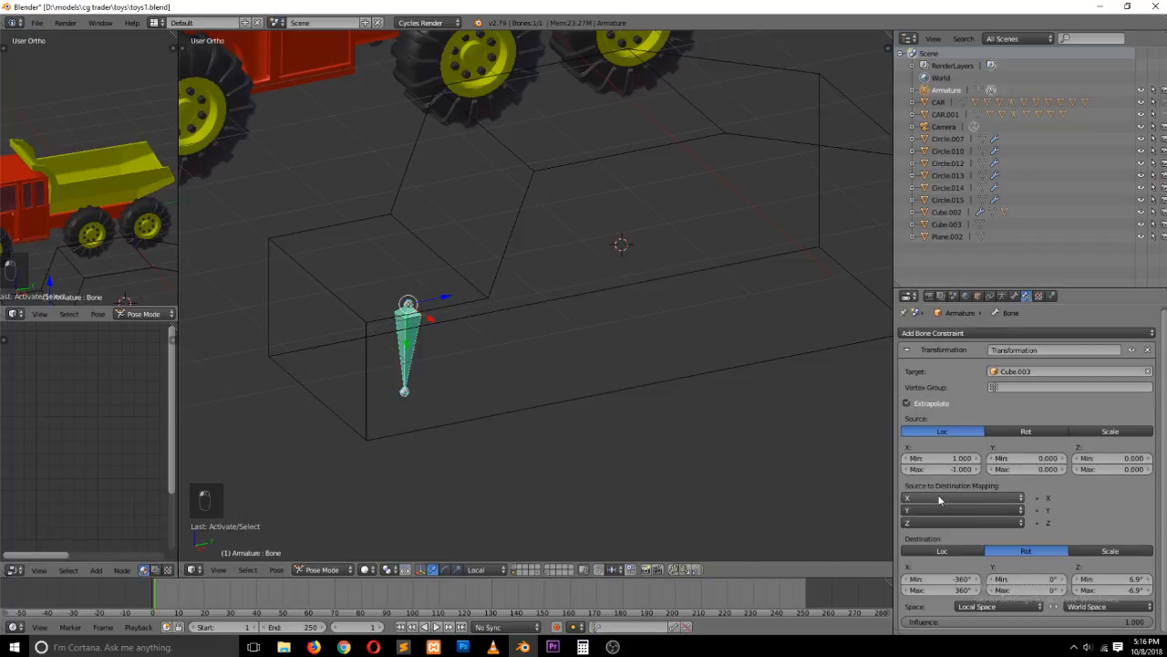
pyautogui.click(976, 498)
pyautogui.click(932, 498)
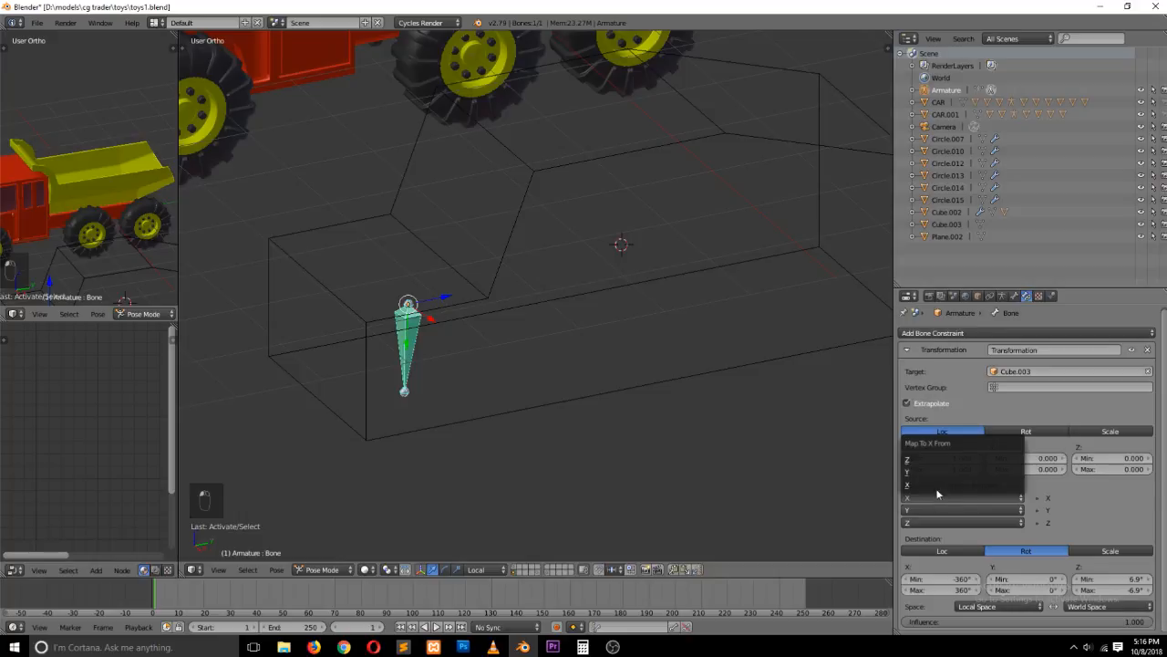
pyautogui.click(940, 473)
pyautogui.rightClick(506, 259)
pyautogui.moveTo(602, 254); pyautogui.dragTo(554, 315)
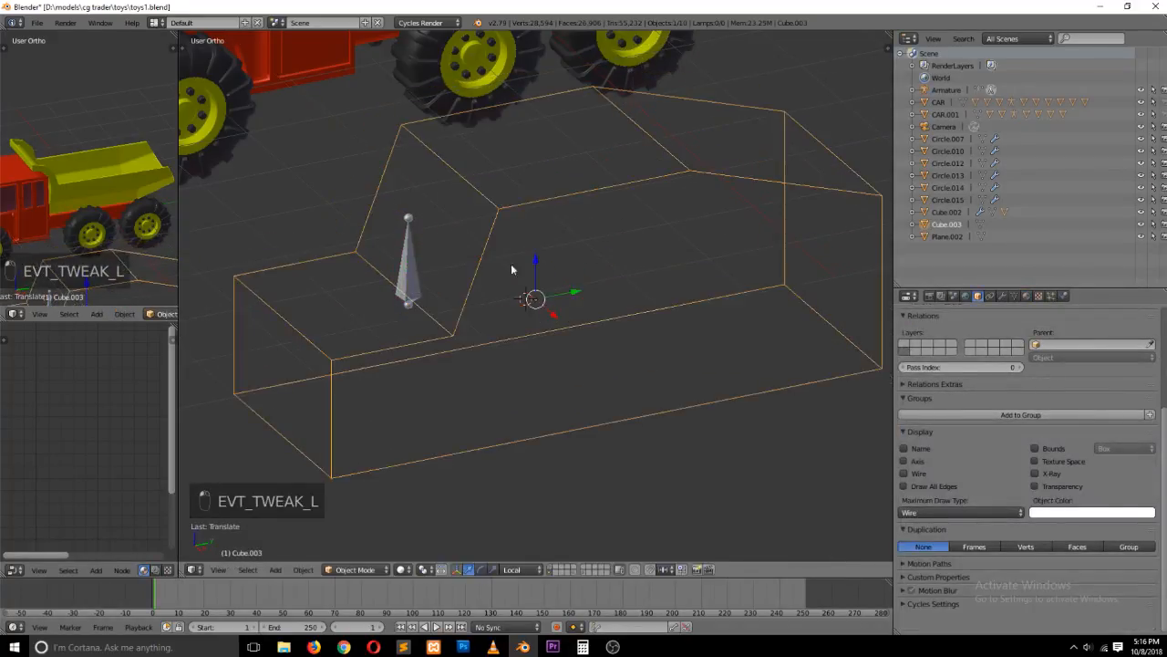
pyautogui.hotkey('ctrl', 'z')
pyautogui.hotkey('ctrl', 'z')
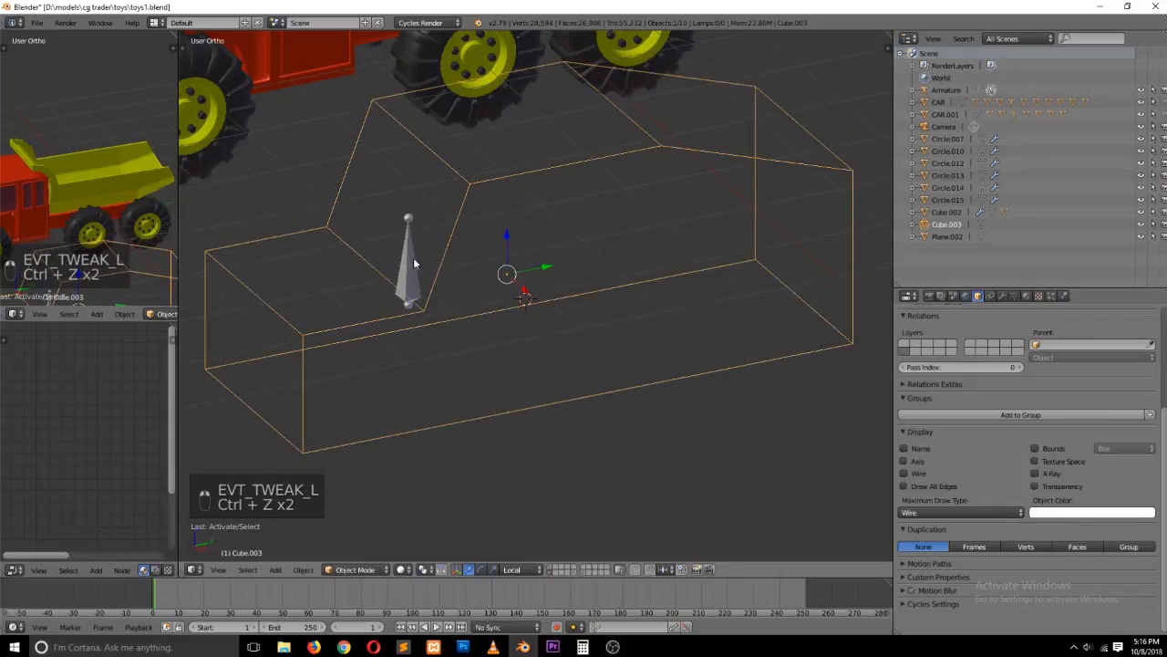
# Map the bone constraint's destination X from source X and set its Target Space to World Space
pyautogui.rightClick(413, 260)
pyautogui.click(978, 498)
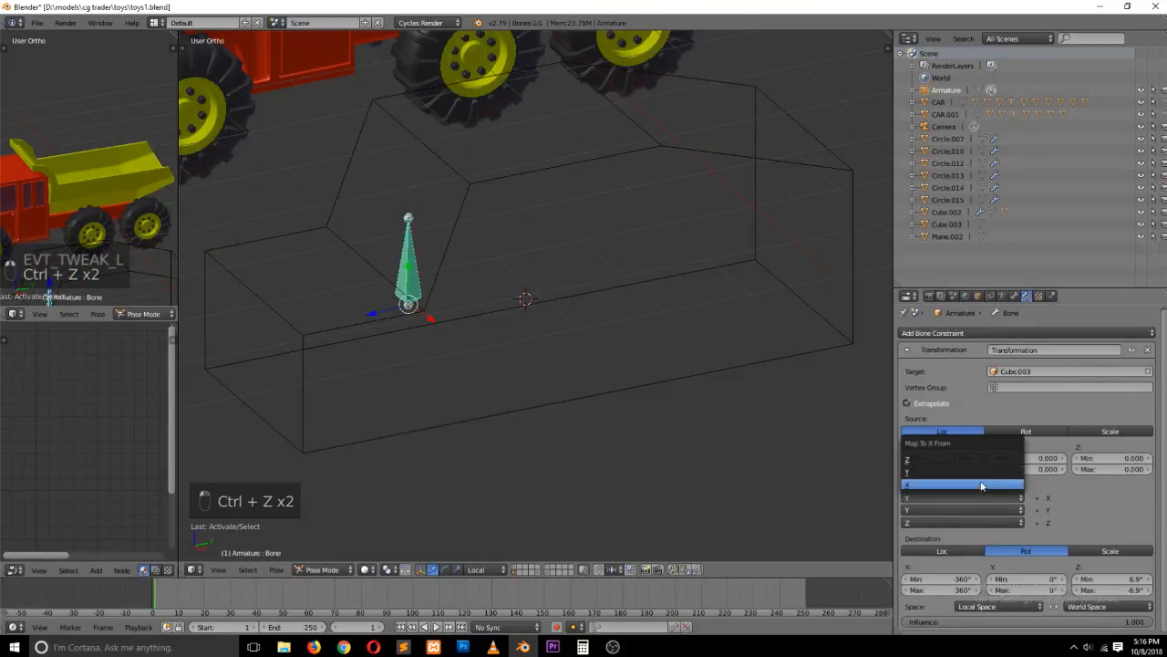
pyautogui.click(976, 485)
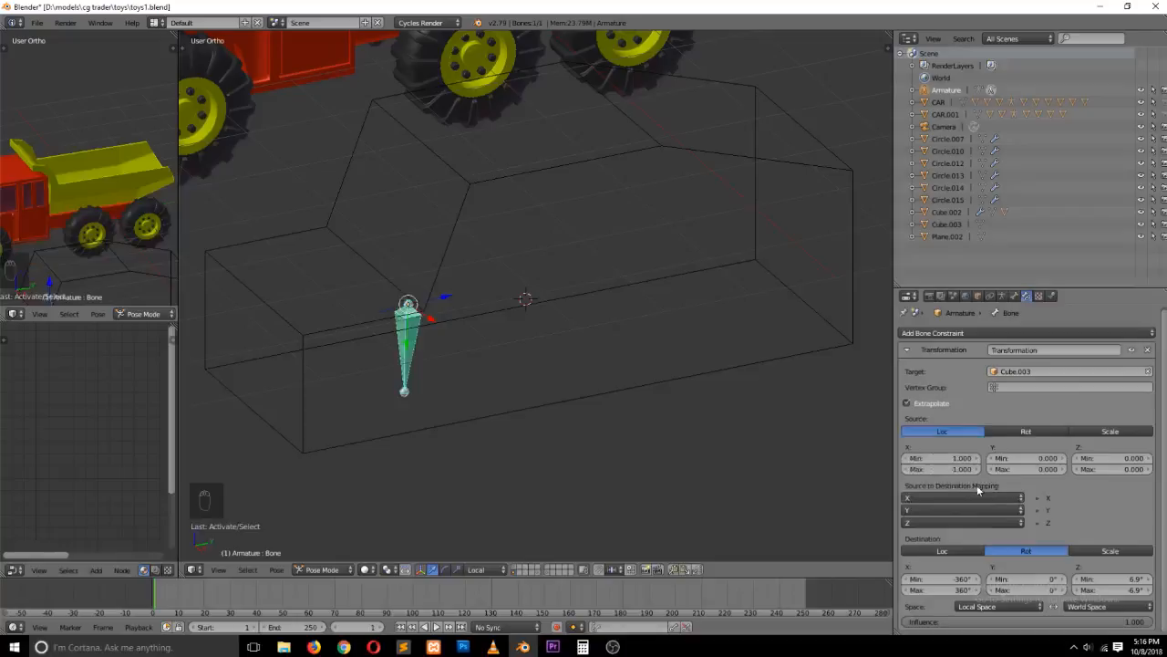
pyautogui.click(983, 604)
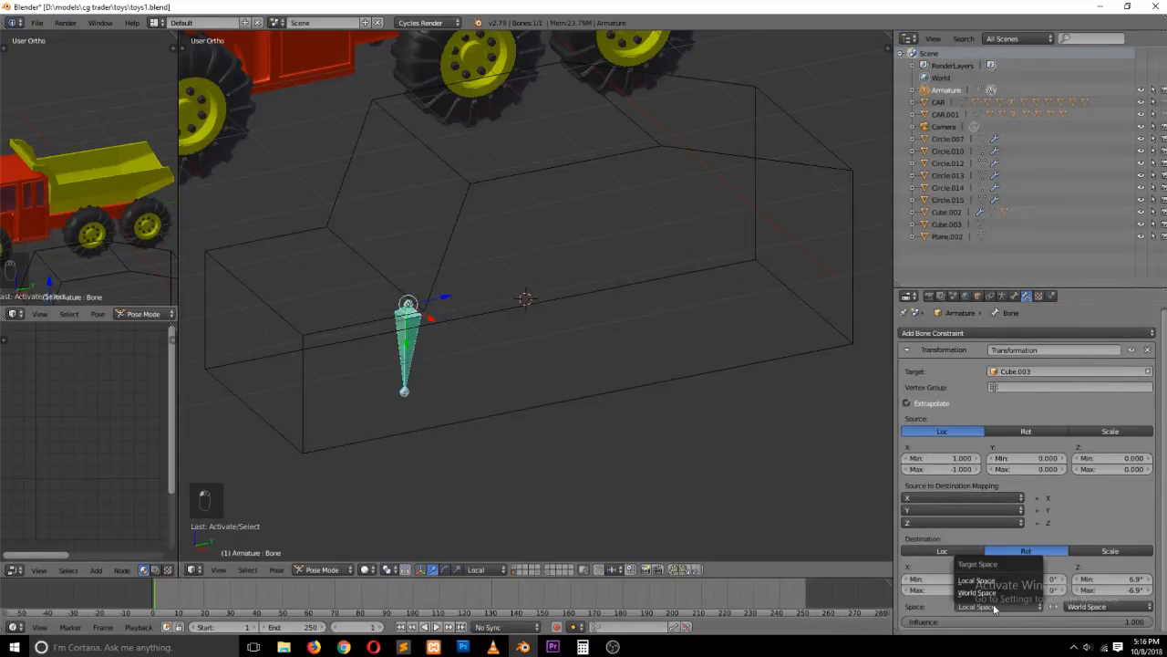
pyautogui.click(989, 591)
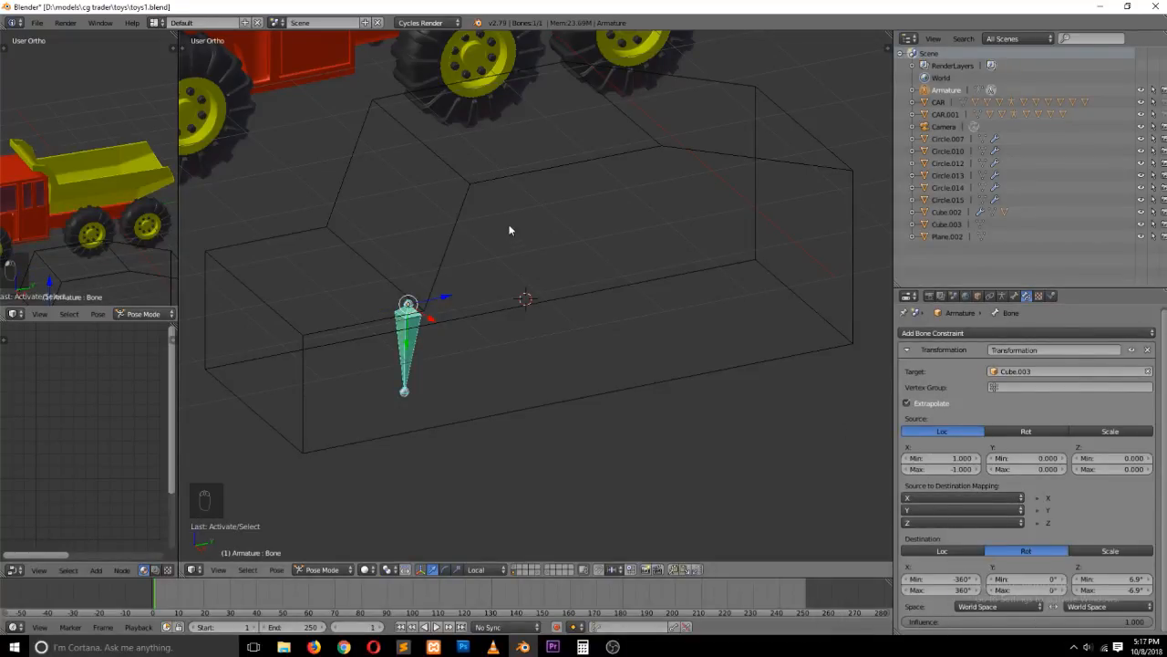
# Move the wireframe box slightly along its local X axis, undoing a trial move along Y first
pyautogui.rightClick(539, 180)
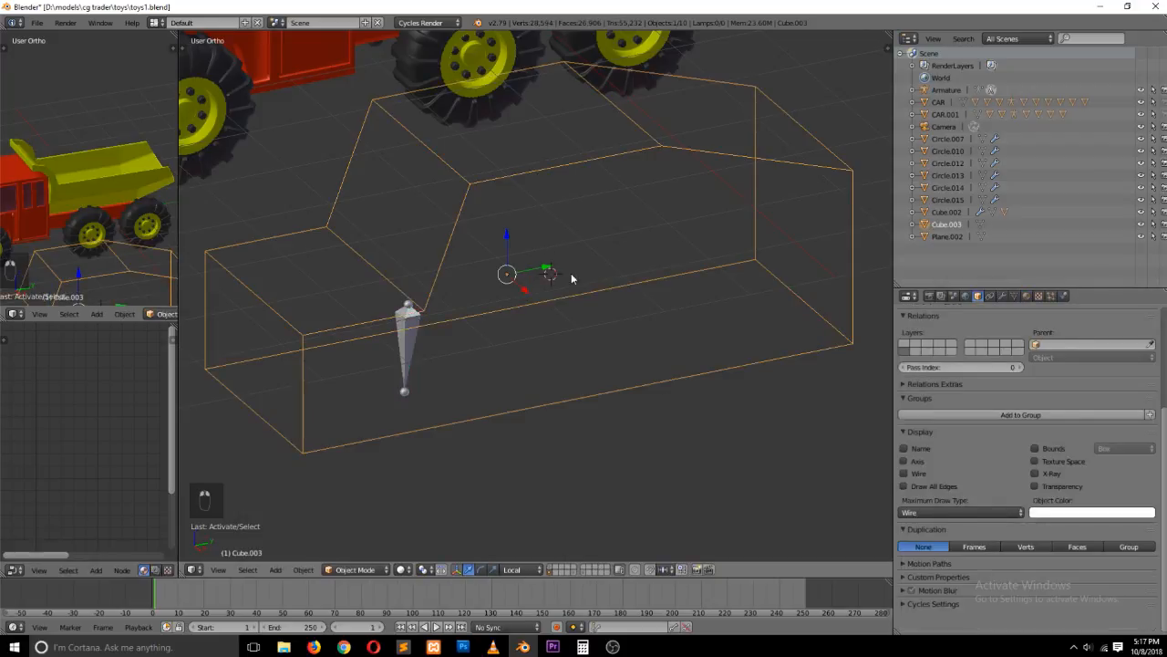
pyautogui.moveTo(549, 266); pyautogui.dragTo(580, 261)
pyautogui.hotkey('ctrl', 'z')
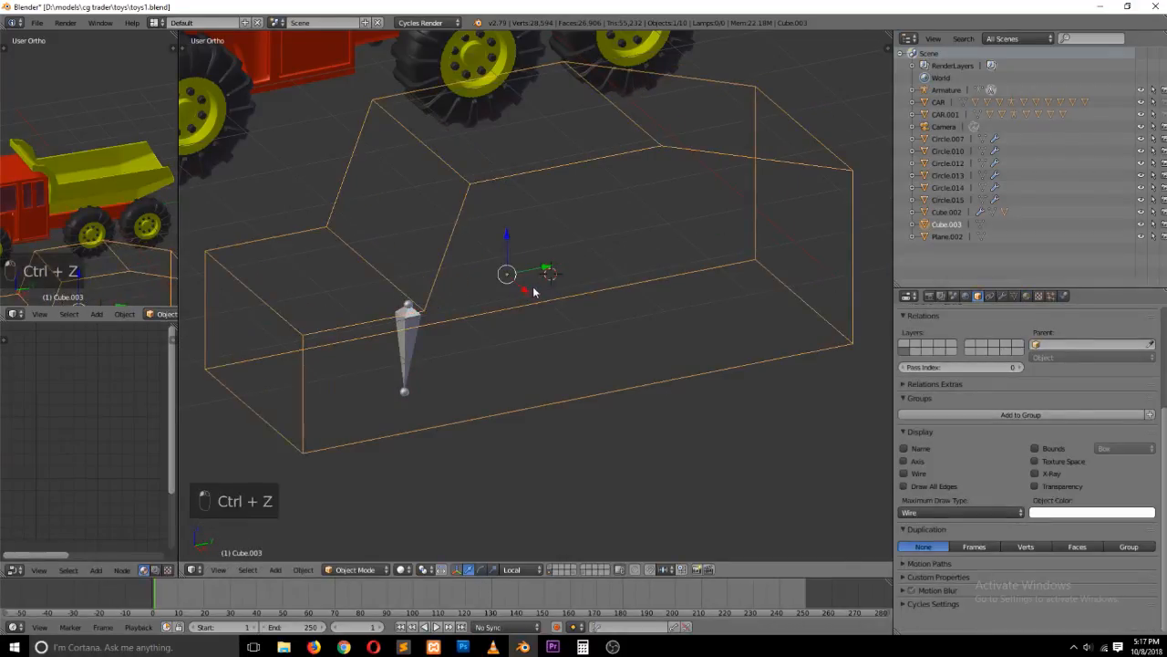
pyautogui.moveTo(527, 290)
pyautogui.mouseDown()
pyautogui.moveTo(544, 325)
pyautogui.moveTo(513, 275)
pyautogui.moveTo(522, 304)
pyautogui.mouseUp()
# Set the viewport's transform orientation to Global
pyautogui.press('`')
pyautogui.moveTo(496, 301)
pyautogui.mouseDown(button='middle')
pyautogui.moveTo(543, 280)
pyautogui.moveTo(516, 305)
pyautogui.mouseUp(button='middle')
pyautogui.click(522, 571)
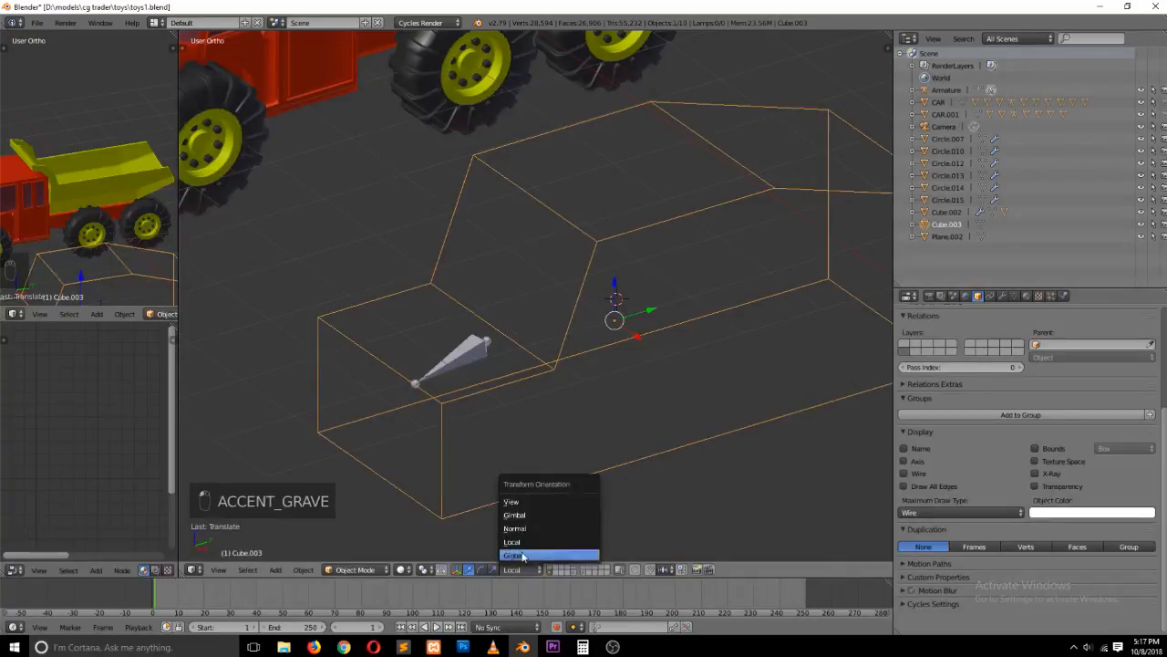
pyautogui.click(547, 554)
pyautogui.moveTo(553, 522); pyautogui.dragTo(570, 475, button='middle')
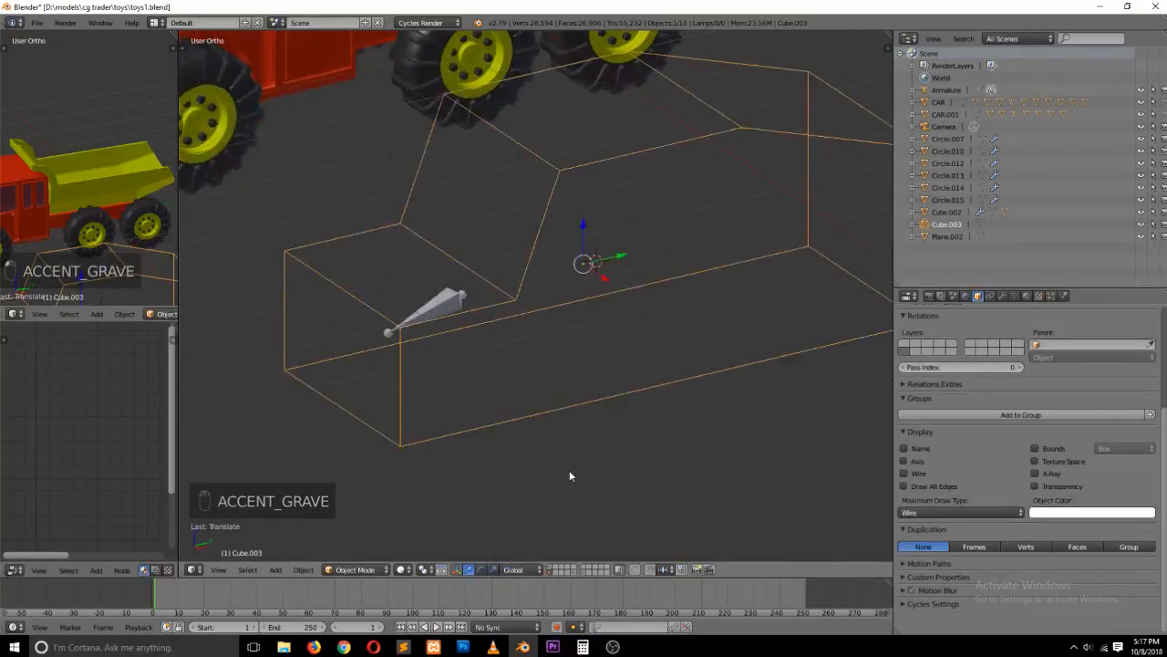
# Move the wireframe box along the global X axis to test the bone's rotation, and leave the bone selected
pyautogui.rightClick(453, 300)
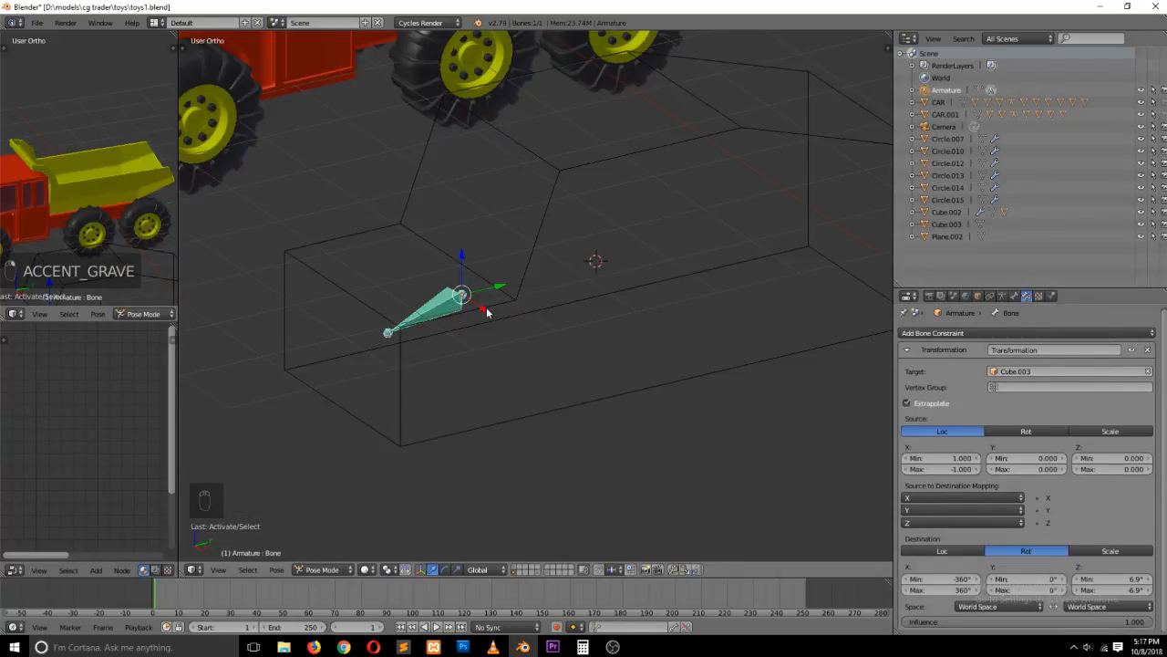
pyautogui.rightClick(572, 274)
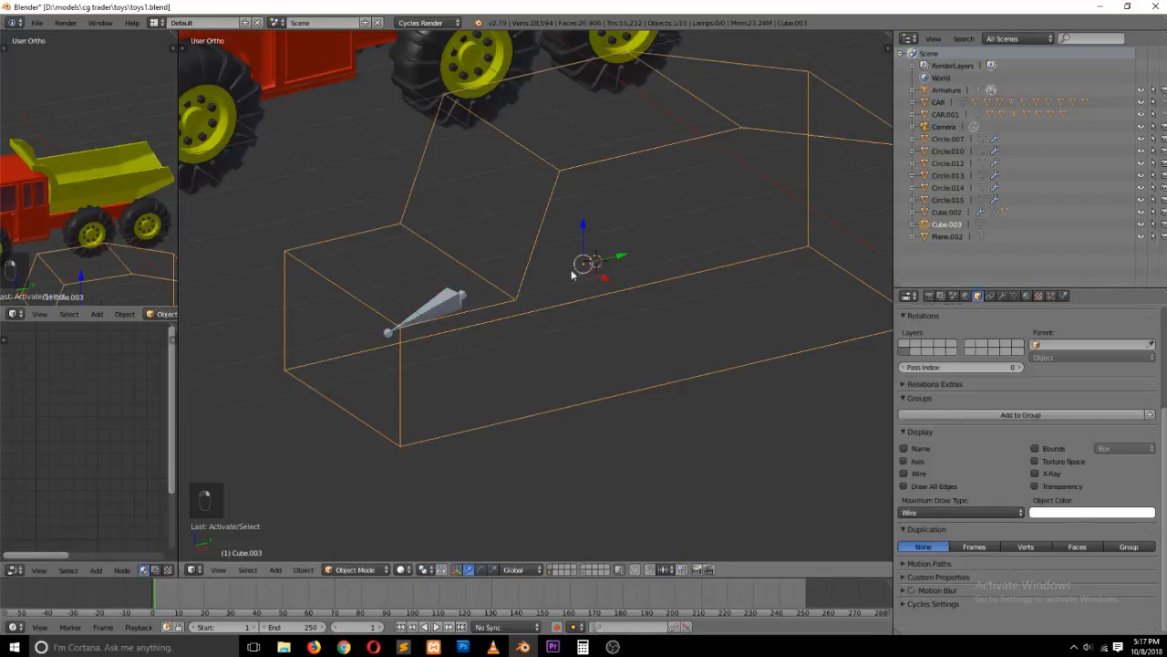
pyautogui.moveTo(599, 284); pyautogui.dragTo(635, 318)
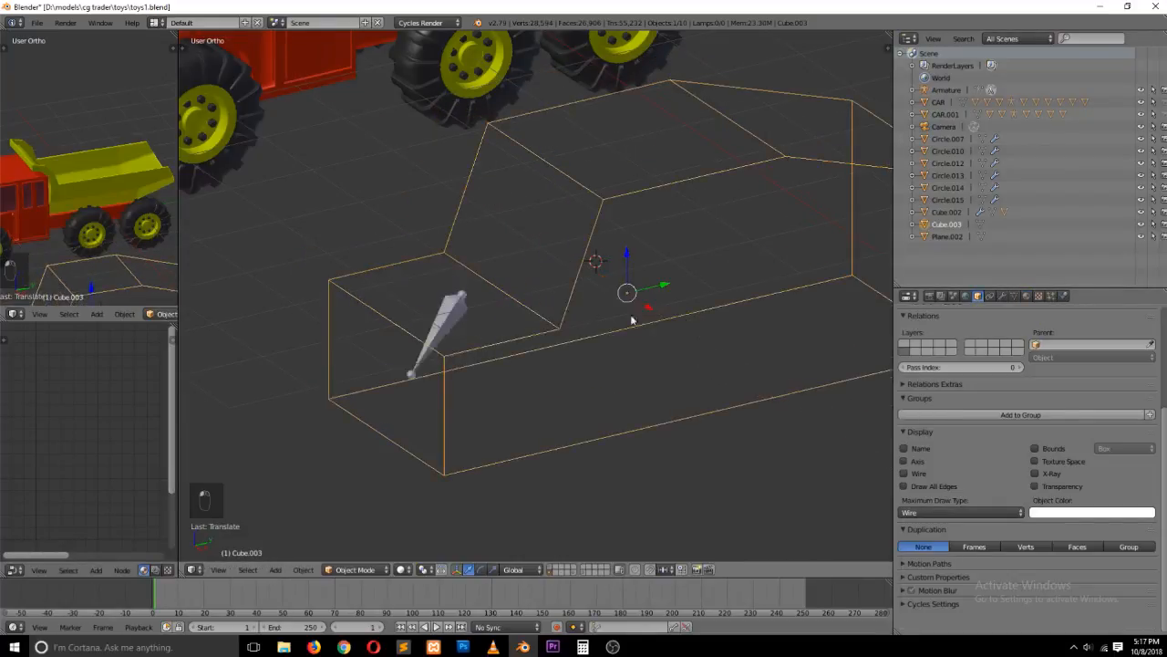
pyautogui.rightClick(473, 311)
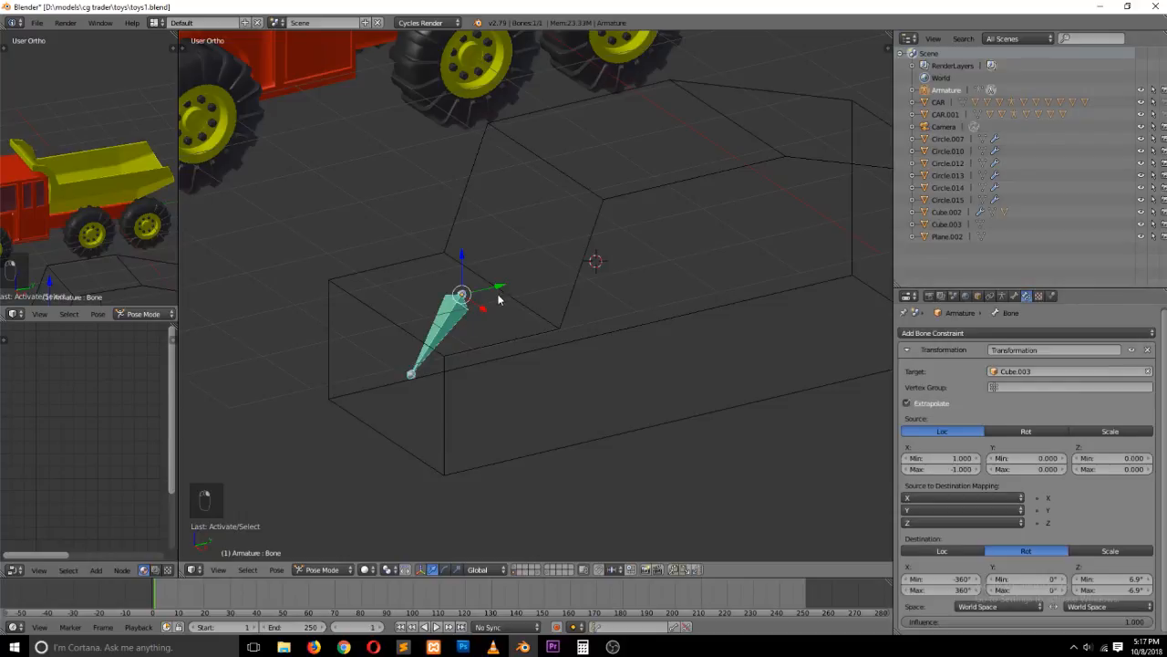
pyautogui.rightClick(599, 236)
pyautogui.hotkey('ctrl', 'z')
pyautogui.hotkey('ctrl', 'z')
pyautogui.hotkey('ctrl', 'z')
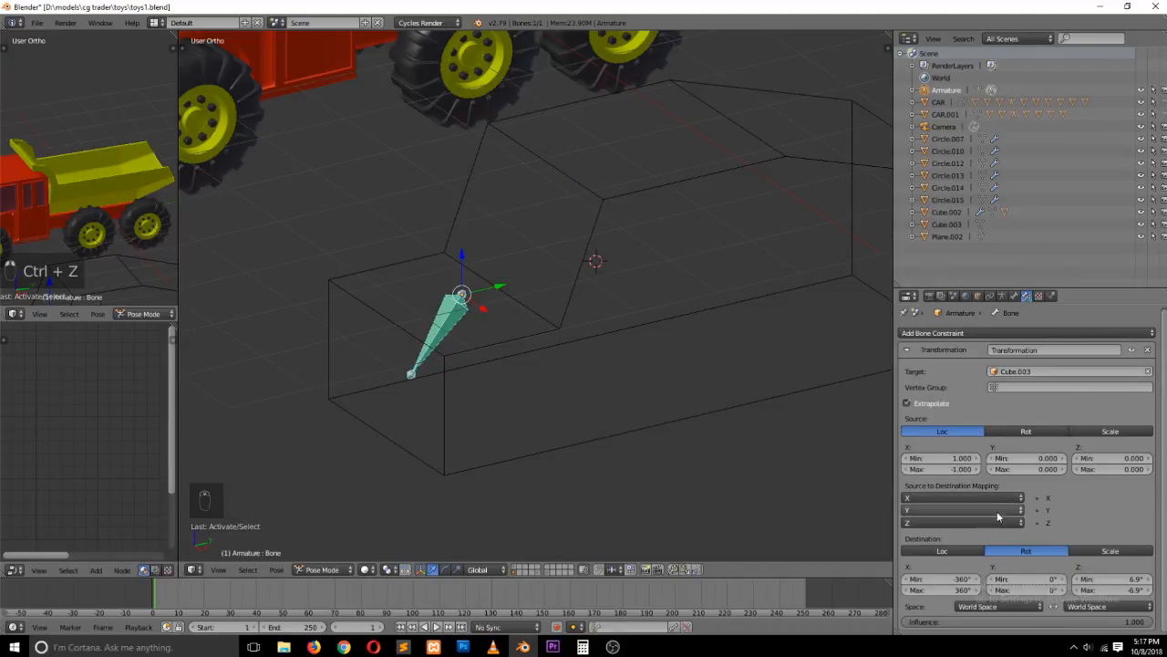
# Try a destination rotation Y Min of -360° in the bone constraint and reset it to 0°
pyautogui.click(1021, 580)
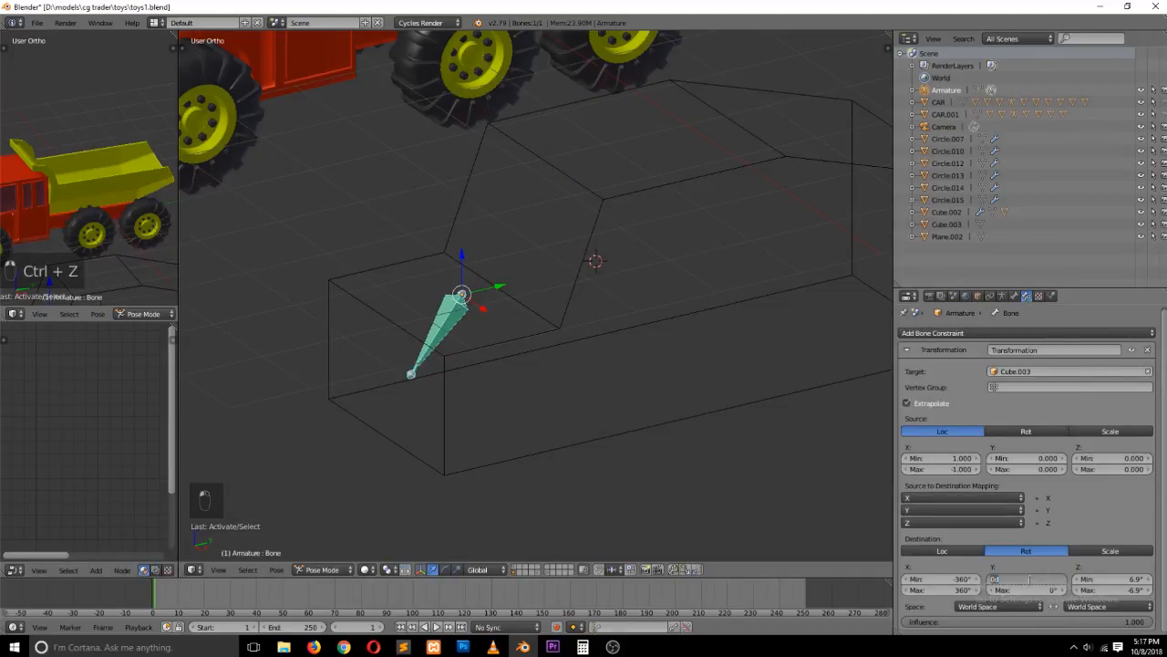
pyautogui.write('36')
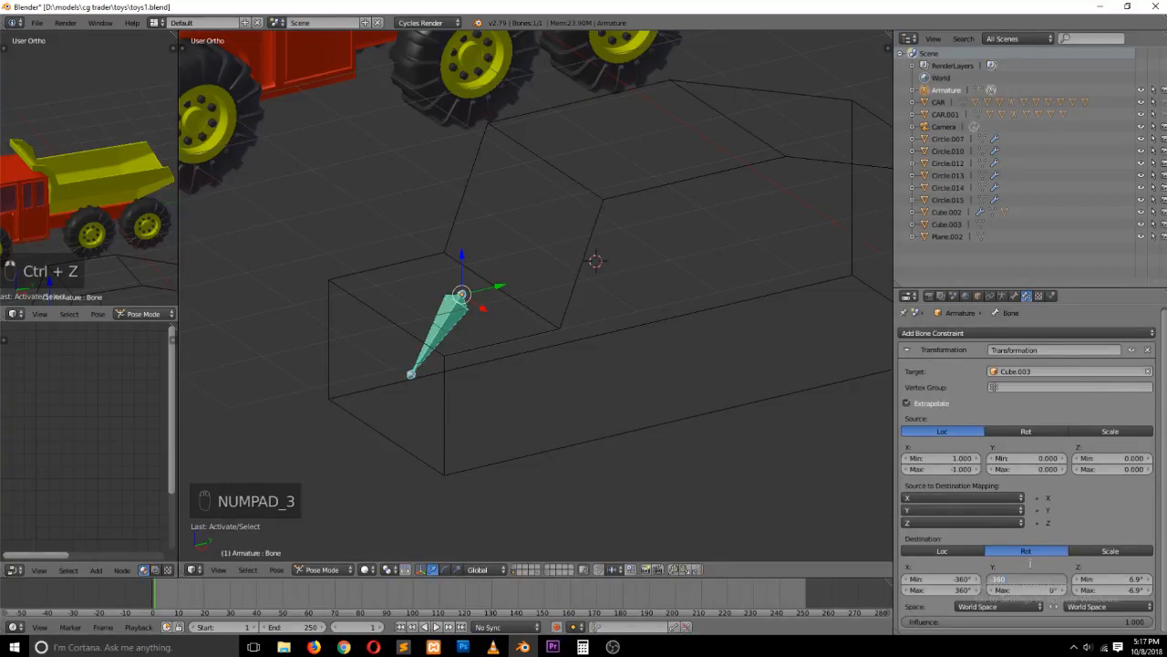
pyautogui.press('Return')
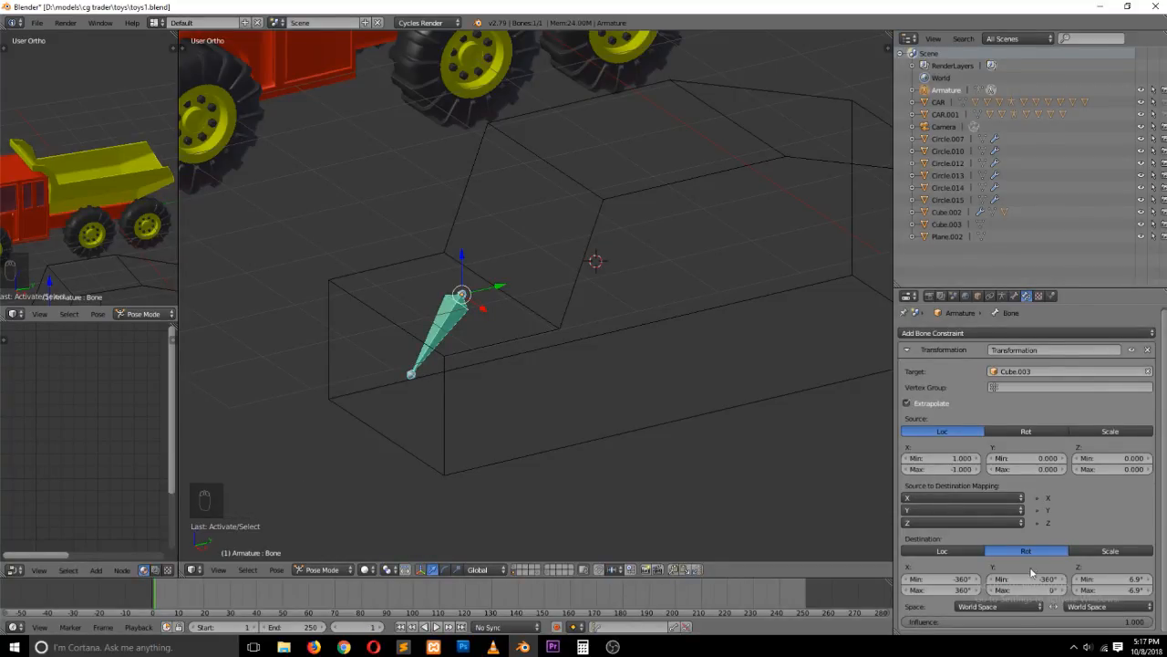
pyautogui.click(1034, 578)
pyautogui.write('0')
pyautogui.press('Return')
# Swap the constraint's axis mapping so destination Y comes from source X and destination X from source Y
pyautogui.click(957, 510)
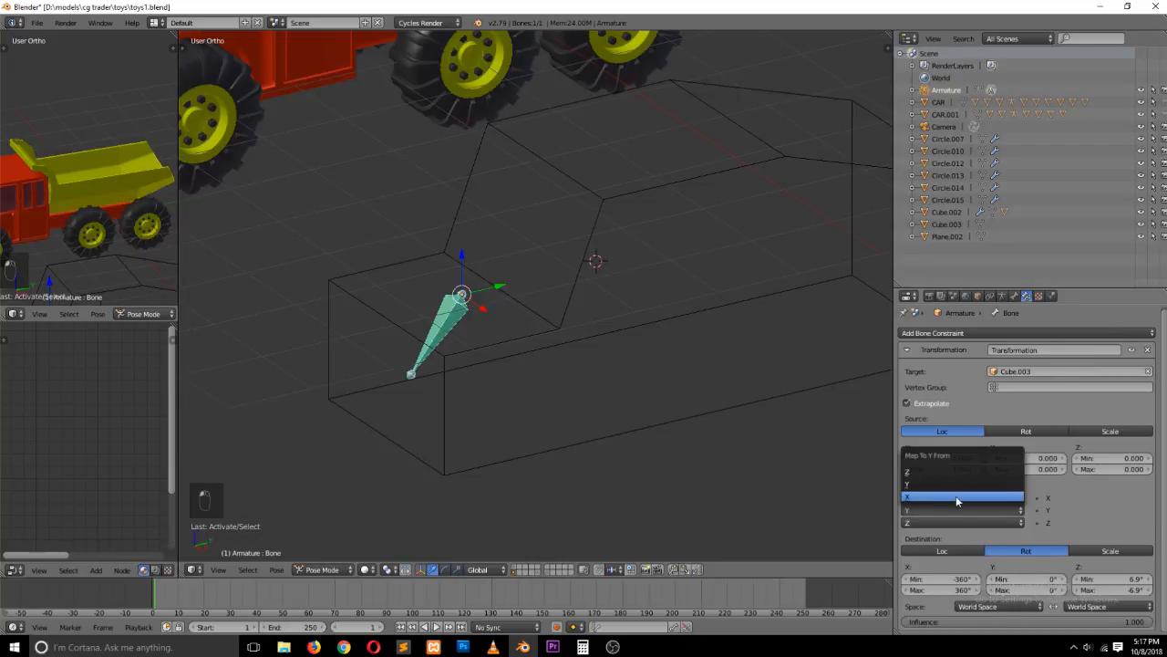
pyautogui.click(956, 496)
pyautogui.click(956, 498)
pyautogui.click(912, 471)
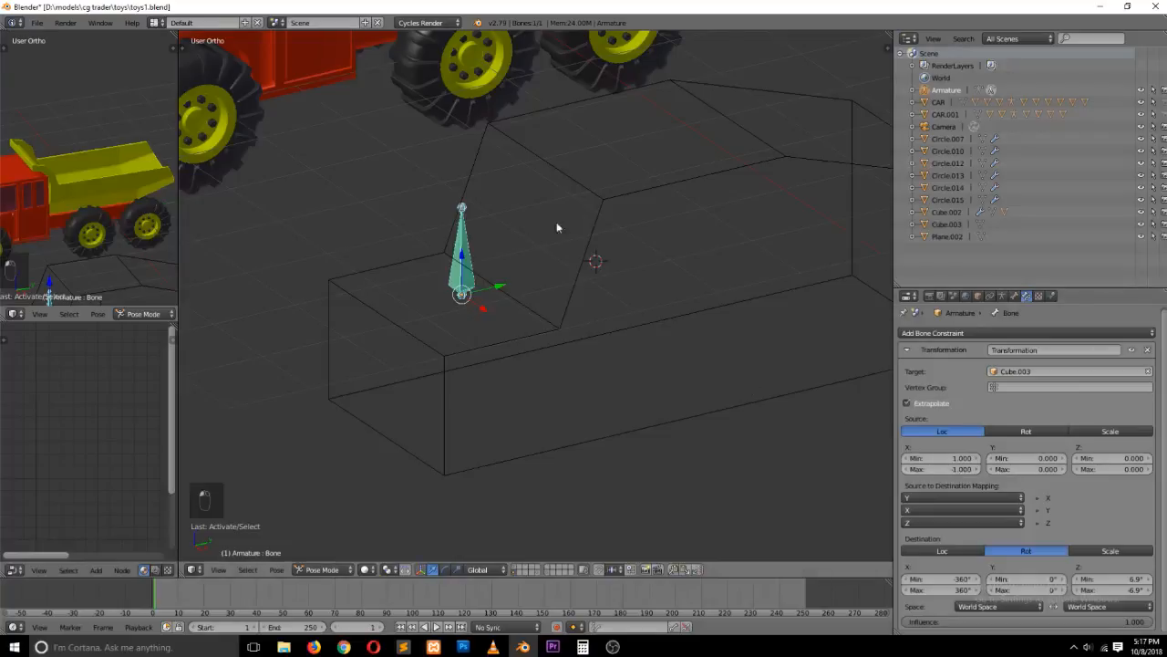
# Try moving the wireframe car-shaped box and undo the move
pyautogui.rightClick(592, 235)
pyautogui.moveTo(664, 284)
pyautogui.mouseDown()
pyautogui.moveTo(698, 286)
pyautogui.moveTo(657, 290)
pyautogui.mouseUp()
pyautogui.hotkey('ctrl', 'z')
pyautogui.hotkey('ctrl', 'z')
pyautogui.hotkey('ctrl', 'z')
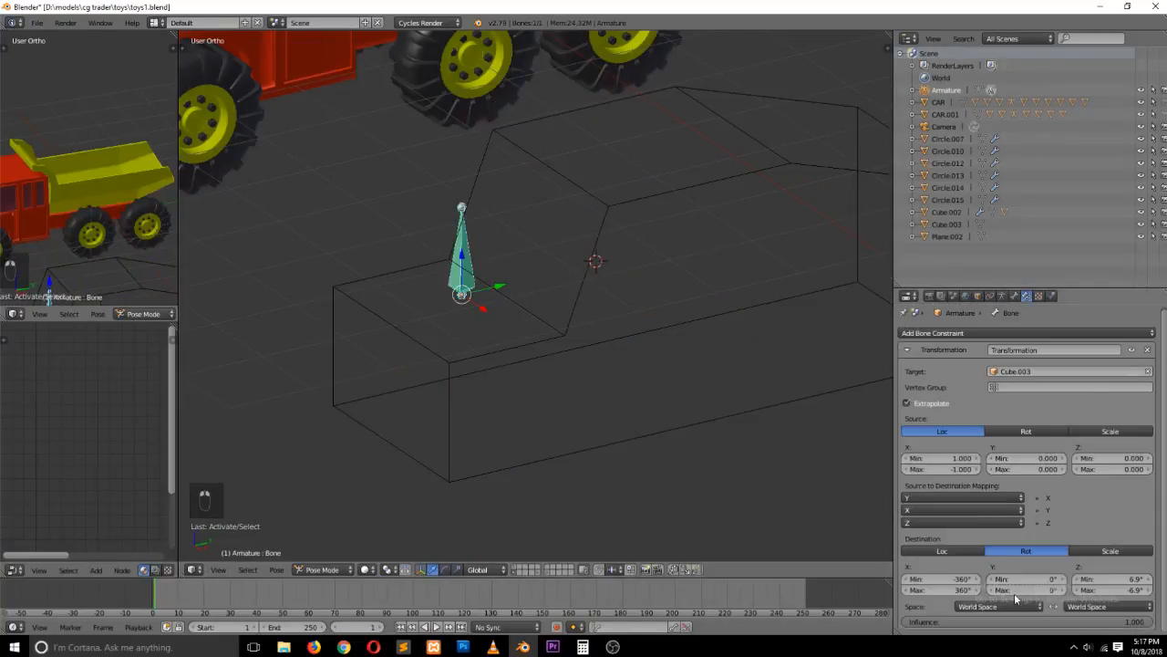
# In the bone's Transformation constraint, map destination X from source X and destination Y from source Y
pyautogui.click(1007, 499)
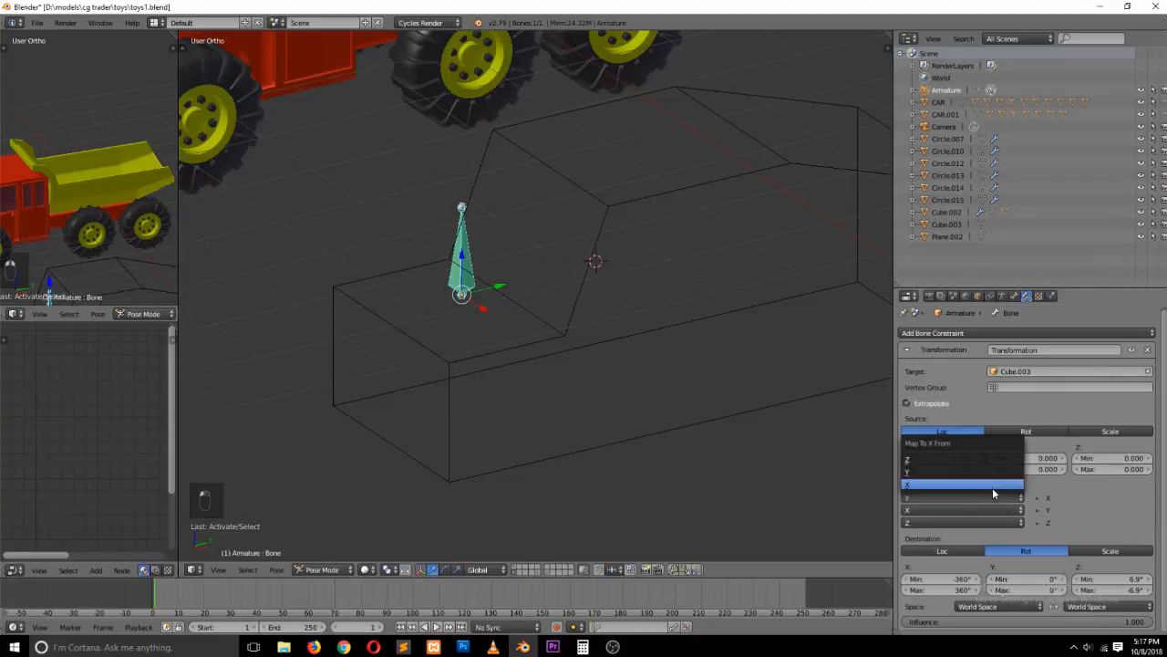
pyautogui.click(993, 487)
pyautogui.click(1003, 510)
pyautogui.click(1003, 489)
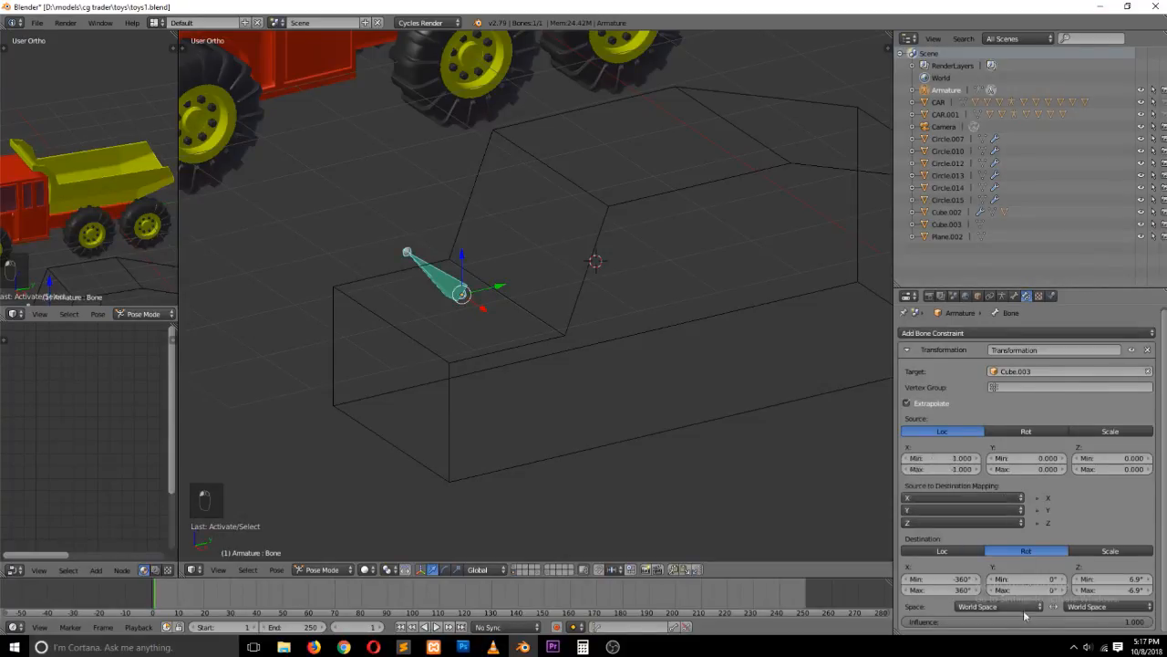
# Set both the target and owner space of the Transformation constraint to Local Space
pyautogui.click(1021, 607)
pyautogui.click(1016, 581)
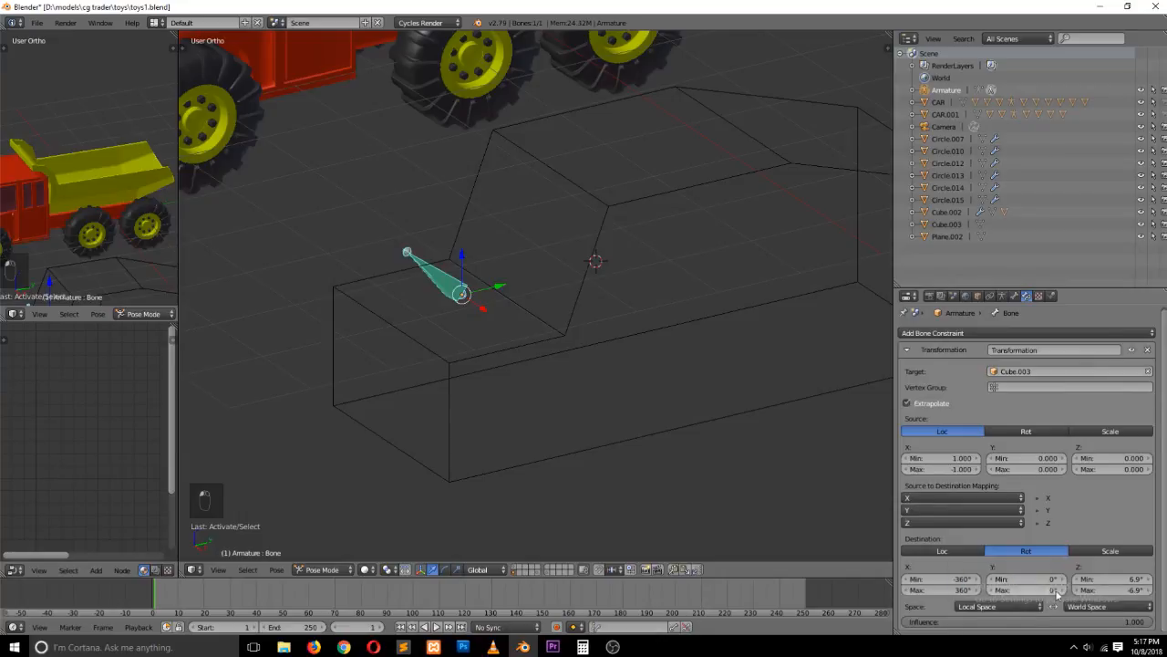
pyautogui.click(1103, 607)
pyautogui.click(1097, 556)
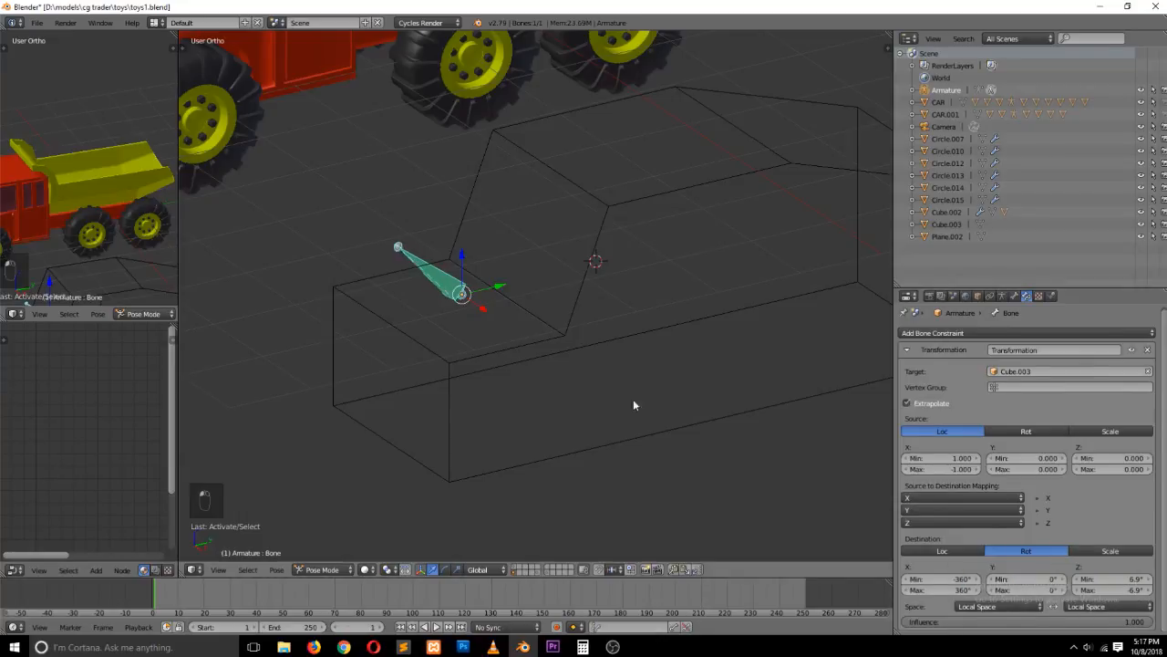
# Move the wireframe box Cube.003 back and forth along the X axis to test the bone's rotation
pyautogui.rightClick(585, 299)
pyautogui.press('g')
pyautogui.press('x')
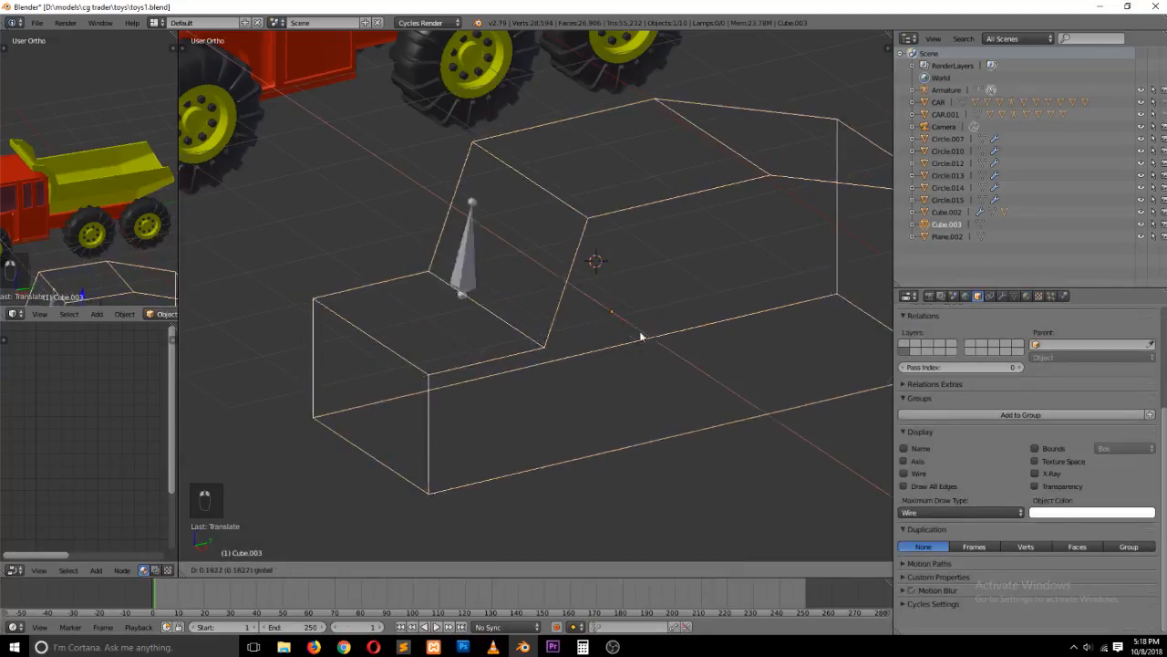
pyautogui.press('Return')
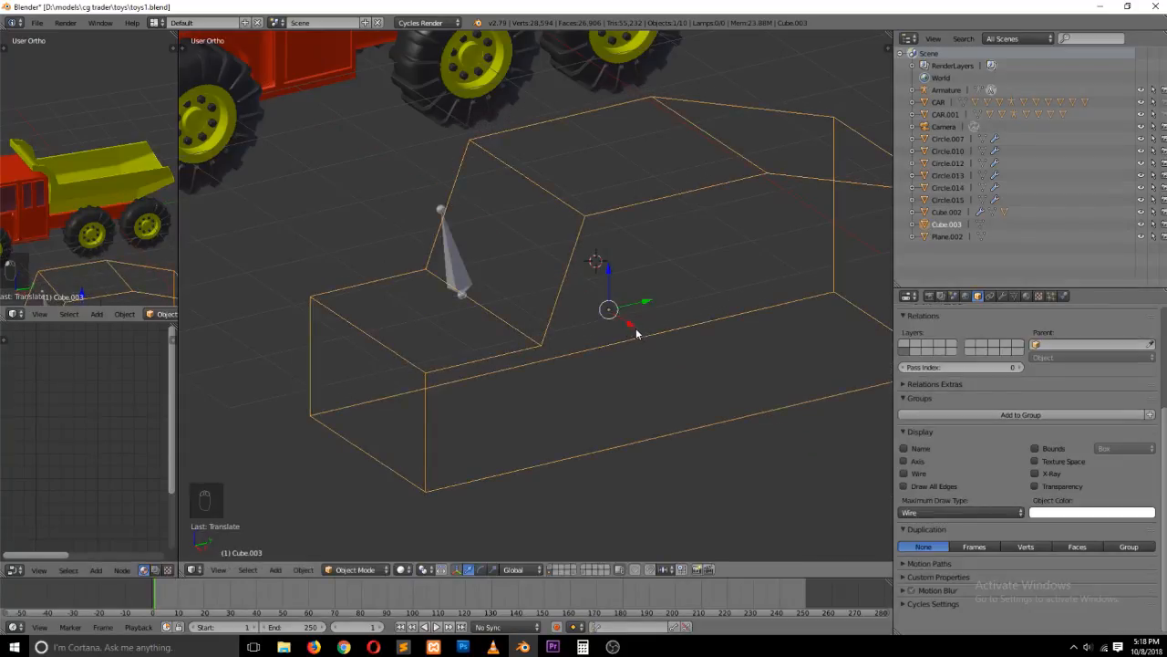
pyautogui.press('g')
pyautogui.press('x')
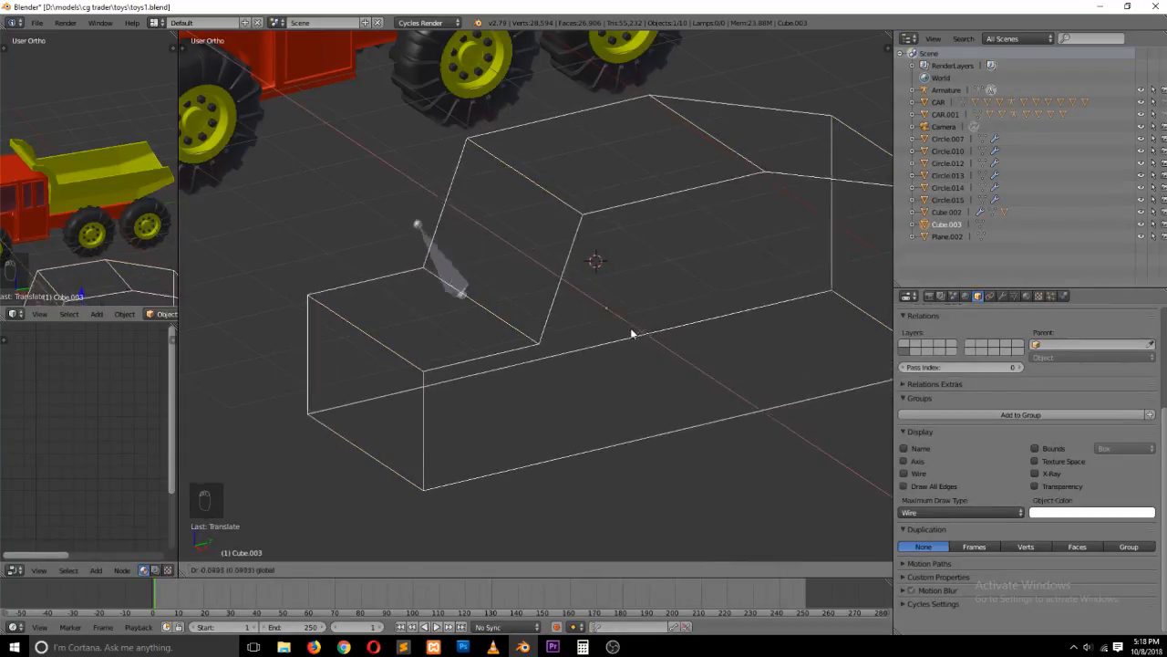
pyautogui.click(632, 334)
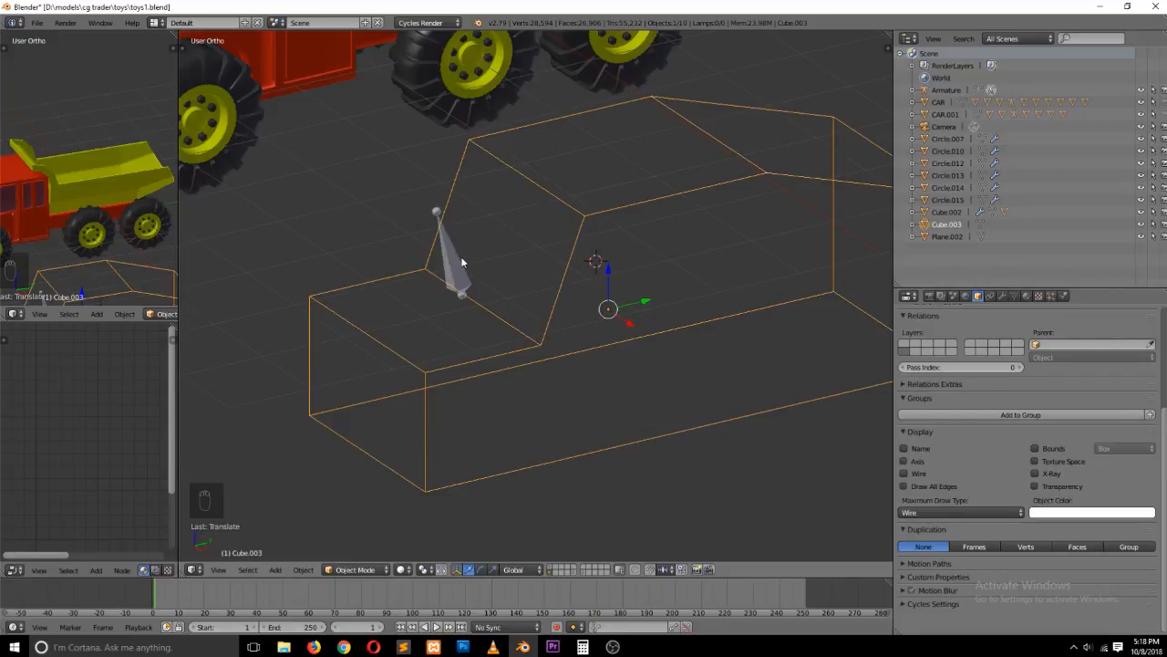
# Reselect the bone and set its constraint's destination Y rotation to a minimum of -360° and a maximum of 360°
pyautogui.press('`')
pyautogui.moveTo(490, 285); pyautogui.dragTo(505, 294, button='middle')
pyautogui.rightClick(486, 299)
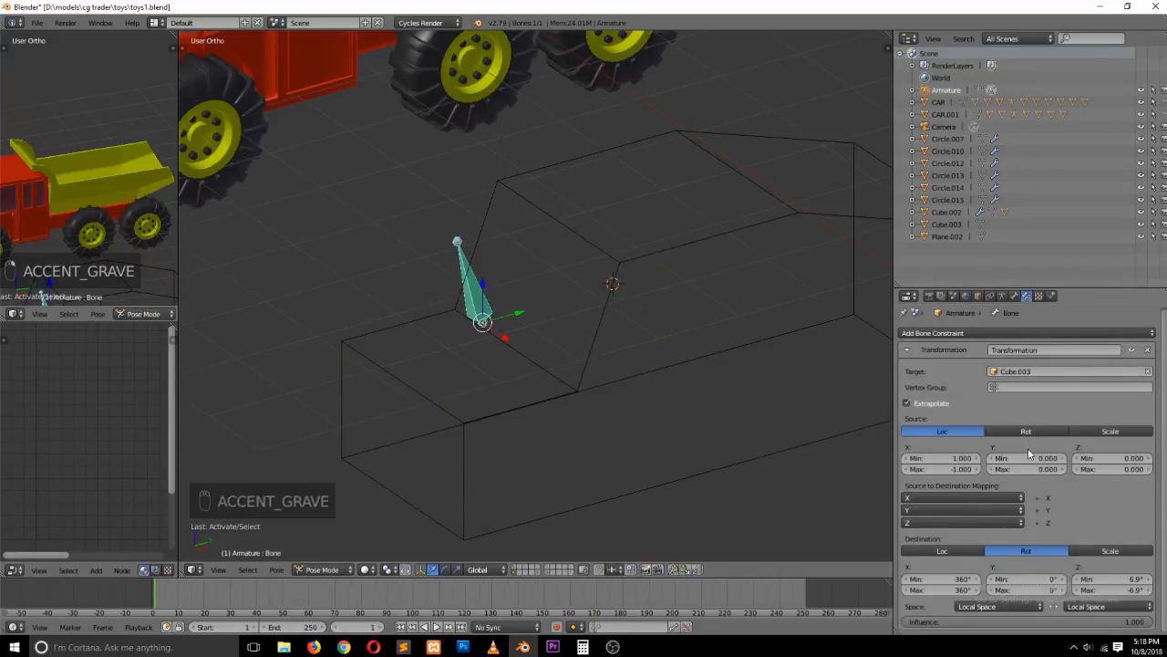
pyautogui.click(1018, 498)
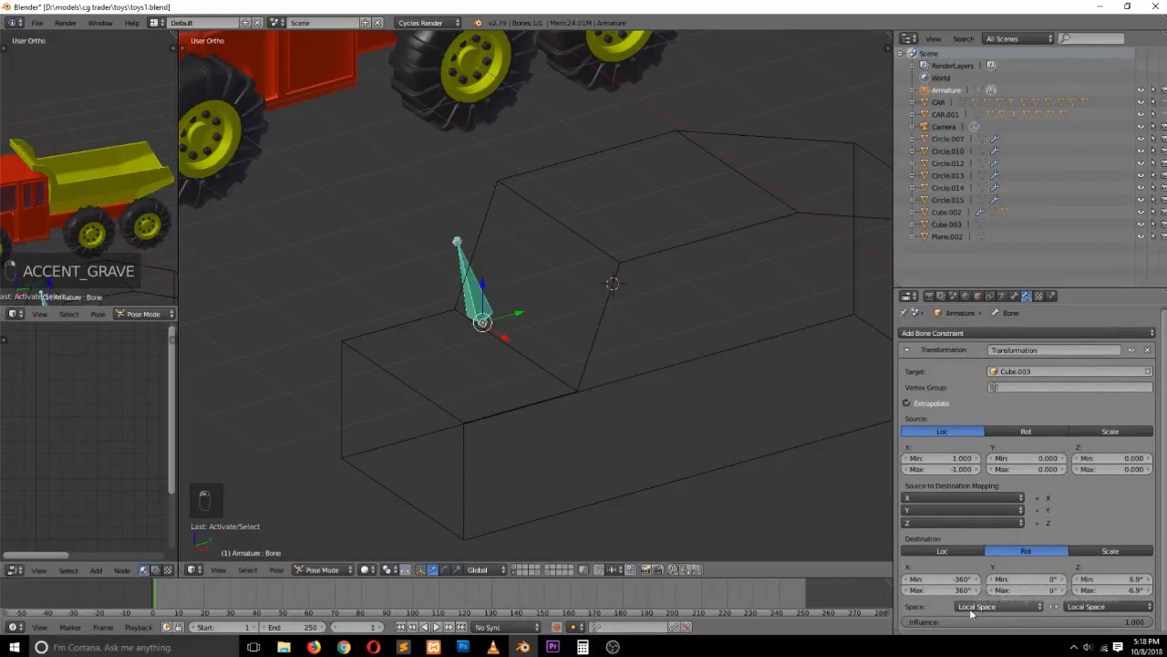
pyautogui.click(1021, 580)
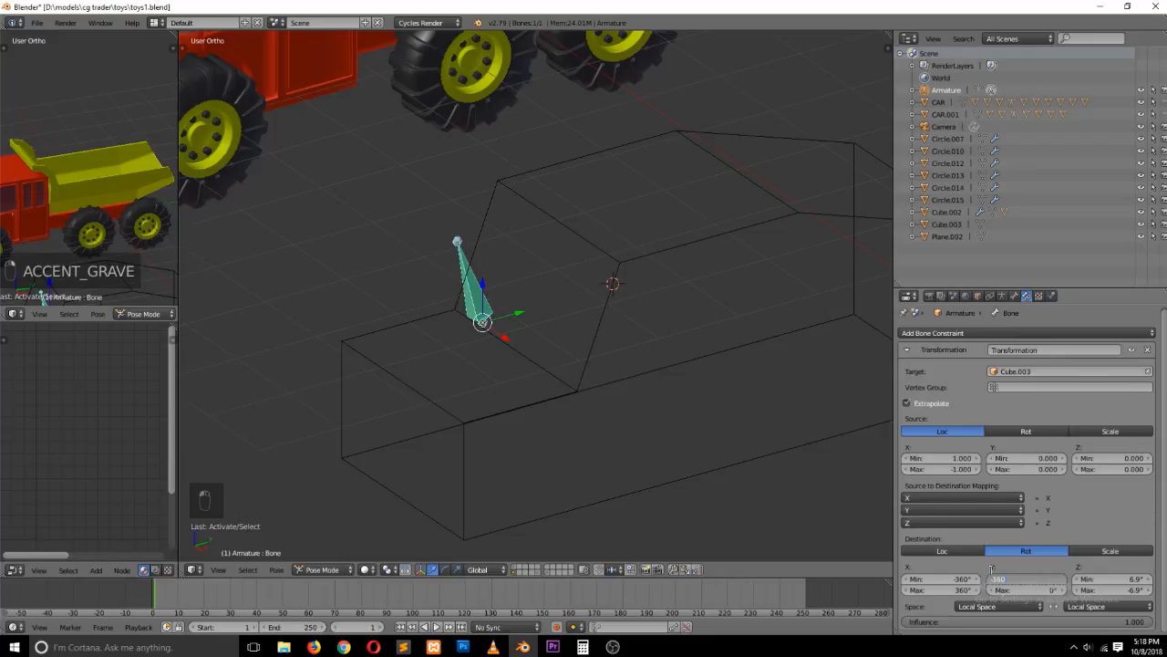
pyautogui.click(996, 590)
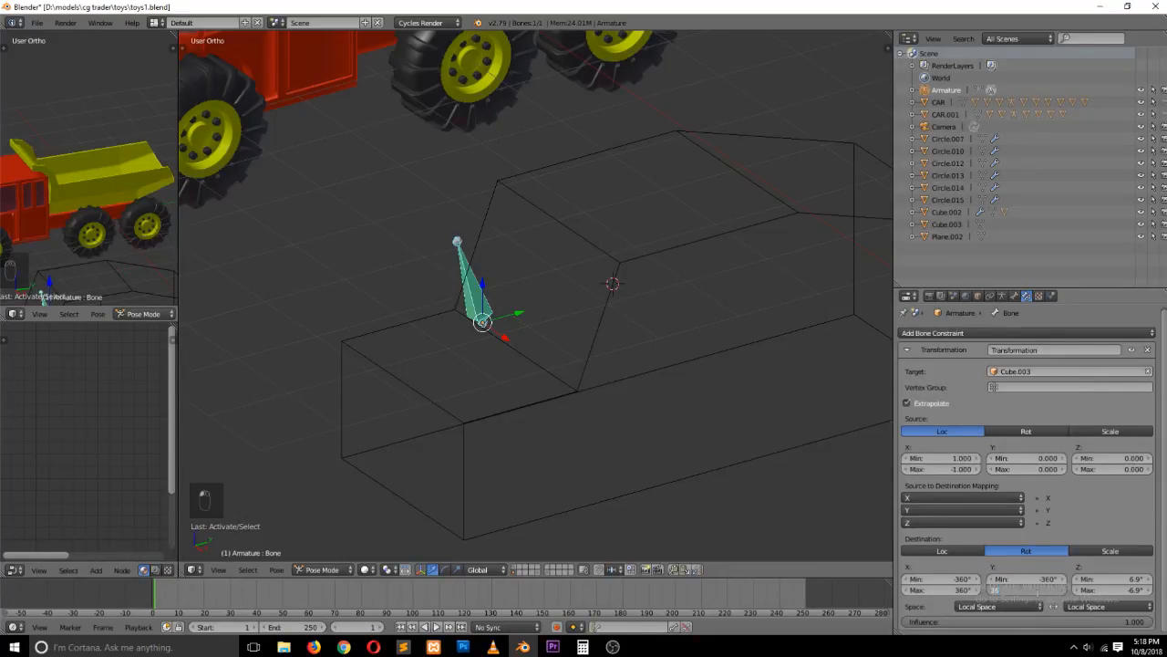
pyautogui.press('Return')
# Set the constraint's destination Z rotation to a minimum of -360° and a maximum of 360°
pyautogui.click(1105, 579)
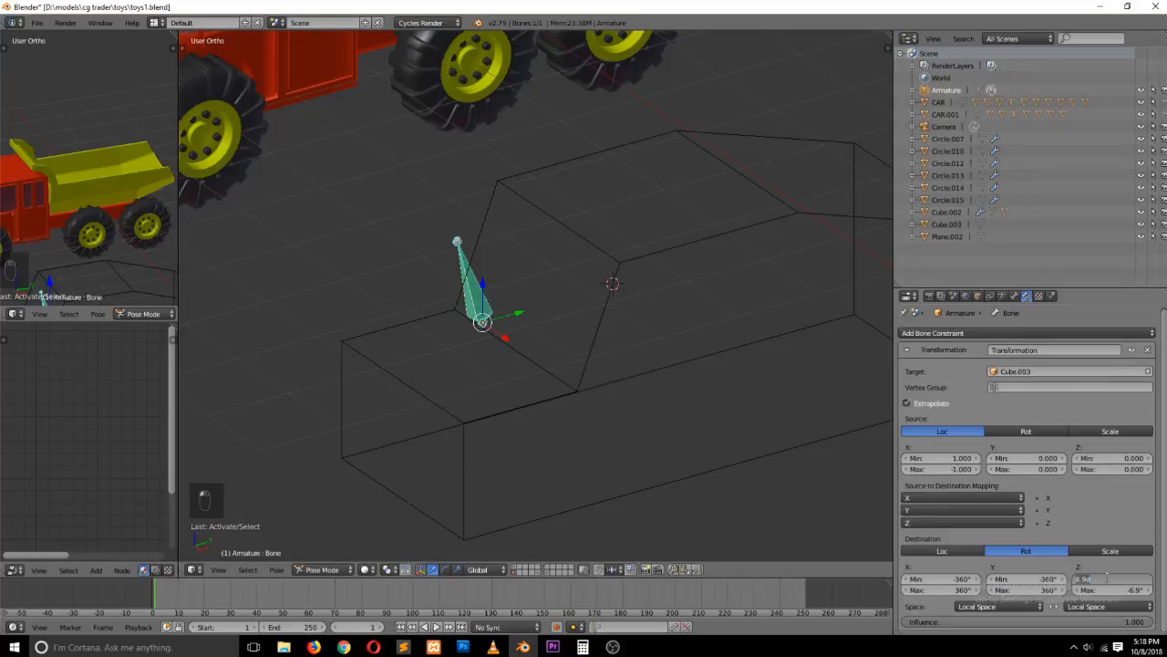
pyautogui.press('BackSpace')
pyautogui.write('-360')
pyautogui.press('Return')
pyautogui.click(1116, 590)
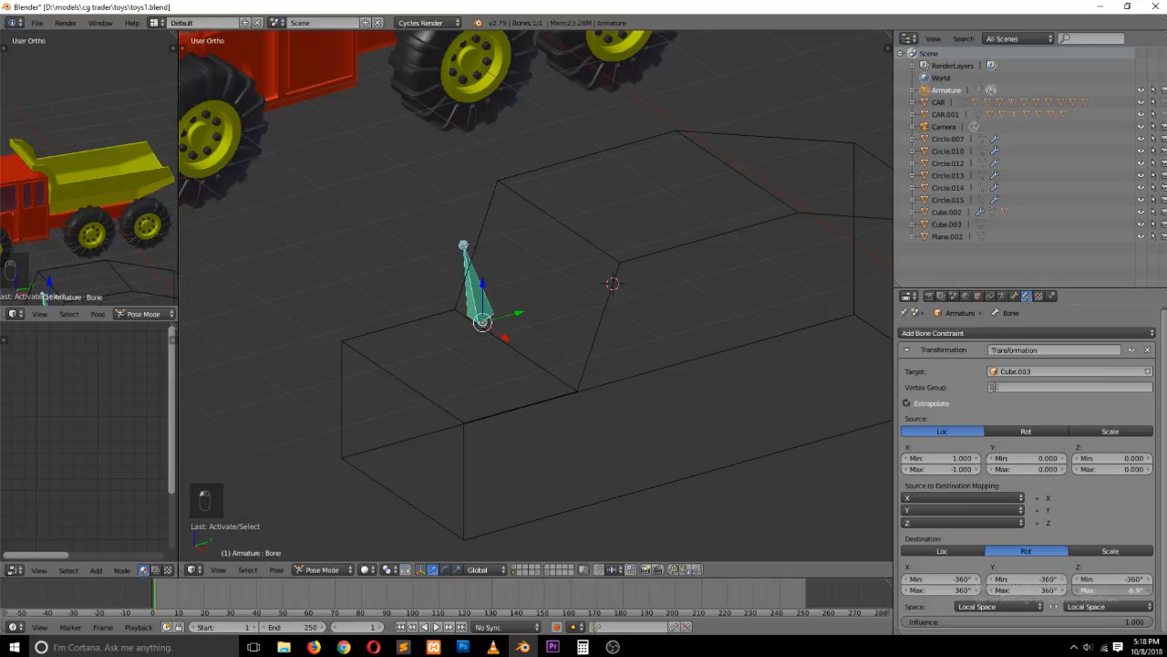
pyautogui.write('360')
pyautogui.press('Return')
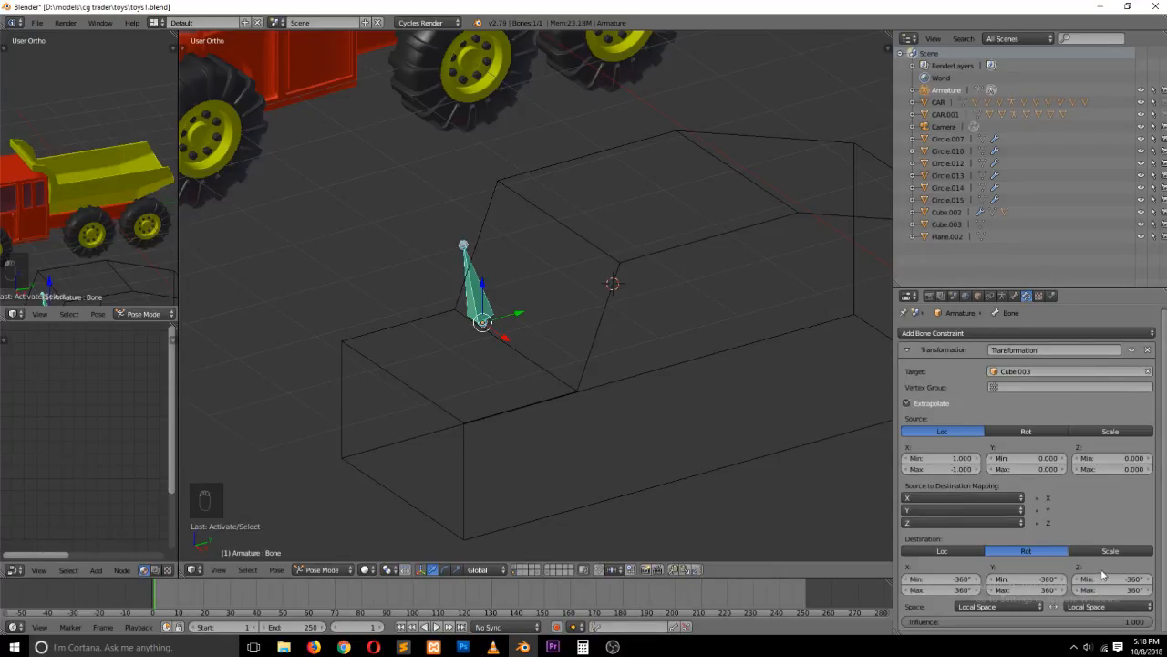
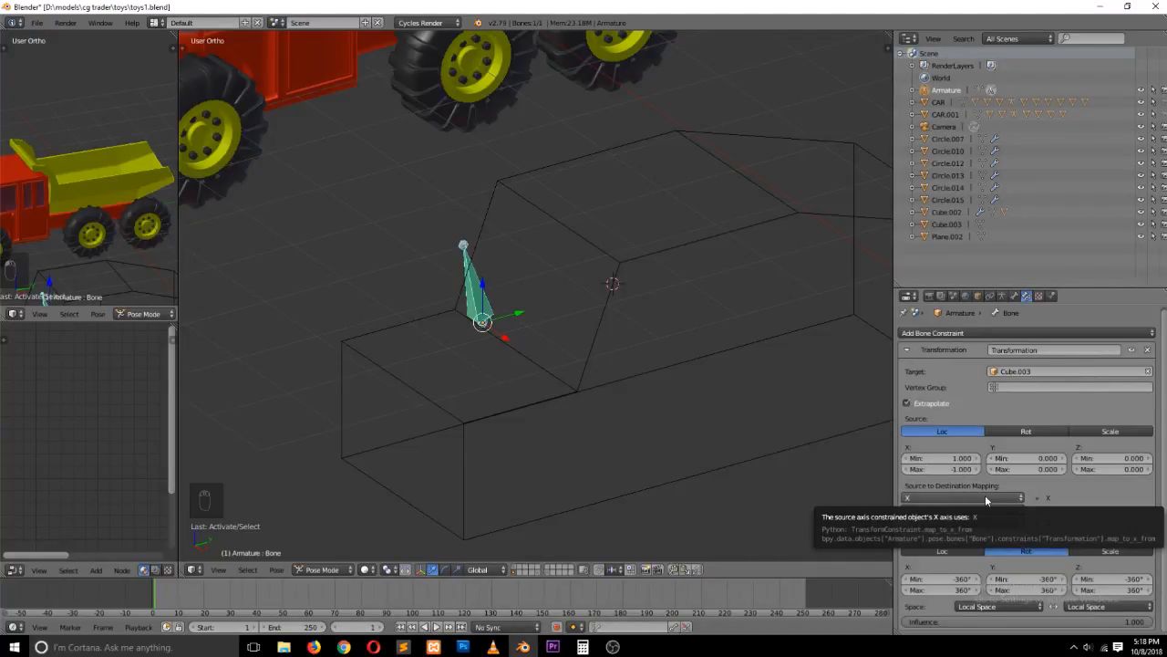
# Compare the bone and the wireframe box, and move the box to test the new rotation limits
pyautogui.rightClick(669, 250)
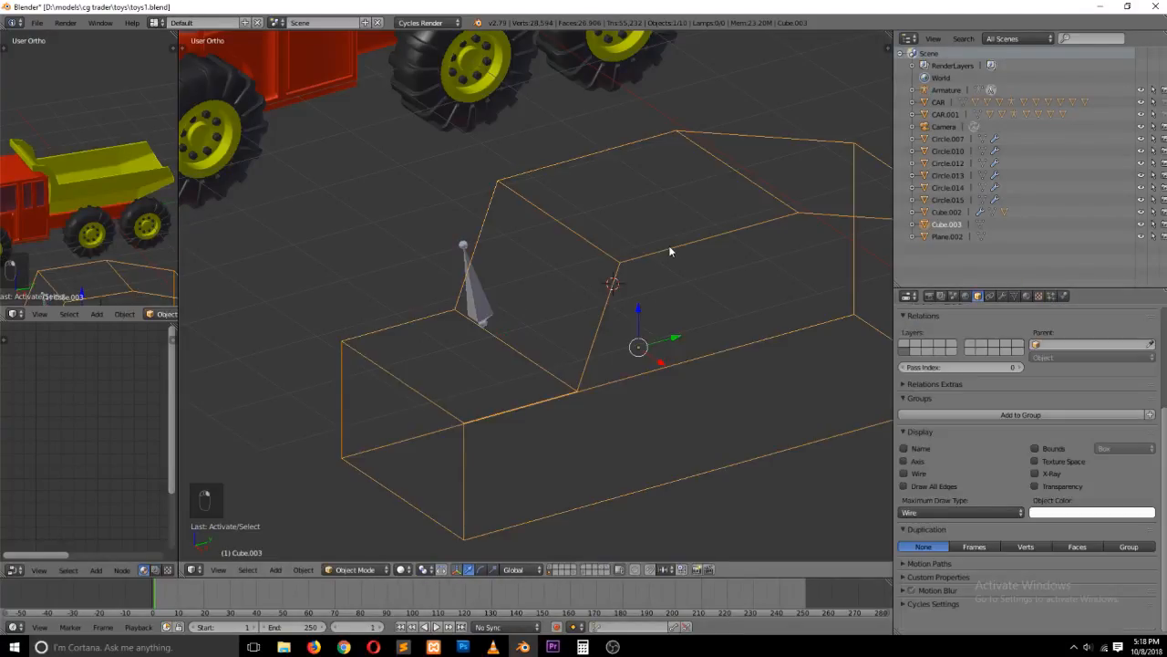
pyautogui.rightClick(477, 285)
pyautogui.rightClick(609, 291)
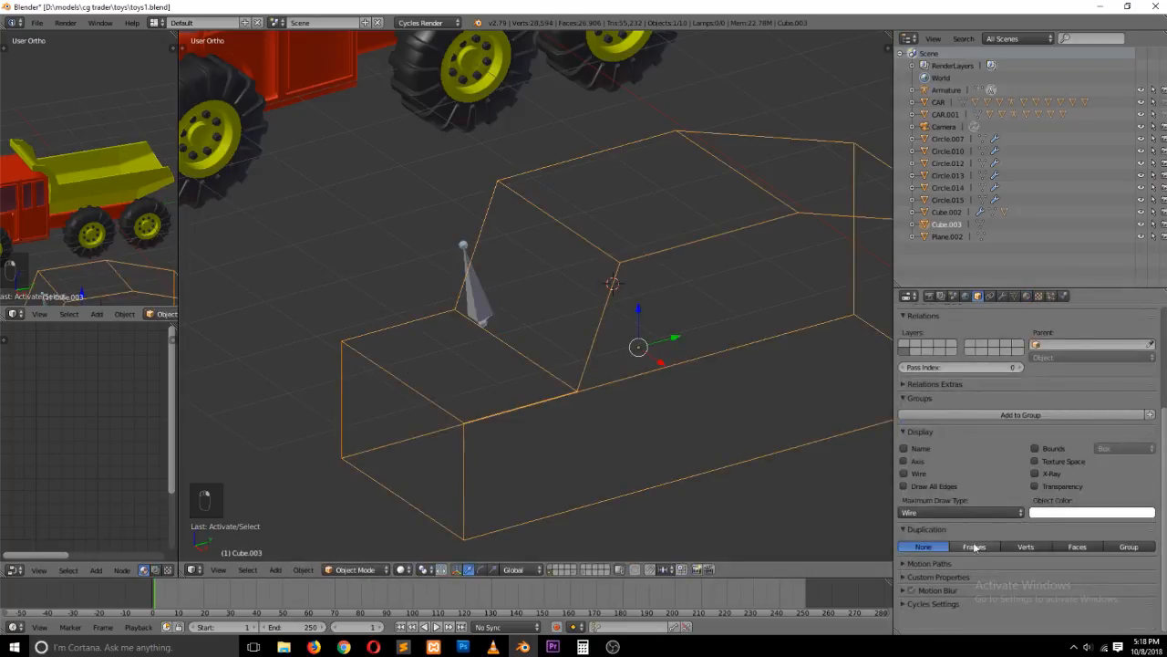
pyautogui.rightClick(476, 290)
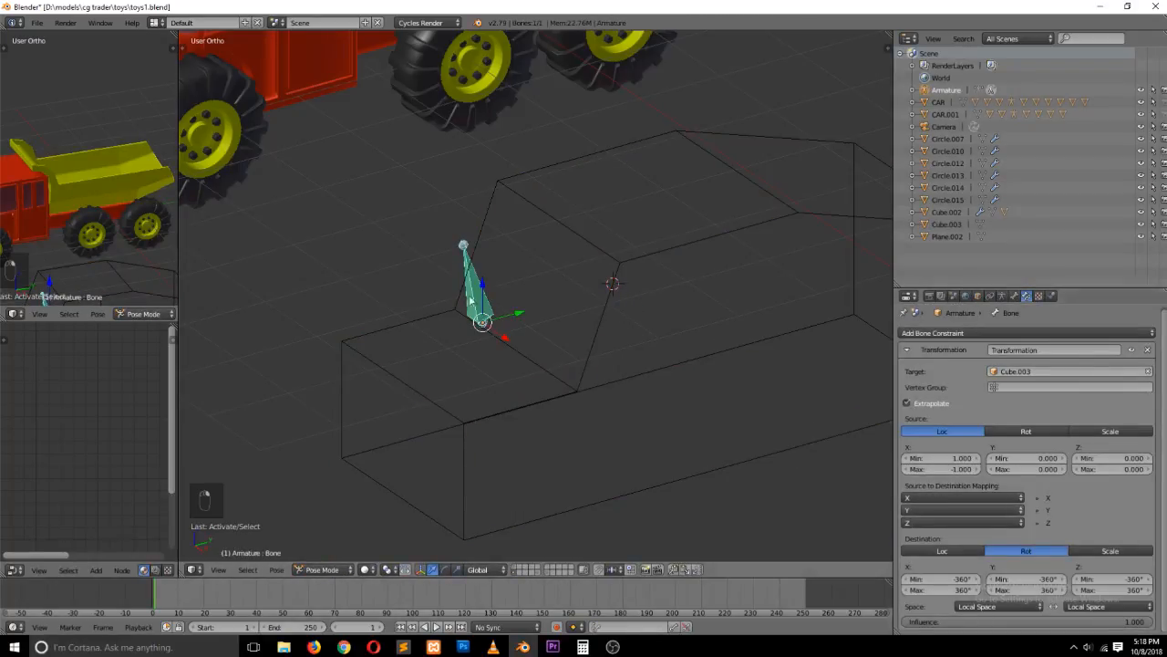
pyautogui.rightClick(672, 302)
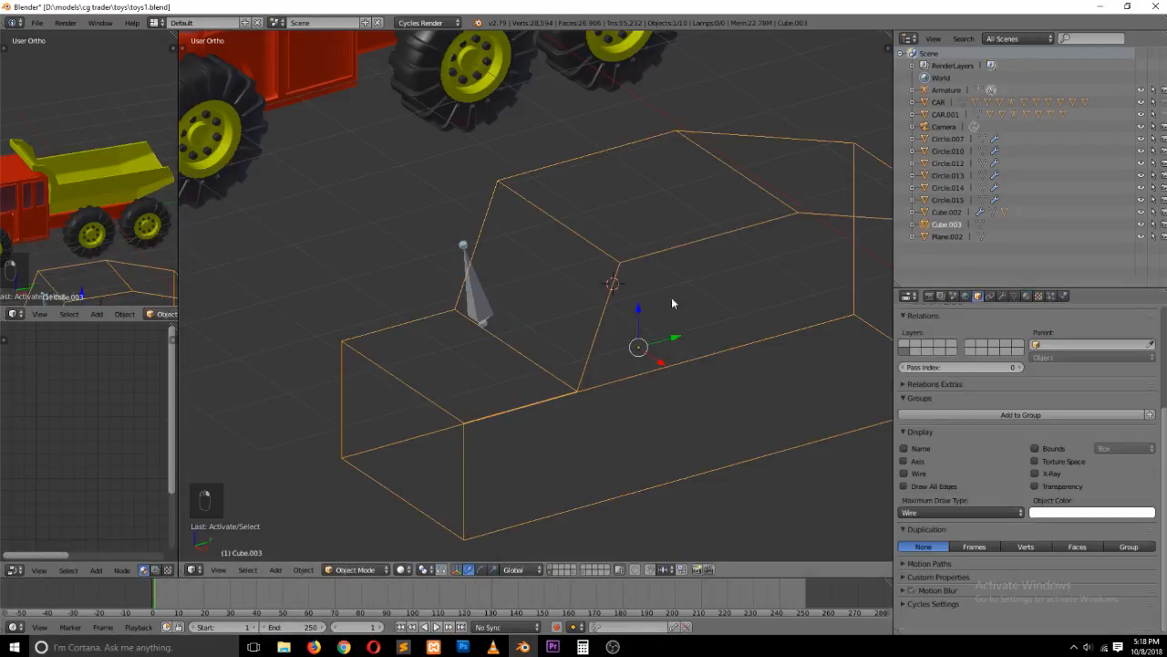
pyautogui.moveTo(669, 360)
pyautogui.mouseDown()
pyautogui.moveTo(641, 338)
pyautogui.moveTo(676, 373)
pyautogui.mouseUp()
pyautogui.moveTo(662, 323); pyautogui.dragTo(637, 348)
# Try World Space as the bone constraint's target space and restore Local Space
pyautogui.click(484, 310)
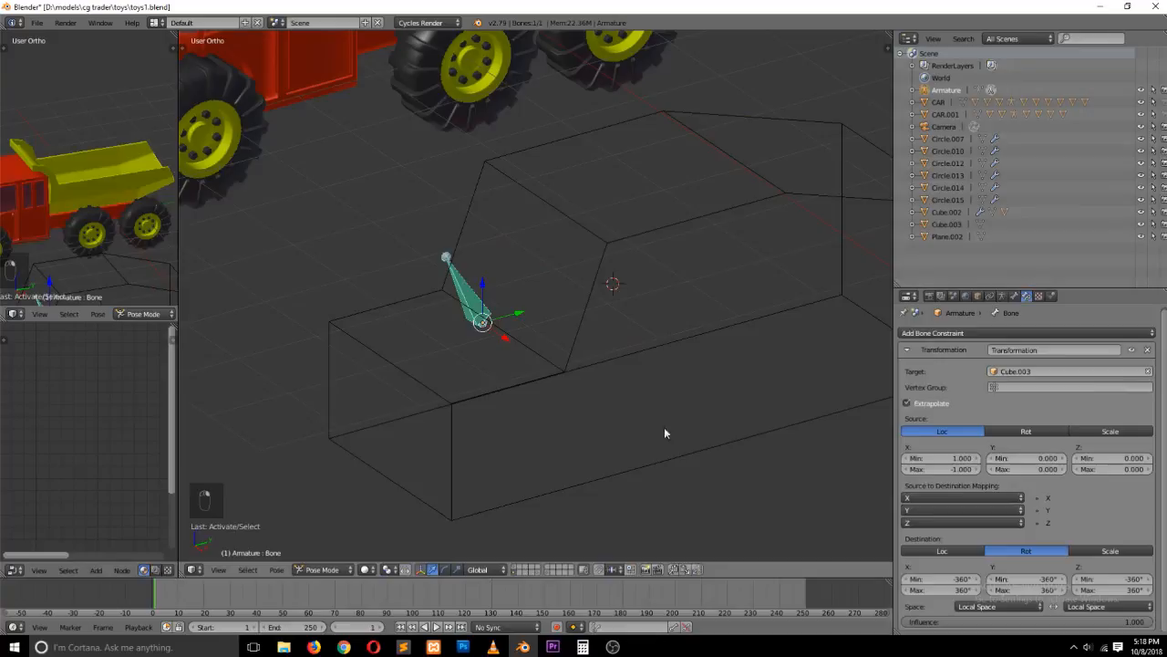
pyautogui.click(1012, 607)
pyautogui.click(1008, 591)
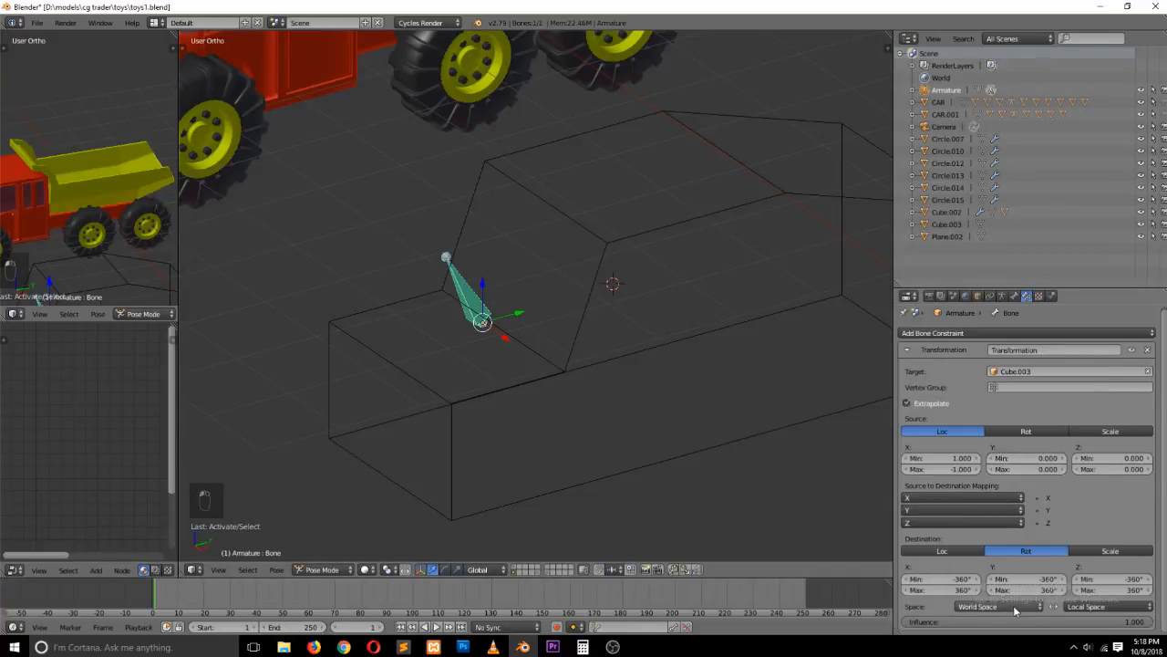
pyautogui.click(1003, 606)
pyautogui.click(1010, 581)
# Select the wireframe box again and shift it to check how the bone follows in Local Space
pyautogui.rightClick(583, 307)
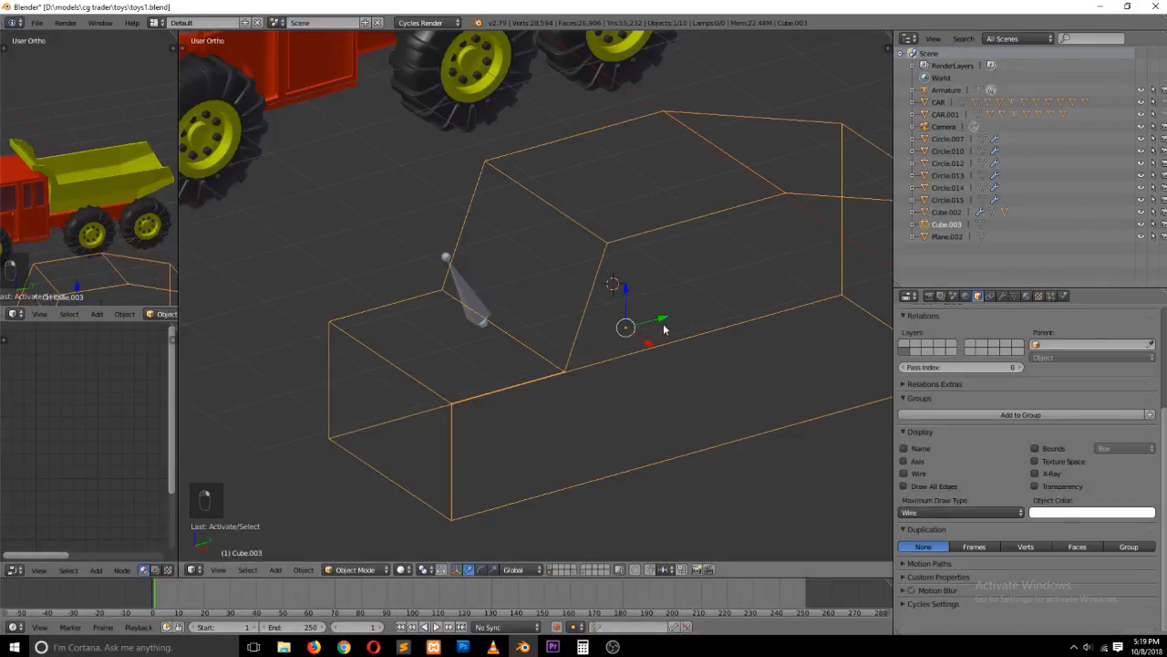
pyautogui.moveTo(664, 324); pyautogui.dragTo(664, 352)
pyautogui.scroll(-3, 663, 356)
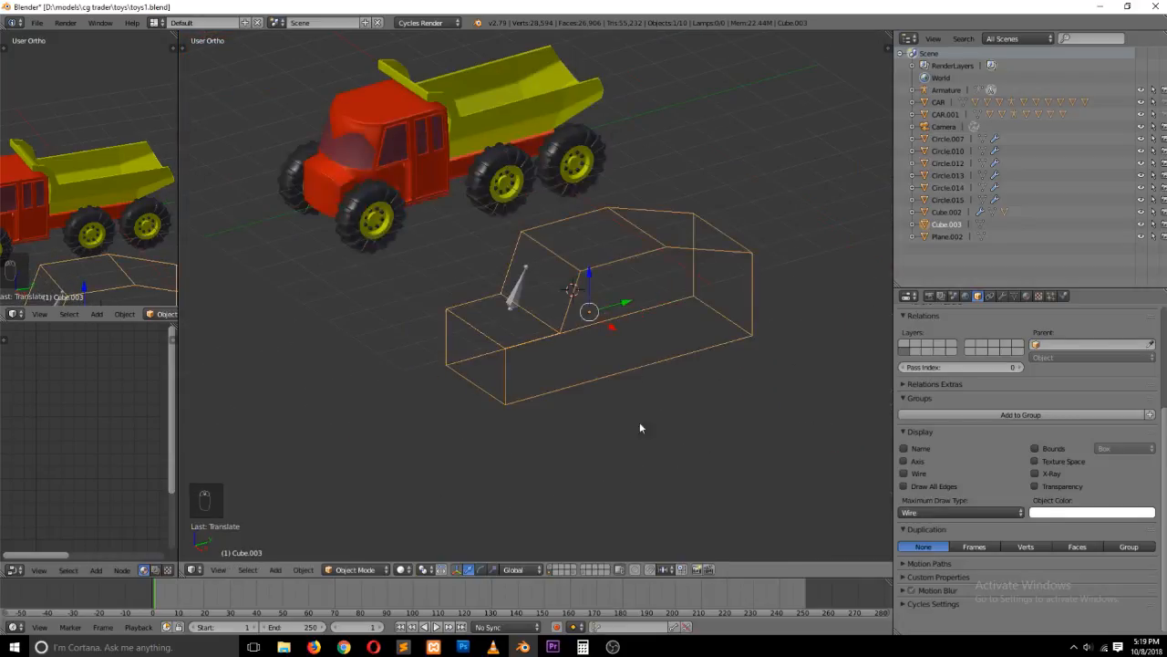
# Show the layer containing the finished truck and yellow car, and display them in wireframe
pyautogui.click(551, 566)
pyautogui.keyDown('shift'); pyautogui.scroll(9, 412, 234); pyautogui.keyUp('shift')
pyautogui.keyDown('ctrl'); pyautogui.scroll(-8, 418, 230); pyautogui.keyUp('ctrl')
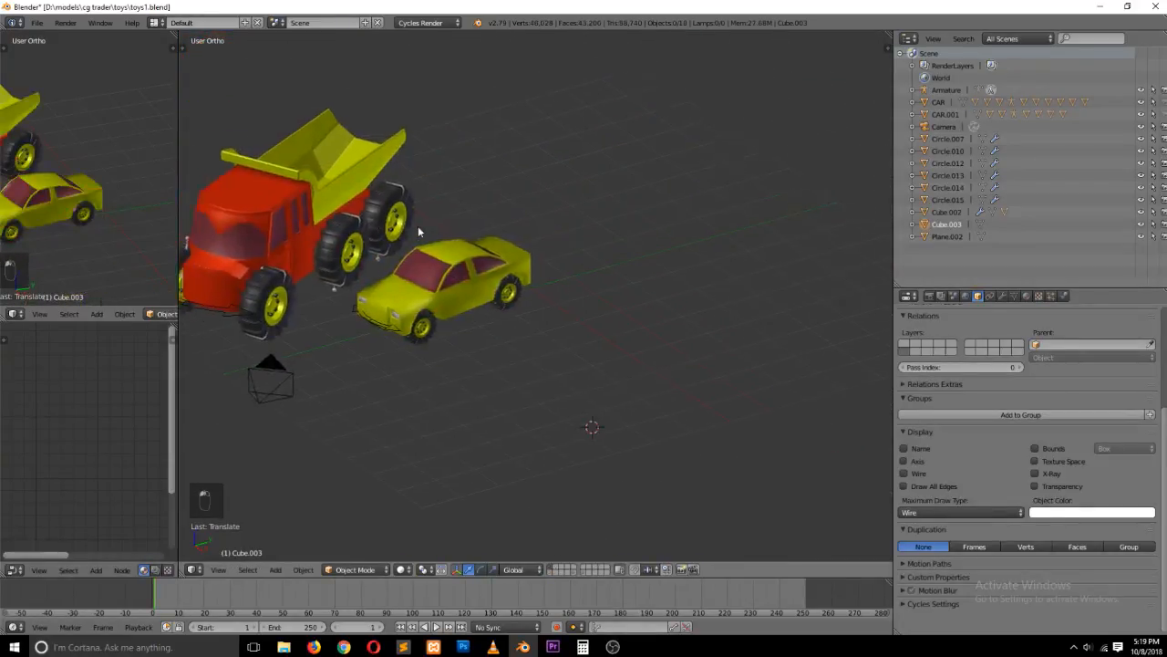
pyautogui.scroll(3, 553, 294)
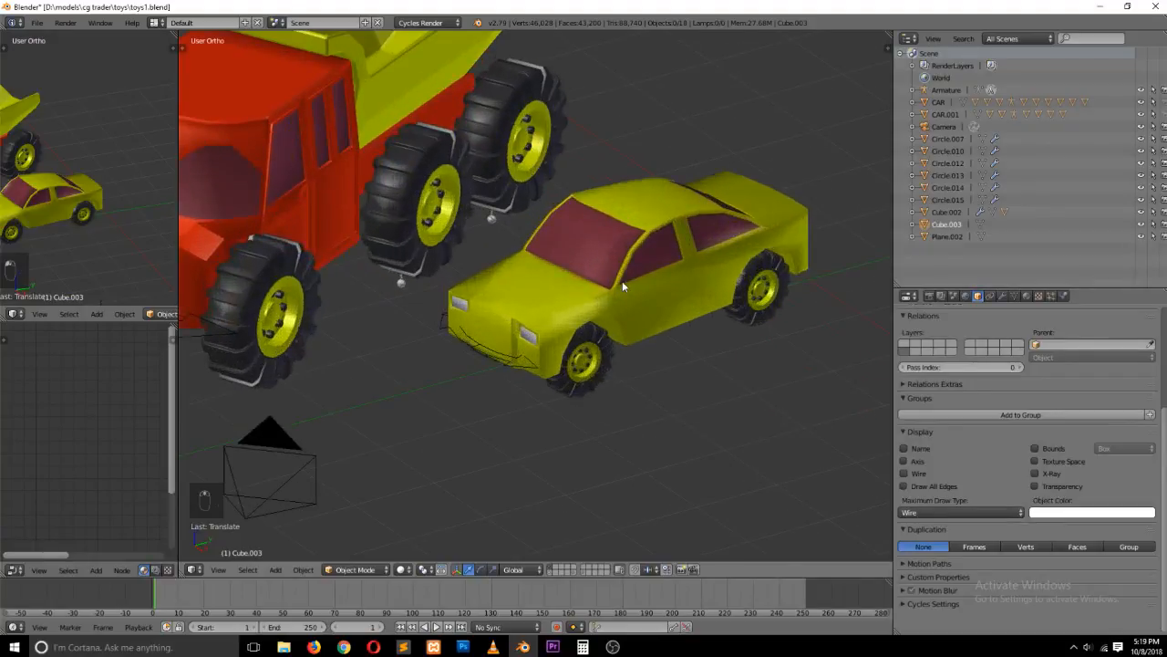
pyautogui.press('z')
pyautogui.press('z')
pyautogui.scroll(-5, 428, 200)
pyautogui.press('z')
pyautogui.press('z')
pyautogui.press('z')
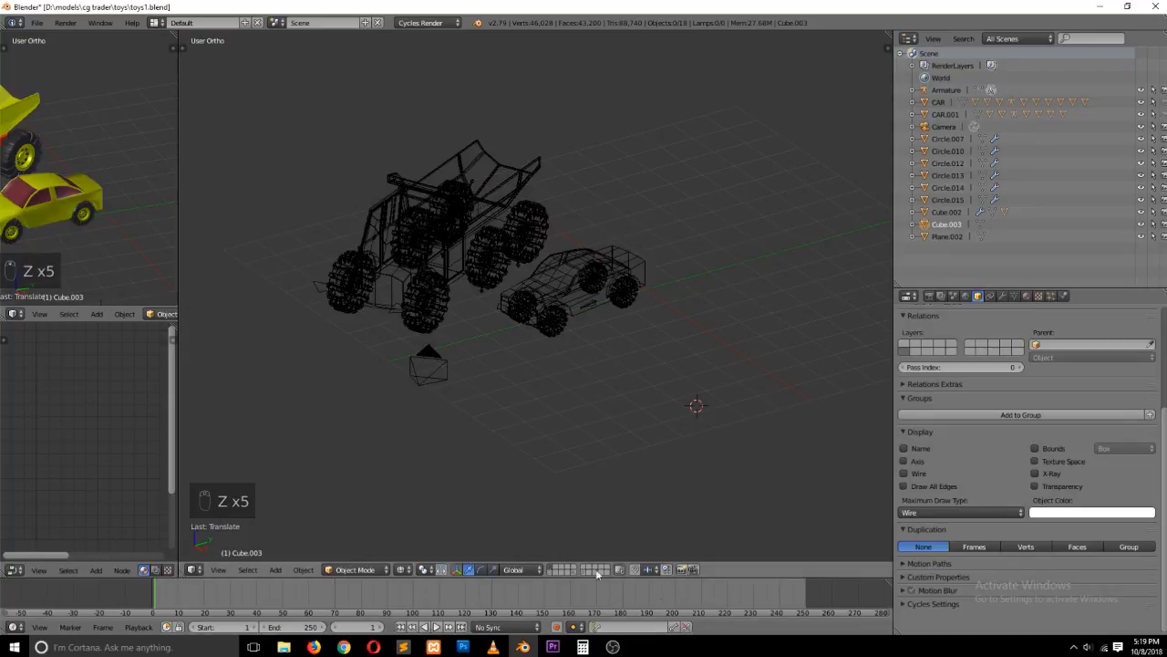
# Select the truck's right front wheel in wireframe, and return the viewport to solid display
pyautogui.rightClick(447, 138)
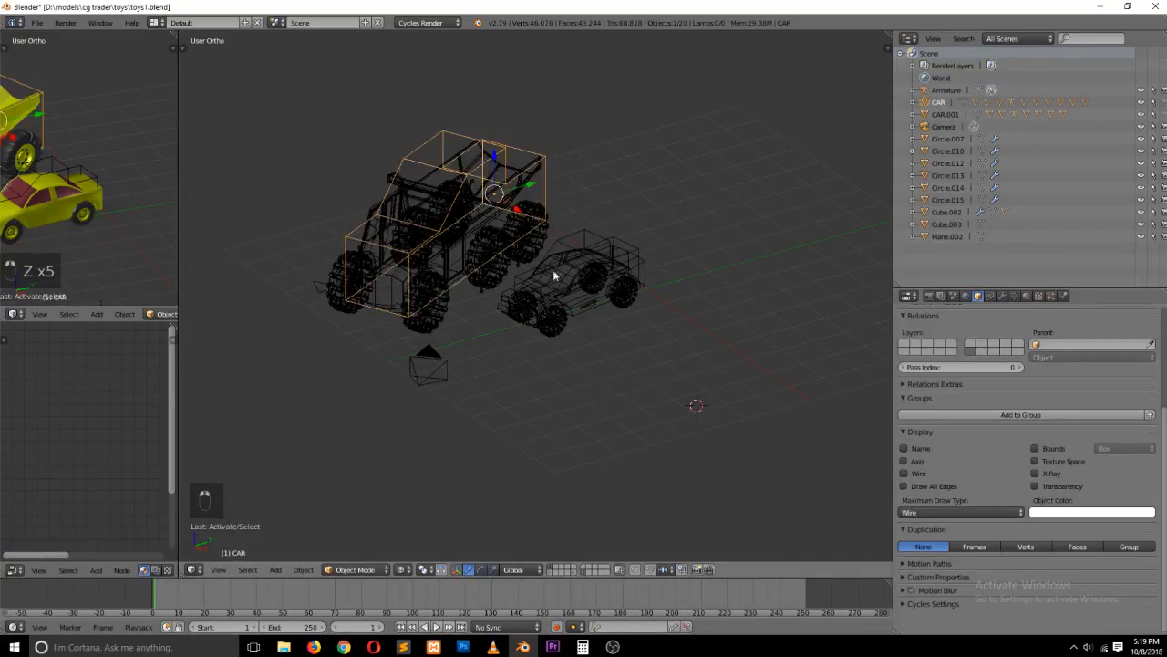
pyautogui.rightClick(367, 280)
pyautogui.rightClick(367, 280)
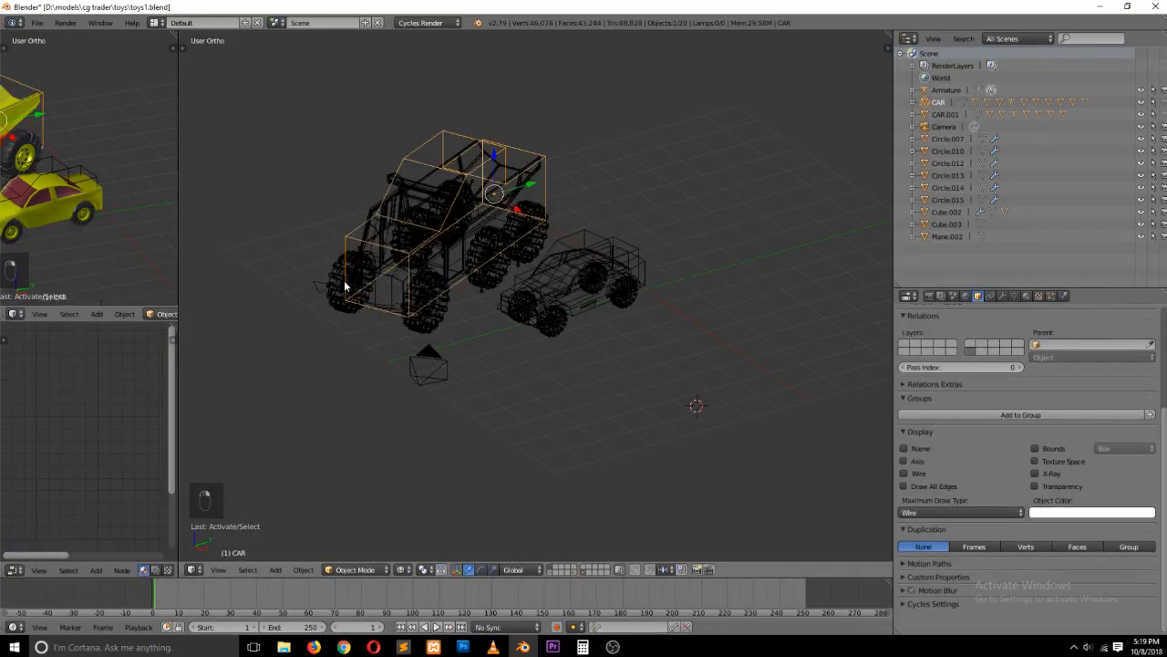
pyautogui.rightClick(366, 280)
pyautogui.press('z')
pyautogui.hotkey('shift', '`')
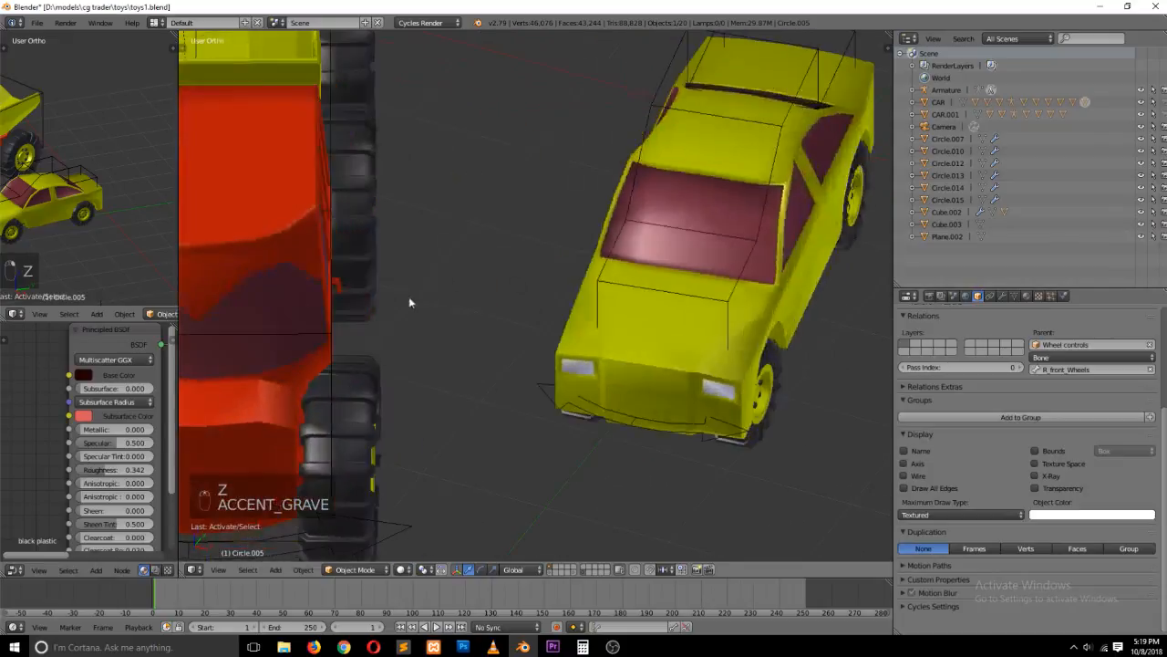
# Select the R_front_Wheels bone of the truck's wheel controls in Pose Mode and examine its Transformation constraint settings
pyautogui.scroll(-4, 410, 298)
pyautogui.rightClick(310, 323)
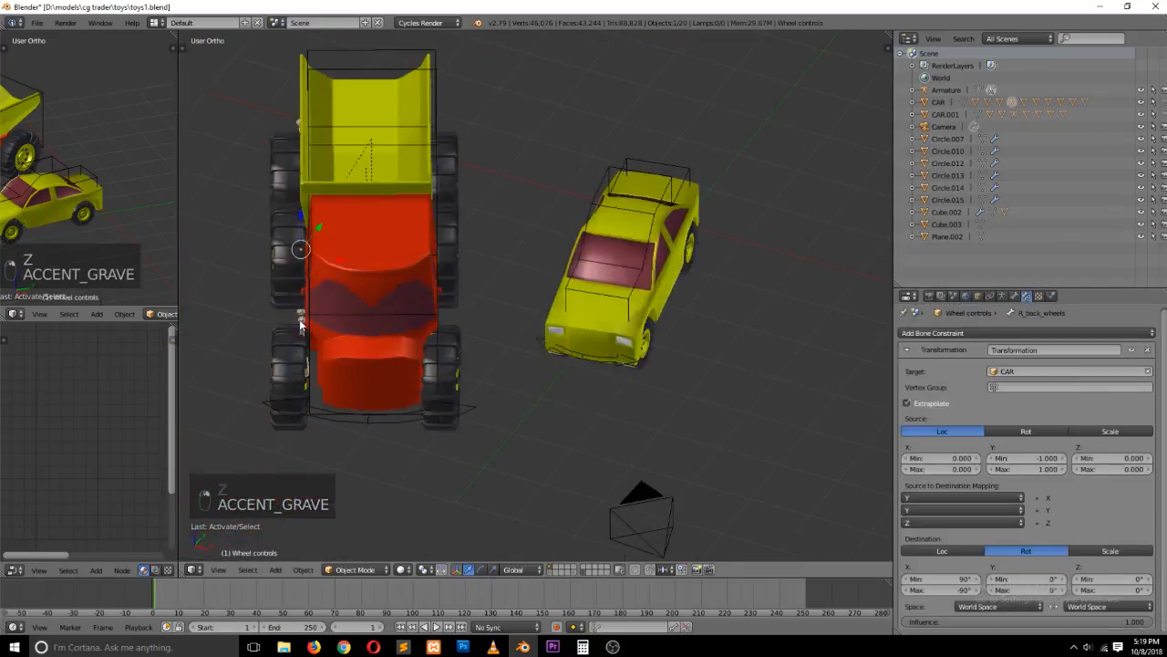
pyautogui.hotkey('ctrl', 'Tab')
pyautogui.scroll(-2, 1030, 461)
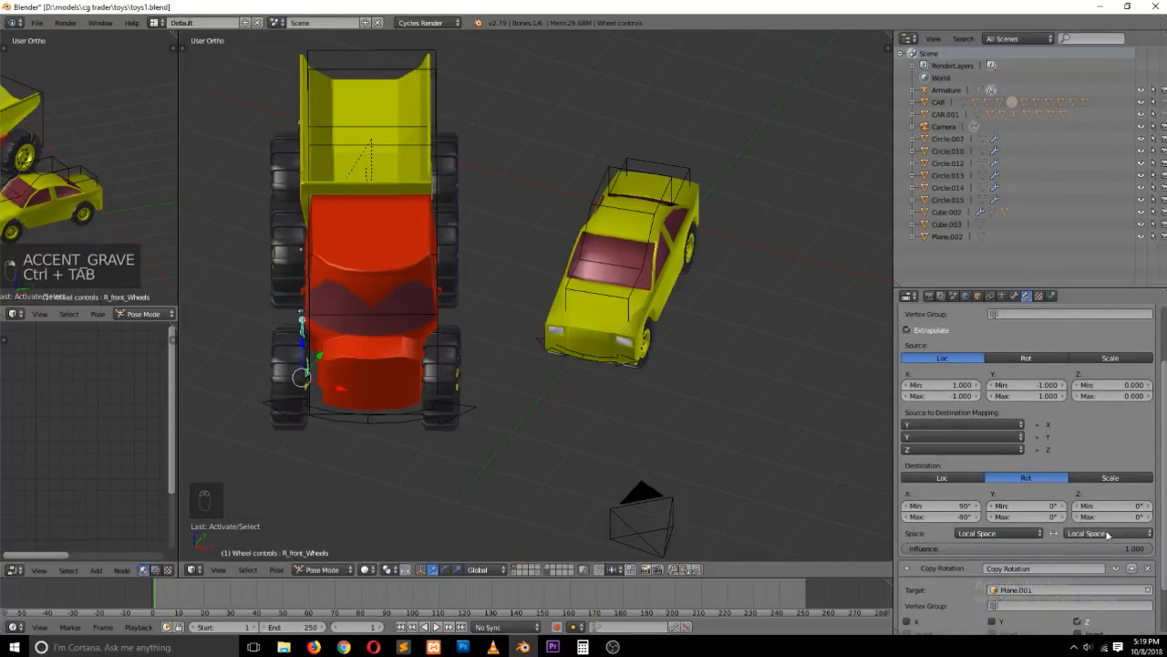
pyautogui.scroll(1, 998, 471)
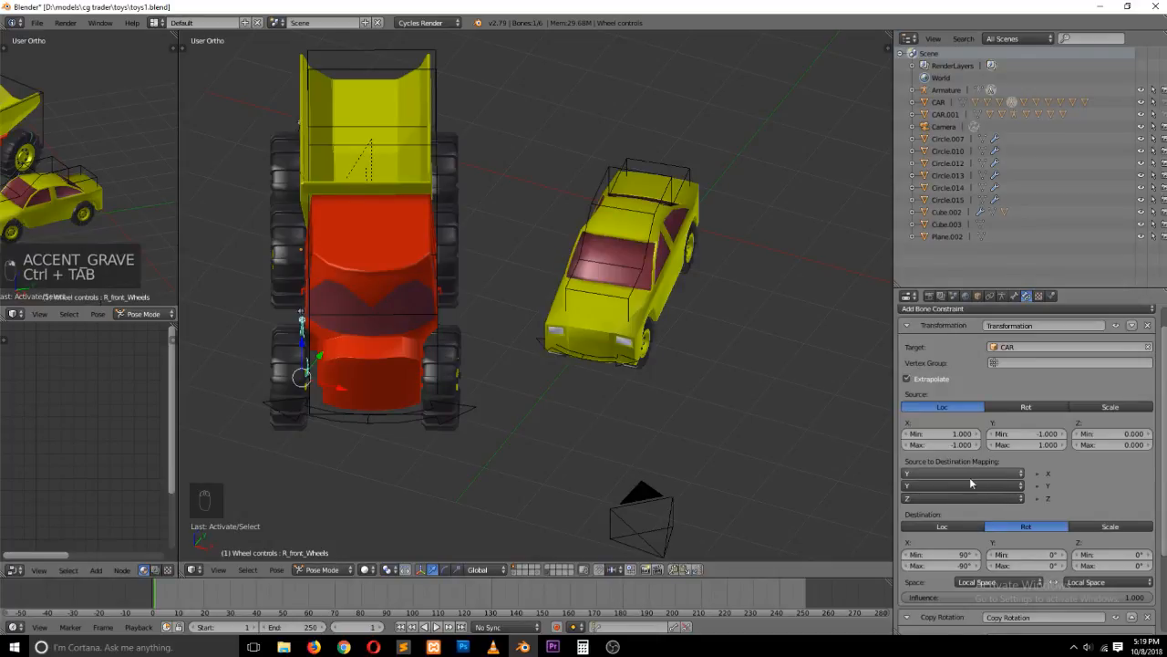
pyautogui.scroll(-3, 695, 441)
pyautogui.scroll(2, 658, 419)
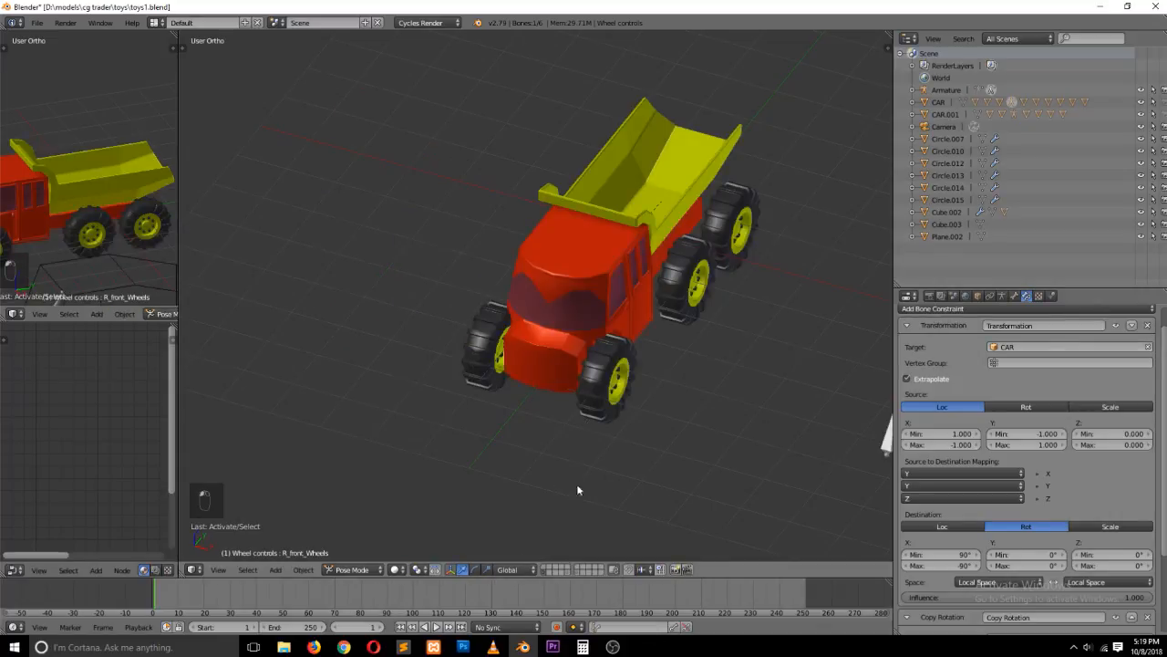
# Select the bone beside the wireframe box and map source Y to the X destination in its Transformation constraint
pyautogui.scroll(-3, 577, 486)
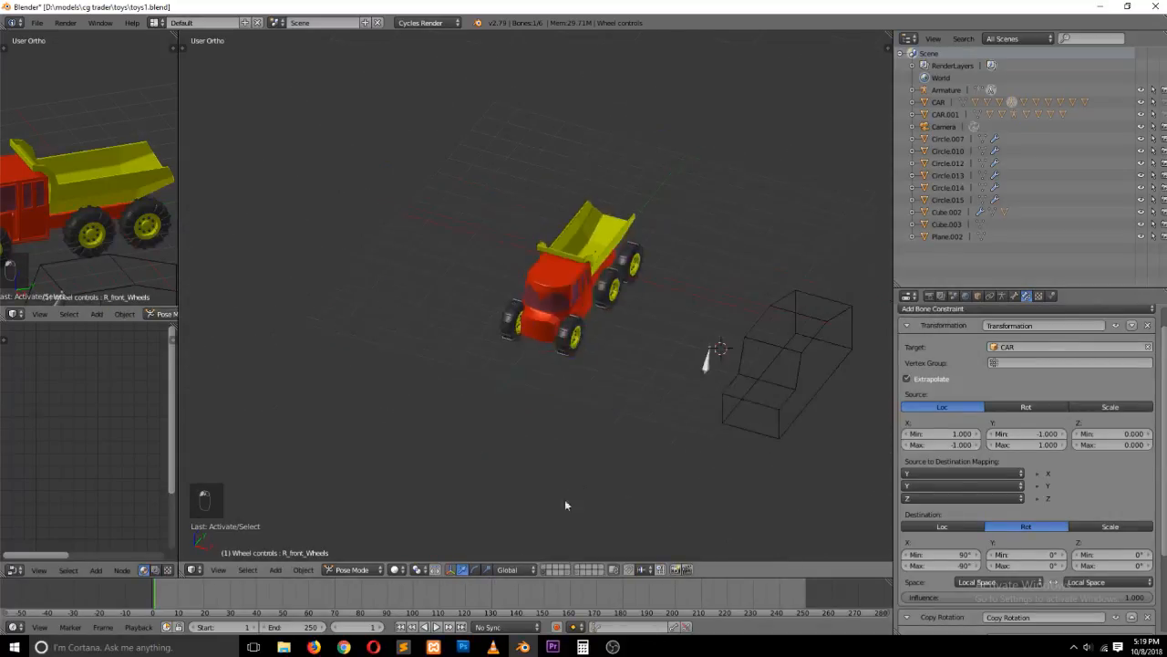
pyautogui.rightClick(703, 363)
pyautogui.click(968, 472)
pyautogui.click(967, 447)
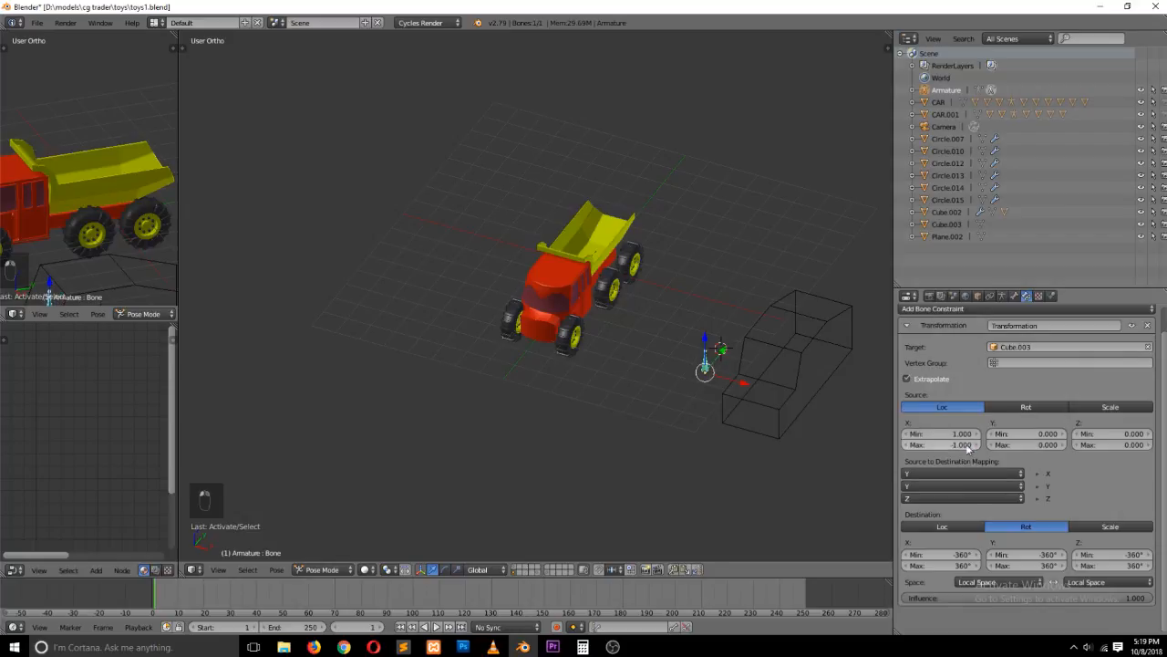
# Select the wireframe box, move it to test the bone's reaction, and undo the move
pyautogui.rightClick(782, 361)
pyautogui.moveTo(796, 354); pyautogui.dragTo(813, 389, button='right')
pyautogui.hotkey('ctrl', 'z')
pyautogui.hotkey('ctrl', 'z')
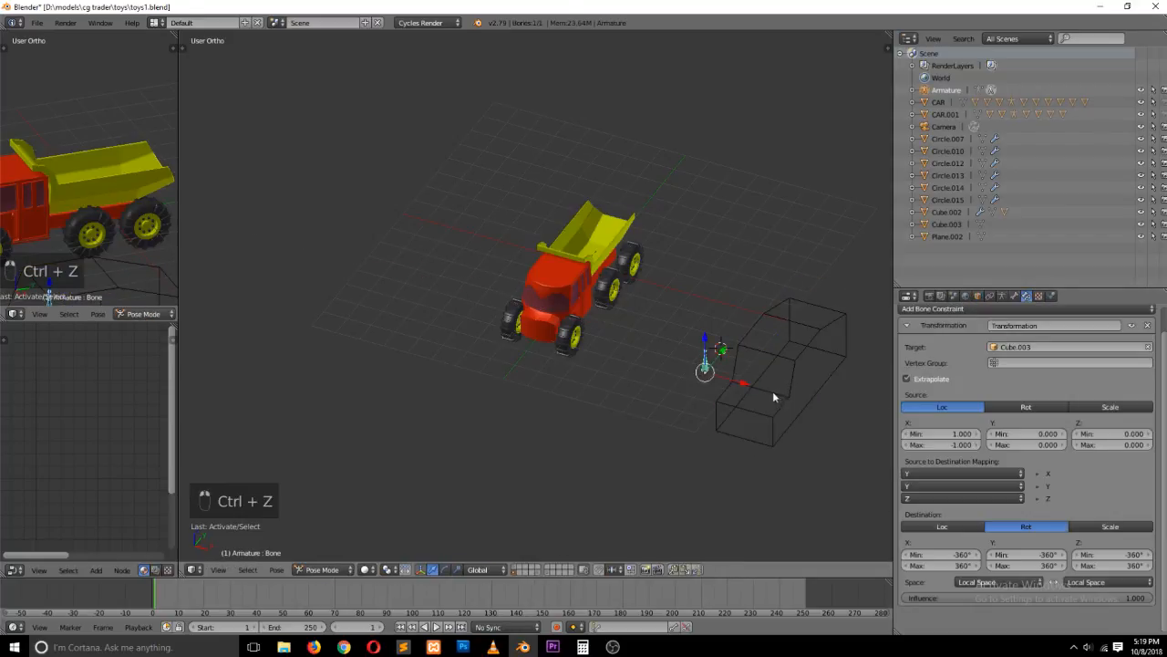
# Show the layer containing the finished truck and the yellow car
pyautogui.scroll(3, 773, 392)
pyautogui.keyDown('ctrl'); pyautogui.scroll(4, 742, 417); pyautogui.keyUp('ctrl')
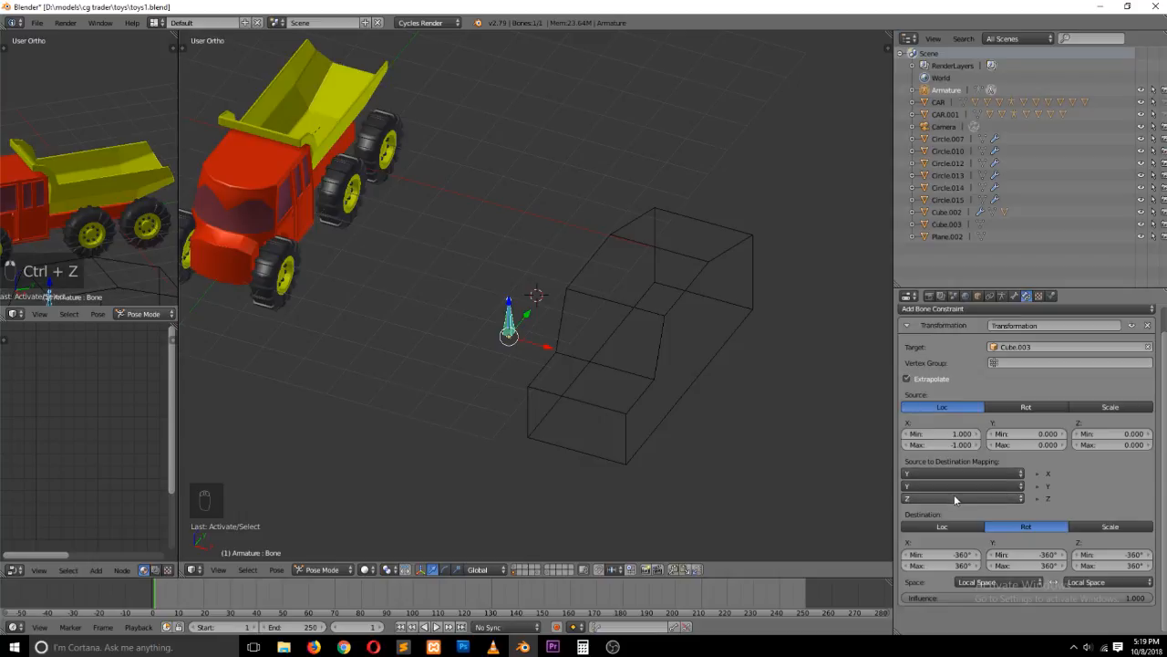
pyautogui.scroll(1, 735, 455)
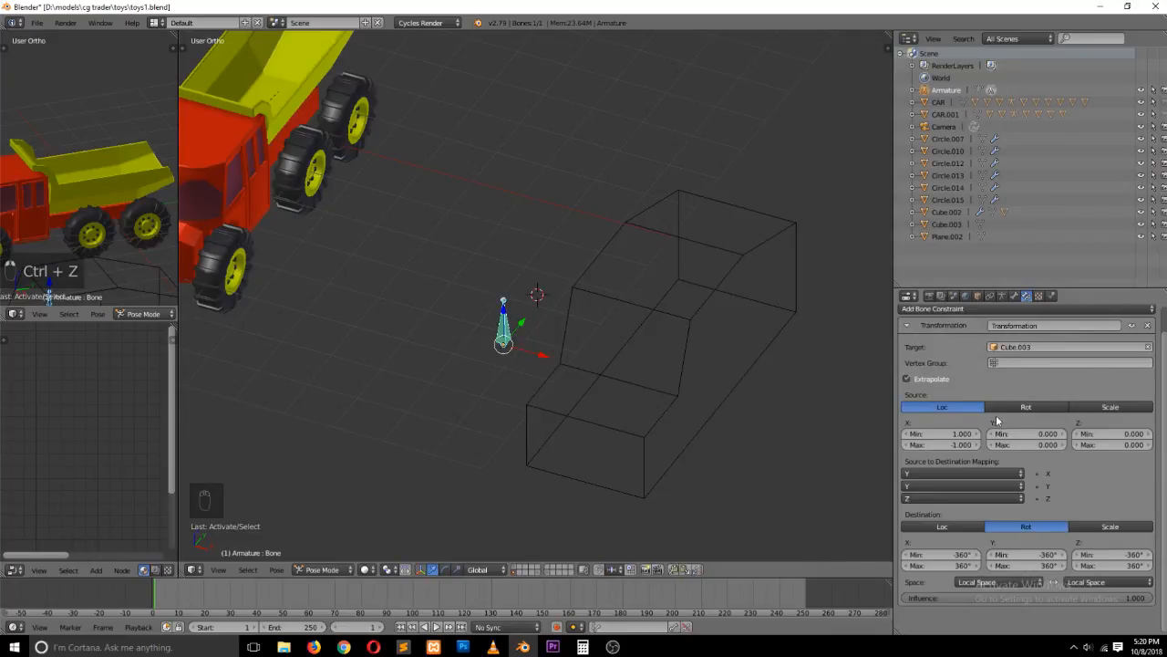
pyautogui.scroll(-2, 324, 265)
pyautogui.click(522, 566)
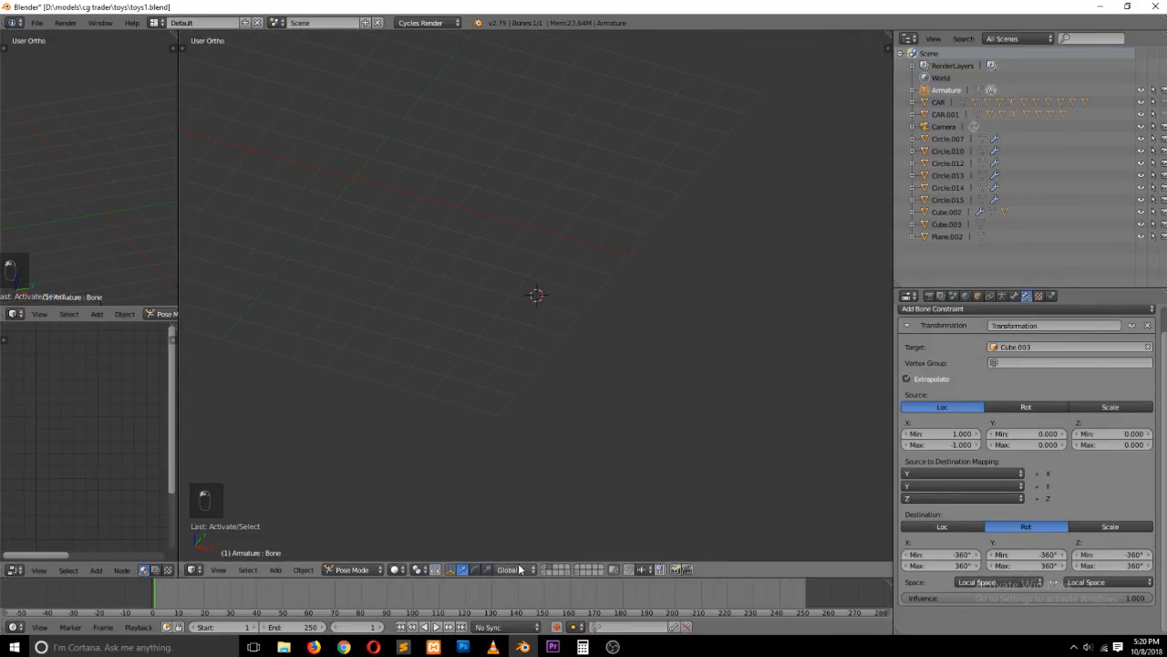
pyautogui.click(515, 567)
pyautogui.click(548, 567)
pyautogui.keyDown('ctrl'); pyautogui.scroll(-5, 313, 272); pyautogui.keyUp('ctrl')
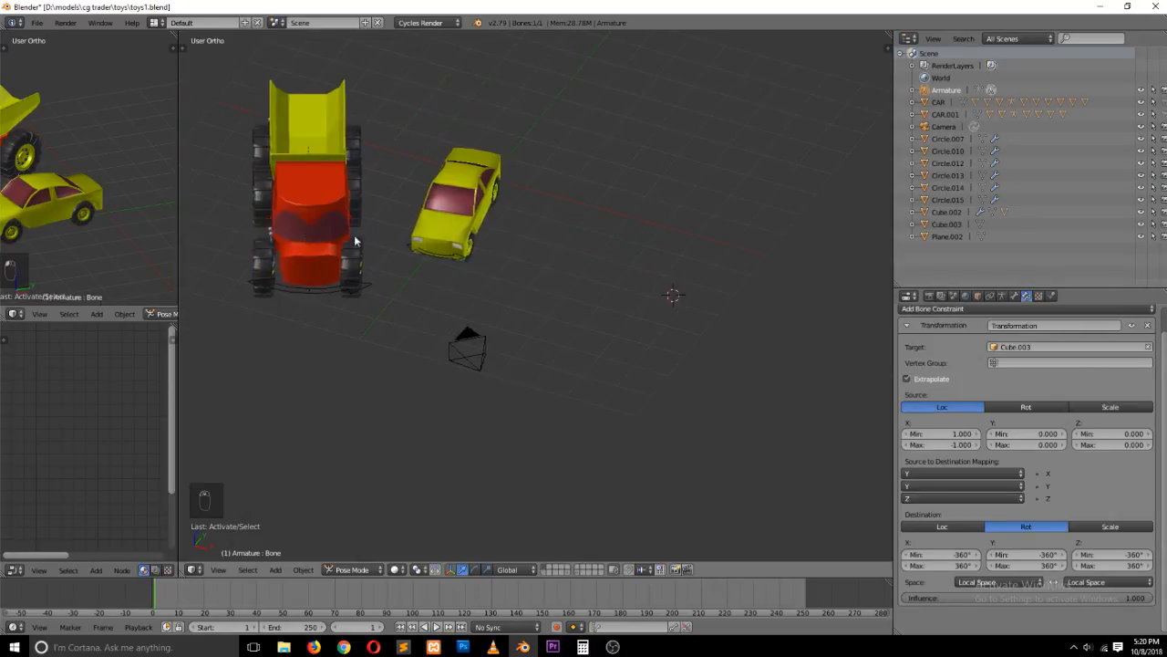
# Select the truck's R_back_wheels bone below the cab and examine its Transformation constraint settings
pyautogui.press('`')
pyautogui.moveTo(355, 241); pyautogui.dragTo(255, 181, button='middle')
pyautogui.keyDown('shift'); pyautogui.scroll(5, 276, 179); pyautogui.keyUp('shift')
pyautogui.scroll(3, 311, 223)
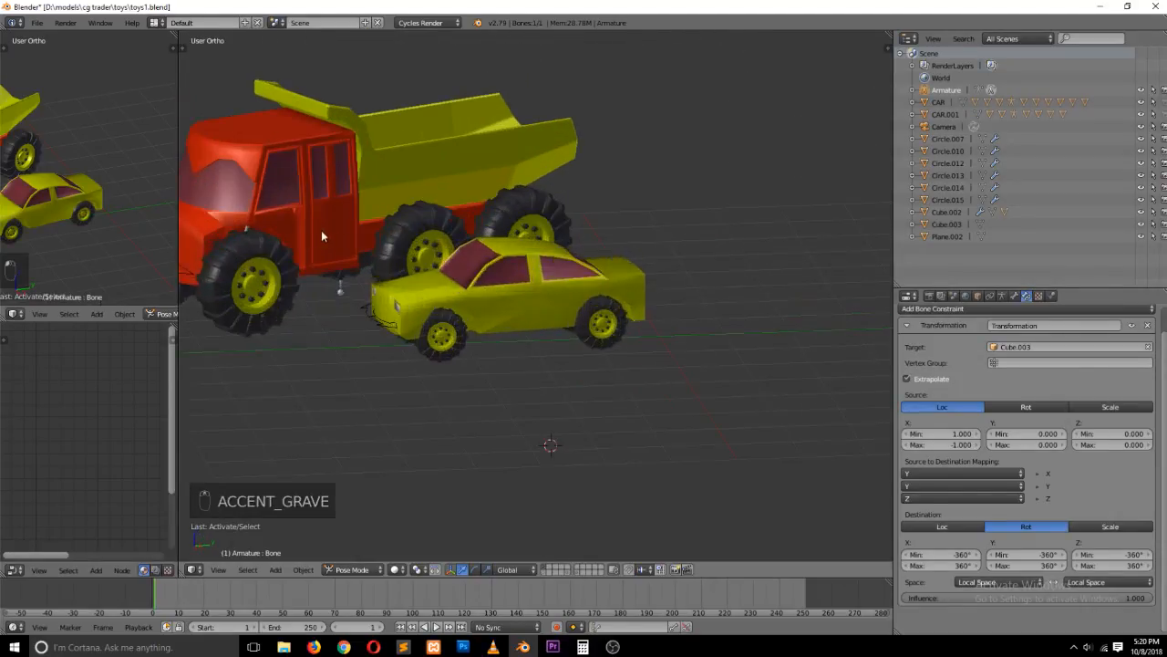
pyautogui.rightClick(338, 290)
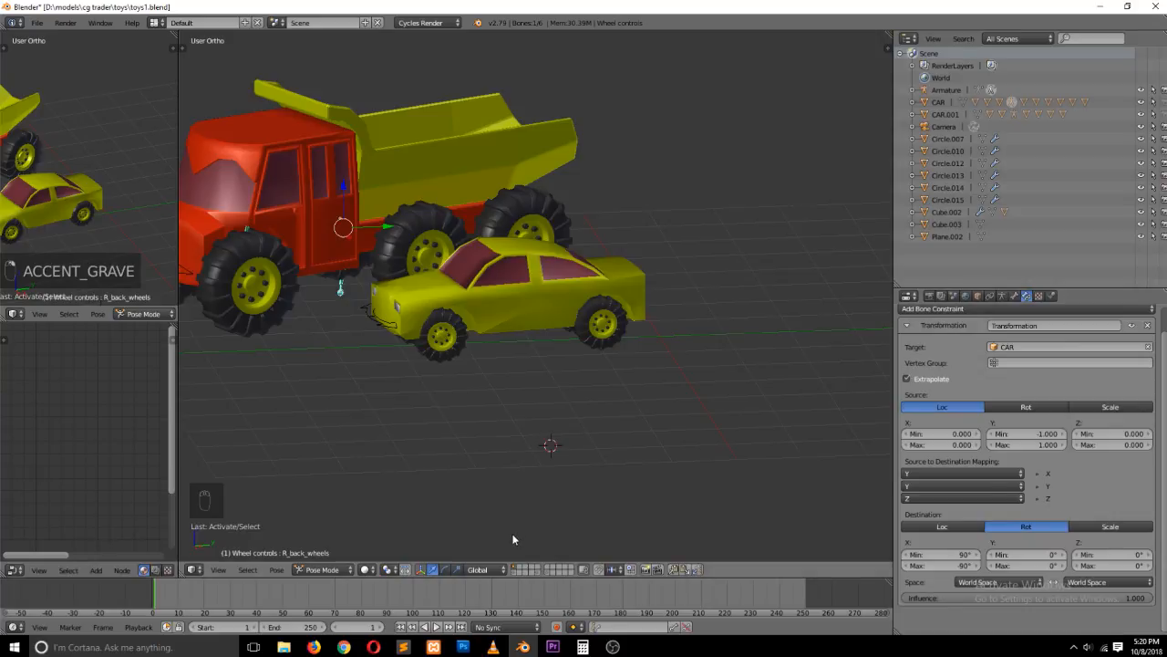
# Show the layer holding the two wireframe body boxes and select the smaller car's box, CAR.001
pyautogui.click(553, 571)
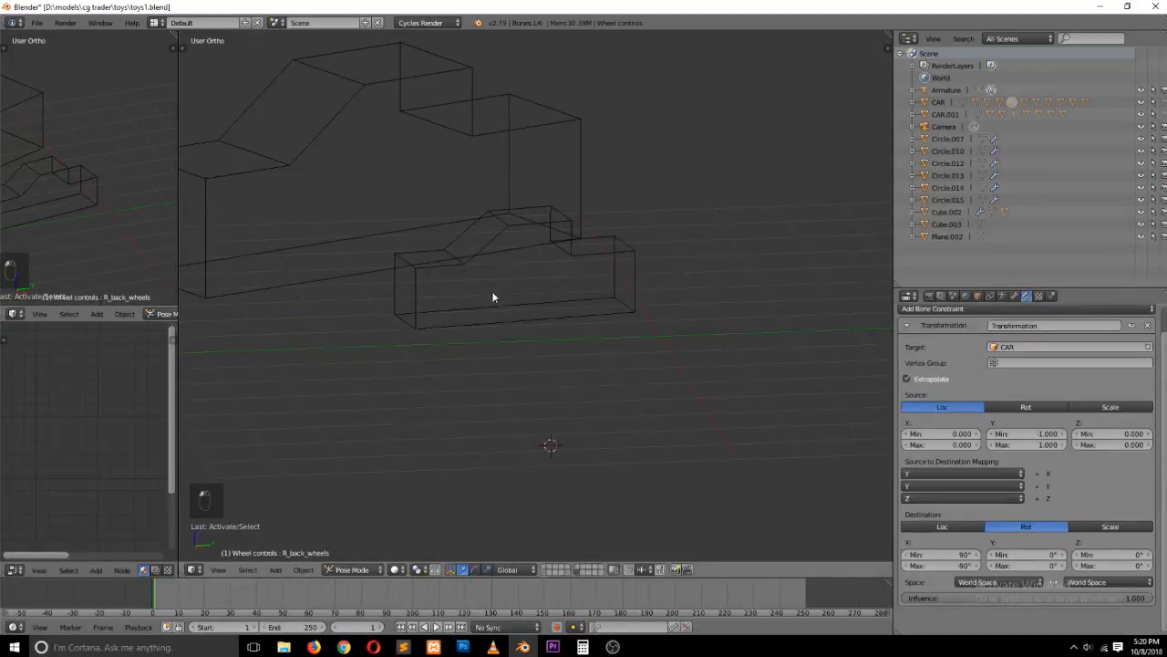
pyautogui.scroll(-3, 443, 313)
pyautogui.scroll(1, 443, 313)
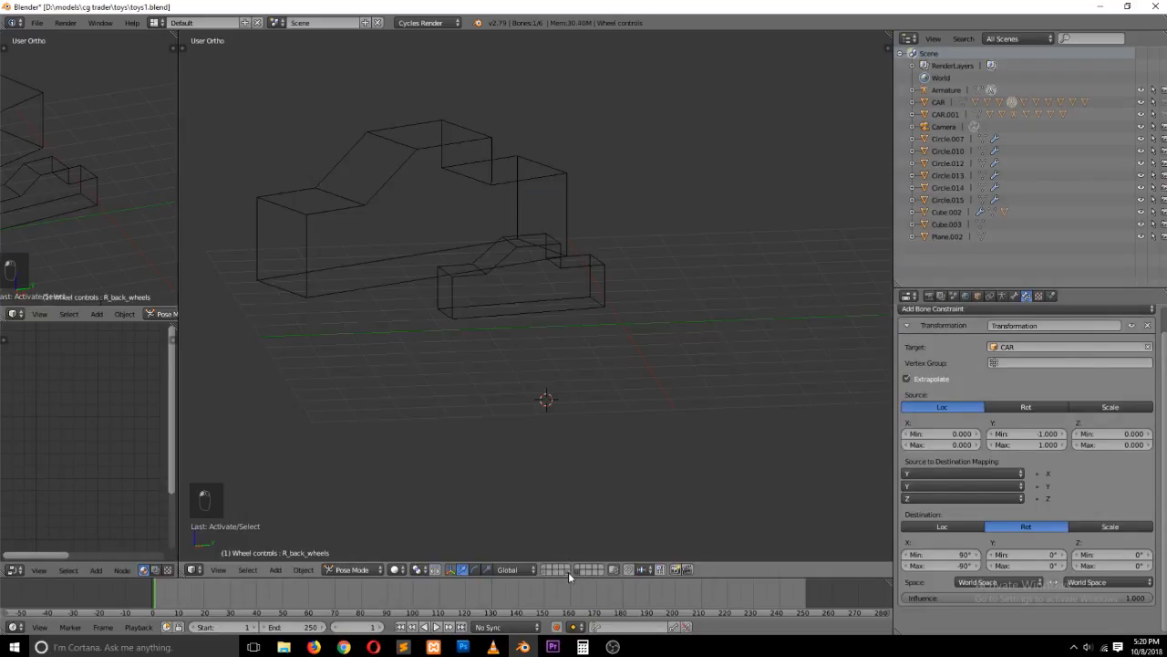
pyautogui.press('z')
pyautogui.rightClick(481, 315)
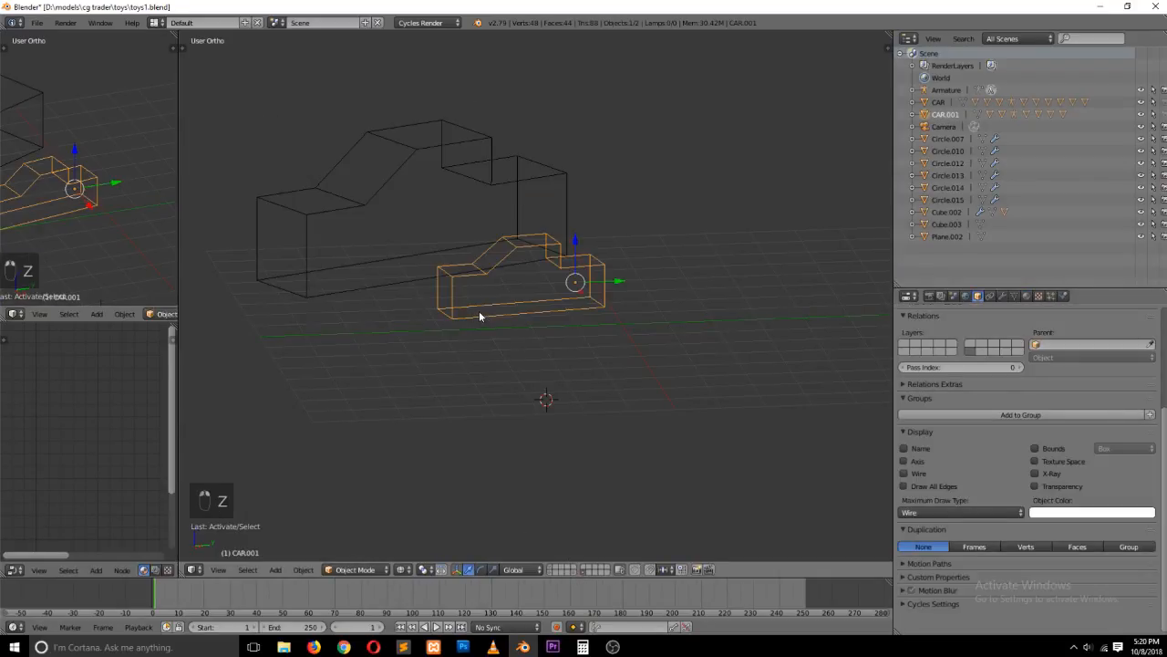
# Deselect everything and return to the layer showing the truck together with the single wireframe box and its bone
pyautogui.moveTo(479, 311); pyautogui.dragTo(499, 350, button='middle')
pyautogui.hotkey('alt', 'h')
pyautogui.press('a')
pyautogui.press('z')
pyautogui.press('`')
pyautogui.press('z')
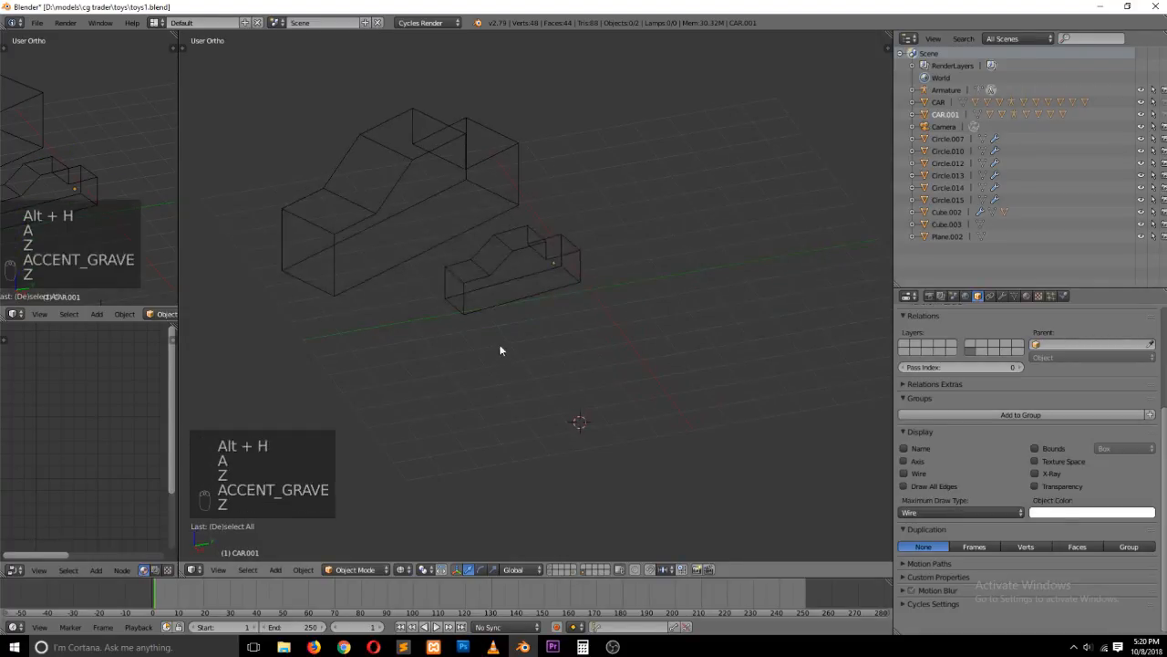
pyautogui.click(571, 572)
pyautogui.click(547, 572)
pyautogui.press('z')
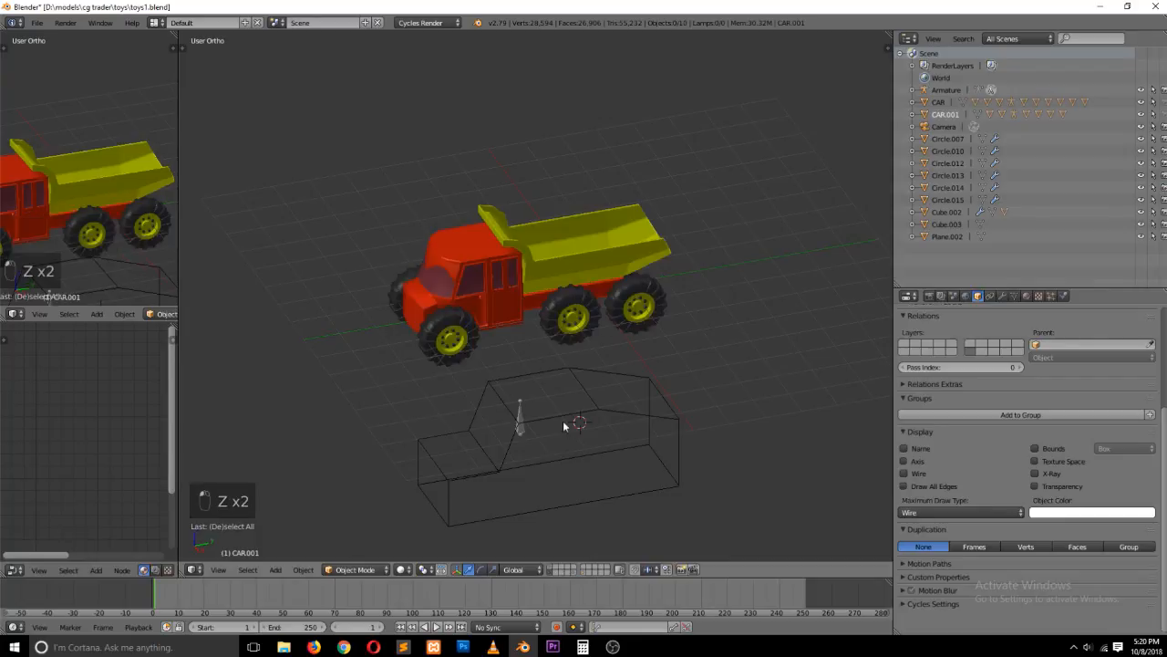
# Select the bone at the wireframe box and set its Transformation constraint's destination X rotation Min and Max to 0°
pyautogui.click(522, 420)
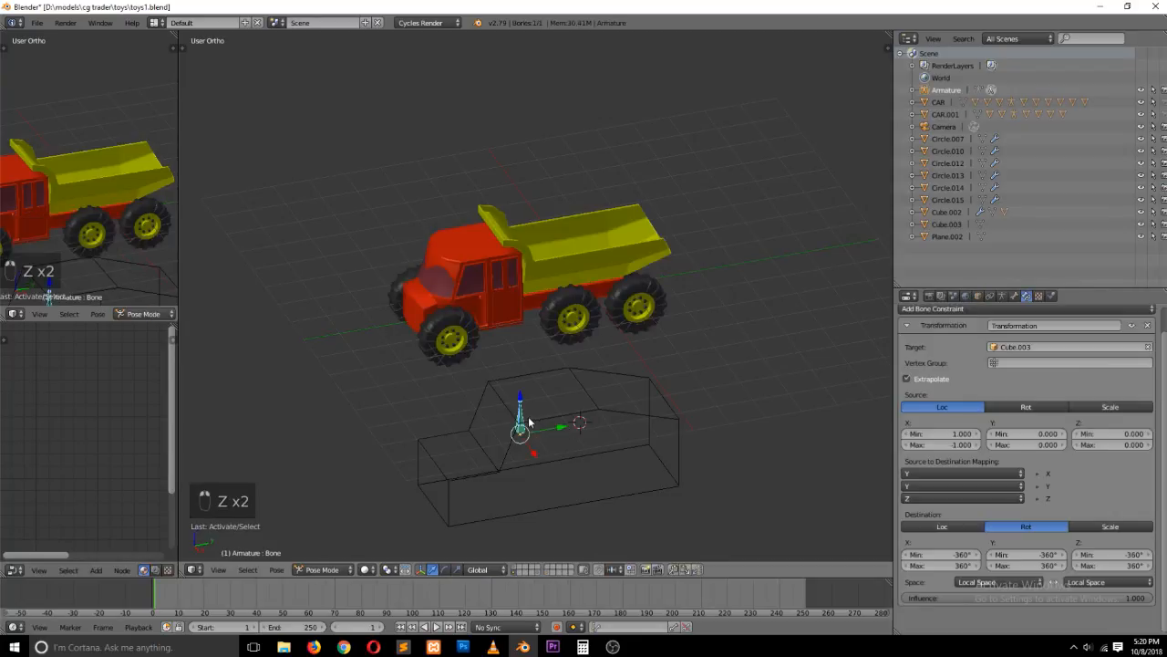
pyautogui.click(967, 554)
pyautogui.write('0')
pyautogui.press('Tab')
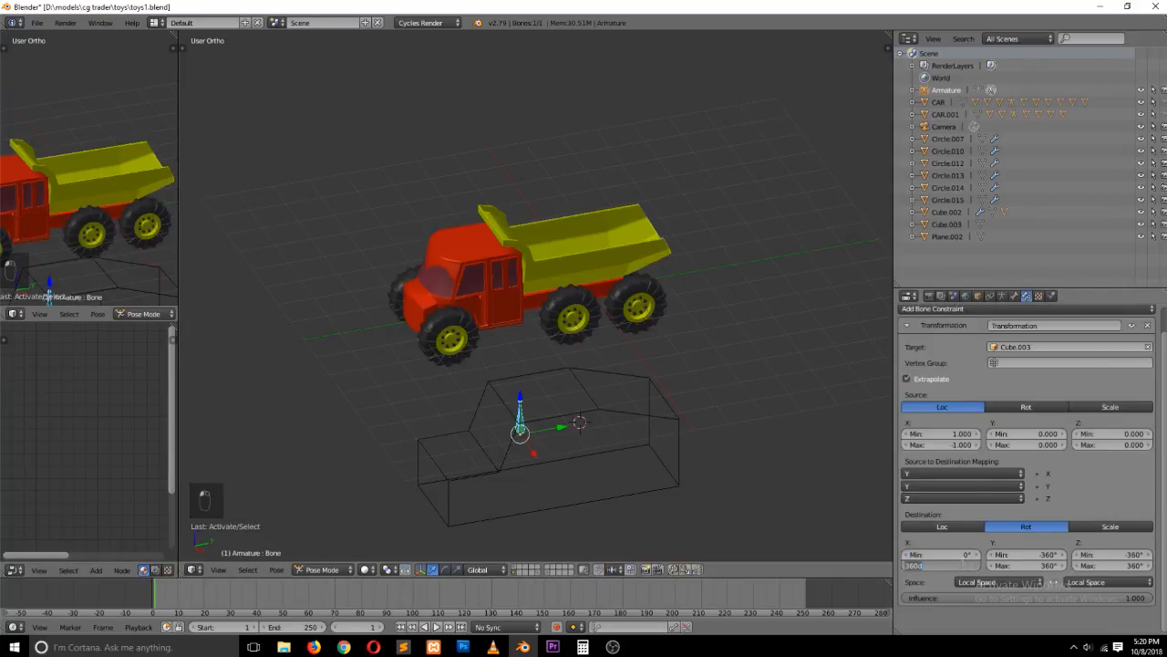
pyautogui.write('0')
pyautogui.press('Return')
# Select the wireframe box, shift it along Y to test the constraint, and undo the shift
pyautogui.rightClick(607, 413)
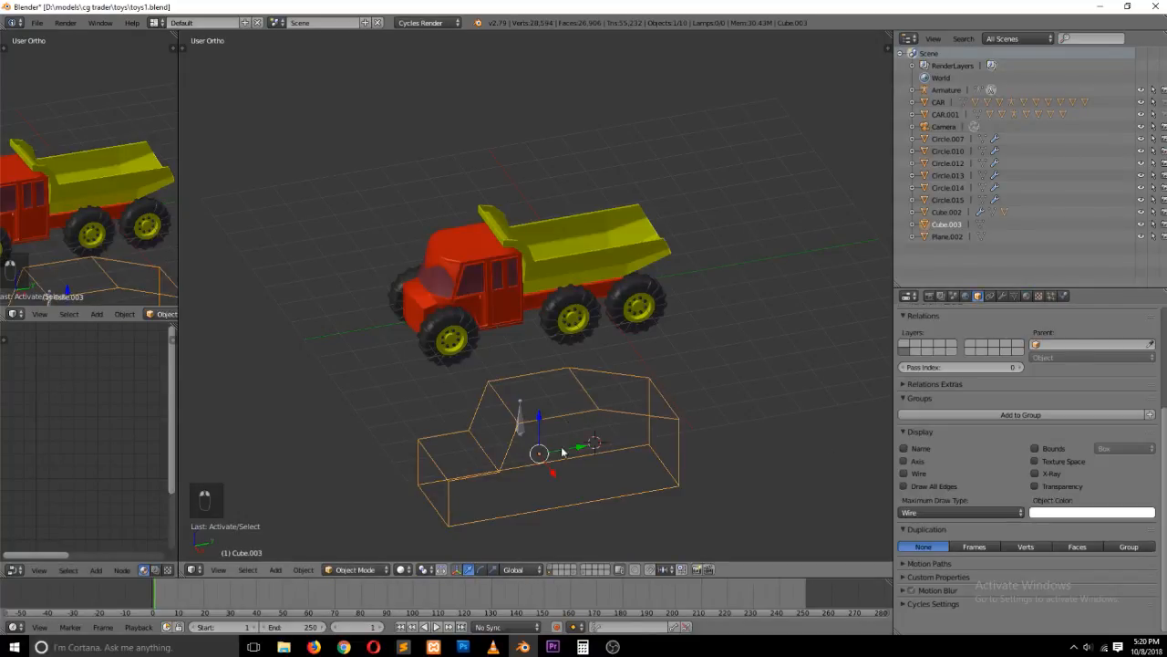
pyautogui.moveTo(571, 450)
pyautogui.mouseDown()
pyautogui.moveTo(617, 450)
pyautogui.moveTo(572, 451)
pyautogui.mouseUp()
pyautogui.hotkey('ctrl', 'z')
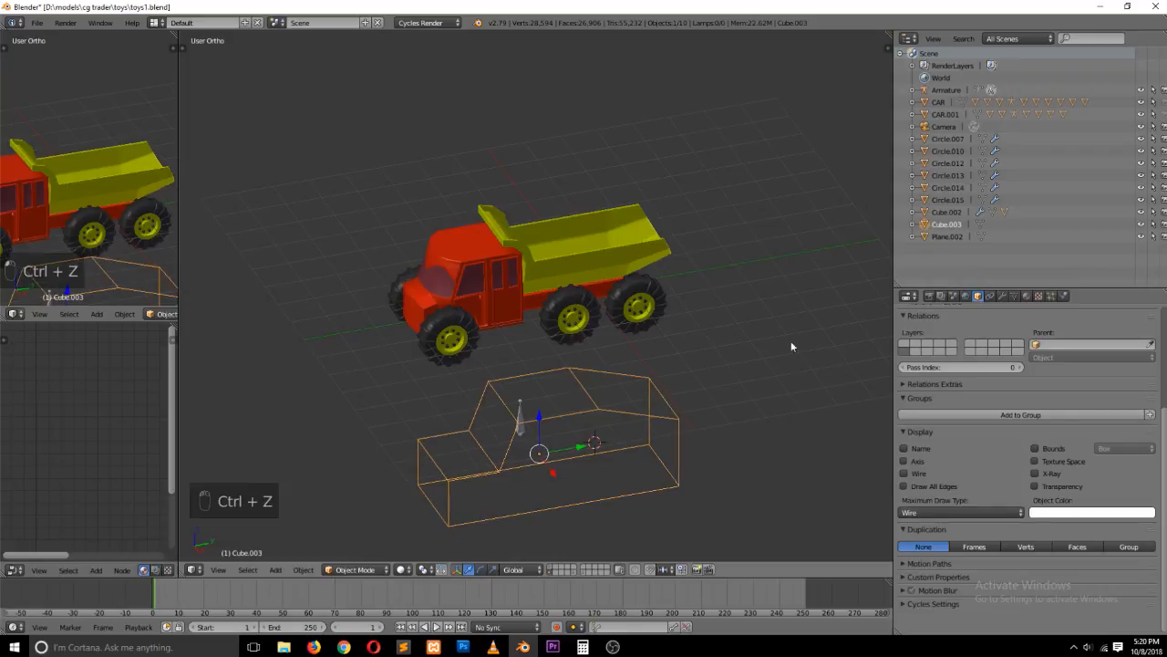
pyautogui.hotkey('ctrl', 'z')
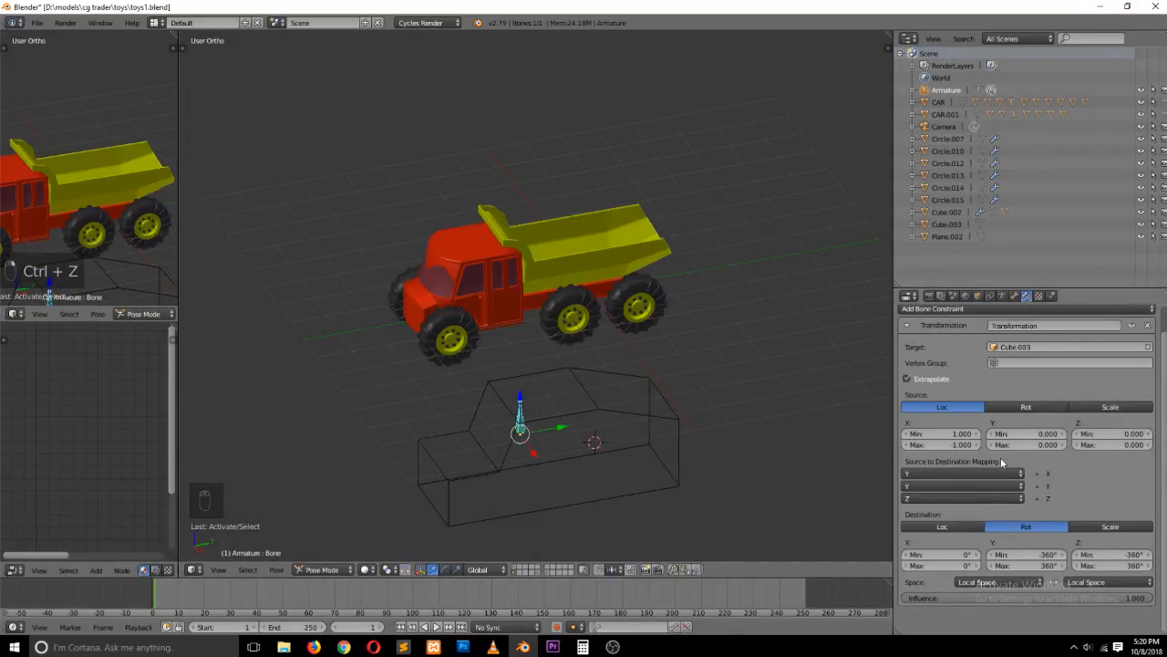
# Set the bone constraint's source Y location Min to 1 and Max to -1
pyautogui.click(1016, 434)
pyautogui.press('Return')
pyautogui.click(1031, 445)
pyautogui.write('-')
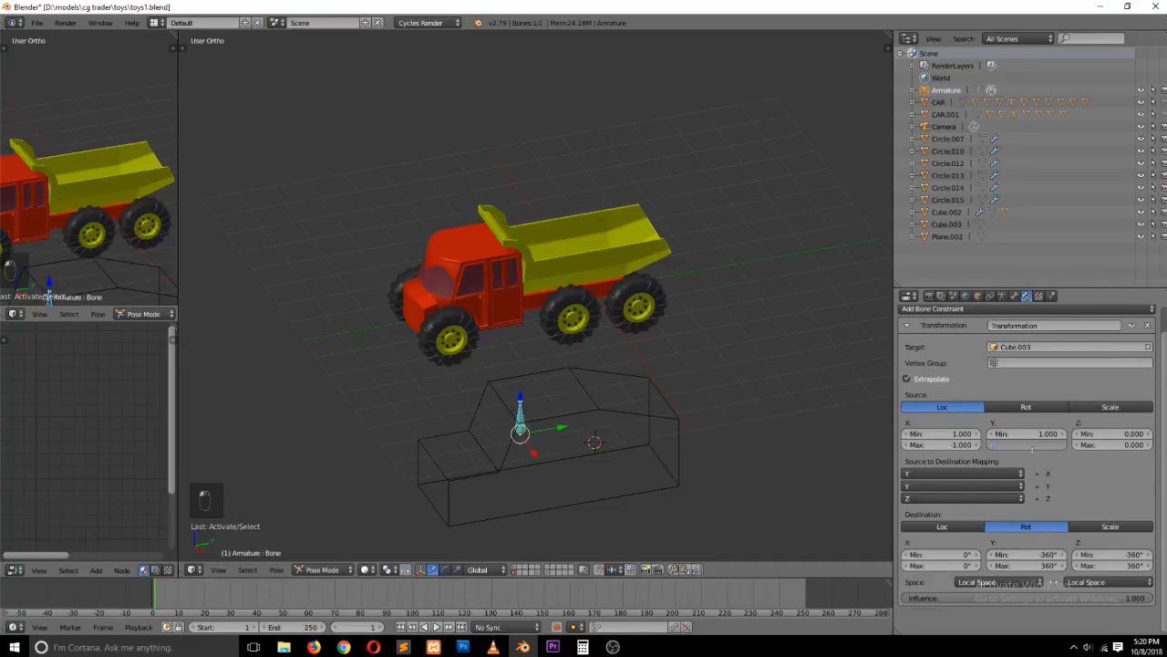
pyautogui.write('1')
pyautogui.press('Return')
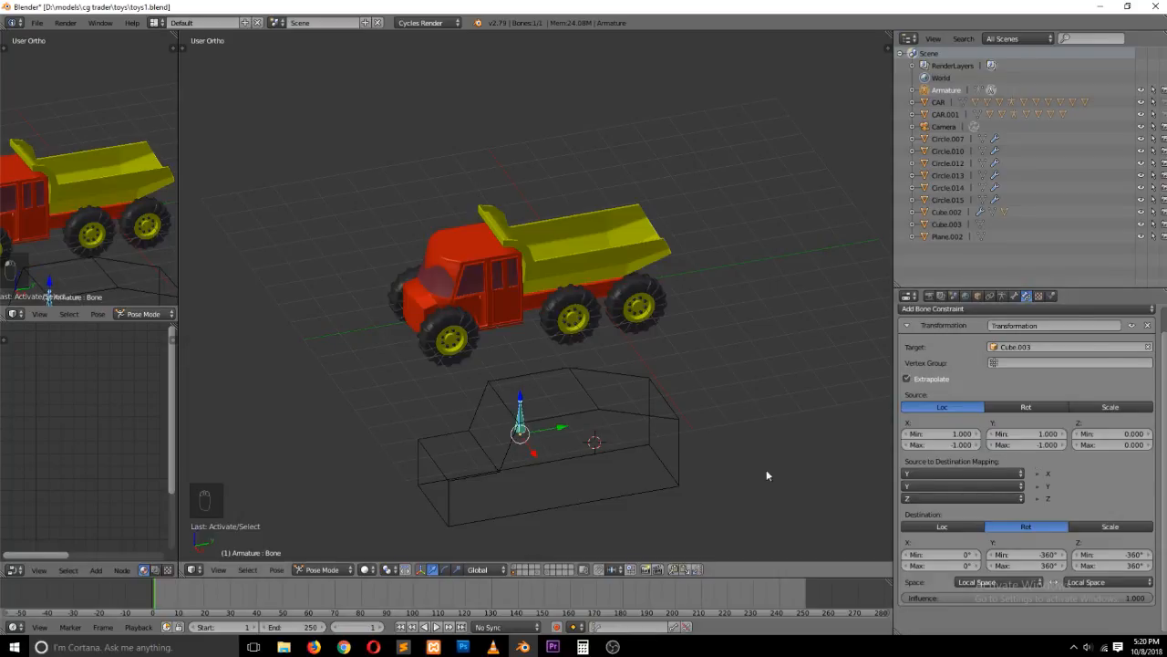
# Move the wireframe box a short distance along the Y axis and nudge it slightly back to test the bone's reaction
pyautogui.rightClick(584, 434)
pyautogui.press('g')
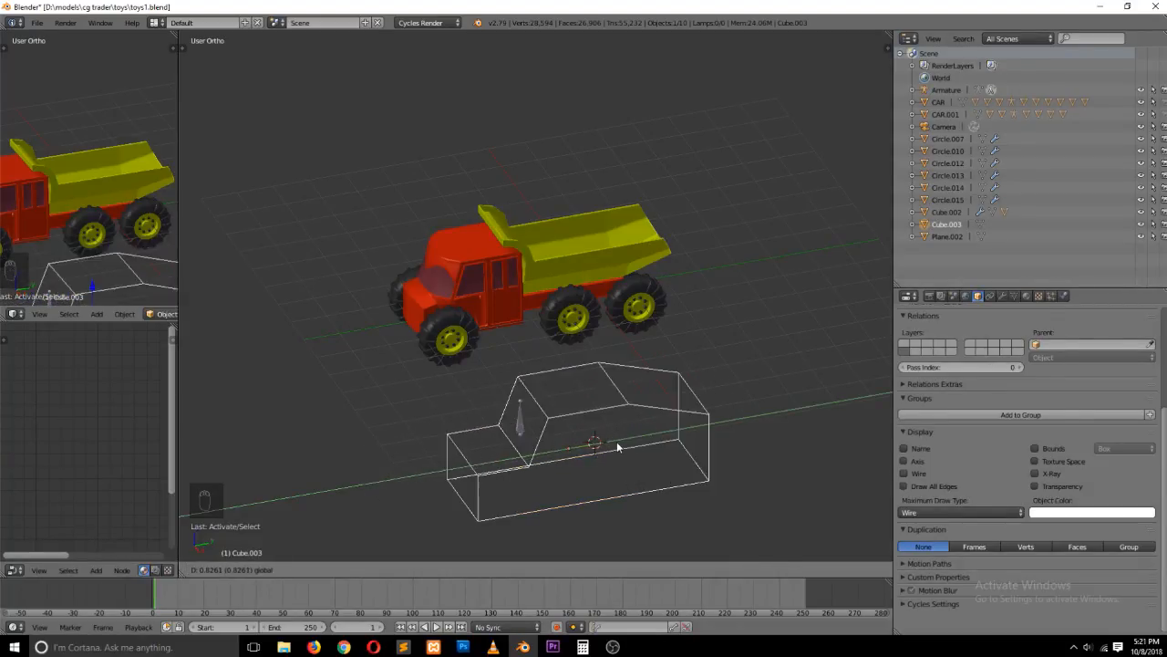
pyautogui.click(615, 438)
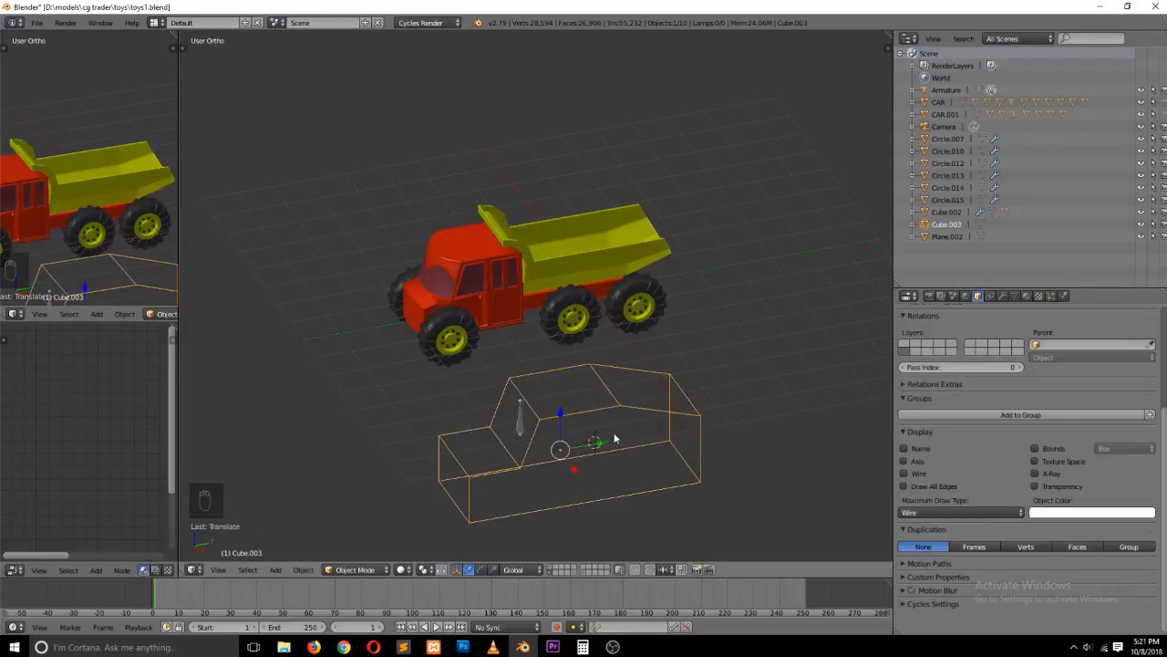
pyautogui.rightClick(517, 426)
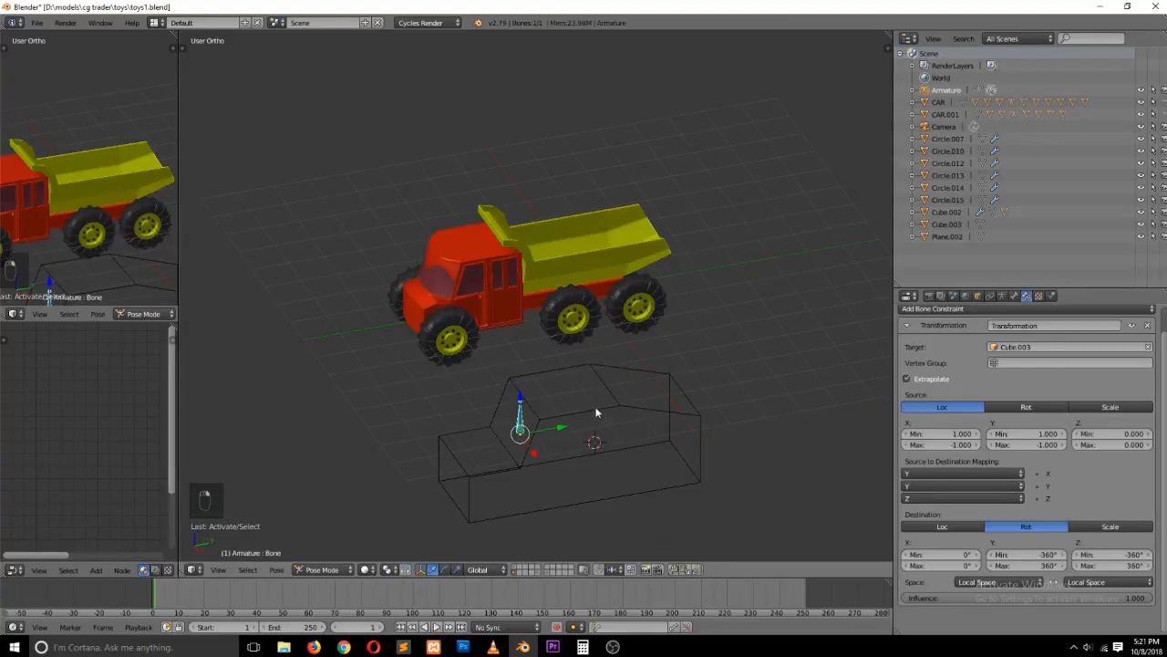
pyautogui.rightClick(561, 425)
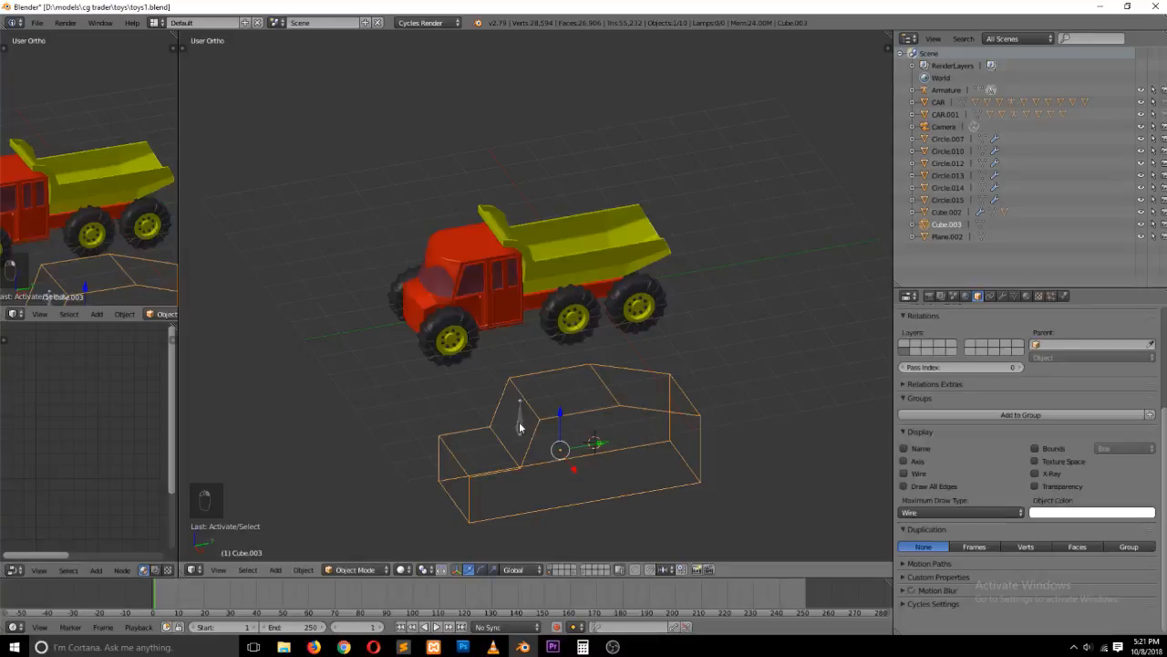
pyautogui.rightClick(519, 426)
pyautogui.rightClick(587, 422)
pyautogui.moveTo(601, 447)
pyautogui.mouseDown()
pyautogui.moveTo(570, 453)
pyautogui.moveTo(598, 449)
pyautogui.mouseUp()
# Select the bone again and map source X to the X destination in its Transformation constraint
pyautogui.rightClick(525, 421)
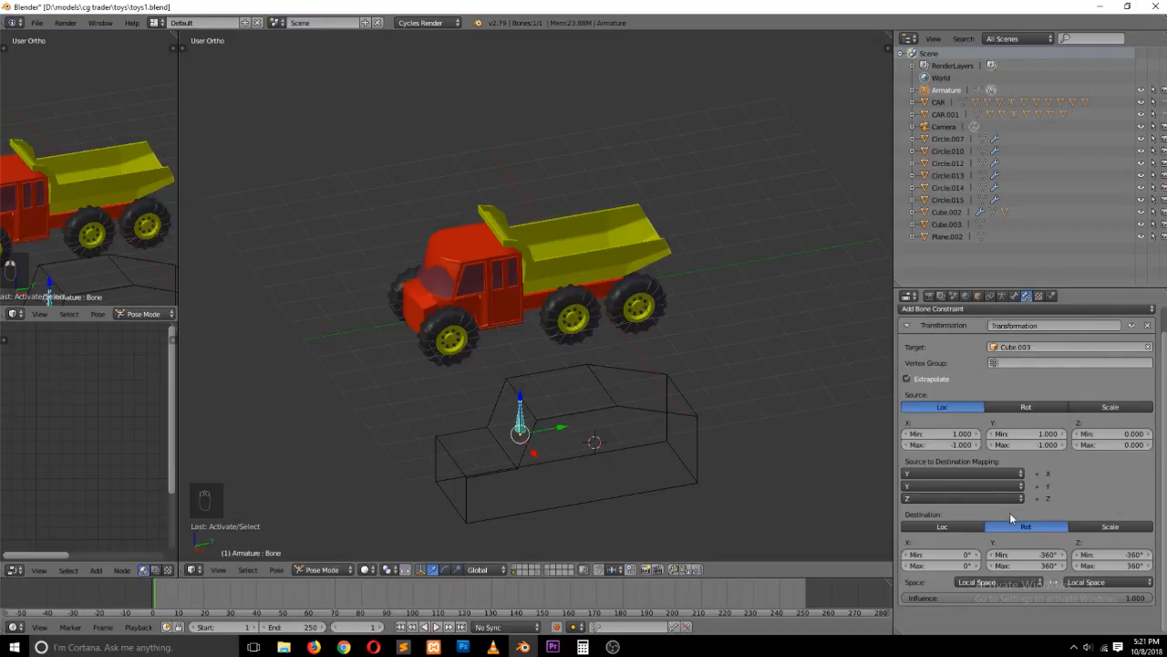
pyautogui.click(973, 474)
pyautogui.click(964, 462)
# Move the wireframe box along Y to check the new mapping, and undo the move
pyautogui.rightClick(646, 402)
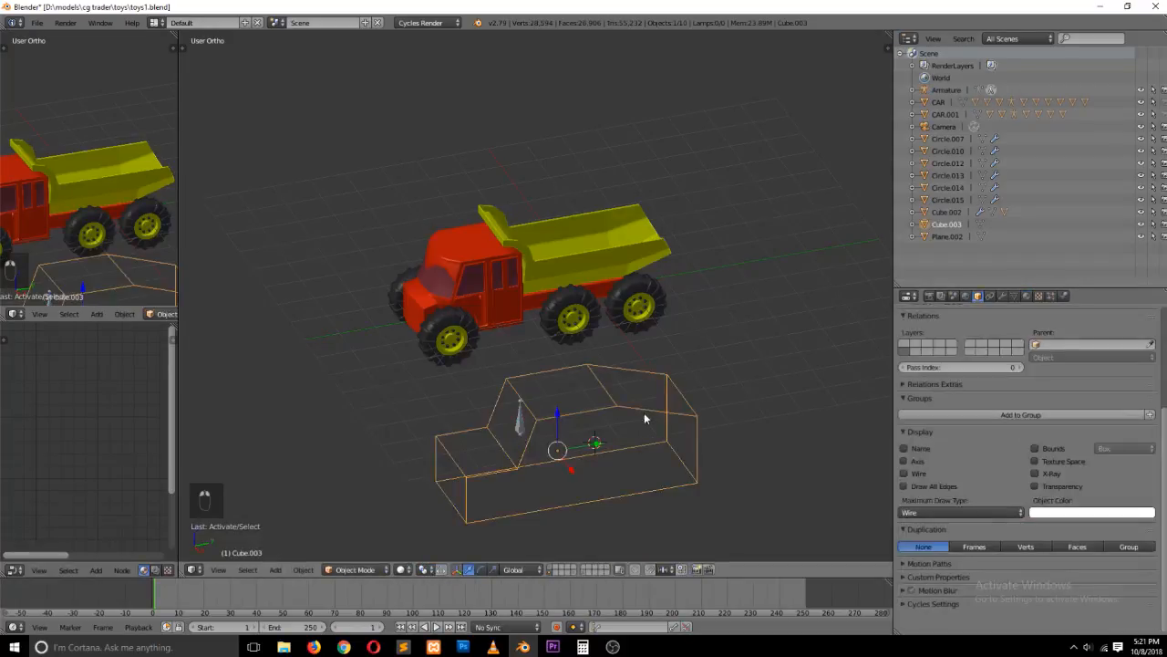
pyautogui.moveTo(596, 442); pyautogui.dragTo(636, 451)
pyautogui.hotkey('ctrl', 'z')
pyautogui.hotkey('ctrl', 'z')
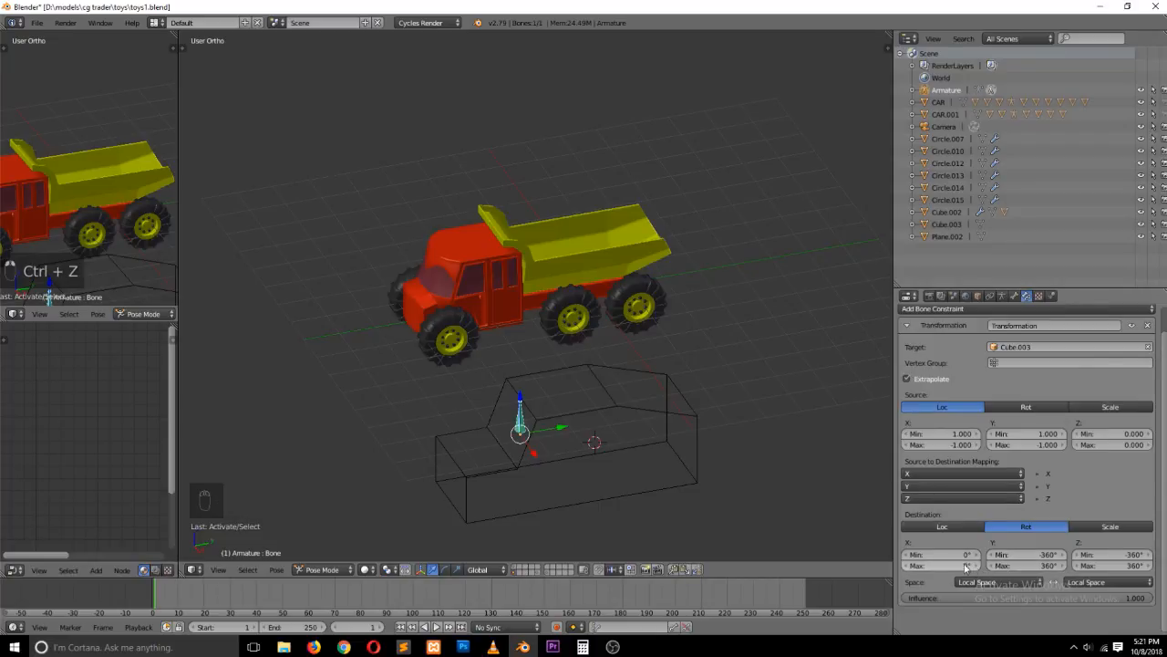
# Set the bone constraint's source X location Min and Max to 0, and test it with a trial move of the box along Y
pyautogui.moveTo(939, 554); pyautogui.dragTo(953, 554)
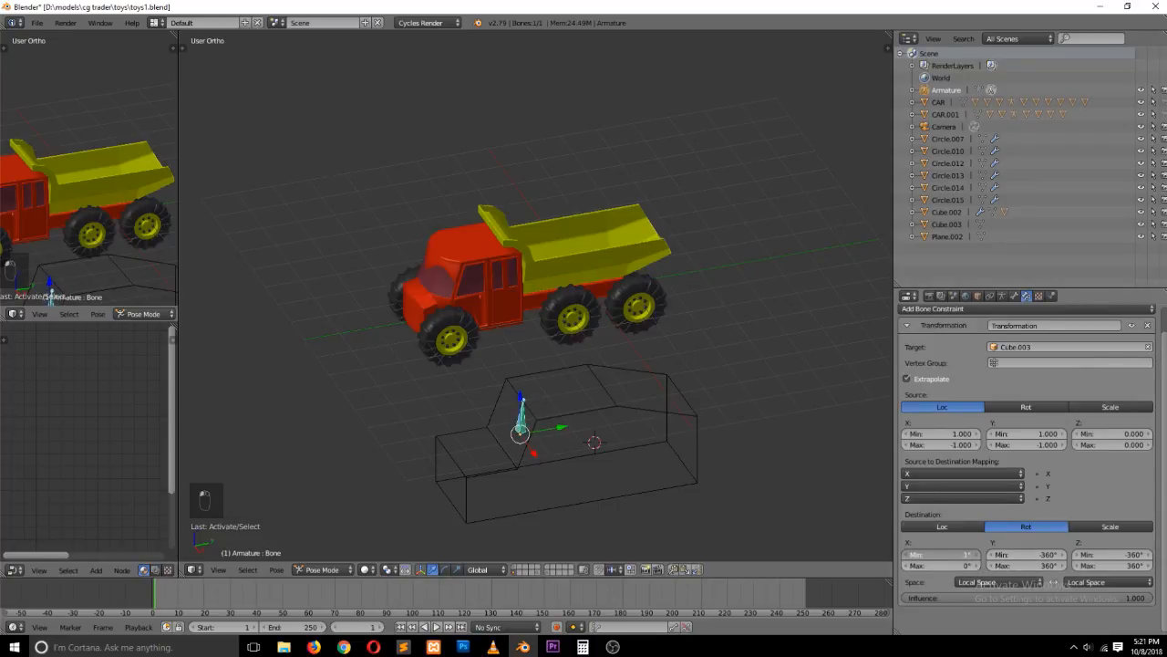
pyautogui.hotkey('ctrl', 'z')
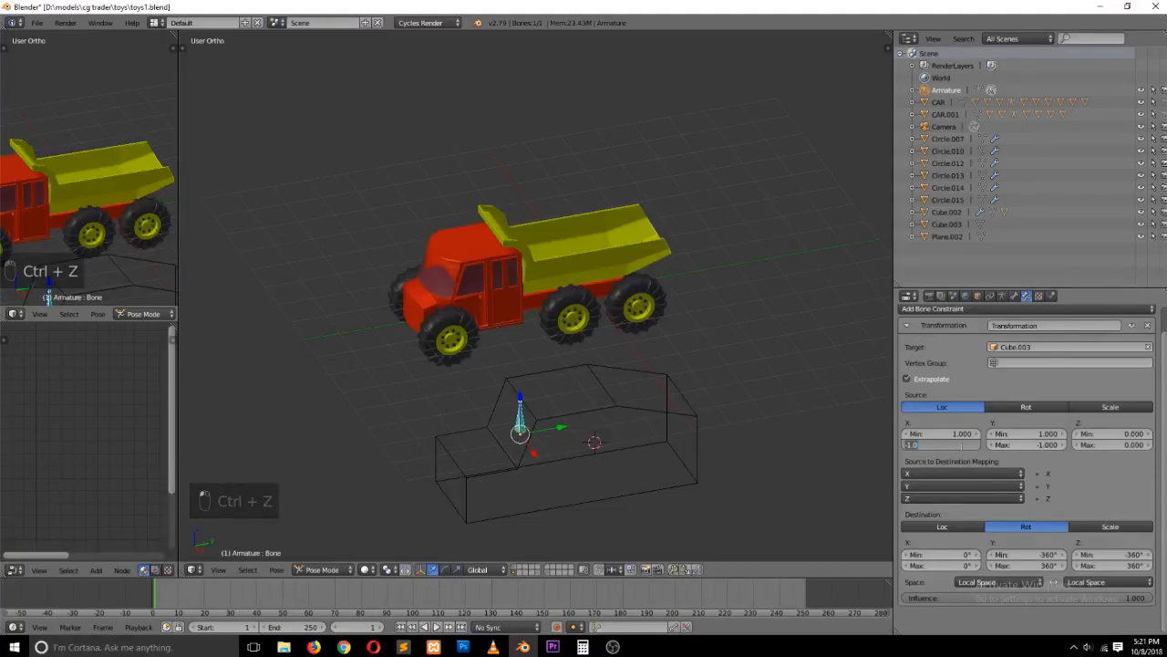
pyautogui.write('0')
pyautogui.press('Return')
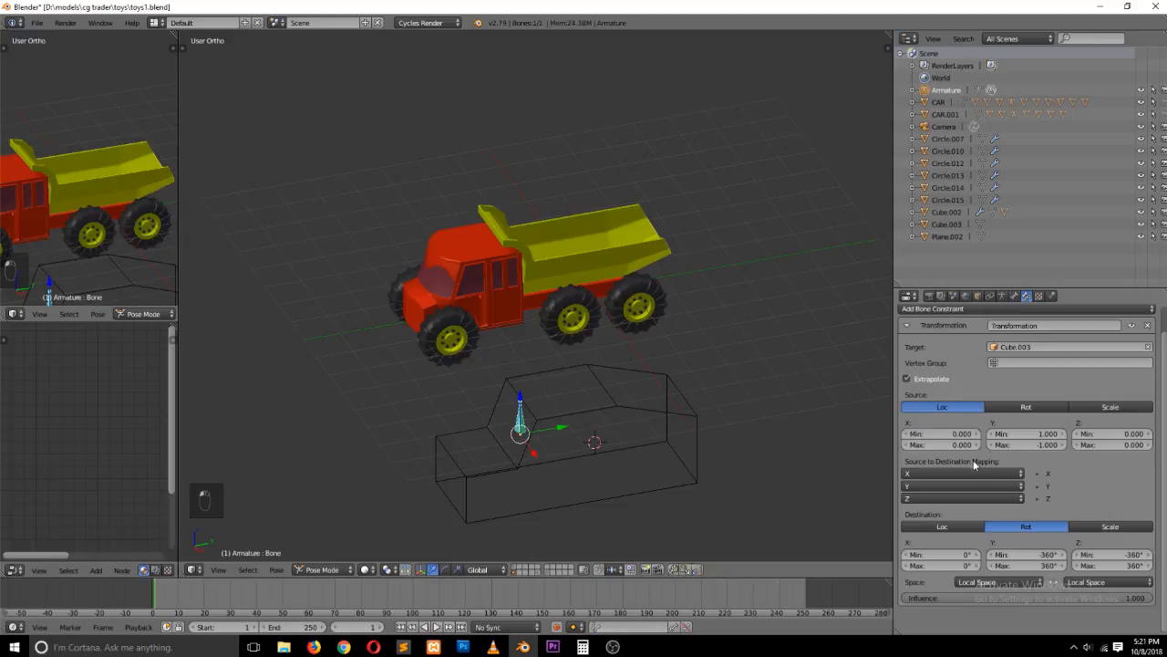
pyautogui.rightClick(600, 440)
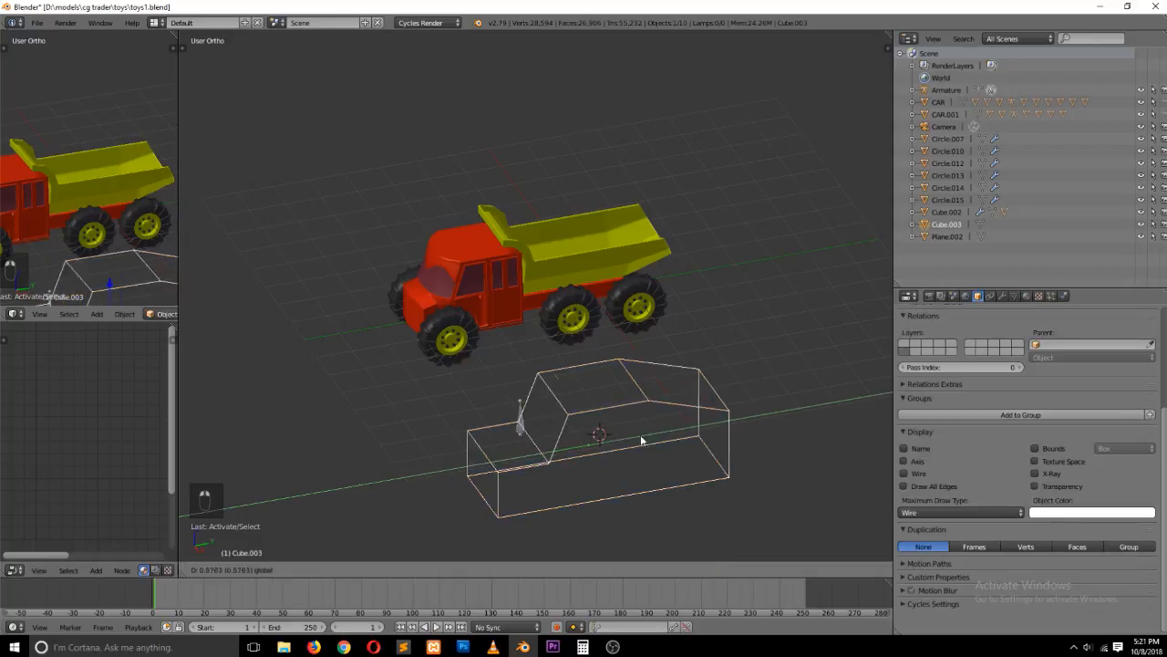
pyautogui.hotkey('ctrl', 'z')
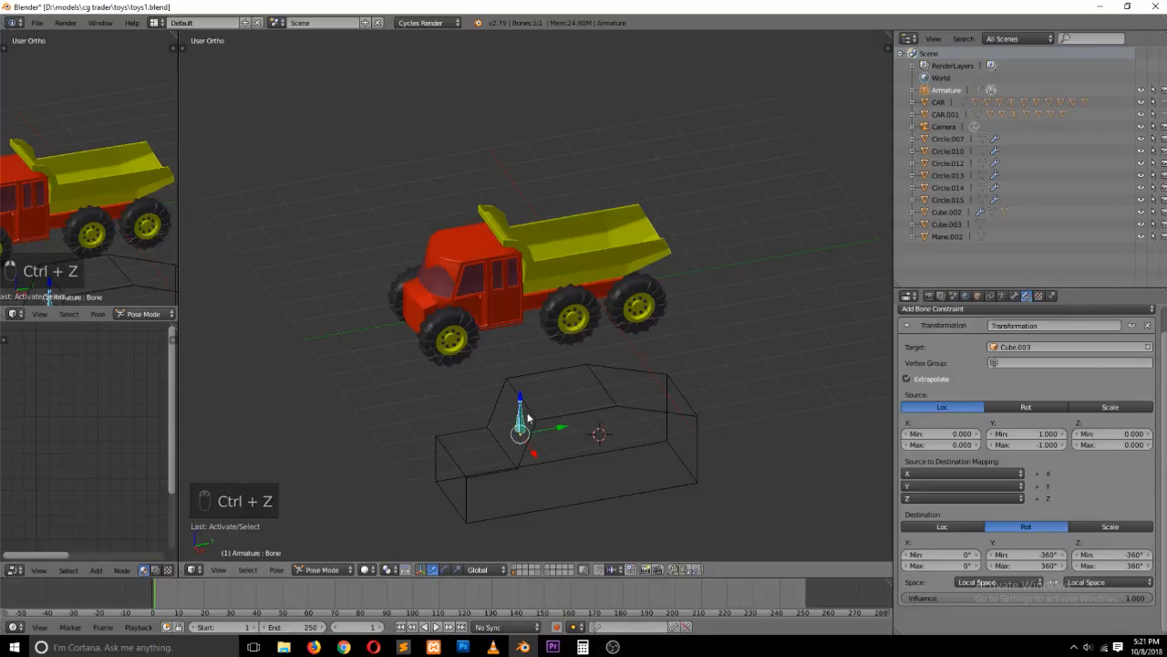
# Switch both the target and owner spaces of the bone's Transformation constraint to World Space
pyautogui.click(968, 582)
pyautogui.click(973, 572)
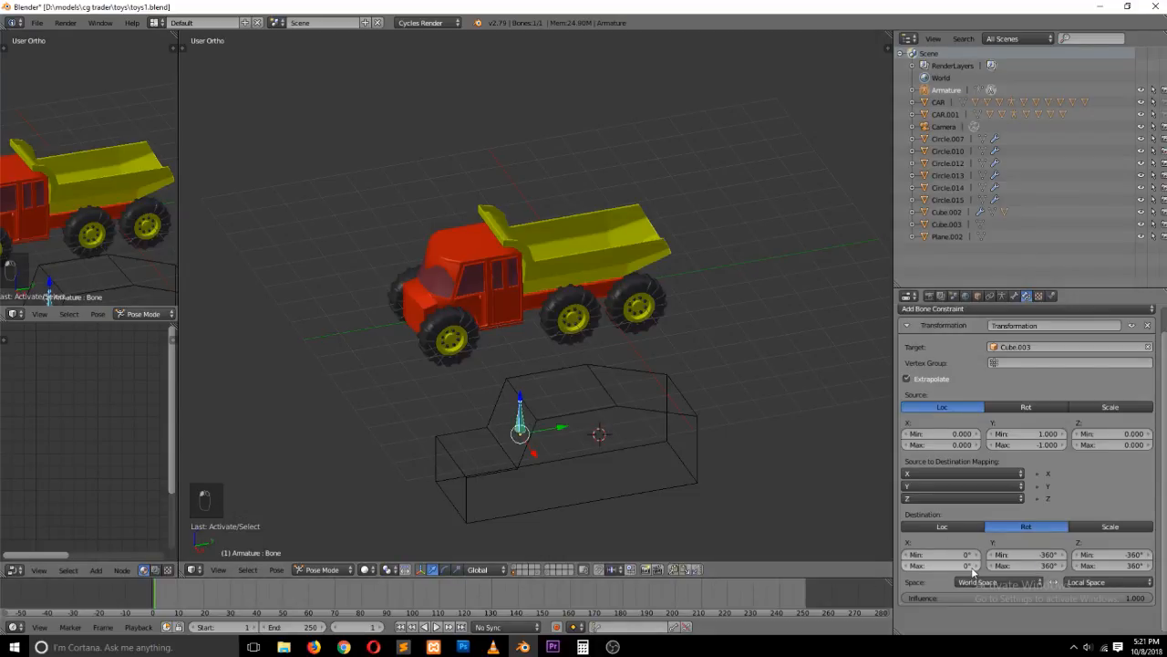
pyautogui.click(1067, 582)
pyautogui.click(1094, 515)
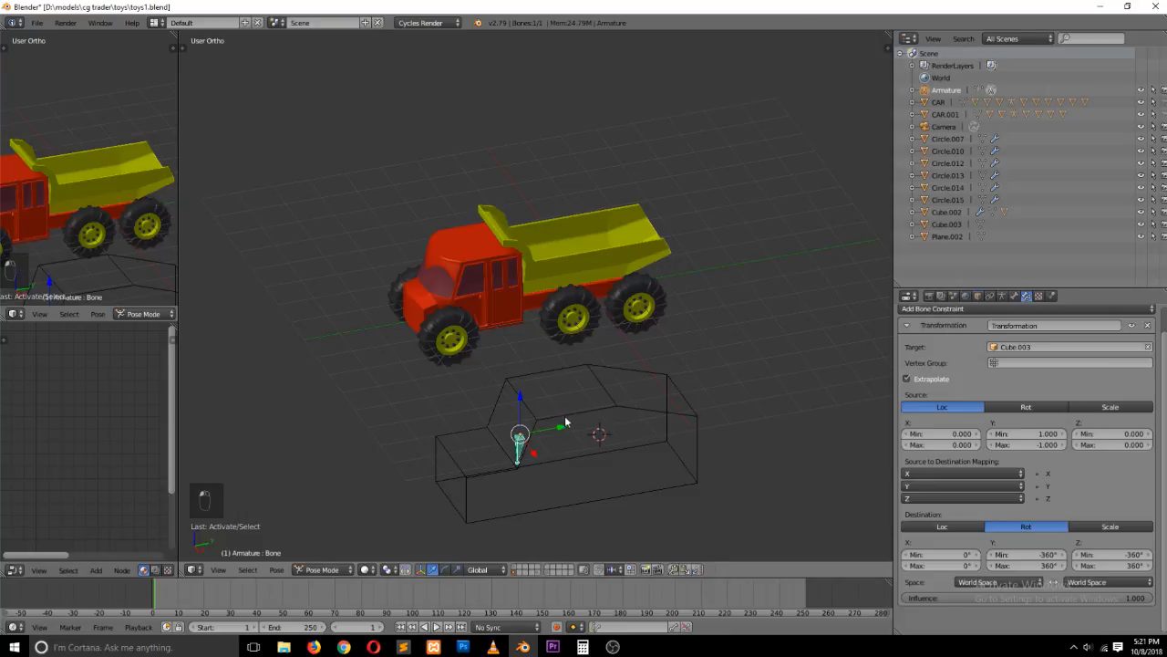
# Move the wireframe box about 0.74 units along Y to test the bone's World Space settings
pyautogui.rightClick(565, 422)
pyautogui.press('g')
pyautogui.press('y')
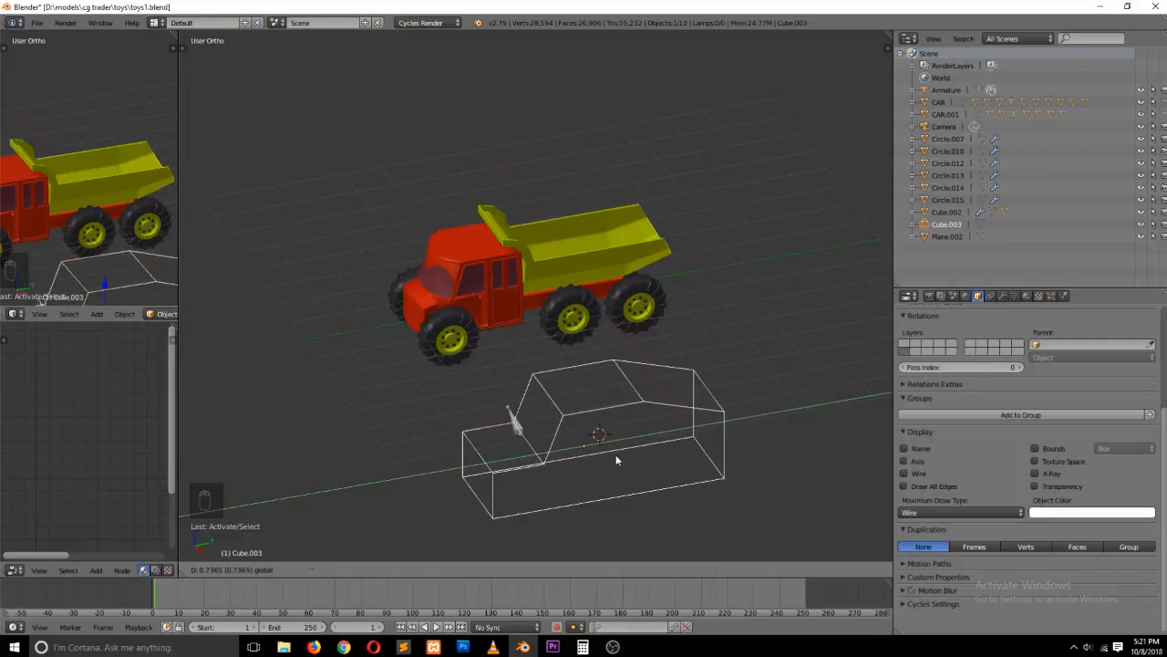
pyautogui.click(615, 454)
# Set the bone constraint's owner space to Pose Space, and test it with a trial move of the box that is undone
pyautogui.rightClick(516, 429)
pyautogui.click(1103, 582)
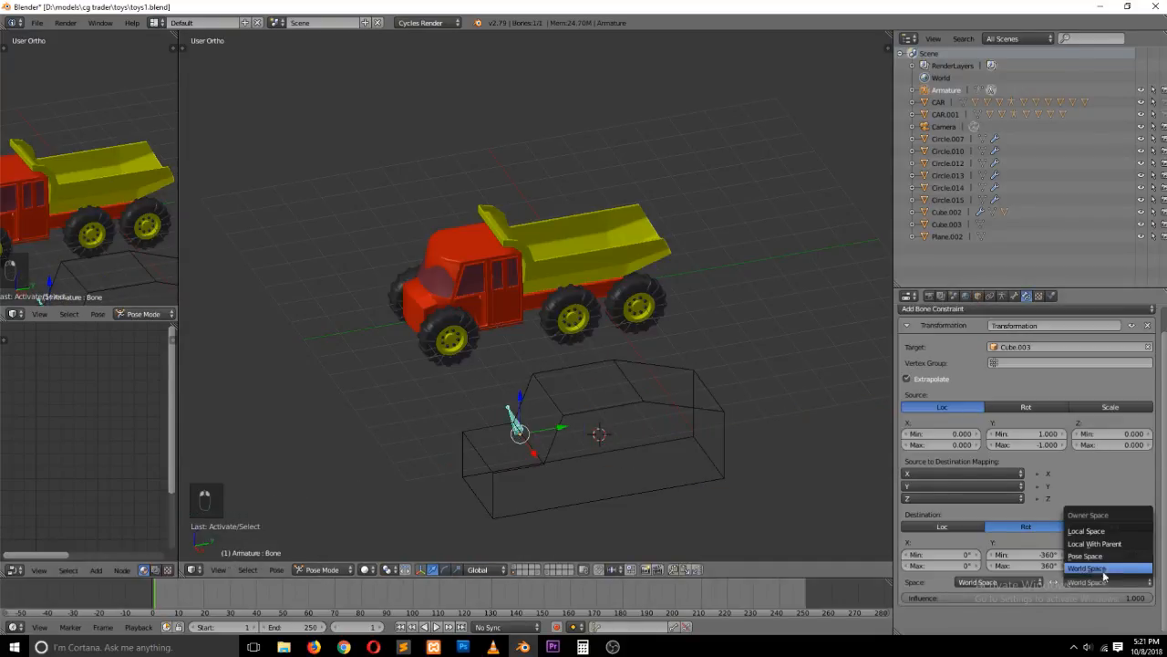
pyautogui.click(1106, 561)
pyautogui.hotkey('ctrl', 'z')
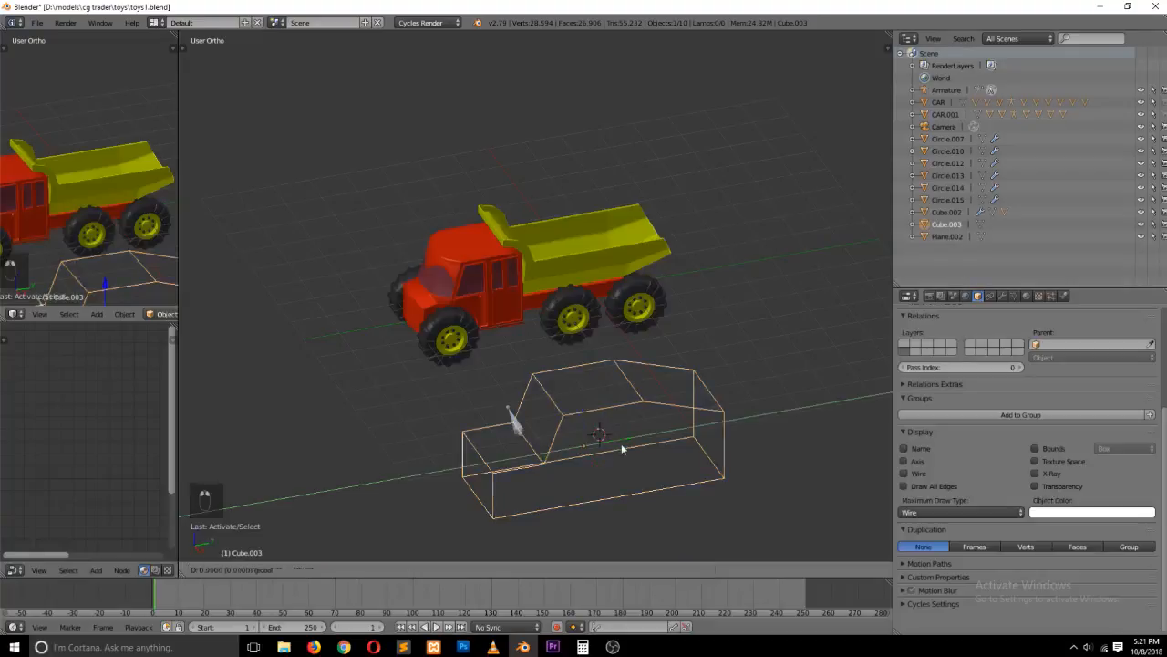
pyautogui.hotkey('ctrl', 'z')
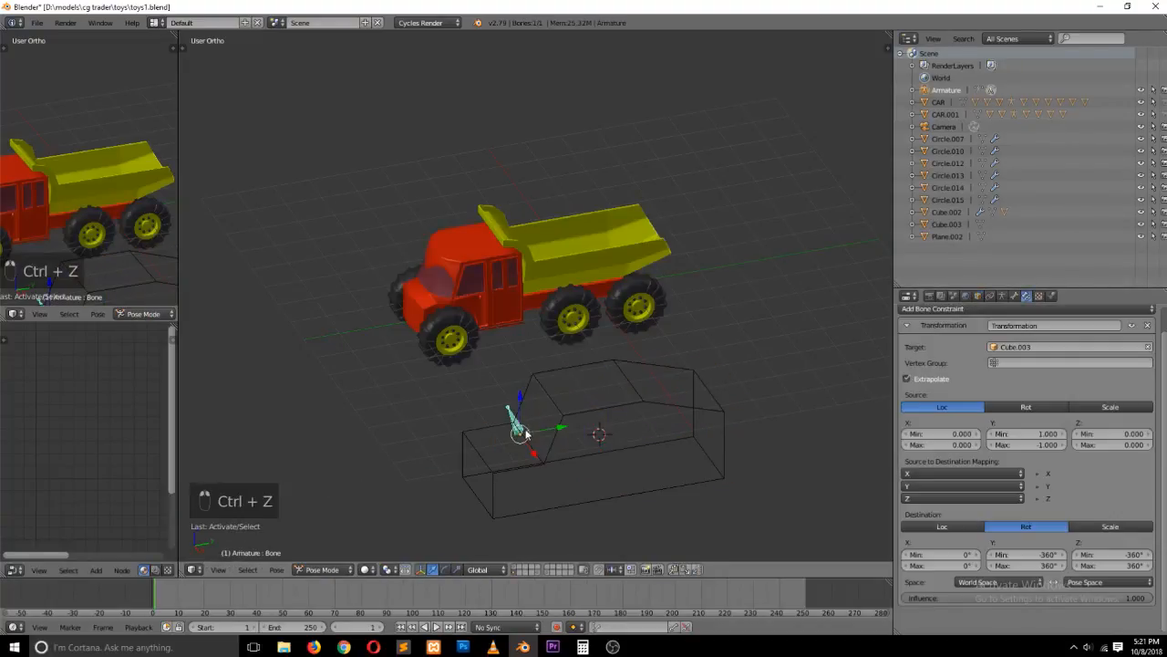
# Change the constraint's owner space to Local Space, and try moving the box along Y before undoing the move
pyautogui.click(1107, 584)
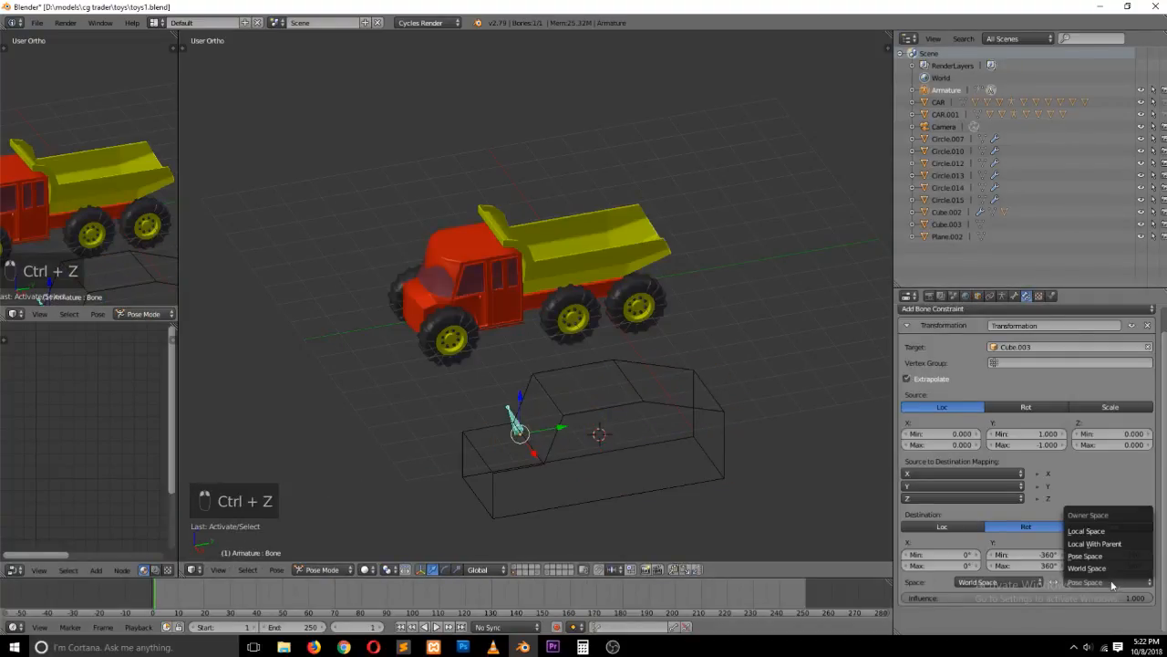
pyautogui.click(1087, 531)
pyautogui.rightClick(644, 418)
pyautogui.moveTo(627, 438)
pyautogui.mouseDown()
pyautogui.moveTo(684, 435)
pyautogui.moveTo(637, 436)
pyautogui.mouseUp()
pyautogui.hotkey('ctrl', 'z')
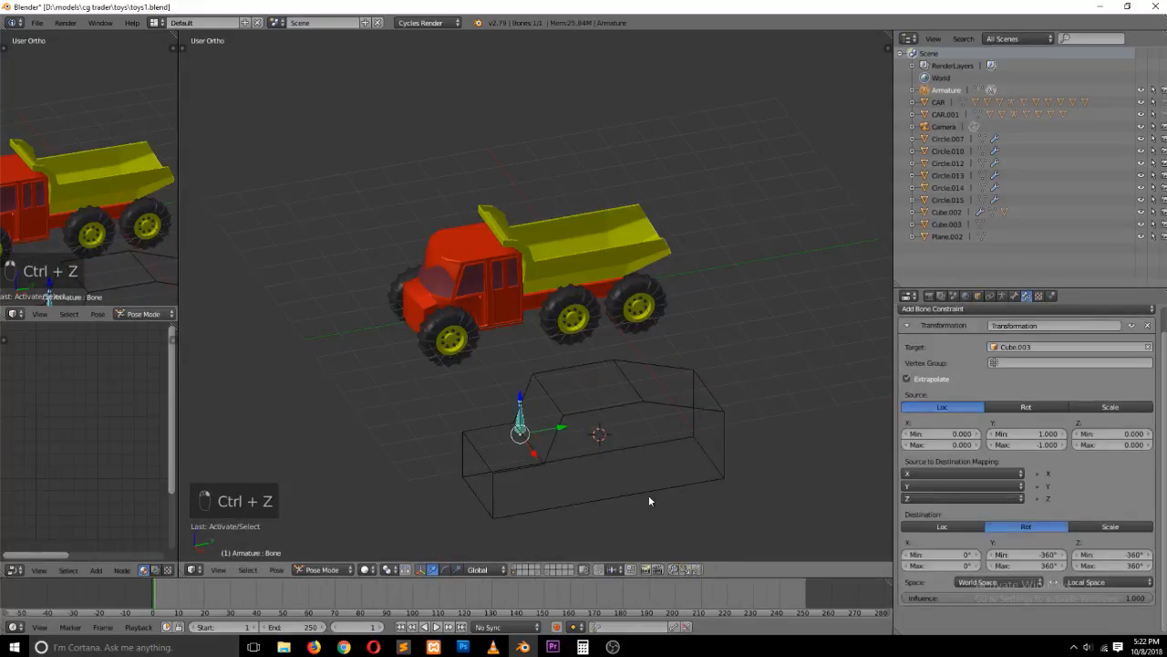
# Set the constraint's target space to Local Space, and check it with a trial move of the box that is undone
pyautogui.click(983, 582)
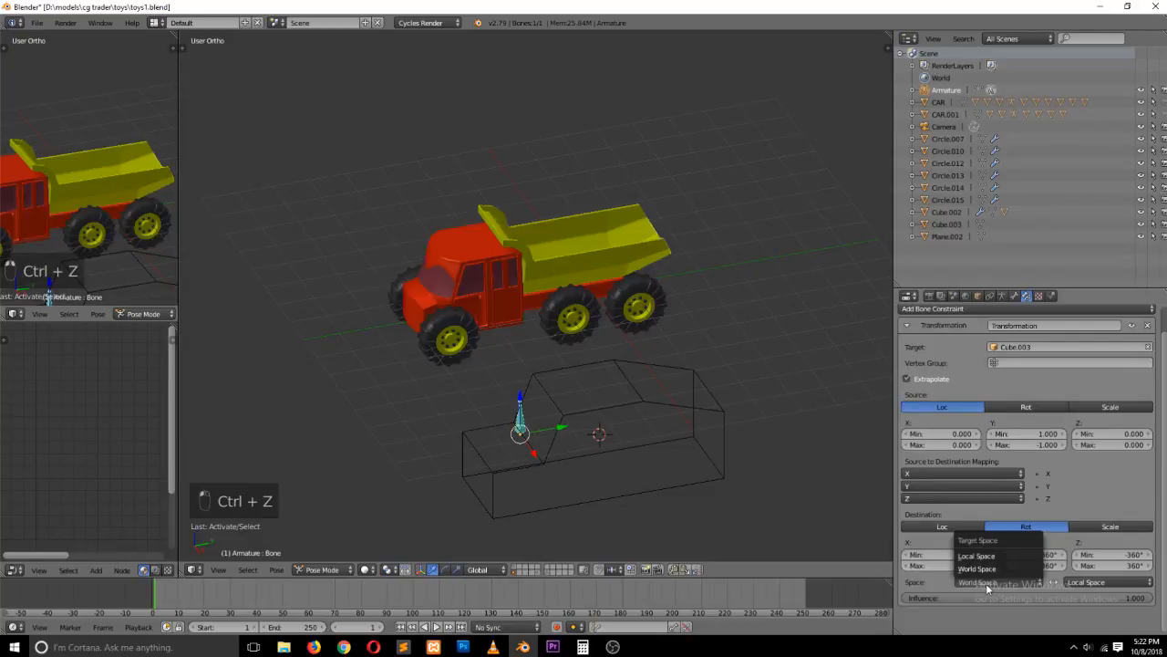
pyautogui.click(980, 553)
pyautogui.rightClick(638, 408)
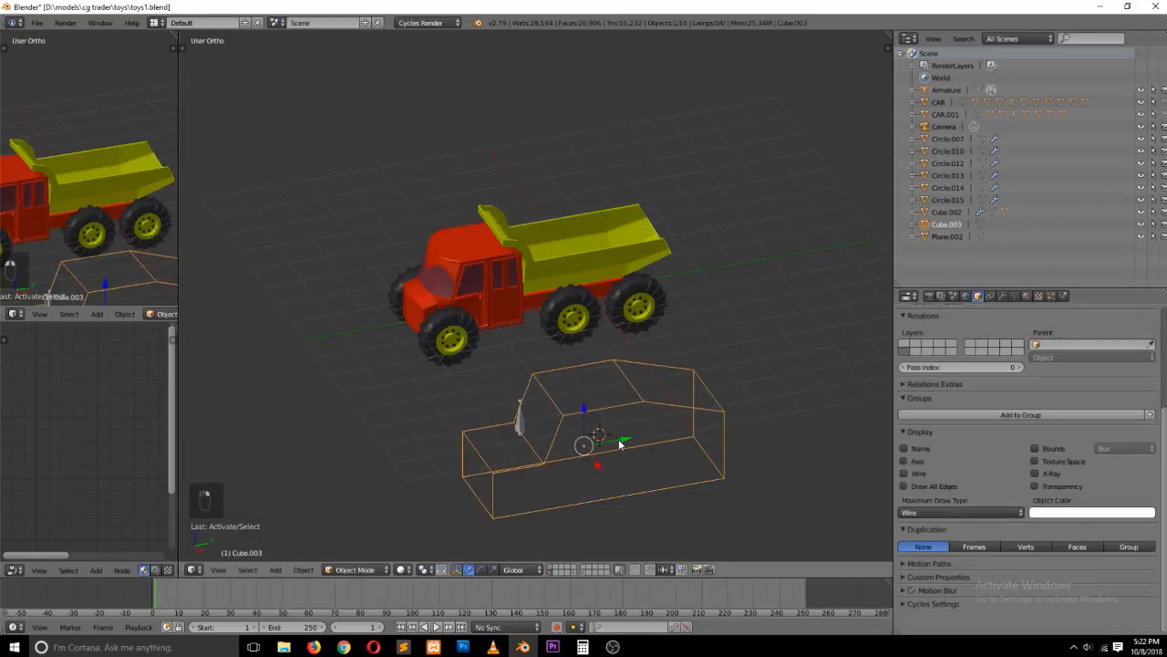
pyautogui.hotkey('ctrl', 'z')
pyautogui.hotkey('ctrl', 'z')
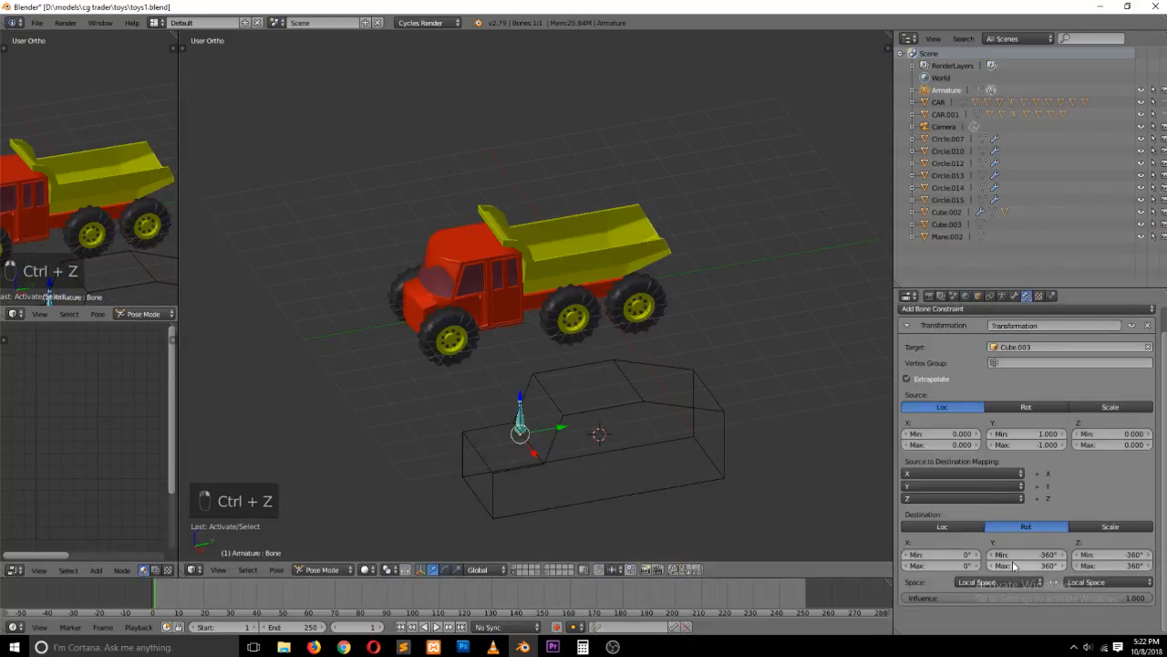
# Try World Space as the constraint's owner space with a Y move of the box, and undo the move
pyautogui.click(1099, 582)
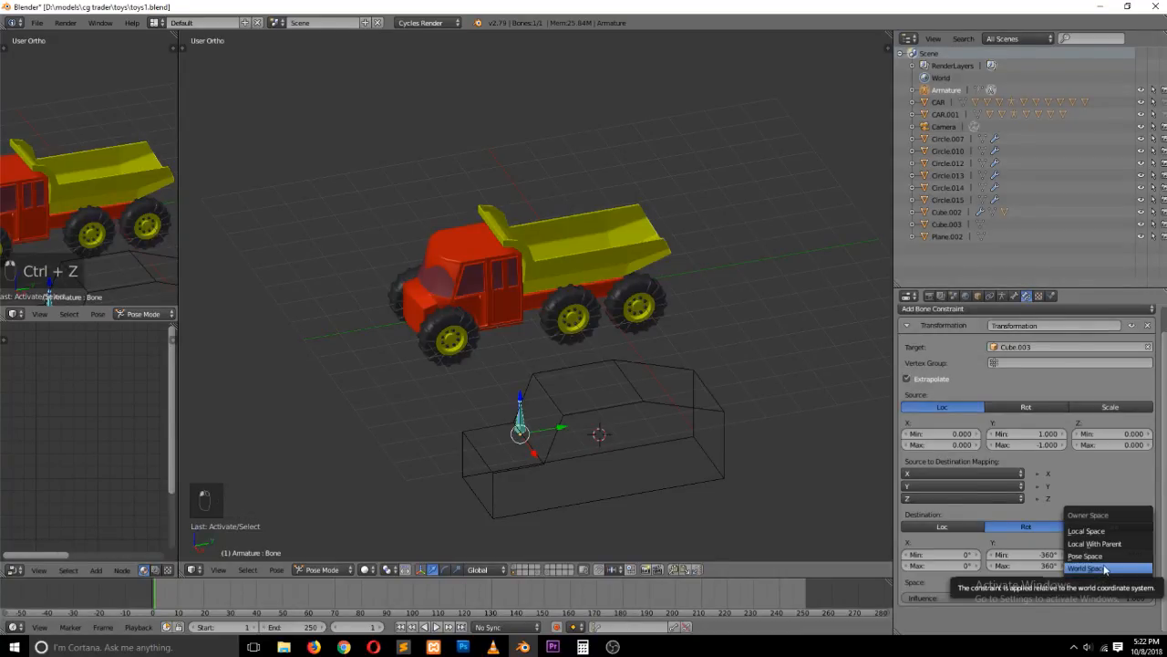
pyautogui.click(1105, 569)
pyautogui.rightClick(601, 421)
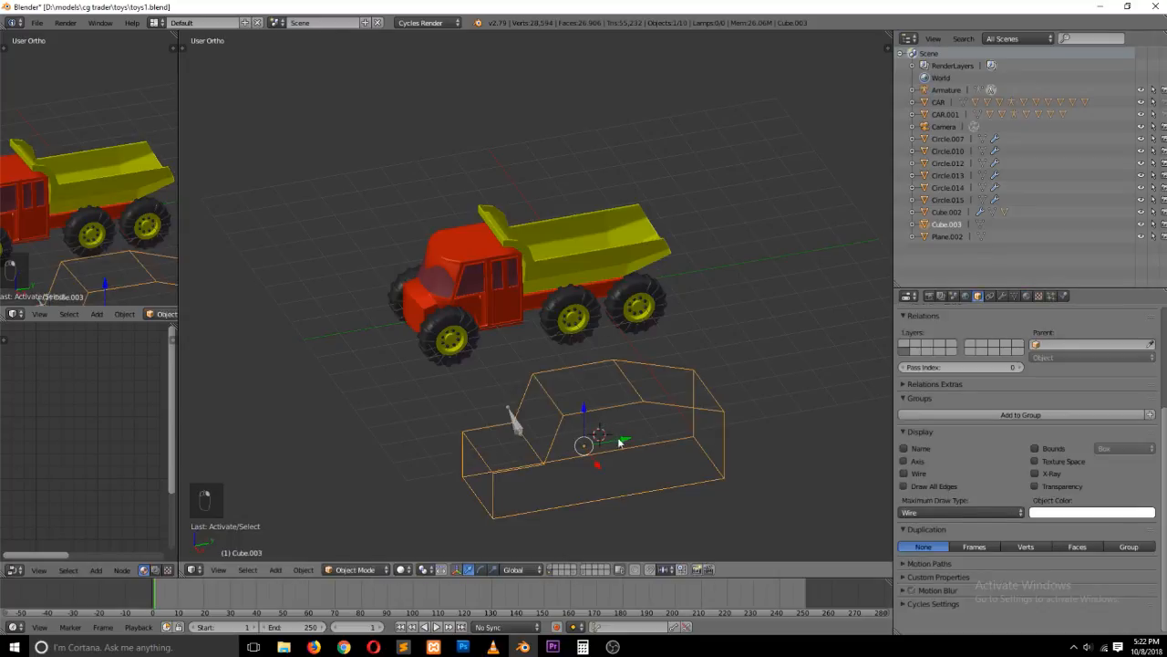
pyautogui.press('g')
pyautogui.press('y')
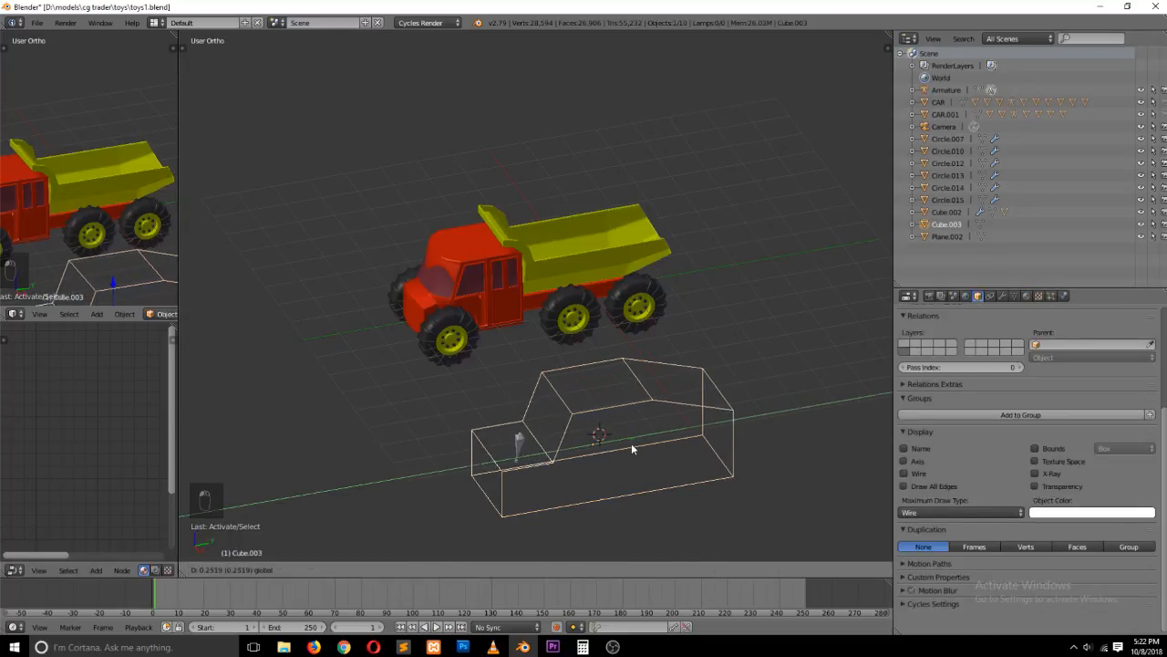
pyautogui.hotkey('ctrl', 'z')
pyautogui.hotkey('ctrl', 'z')
# Return the constraint's owner space to Local Space, and test both local spaces with a box move that is undone
pyautogui.click(1121, 582)
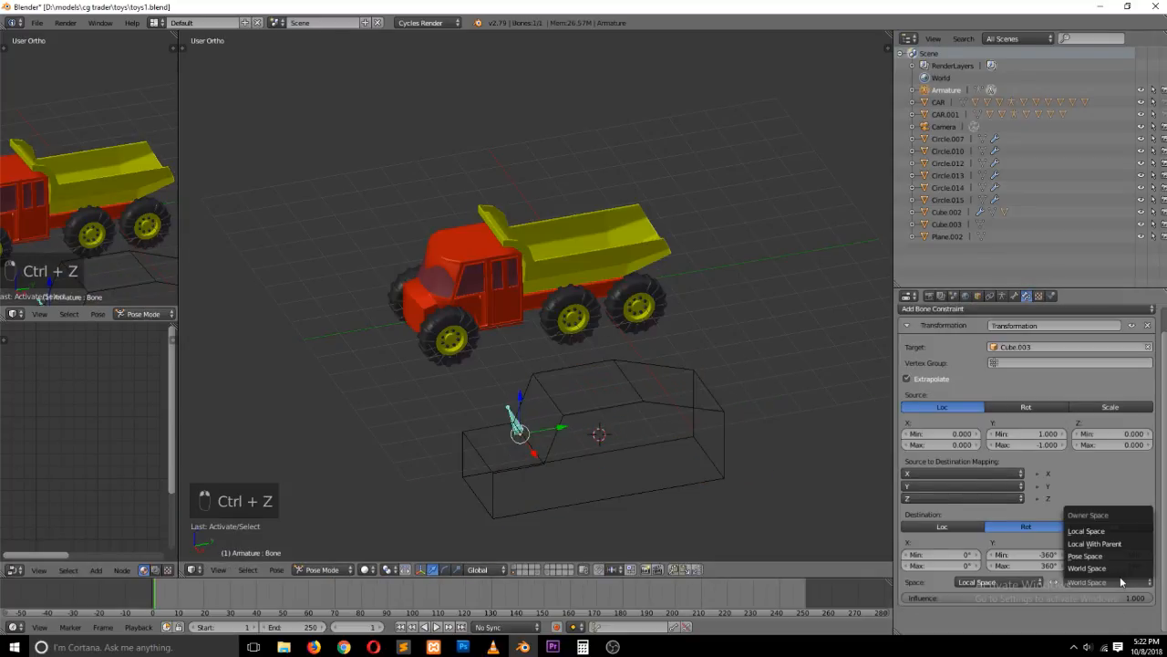
pyautogui.click(1098, 532)
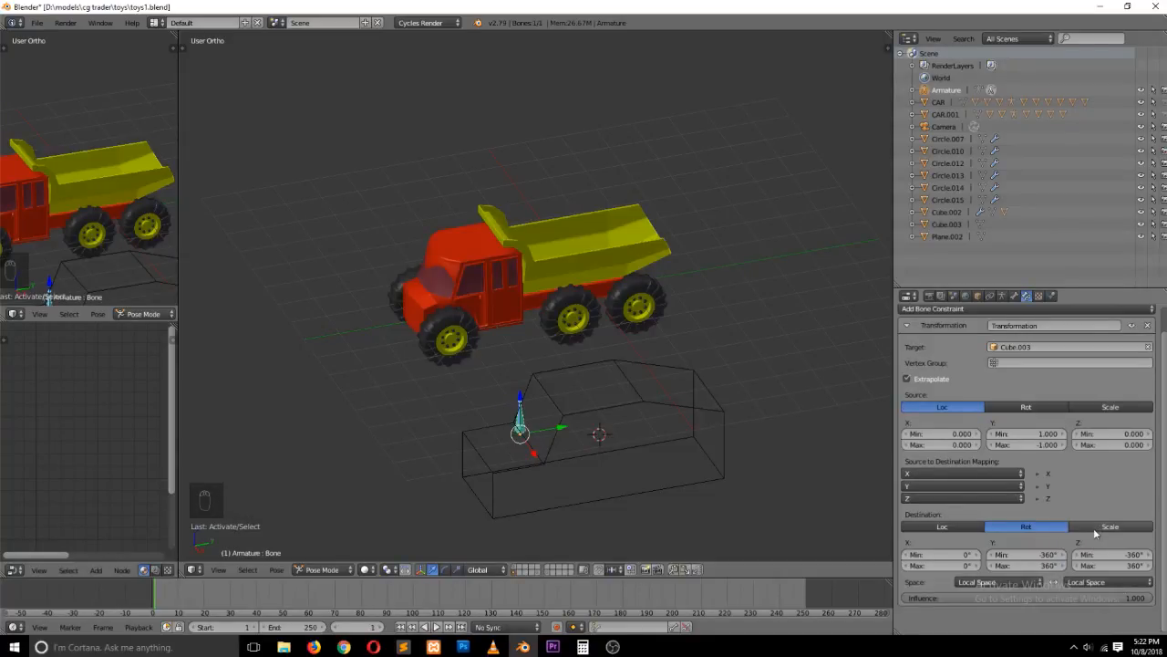
pyautogui.rightClick(663, 407)
pyautogui.press('g')
pyautogui.click(621, 440)
pyautogui.hotkey('ctrl', 'z')
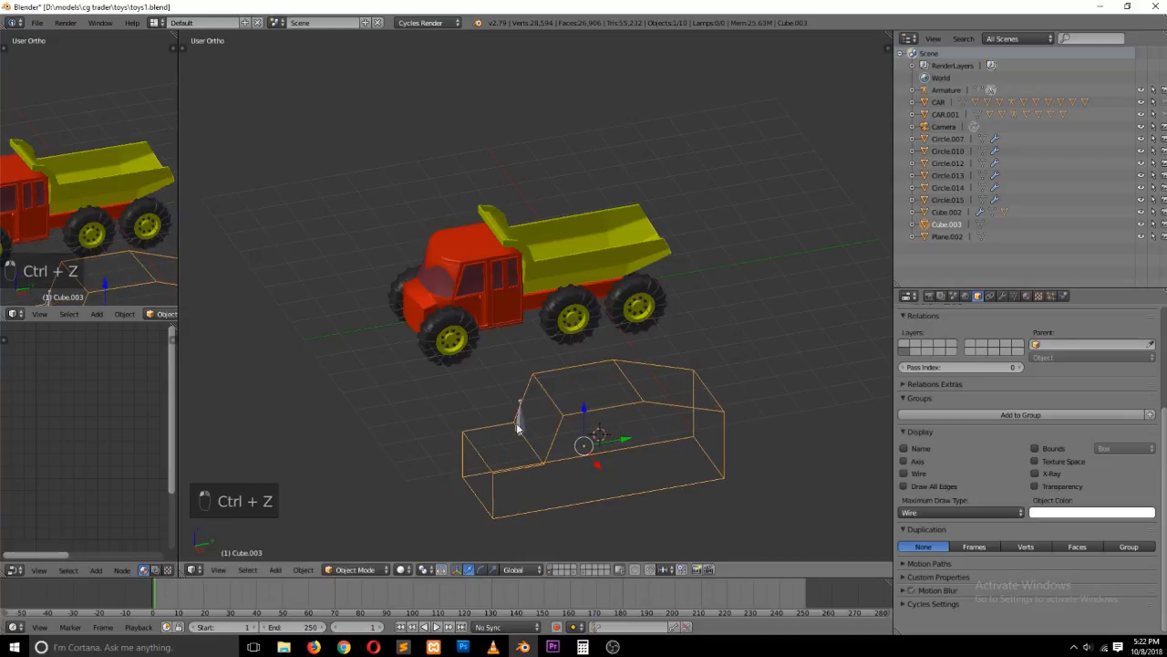
pyautogui.hotkey('ctrl', 'z')
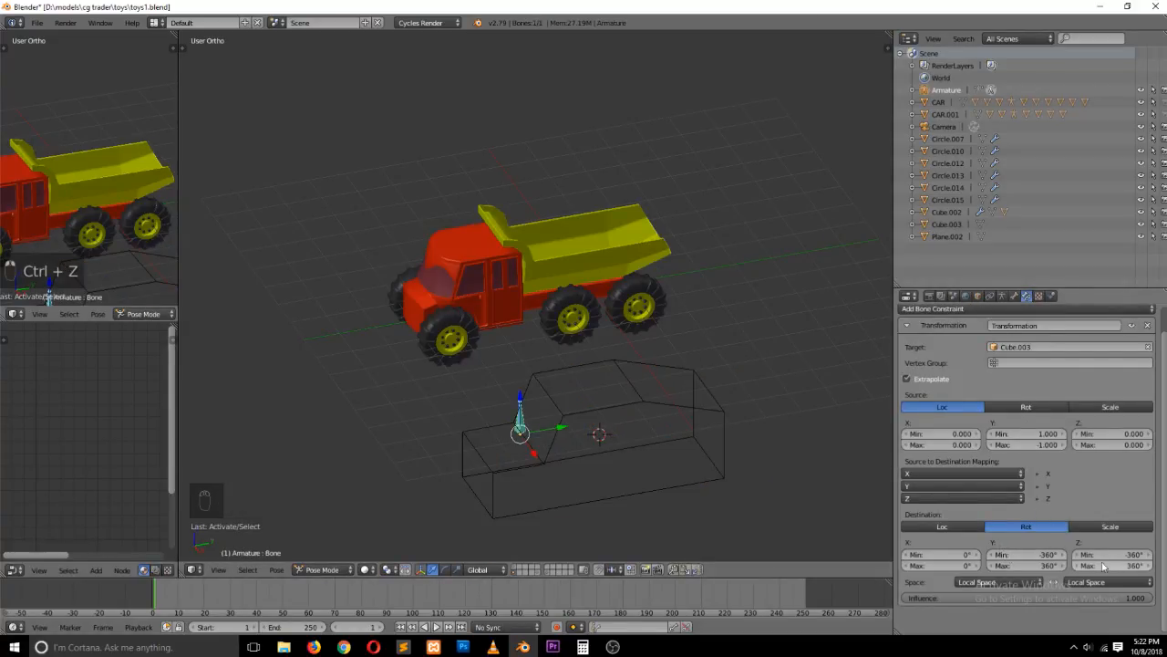
# Set the destination rotation Z Min and Max to 0°, and test it with a trial move of the box along Y
pyautogui.write('0')
pyautogui.press('Return')
pyautogui.press('Return')
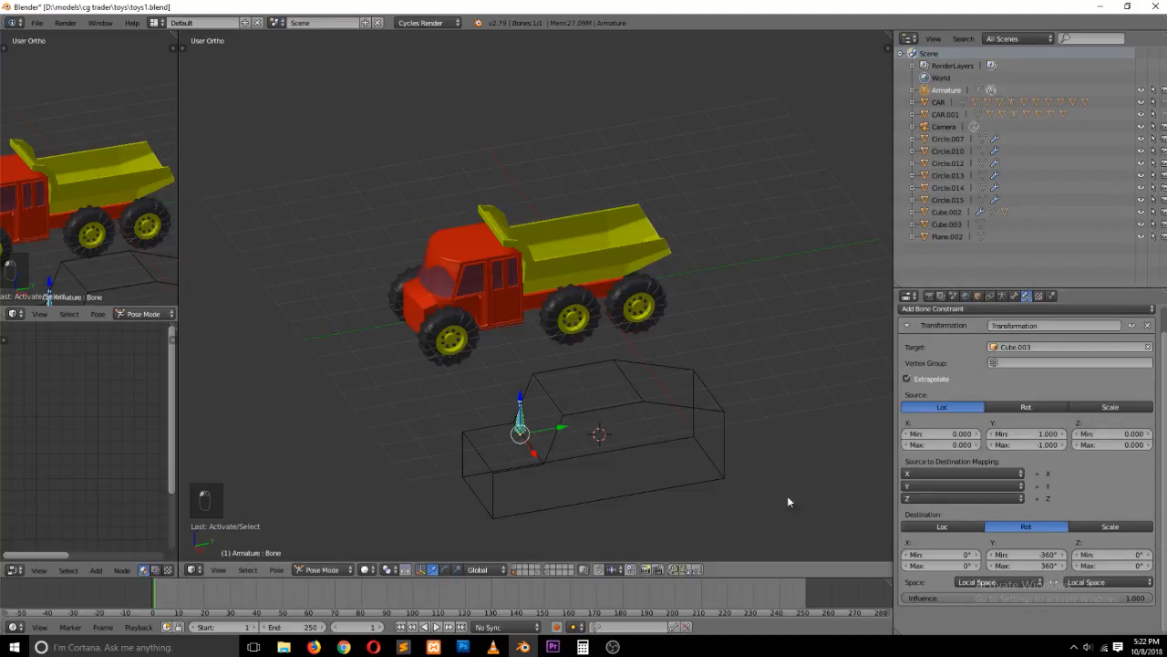
pyautogui.rightClick(645, 407)
pyautogui.moveTo(631, 440); pyautogui.dragTo(663, 435)
pyautogui.hotkey('ctrl', 'z')
pyautogui.hotkey('ctrl', 'z')
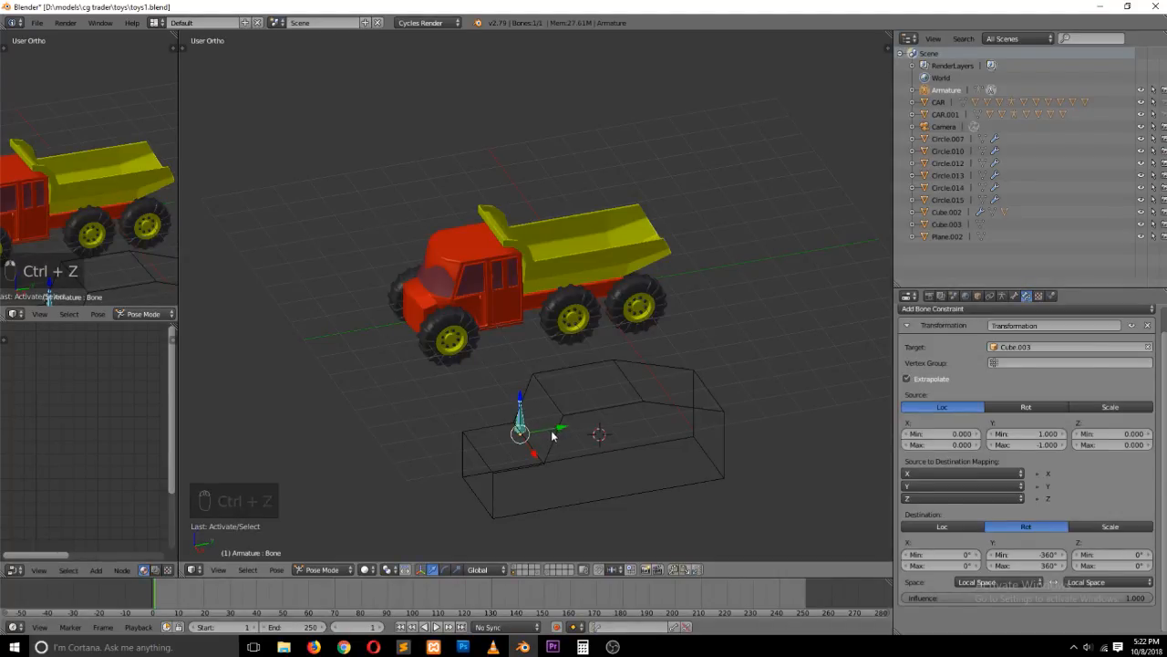
# Apply the visual transform to the bone's pose, and check the result with a trial box move that is undone
pyautogui.press('Tab')
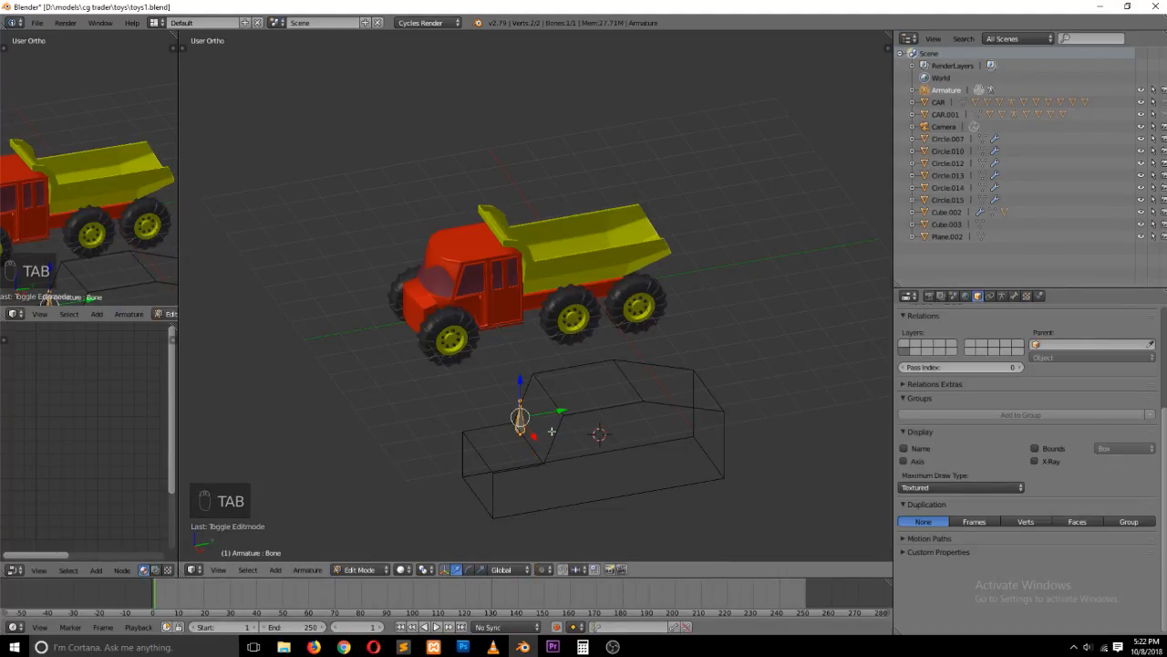
pyautogui.press('Tab')
pyautogui.hotkey('ctrl', 'a')
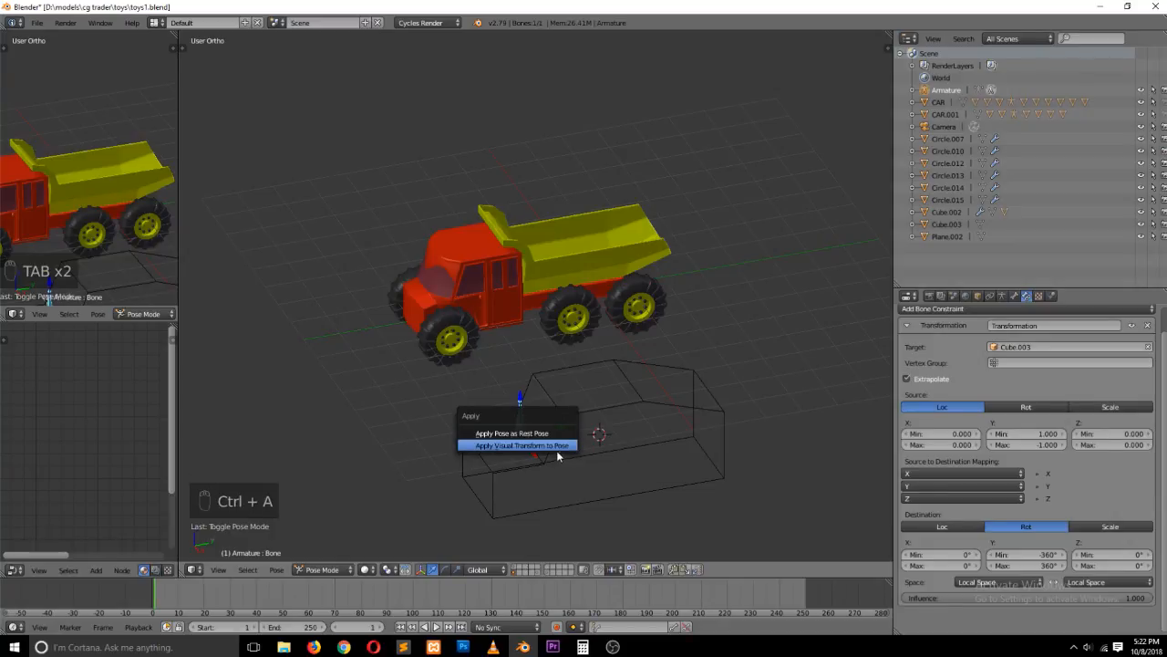
pyautogui.click(557, 449)
pyautogui.rightClick(565, 448)
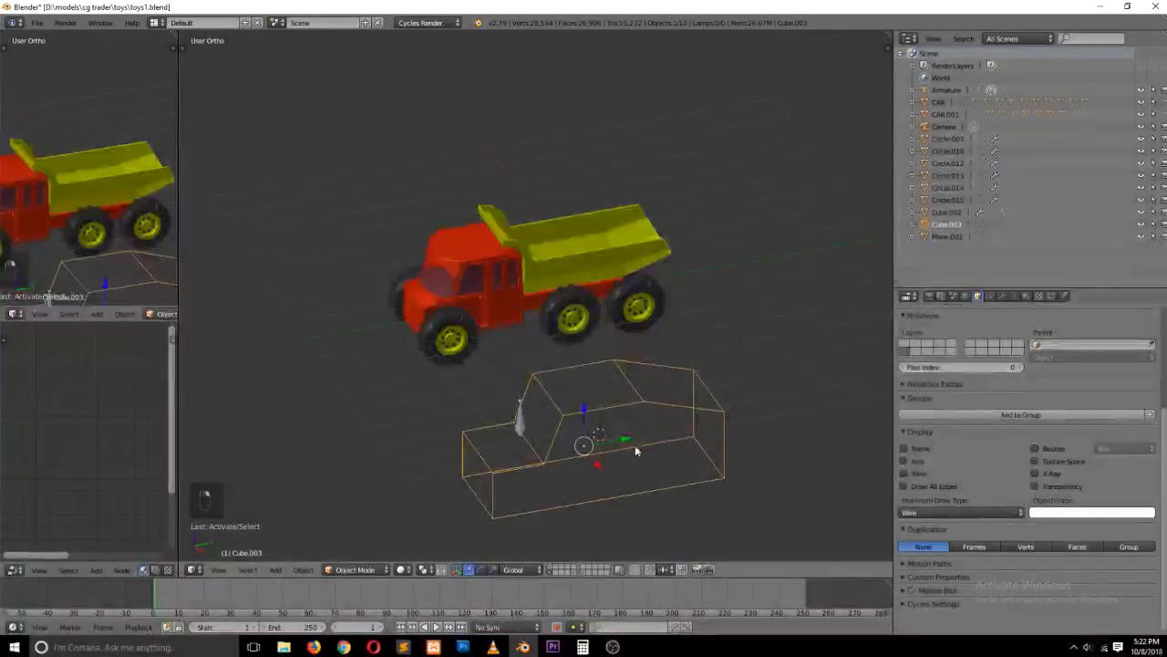
pyautogui.hotkey('ctrl', 'z')
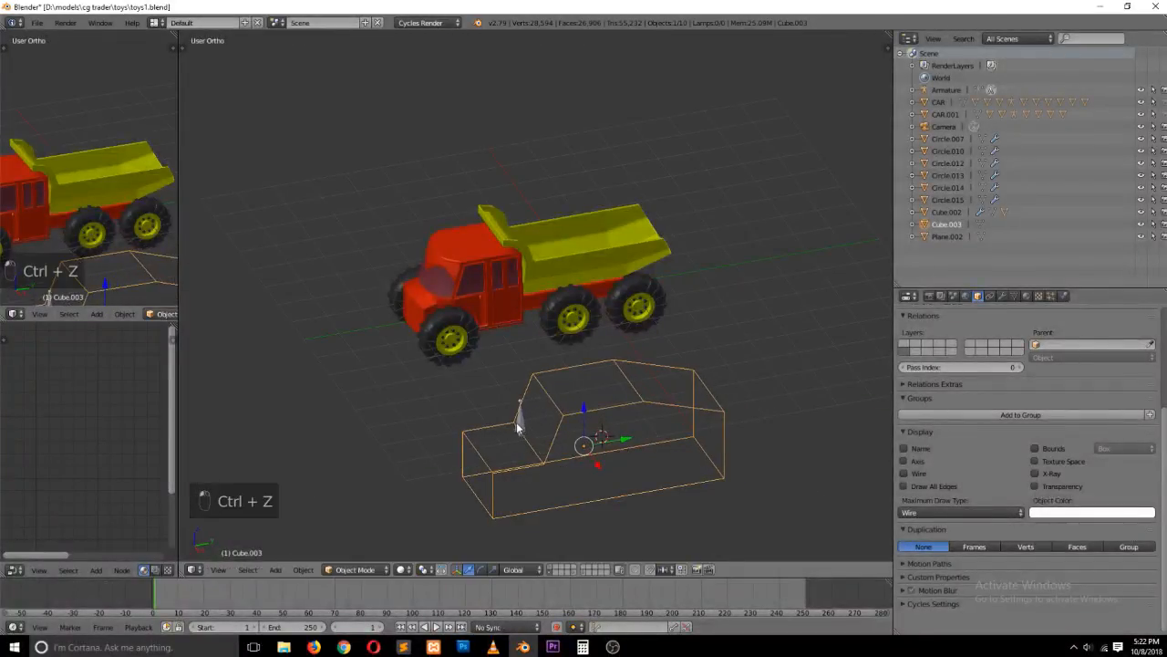
# Map source Y to the X and Z destinations in the bone's Transformation constraint
pyautogui.scroll(3, 565, 466)
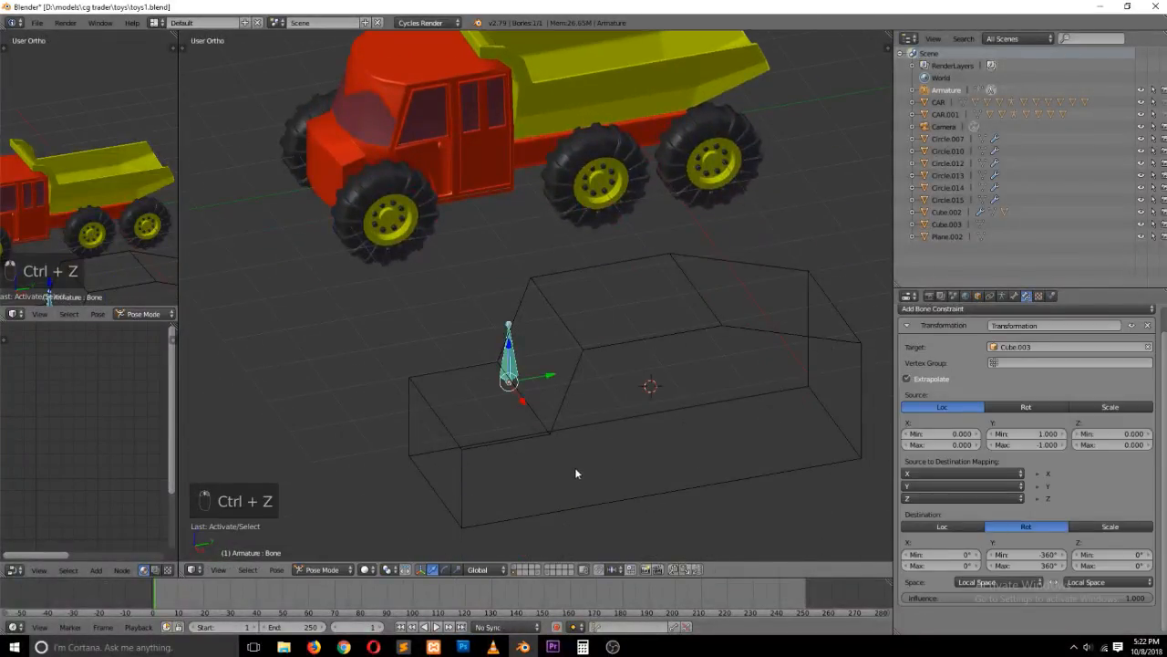
pyautogui.press('`')
pyautogui.moveTo(580, 416); pyautogui.dragTo(667, 430, button='middle')
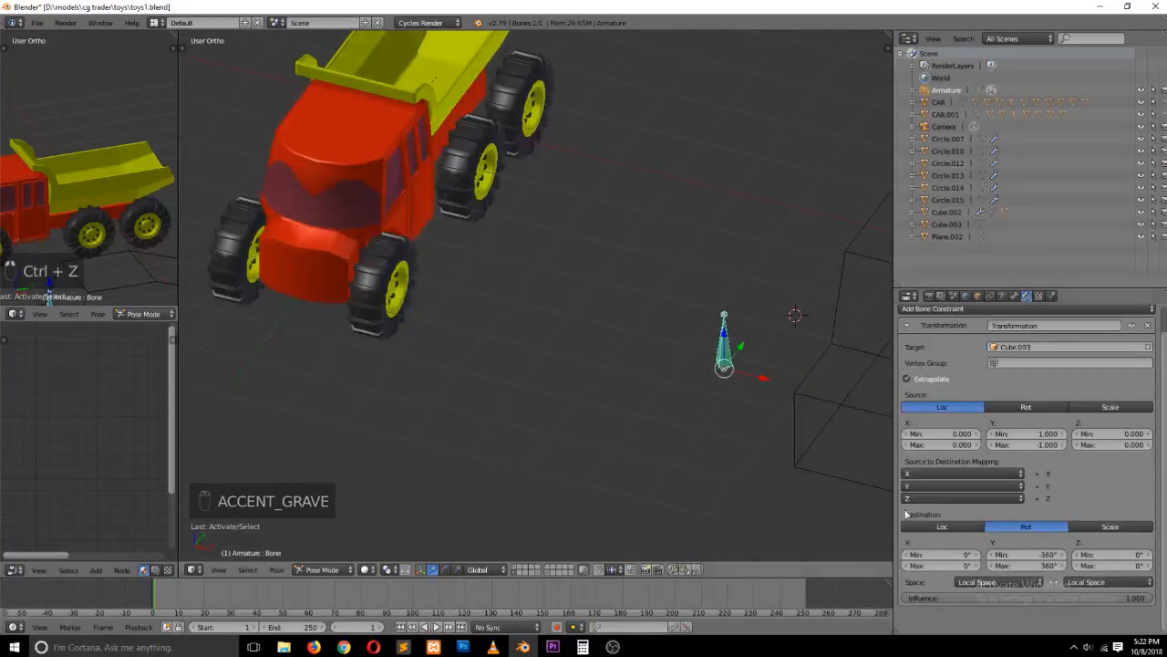
pyautogui.click(959, 485)
pyautogui.click(965, 446)
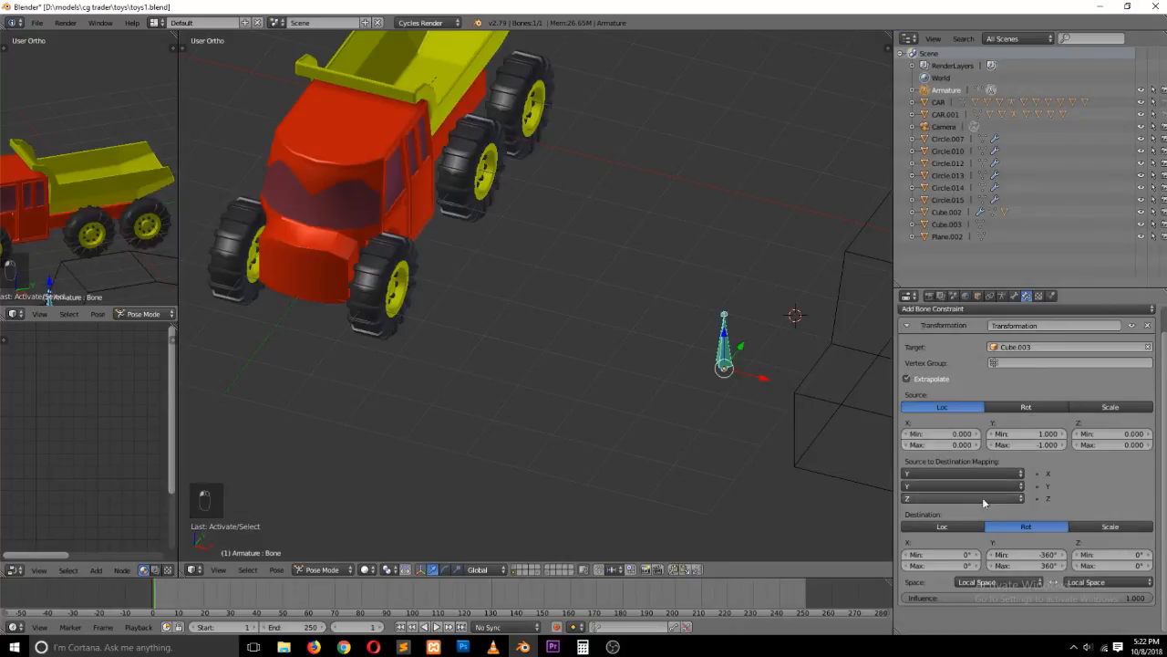
pyautogui.click(985, 498)
pyautogui.click(952, 484)
pyautogui.hotkey('ctrl', 'Tab')
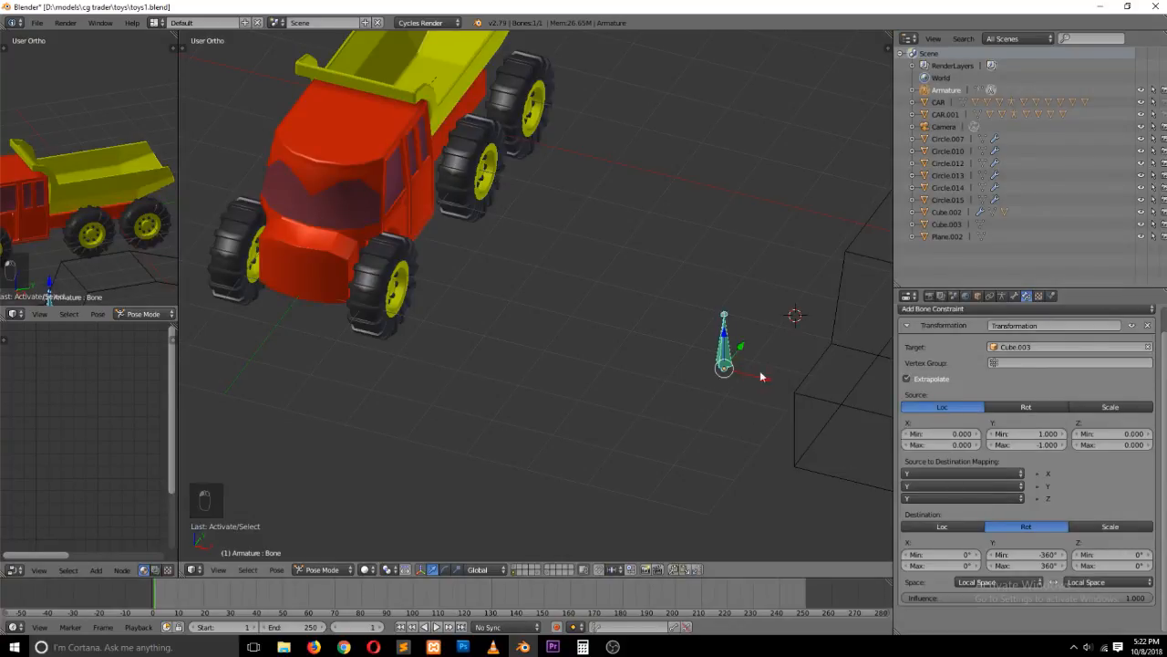
# Select the wireframe box and move it along Y to test the all-Y mapping on the bone
pyautogui.rightClick(795, 420)
pyautogui.keyDown('shift'); pyautogui.moveTo(750, 420); pyautogui.dragTo(612, 419, button='middle'); pyautogui.keyUp('shift')
pyautogui.moveTo(834, 303); pyautogui.dragTo(793, 349)
pyautogui.scroll(-3, 770, 412)
pyautogui.press('`')
pyautogui.moveTo(769, 412); pyautogui.dragTo(720, 414, button='middle')
pyautogui.scroll(3, 719, 412)
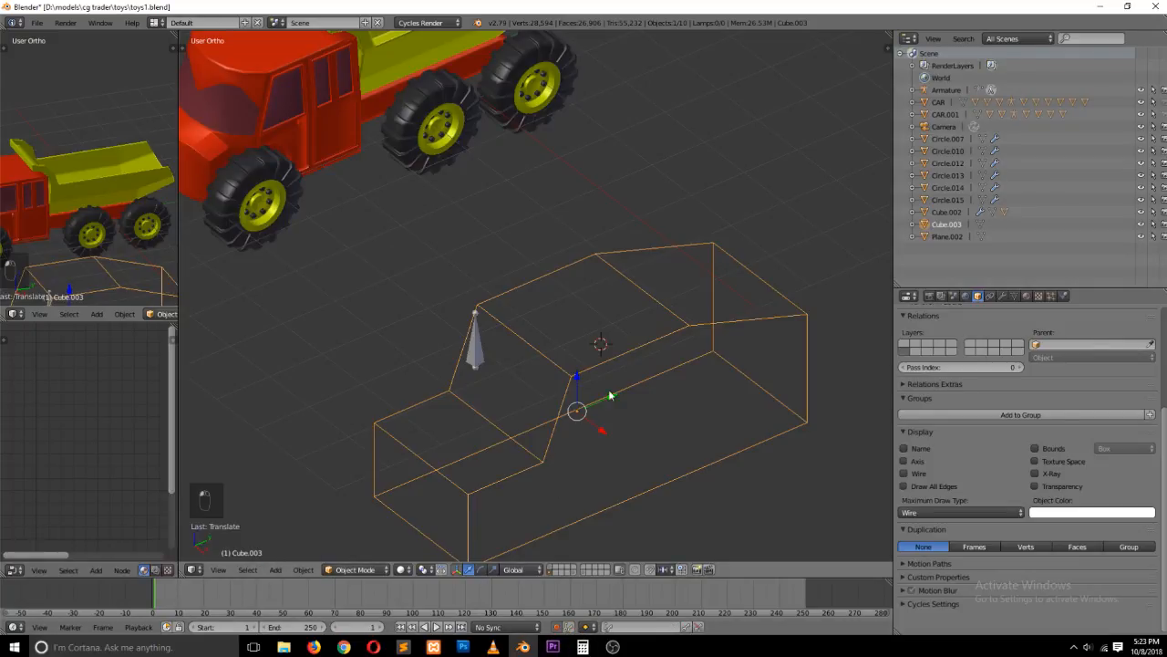
# Animate the wireframe box sliding along Y between frames 1 and 31, and play the animation with the end frame at 31
pyautogui.moveTo(611, 397); pyautogui.dragTo(735, 345)
pyautogui.moveTo(216, 595); pyautogui.dragTo(233, 595)
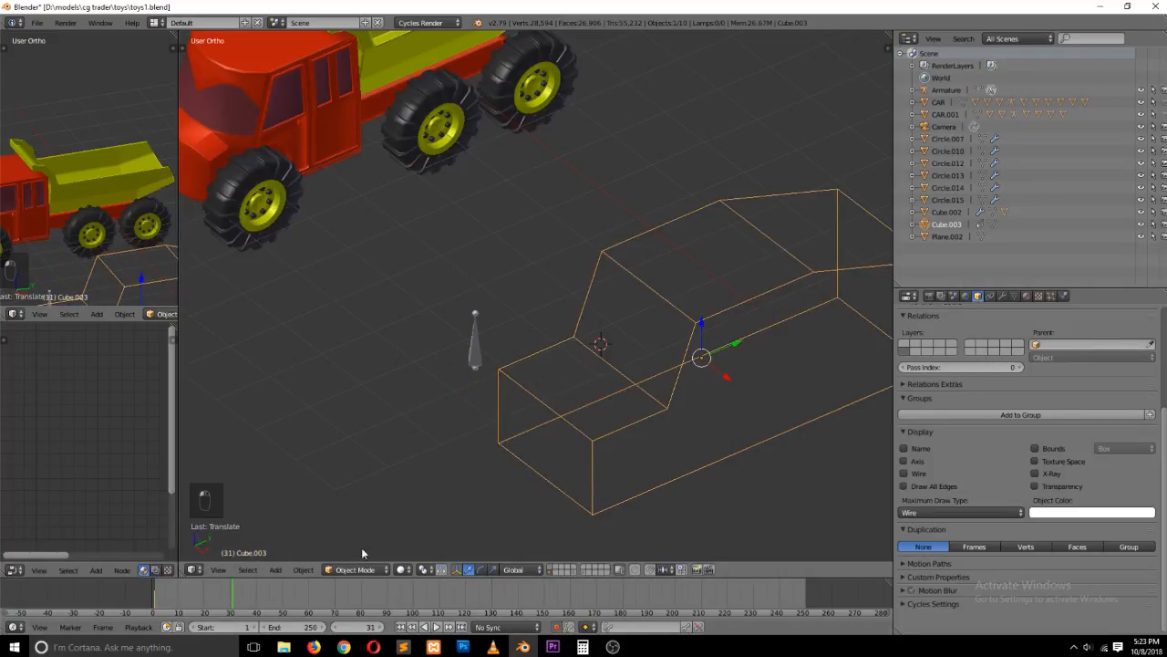
pyautogui.hotkey('ctrl', 'z')
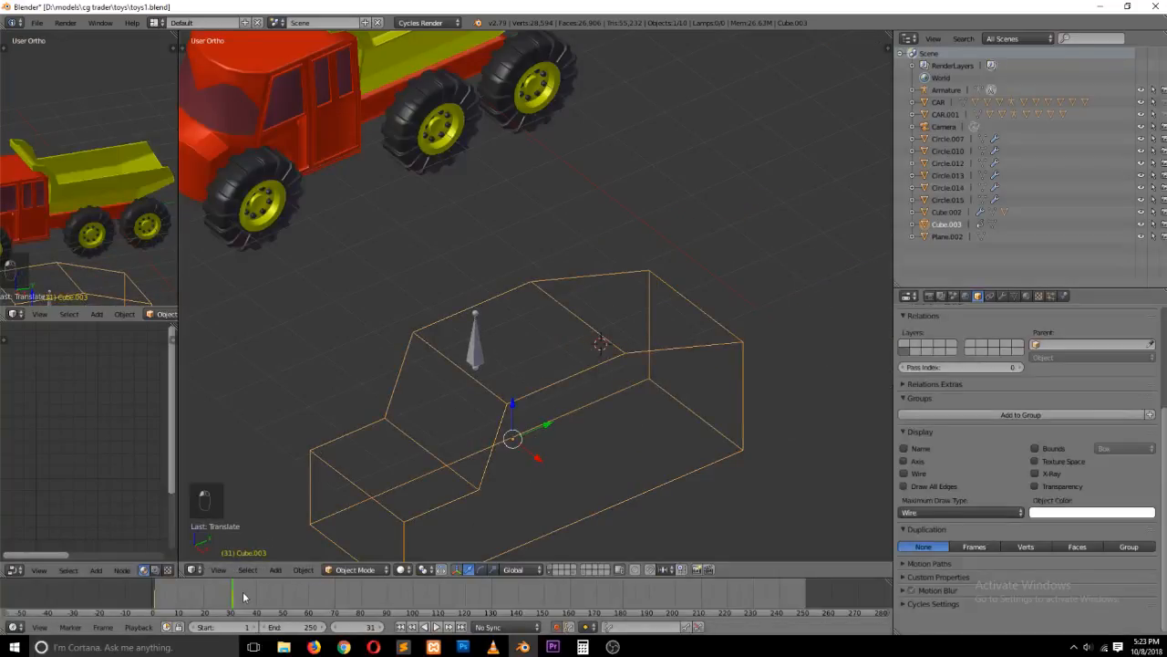
pyautogui.press('e')
pyautogui.hotkey('alt', 'a')
# Select the bone and restore its constraint mapping to source X, Y and Z for the X, Y and Z destinations
pyautogui.rightClick(475, 351)
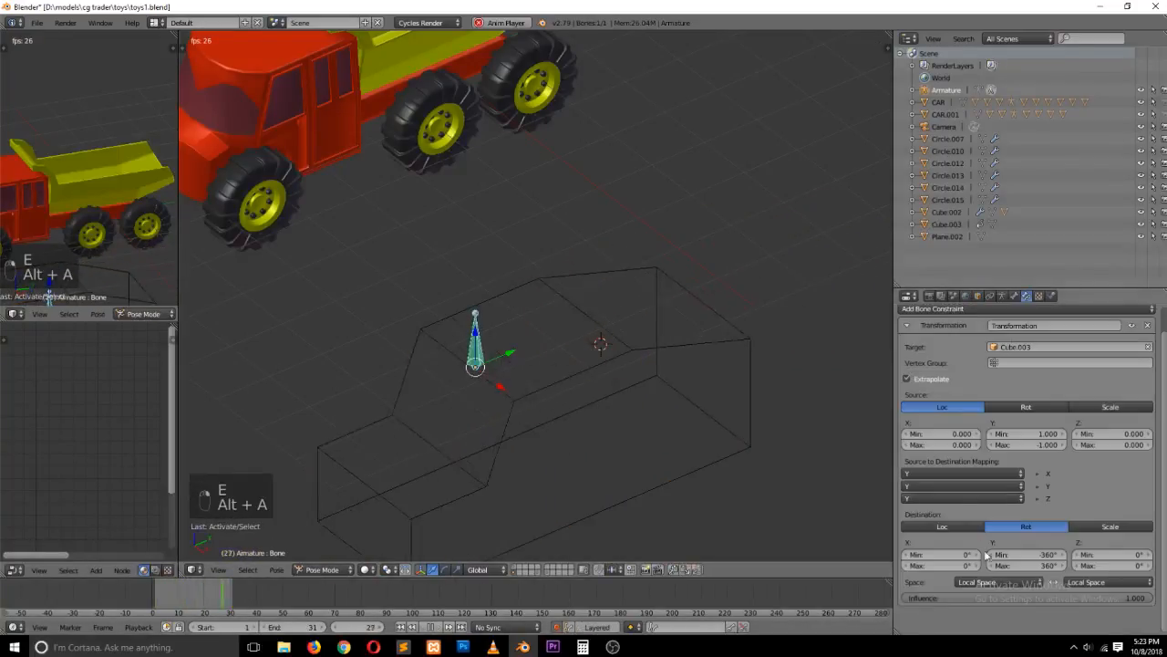
pyautogui.click(967, 473)
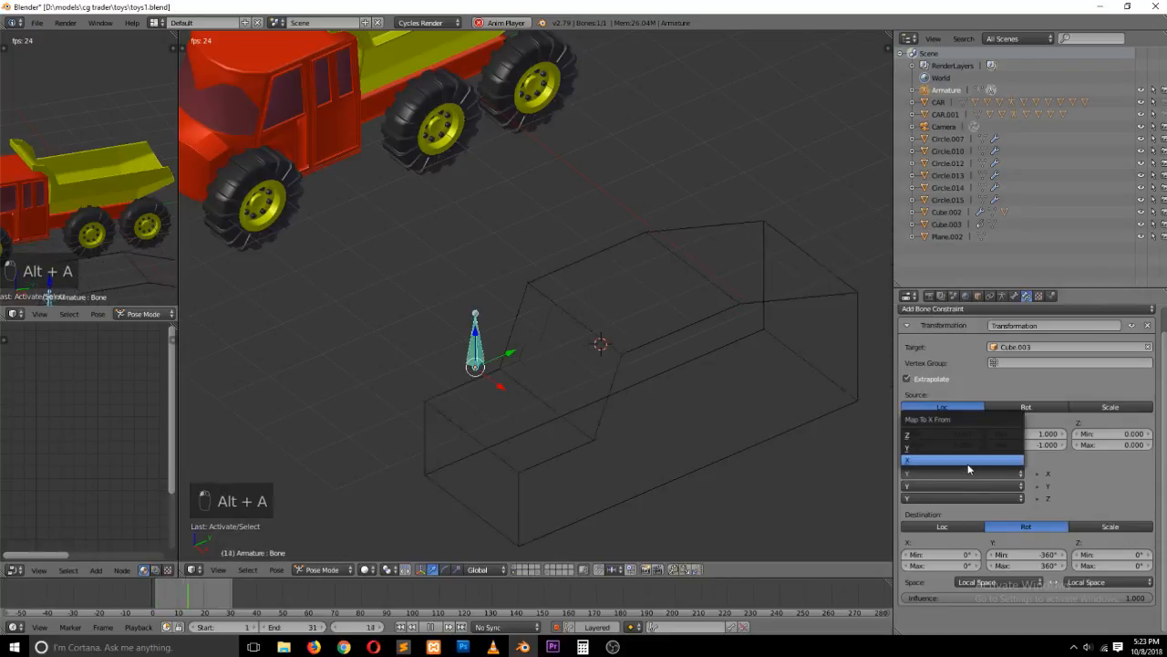
pyautogui.click(968, 459)
pyautogui.click(984, 484)
pyautogui.click(982, 465)
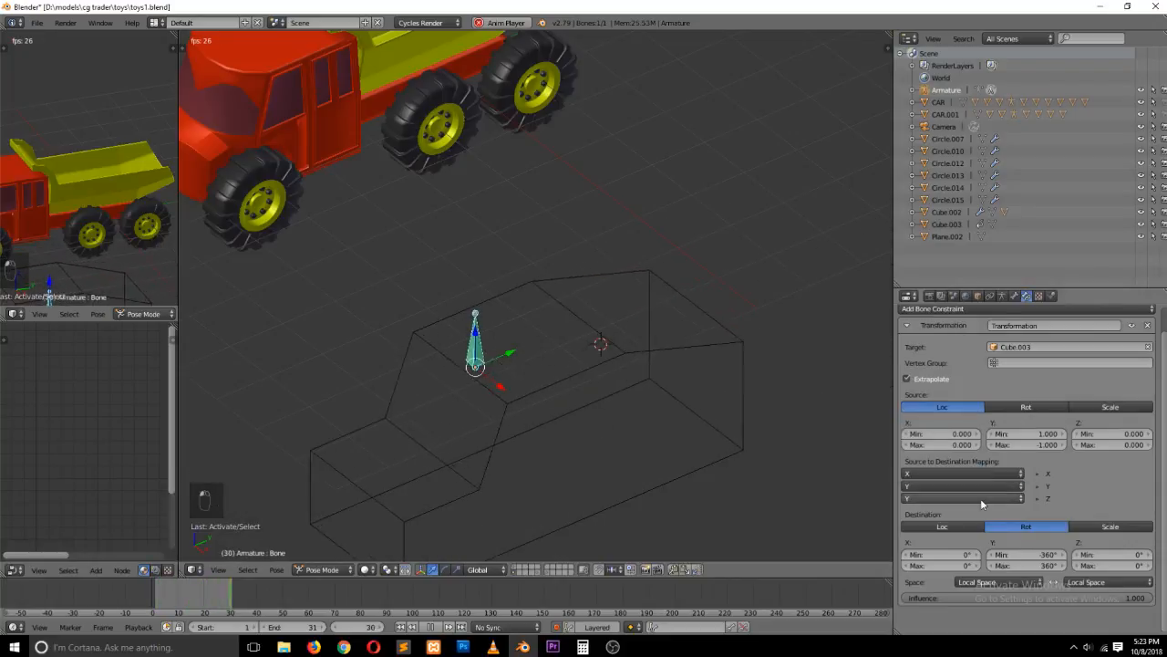
pyautogui.click(980, 498)
pyautogui.click(980, 461)
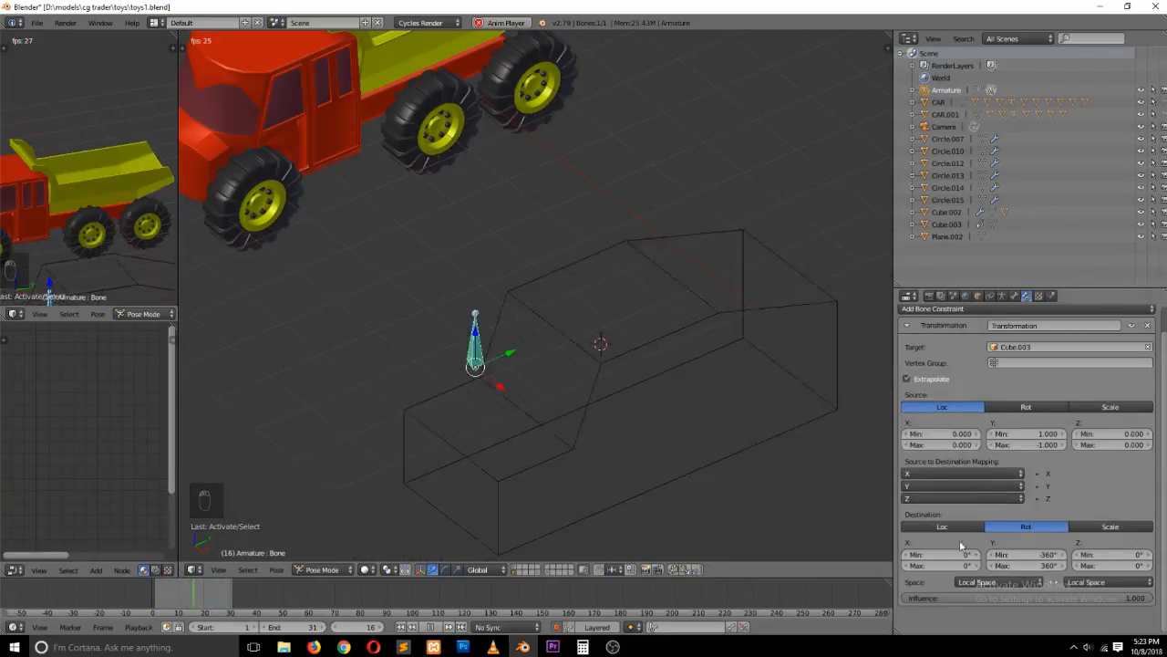
# Set the bone constraint's target space to World Space and owner space to Pose Space, and check the bone's motion from the side and front
pyautogui.click(959, 528)
pyautogui.click(1004, 527)
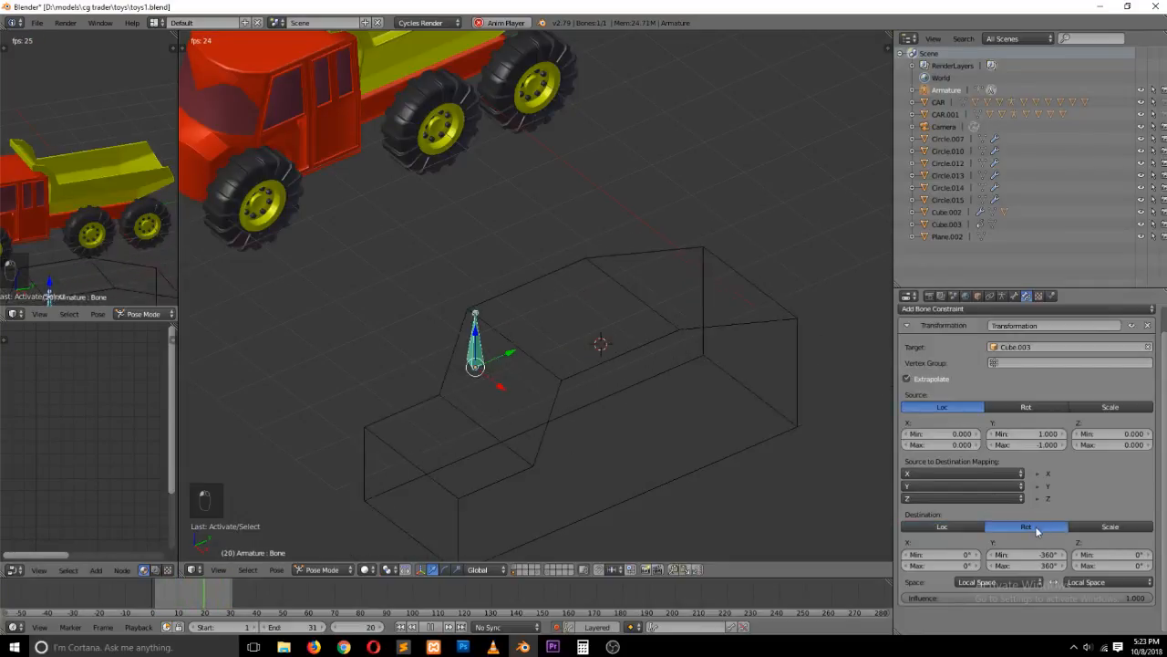
pyautogui.click(1001, 582)
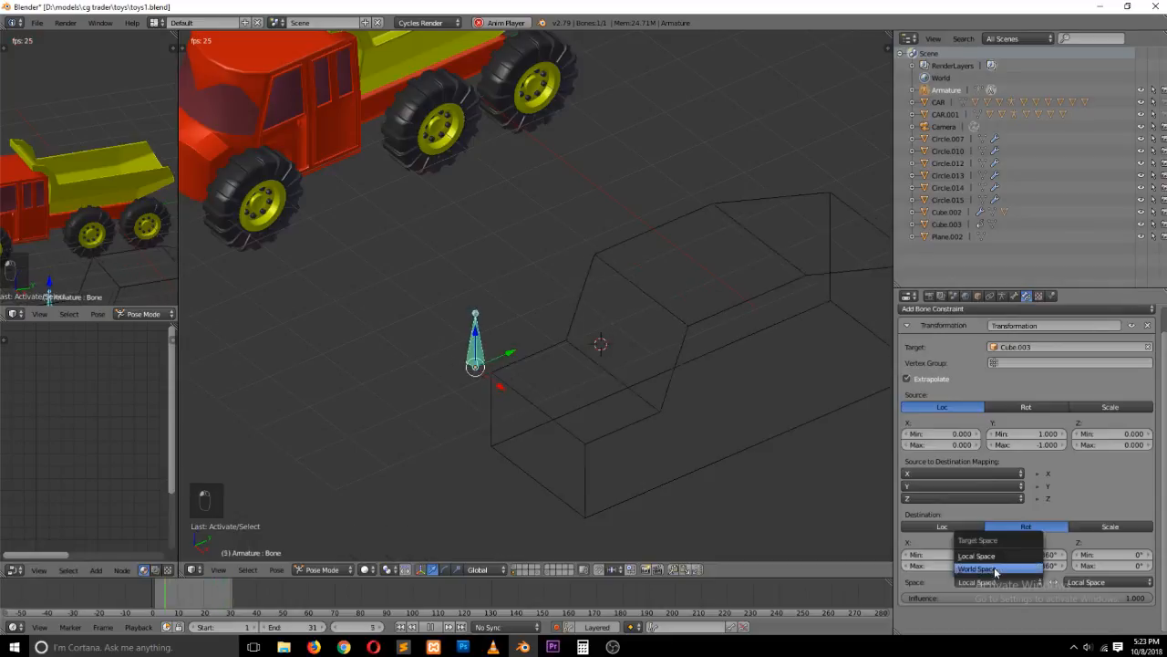
pyautogui.click(996, 568)
pyautogui.click(1094, 582)
pyautogui.click(1090, 553)
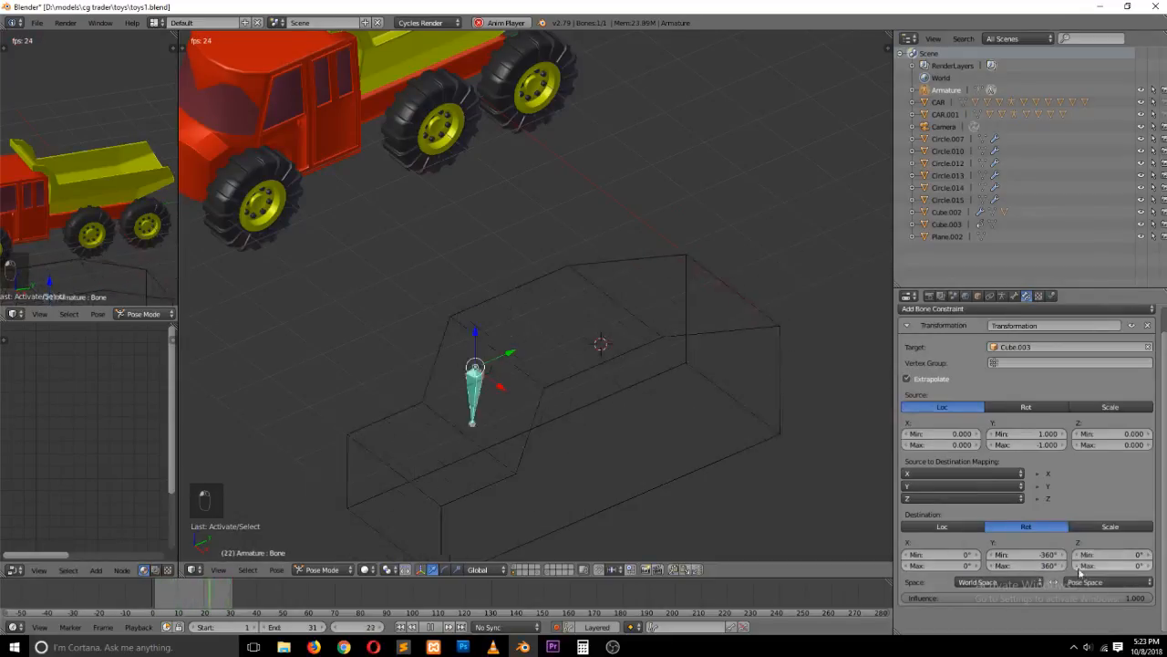
pyautogui.click(683, 456)
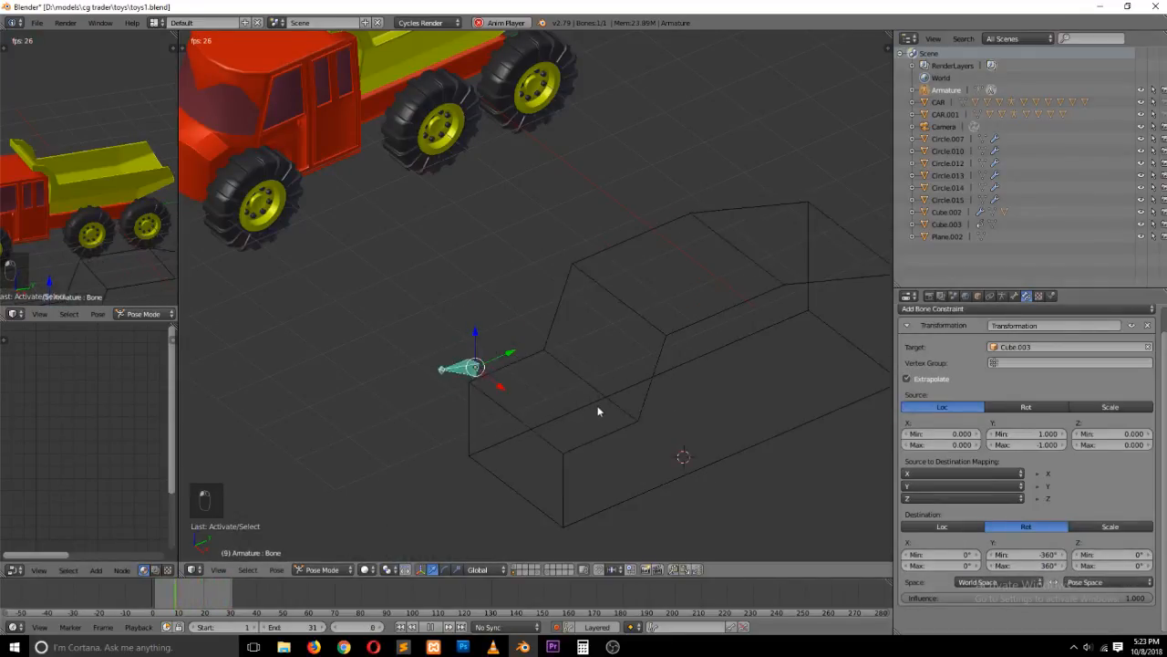
pyautogui.press('KP_3')
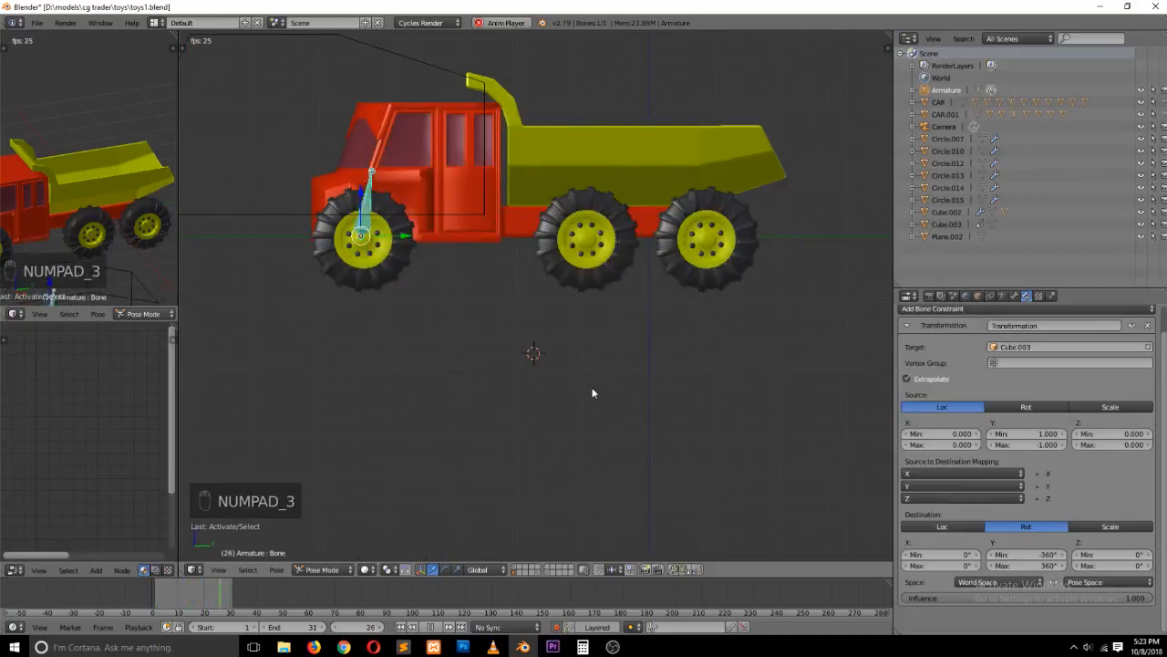
pyautogui.press('KP_1')
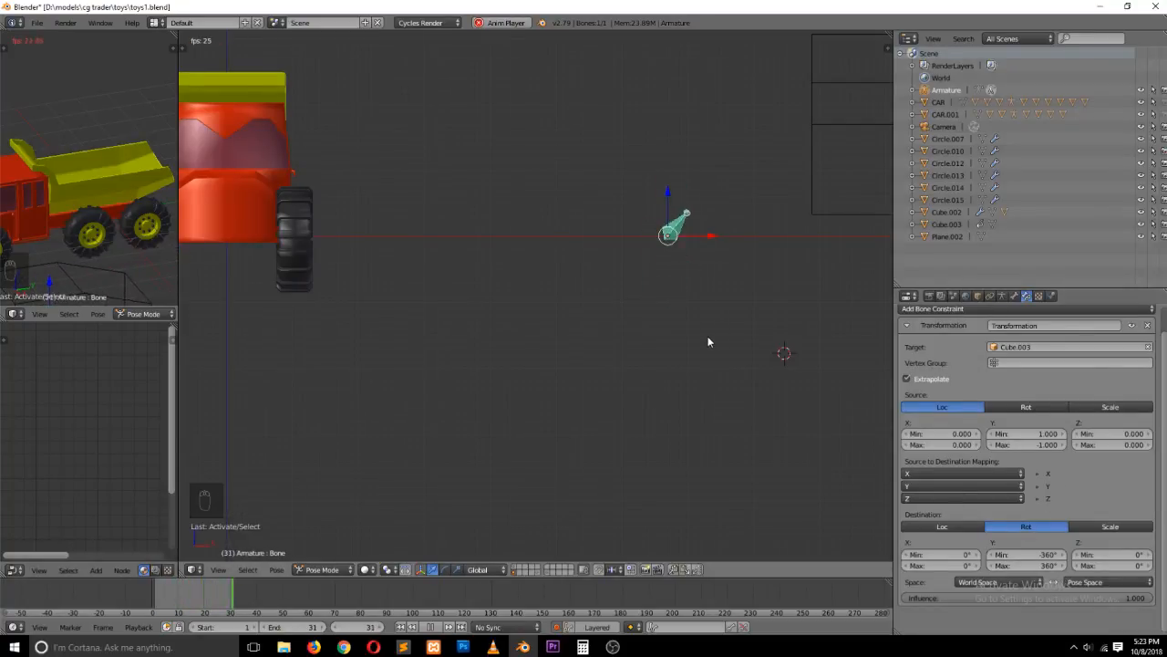
pyautogui.press('`')
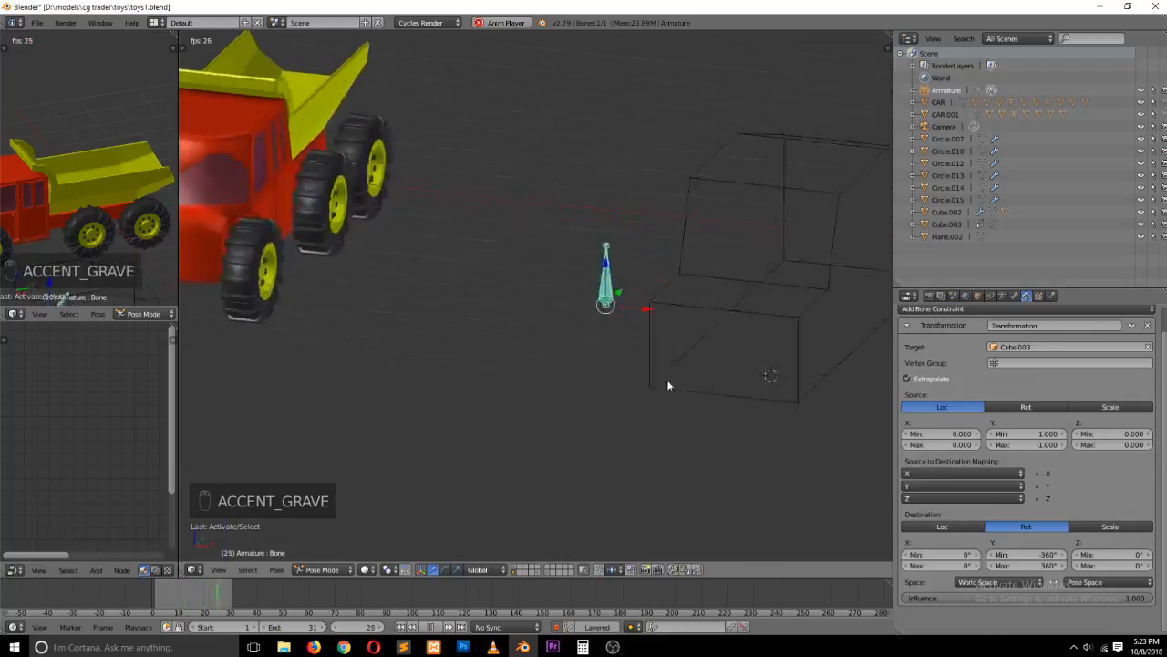
# Try Local Space as the constraint's owner space, switch it to World Space, and apply the bone's current pose as its rest pose
pyautogui.click(1125, 581)
pyautogui.click(1123, 537)
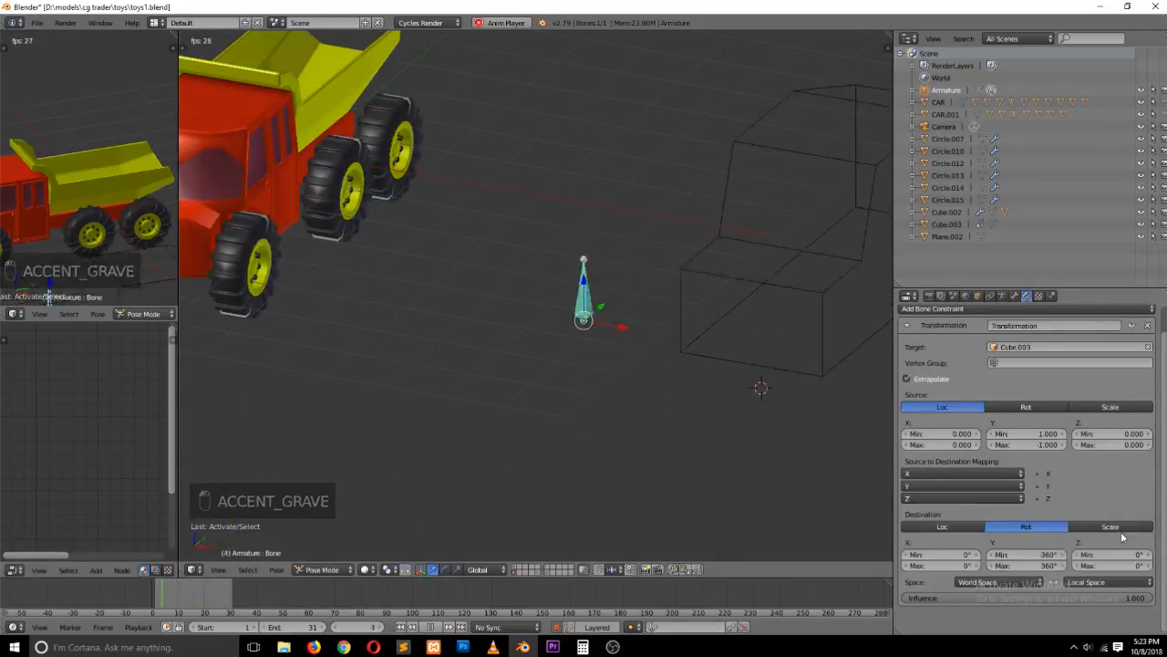
pyautogui.click(1117, 579)
pyautogui.click(1118, 571)
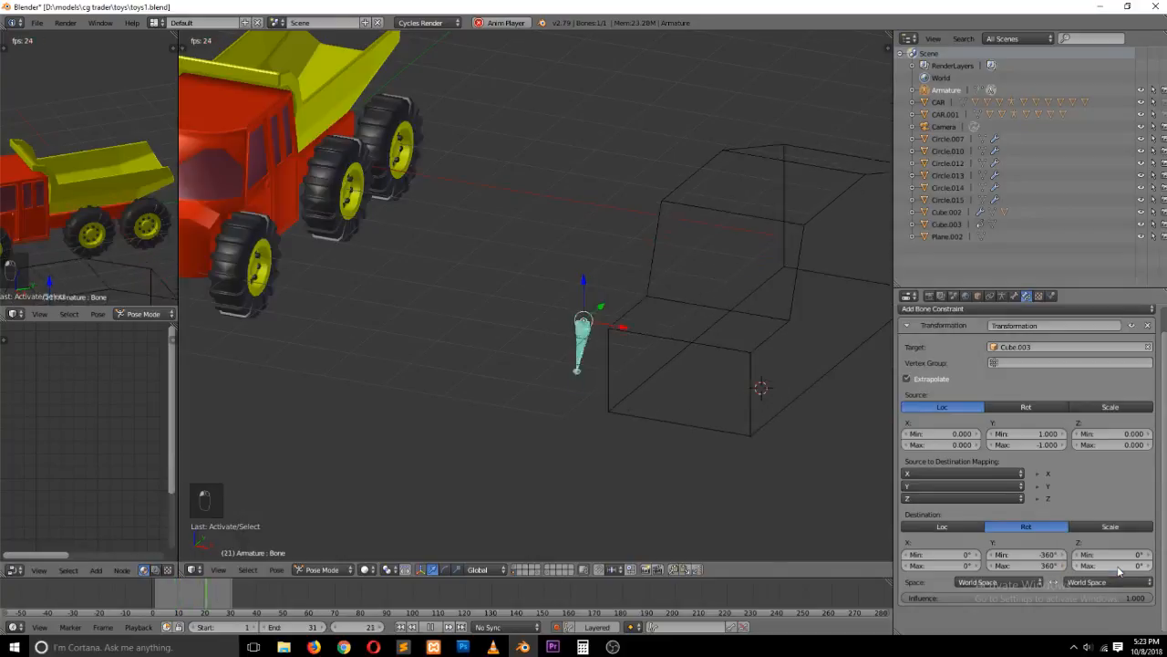
pyautogui.hotkey('ctrl', 'a')
pyautogui.click(645, 416)
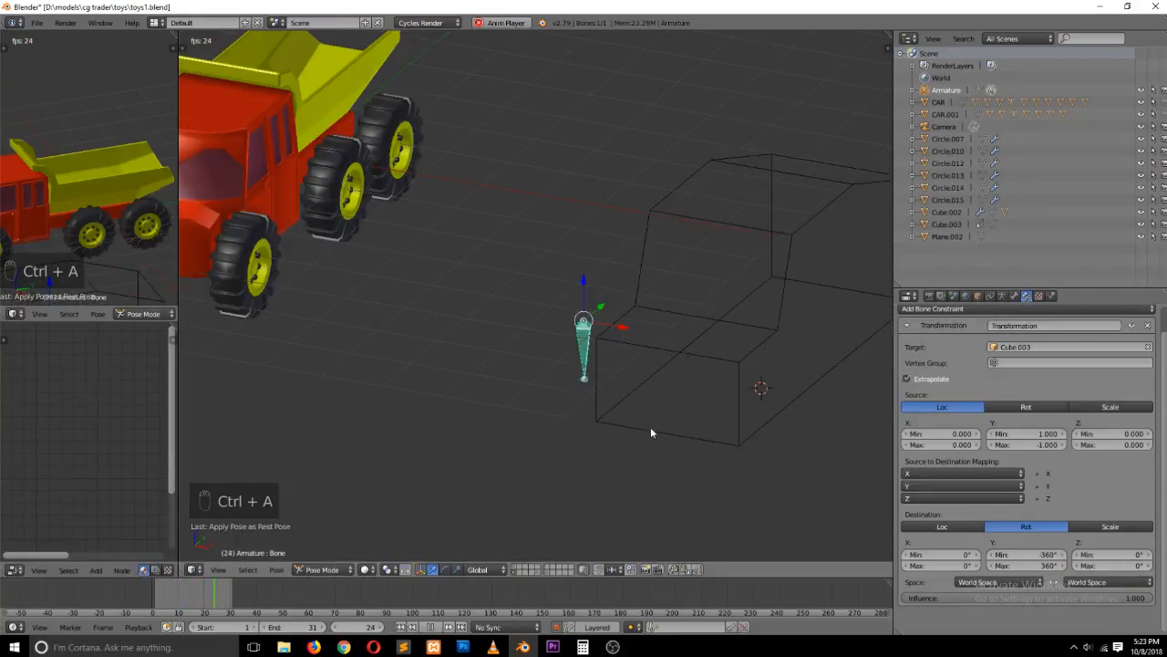
# Stop the playback and try rotating the bone in Pose Mode from the top view, clearing its pose rotation
pyautogui.press('KP_7')
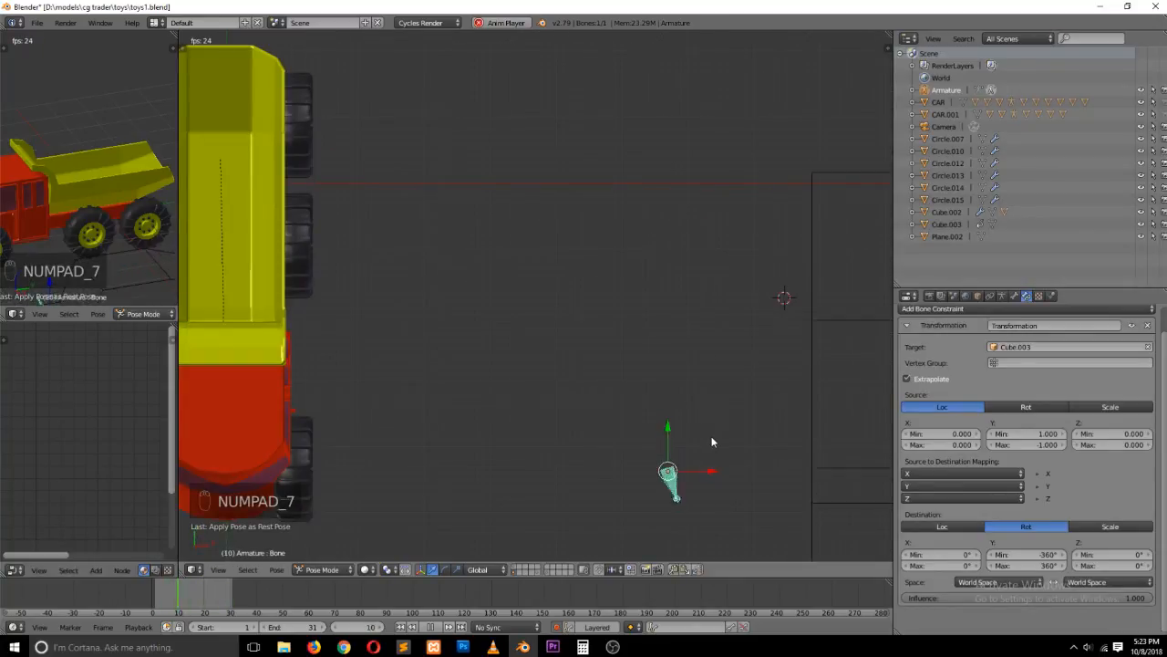
pyautogui.press('Escape')
pyautogui.press('r')
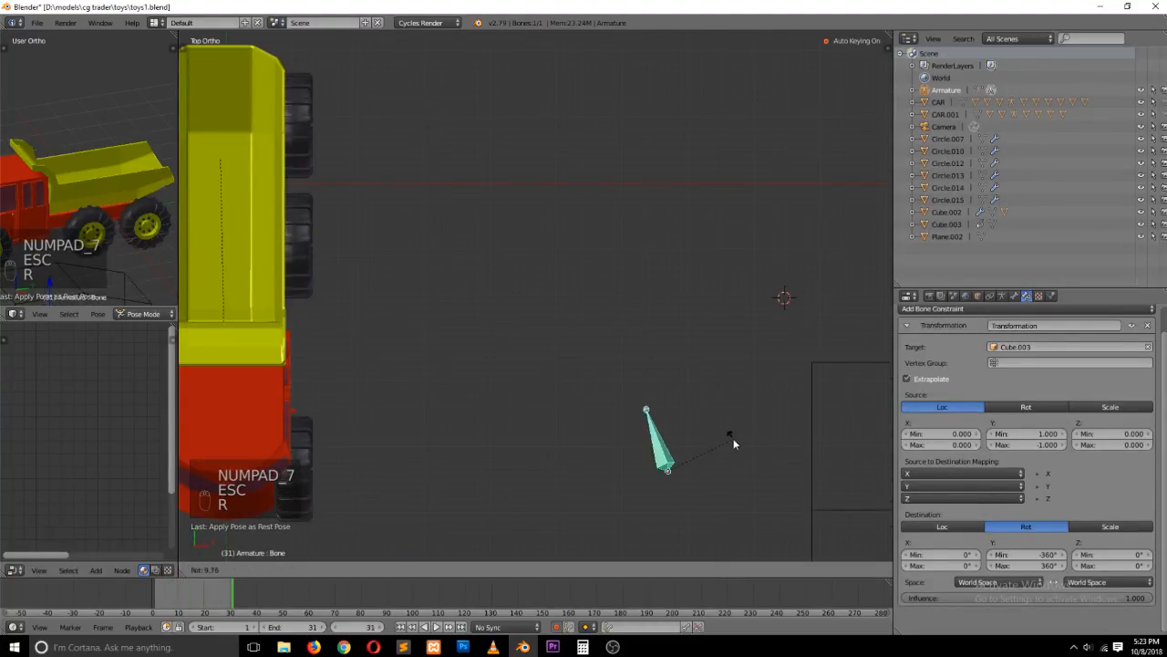
pyautogui.rightClick(733, 438)
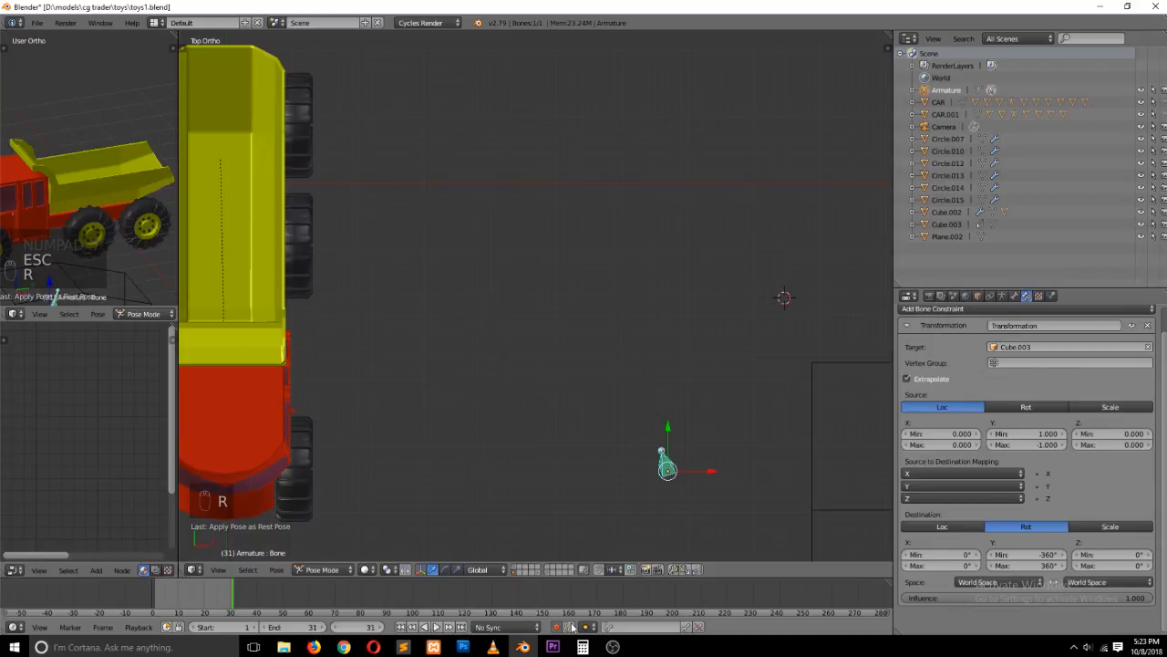
pyautogui.press('r')
pyautogui.press('r')
pyautogui.rightClick(822, 373)
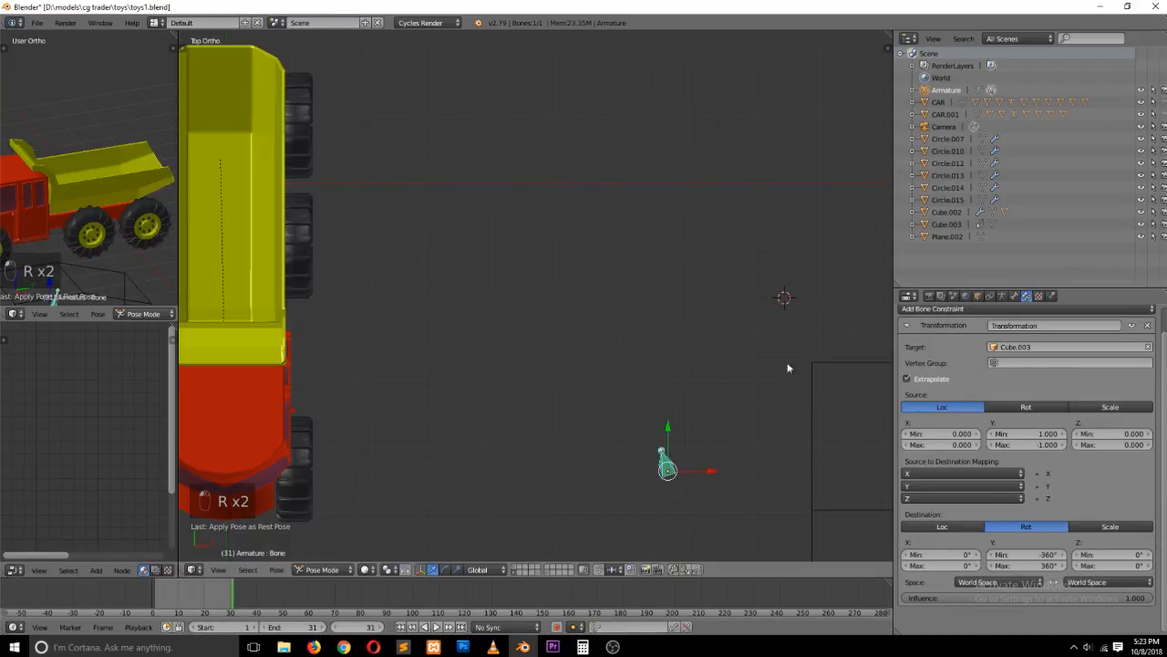
pyautogui.hotkey('alt', 'r')
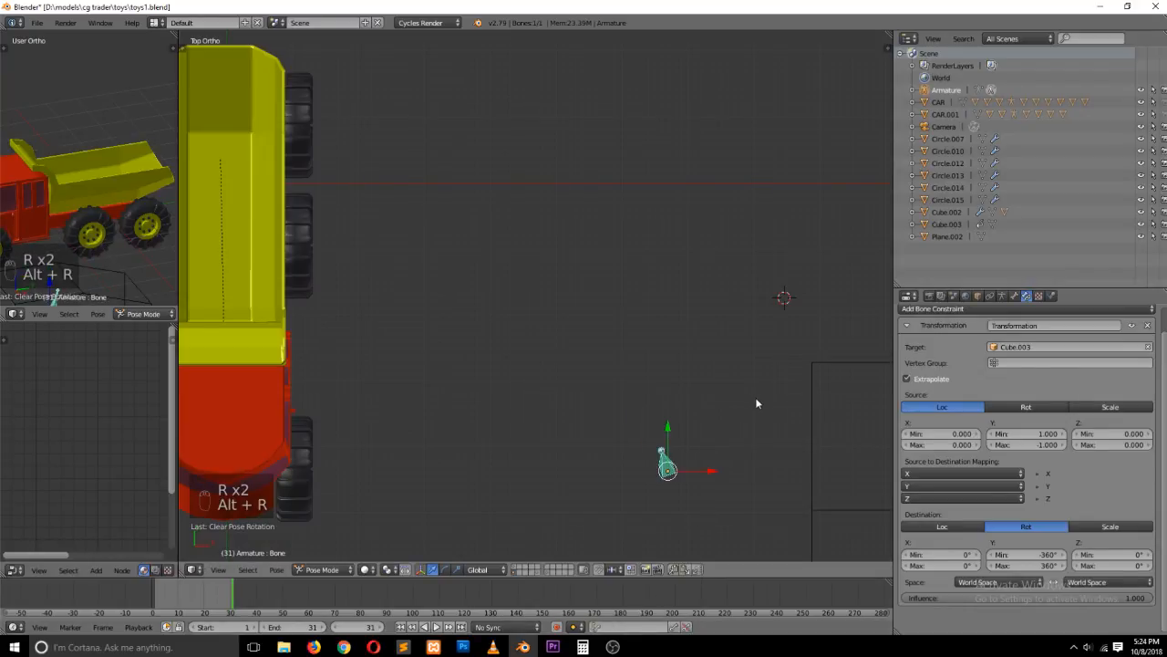
# In Edit Mode, clear the bone's roll and rotate it about 17° so it points roughly along Y in the top view
pyautogui.press('Tab')
pyautogui.press('r')
pyautogui.press('r')
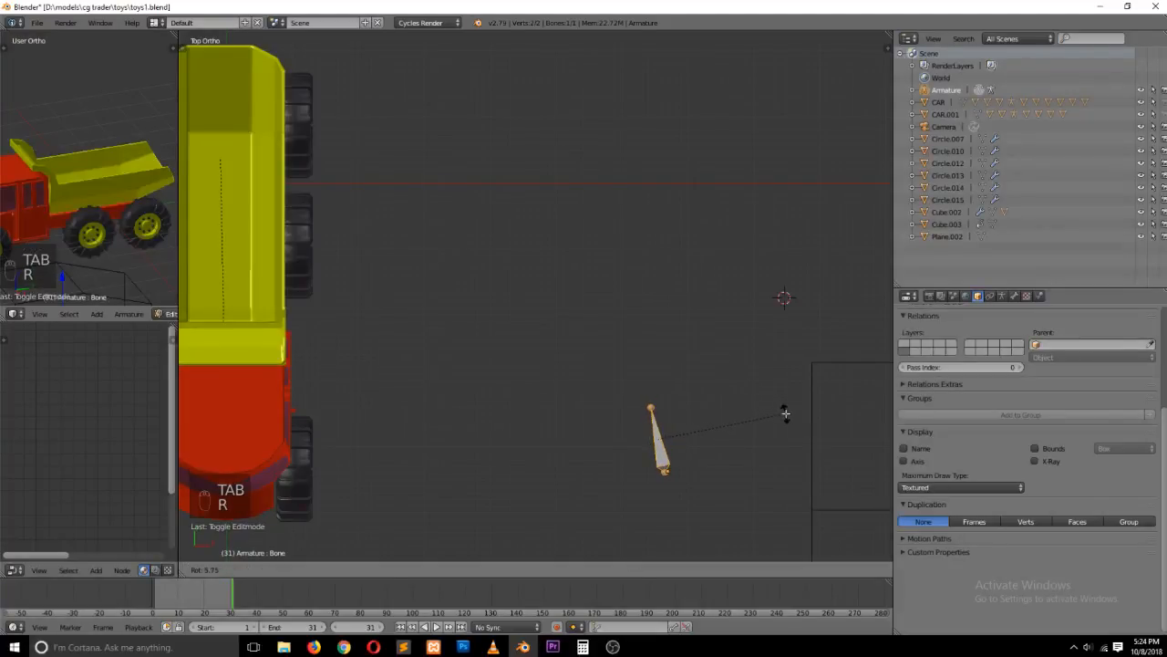
pyautogui.rightClick(797, 446)
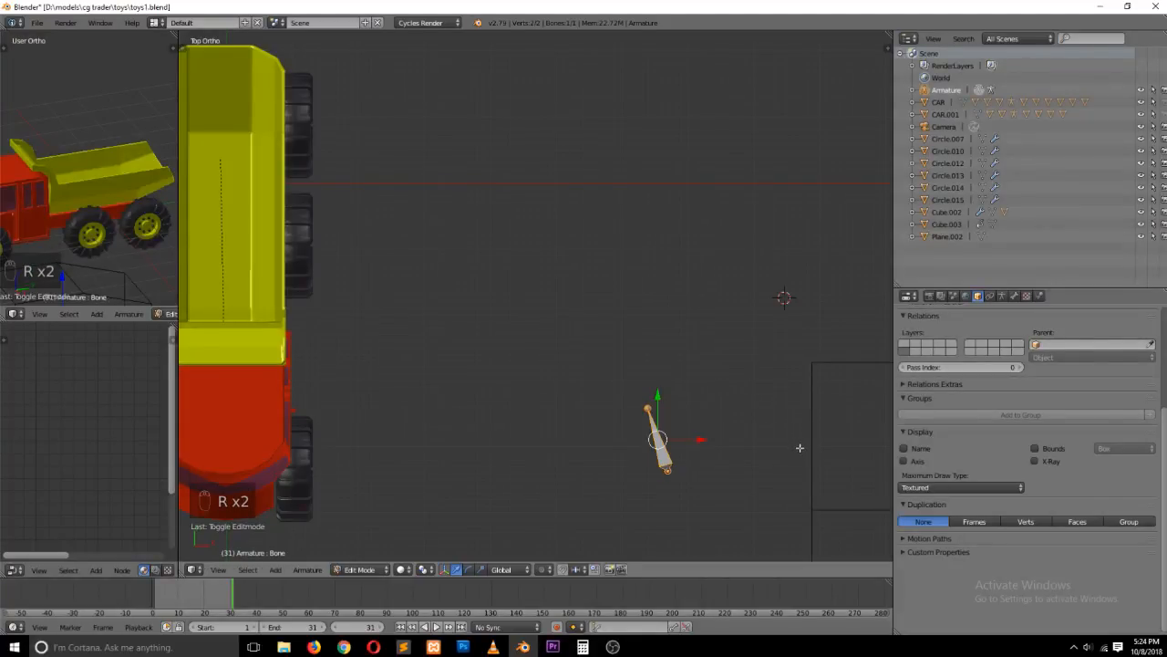
pyautogui.hotkey('alt', 'r')
pyautogui.press('r')
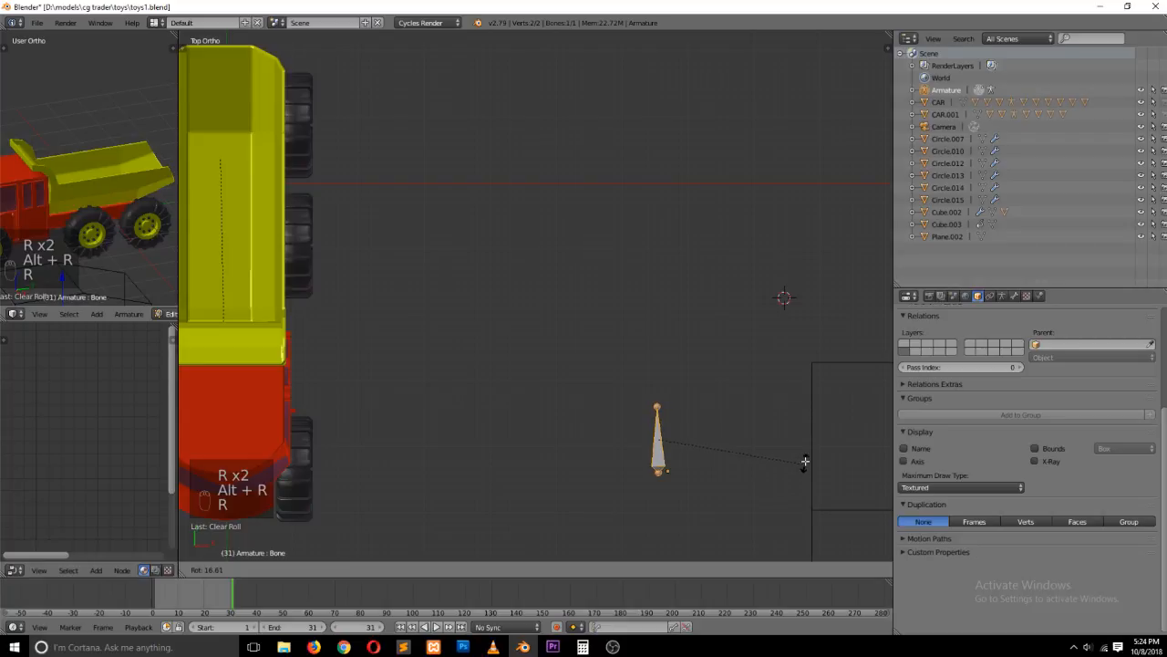
pyautogui.click(805, 459)
# Fine-tune the bone's rotation to straighten it along Y, and move its base onto the armature's origin
pyautogui.press('KP_Decimal')
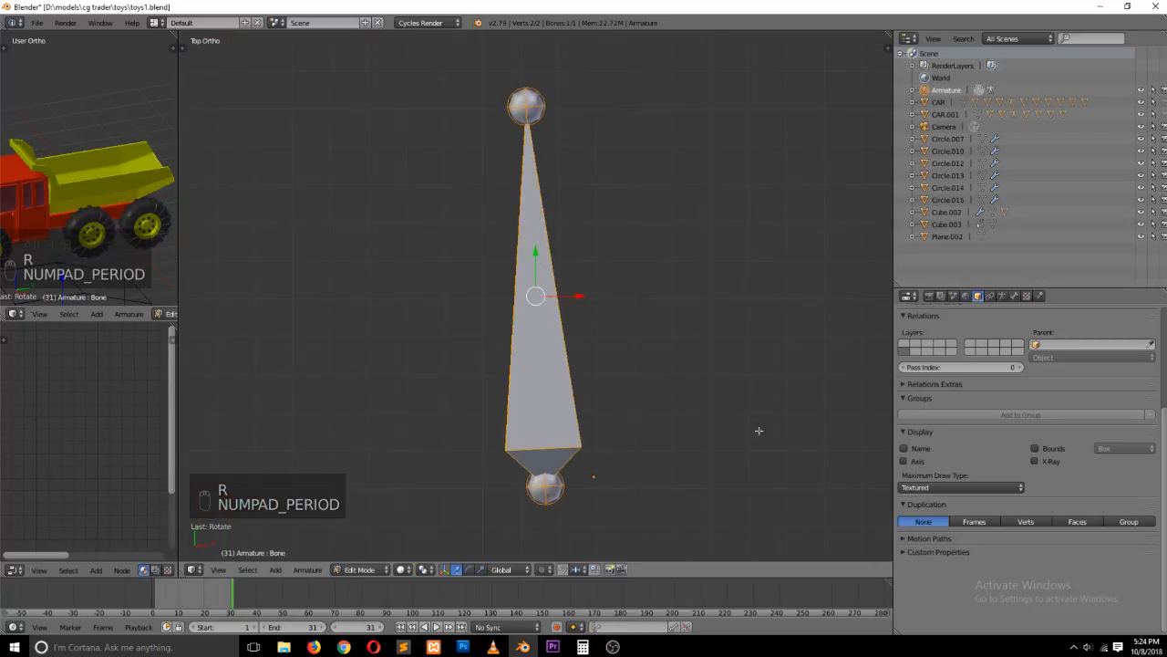
pyautogui.press('r')
pyautogui.press('r')
pyautogui.click(756, 384)
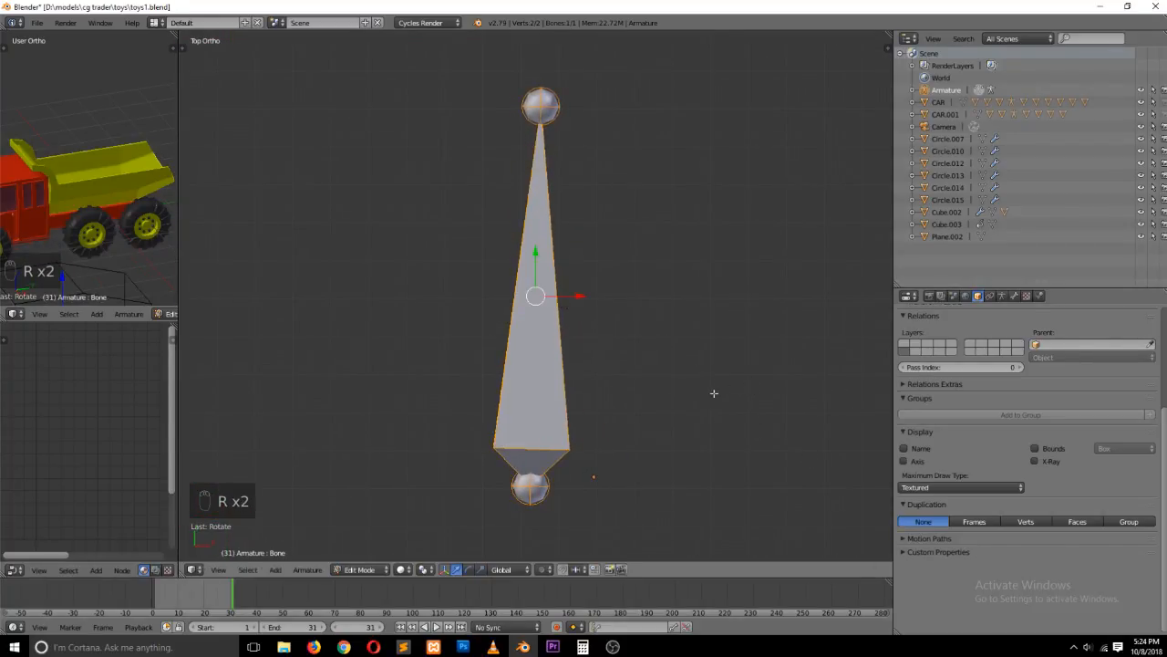
pyautogui.press('g')
pyautogui.click(779, 385)
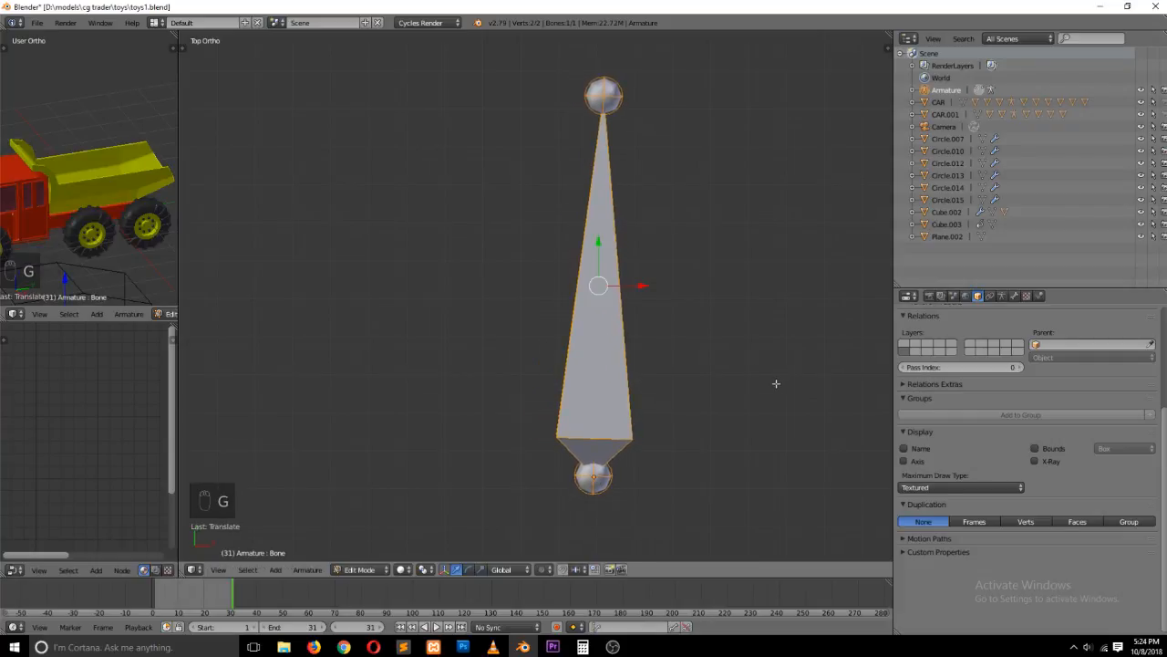
# Return to Pose Mode and play the animation to check the realigned bone in World Space from the side and in perspective
pyautogui.press('Tab')
pyautogui.hotkey('alt', 'a')
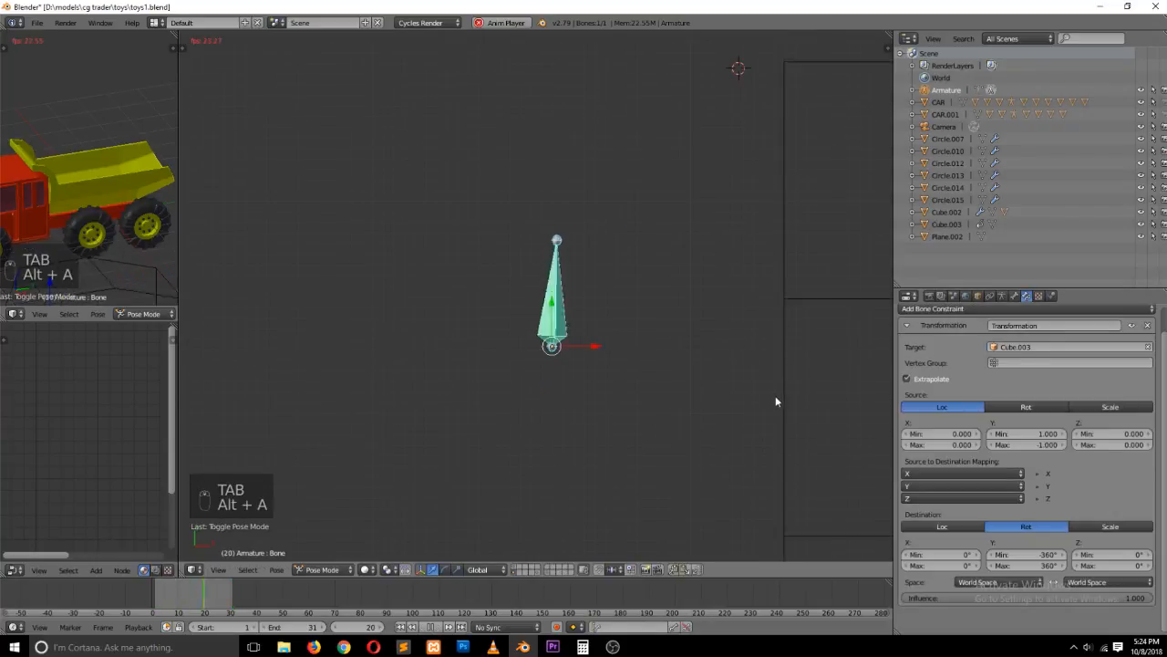
pyautogui.press('KP_3')
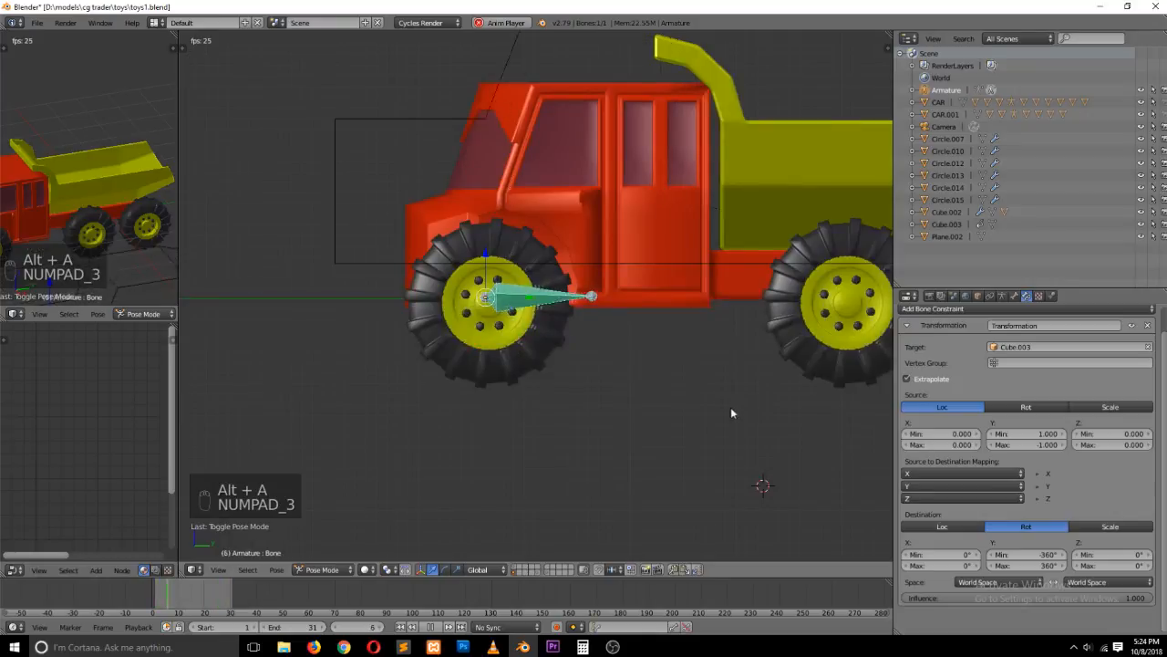
pyautogui.click(1095, 581)
pyautogui.click(1095, 575)
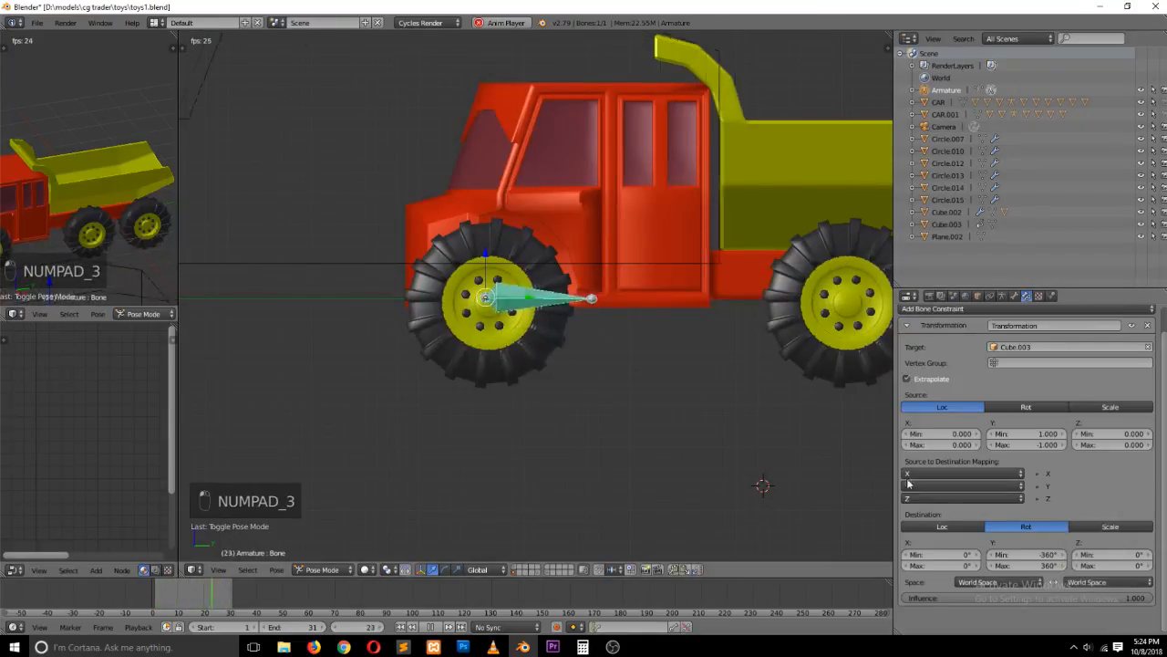
pyautogui.press('`')
pyautogui.moveTo(575, 402); pyautogui.dragTo(636, 458, button='middle')
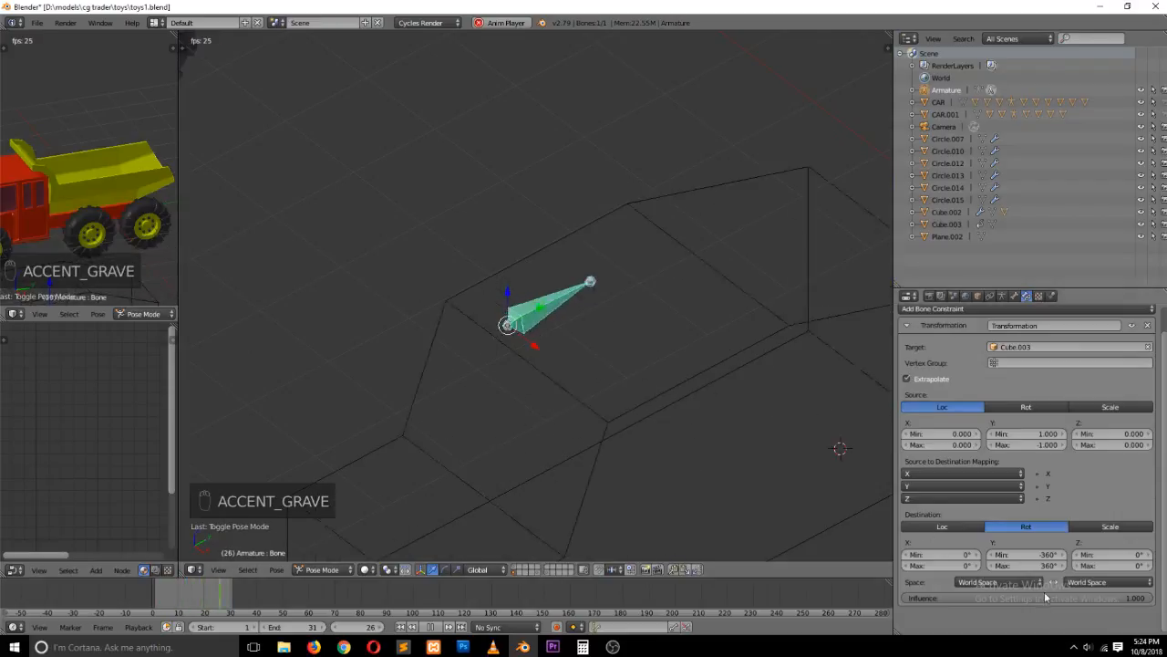
# Try Pose Space as the constraint's owner space, and set it to Local Space
pyautogui.click(1094, 582)
pyautogui.click(1090, 556)
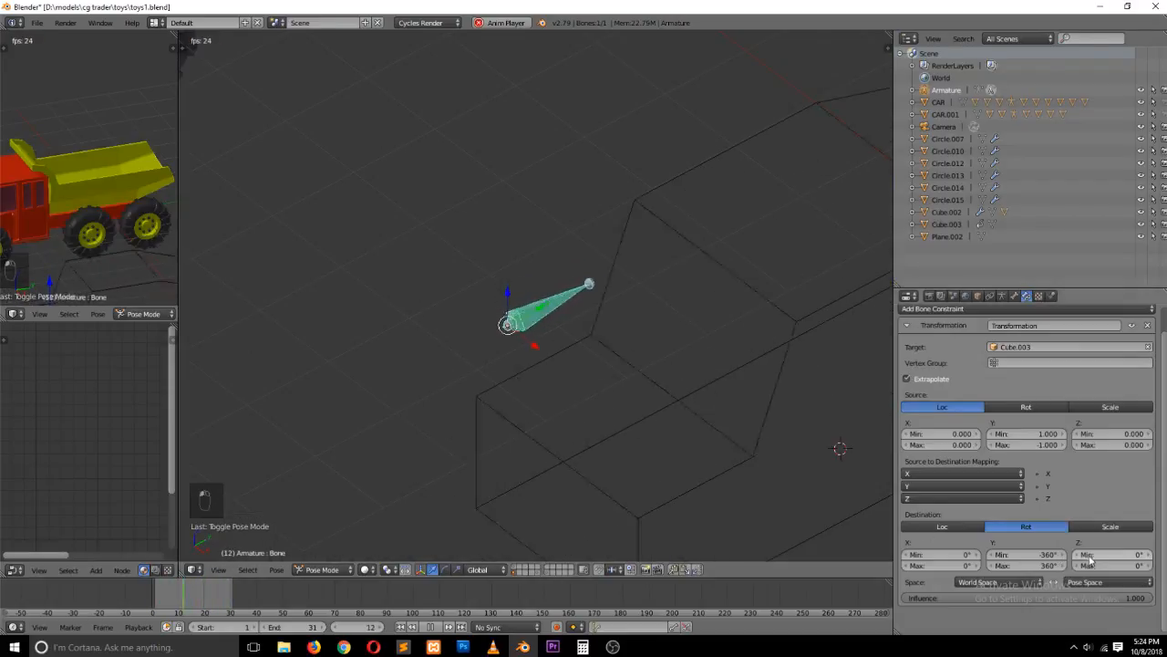
pyautogui.click(1090, 582)
pyautogui.click(1089, 532)
pyautogui.click(1085, 584)
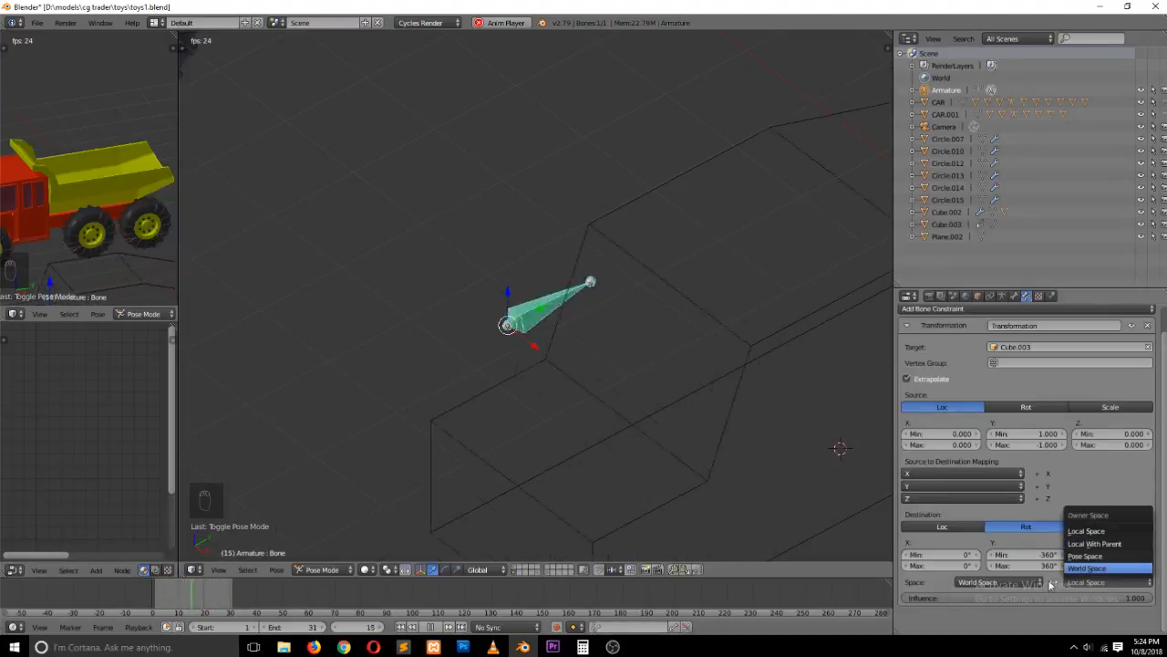
# Try Local Space as the constraint's target space, return it to World Space, and check the bone's motion beside the moving box
pyautogui.click(1017, 582)
pyautogui.click(1008, 554)
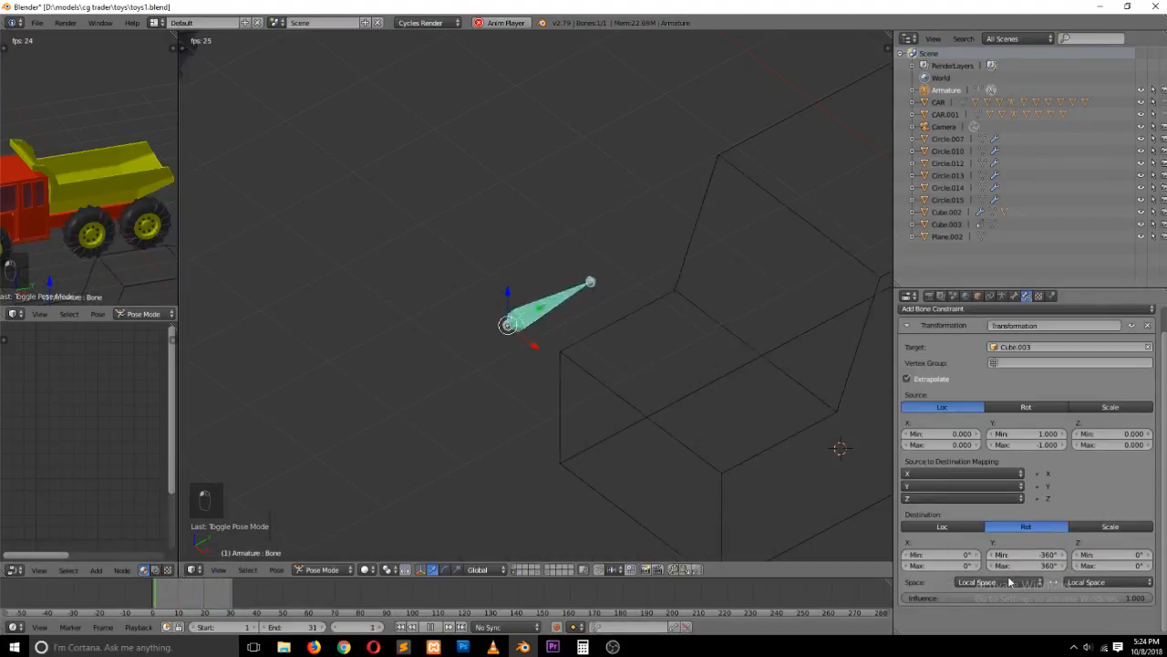
pyautogui.click(1013, 580)
pyautogui.click(1015, 569)
pyautogui.scroll(-4, 515, 400)
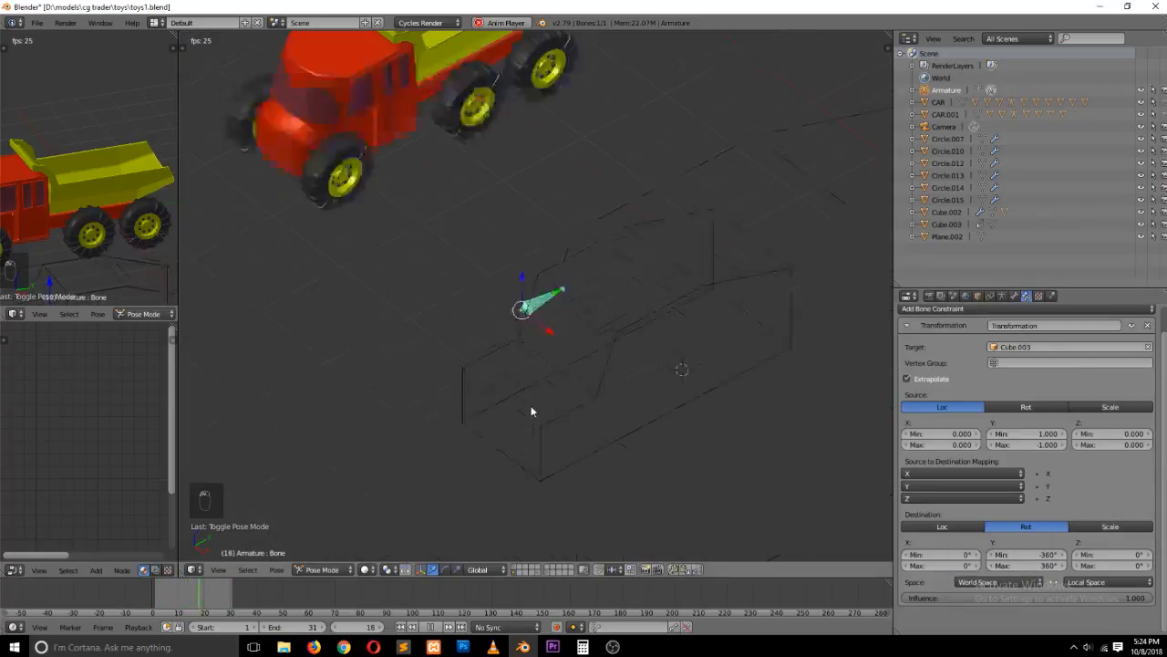
pyautogui.moveTo(532, 409); pyautogui.dragTo(501, 389, button='middle')
pyautogui.press('`')
pyautogui.scroll(2, 502, 387)
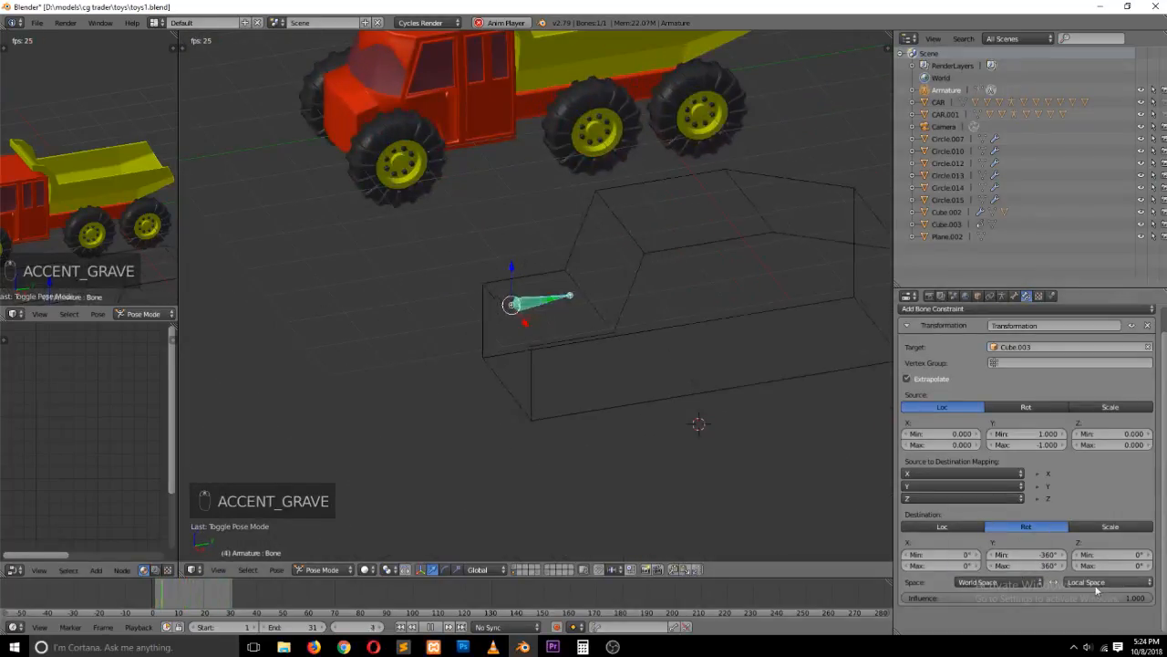
# Map source Y to both the X and Z destinations in the Transformation constraint
pyautogui.click(984, 474)
pyautogui.click(964, 448)
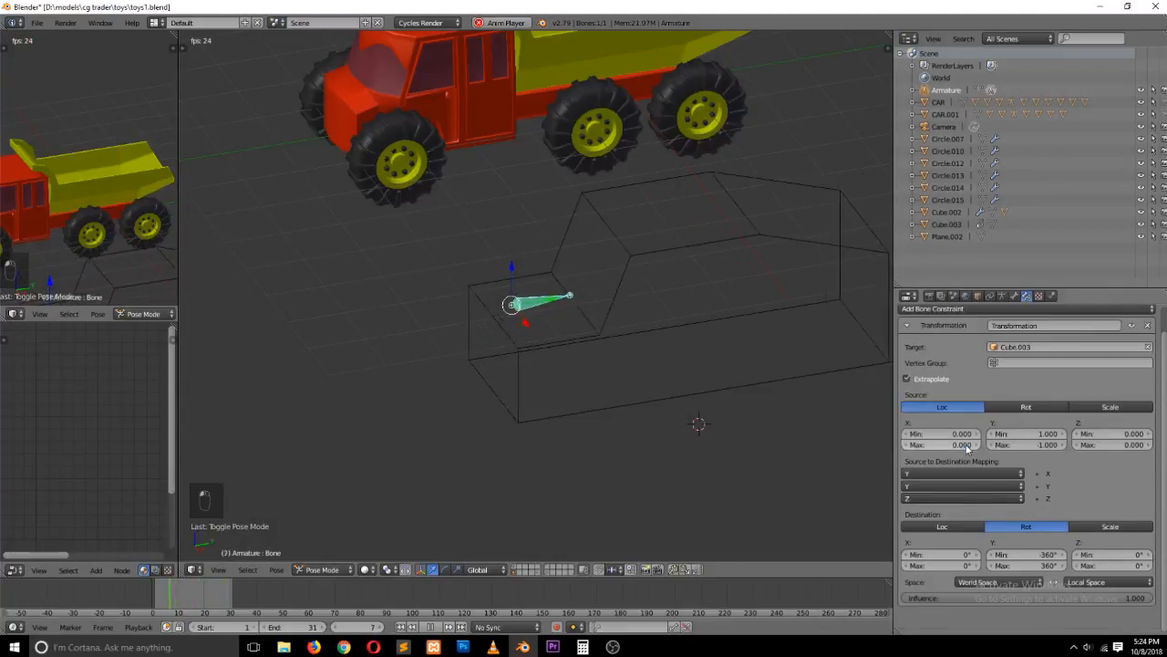
pyautogui.click(973, 499)
pyautogui.click(969, 475)
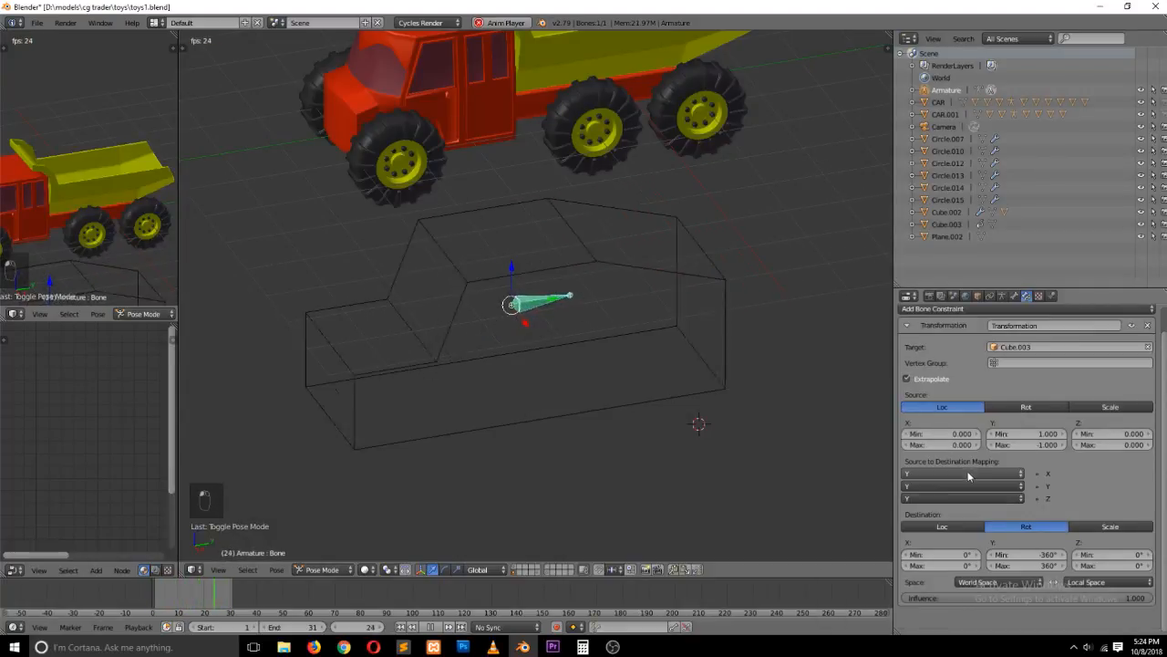
# Map source Z, Y and X to the X, Y and Z destinations respectively, and stop the playback
pyautogui.click(969, 497)
pyautogui.click(973, 485)
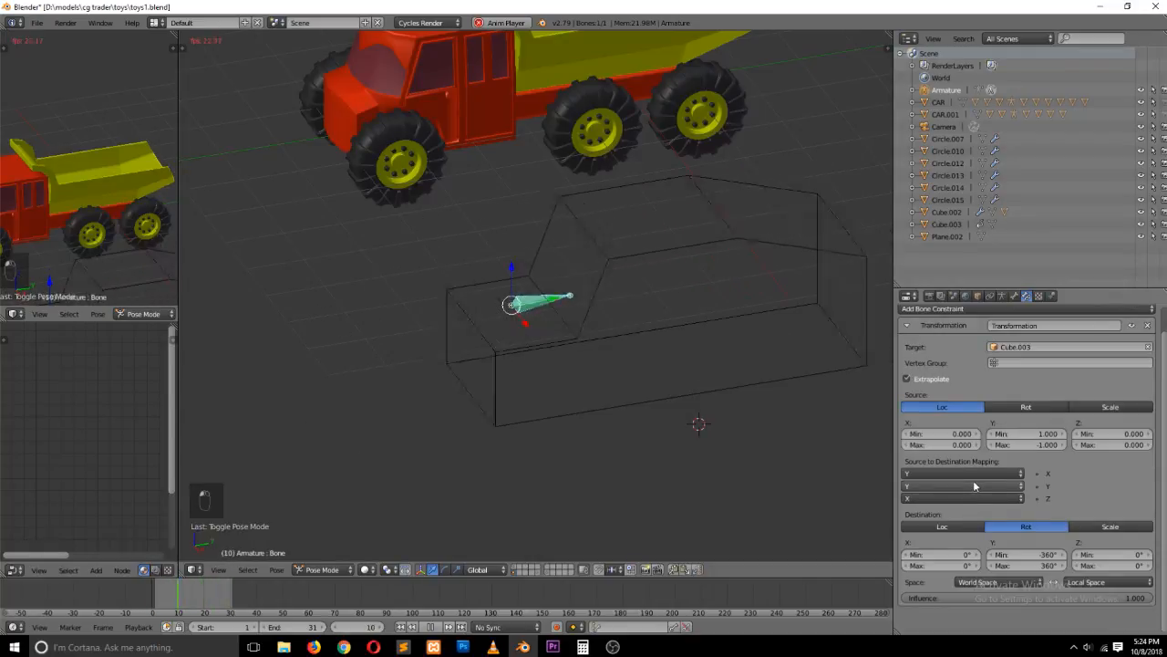
pyautogui.click(974, 485)
pyautogui.click(975, 464)
pyautogui.click(974, 471)
pyautogui.click(967, 436)
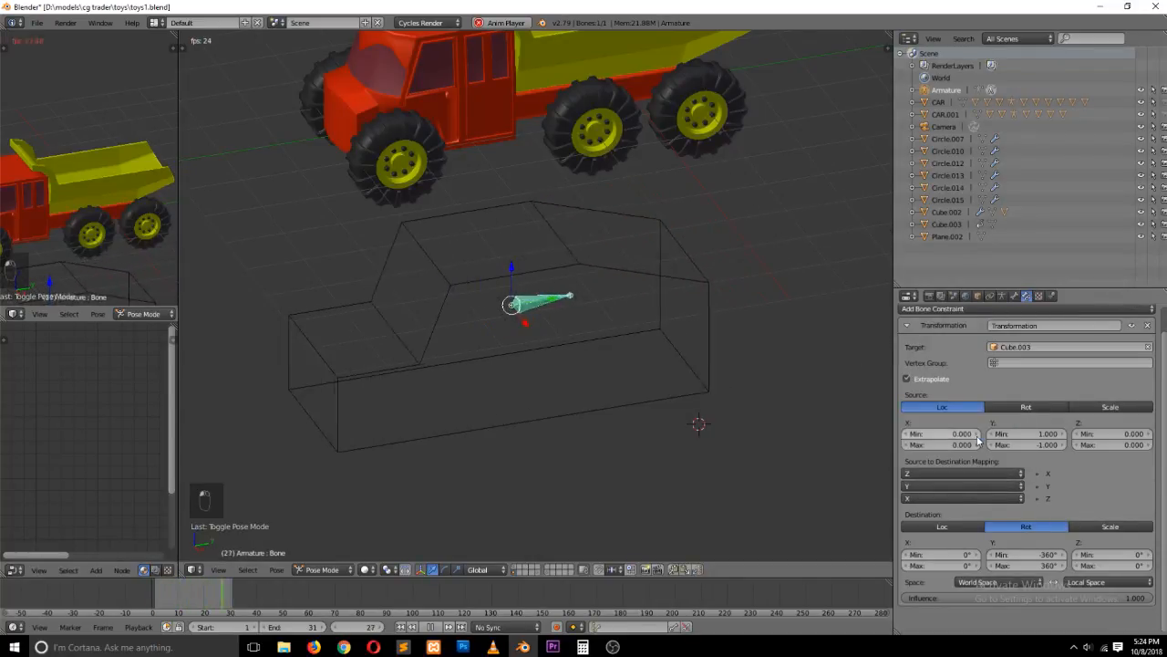
pyautogui.press('Escape')
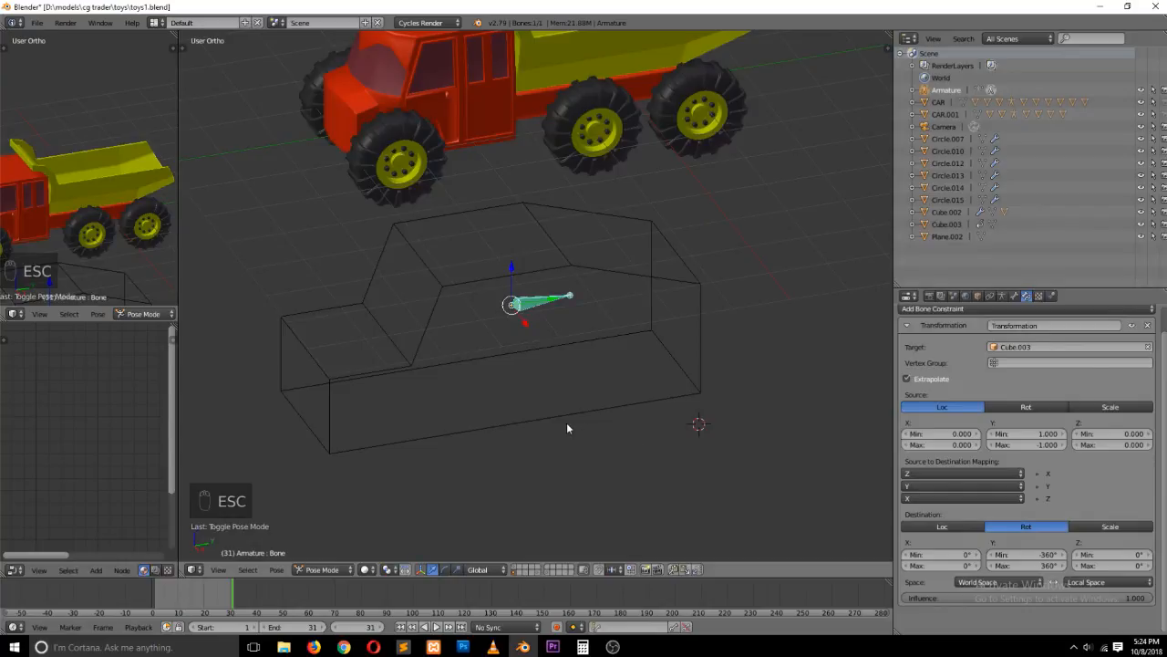
# Save the file and play the animation with the Transformation constraint's target space set to Local Space
pyautogui.hotkey('ctrl', 's')
pyautogui.hotkey('alt', 'a')
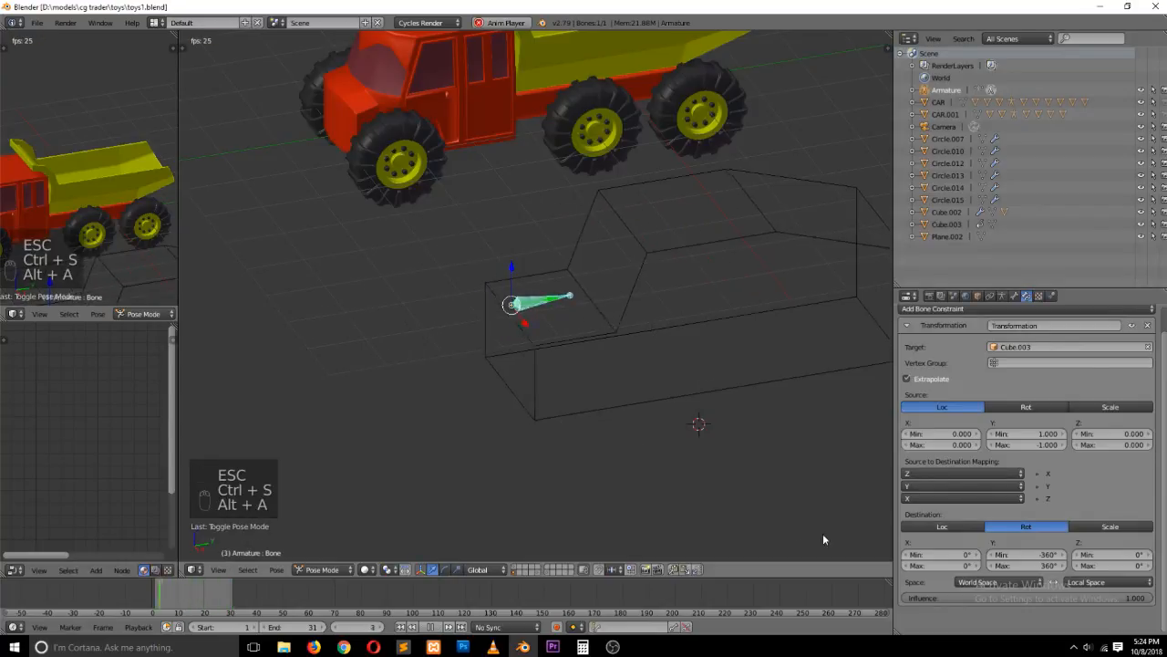
pyautogui.click(994, 582)
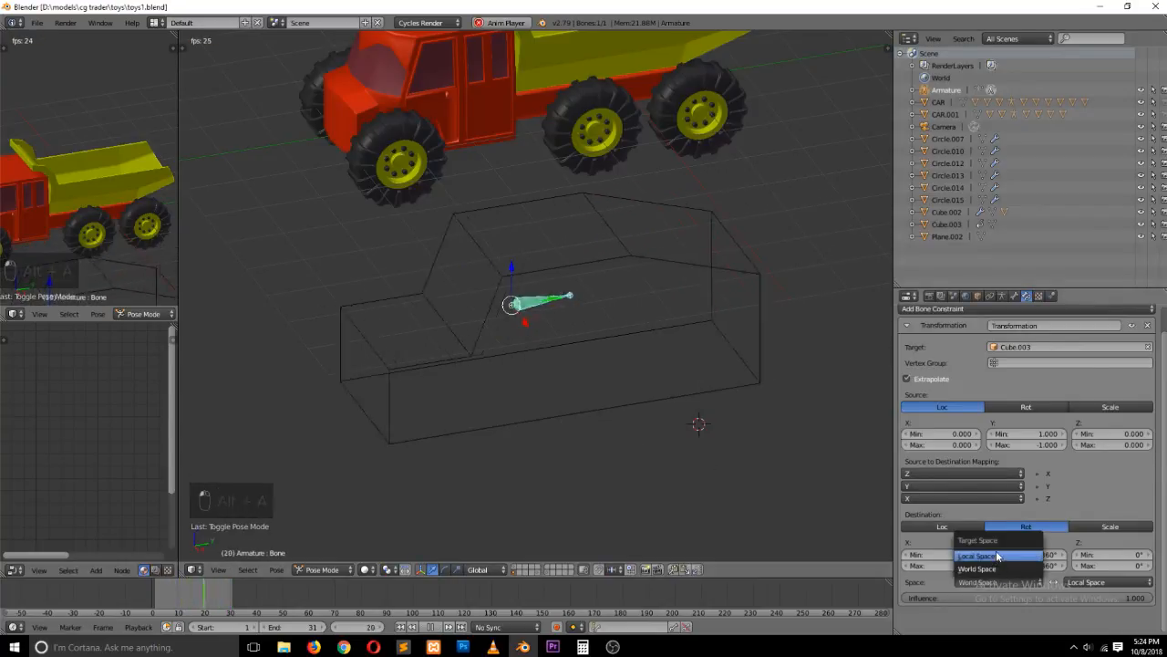
pyautogui.click(999, 555)
# Try Local With Parent and World Space as the constraint's owner space, return it to Local Space, and stop the playback
pyautogui.click(1085, 582)
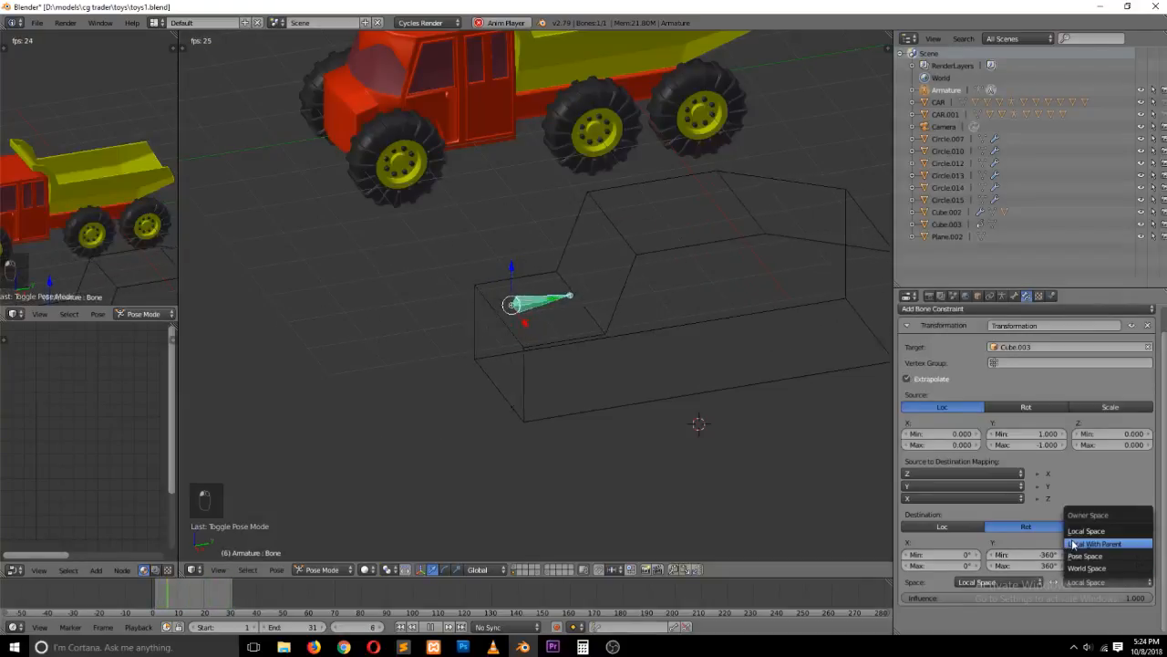
pyautogui.click(1083, 544)
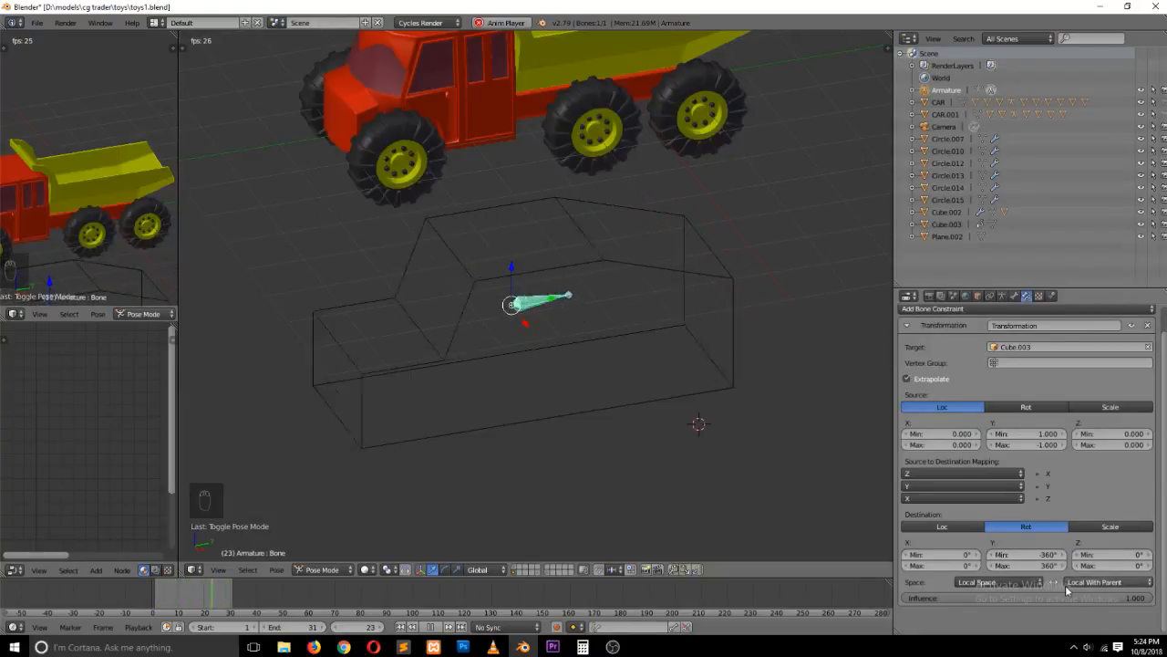
pyautogui.click(1083, 581)
pyautogui.click(1087, 568)
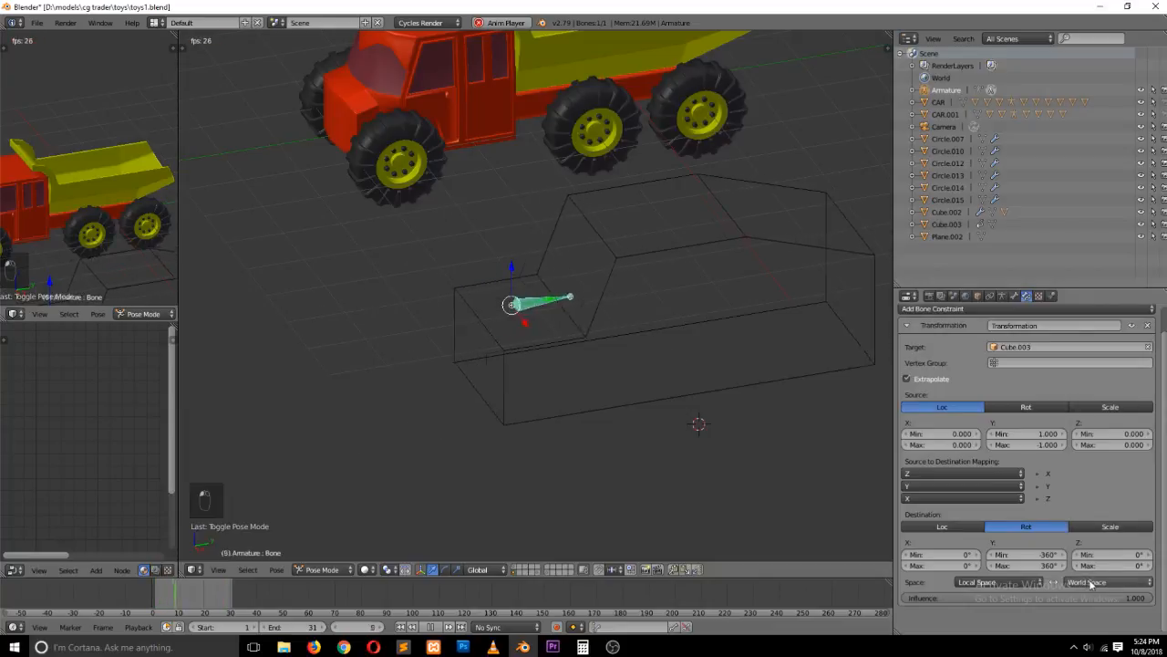
pyautogui.click(1108, 582)
pyautogui.click(1095, 535)
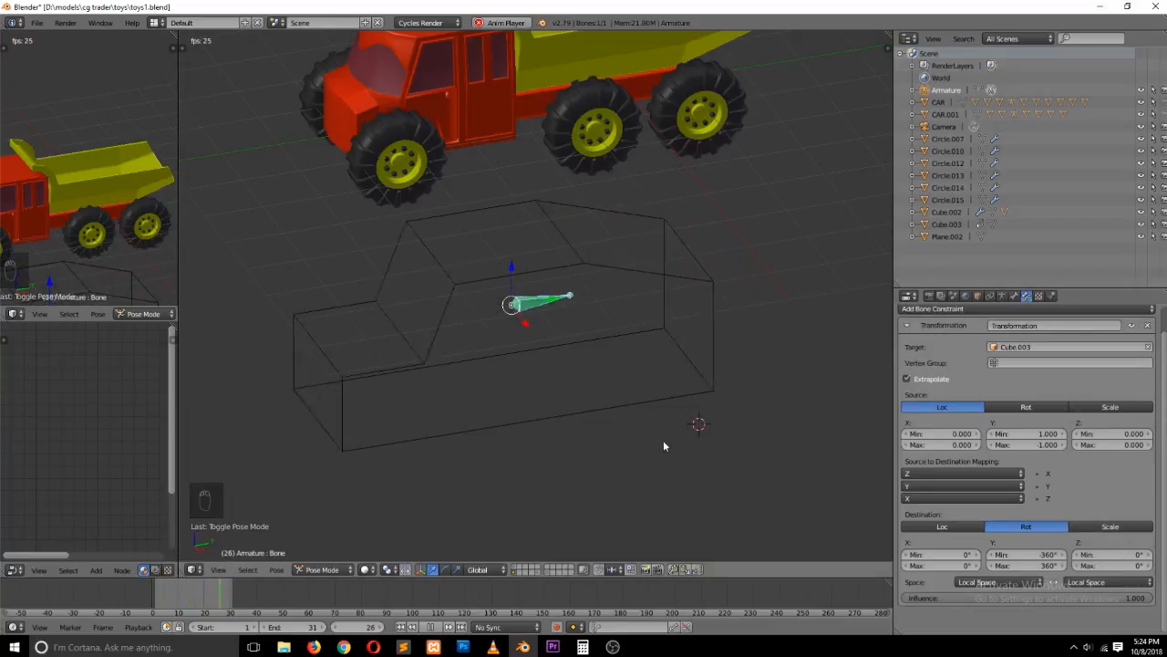
pyautogui.press('KP_7')
pyautogui.press('Escape')
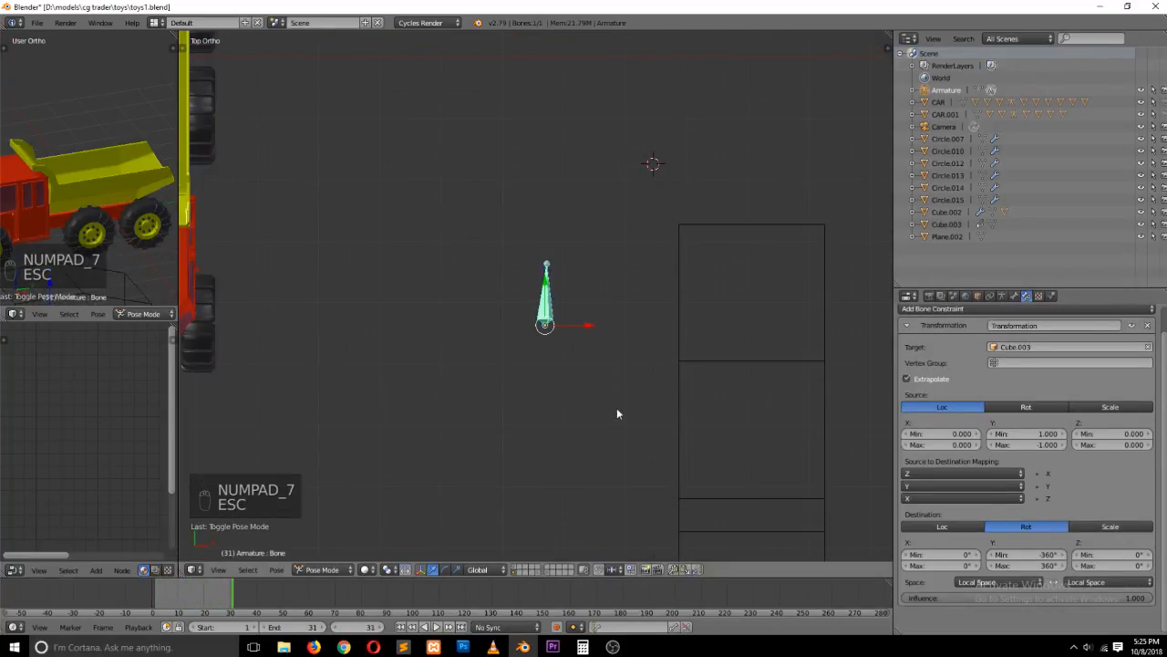
# Rotate the bone upright in Edit Mode and move its base back to the front wheel's centre, finishing in Pose Mode
pyautogui.press('Tab')
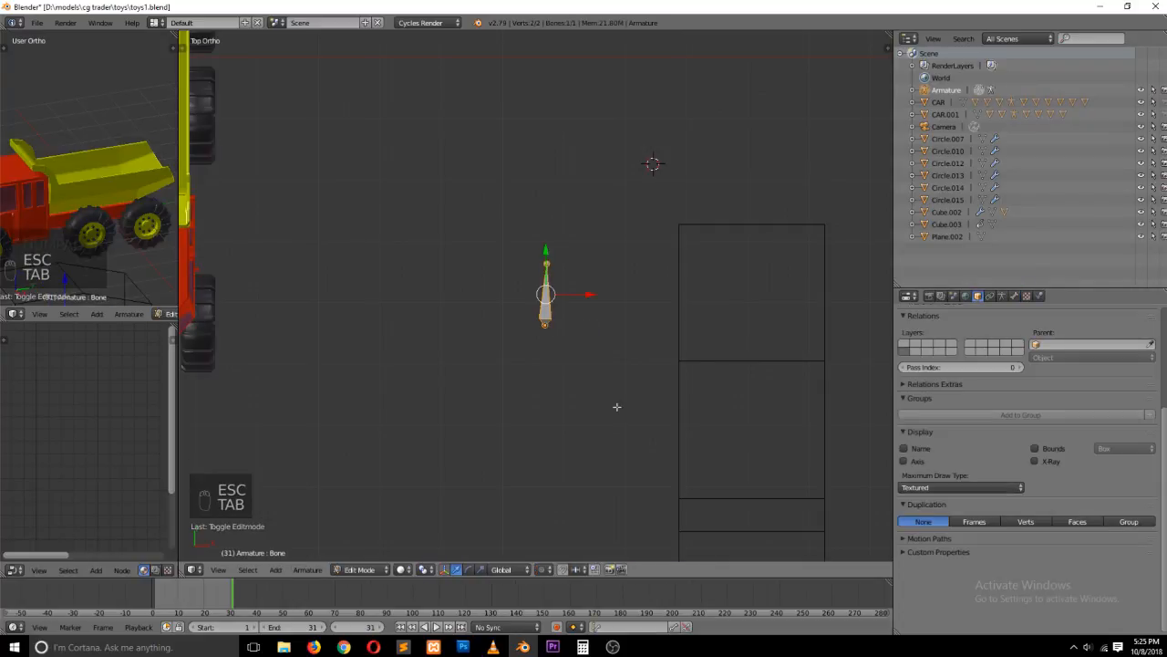
pyautogui.press('KP_3')
pyautogui.press('r')
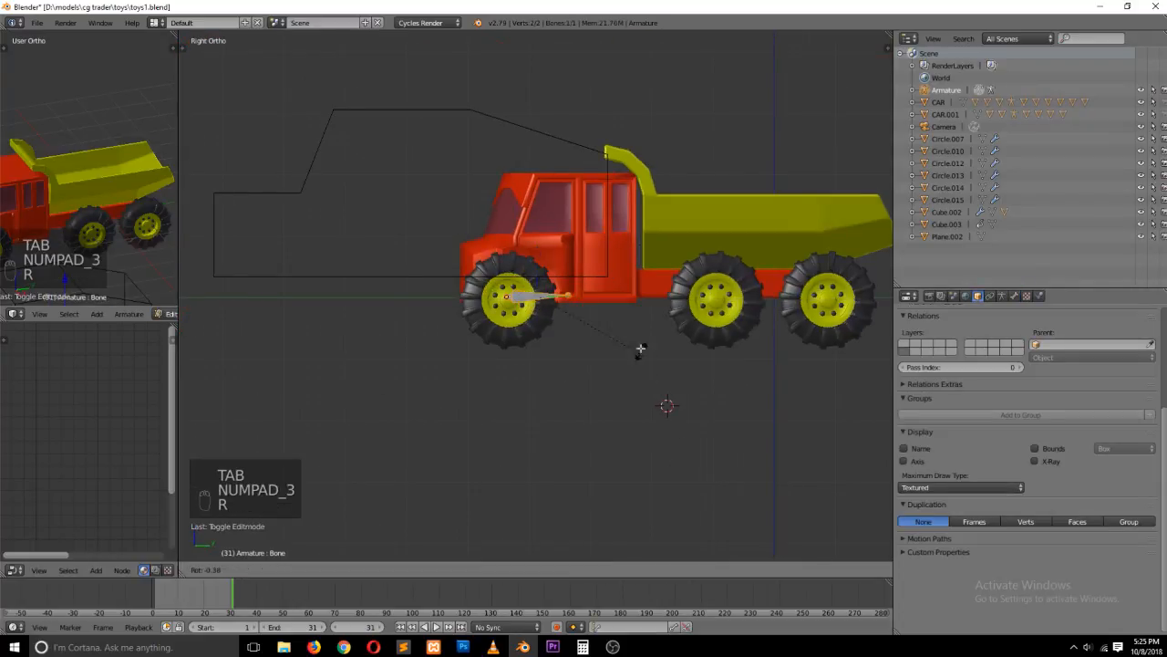
pyautogui.click(566, 246)
pyautogui.press('g')
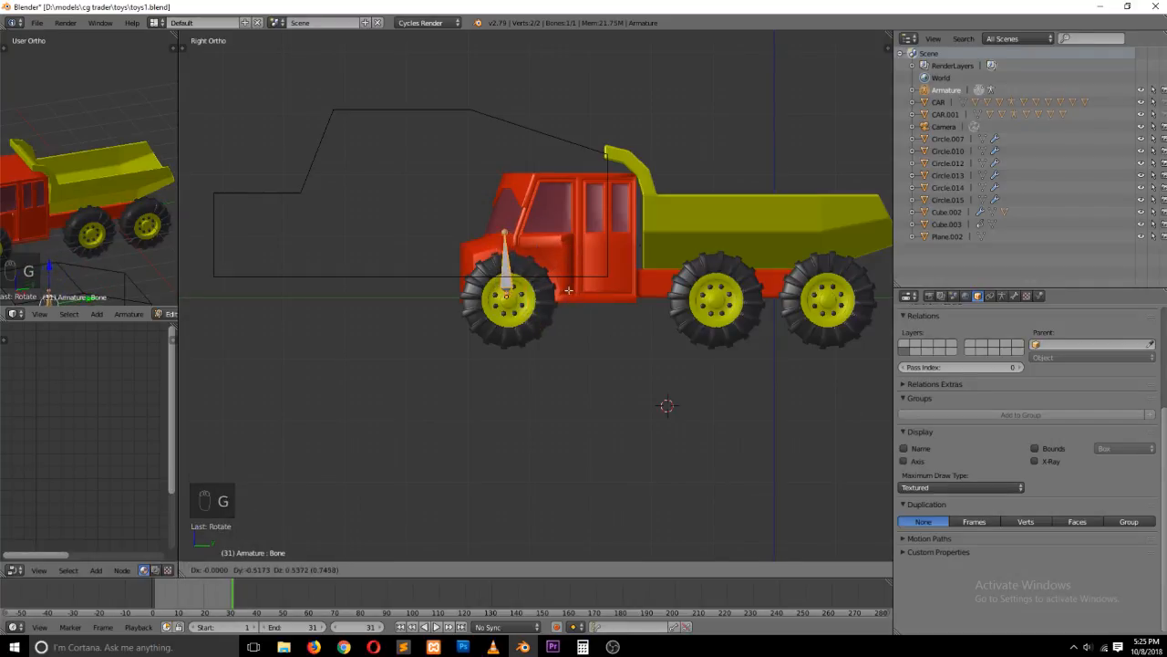
pyautogui.click(568, 293)
pyautogui.press('Tab')
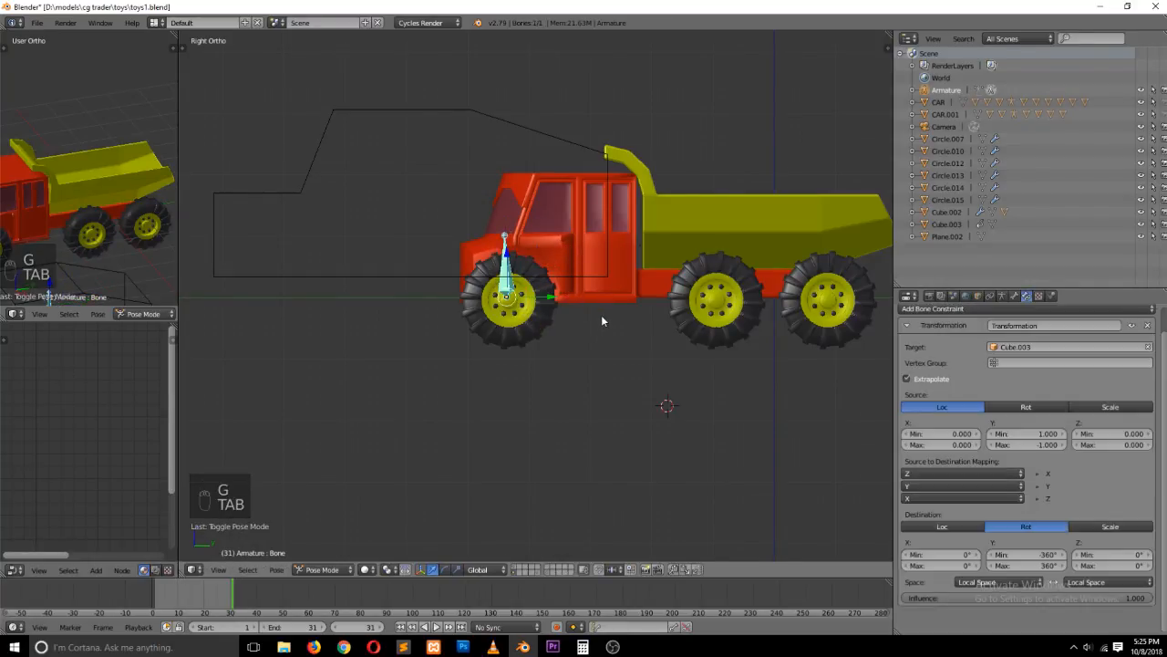
# Play the animation and set the constraint's target space to World Space and its owner space to Local With Parent
pyautogui.hotkey('alt', 'a')
pyautogui.press('KP_7')
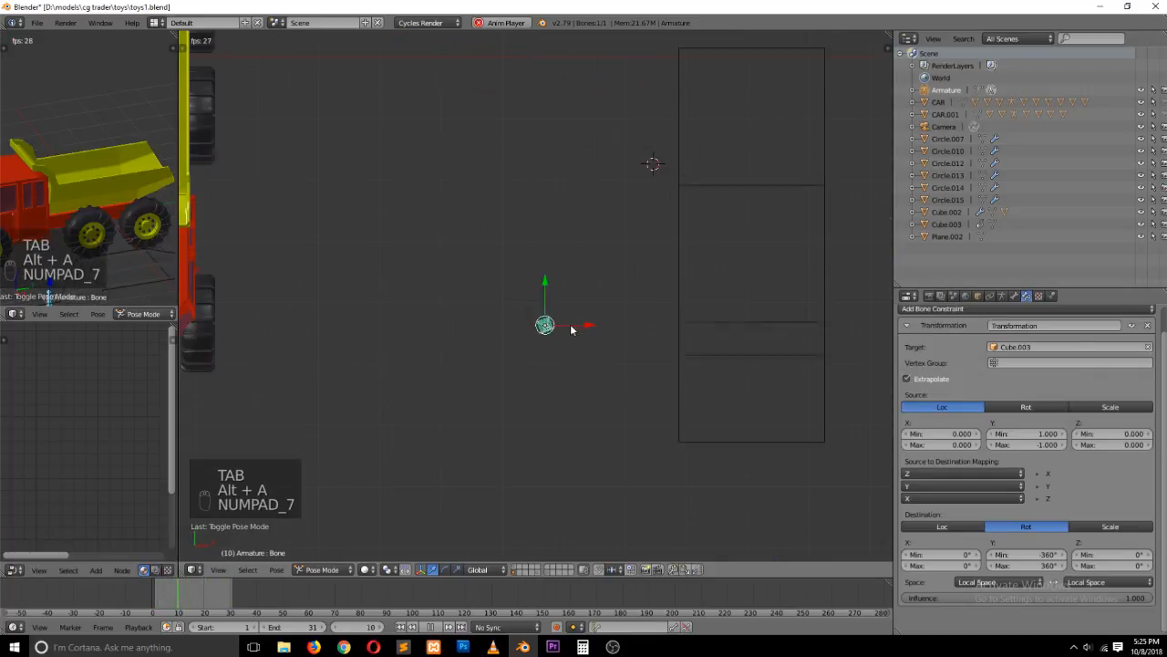
pyautogui.click(1035, 582)
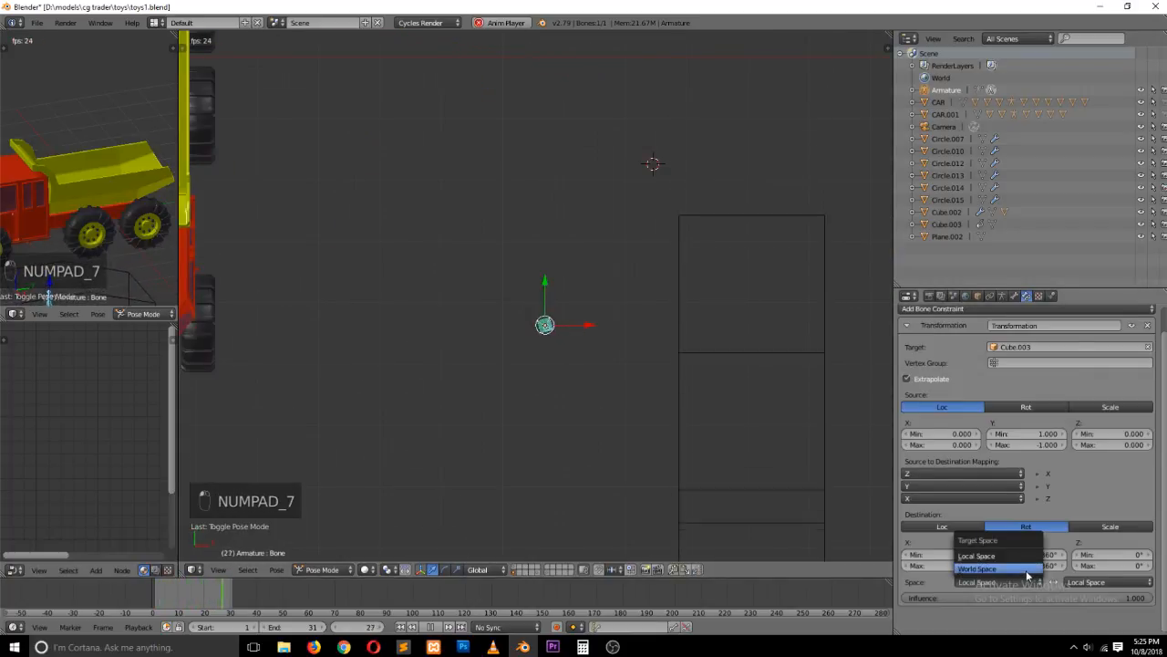
pyautogui.click(1028, 568)
pyautogui.click(1094, 582)
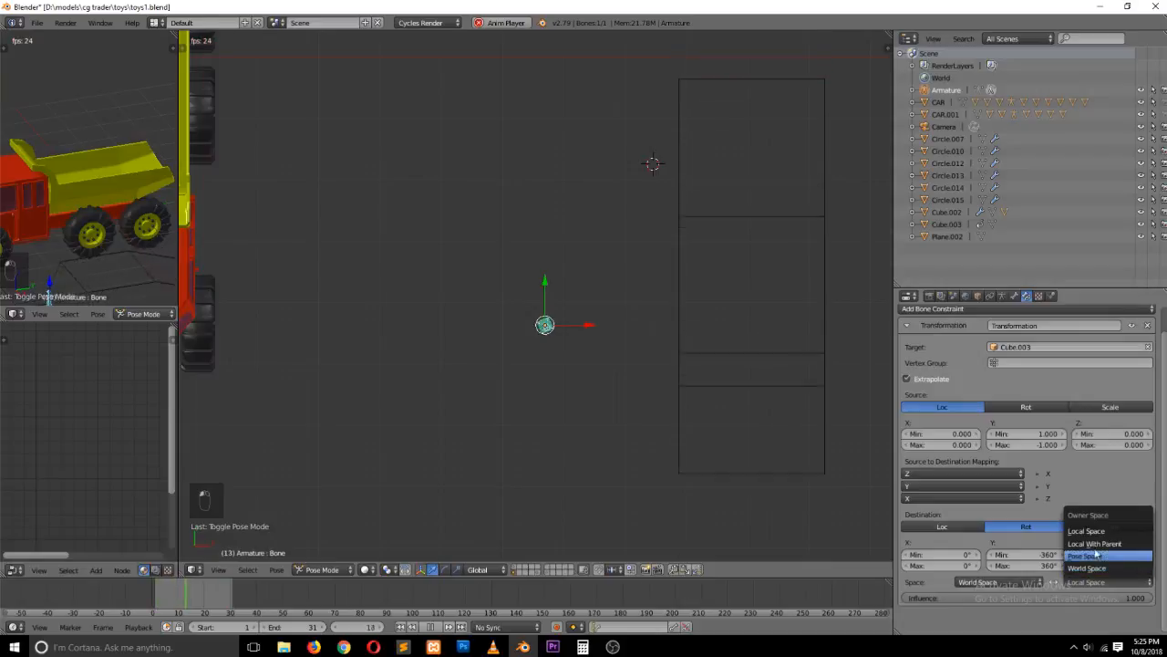
pyautogui.click(1089, 532)
pyautogui.click(1088, 579)
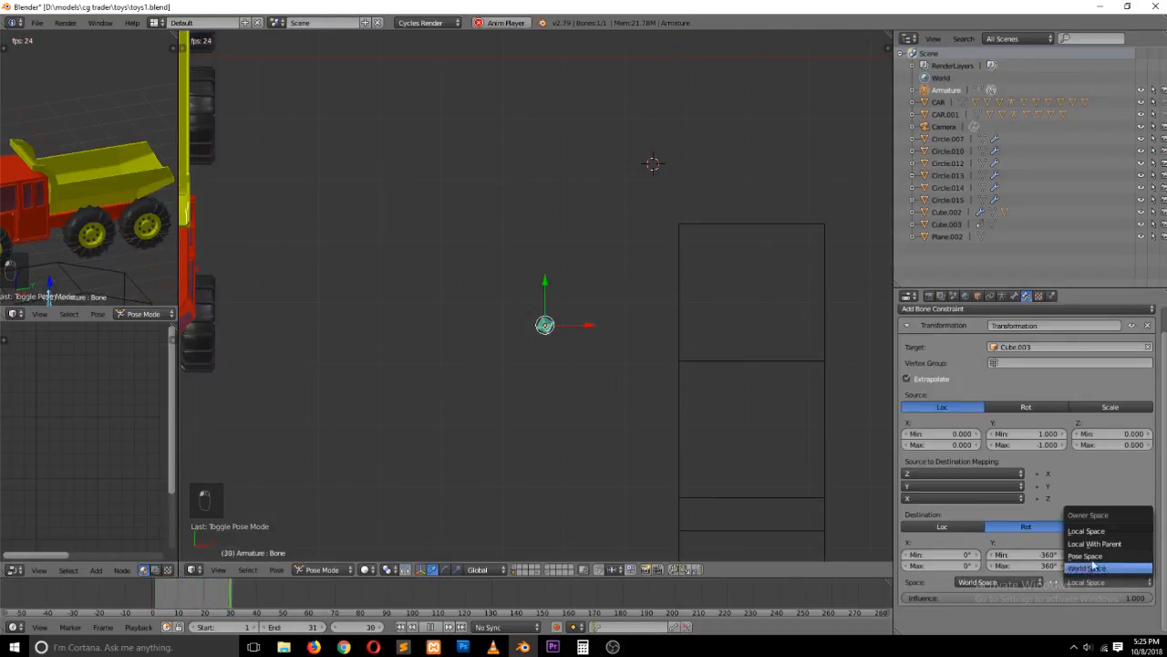
pyautogui.click(1090, 548)
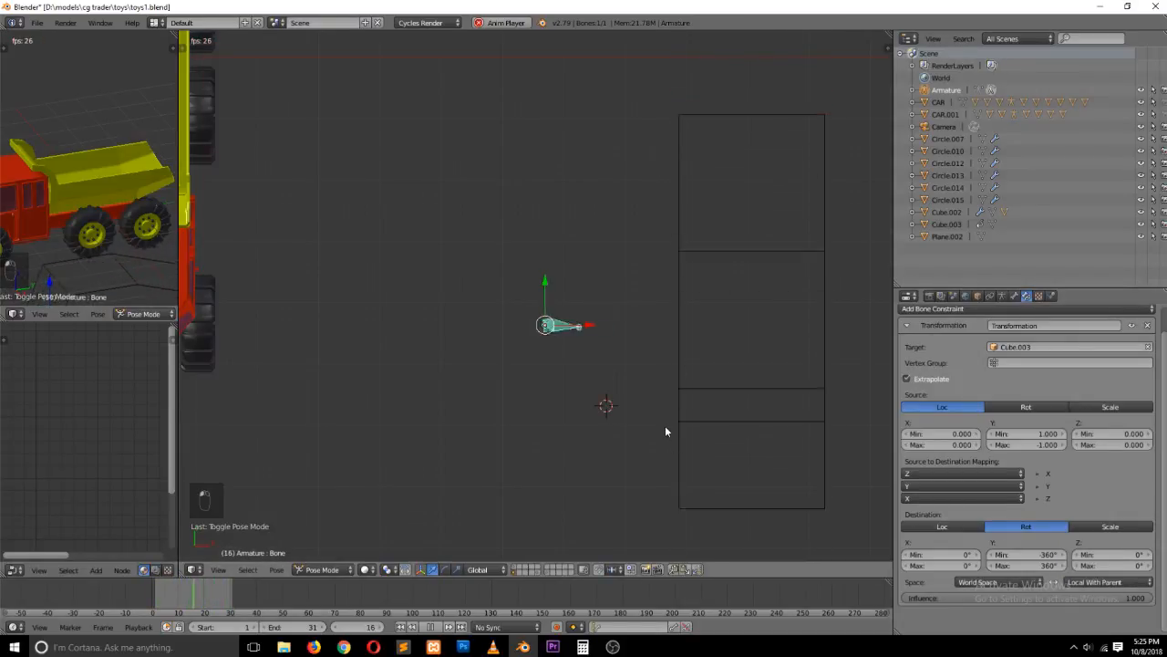
# Examine the bone's motion from the front and top, compare it with its rest orientation in Edit Mode, and stop the playback
pyautogui.press('KP_1')
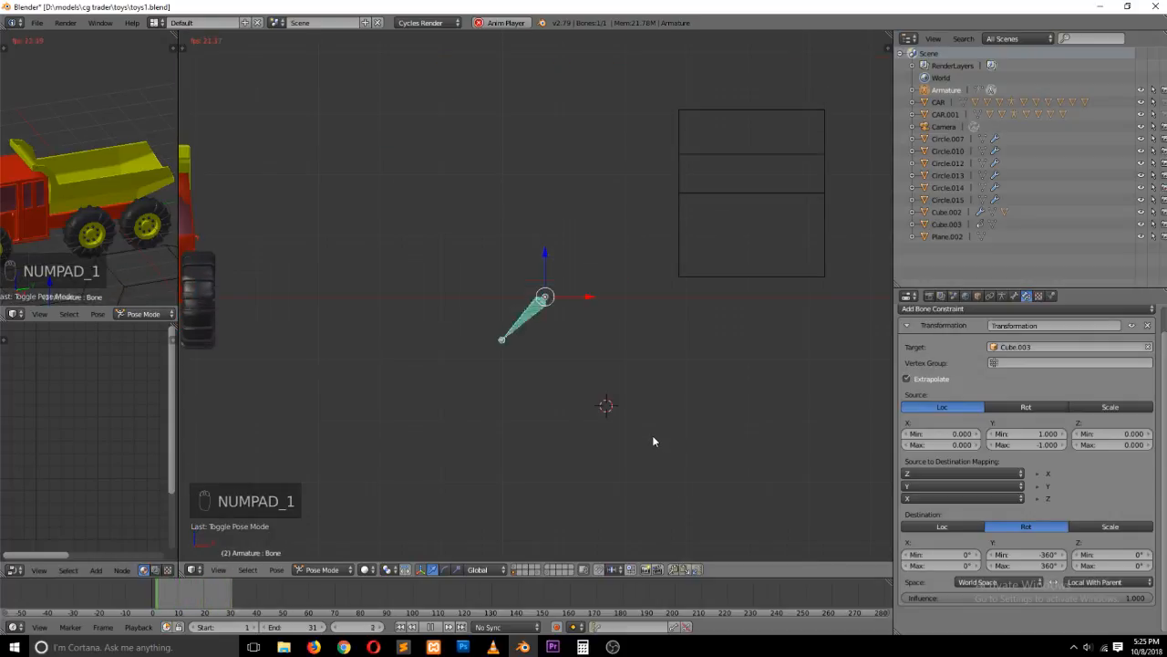
pyautogui.press('KP_7')
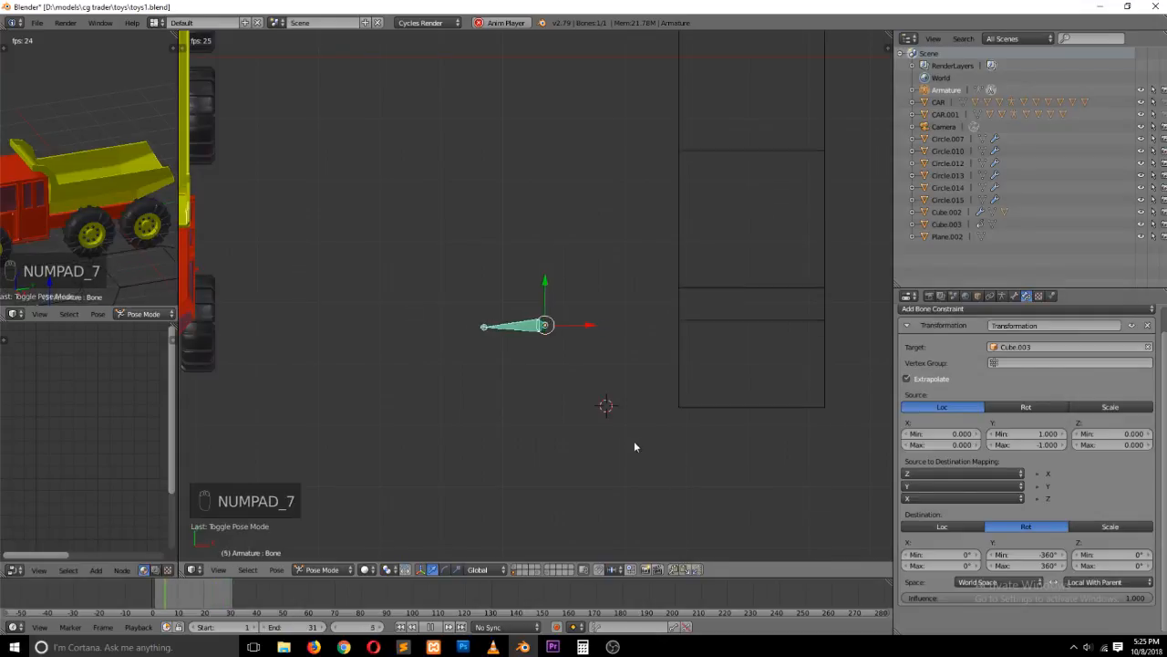
pyautogui.press('Tab')
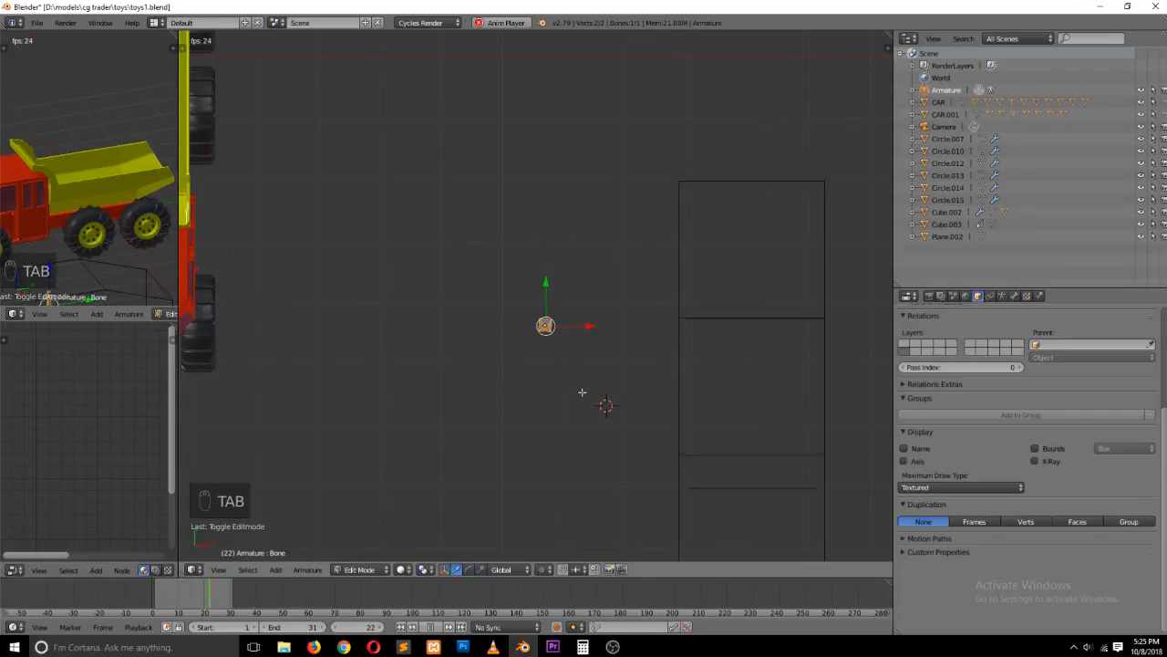
pyautogui.press('KP_3')
pyautogui.press('Tab')
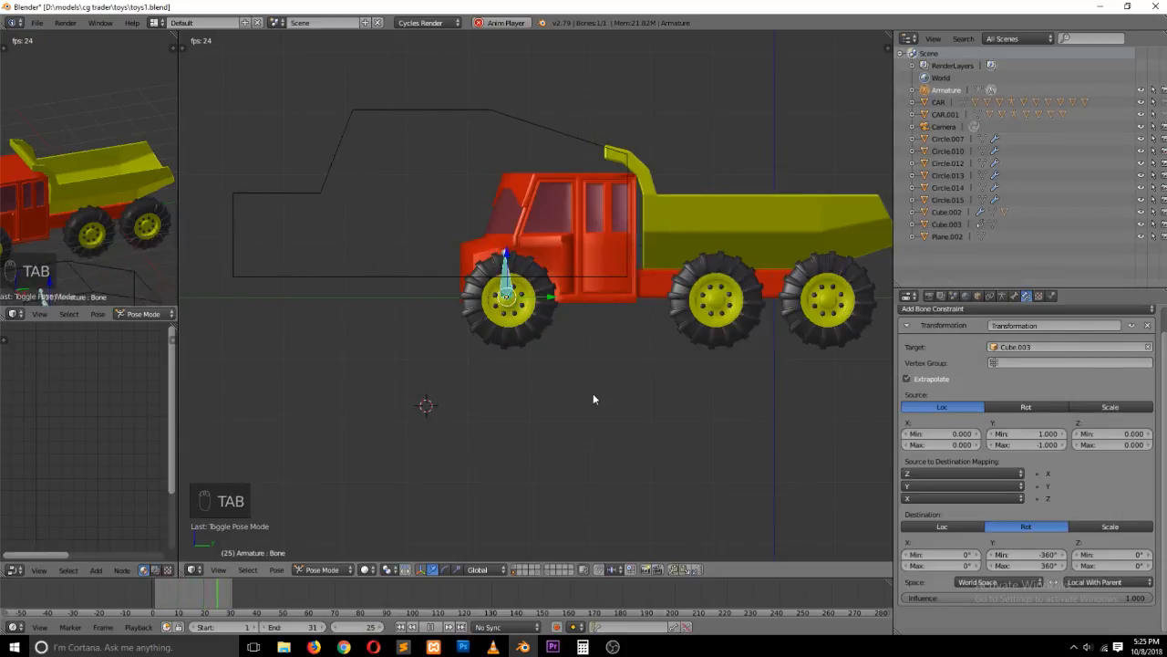
pyautogui.press('Tab')
pyautogui.press('KP_7')
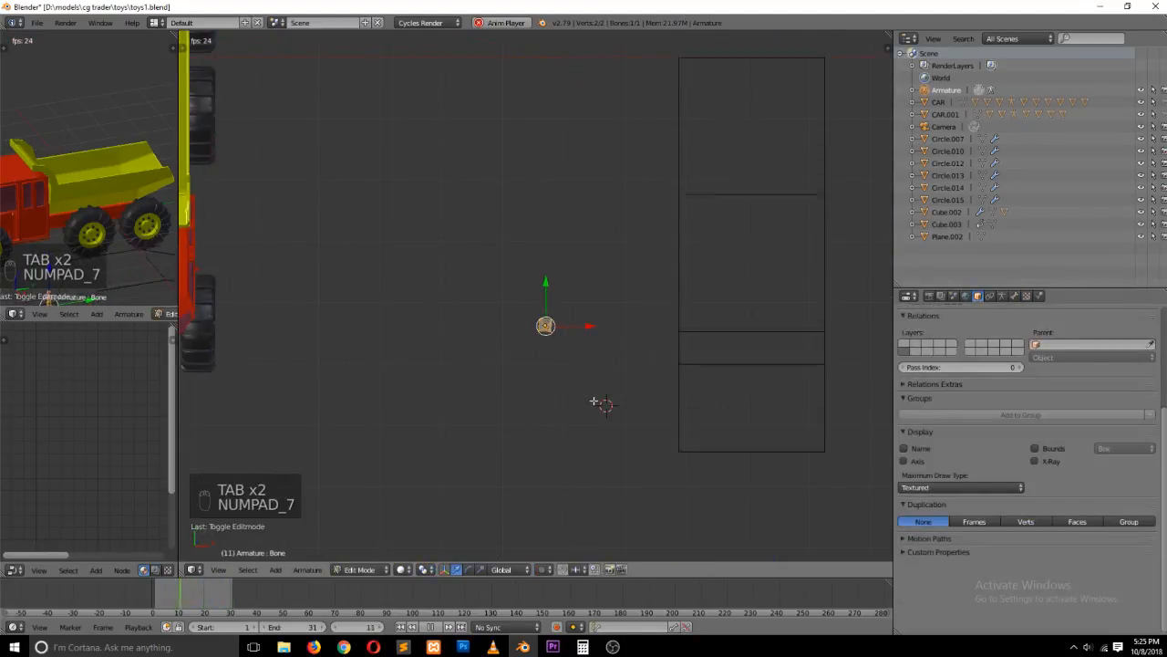
pyautogui.hotkey('ctrl', 'Tab')
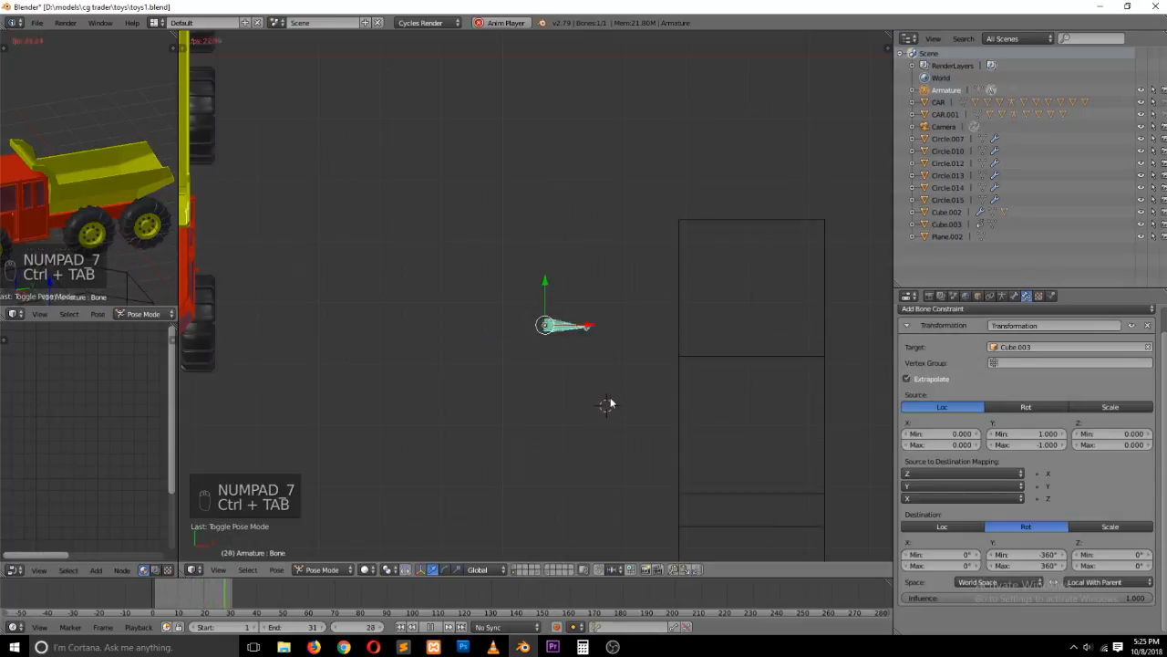
pyautogui.press('Escape')
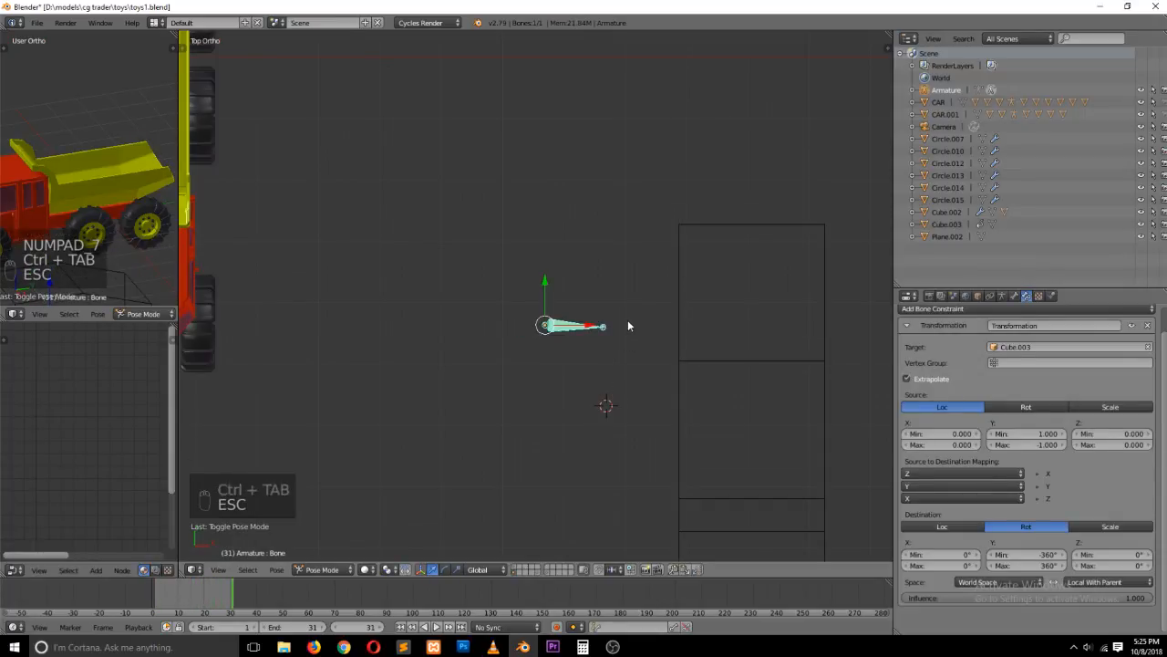
# Rotate the posed bone by 90° and then freehand until it points along the Y axis, and check it in playback
pyautogui.write('r90')
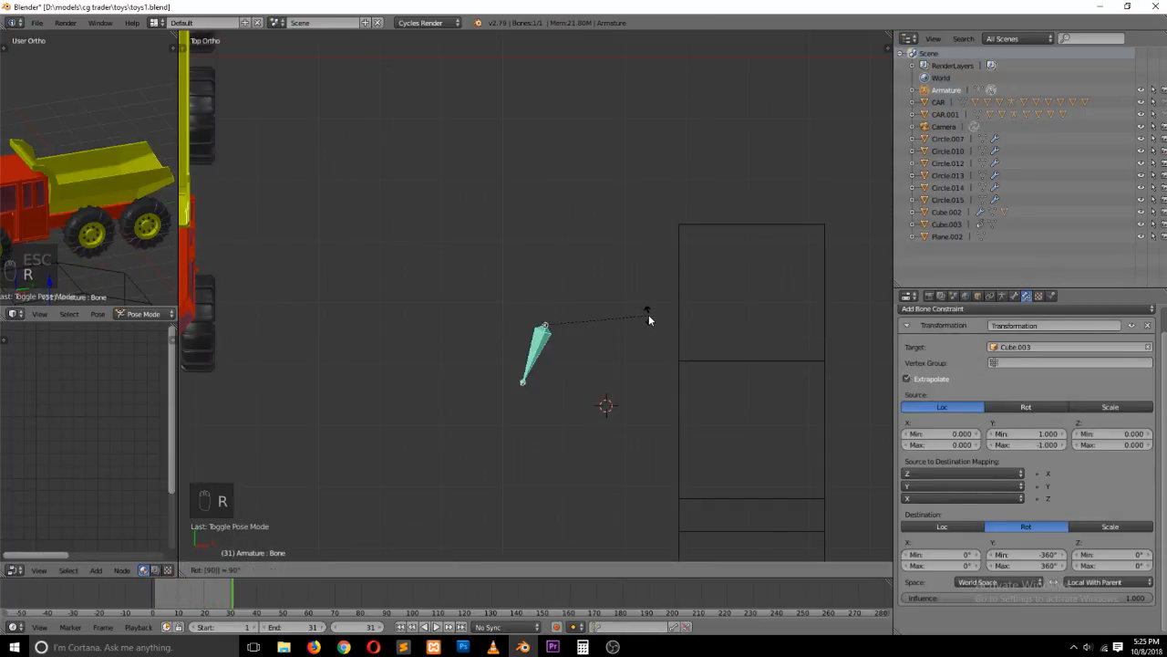
pyautogui.click(650, 320)
pyautogui.press('r')
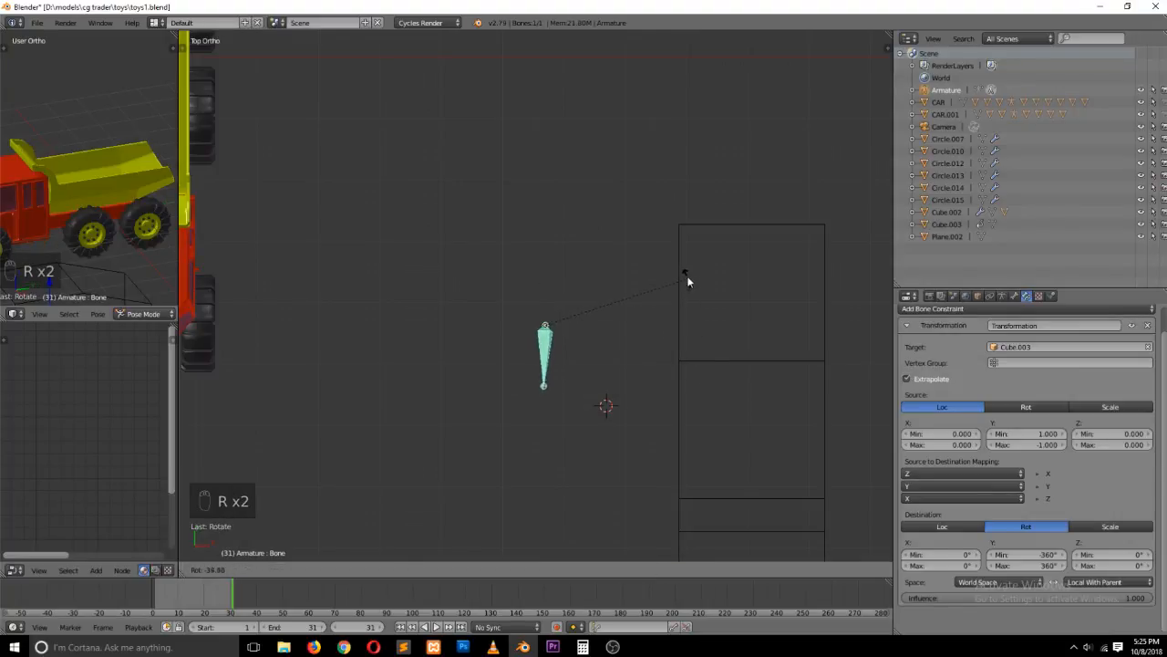
pyautogui.click(687, 275)
pyautogui.hotkey('alt', 'a')
pyautogui.press('Escape')
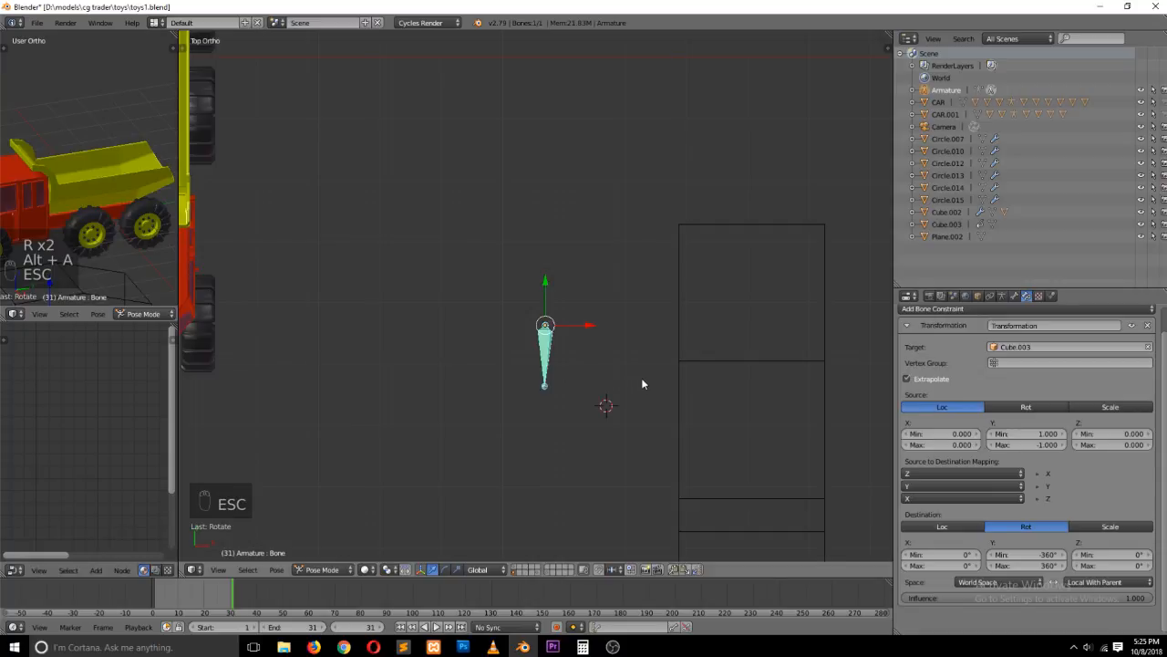
# Clear the bone's pose rotation, rotate it freehand again to point roughly along the Y axis, and test it in playback
pyautogui.hotkey('alt', 'r')
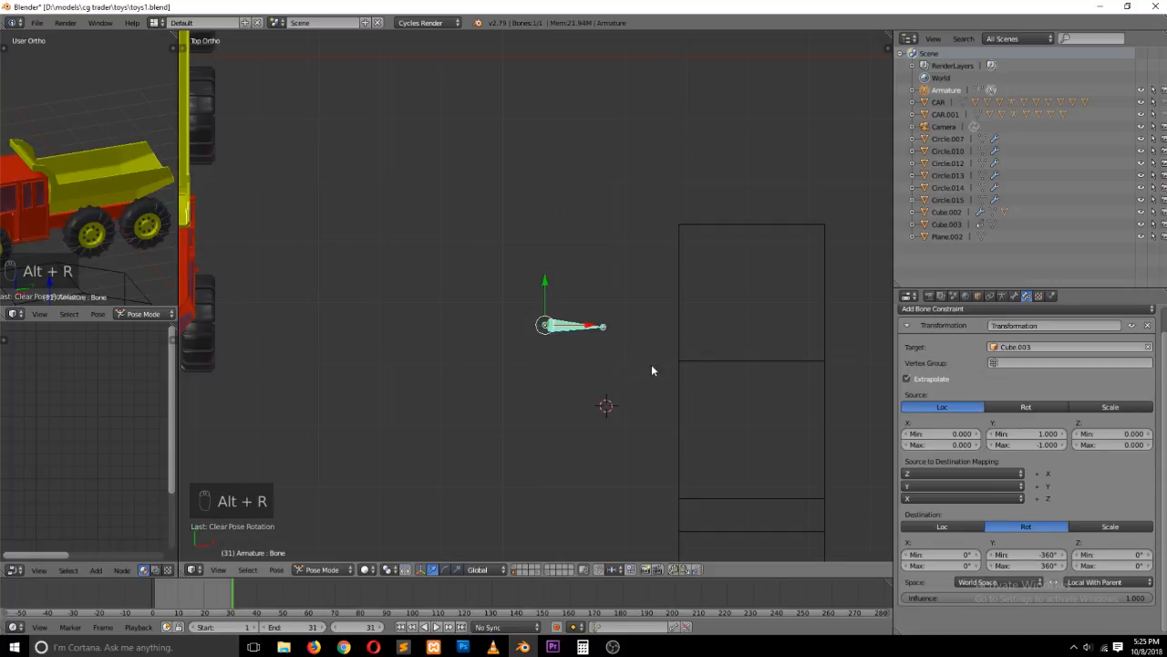
pyautogui.press('r')
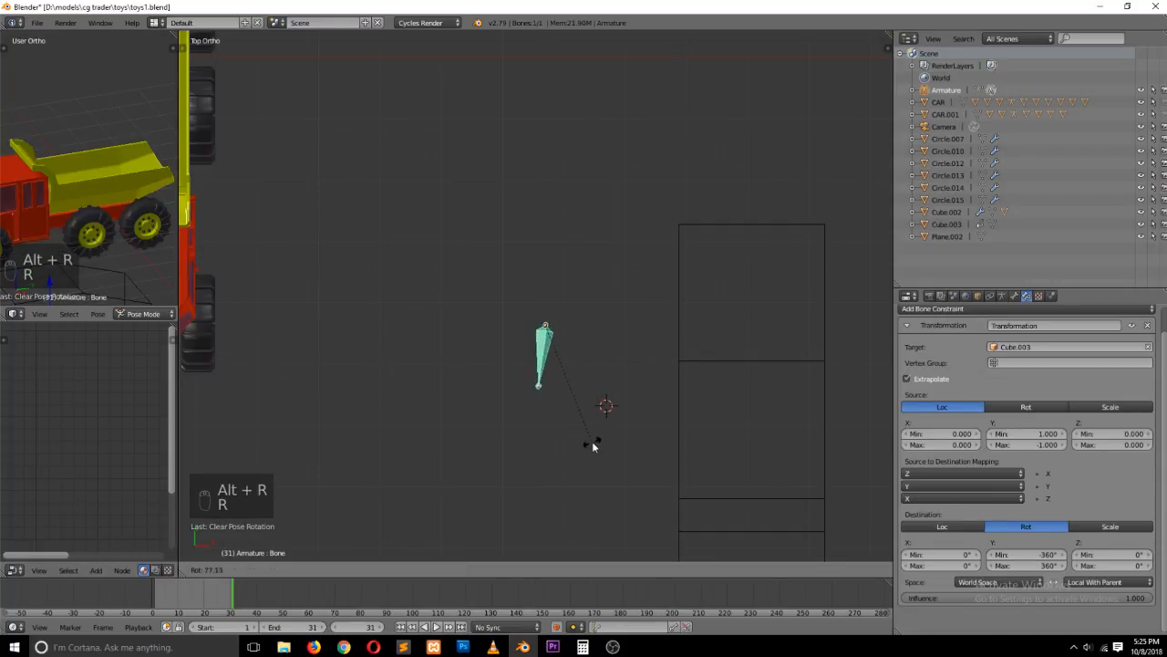
pyautogui.rightClick(593, 441)
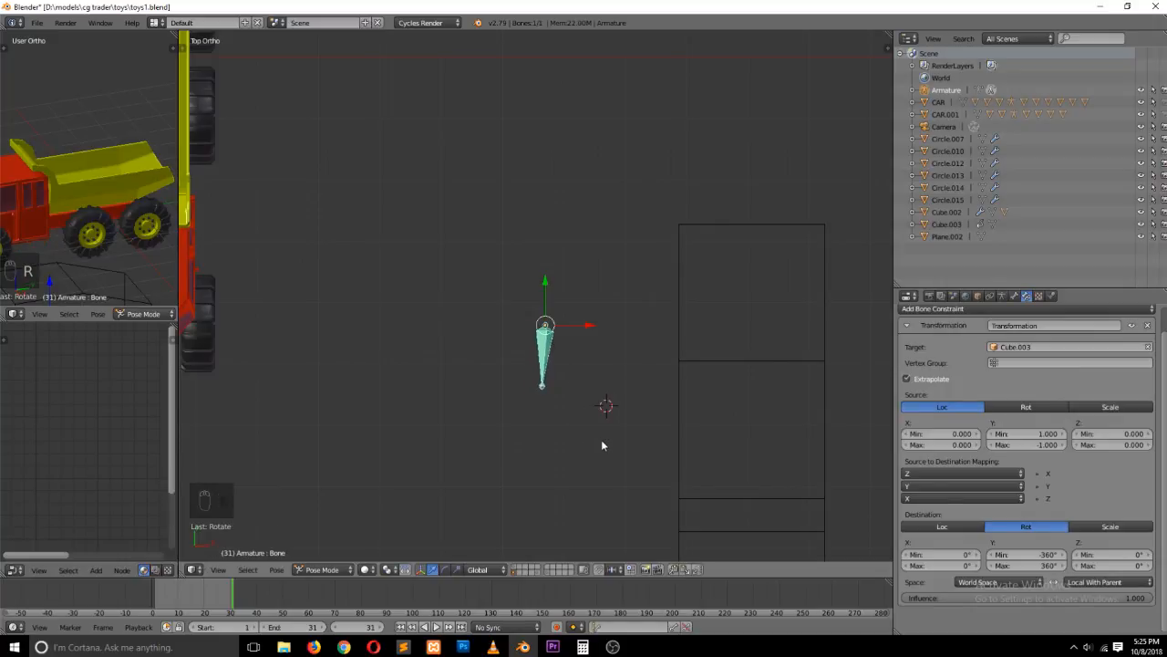
pyautogui.hotkey('alt', 'r')
pyautogui.press('r')
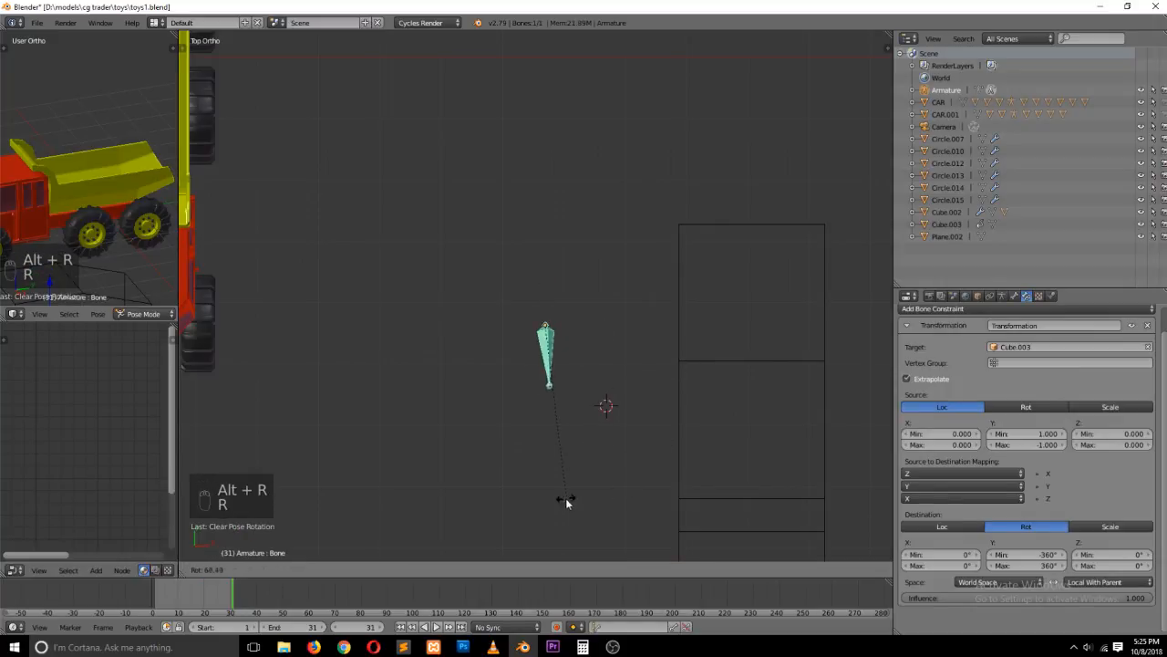
pyautogui.click(544, 498)
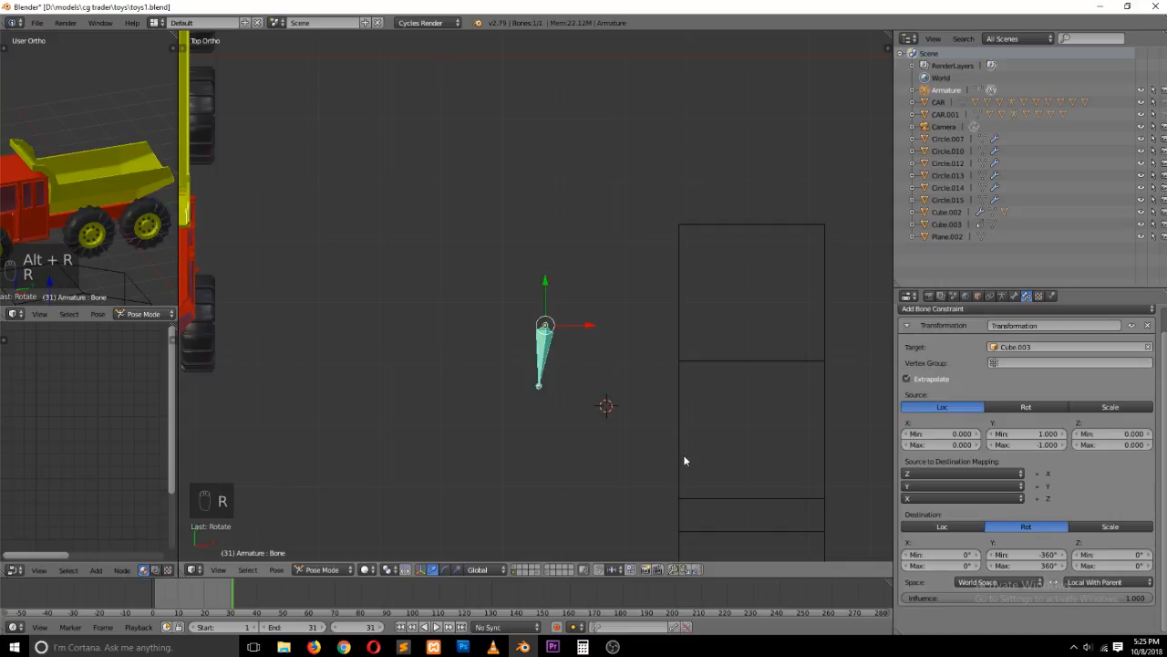
pyautogui.hotkey('alt', 'a')
pyautogui.press('Escape')
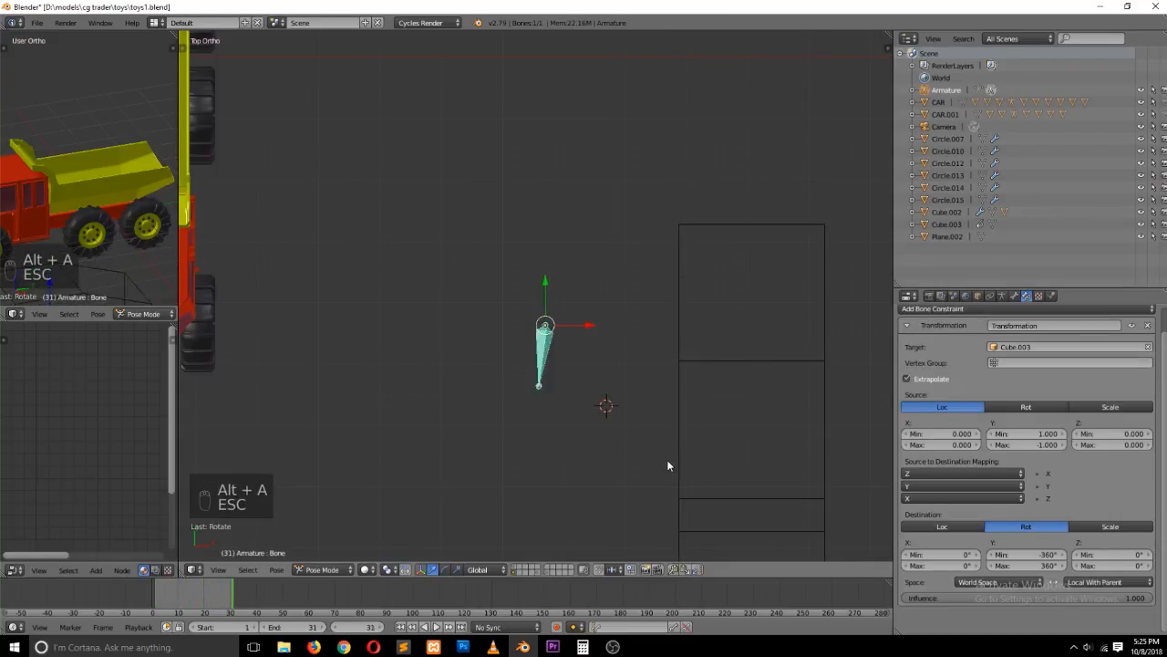
# Place the 3D cursor beside the body box and delete the old armature in Object Mode
pyautogui.press('`')
pyautogui.moveTo(667, 463); pyautogui.dragTo(631, 381, button='middle')
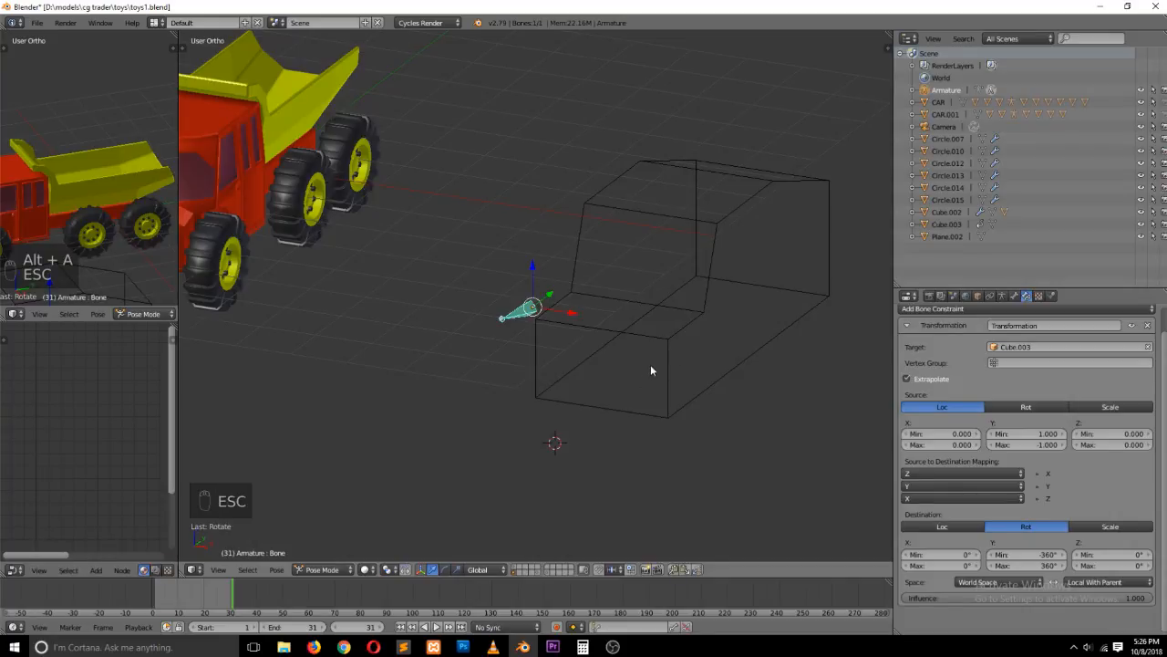
pyautogui.scroll(2, 650, 371)
pyautogui.press('x')
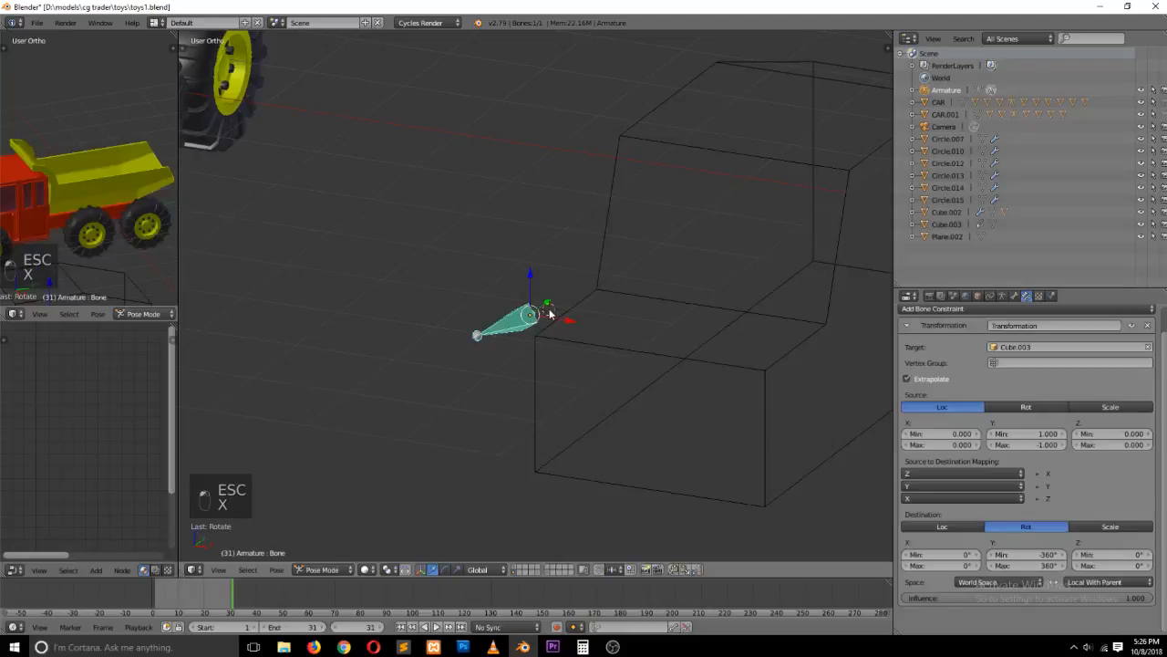
pyautogui.click(585, 281)
pyautogui.press('Tab')
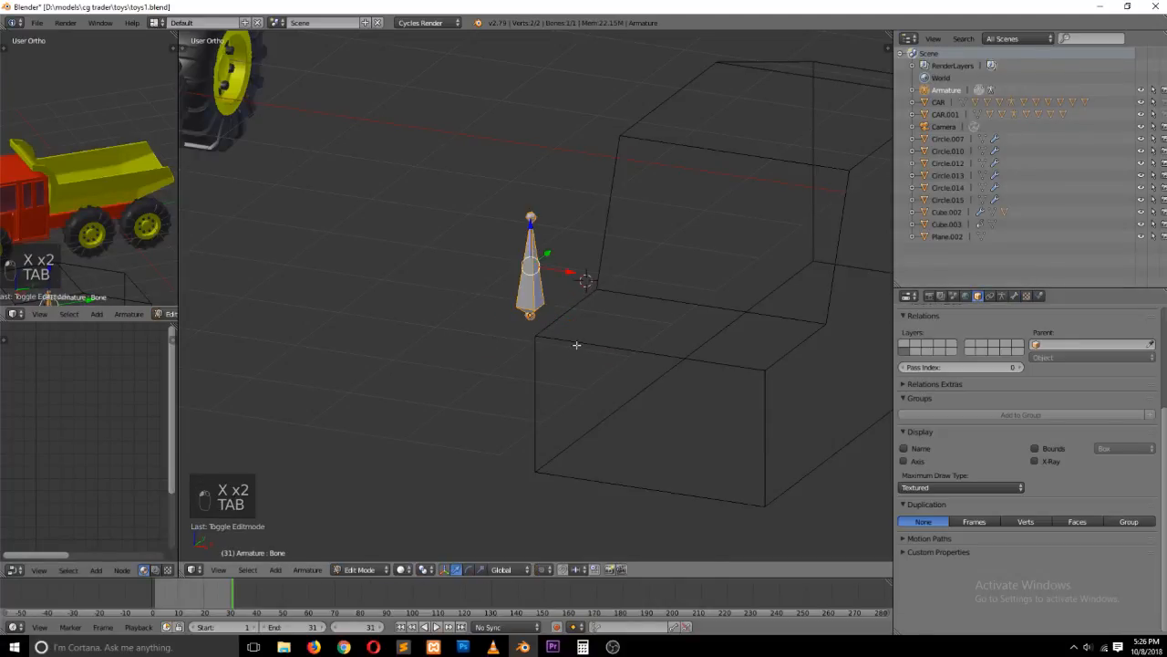
pyautogui.hotkey('ctrl', 'Tab')
pyautogui.hotkey('ctrl', 'Tab')
pyautogui.press('x')
pyautogui.click(576, 342)
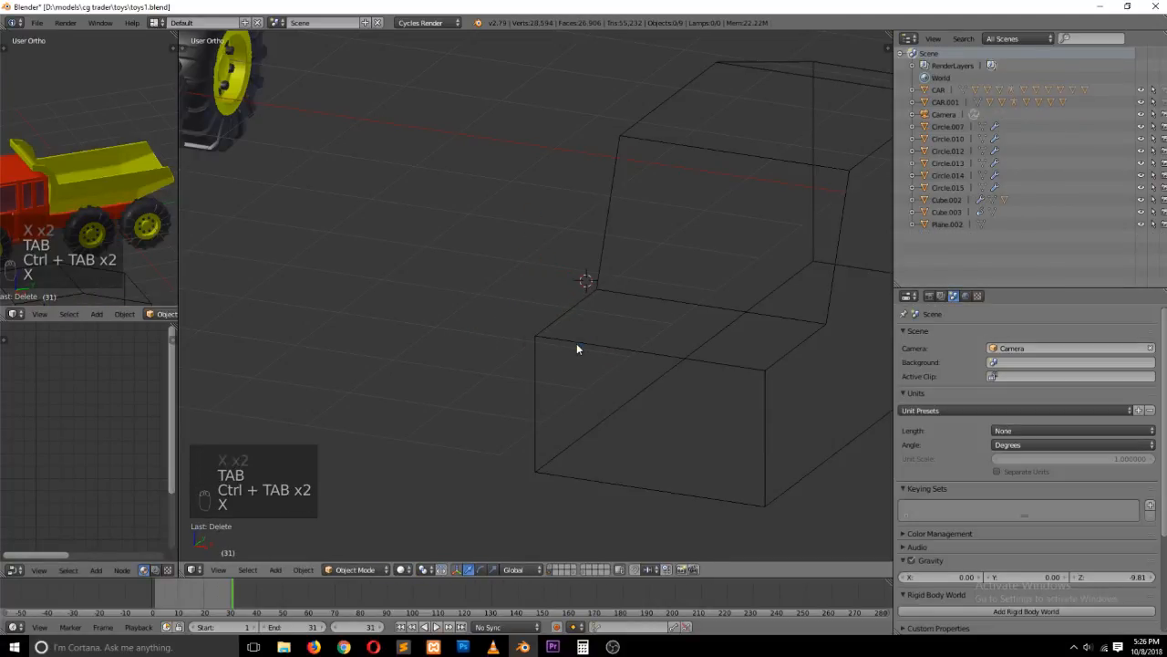
# Add a new single-bone armature beside the car's body box from the front view
pyautogui.press('KP_3')
pyautogui.press('KP_1')
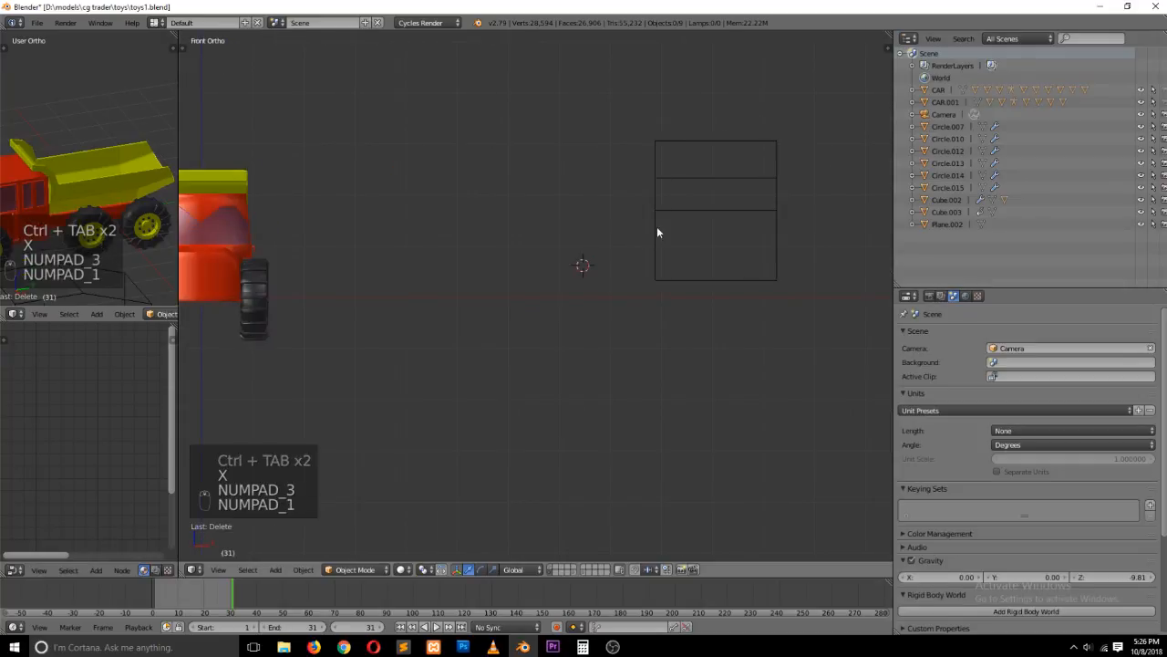
pyautogui.hotkey('shift', 'a')
pyautogui.moveTo(629, 266)
pyautogui.click(677, 270)
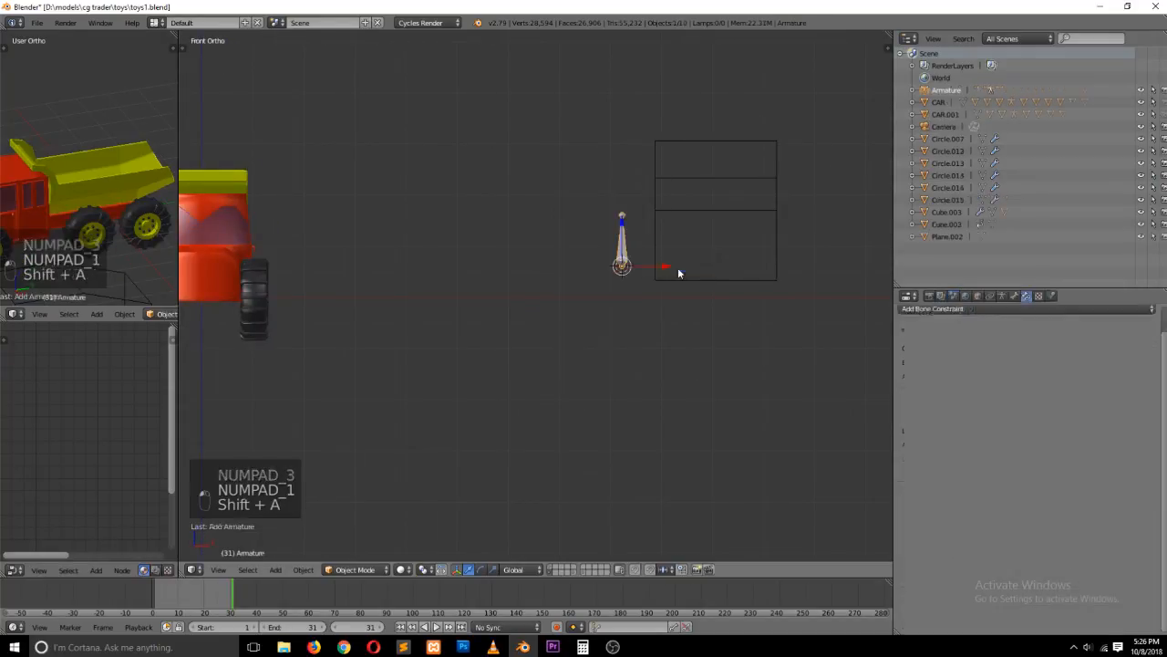
pyautogui.scroll(3, 683, 283)
pyautogui.keyDown('ctrl'); pyautogui.scroll(7, 684, 284); pyautogui.keyUp('ctrl')
pyautogui.press('`')
pyautogui.moveTo(690, 292); pyautogui.dragTo(599, 354, button='middle')
pyautogui.scroll(-3, 598, 355)
pyautogui.keyDown('ctrl'); pyautogui.scroll(-4, 592, 366); pyautogui.keyUp('ctrl')
pyautogui.scroll(2, 590, 363)
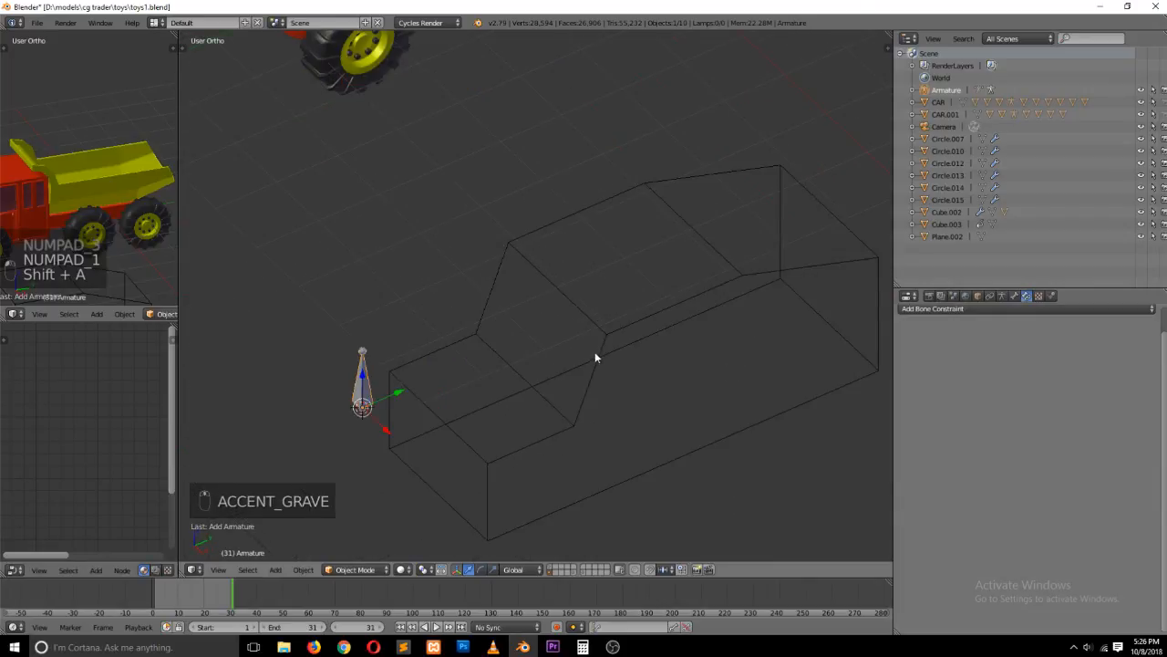
# Select the new armature and put its bone into Pose Mode
pyautogui.rightClick(595, 357)
pyautogui.rightClick(362, 383)
pyautogui.click(1026, 295)
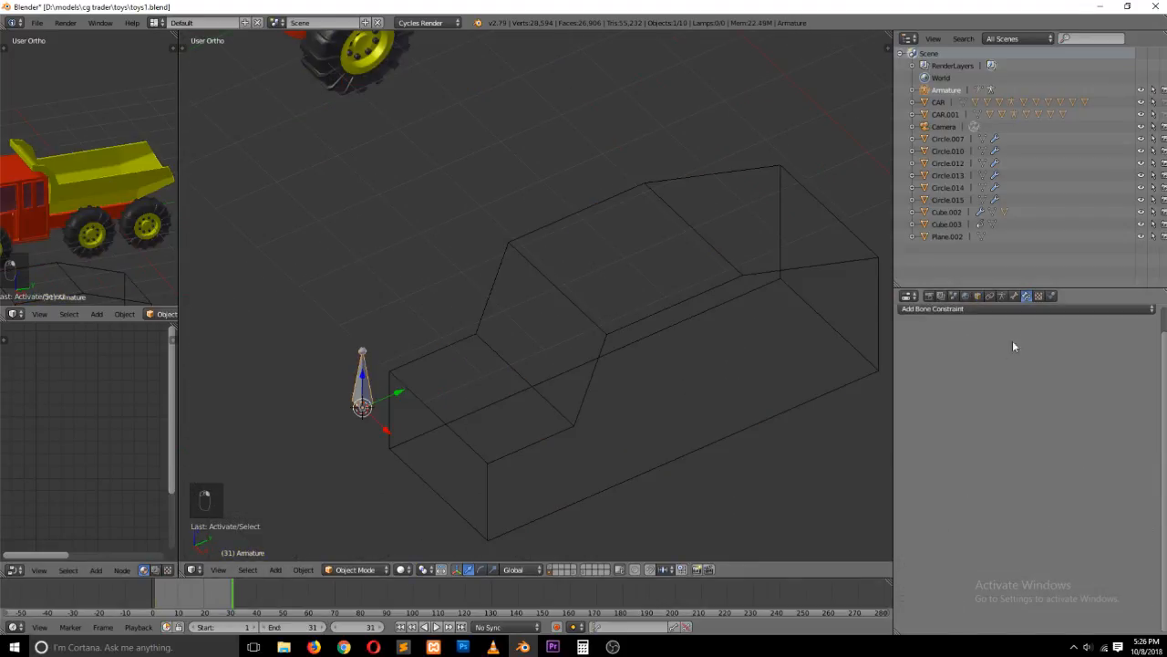
pyautogui.click(1053, 309)
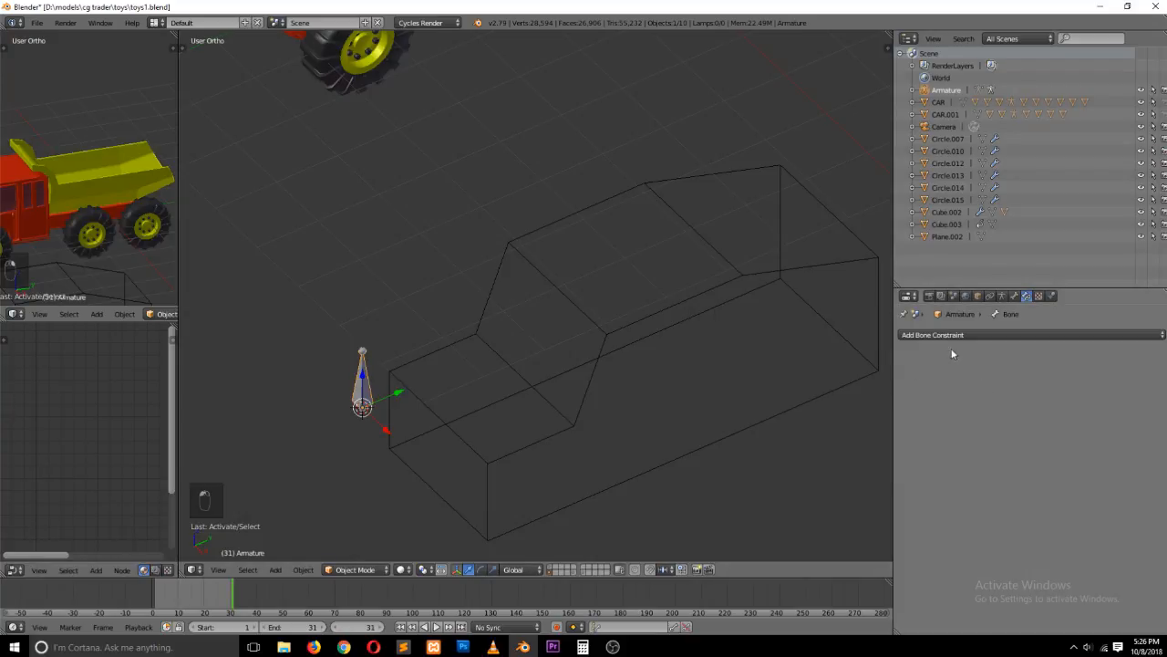
pyautogui.click(978, 335)
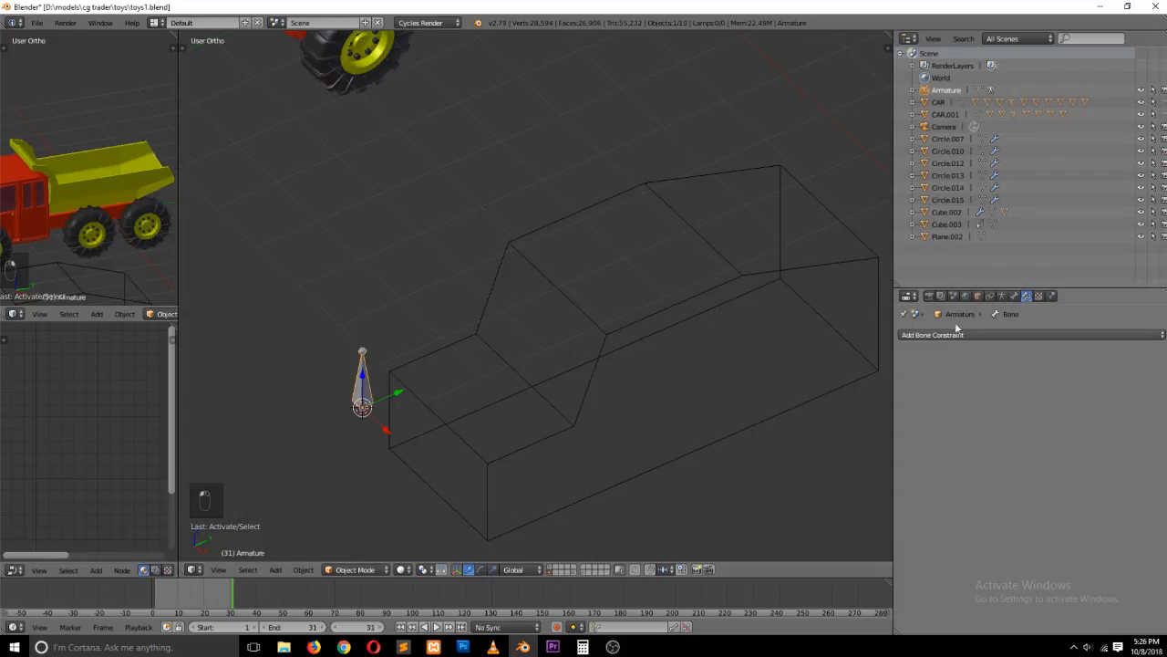
pyautogui.hotkey('ctrl', 'Tab')
pyautogui.rightClick(391, 384)
pyautogui.rightClick(367, 387)
pyautogui.hotkey('ctrl', 'Tab')
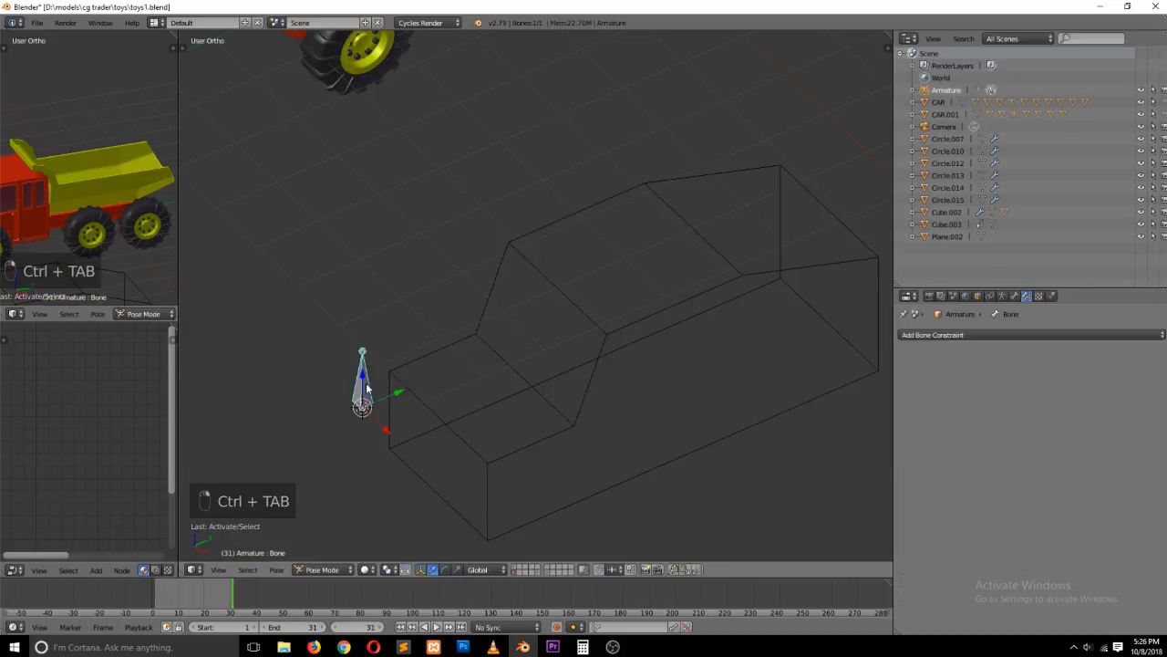
# Add a Transformation constraint to the bone with Cube.003 as its target
pyautogui.click(998, 336)
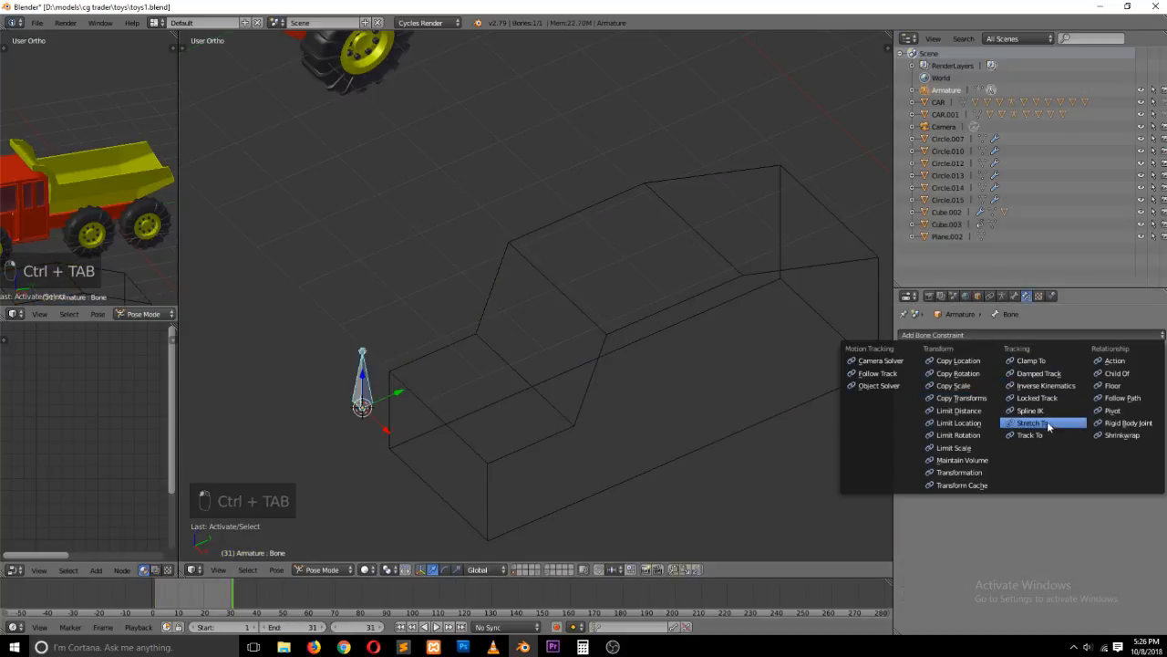
pyautogui.click(962, 473)
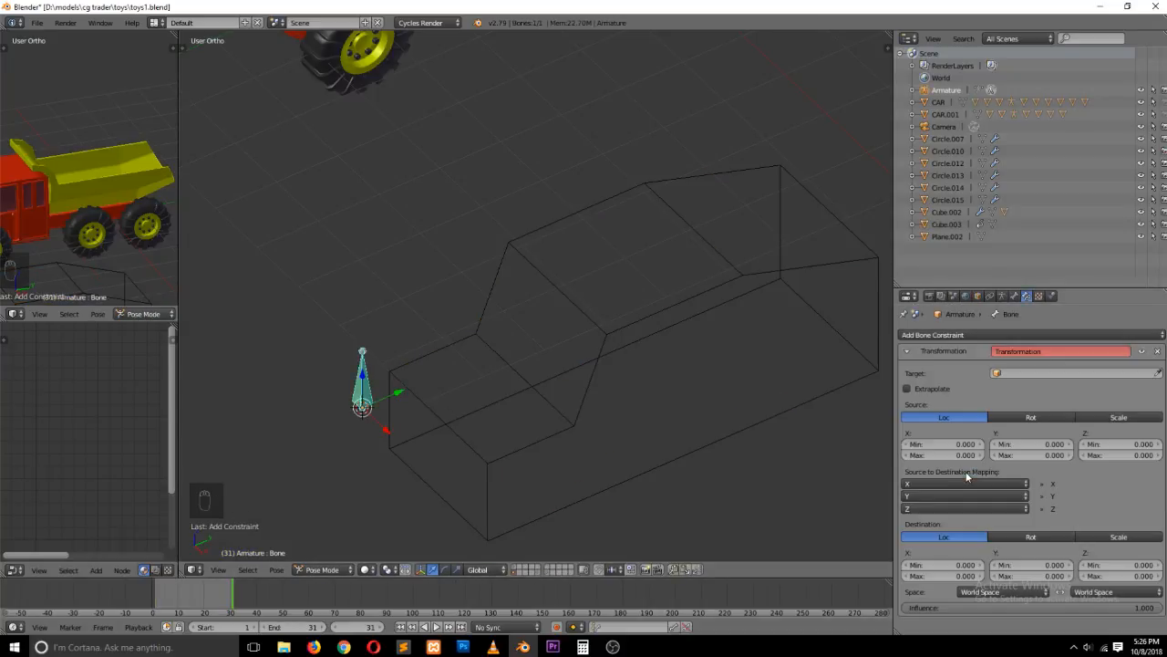
pyautogui.click(722, 277)
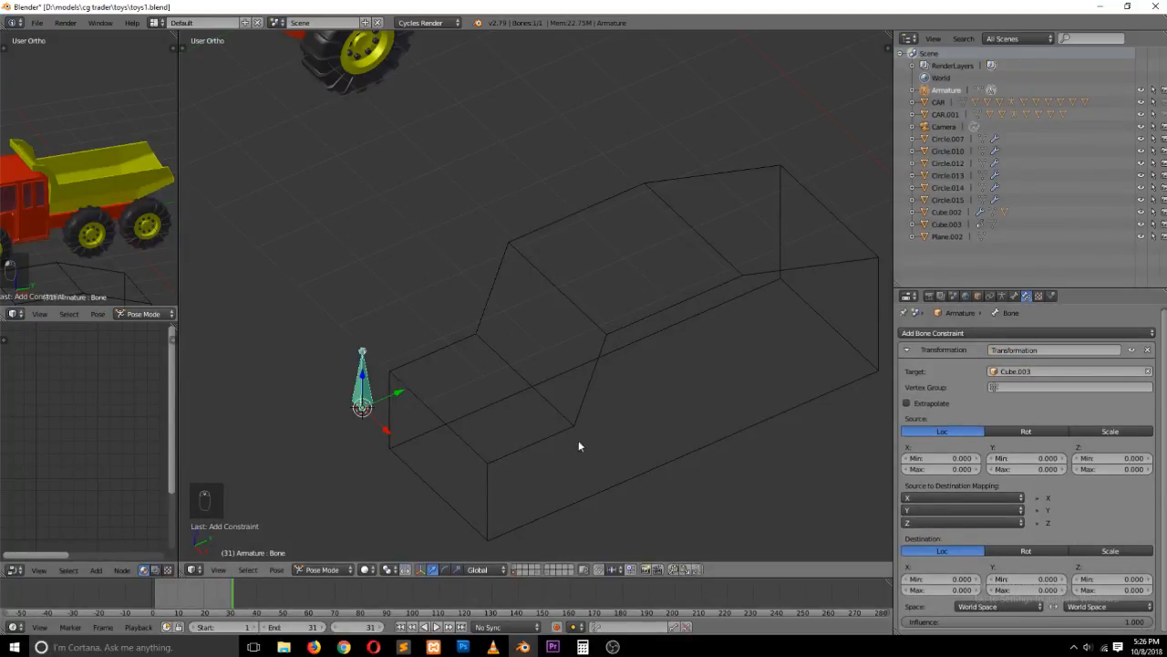
# Play the animation, enable Extrapolate on the bone's Transformation constraint and set its destination to Rot
pyautogui.rightClick(597, 356)
pyautogui.hotkey('alt', 'a')
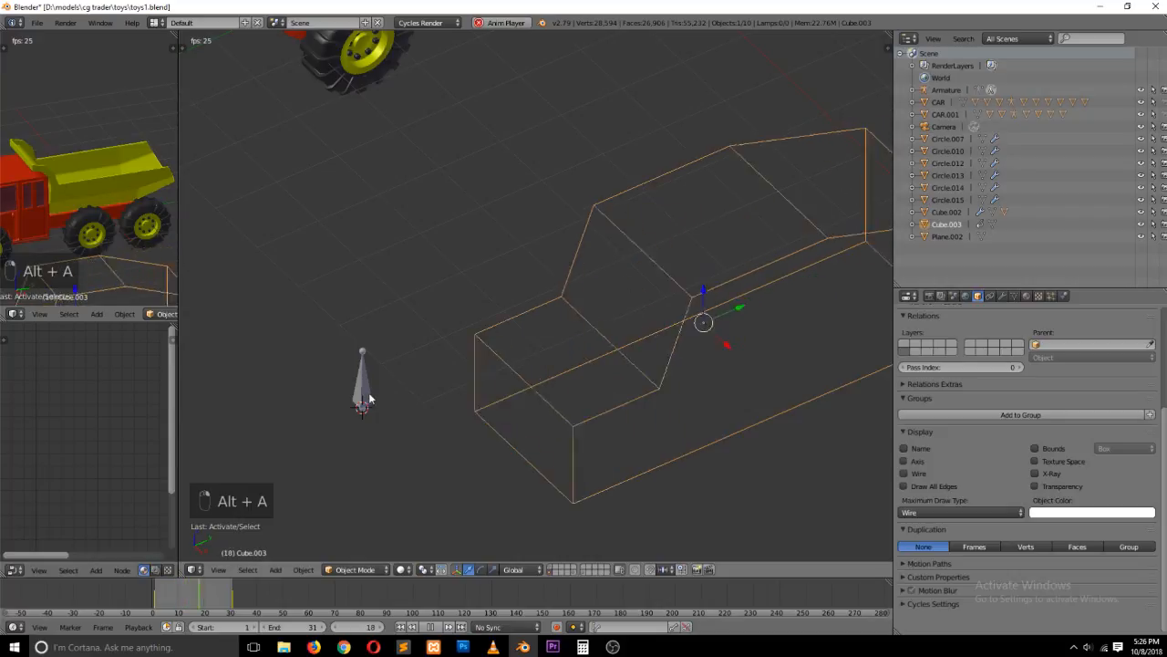
pyautogui.rightClick(362, 378)
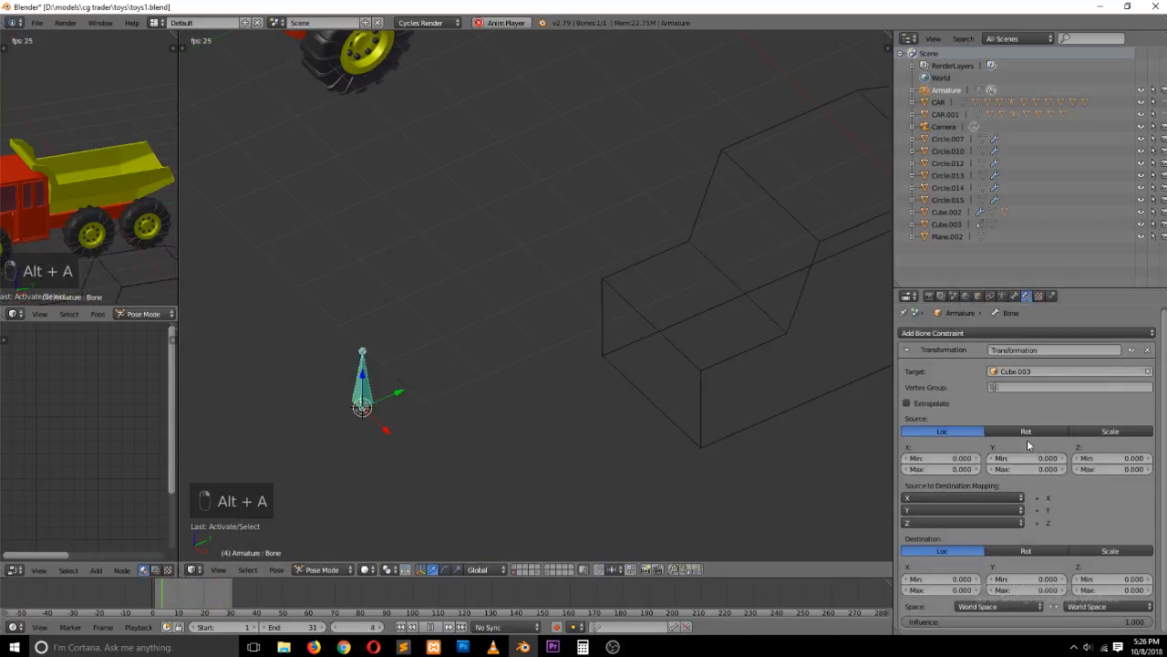
pyautogui.click(930, 404)
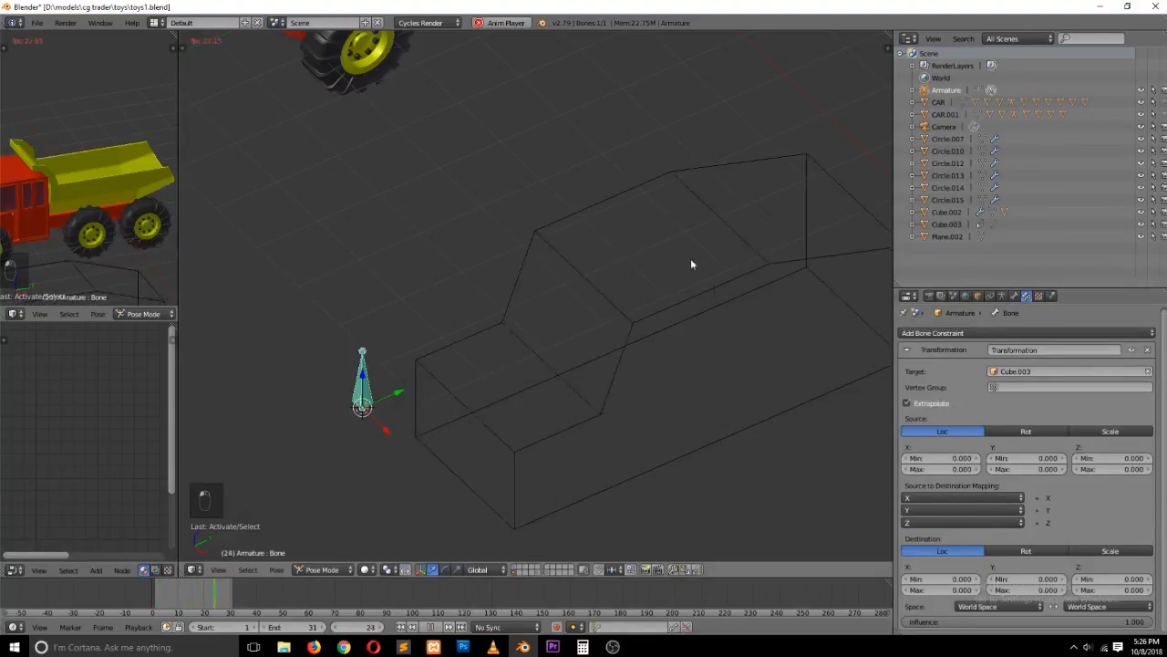
pyautogui.click(1038, 551)
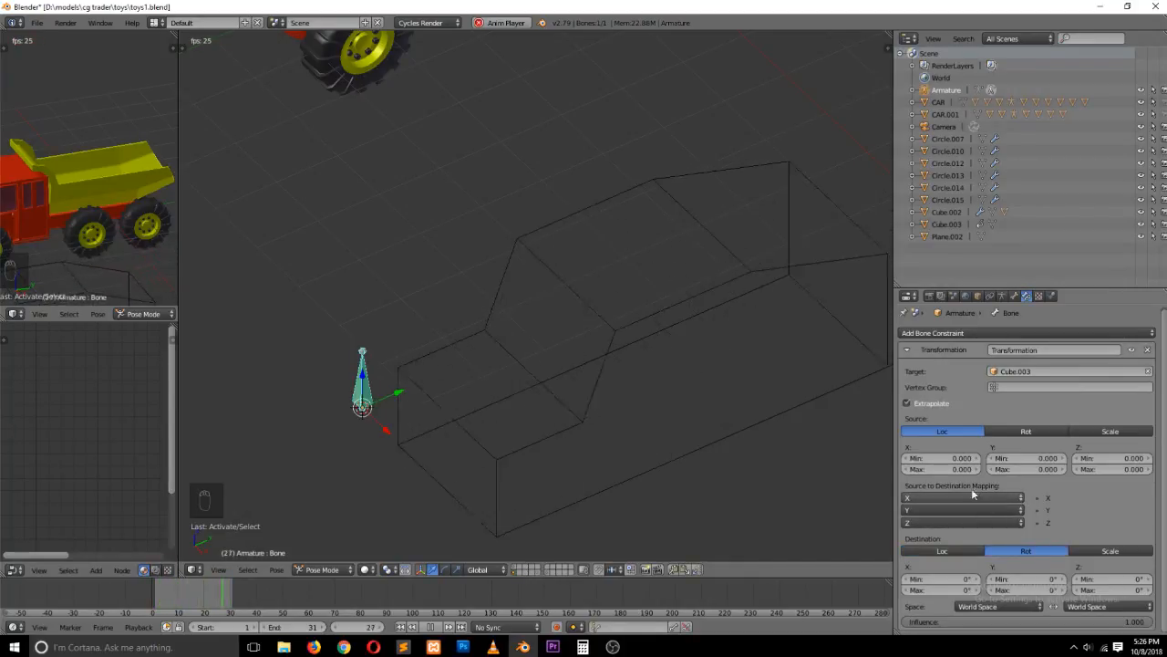
# Compare the body box's axes in Local and Global transform orientation, ending on Global
pyautogui.rightClick(602, 306)
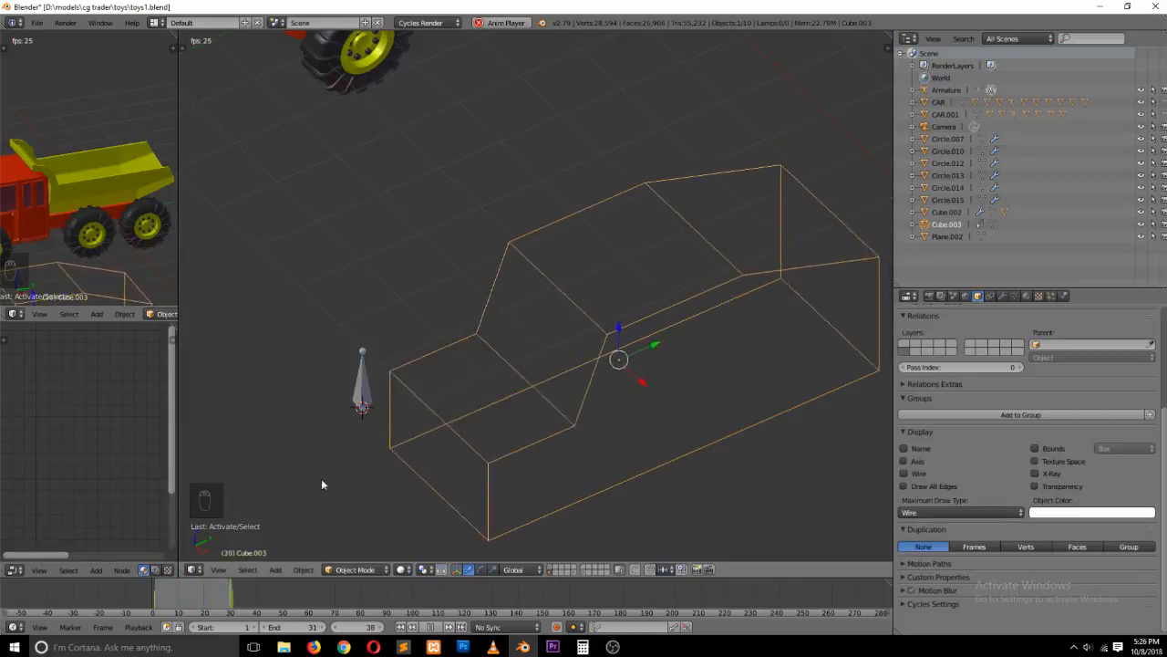
pyautogui.click(514, 569)
pyautogui.click(522, 553)
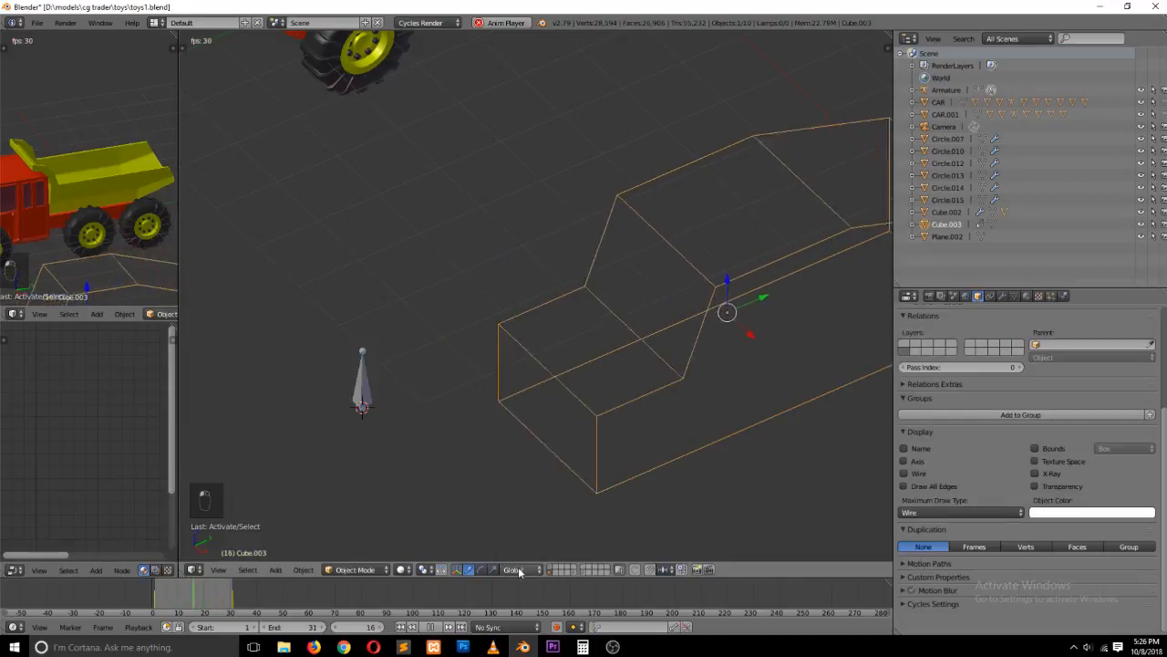
pyautogui.click(519, 570)
pyautogui.click(518, 543)
pyautogui.click(518, 569)
pyautogui.click(521, 552)
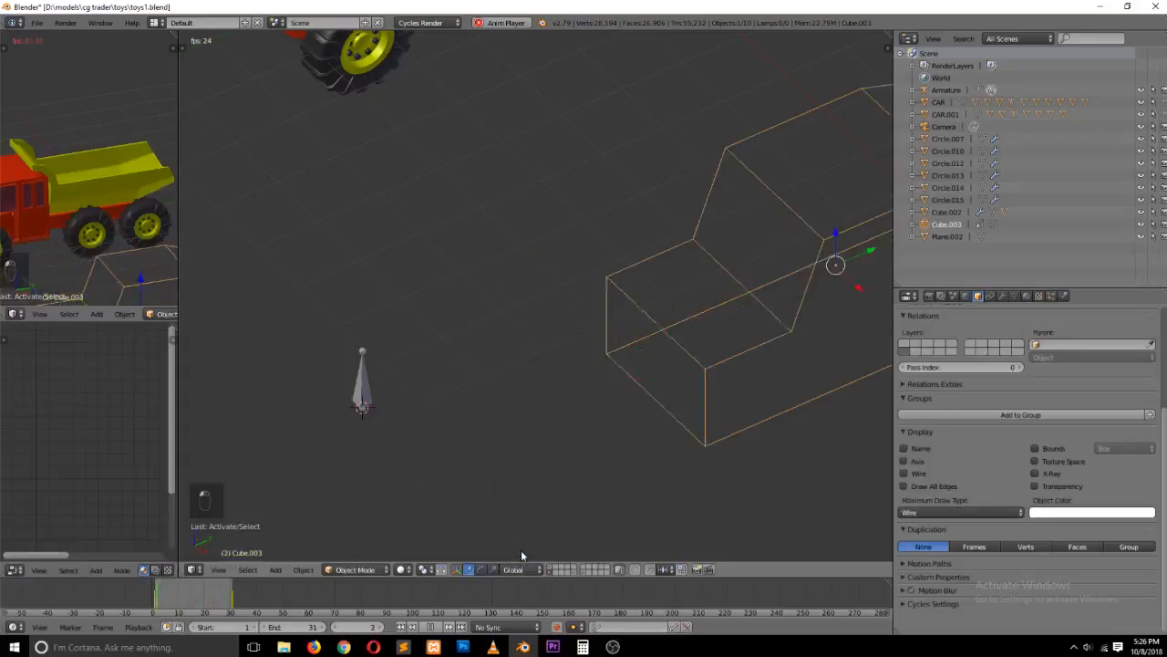
# Reselect the bone and choose World Space as the constraint's target space
pyautogui.rightClick(365, 352)
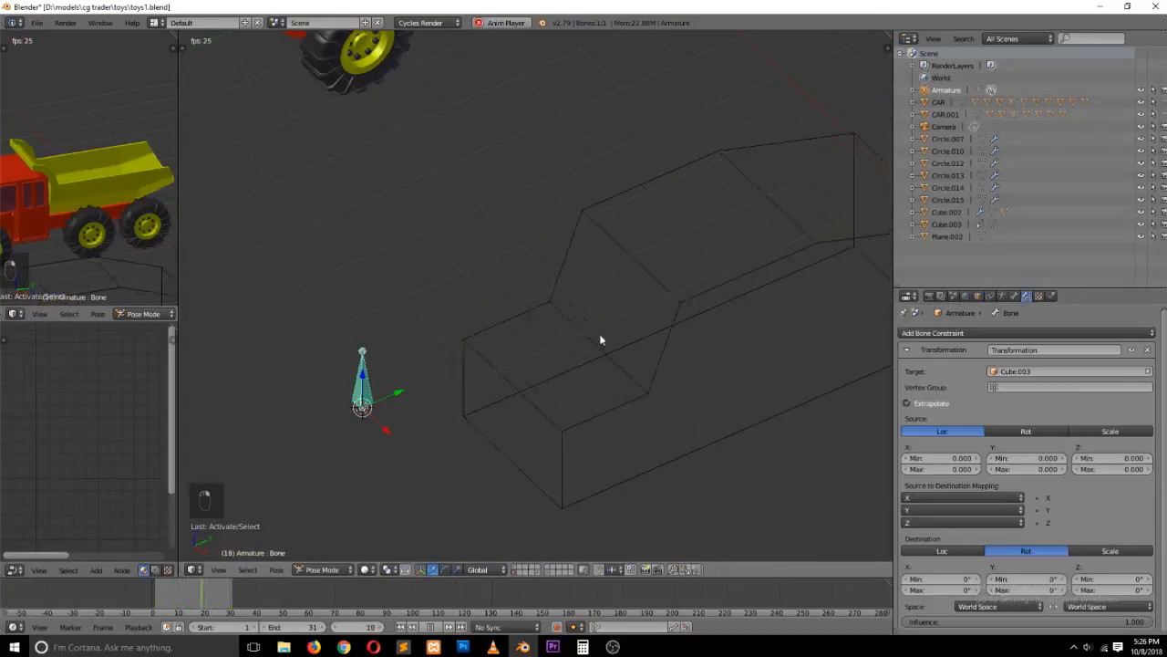
pyautogui.click(994, 607)
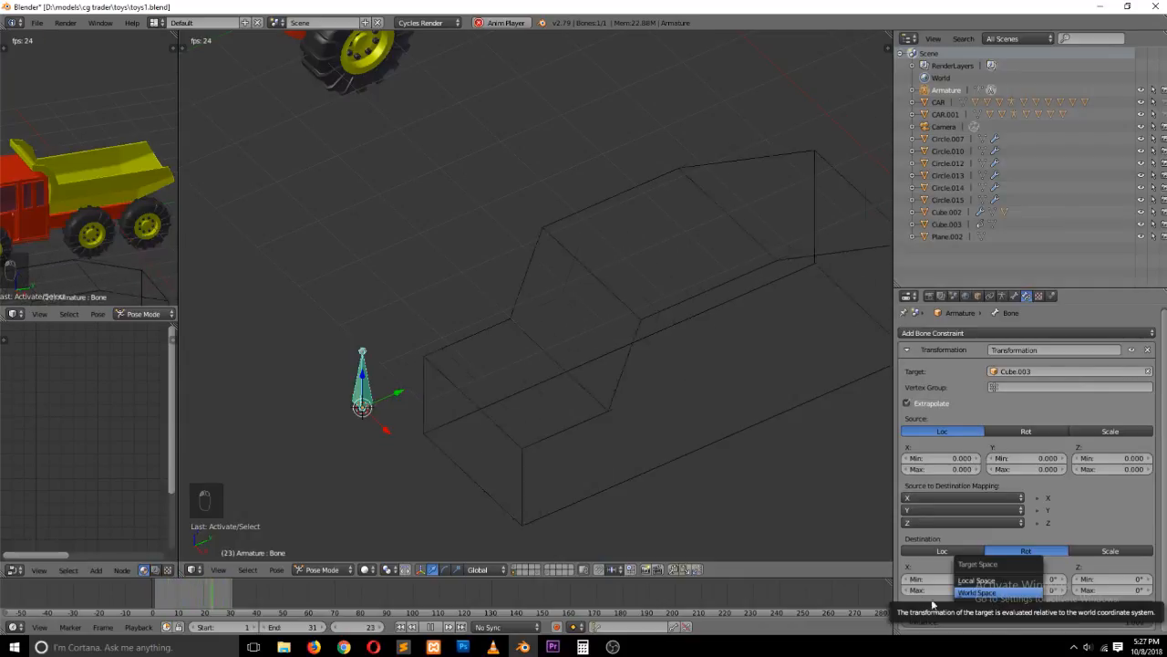
pyautogui.click(998, 593)
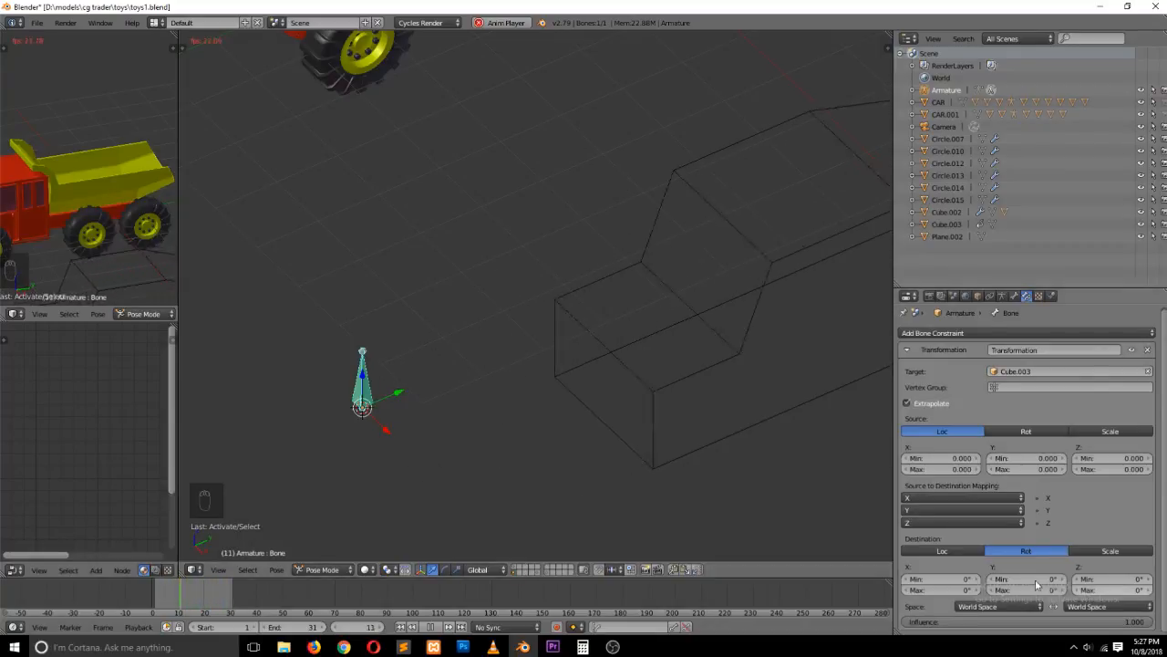
# Set the constraint's source Y location range to a minimum of 1 and a maximum of -1
pyautogui.rightClick(602, 392)
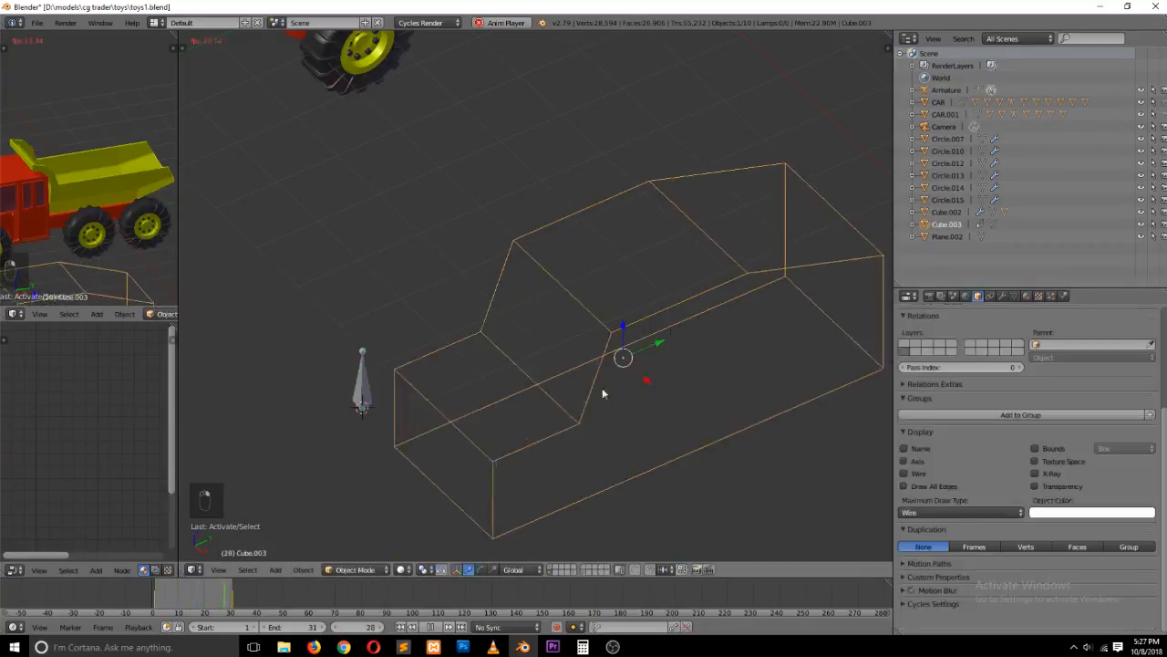
pyautogui.rightClick(363, 391)
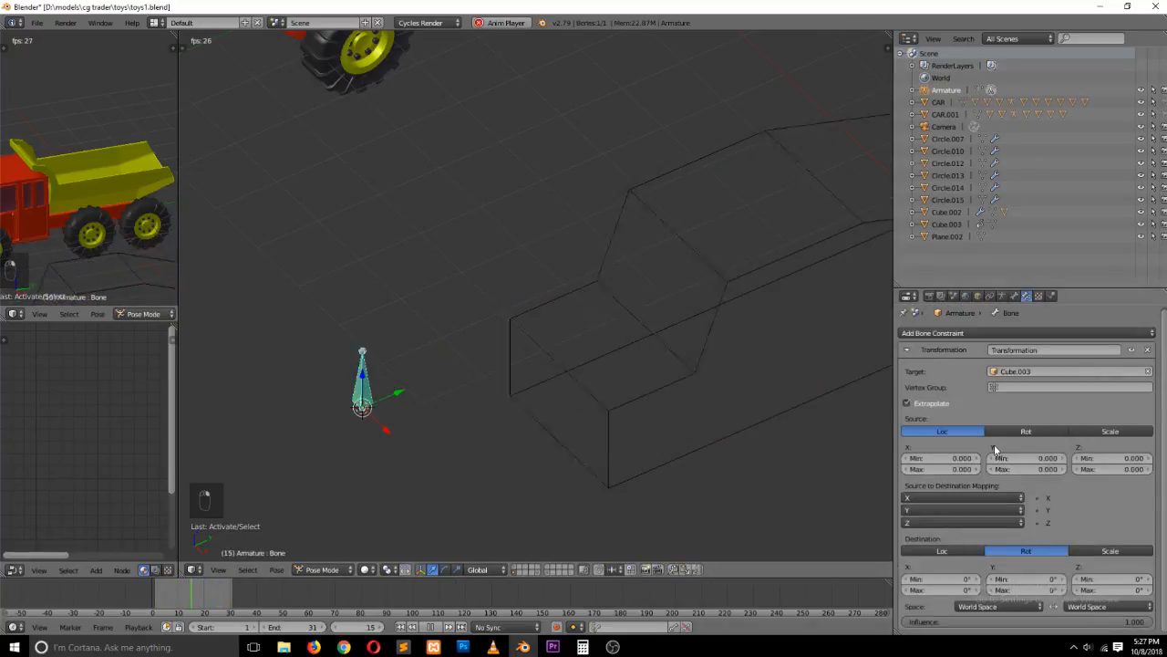
pyautogui.click(1028, 457)
pyautogui.write('1')
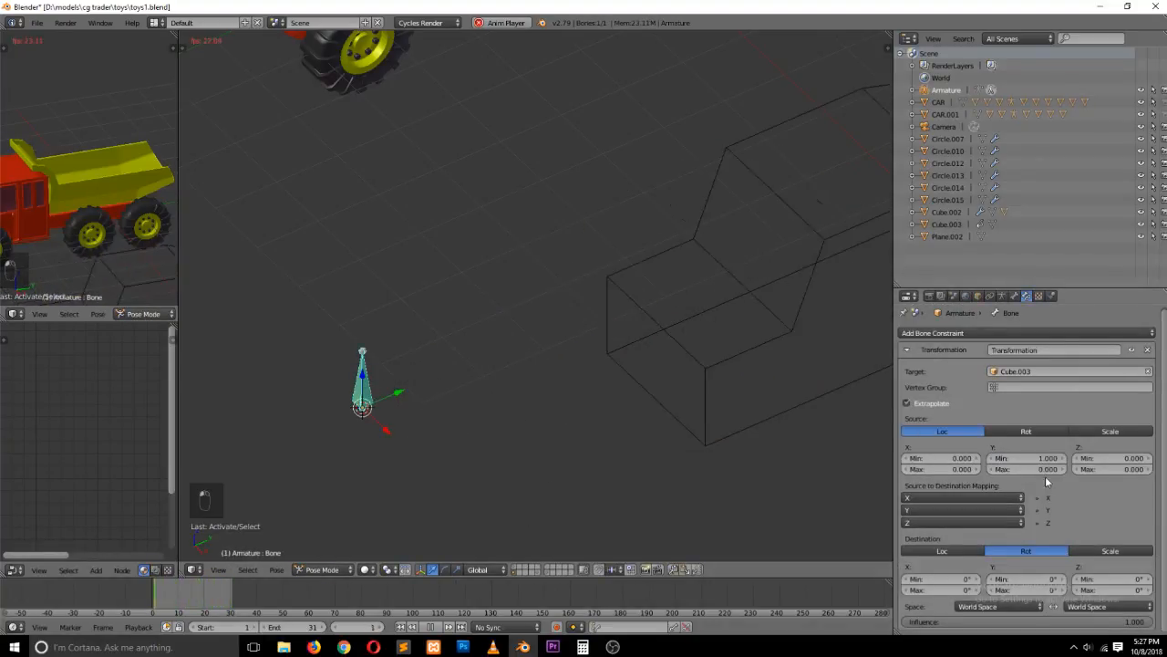
pyautogui.press('Tab')
pyautogui.write('-1')
pyautogui.press('Return')
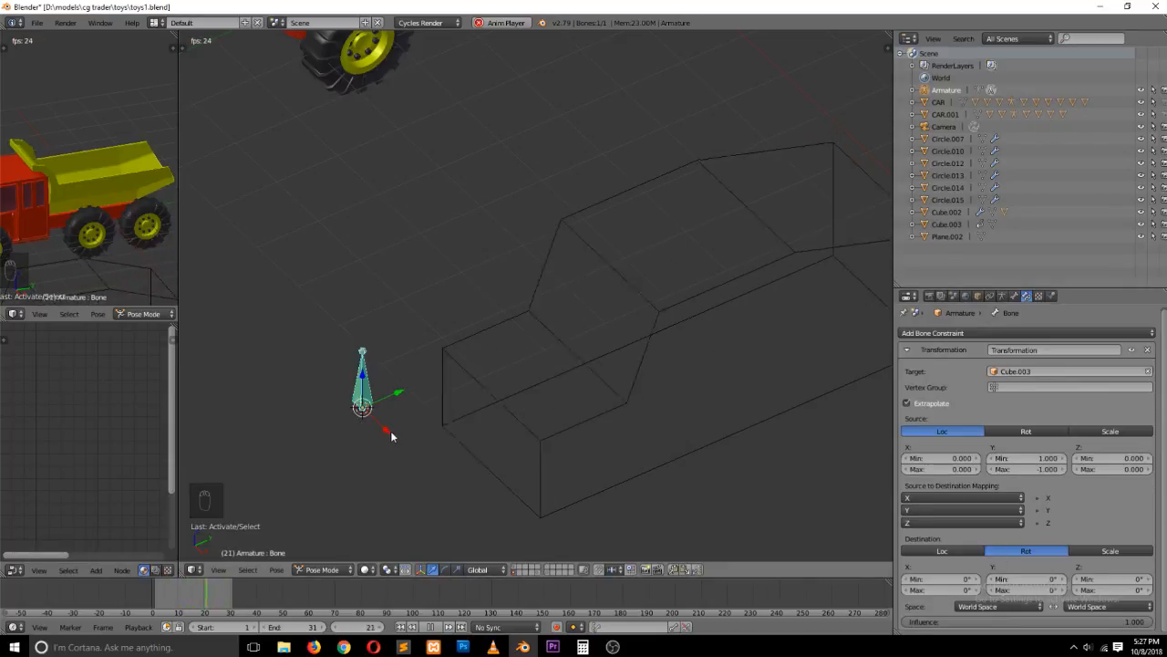
# Compare the bone's axes in Local and Global transform orientation, ending on Global
pyautogui.click(495, 570)
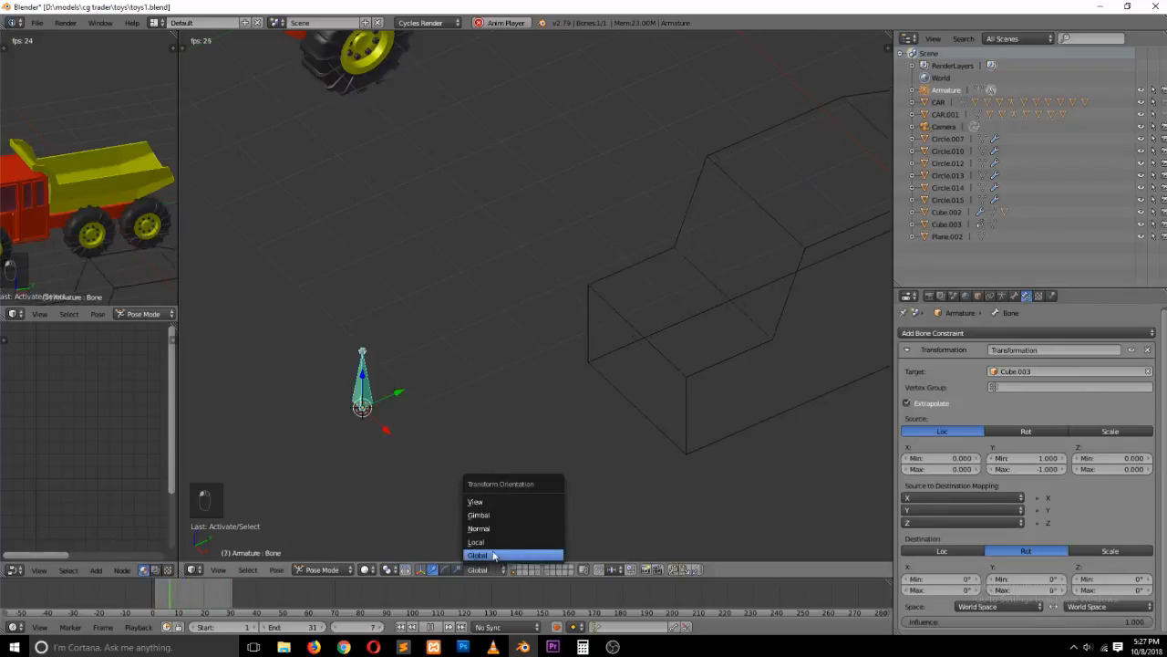
pyautogui.click(493, 539)
pyautogui.click(495, 570)
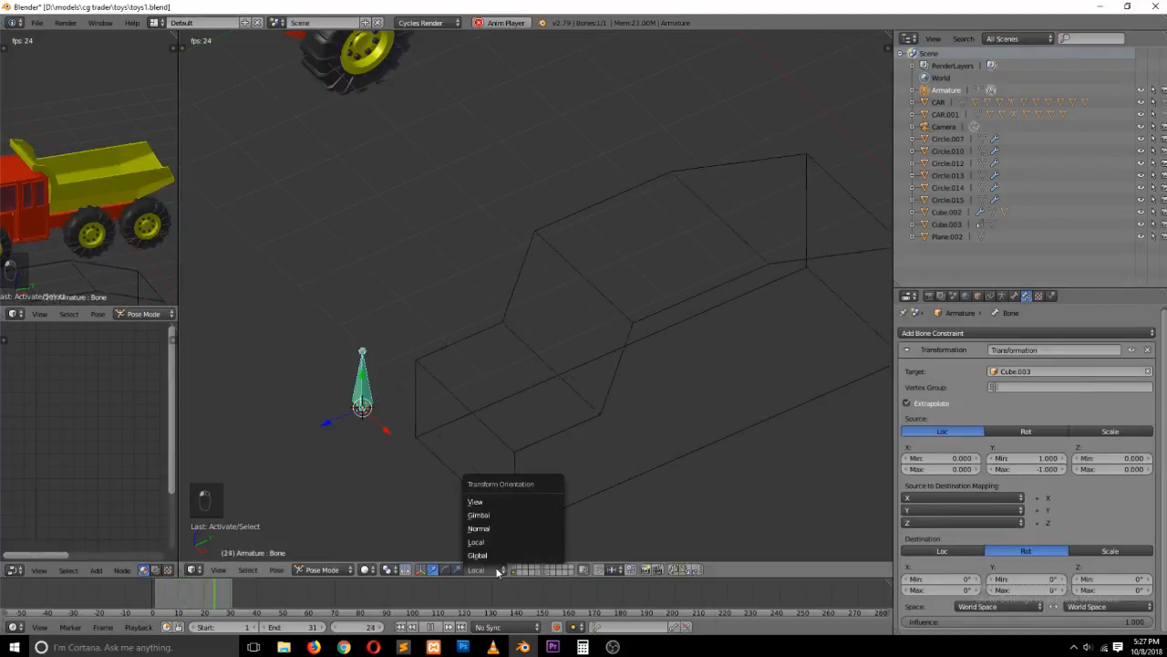
pyautogui.click(491, 550)
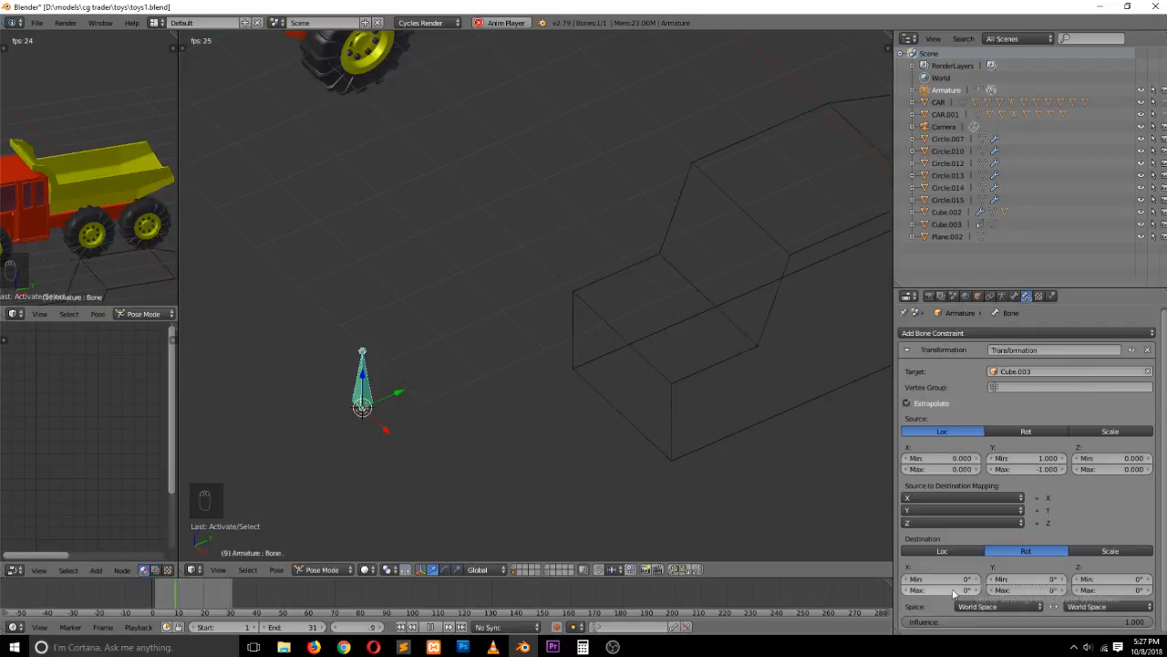
# Set the constraint's destination X rotation to a minimum of 360° and a maximum of -360°
pyautogui.press('Return')
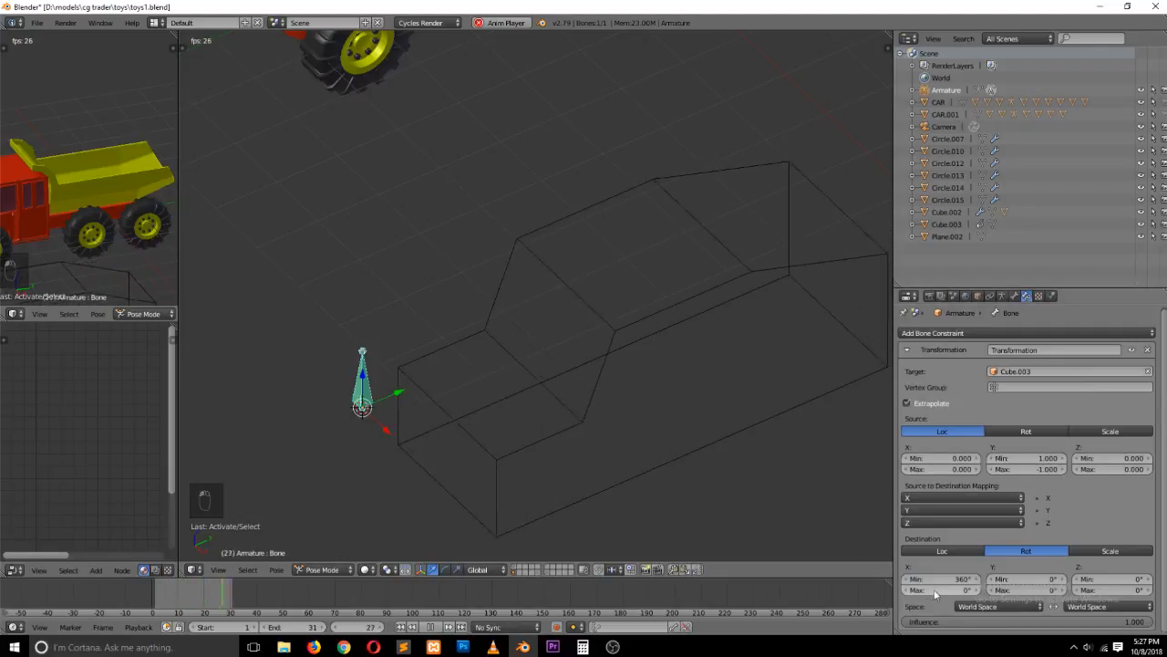
pyautogui.click(964, 593)
pyautogui.write('-360')
pyautogui.press('Return')
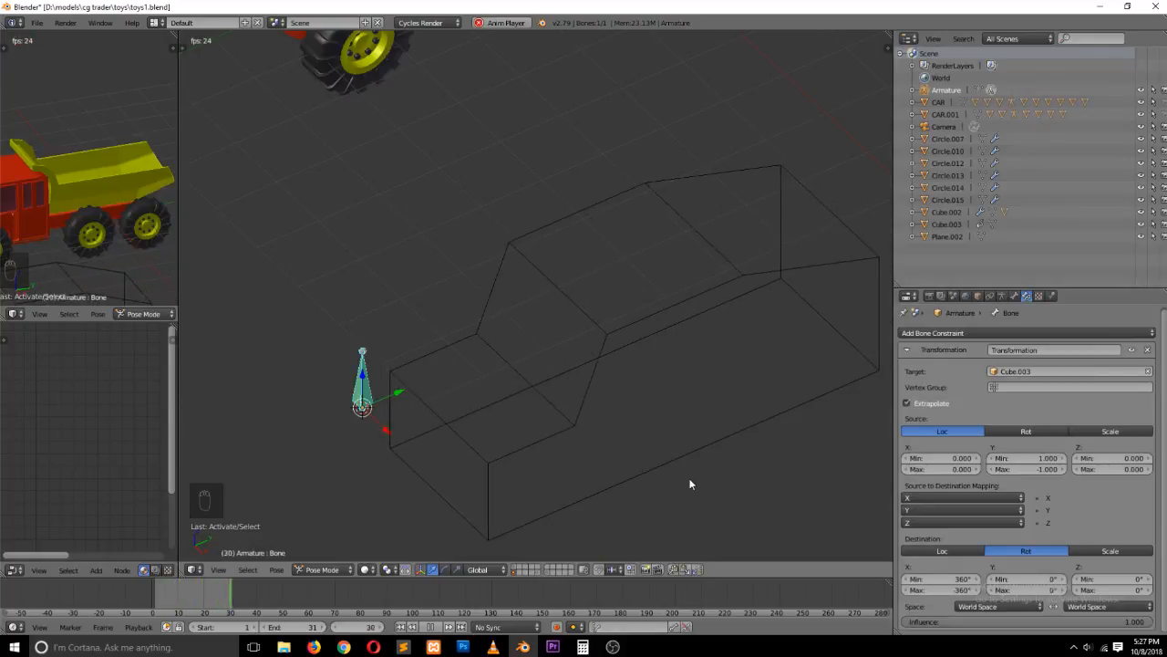
# Set the constraint's destination Y rotation to a minimum of 360° and a maximum of -360°
pyautogui.press('Return')
pyautogui.click(1034, 587)
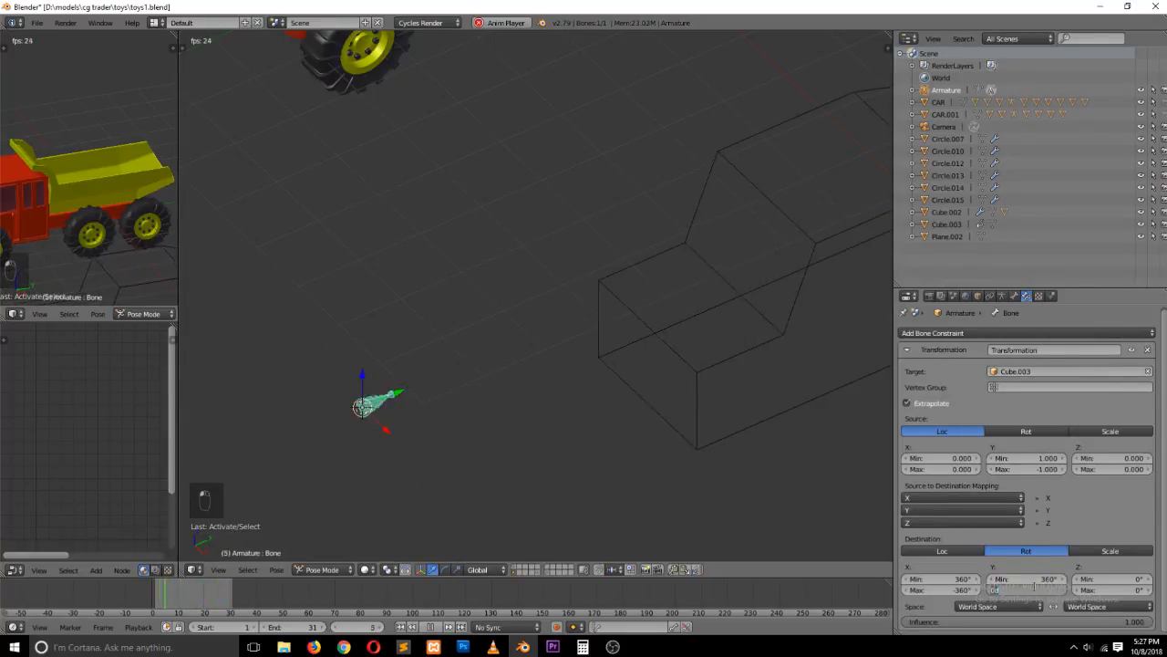
pyautogui.write('-360')
pyautogui.press('Return')
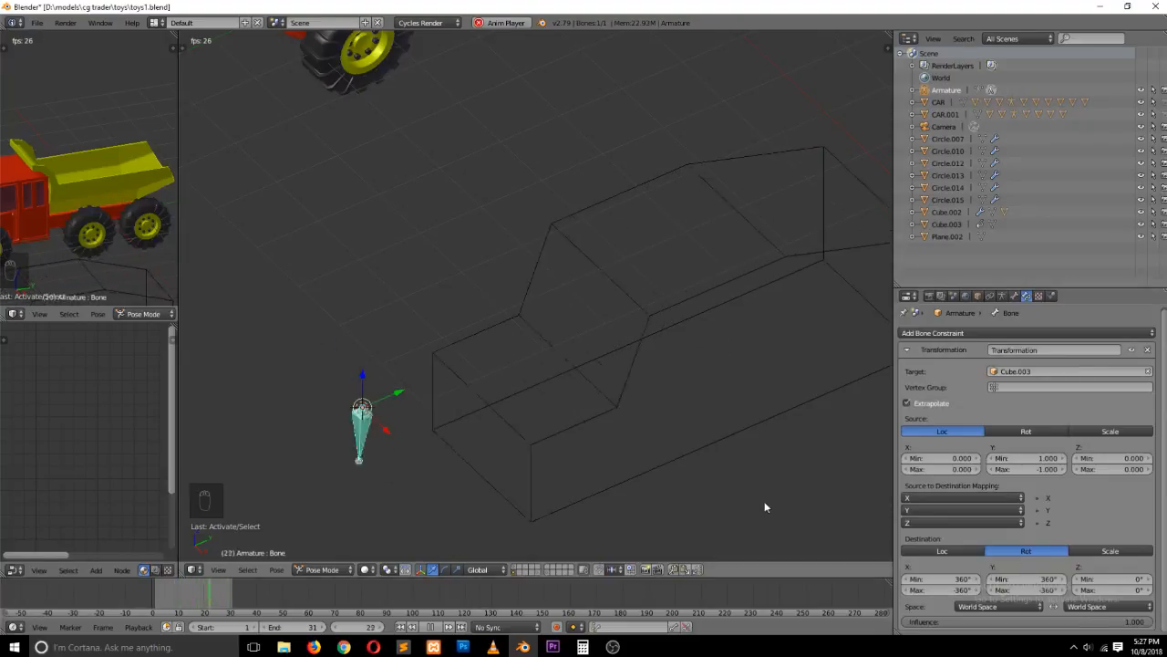
# Reset the constraint's destination X rotation minimum and maximum to 0°
pyautogui.click(949, 579)
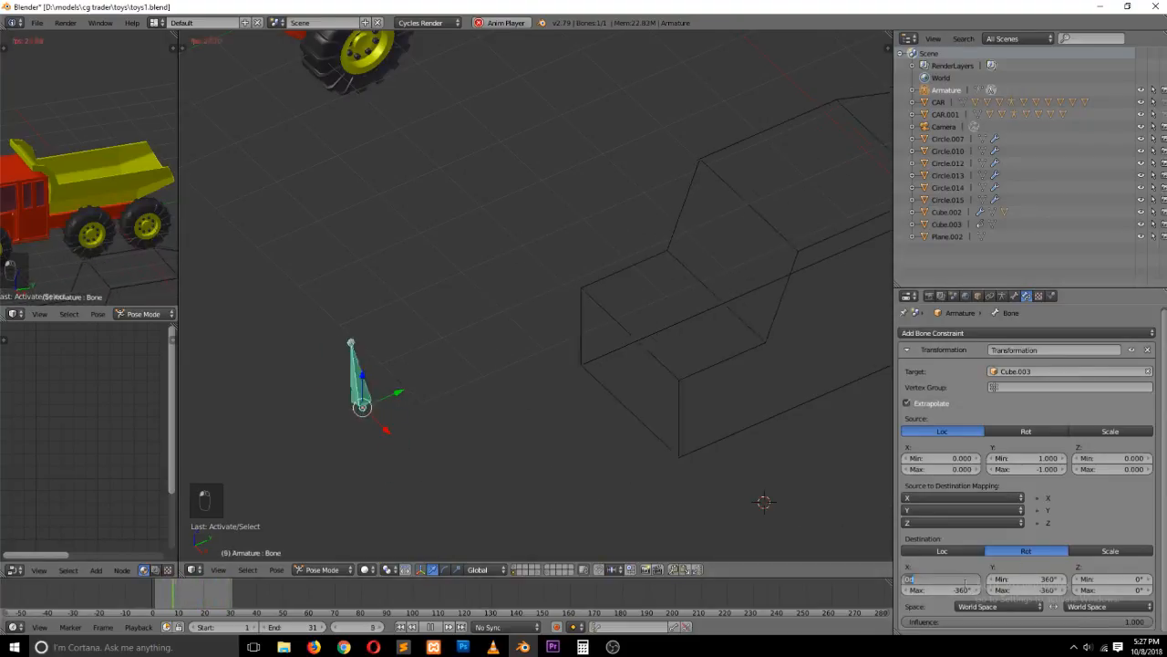
pyautogui.press('Return')
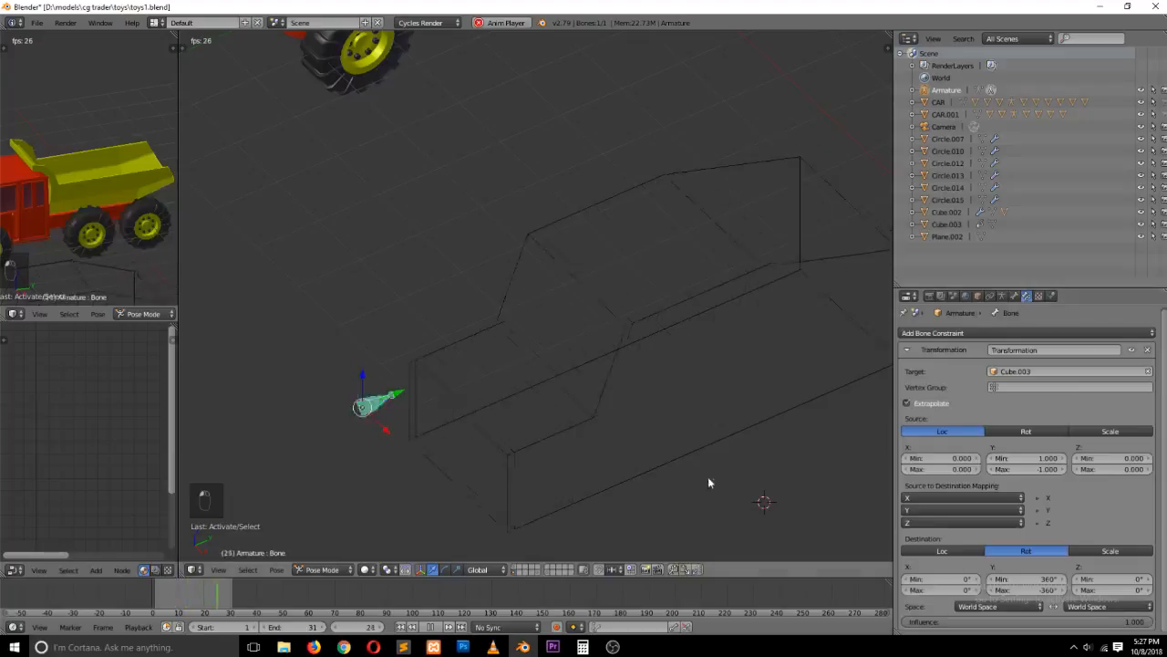
pyautogui.press('KP_7')
pyautogui.scroll(-2, 702, 473)
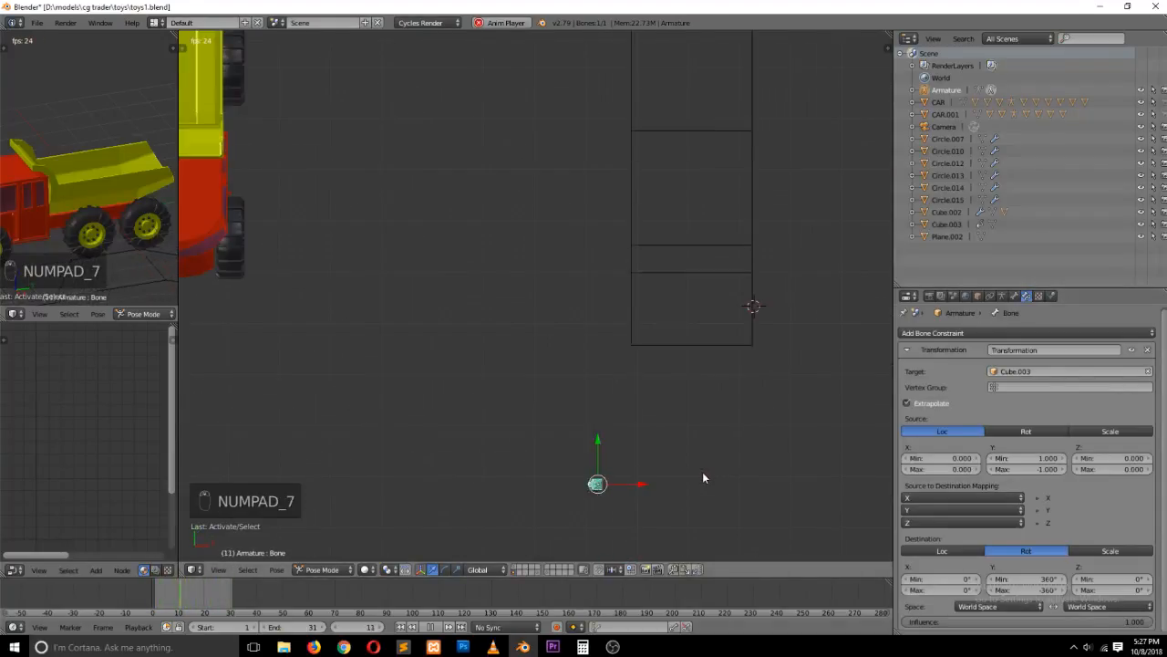
# Try a destination X rotation minimum of 90° and an altered Z minimum, then return both to 0°
pyautogui.moveTo(955, 579); pyautogui.dragTo(972, 579)
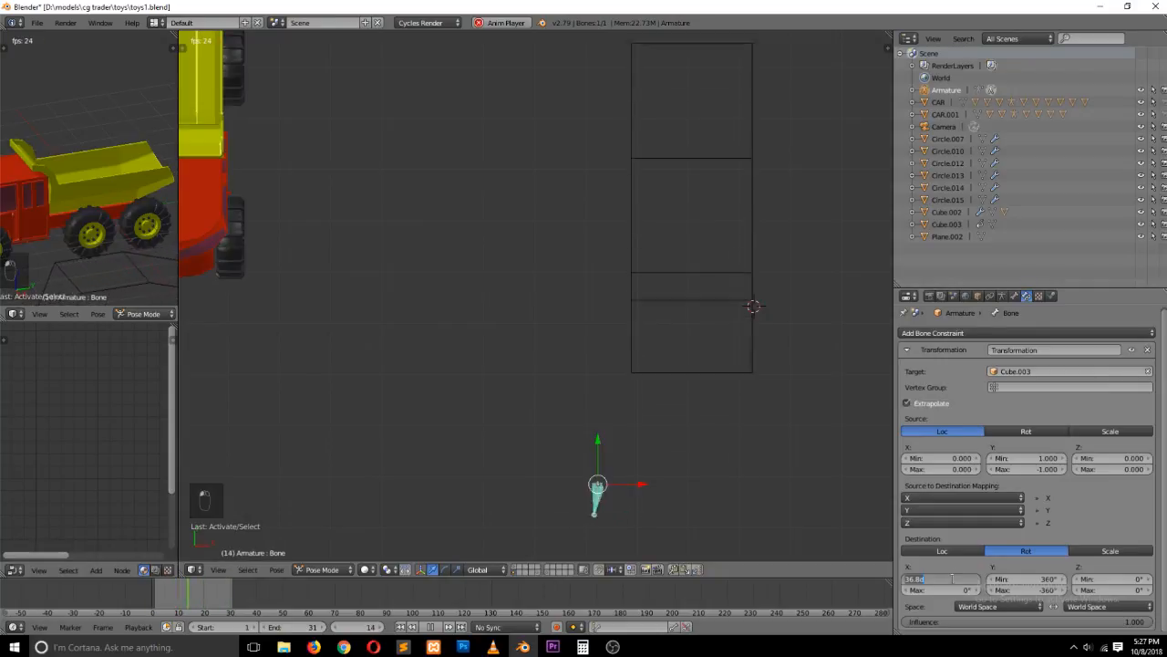
pyautogui.press('Return')
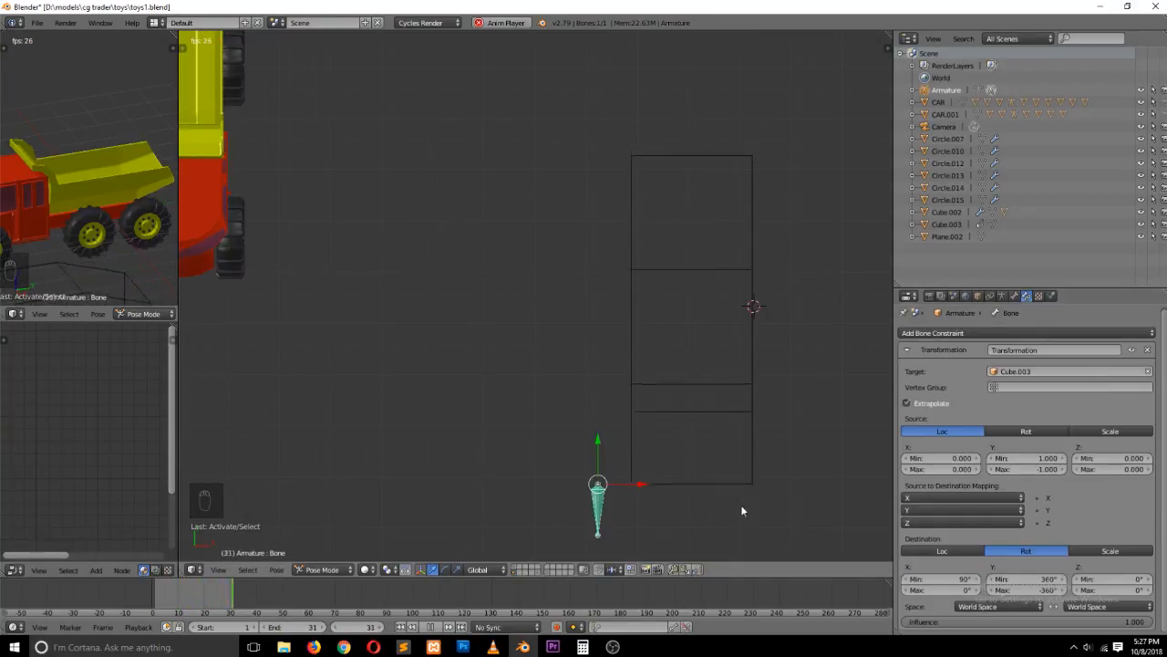
pyautogui.moveTo(1109, 579)
pyautogui.mouseDown()
pyautogui.moveTo(1131, 579)
pyautogui.moveTo(1117, 579)
pyautogui.mouseUp()
pyautogui.click(1110, 579)
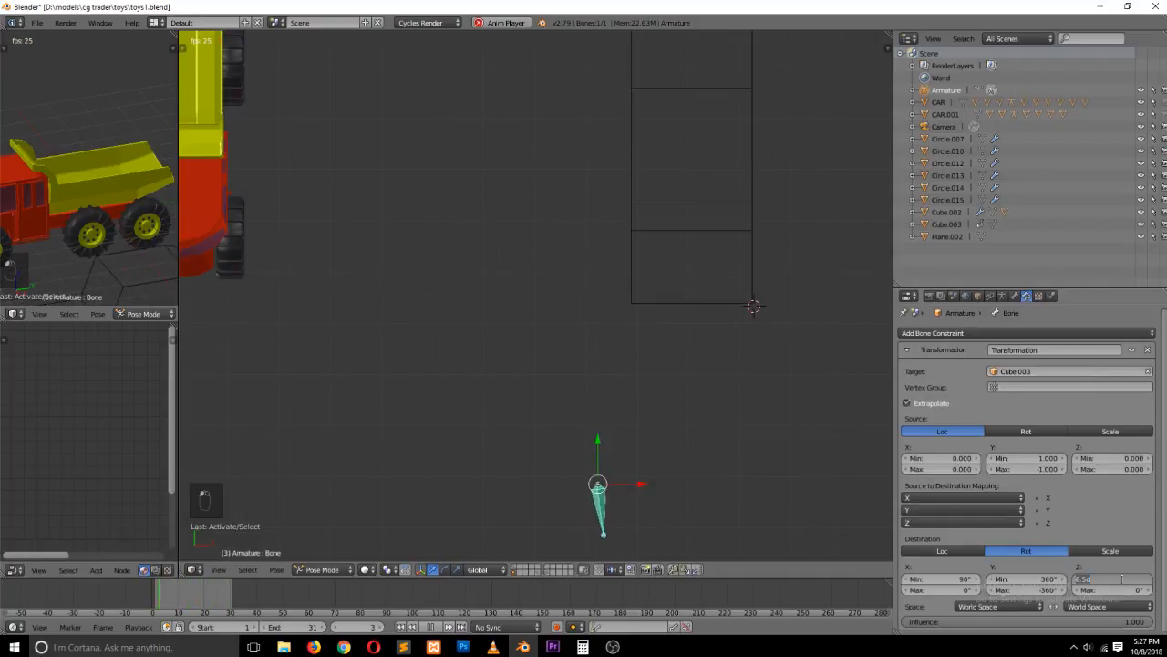
pyautogui.write('0')
pyautogui.press('Return')
pyautogui.click(941, 579)
pyautogui.write('0')
pyautogui.press('Return')
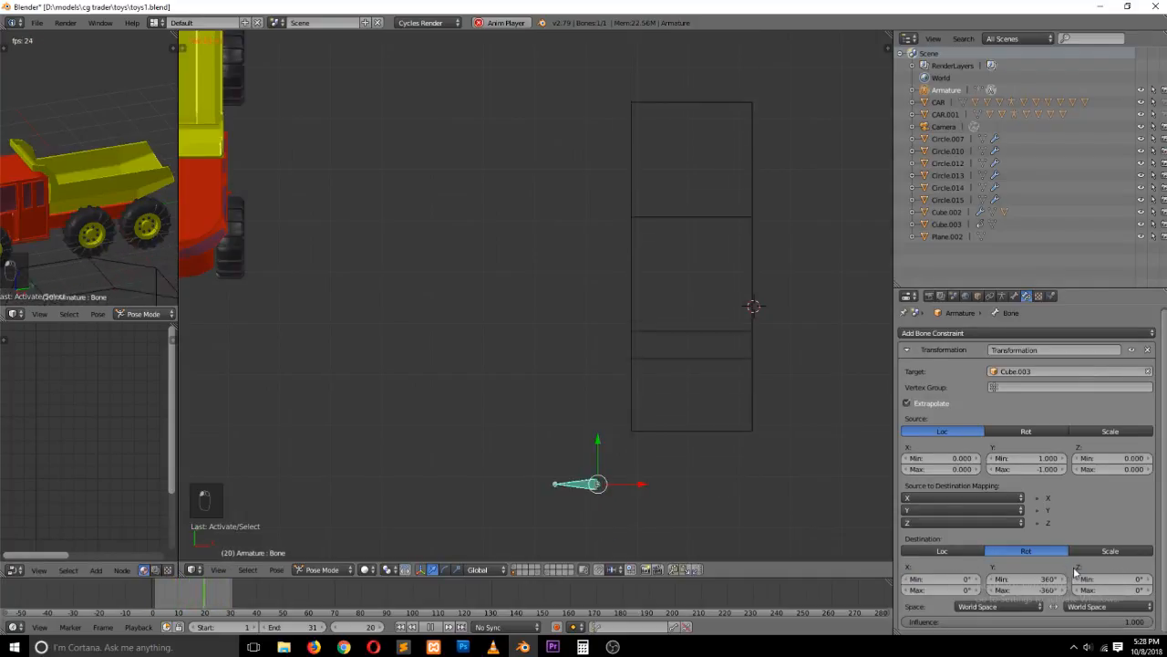
# Set the constraint's destination Z rotation minimum to 90°
pyautogui.moveTo(1109, 579); pyautogui.dragTo(1136, 579)
pyautogui.click(1125, 578)
pyautogui.write('90')
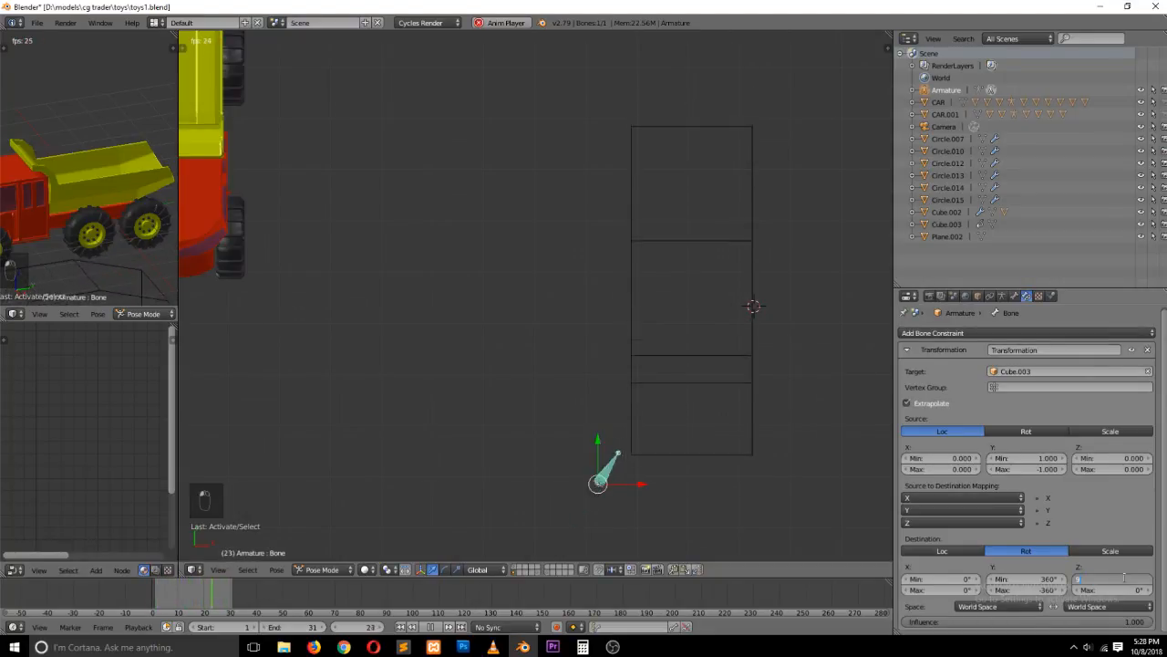
pyautogui.press('Return')
# Examine the bone's rotation during playback, stop the animation, and inspect the bone's orientation from the side
pyautogui.press('`')
pyautogui.press('`')
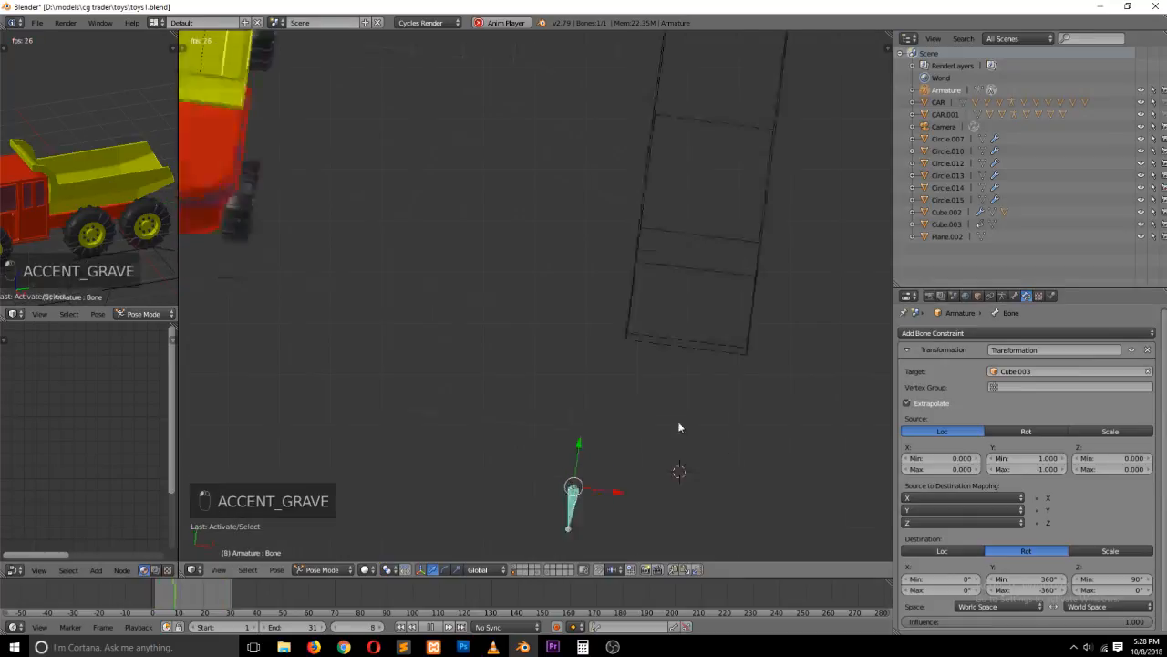
pyautogui.press('KP_7')
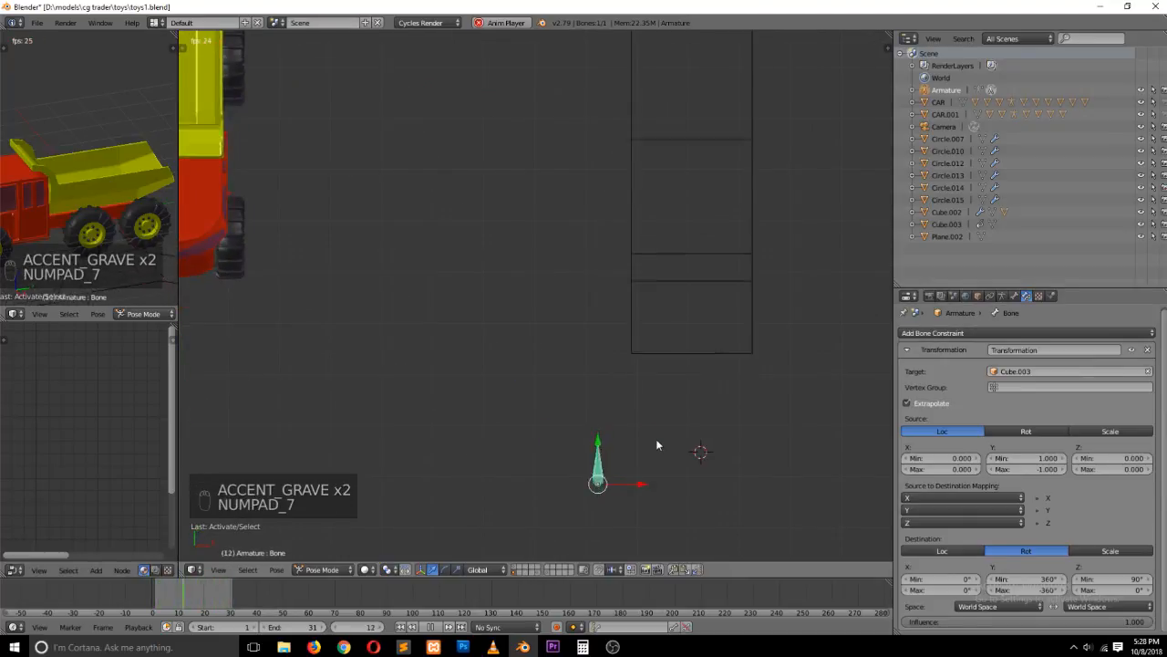
pyautogui.press('Escape')
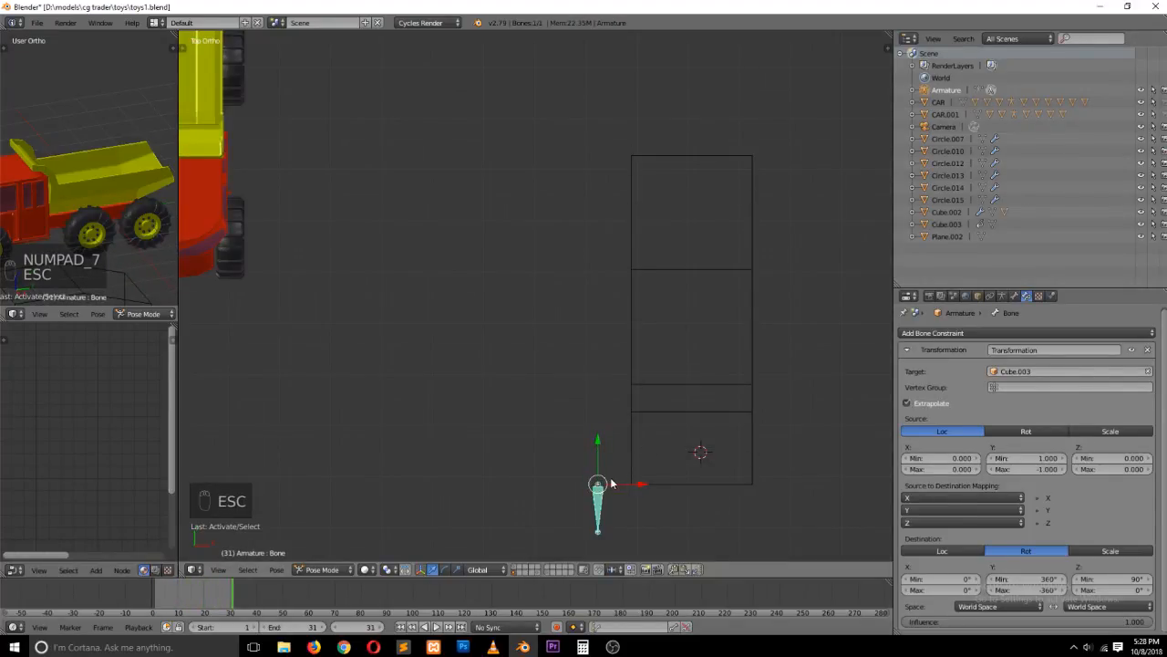
pyautogui.press('KP_3')
pyautogui.scroll(2, 460, 301)
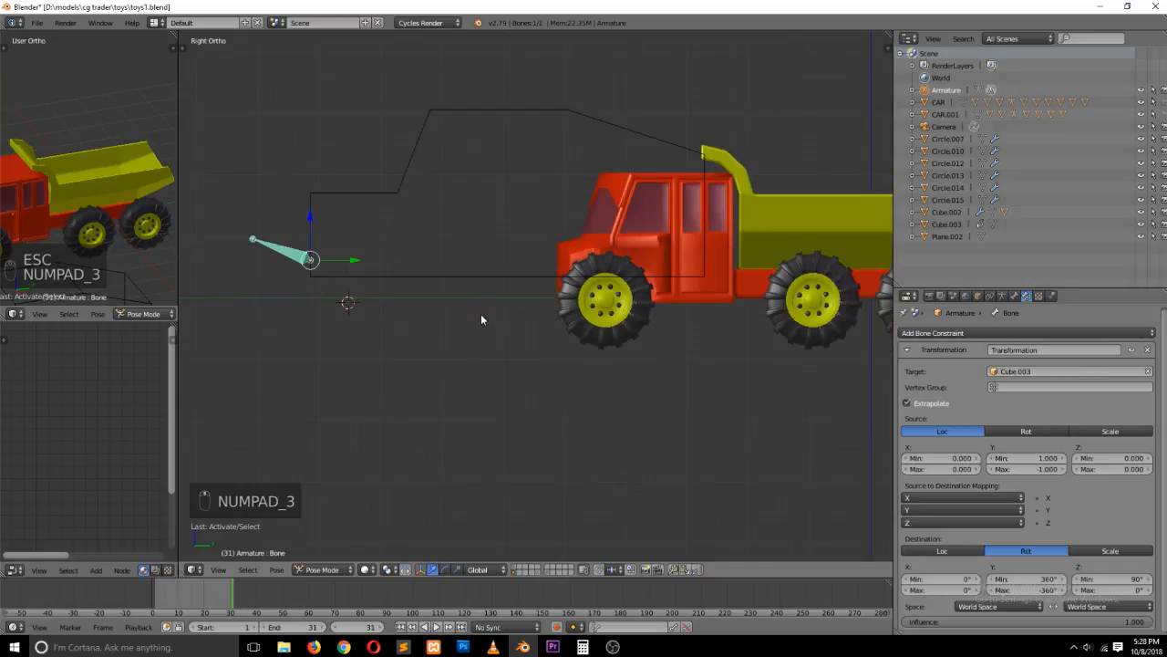
pyautogui.press('Tab')
pyautogui.press('Tab')
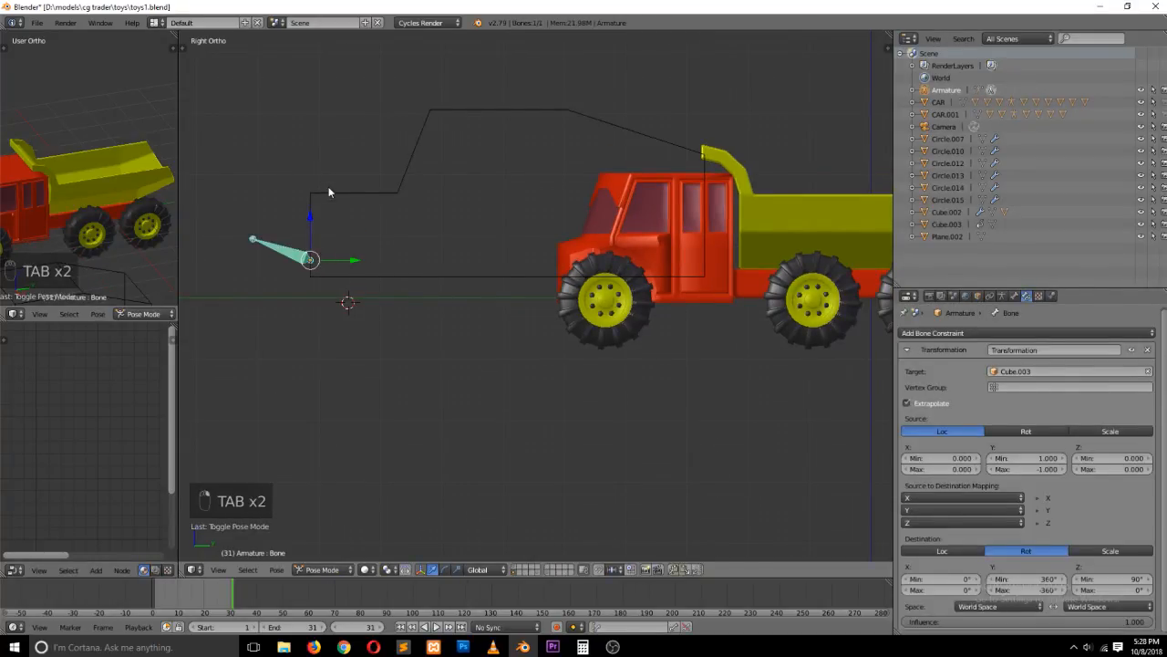
# Parent the armature to the Cube.003 body box with the Object option
pyautogui.rightClick(329, 192)
pyautogui.rightClick(285, 256)
pyautogui.press('`')
pyautogui.moveTo(334, 195); pyautogui.dragTo(430, 278, button='middle')
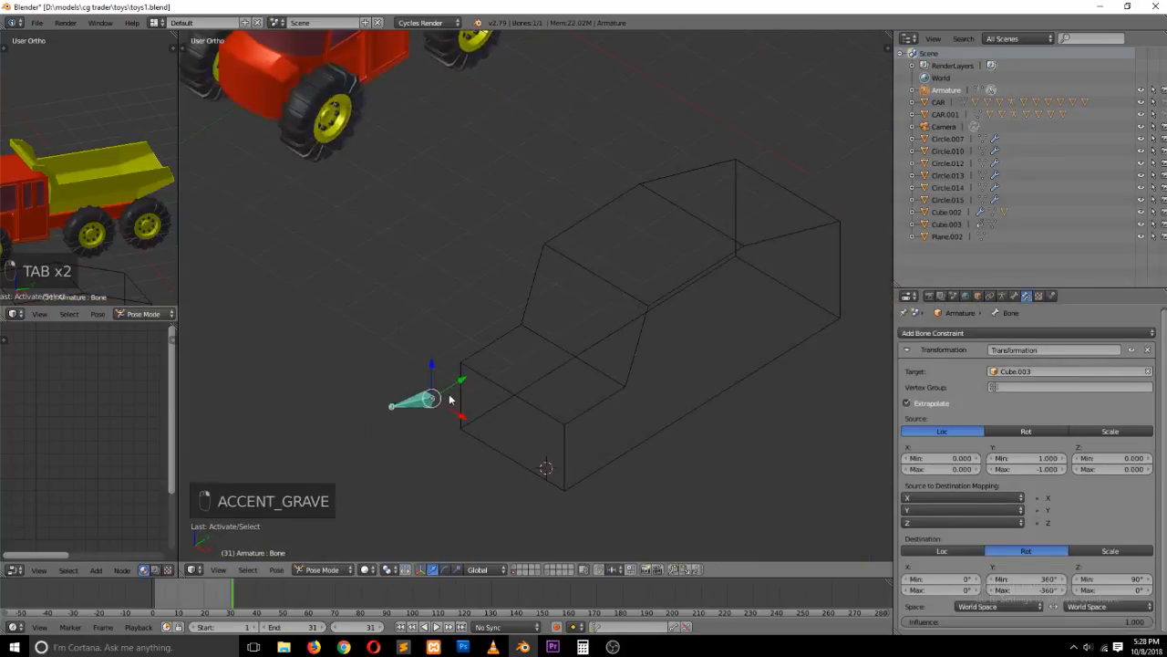
pyautogui.rightClick(507, 334)
pyautogui.hotkey('ctrl', 'p')
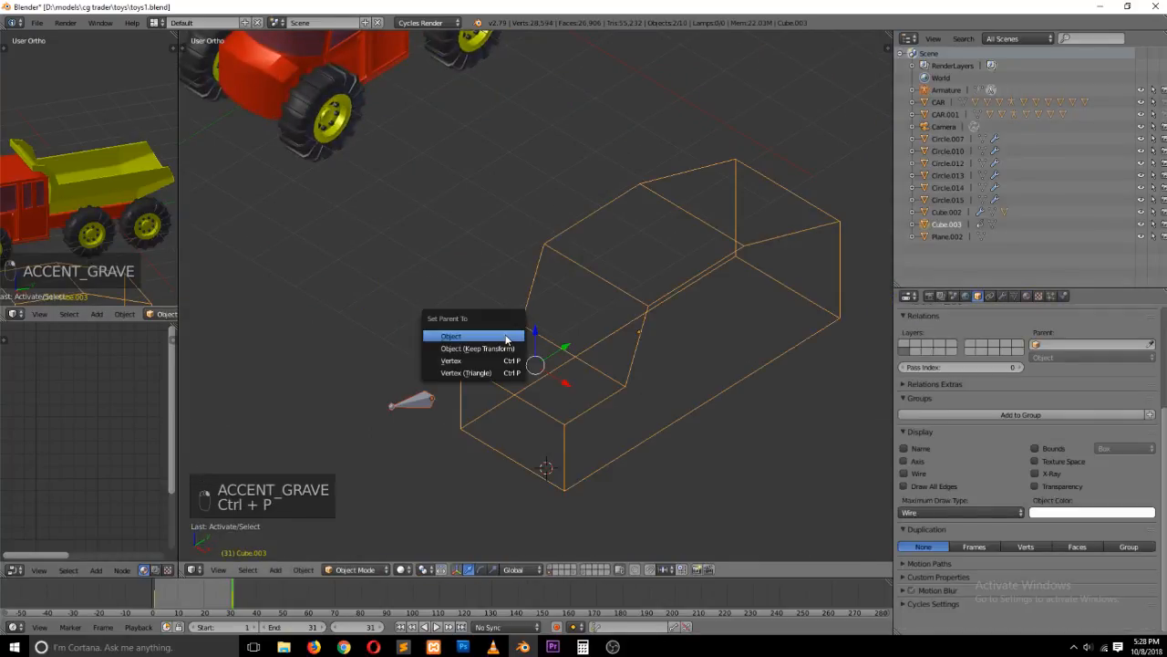
pyautogui.click(505, 334)
# Move the Cube.003 body box, together with its parented armature, over the truck in the top view
pyautogui.rightClick(434, 402)
pyautogui.rightClick(623, 308)
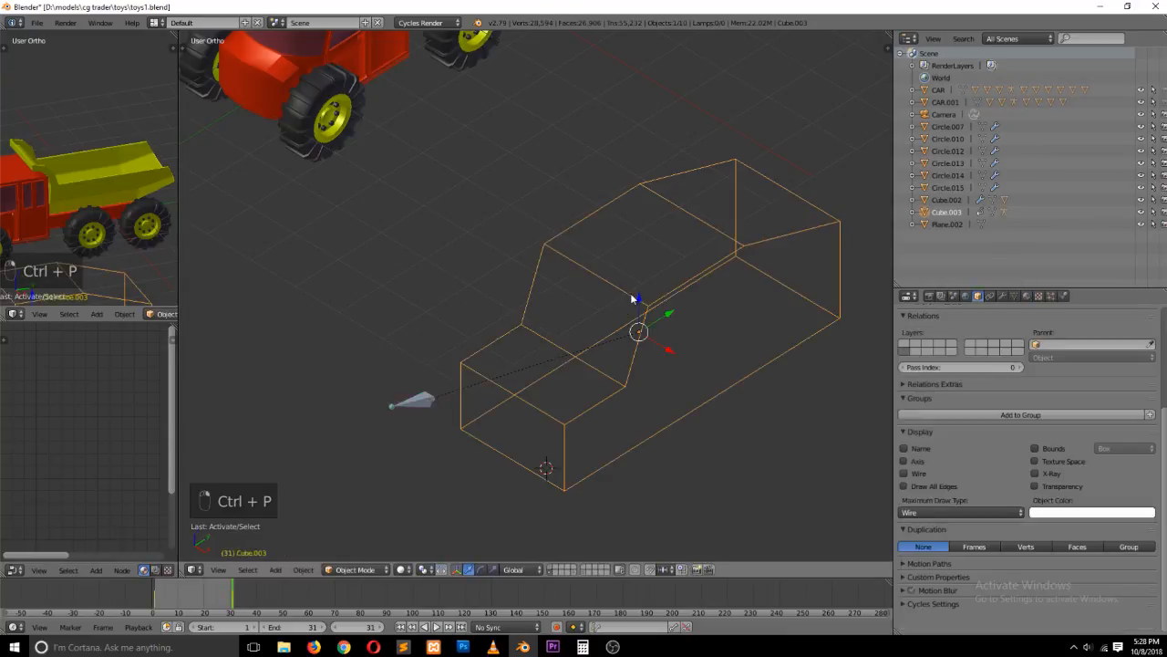
pyautogui.press('KP_7')
pyautogui.scroll(-5, 627, 308)
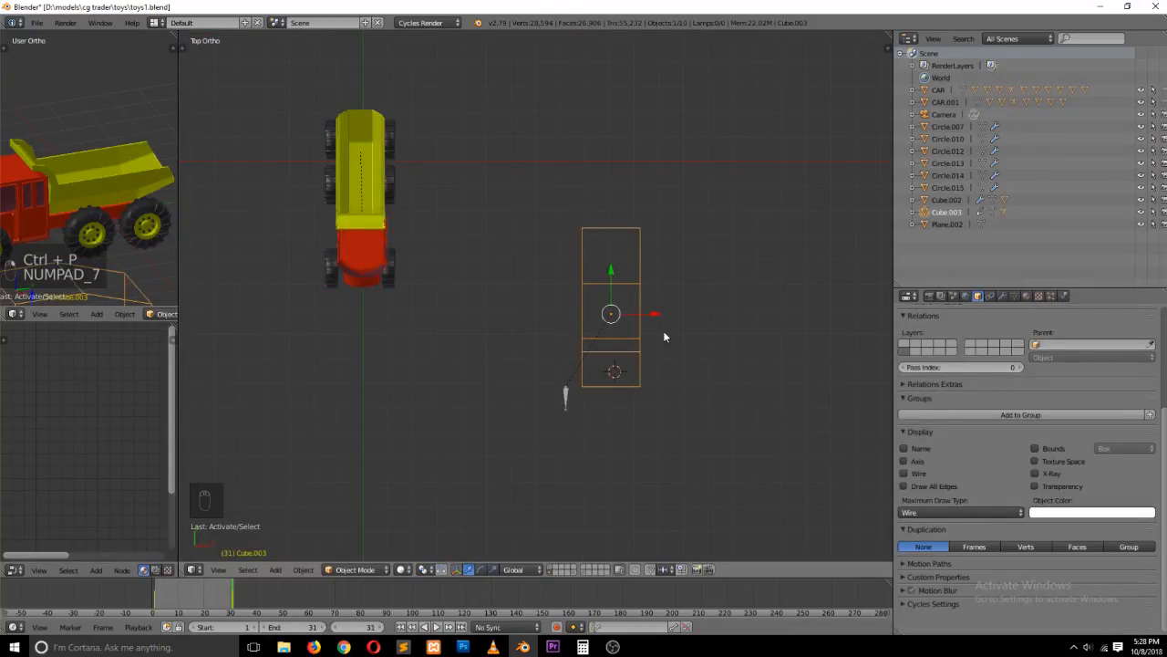
pyautogui.press('h')
pyautogui.hotkey('ctrl', 'z')
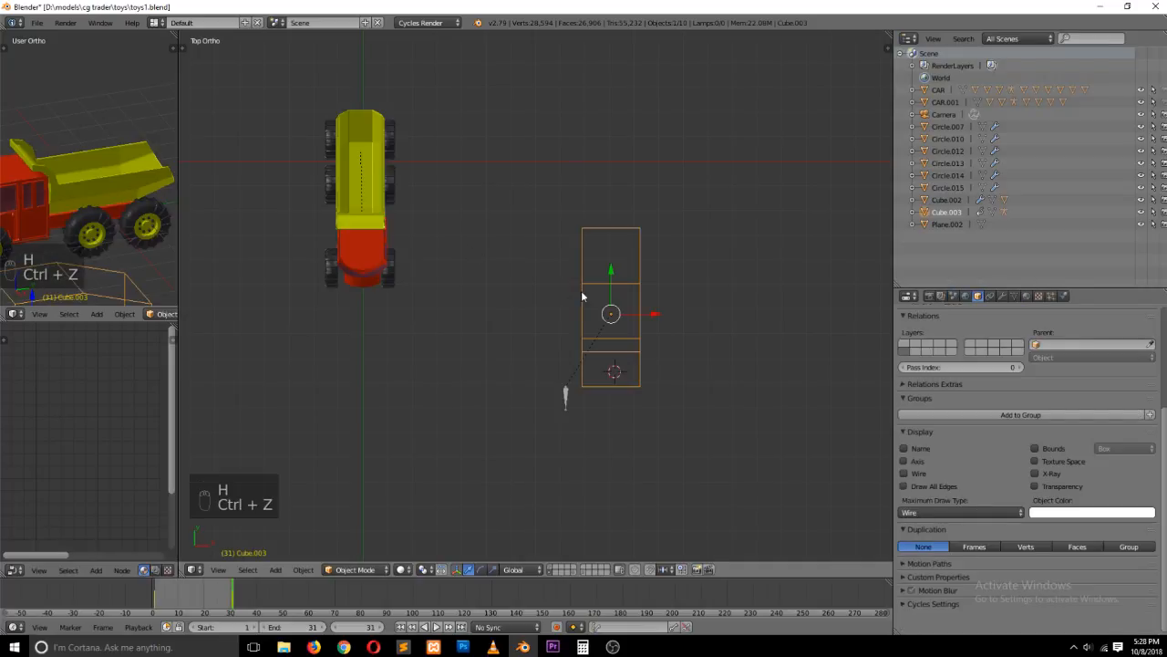
pyautogui.press('g')
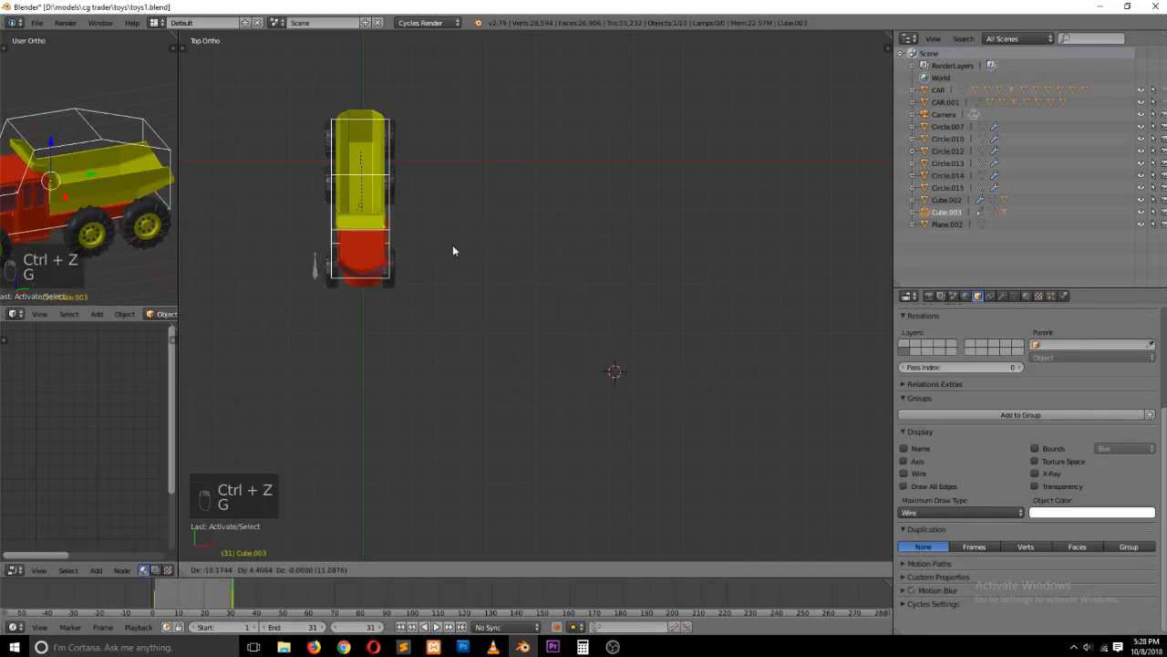
pyautogui.click(451, 253)
pyautogui.press('g')
pyautogui.click(458, 242)
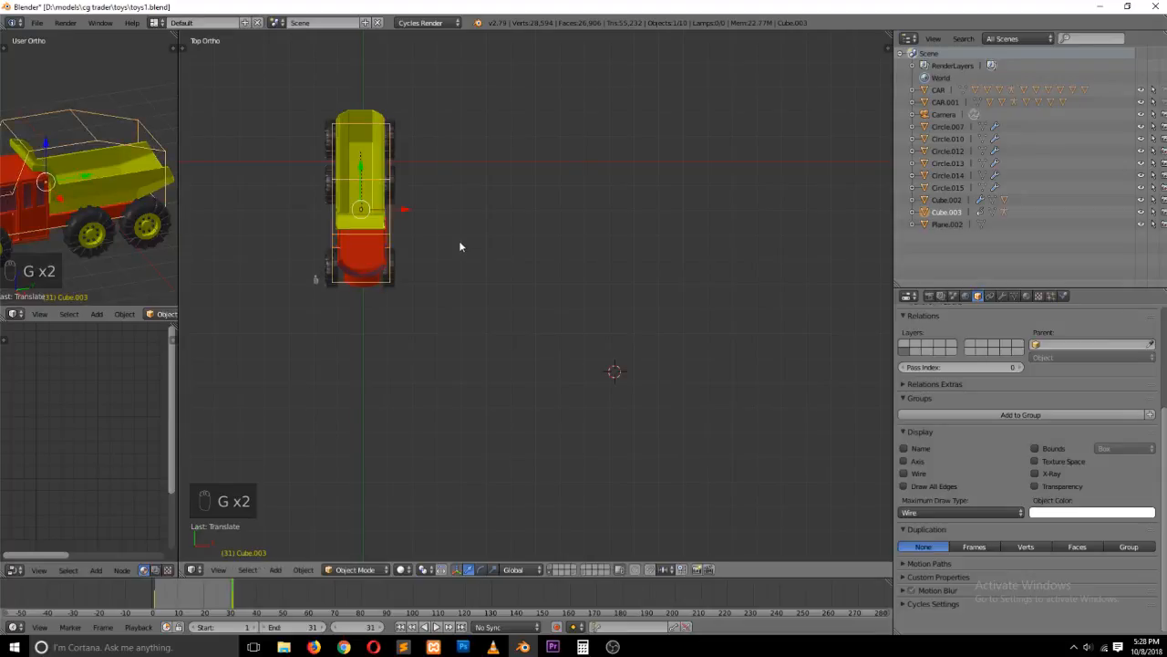
# Move the bone onto the truck's front wheel so its base sits near the hub centre, using wireframe display
pyautogui.rightClick(320, 279)
pyautogui.press('g')
pyautogui.click(341, 269)
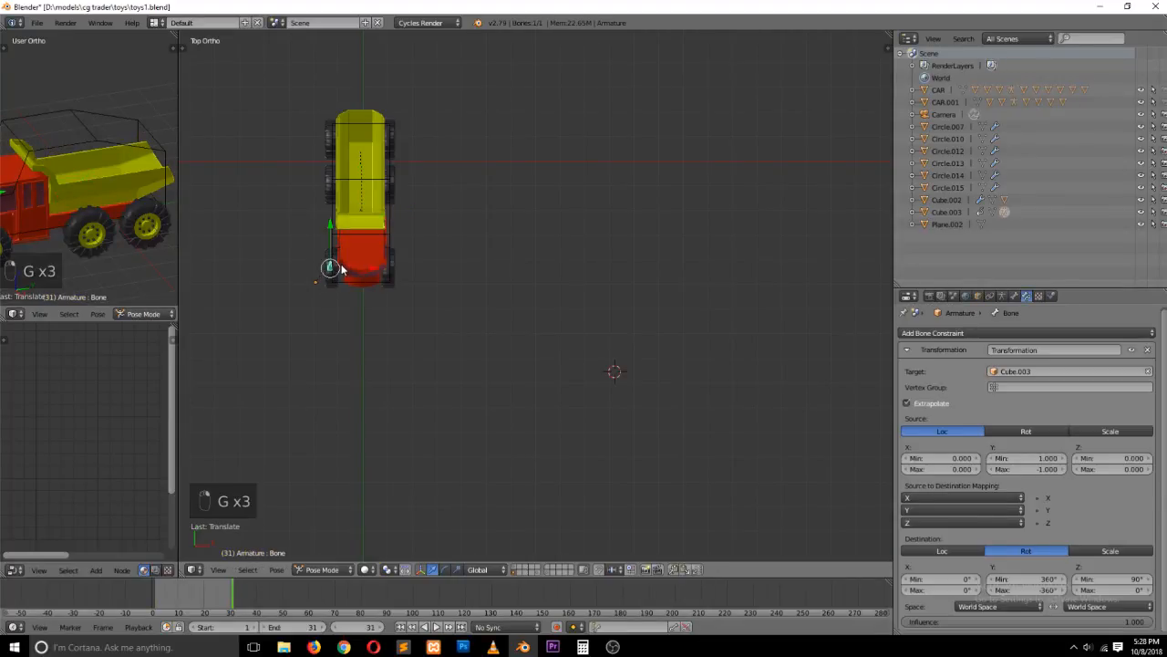
pyautogui.press('KP_3')
pyautogui.press('KP_Decimal')
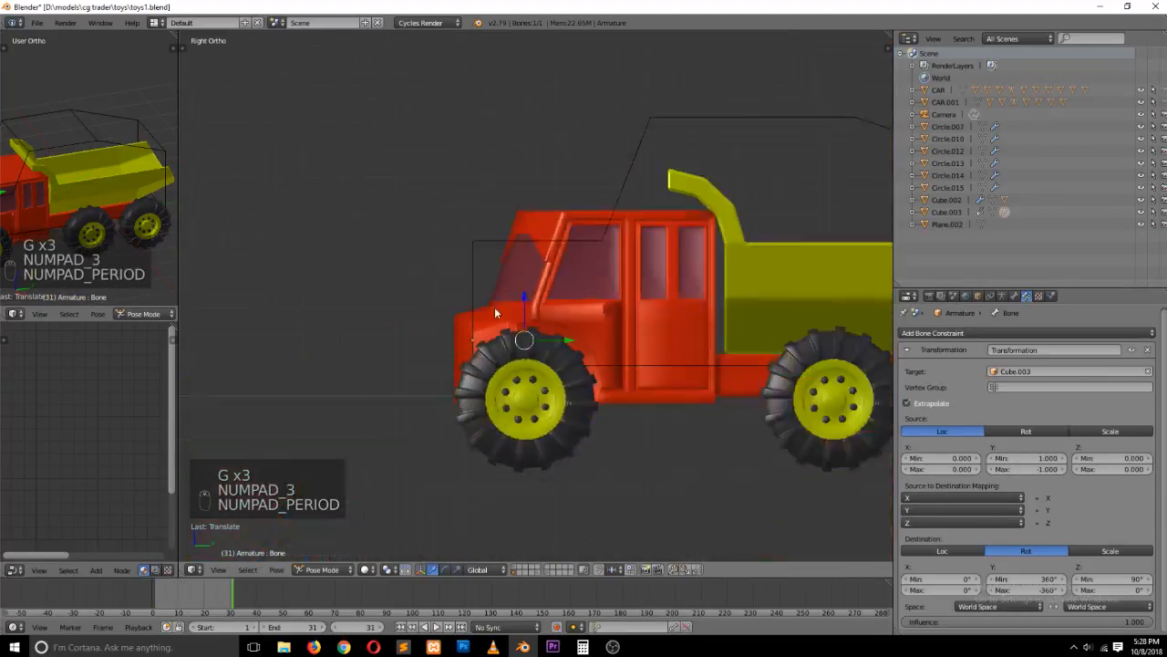
pyautogui.press('z')
pyautogui.press('g')
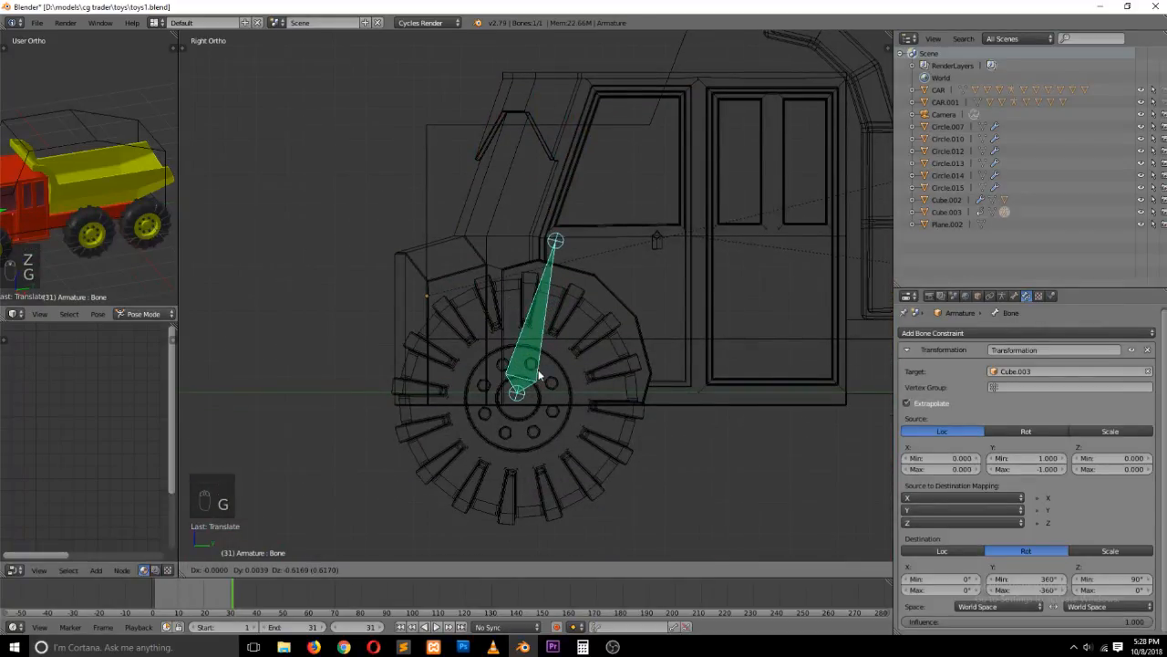
pyautogui.click(539, 375)
# Snap the 3D cursor to the front wheel Circle.015 and snap the bone to the cursor
pyautogui.rightClick(580, 351)
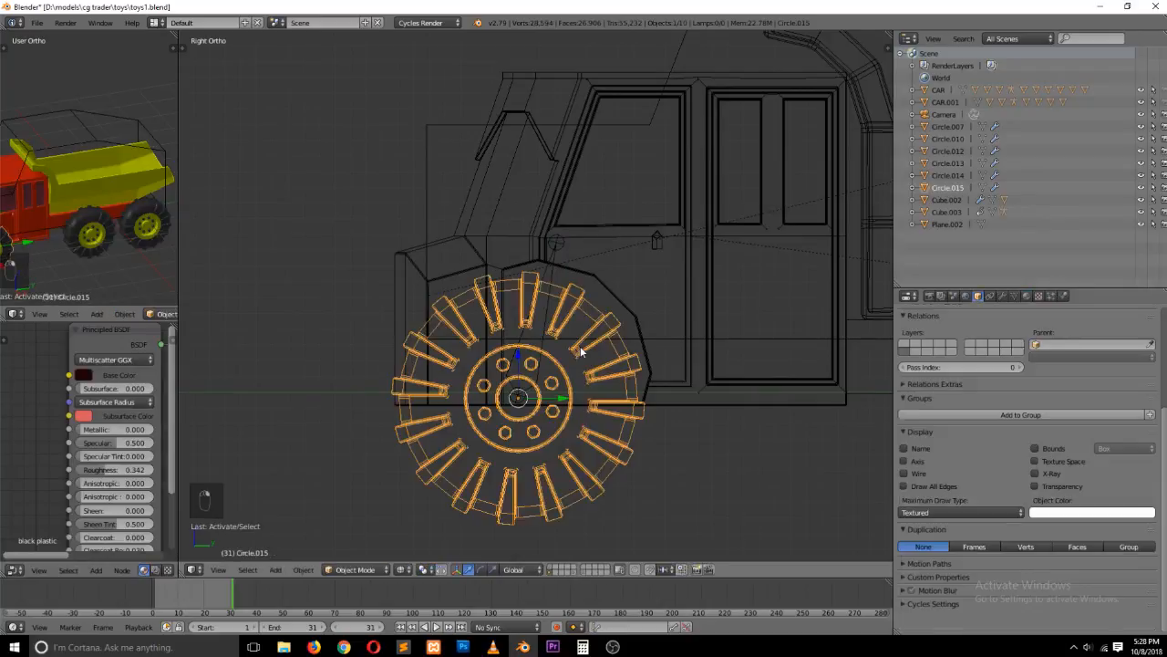
pyautogui.rightClick(530, 393)
pyautogui.press('g')
pyautogui.rightClick(575, 368)
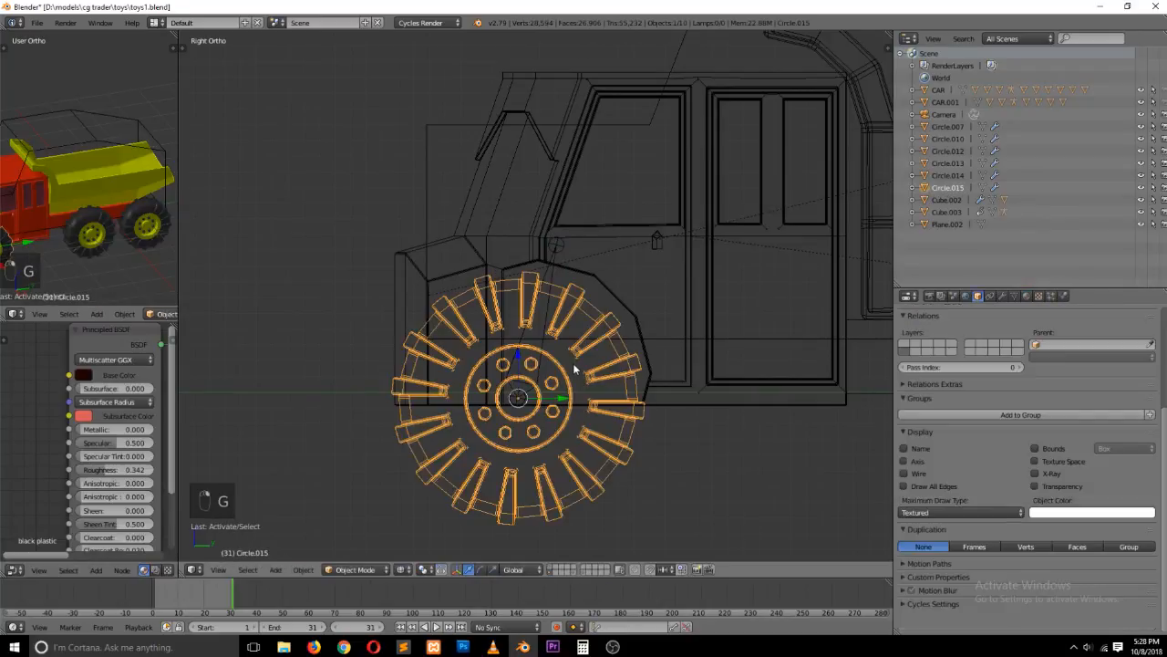
pyautogui.hotkey('shift', 's')
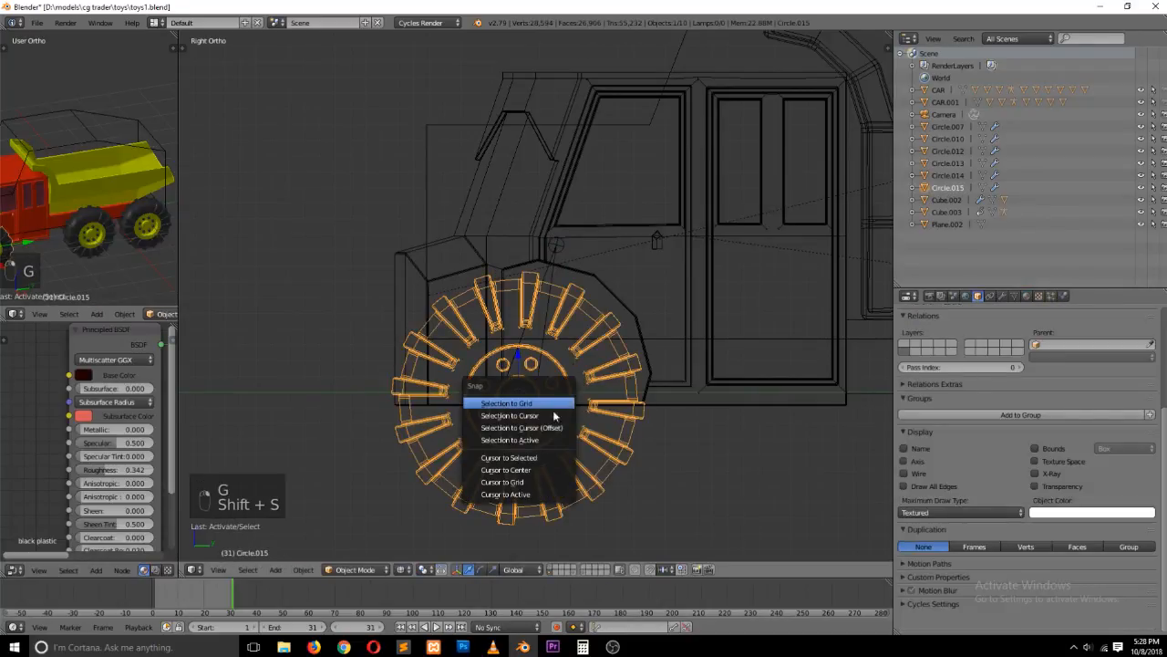
pyautogui.click(540, 459)
pyautogui.rightClick(542, 349)
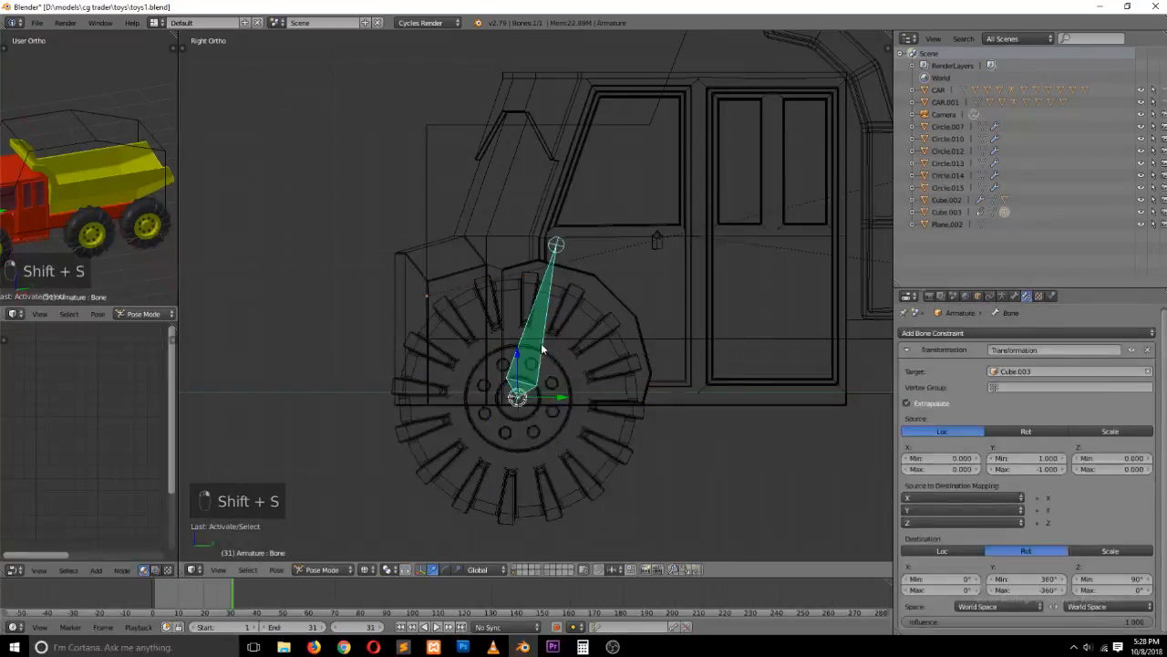
pyautogui.hotkey('shift', 's')
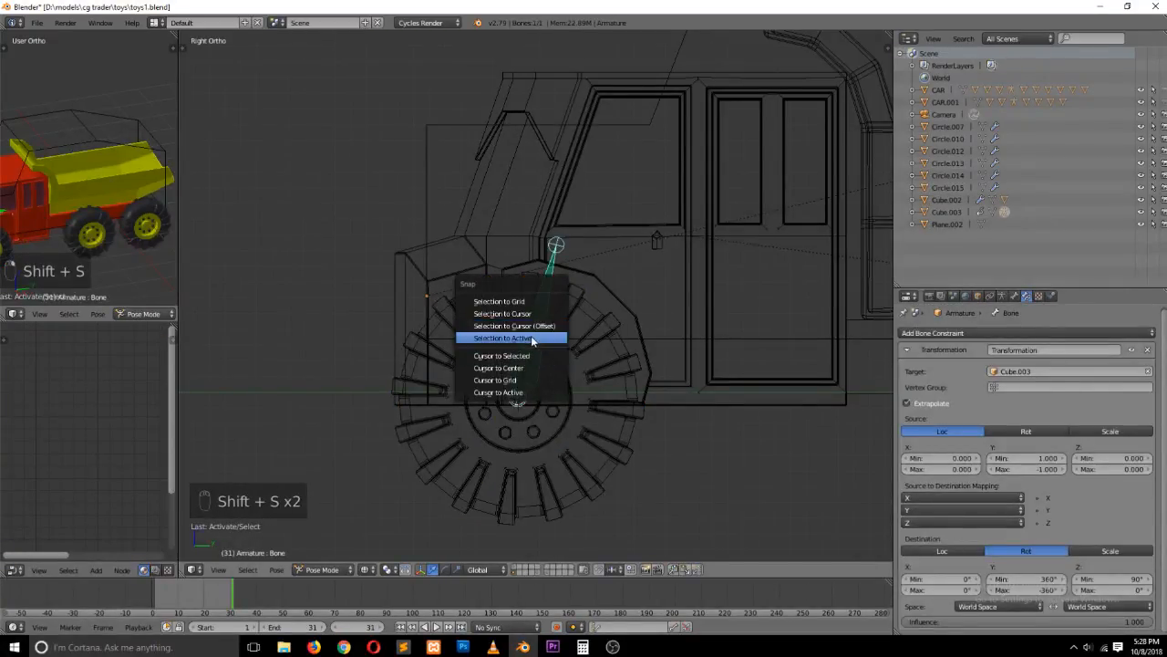
pyautogui.click(535, 313)
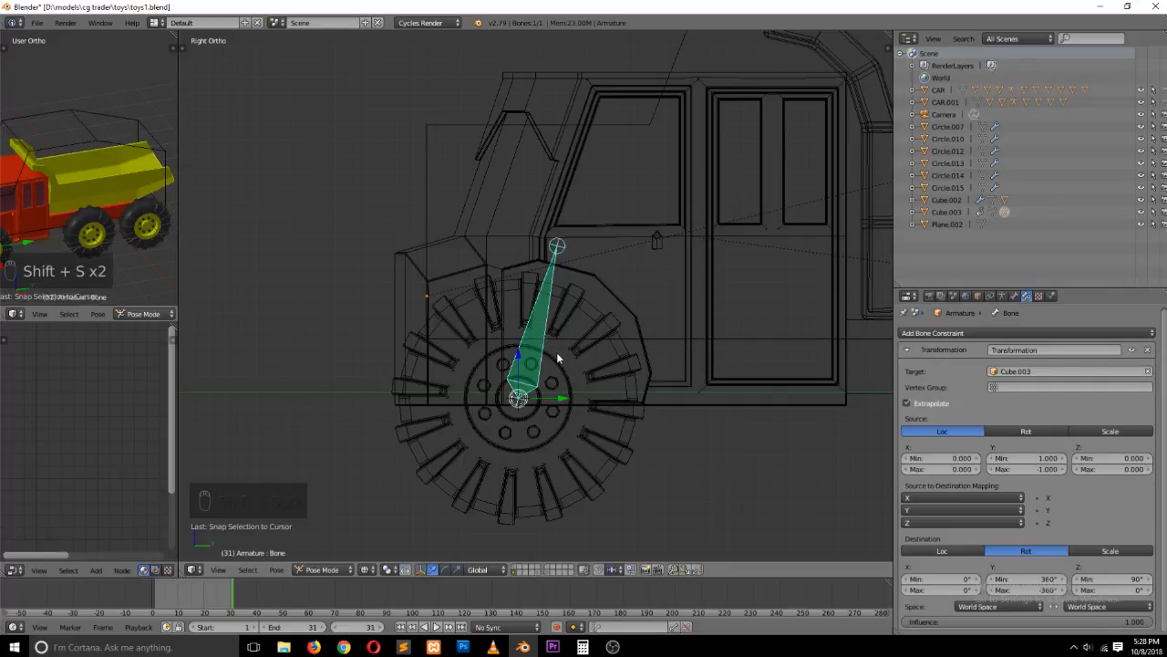
# Move the bone along X onto the opposite front wheel, Circle.012
pyautogui.press('KP_1')
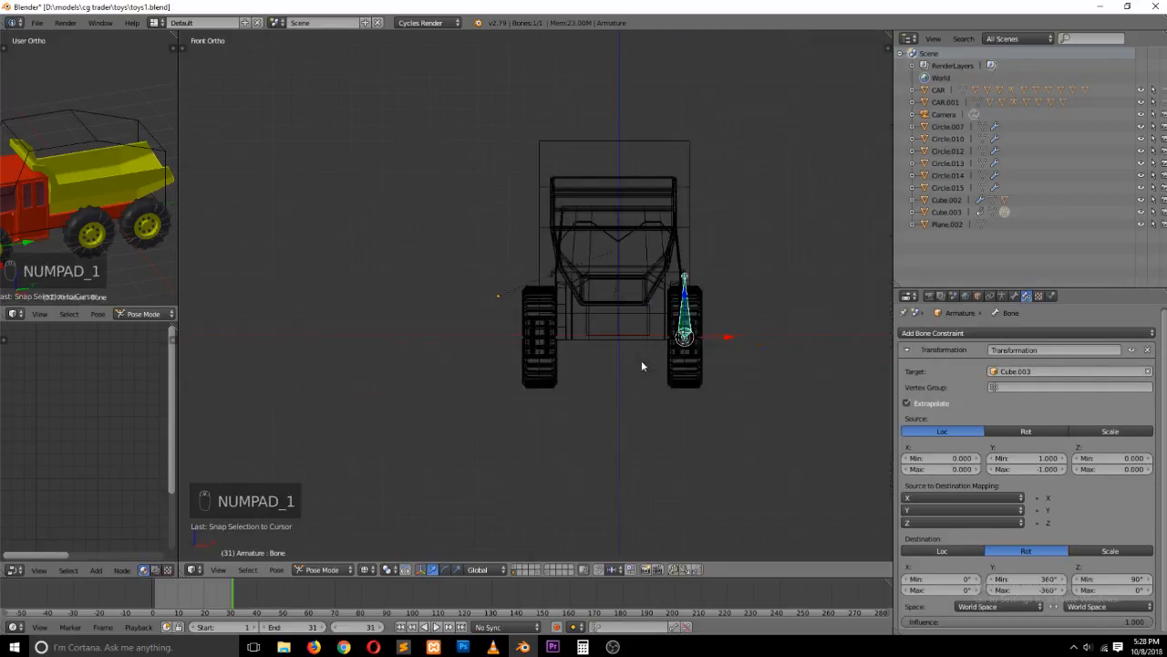
pyautogui.moveTo(825, 368); pyautogui.dragTo(578, 396)
pyautogui.hotkey('shift', 'd')
pyautogui.rightClick(578, 397)
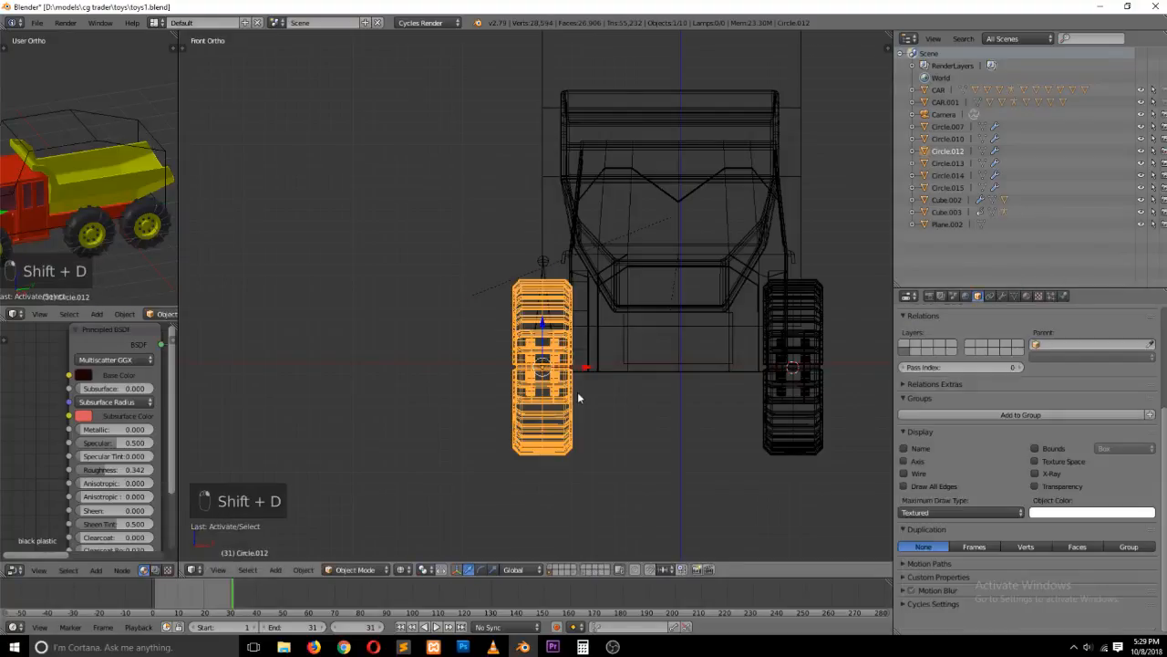
# Duplicate the bone in Edit Mode, shift the copy along X toward the other front wheel, and return to Pose Mode
pyautogui.rightClick(542, 264)
pyautogui.press('Tab')
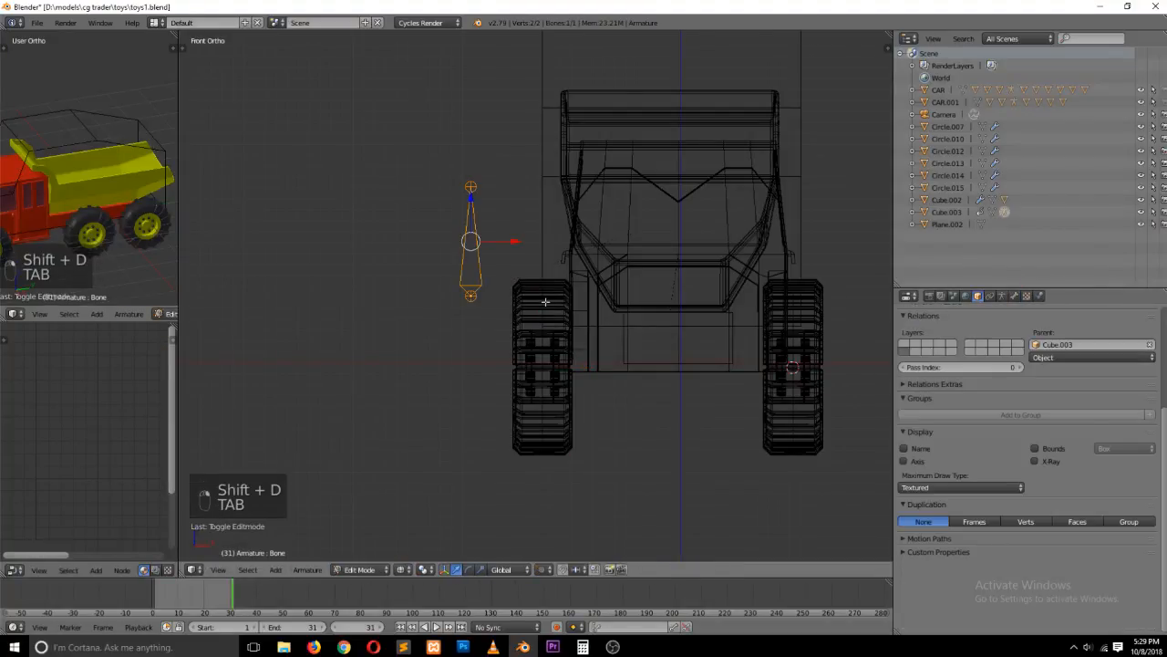
pyautogui.press('Tab')
pyautogui.hotkey('shift', 'd')
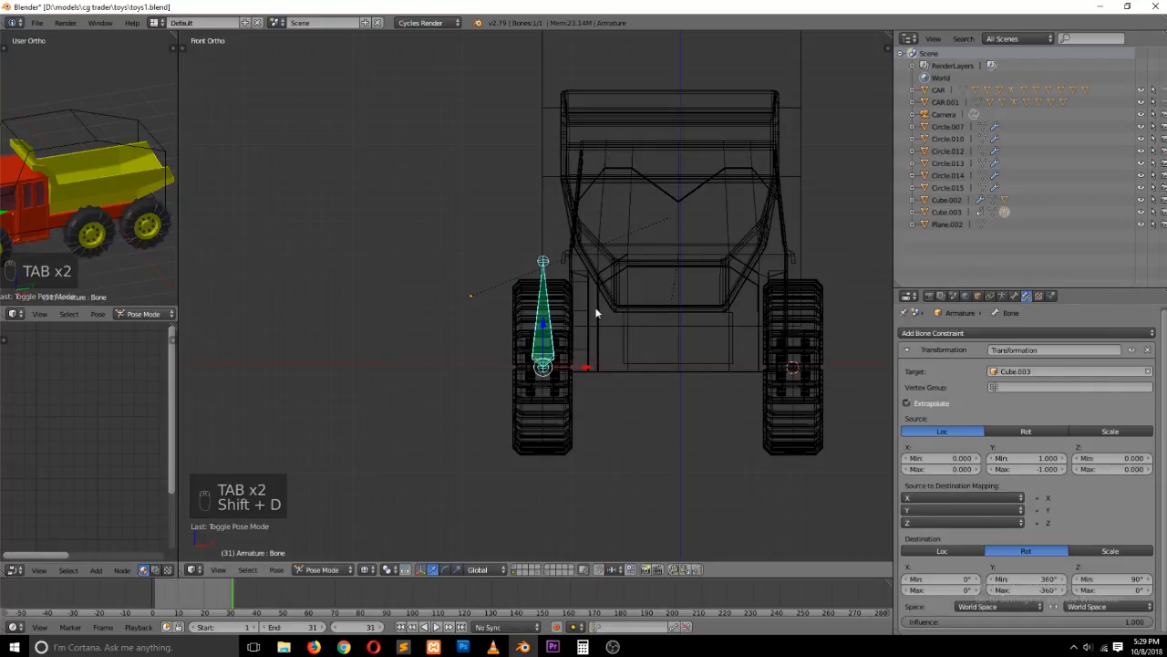
pyautogui.press('Tab')
pyautogui.hotkey('shift', 'd')
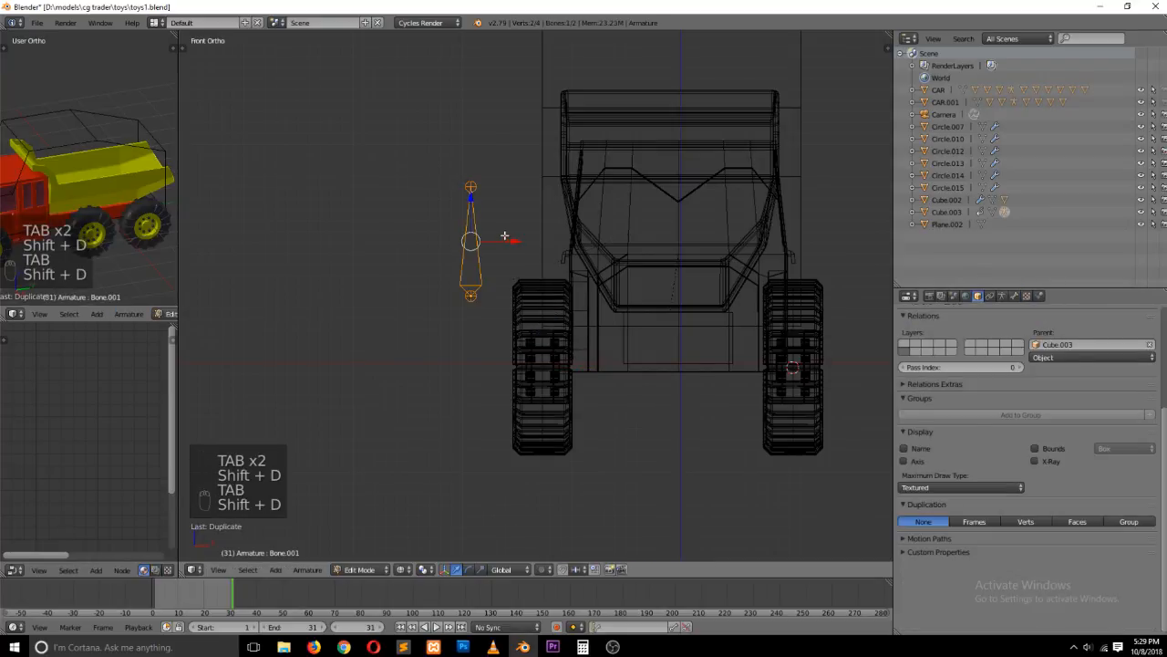
pyautogui.press('x')
pyautogui.click(768, 244)
pyautogui.press('Tab')
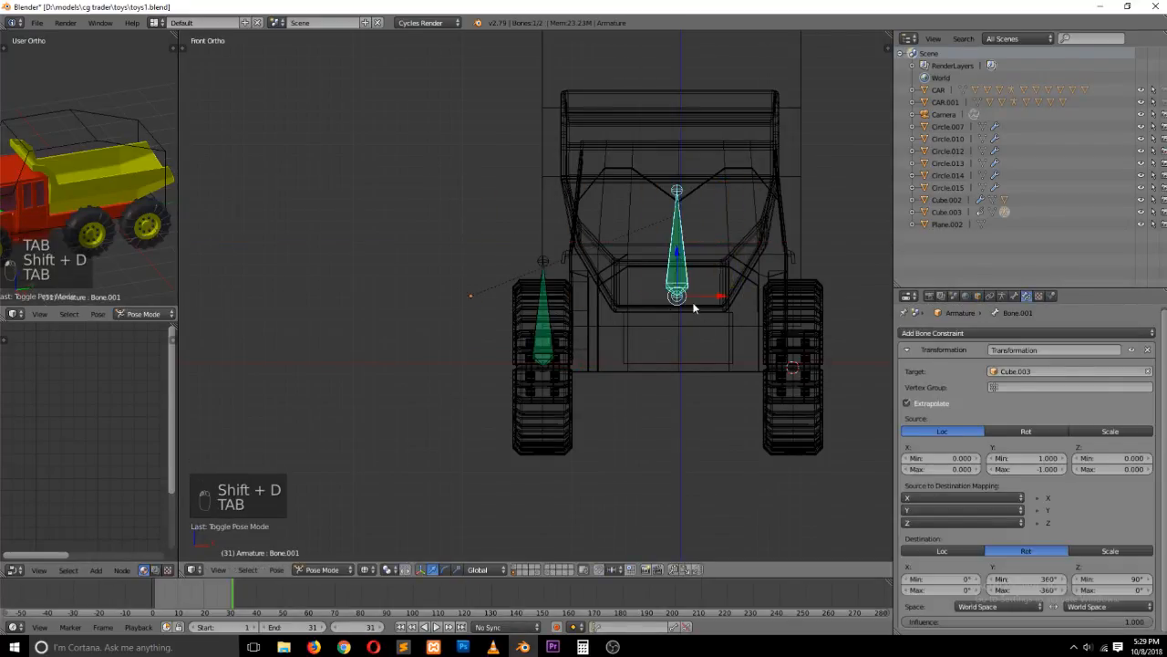
# Move the duplicated bone onto the opposite front wheel and align its base with the hub centre in front and side views
pyautogui.press('g')
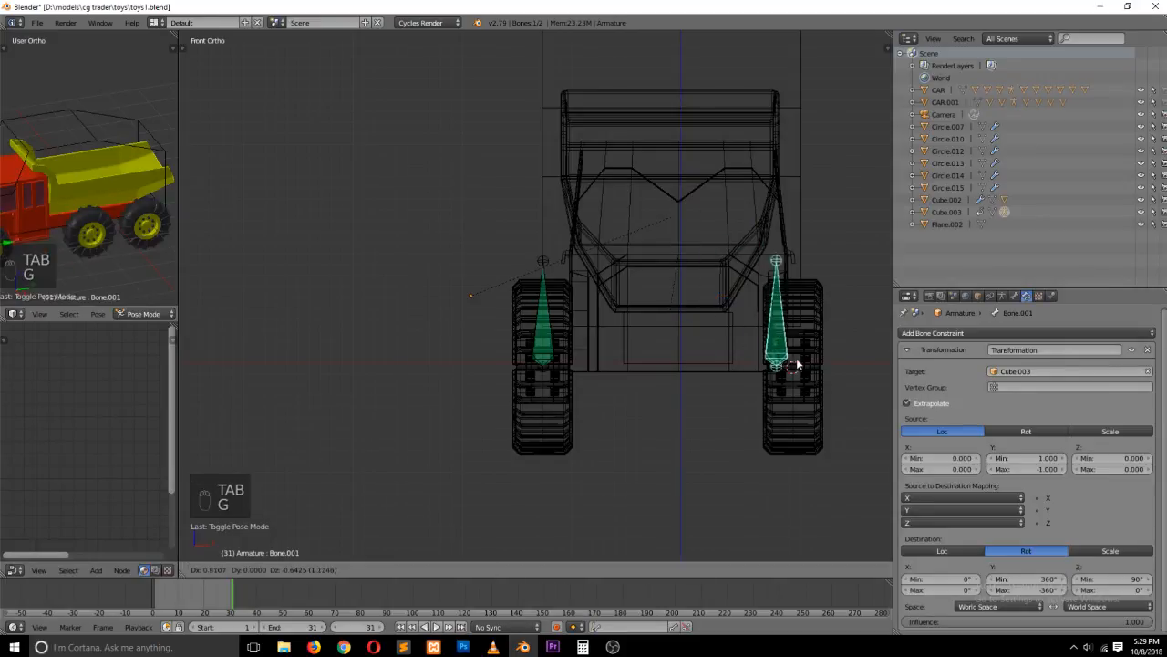
pyautogui.click(811, 364)
pyautogui.press('KP_3')
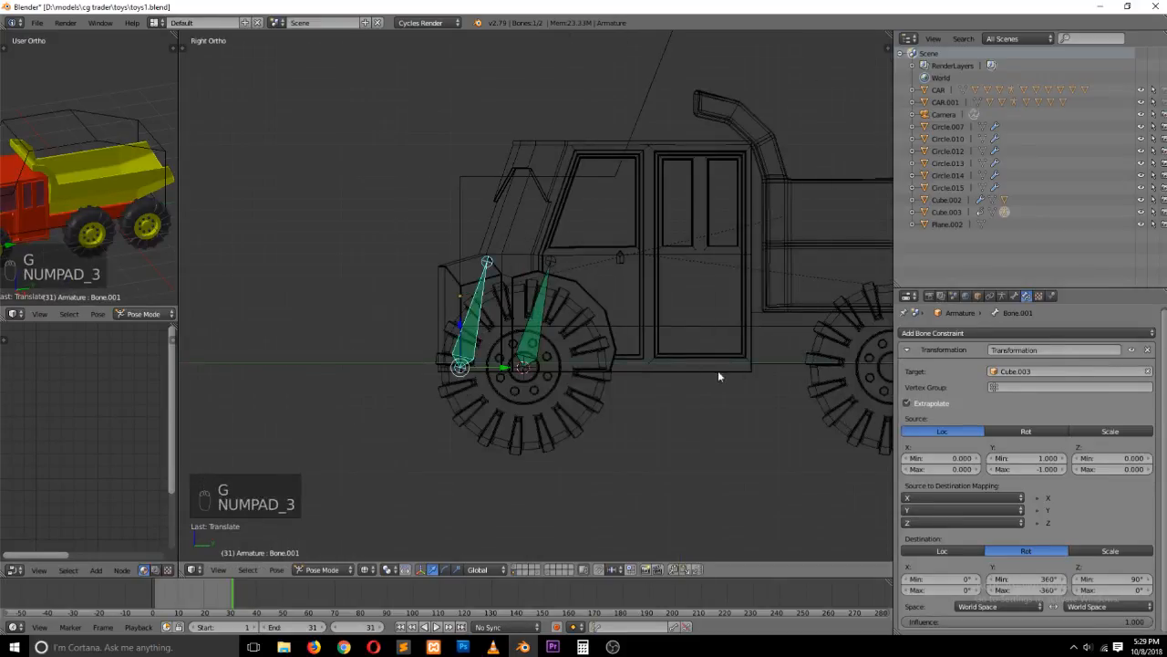
pyautogui.press('g')
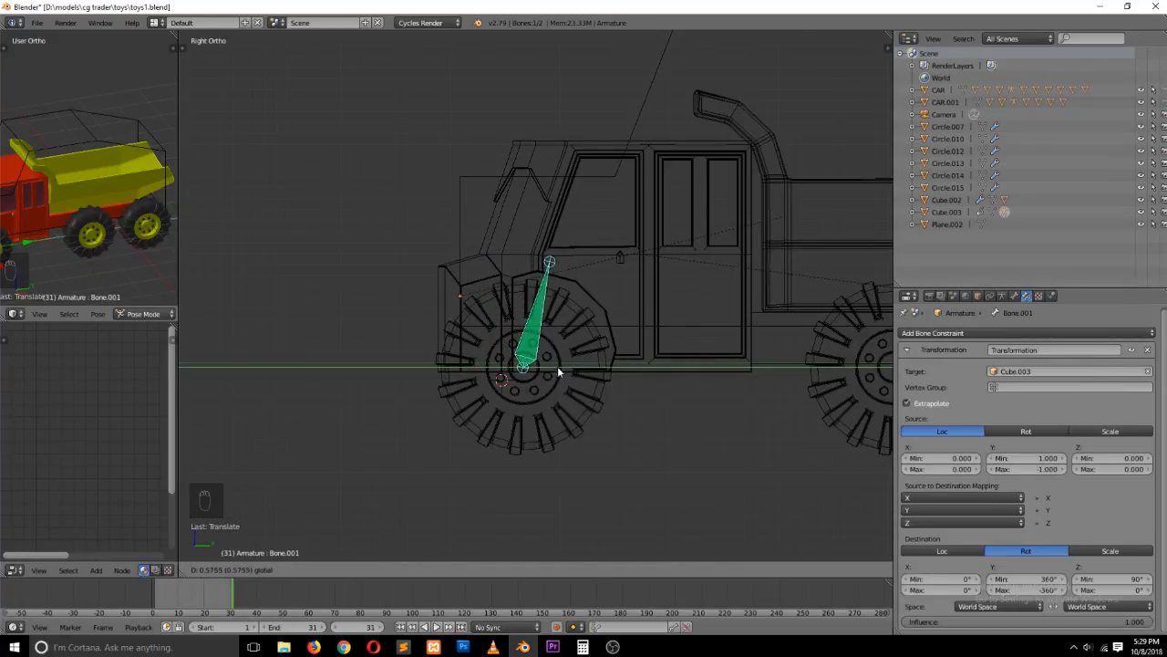
pyautogui.click(557, 365)
# Play the animation in side view with solid shading to examine how the bones rotate as the body box moves
pyautogui.hotkey('alt', 'a')
pyautogui.scroll(-5, 629, 354)
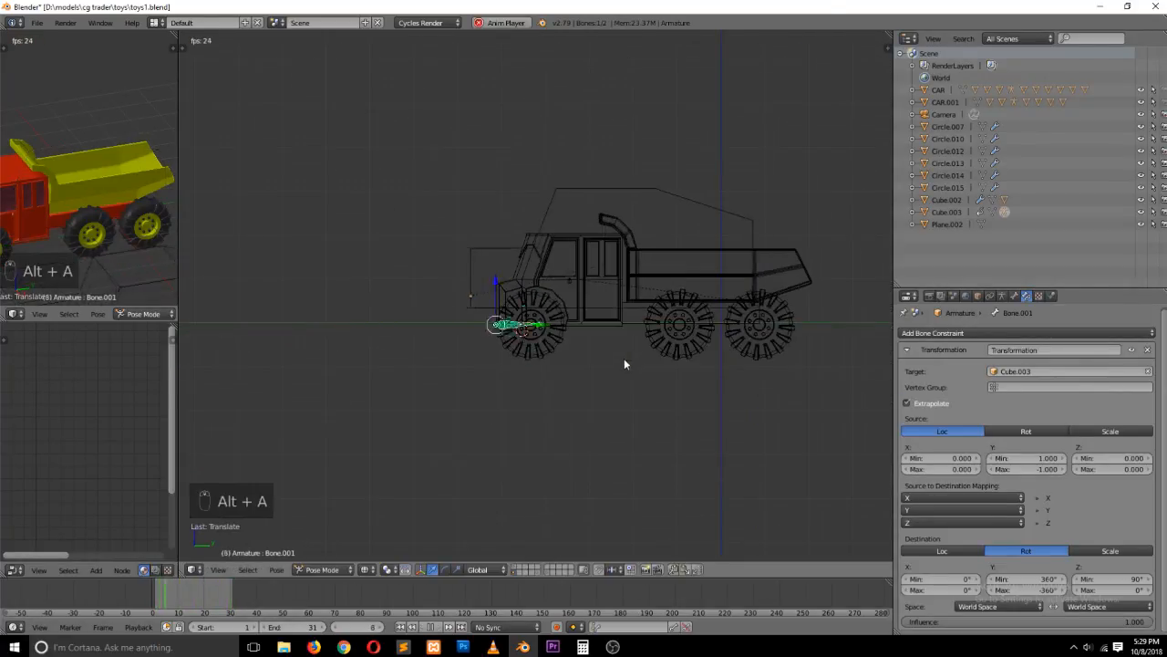
pyautogui.press('z')
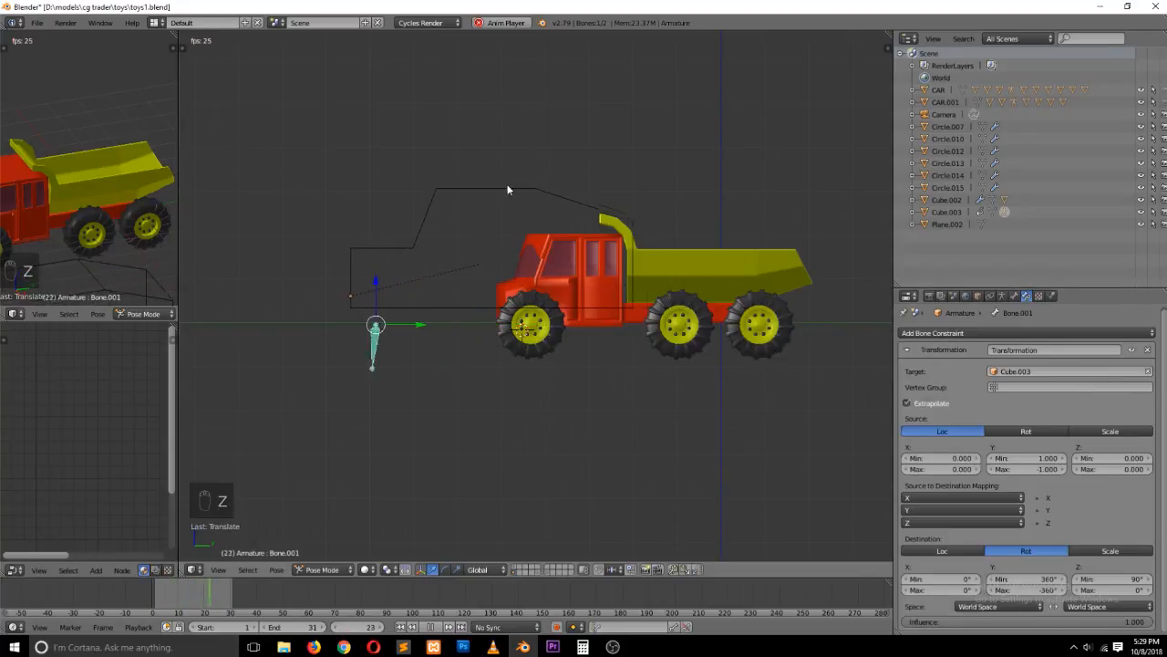
# Stop playback and delete all keyframes of the body box Cube.003 in the Dope Sheet, restoring the Timeline editor
pyautogui.rightClick(501, 187)
pyautogui.press('Escape')
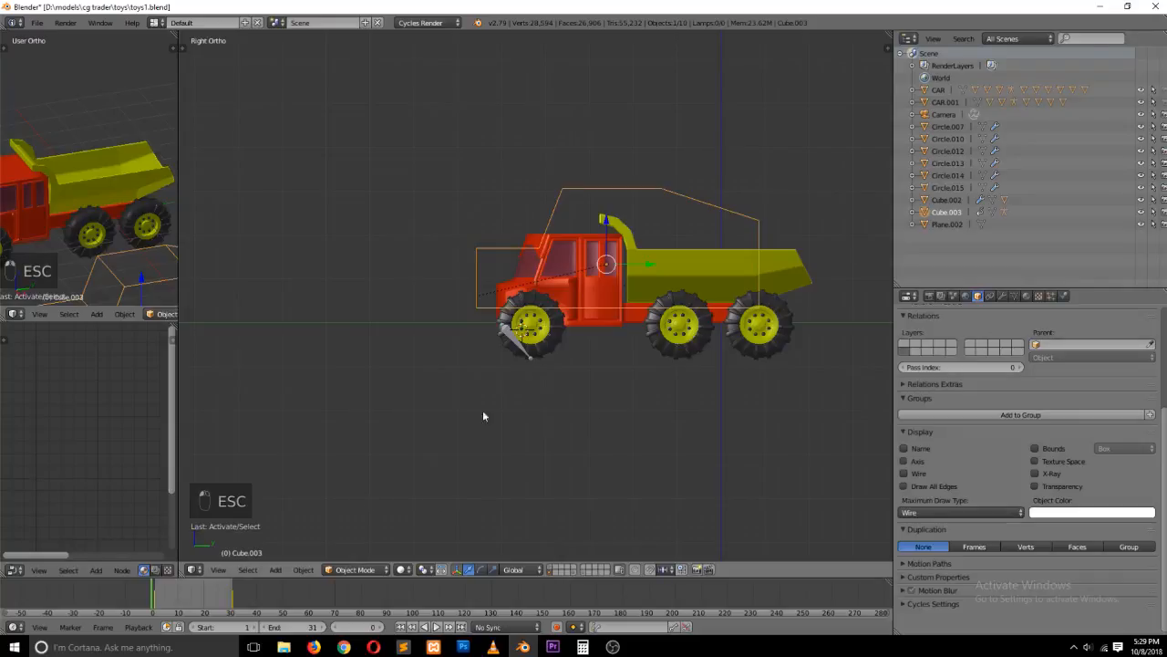
pyautogui.scroll(3, 519, 378)
pyautogui.press('z')
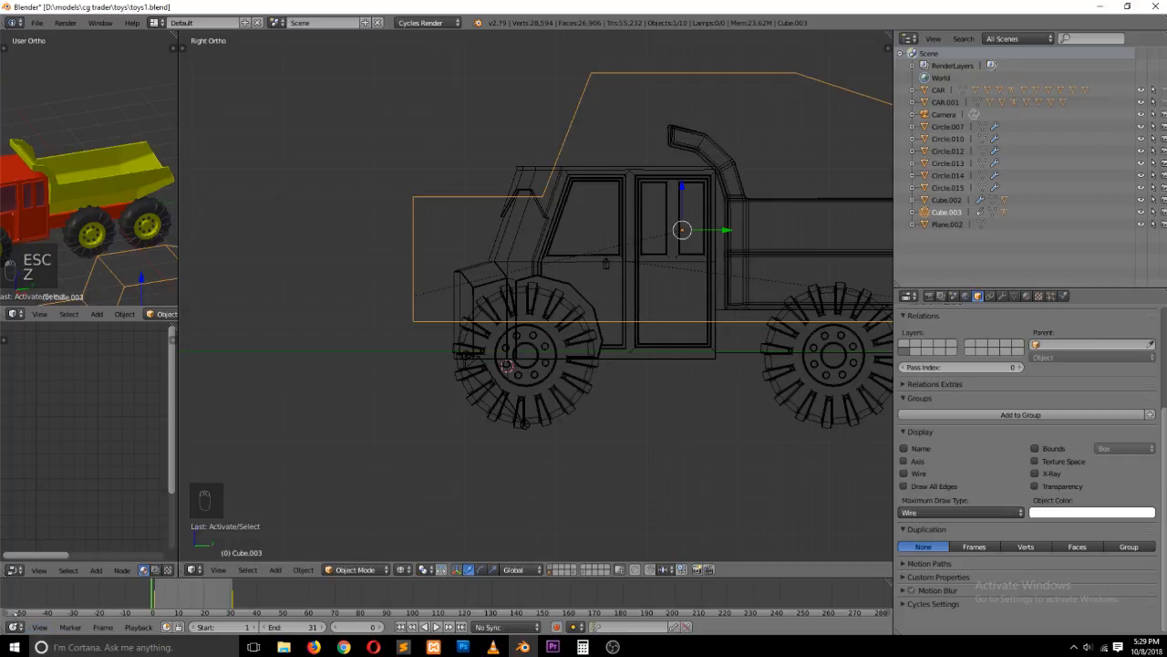
pyautogui.click(14, 625)
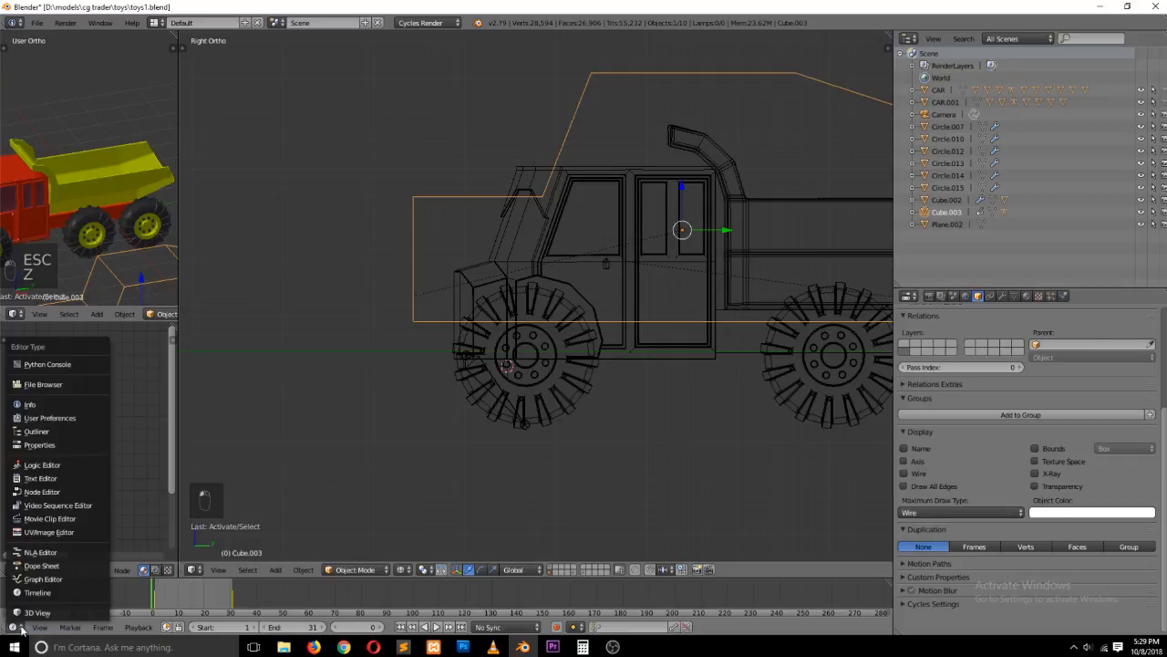
pyautogui.click(42, 564)
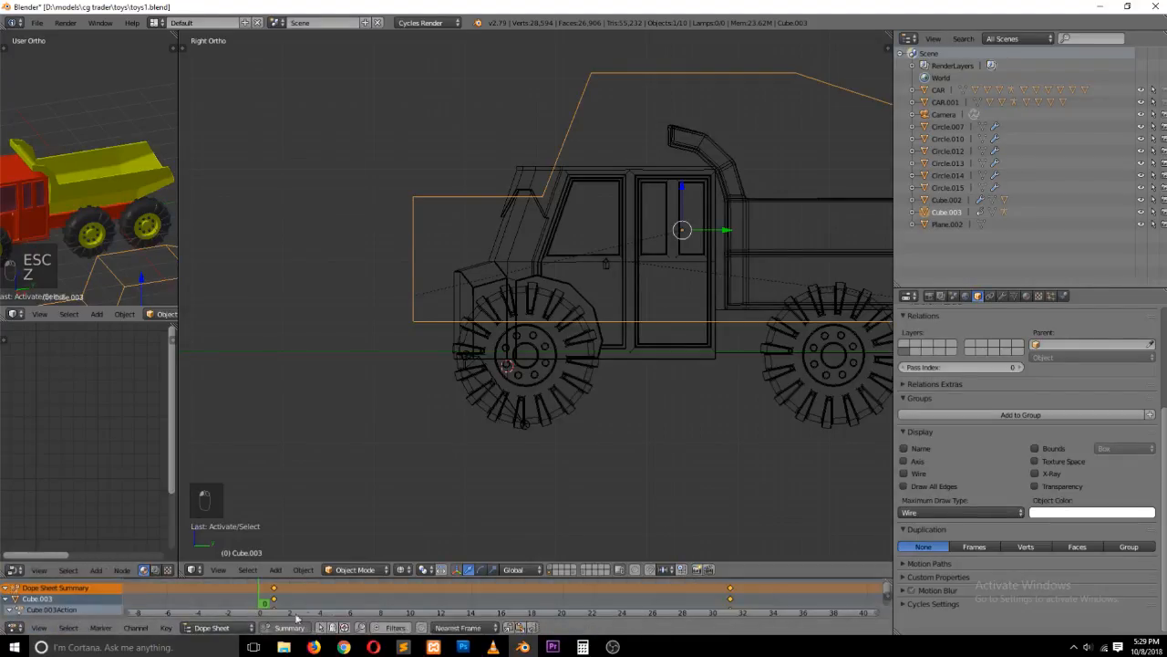
pyautogui.press('x')
pyautogui.click(474, 595)
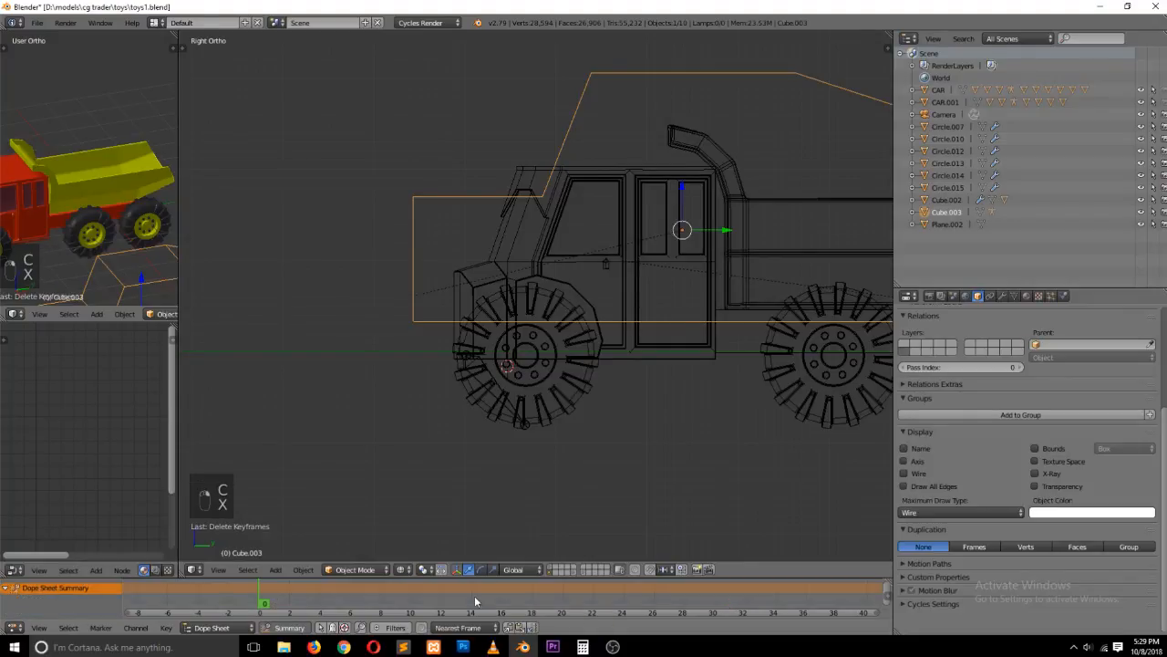
pyautogui.click(14, 627)
pyautogui.click(41, 580)
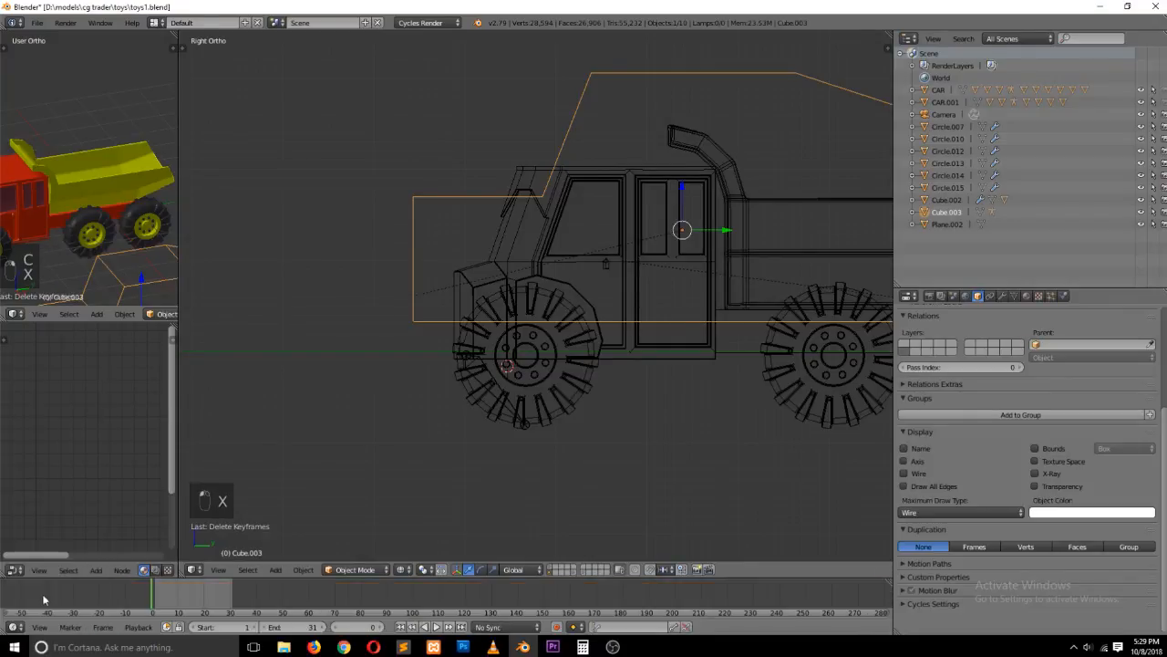
# Move both wheel bones together in side view so their bases sit on the front wheel's hub centre
pyautogui.rightClick(496, 390)
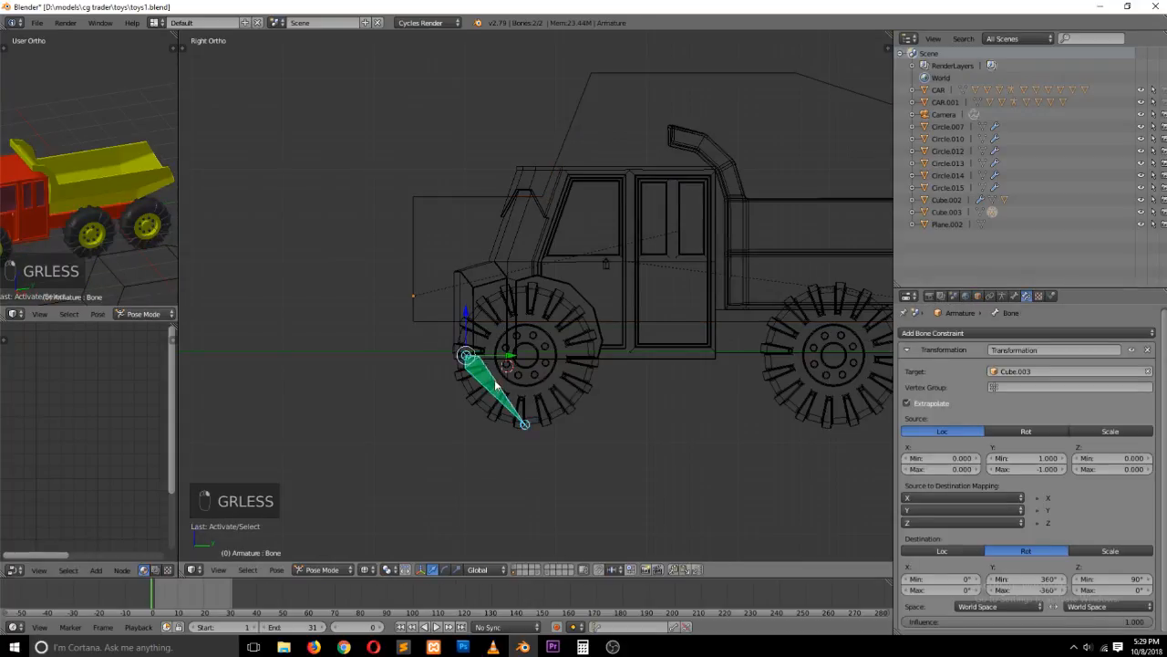
pyautogui.scroll(4, 514, 390)
pyautogui.press('g')
pyautogui.press('g')
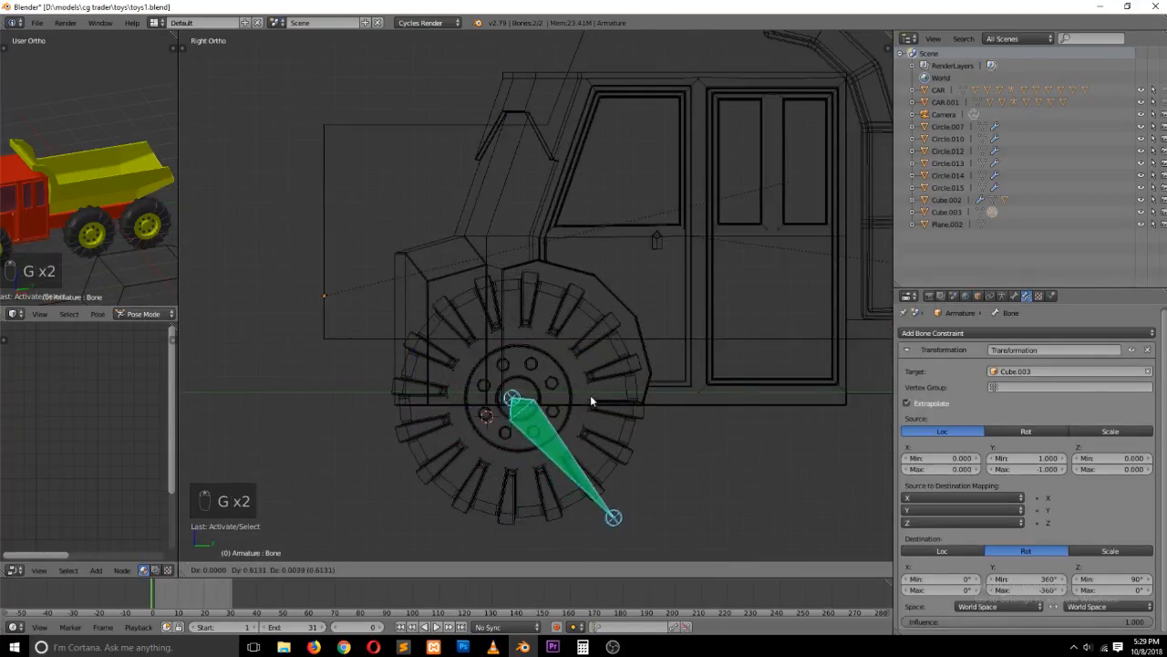
pyautogui.click(596, 397)
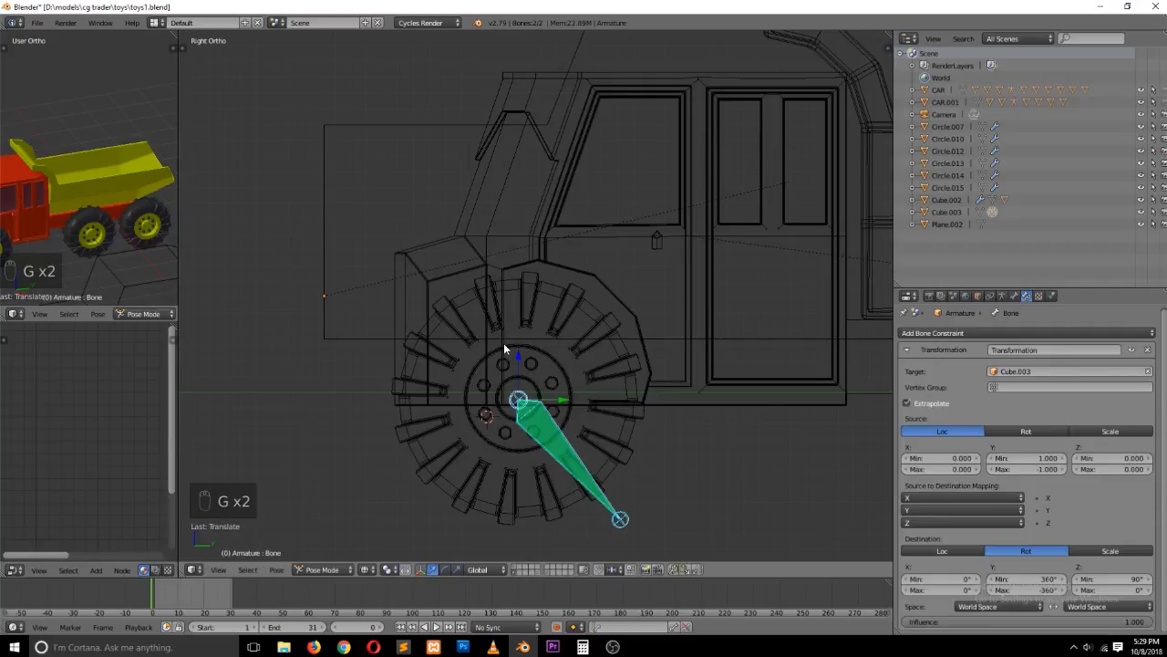
# Move the body box Cube.003 along X so it encloses the toy truck, using solid shading
pyautogui.scroll(-2, 504, 343)
pyautogui.press('a')
pyautogui.press('z')
pyautogui.press('`')
pyautogui.moveTo(462, 323); pyautogui.dragTo(626, 367, button='middle')
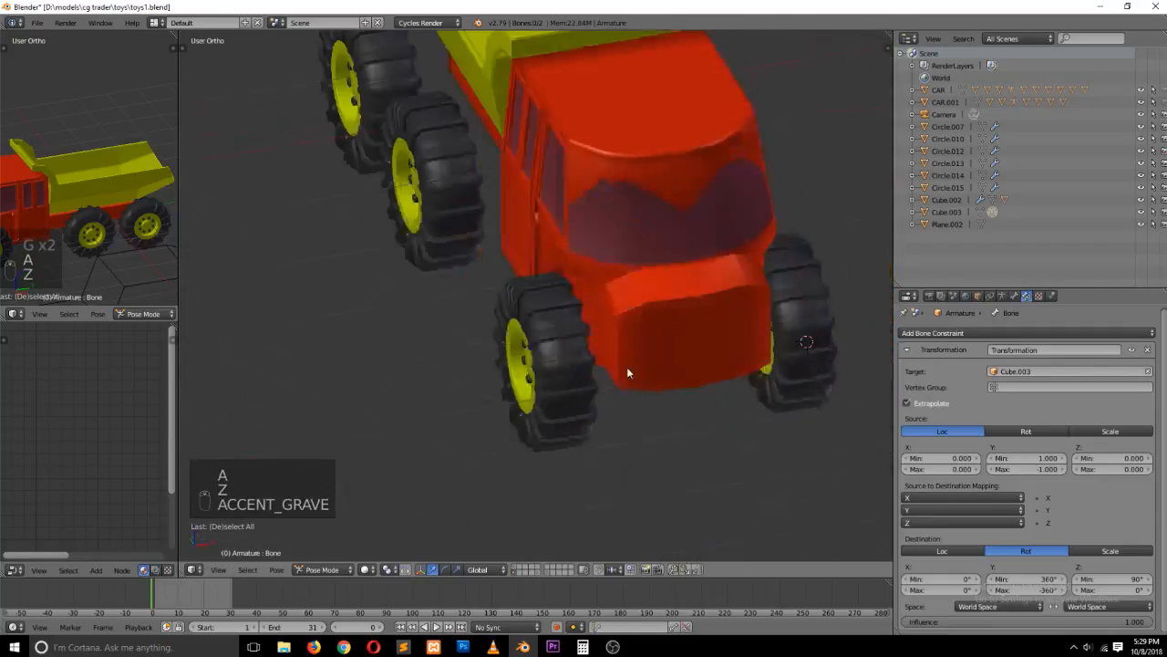
pyautogui.scroll(-5, 633, 368)
pyautogui.scroll(-5, 645, 366)
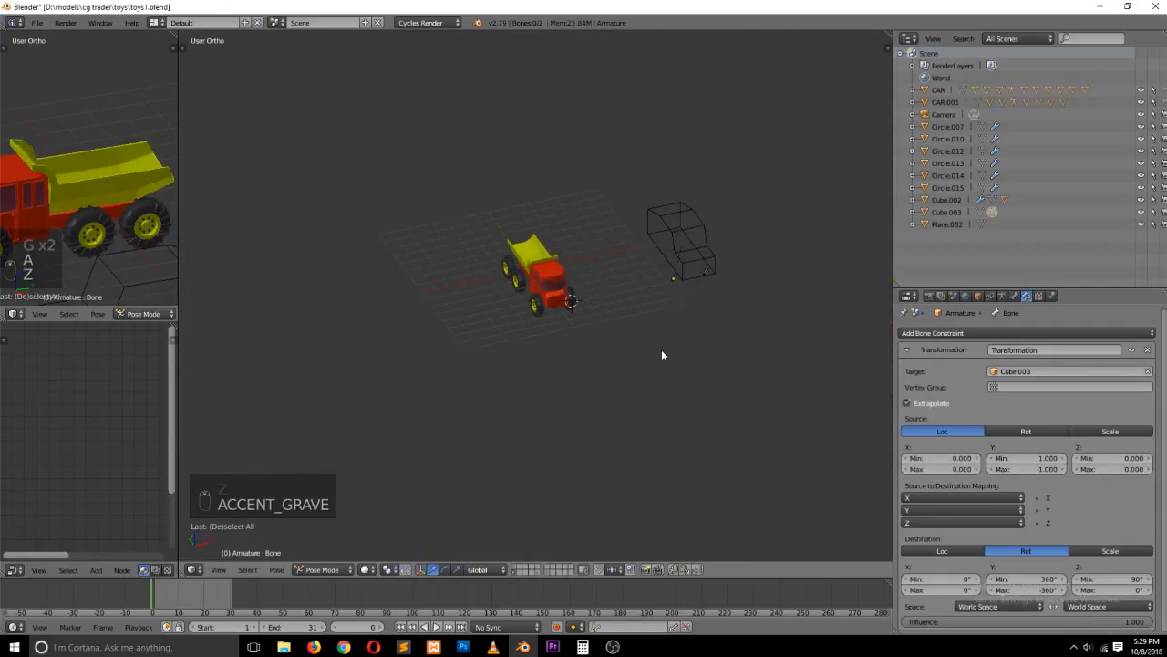
pyautogui.press('Tab')
pyautogui.press('Tab')
pyautogui.rightClick(702, 240)
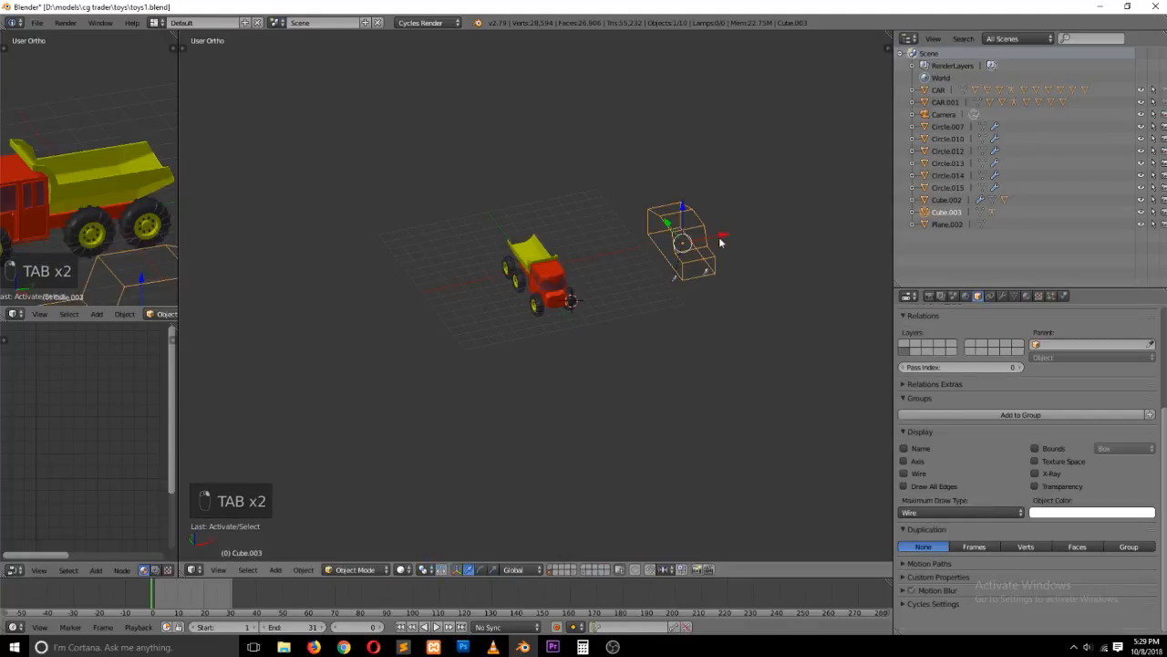
pyautogui.moveTo(720, 241); pyautogui.dragTo(584, 263)
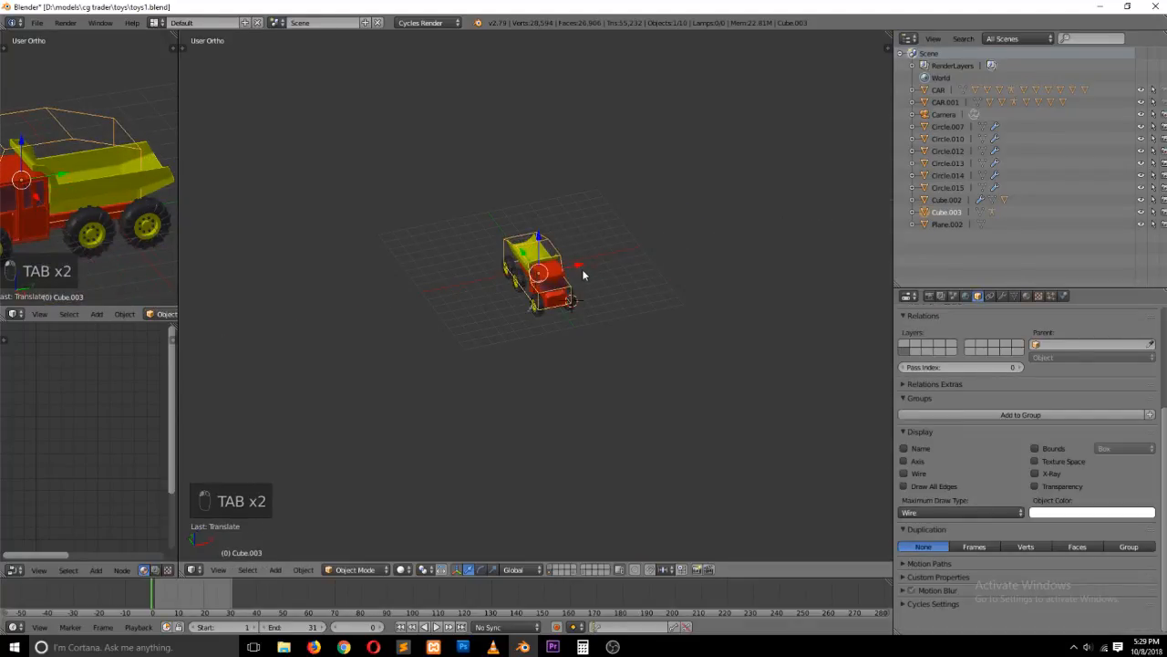
pyautogui.press('KP_Decimal')
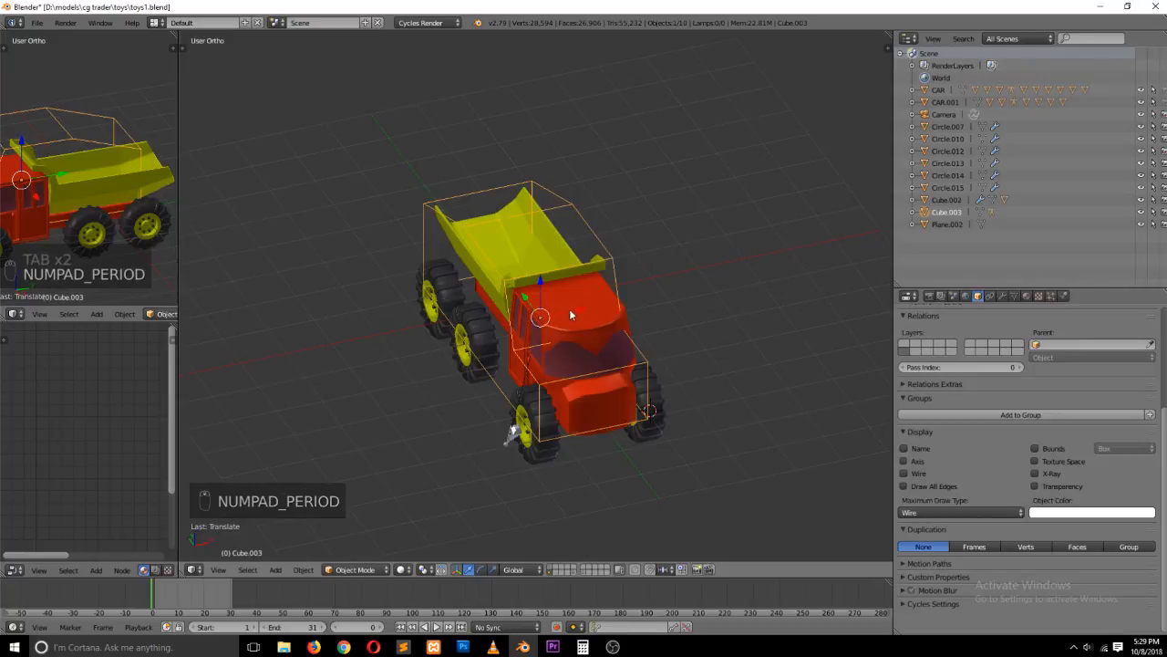
# Try moving the body box along Y to test the two wheel bones' rotation, and undo the move
pyautogui.press('`')
pyautogui.moveTo(590, 310); pyautogui.dragTo(566, 352, button='middle')
pyautogui.click(560, 327)
pyautogui.moveTo(555, 330)
pyautogui.mouseDown()
pyautogui.moveTo(607, 304)
pyautogui.moveTo(529, 330)
pyautogui.moveTo(549, 322)
pyautogui.mouseUp()
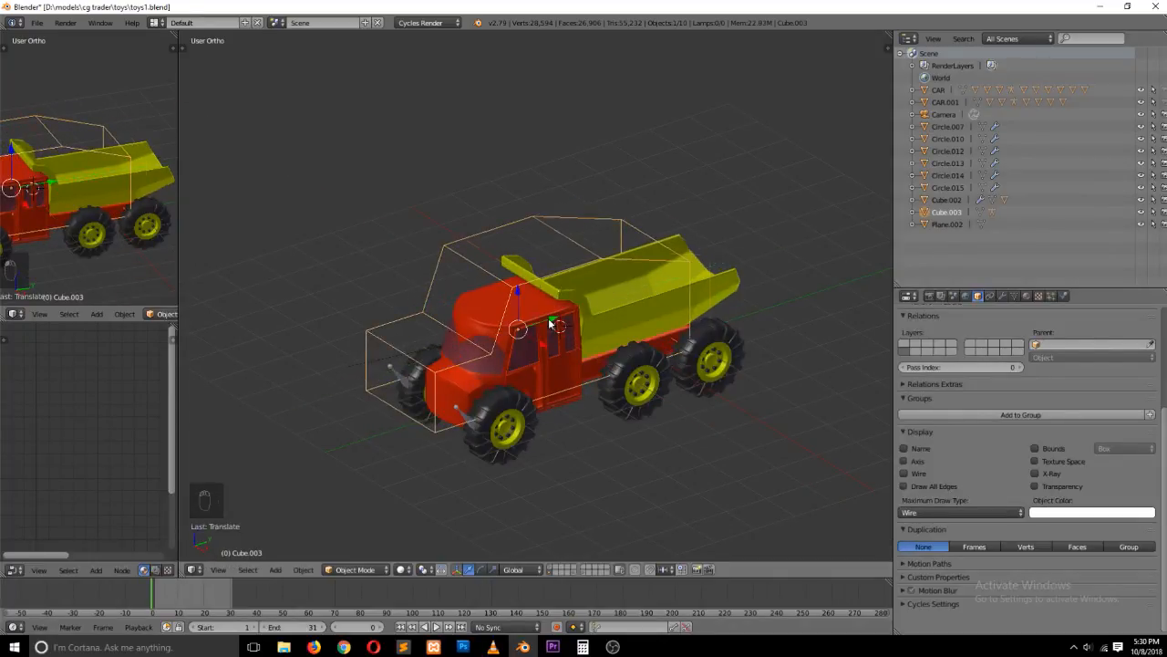
pyautogui.hotkey('ctrl', 'z')
# Parent the front wheel Circle.015 to its bone, Bone.001, using the Bone parenting option
pyautogui.press('KP_3')
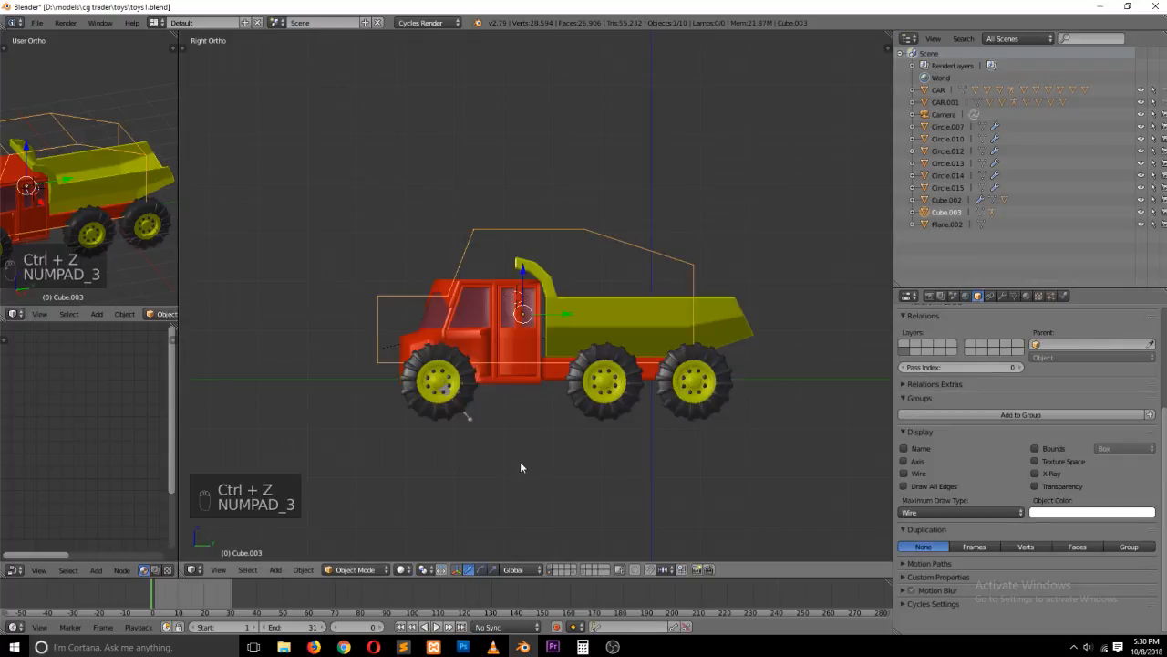
pyautogui.scroll(4, 447, 463)
pyautogui.scroll(-1, 440, 461)
pyautogui.press('`')
pyautogui.moveTo(441, 461); pyautogui.dragTo(472, 409, button='middle')
pyautogui.rightClick(472, 408)
pyautogui.rightClick(479, 438)
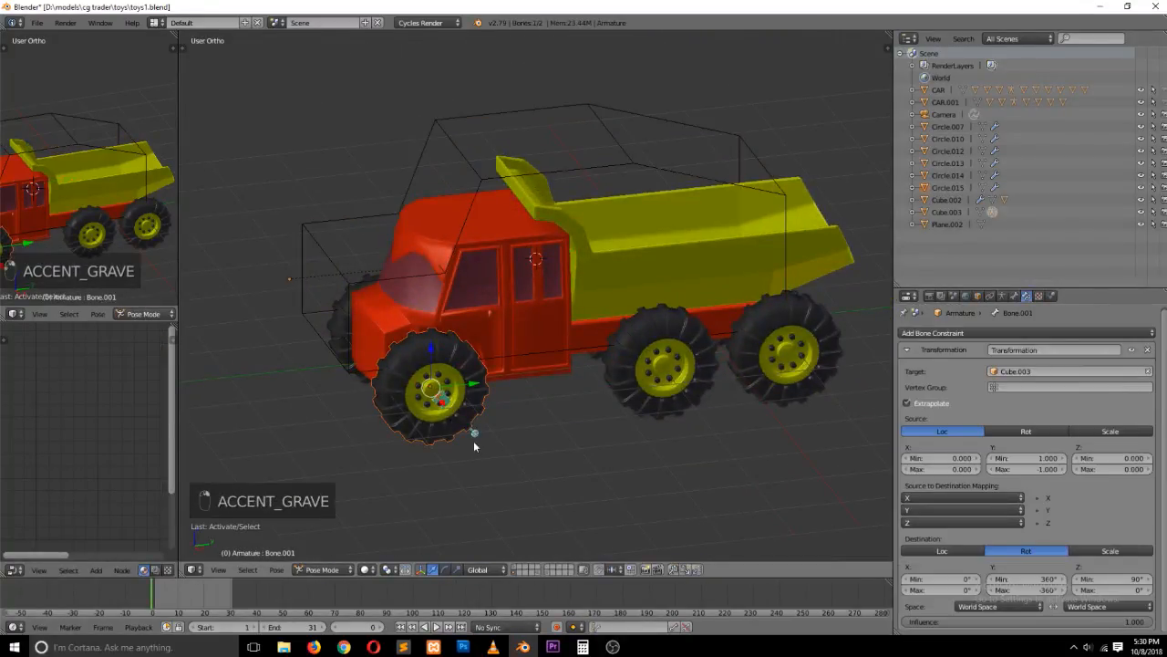
pyautogui.hotkey('ctrl', 'p')
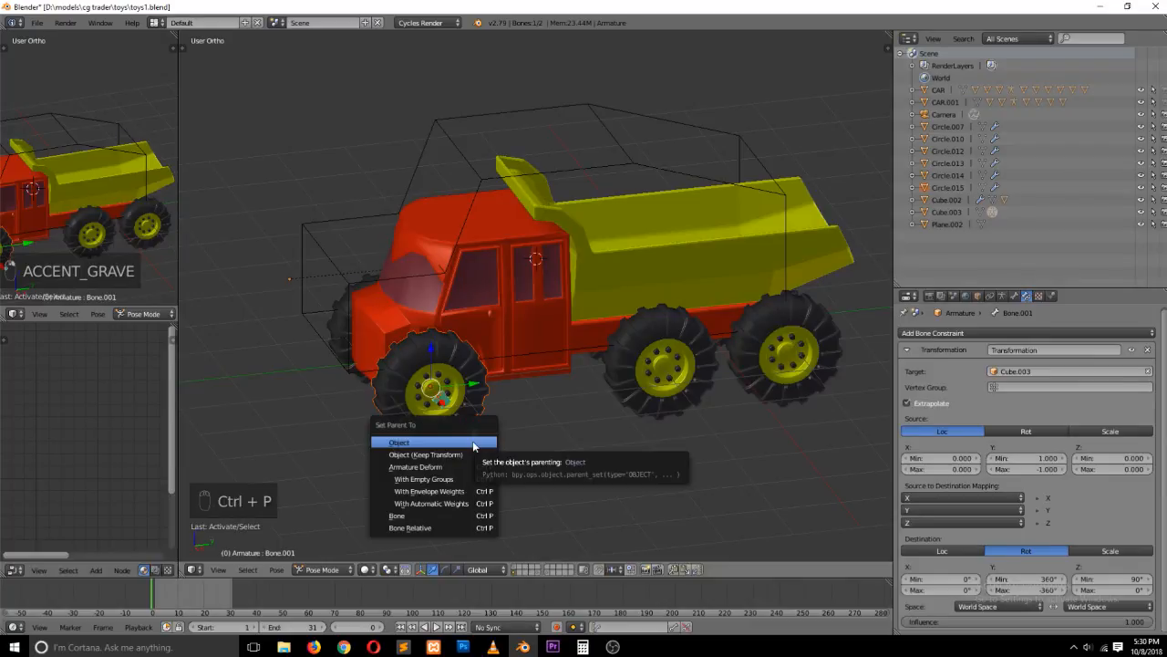
pyautogui.click(465, 515)
pyautogui.press('Escape')
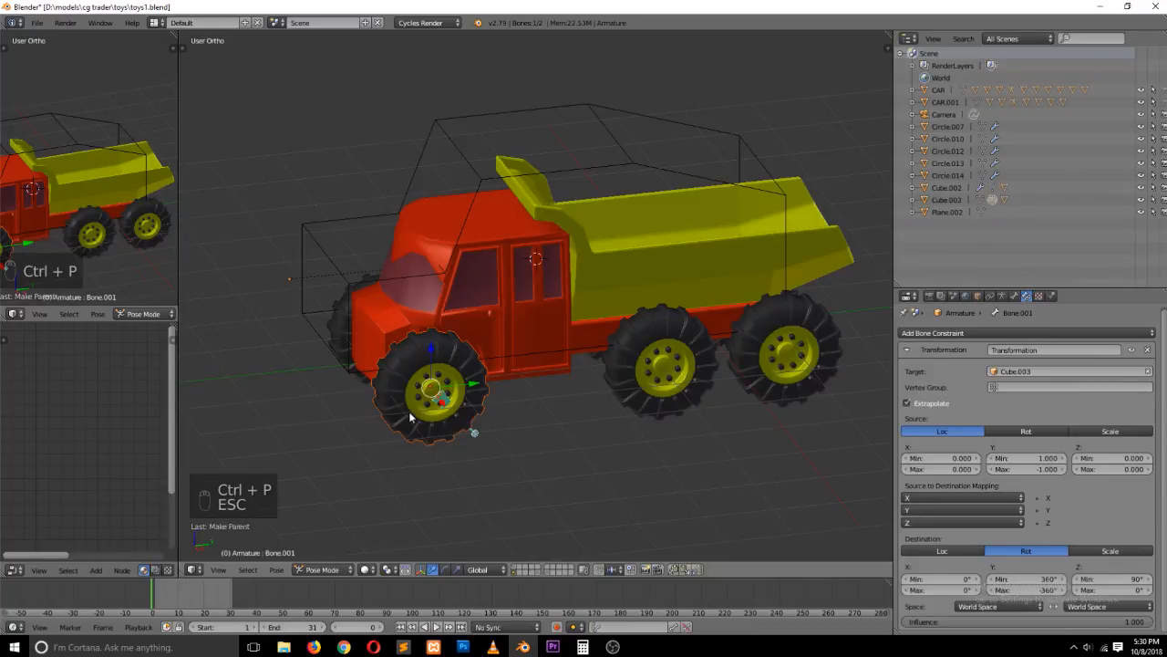
# Shift the body box along Y to test the newly parented front wheel's rotation, and undo the shift
pyautogui.rightClick(611, 166)
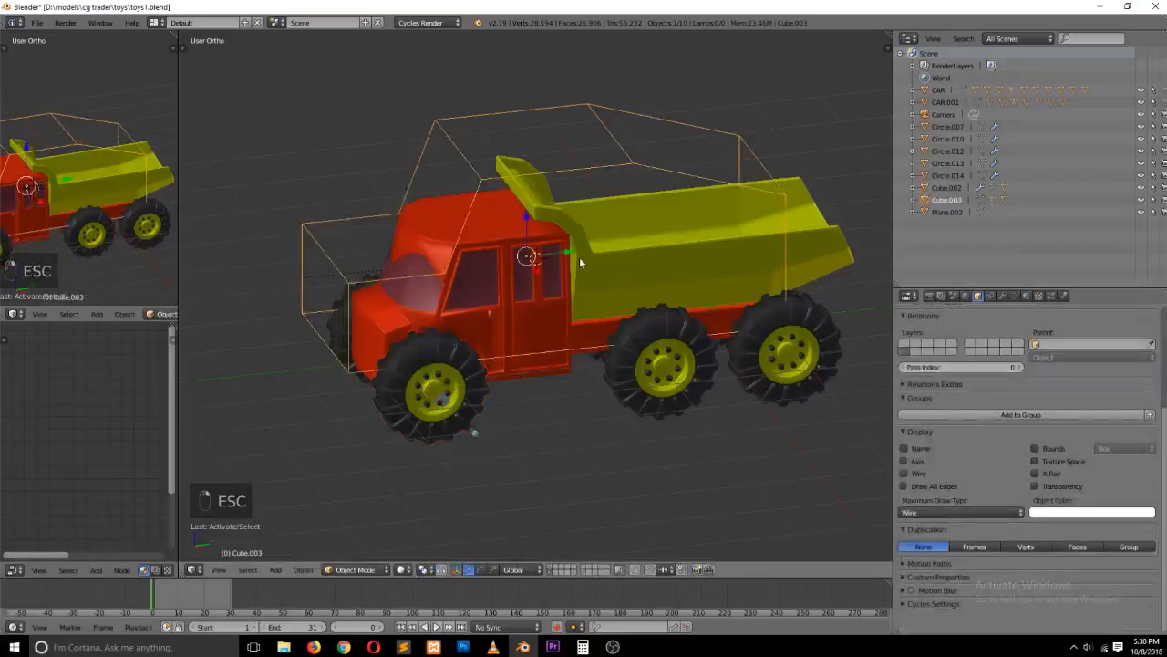
pyautogui.moveTo(562, 256)
pyautogui.mouseDown()
pyautogui.moveTo(630, 251)
pyautogui.moveTo(557, 260)
pyautogui.mouseUp()
pyautogui.hotkey('ctrl', 'z')
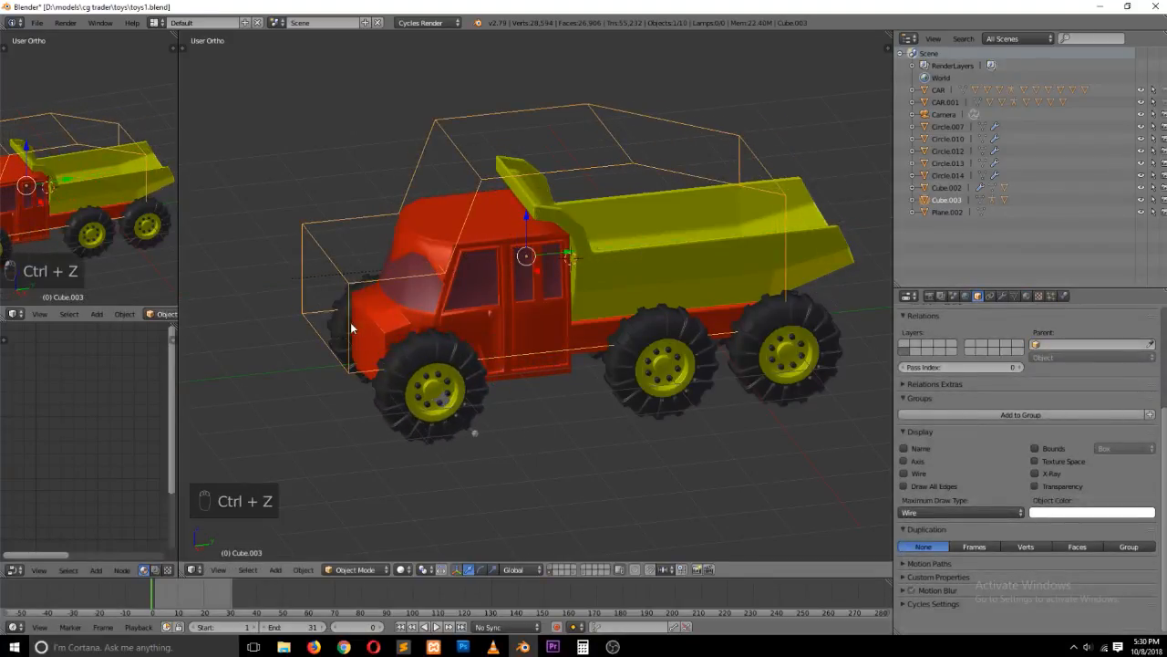
pyautogui.press('`')
pyautogui.moveTo(490, 388); pyautogui.dragTo(662, 422, button='middle')
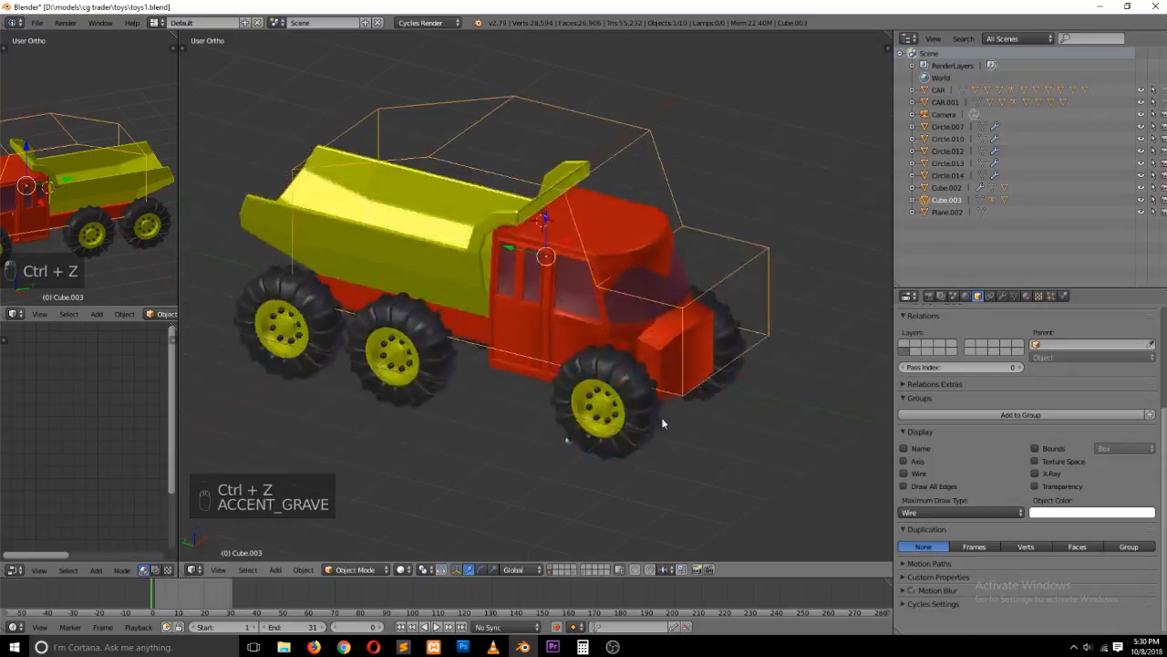
pyautogui.rightClick(567, 443)
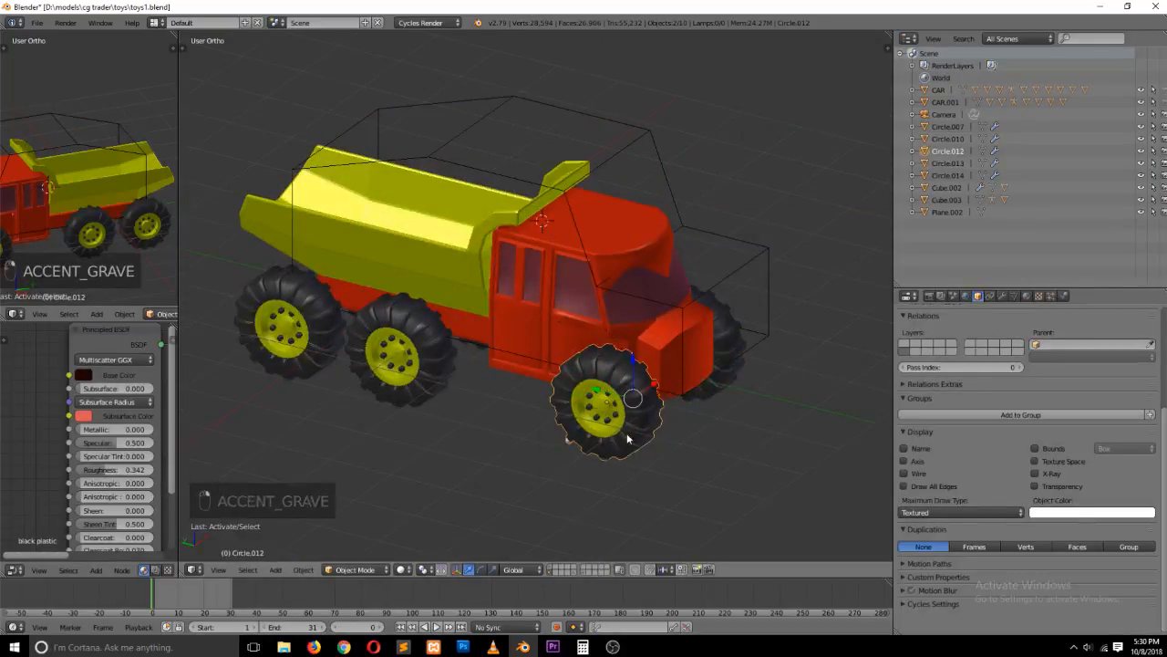
pyautogui.hotkey('ctrl', 'p')
pyautogui.click(626, 439)
pyautogui.hotkey('ctrl', 'z')
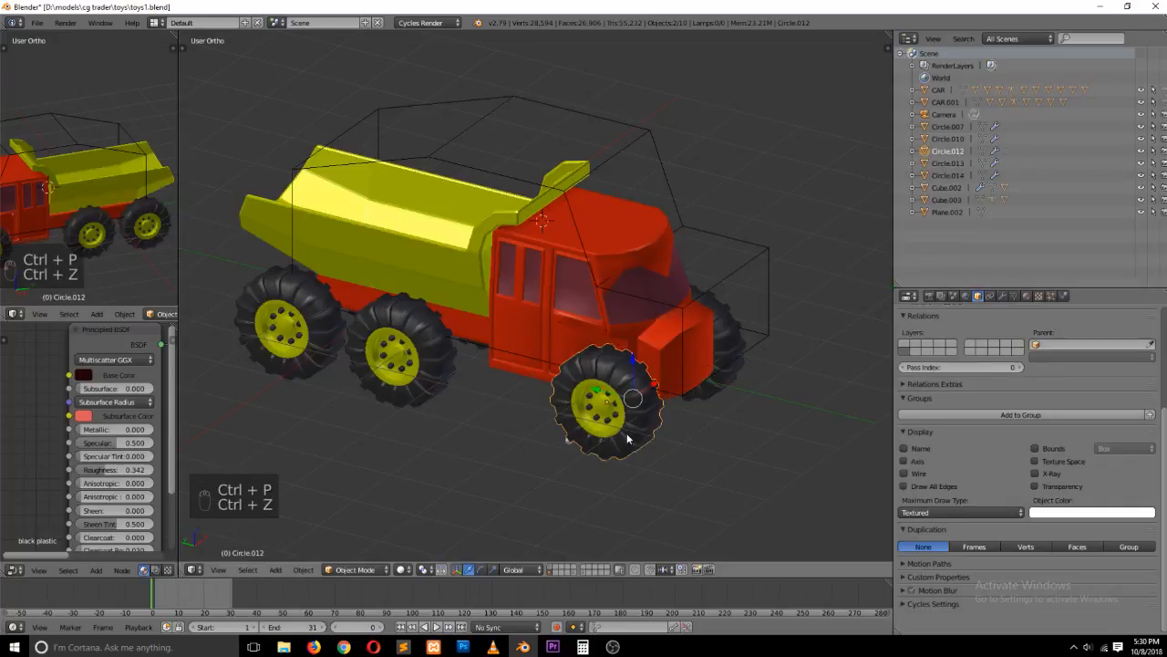
# Parent the near front wheel to the armature bone at its hub, using the Bone parenting type
pyautogui.press('a')
pyautogui.rightClick(570, 444)
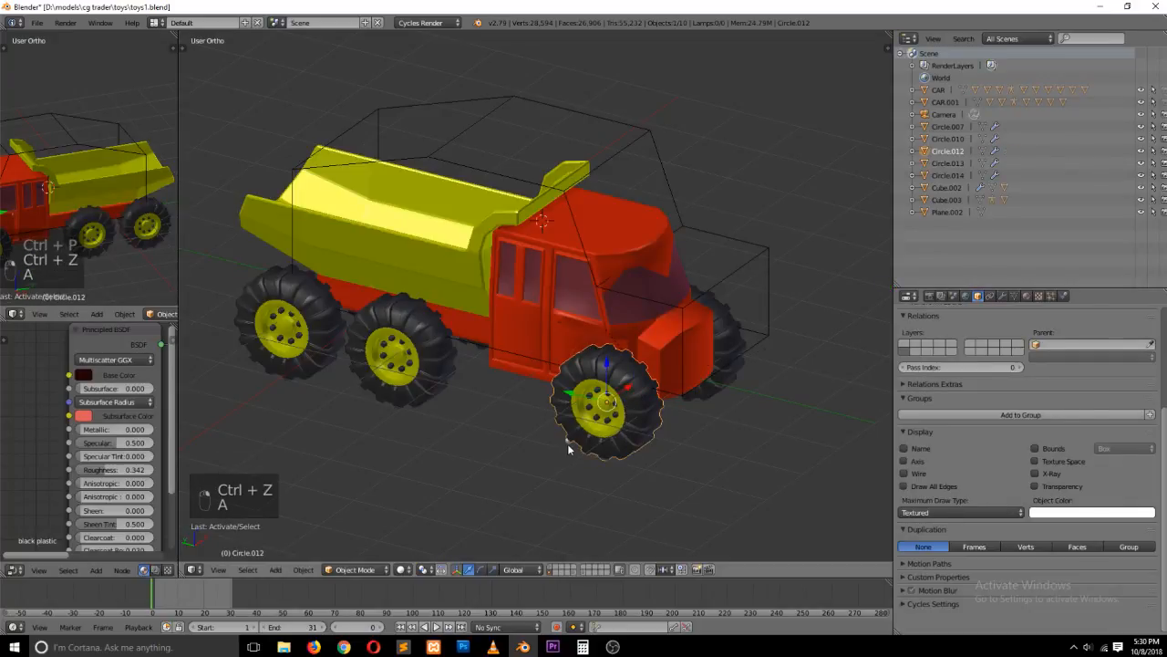
pyautogui.hotkey('ctrl', 'p')
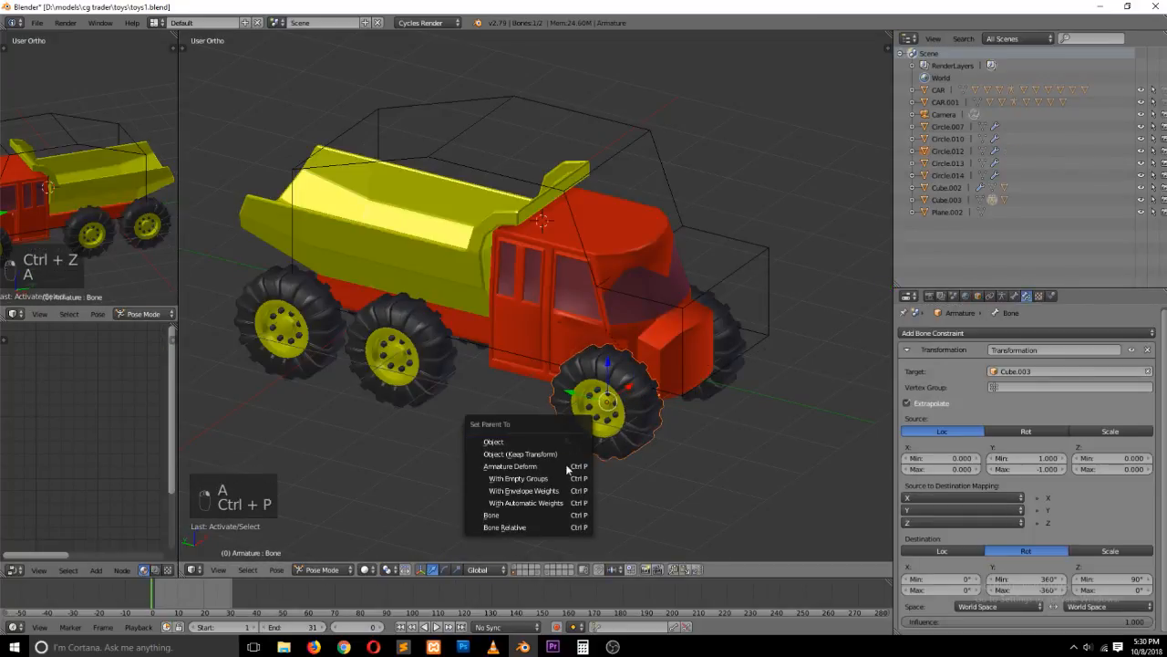
pyautogui.click(538, 514)
# Move the wireframe control box around the truck to test whether the parts follow, and undo the test
pyautogui.rightClick(467, 120)
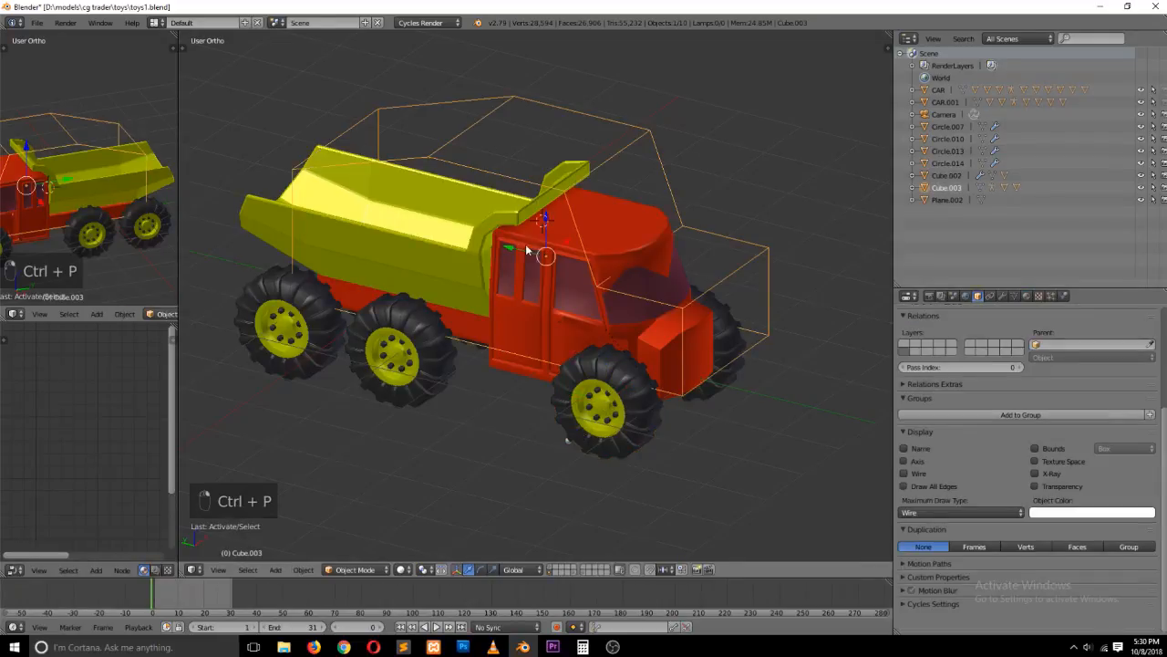
pyautogui.moveTo(518, 259); pyautogui.dragTo(587, 286, button='right')
pyautogui.hotkey('ctrl', 'z')
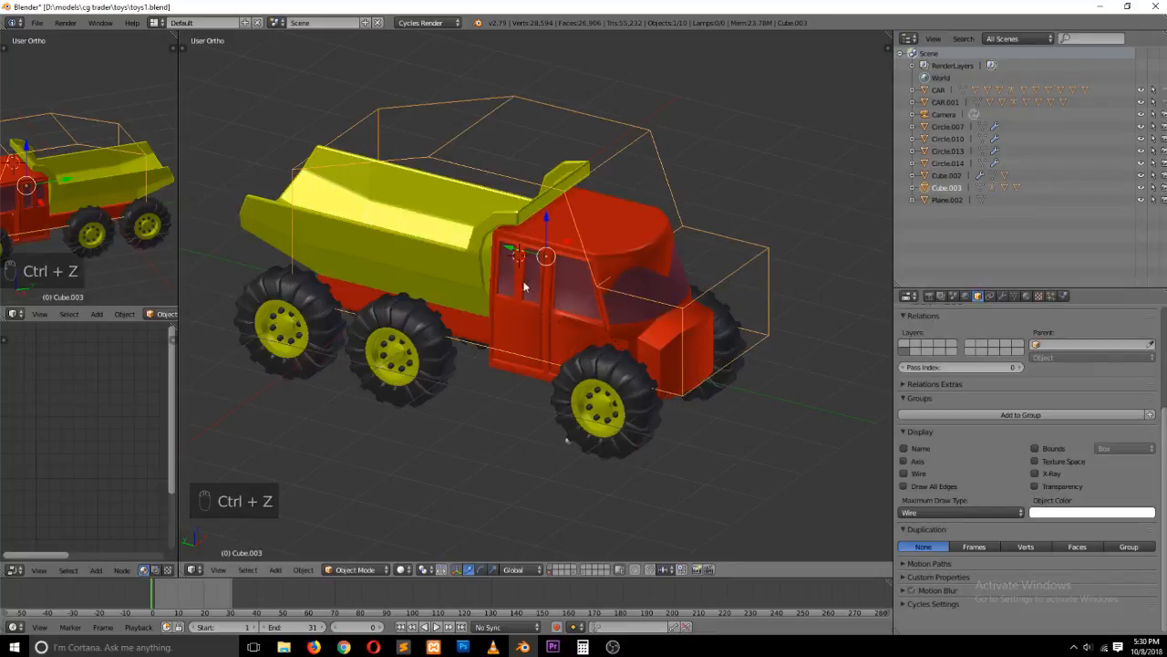
# Parent the red cab and truck body to the wireframe control box as an object
pyautogui.rightClick(523, 305)
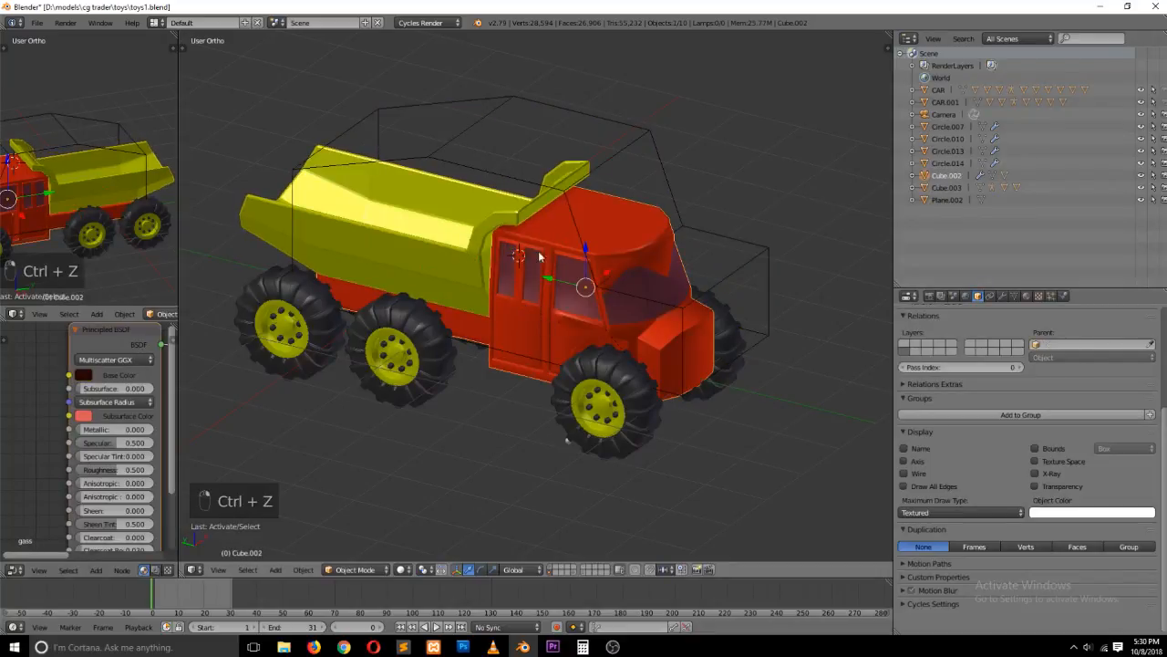
pyautogui.press('g')
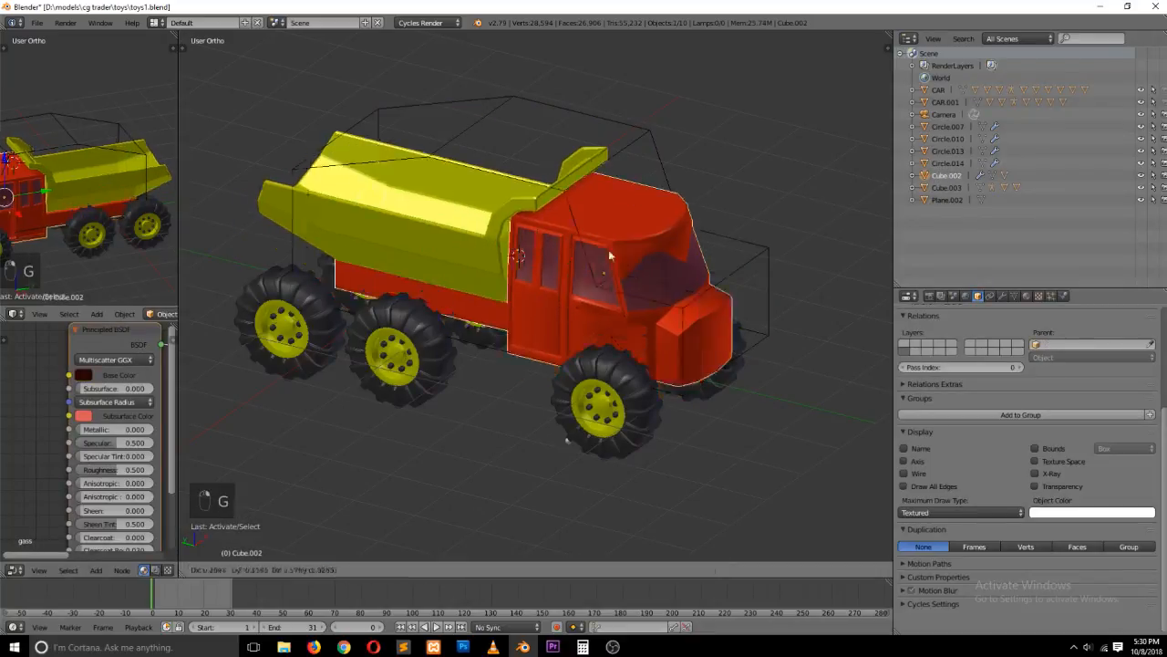
pyautogui.keyDown('shift'); pyautogui.rightClick(641, 171); pyautogui.keyUp('shift')
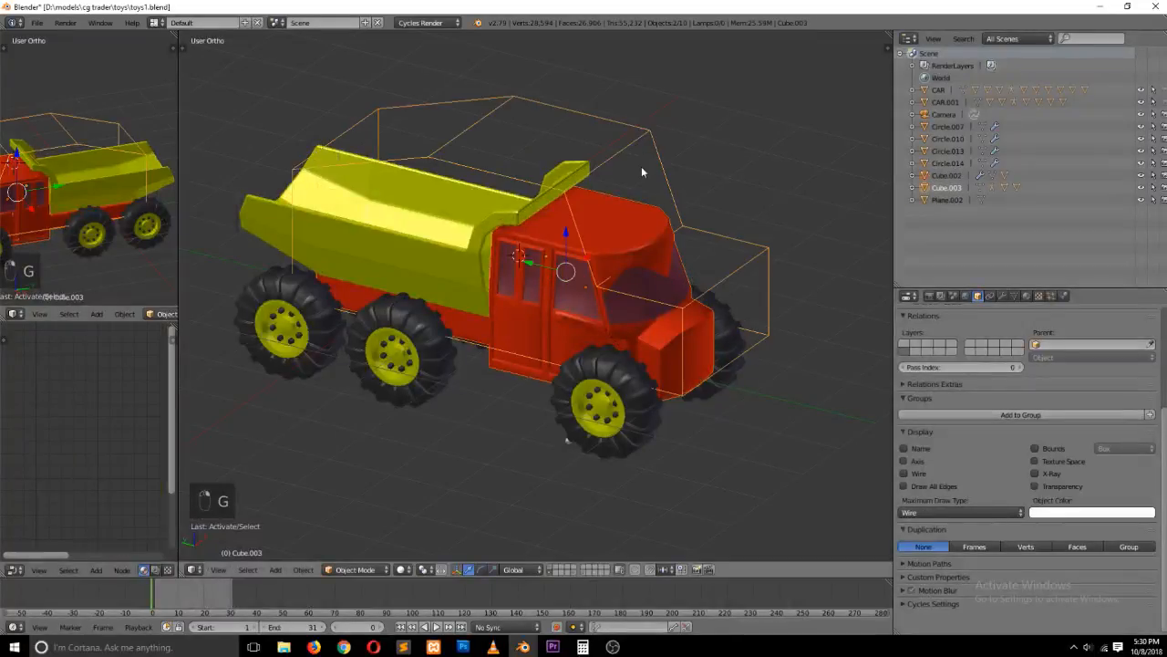
pyautogui.hotkey('ctrl', 'p')
pyautogui.click(636, 177)
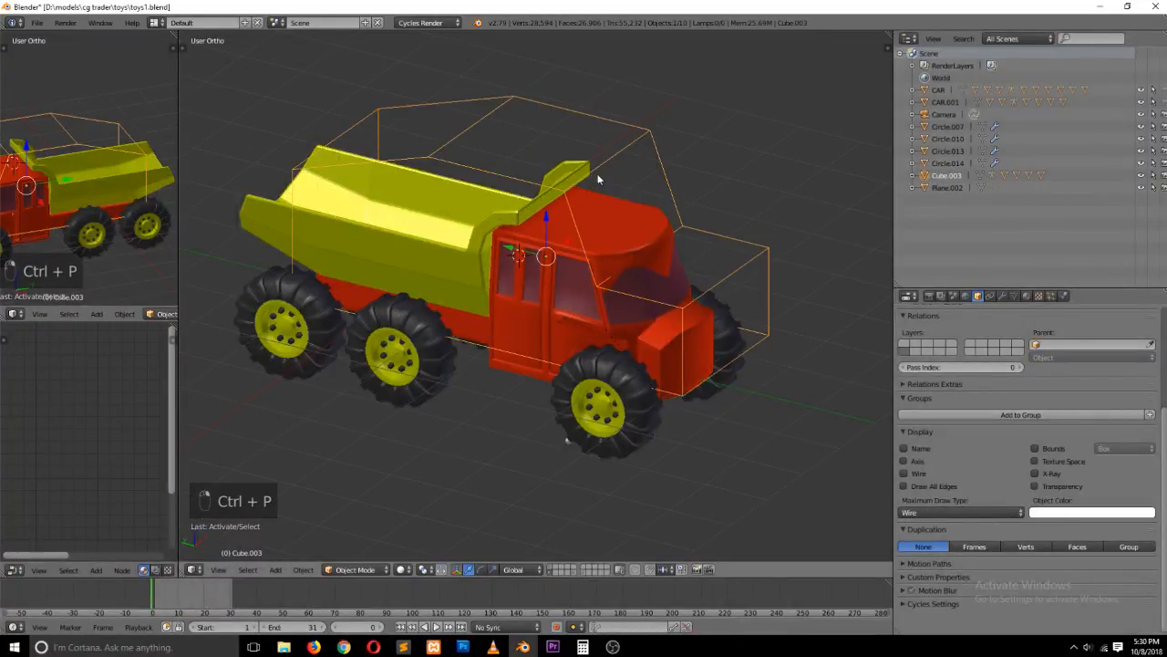
# Slide the wireframe control box along the Y axis to test the attached body and wheels, and undo the moves
pyautogui.press('g')
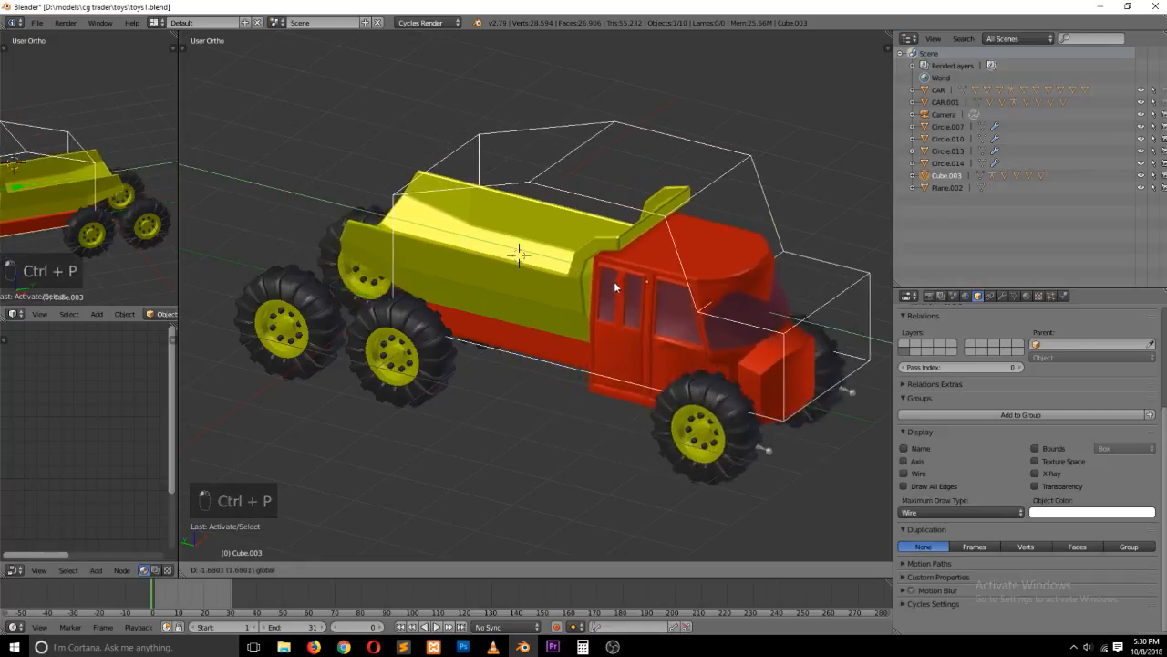
pyautogui.hotkey('ctrl', 'z')
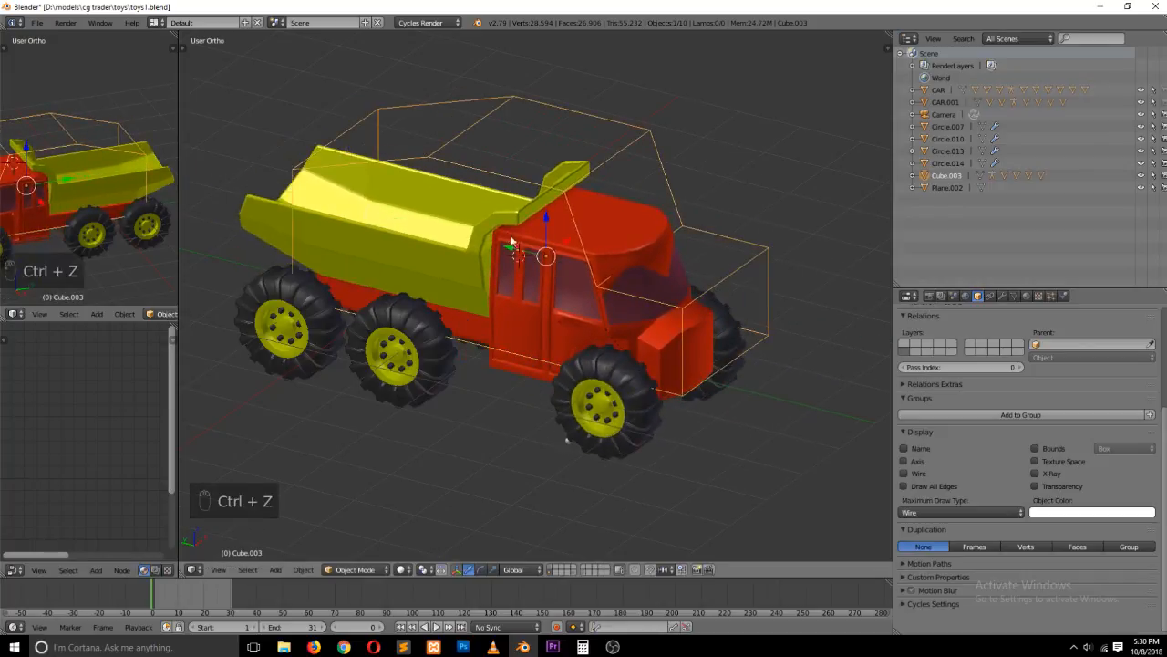
pyautogui.moveTo(524, 255)
pyautogui.mouseDown()
pyautogui.moveTo(572, 276)
pyautogui.moveTo(542, 268)
pyautogui.mouseUp()
pyautogui.hotkey('ctrl', 'z')
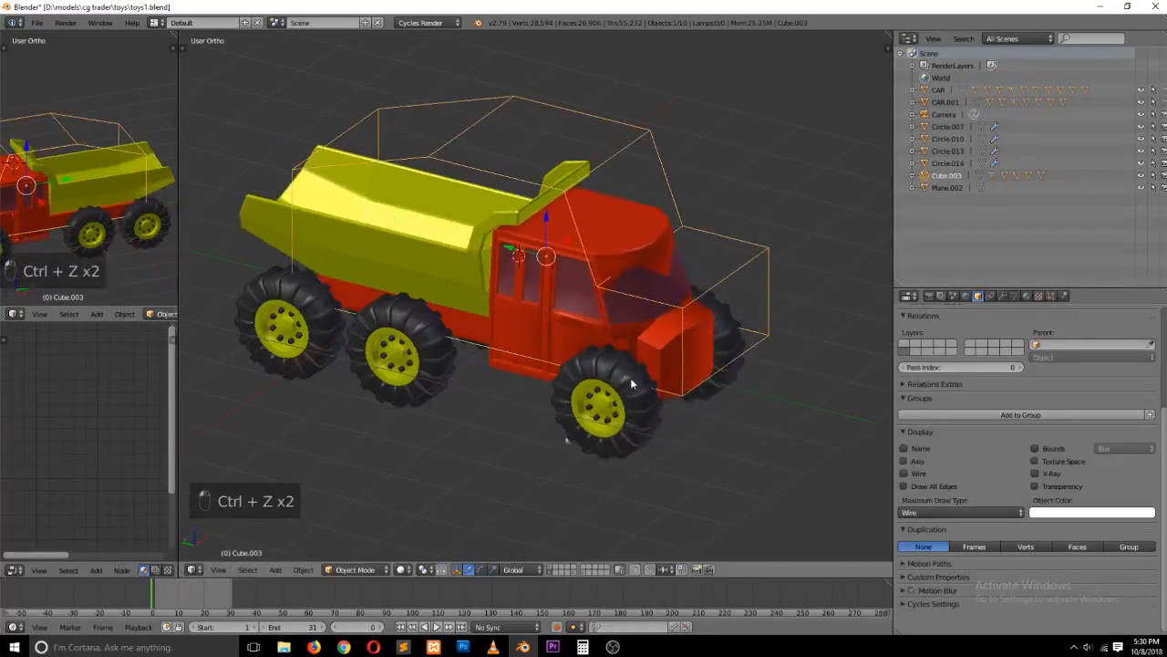
# Check the parent relations of the cab and the near front wheel
pyautogui.rightClick(632, 384)
pyautogui.rightClick(595, 284)
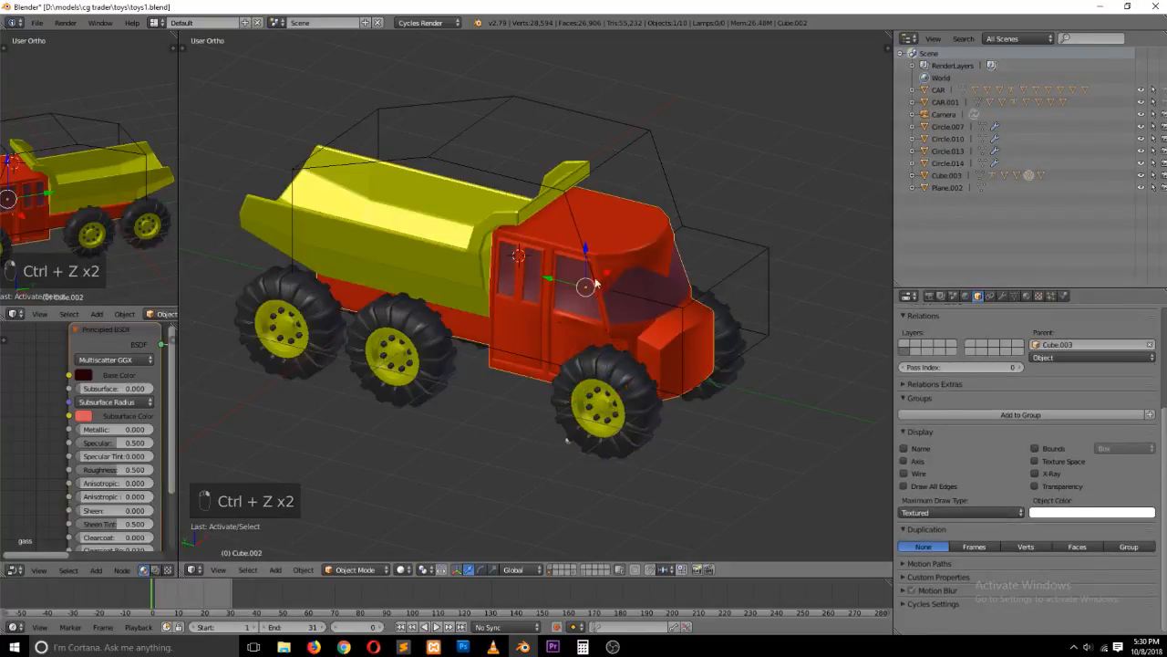
pyautogui.rightClick(578, 185)
pyautogui.rightClick(603, 389)
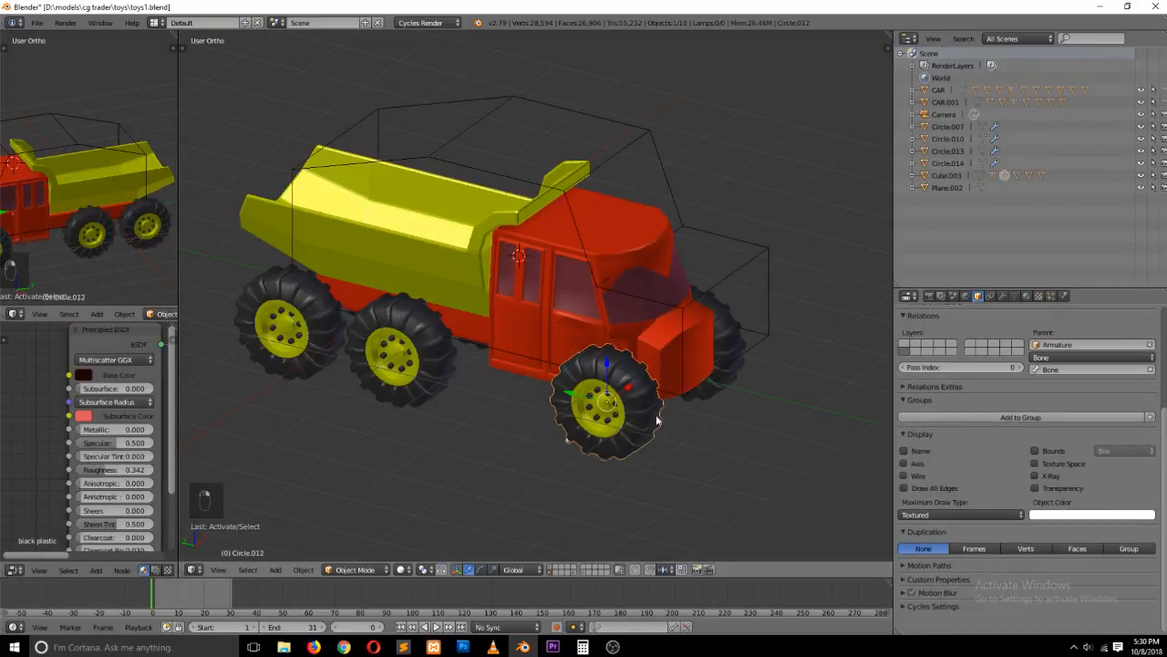
# Set the first front-wheel bone's Transformation constraint destination Y rotation to a minimum of 90° and a maximum of -90°
pyautogui.rightClick(569, 451)
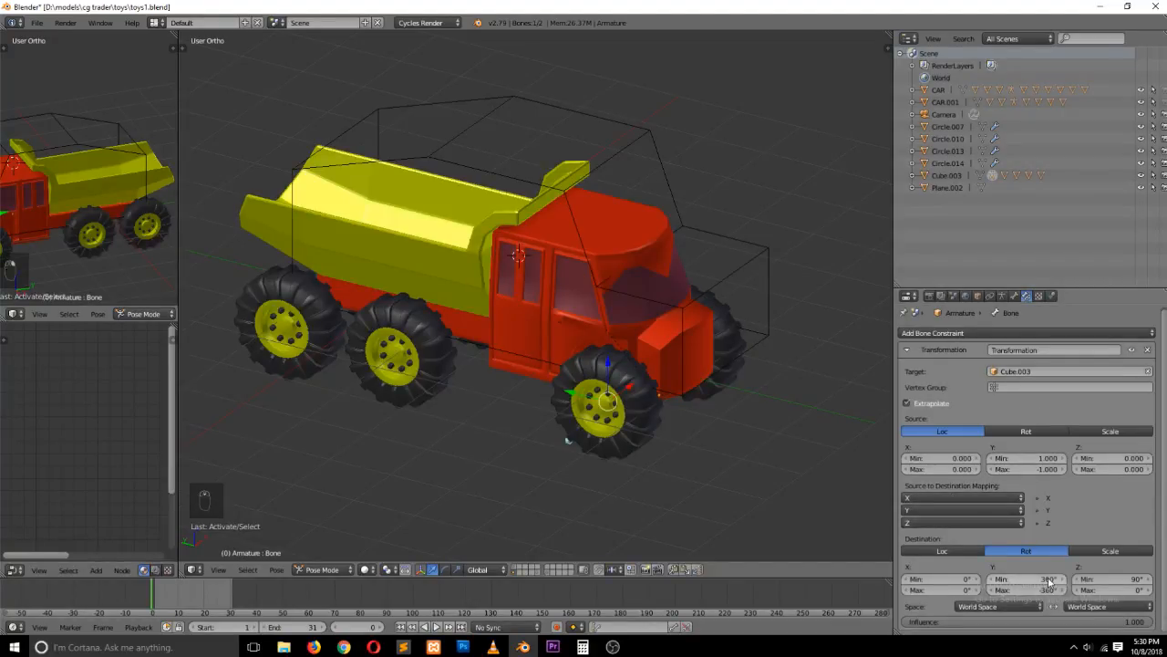
pyautogui.click(1048, 582)
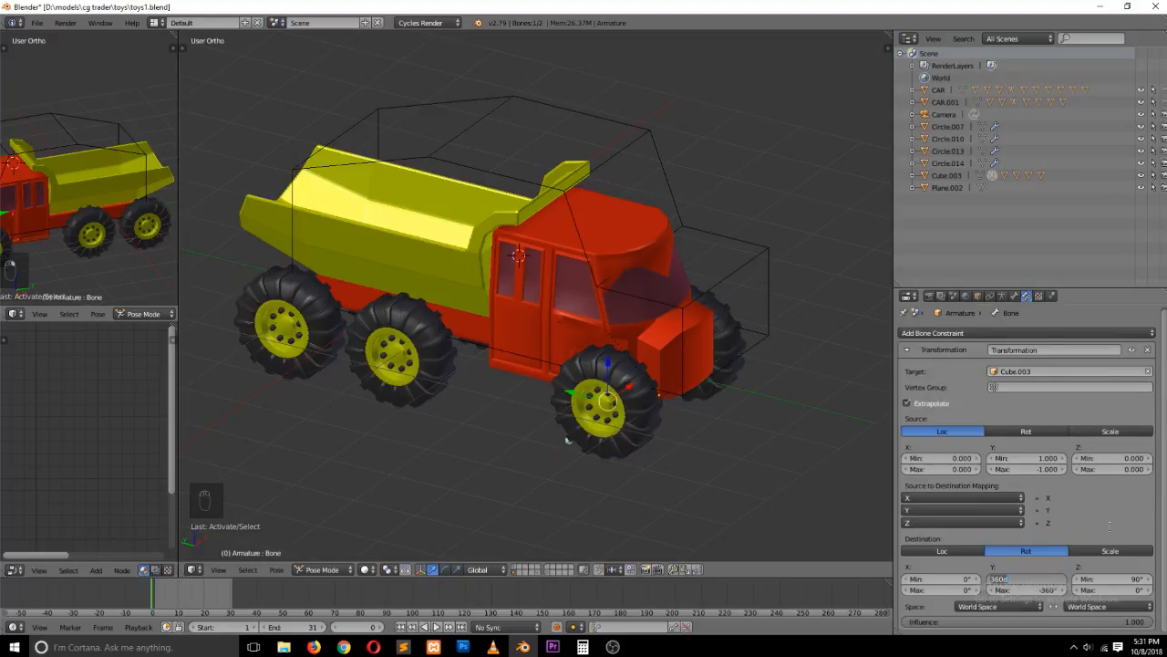
pyautogui.press('Return')
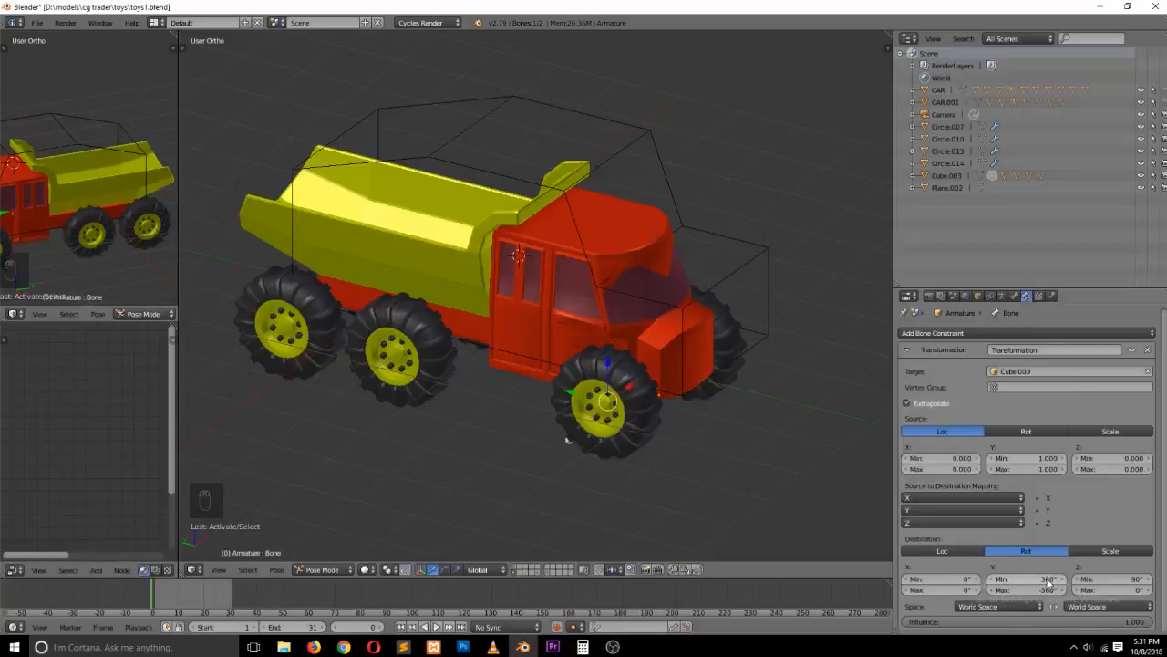
pyautogui.click(1048, 580)
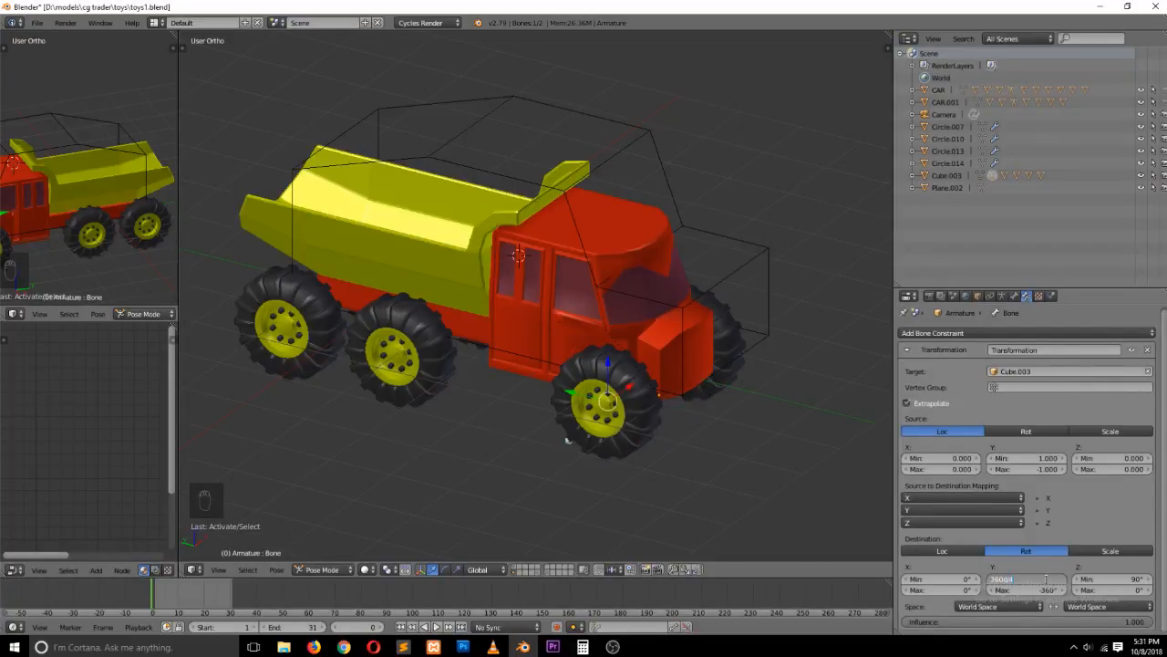
pyautogui.write('90')
pyautogui.press('Tab')
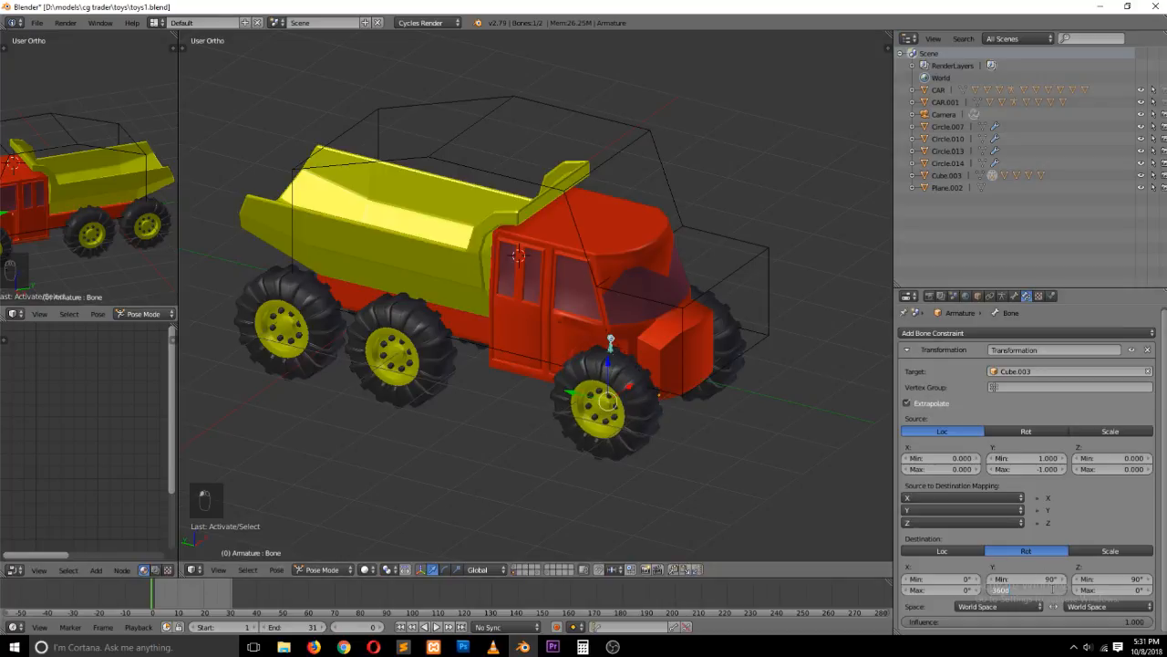
pyautogui.write('-90')
pyautogui.press('Return')
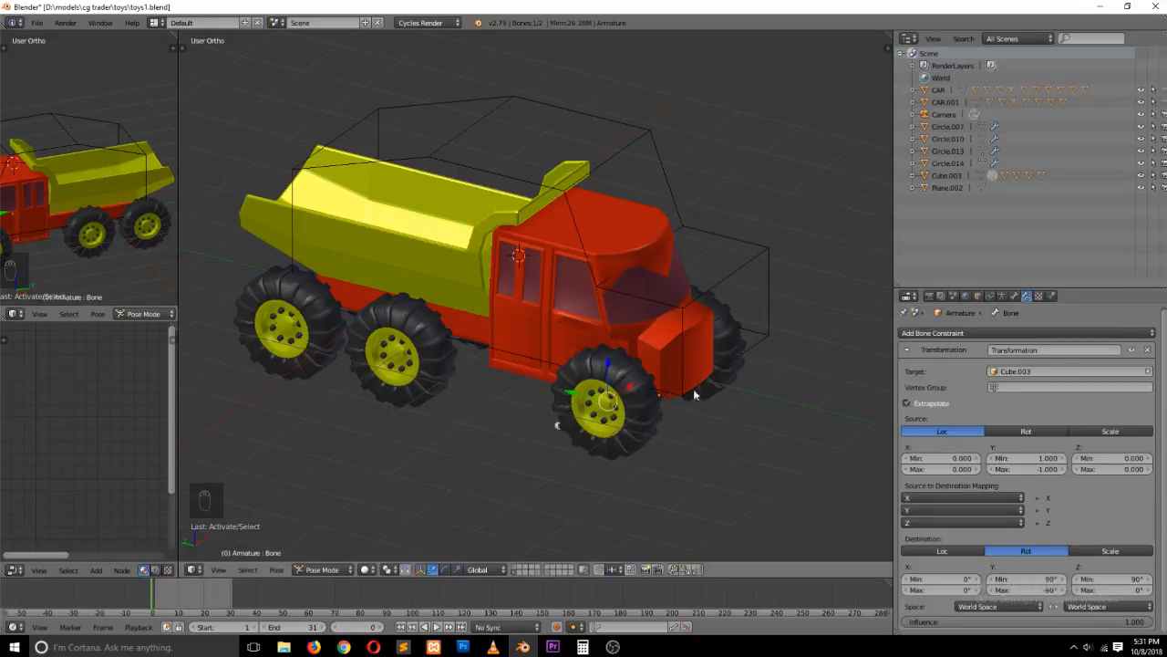
# Slide the wireframe control box back and forth along the Y axis to test the front wheel's rotation
pyautogui.rightClick(575, 225)
pyautogui.press('g')
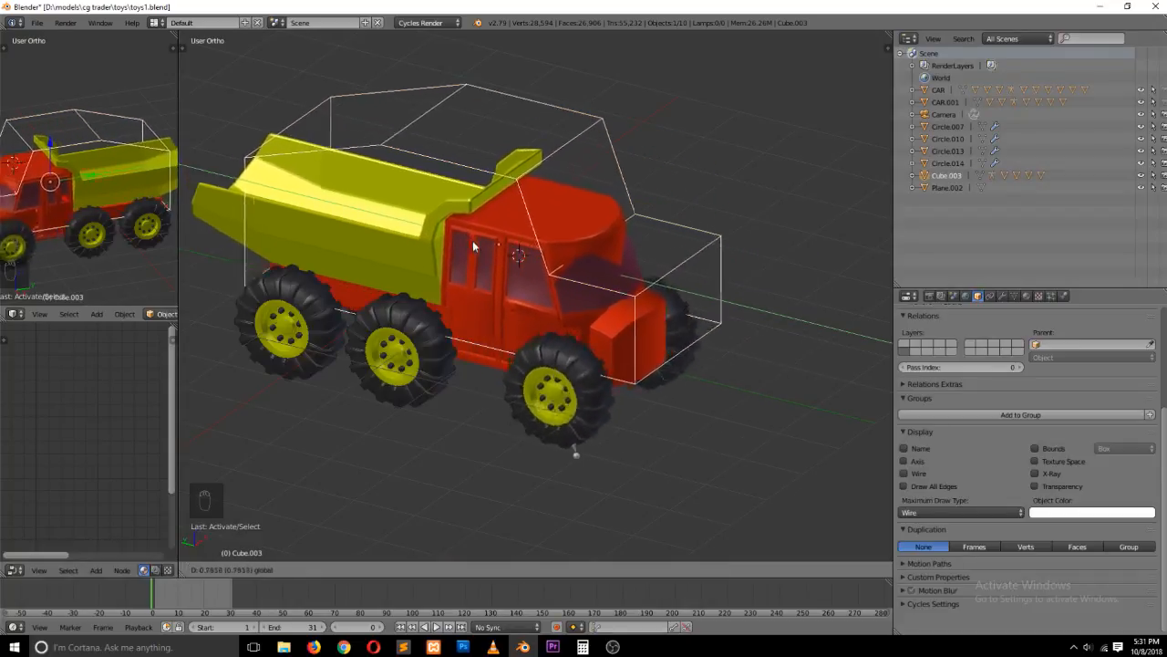
pyautogui.click(472, 240)
pyautogui.press('g')
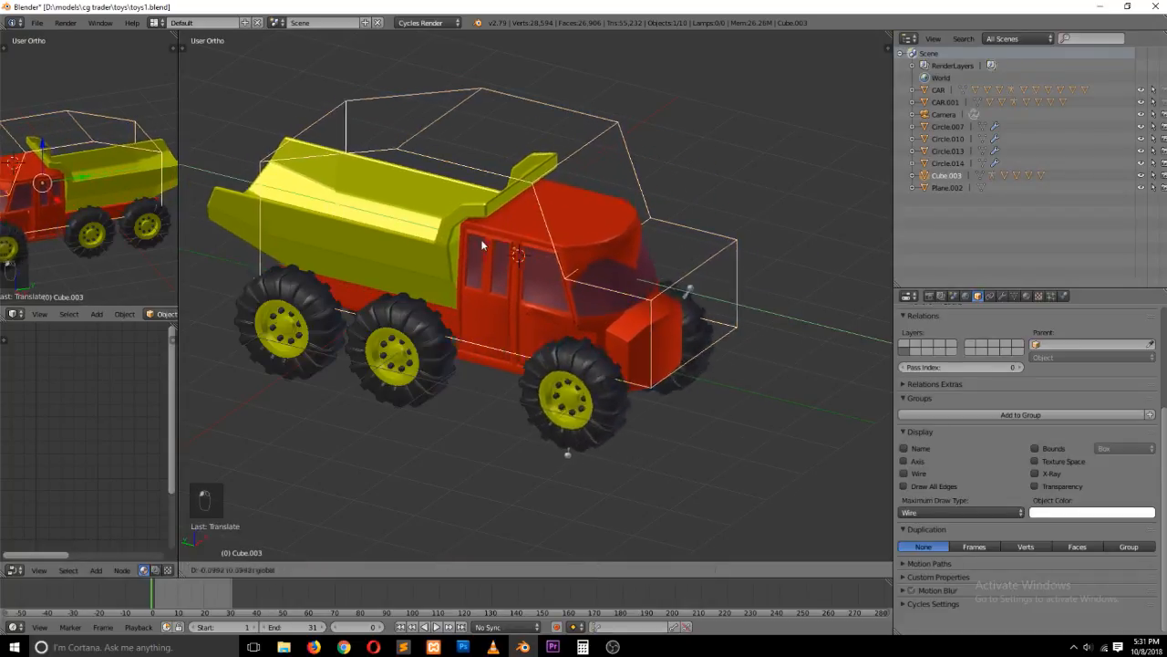
pyautogui.click(686, 244)
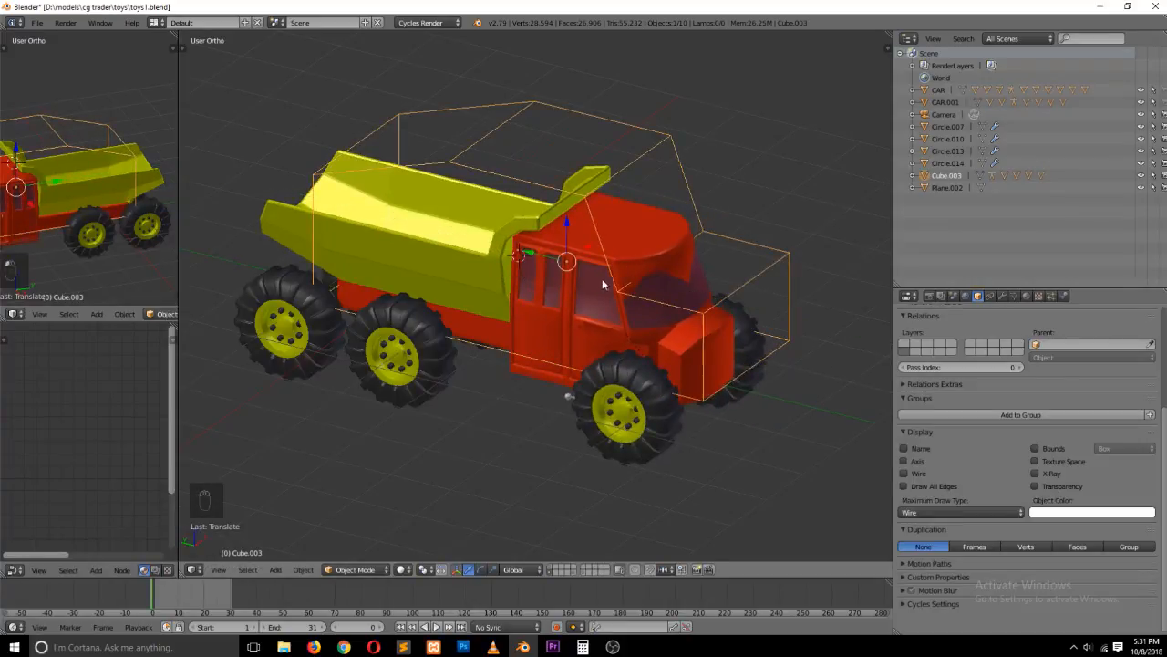
# Set the opposite front-wheel bone's Transformation constraint destination Y rotation to a minimum of 90° and a maximum of -90°
pyautogui.moveTo(602, 278); pyautogui.dragTo(520, 278, button='middle')
pyautogui.rightClick(472, 383)
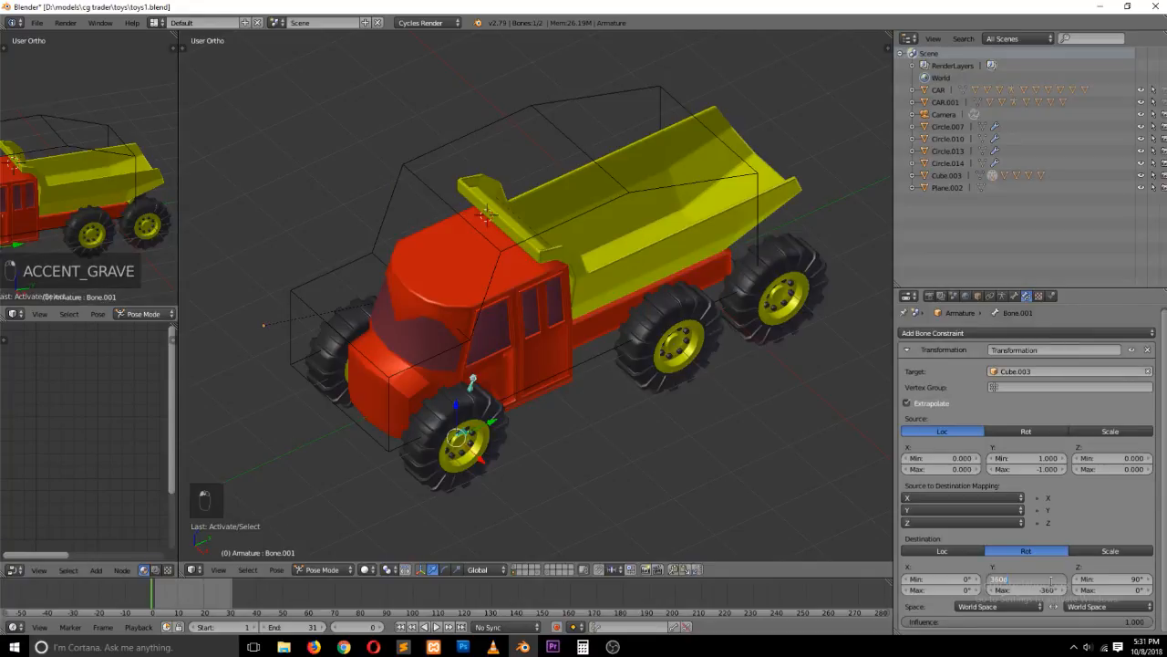
pyautogui.write('90')
pyautogui.press('Return')
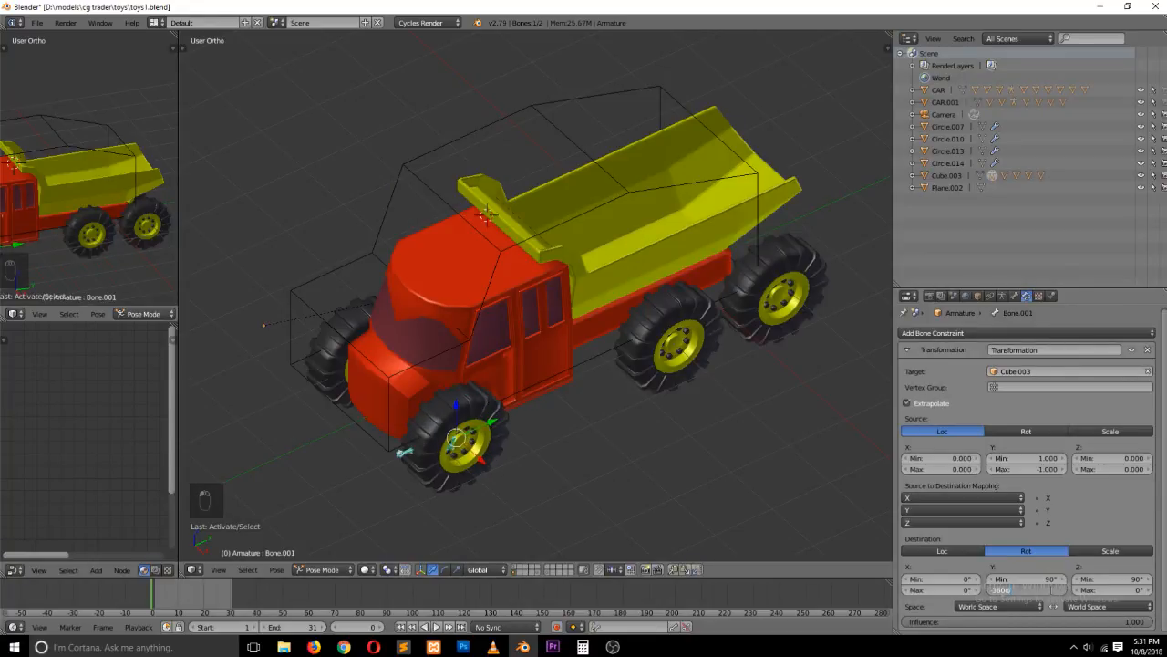
pyautogui.press('Return')
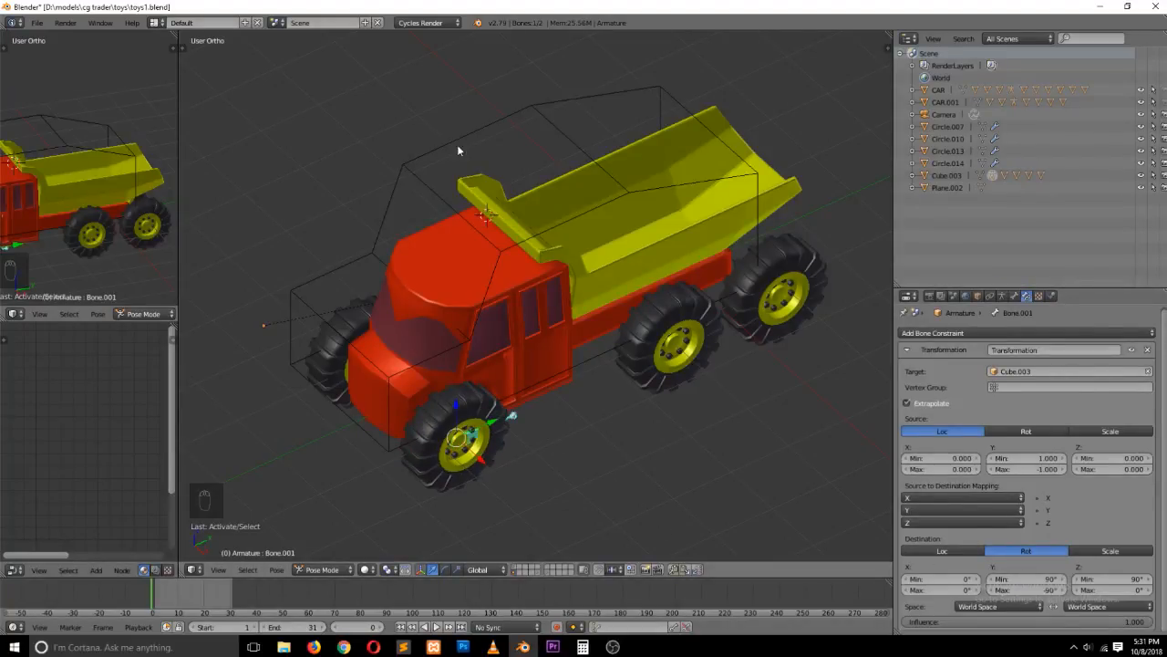
# Try moving the wireframe control box and examine the opposite front wheel and its bone
pyautogui.rightClick(508, 275)
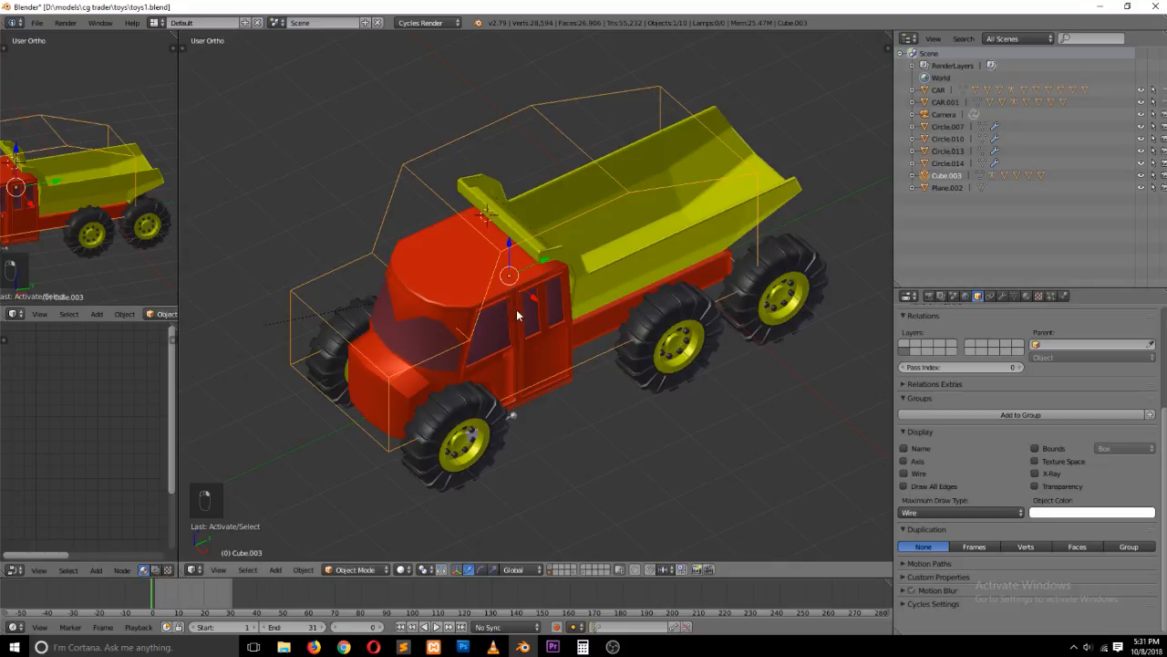
pyautogui.press('g')
pyautogui.scroll(3, 449, 426)
pyautogui.rightClick(503, 472)
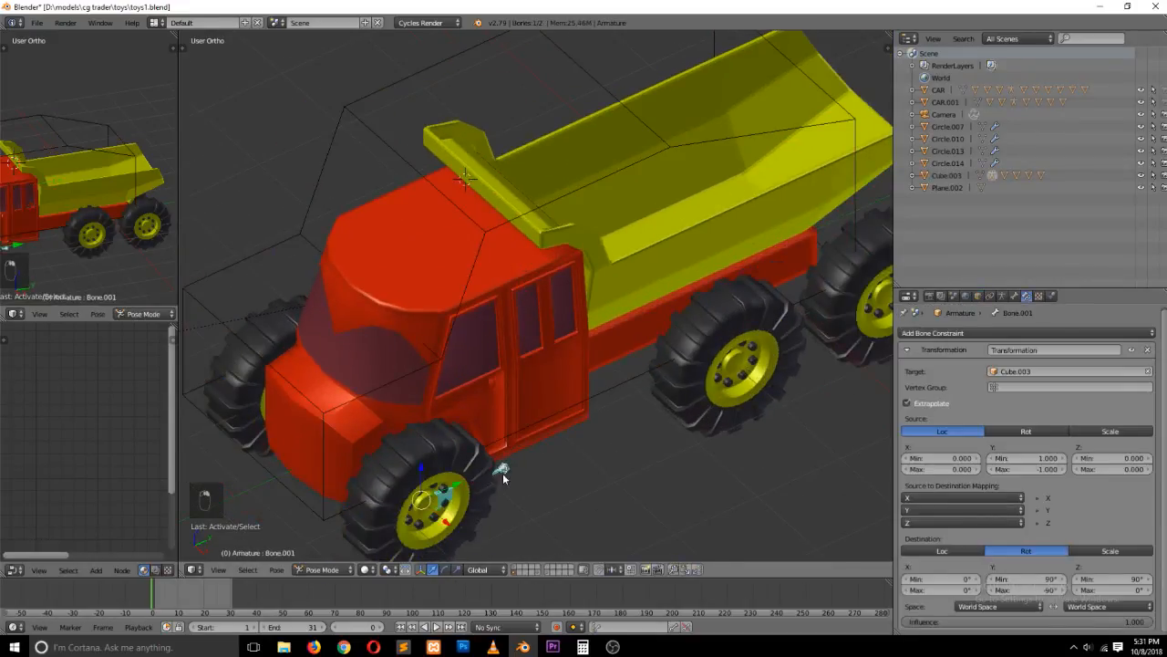
pyautogui.scroll(-2, 480, 484)
pyautogui.scroll(2, 428, 437)
pyautogui.scroll(-1, 501, 443)
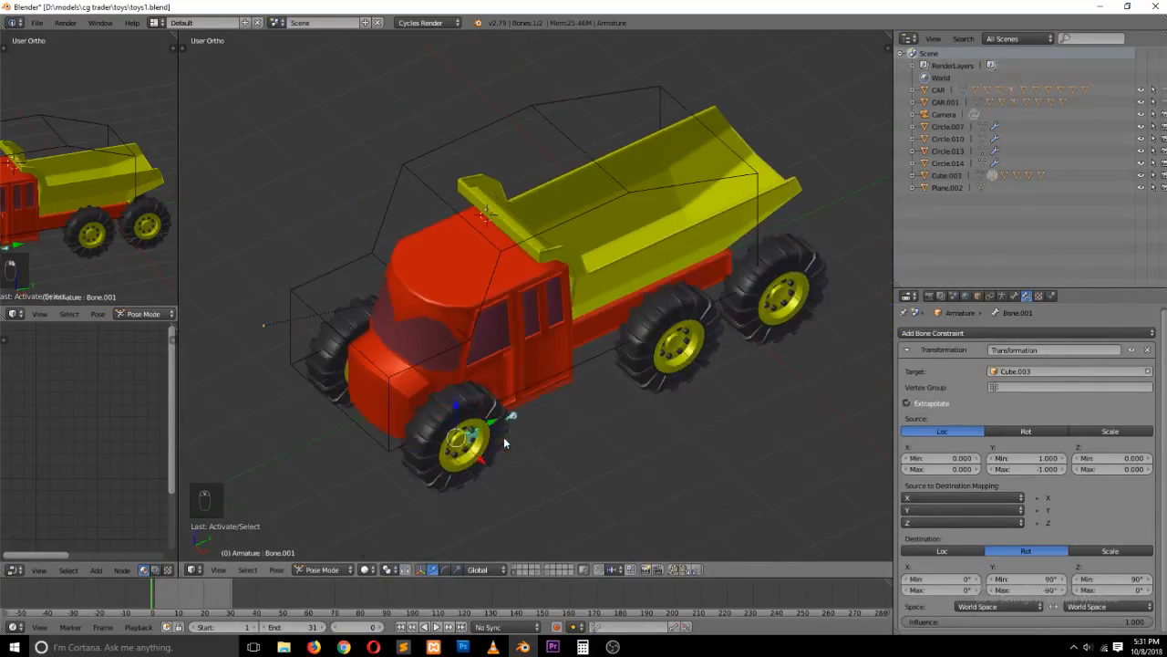
pyautogui.press('a')
pyautogui.scroll(1, 545, 432)
pyautogui.scroll(-3, 596, 411)
pyautogui.scroll(1, 584, 424)
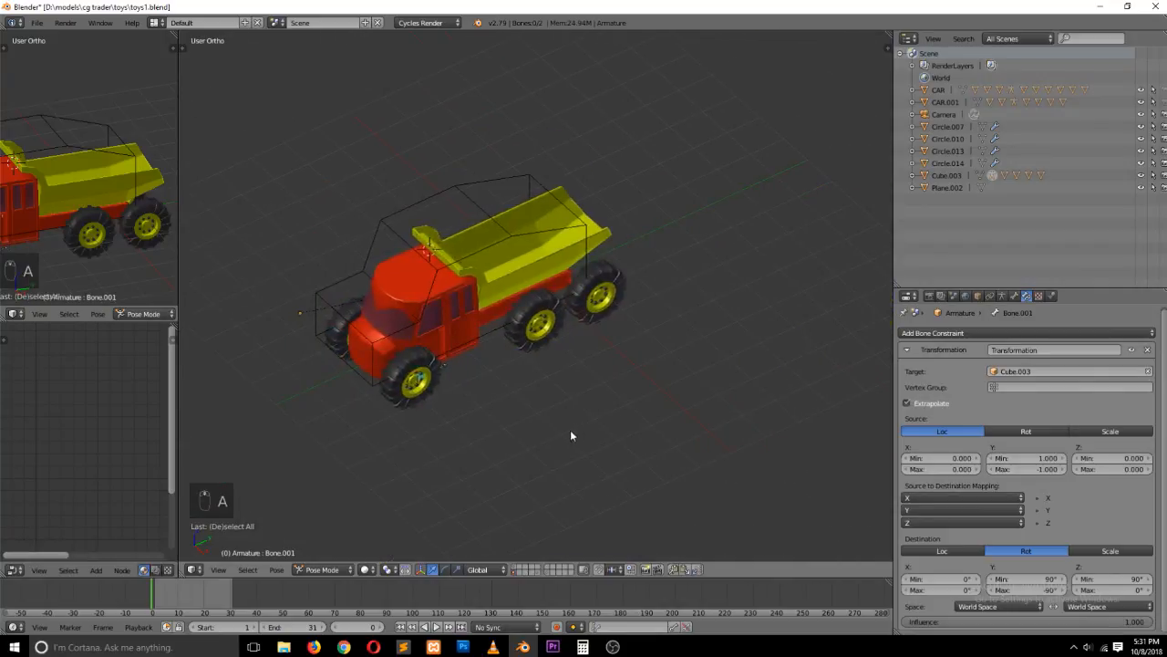
pyautogui.hotkey('shift', 'a')
pyautogui.moveTo(473, 417)
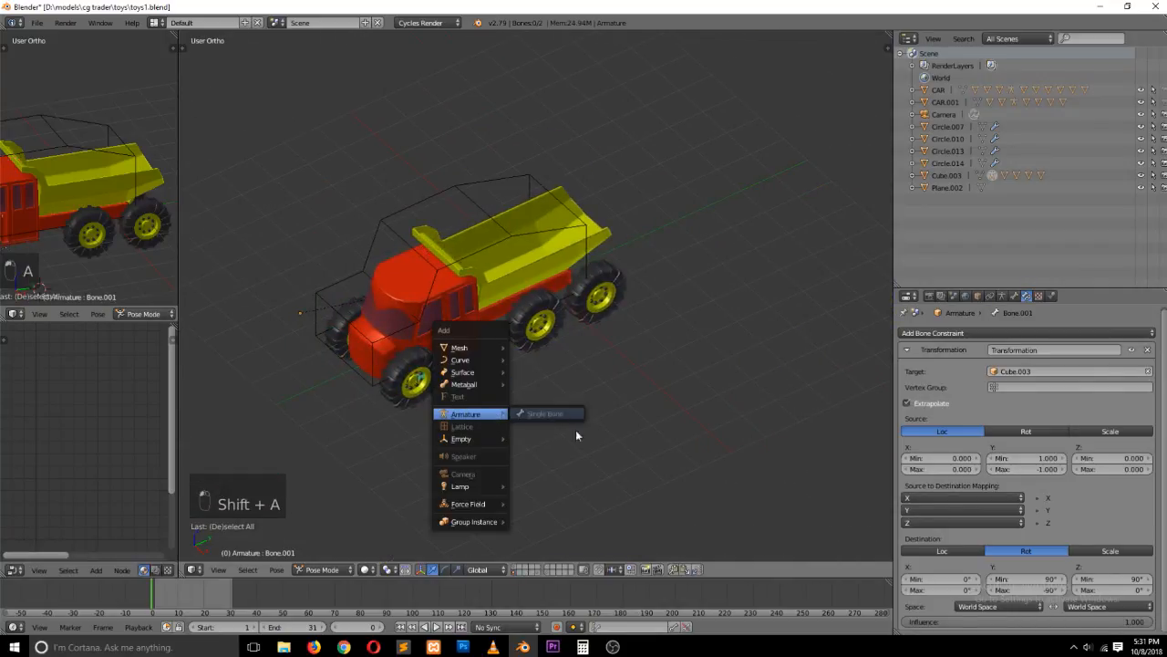
pyautogui.press('Escape')
# Switch the armature to Object Mode, clear the selection, and add a new single-bone armature on the ground beside the truck
pyautogui.hotkey('ctrl', 'Tab')
pyautogui.press('a')
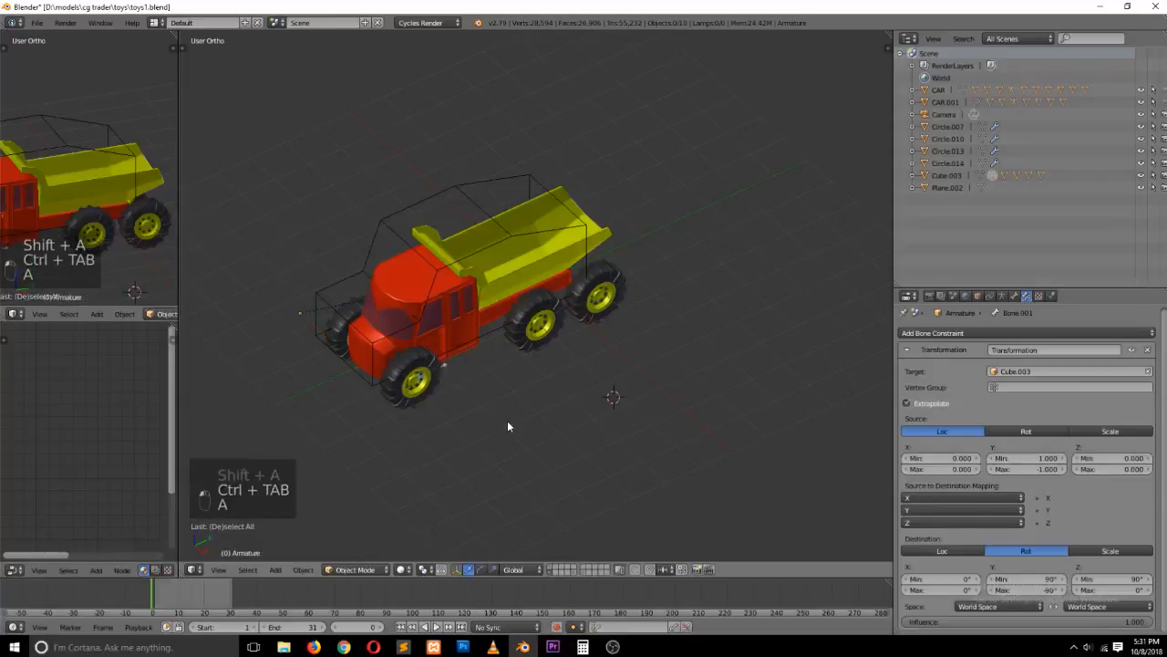
pyautogui.hotkey('shift', 'a')
pyautogui.click(580, 438)
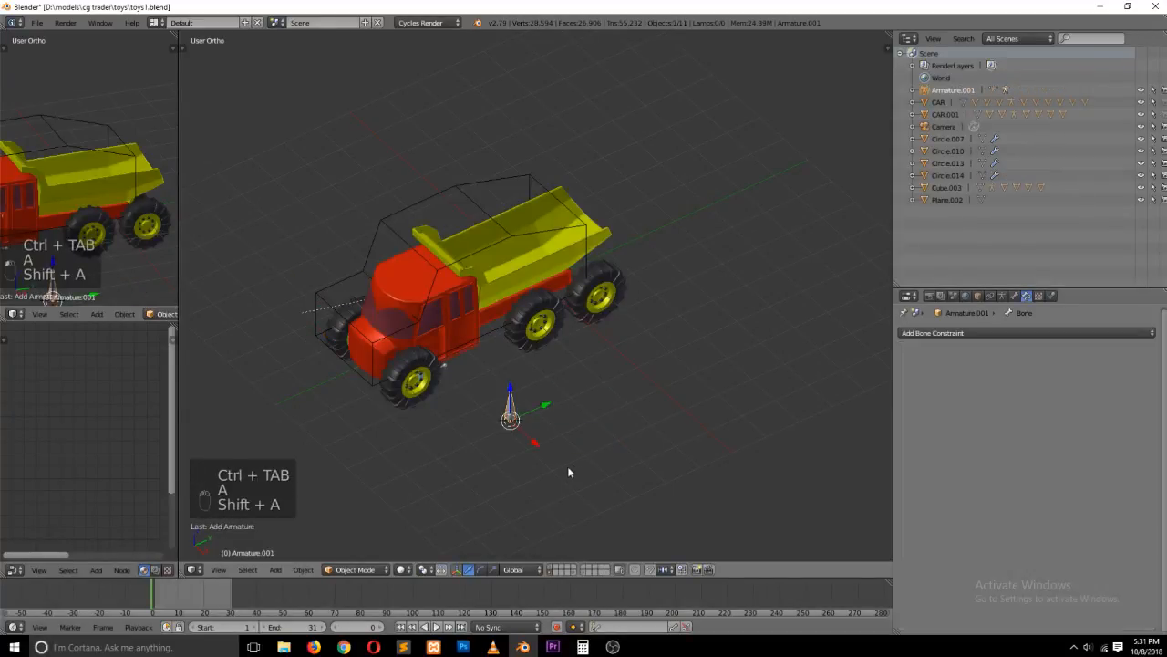
pyautogui.scroll(2, 568, 465)
pyautogui.scroll(1, 578, 450)
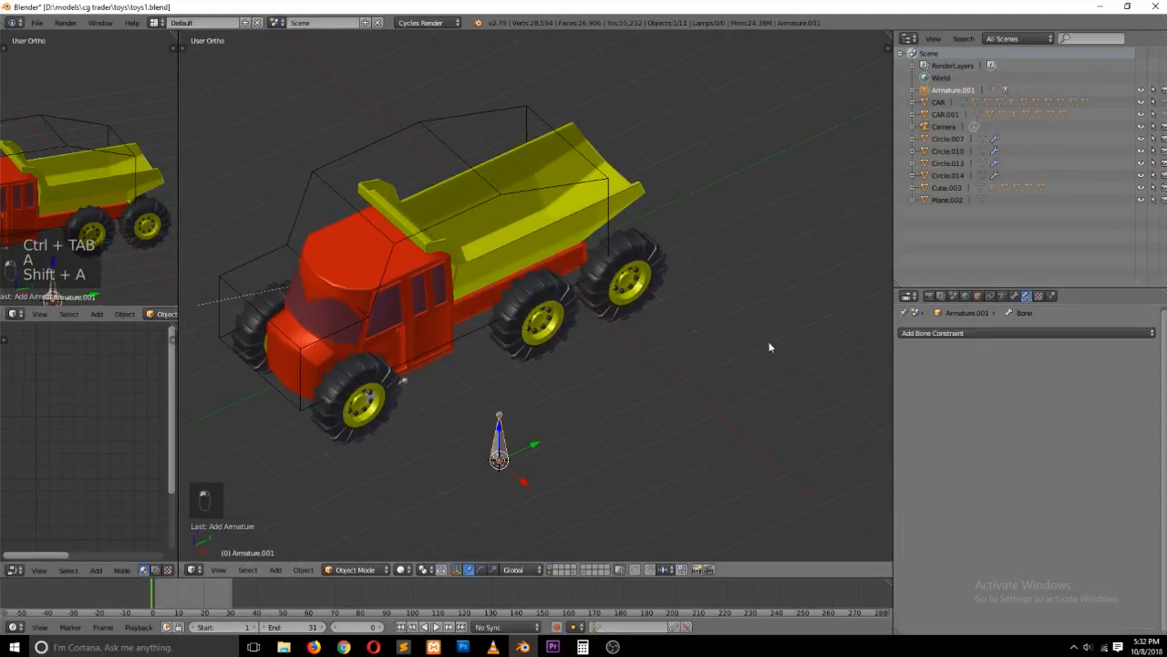
# Switch the new armature to Pose Mode and give its bone a Transformation constraint targeting the wireframe control box Cube.003
pyautogui.click(944, 332)
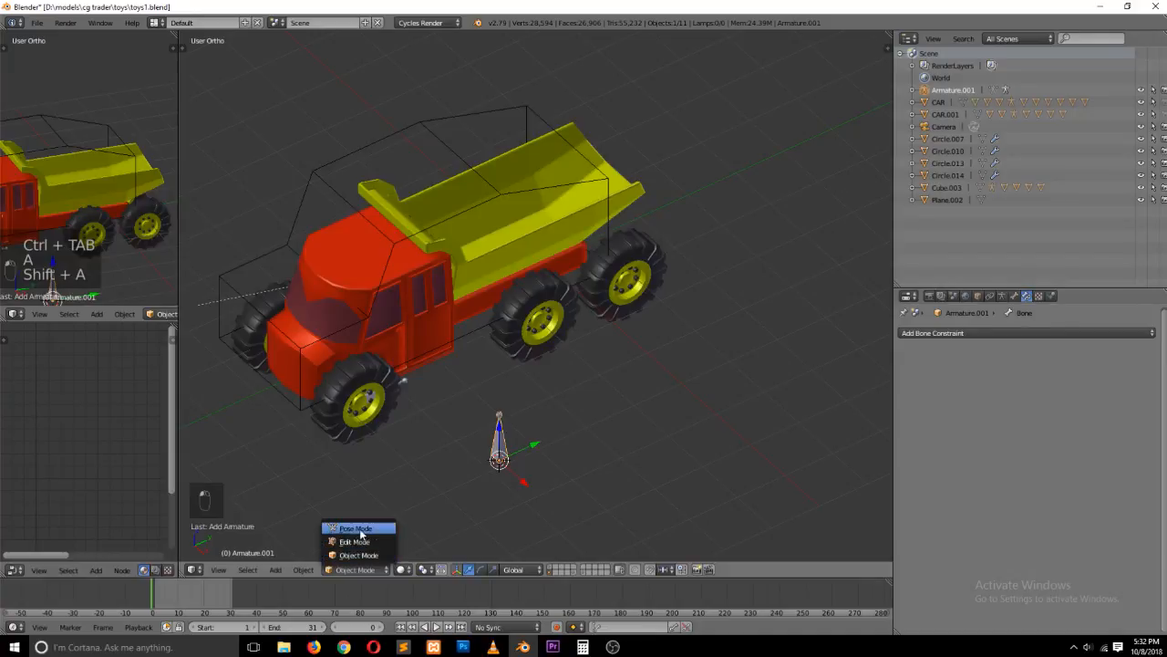
pyautogui.click(358, 529)
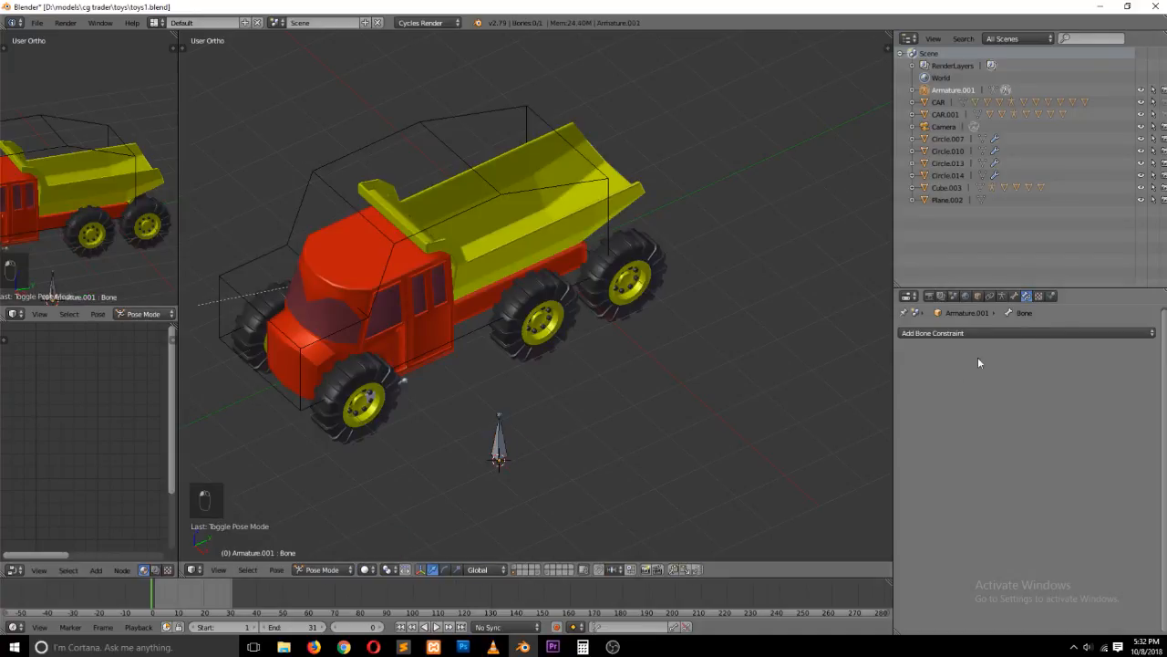
pyautogui.click(1032, 332)
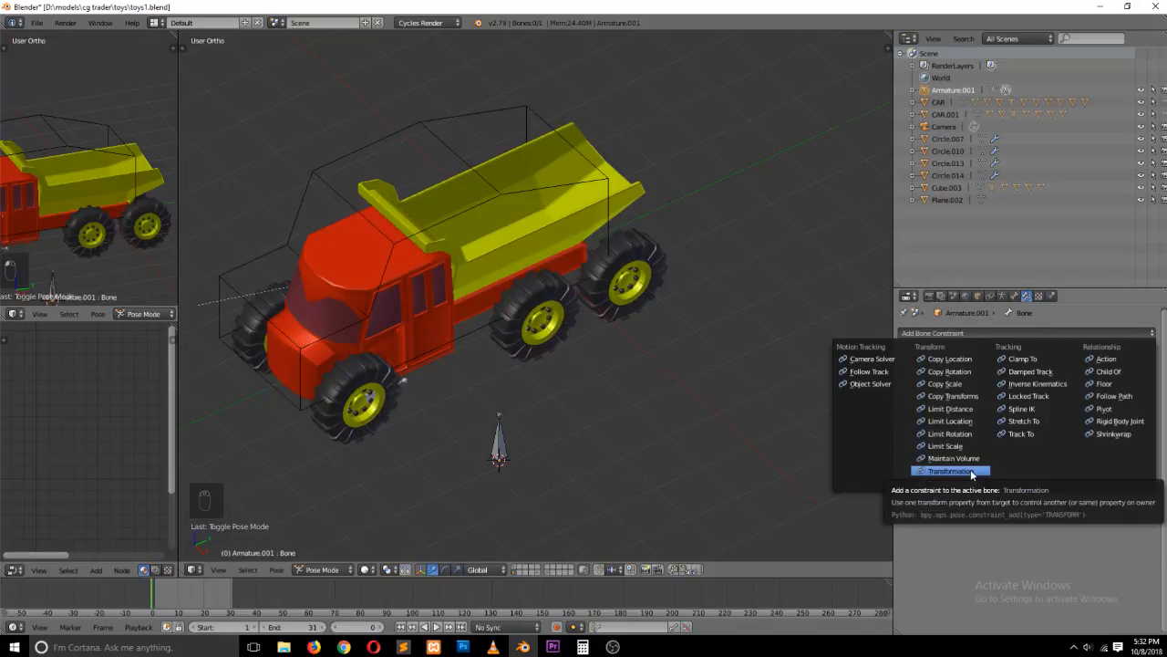
pyautogui.click(972, 471)
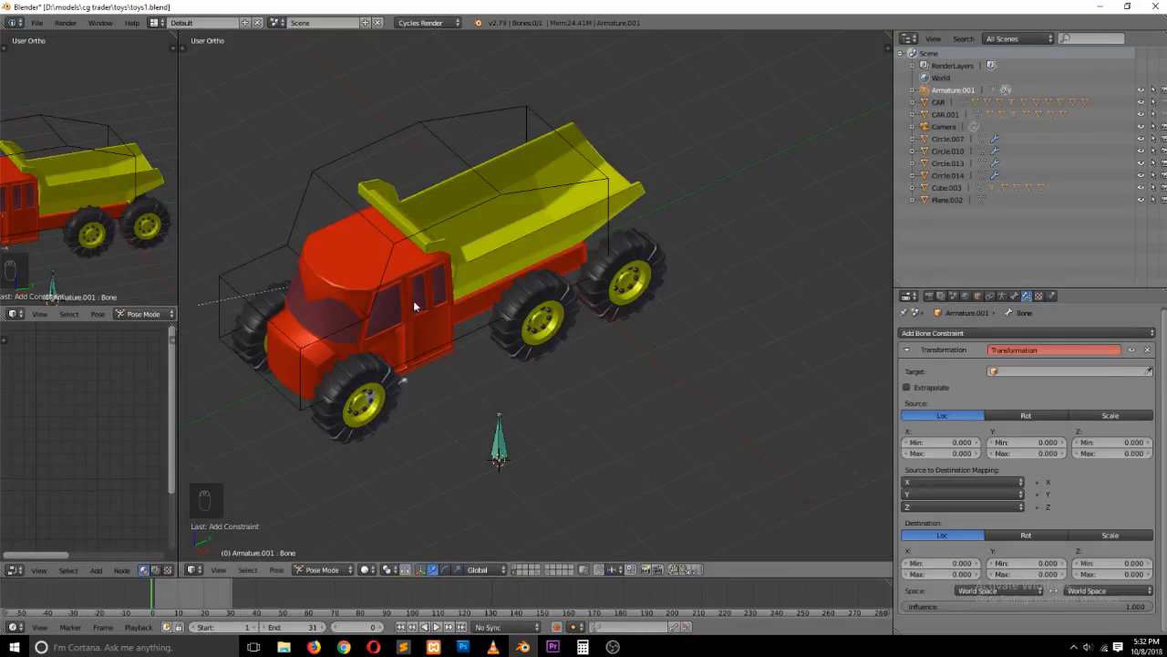
pyautogui.rightClick(335, 167)
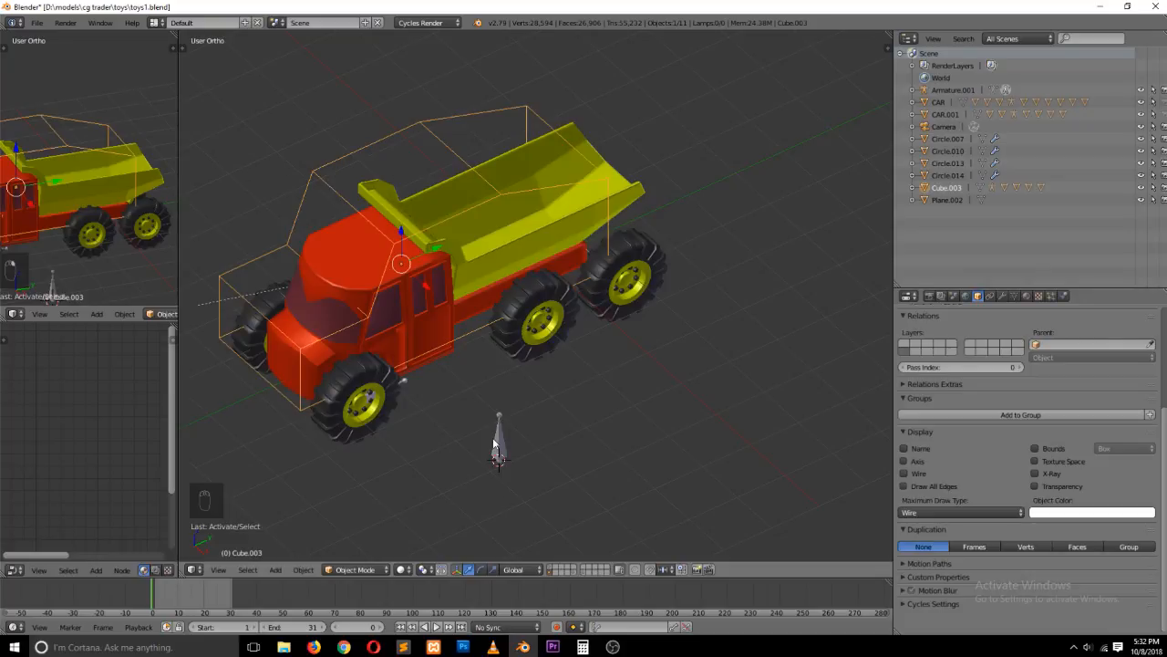
pyautogui.rightClick(496, 445)
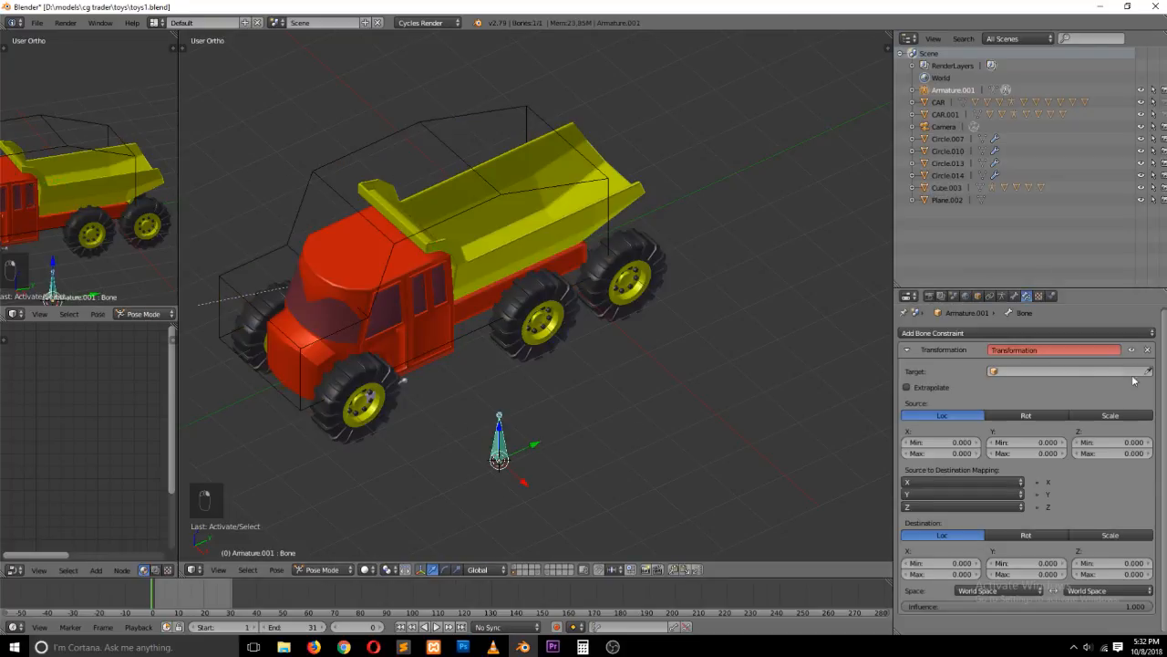
pyautogui.click(432, 116)
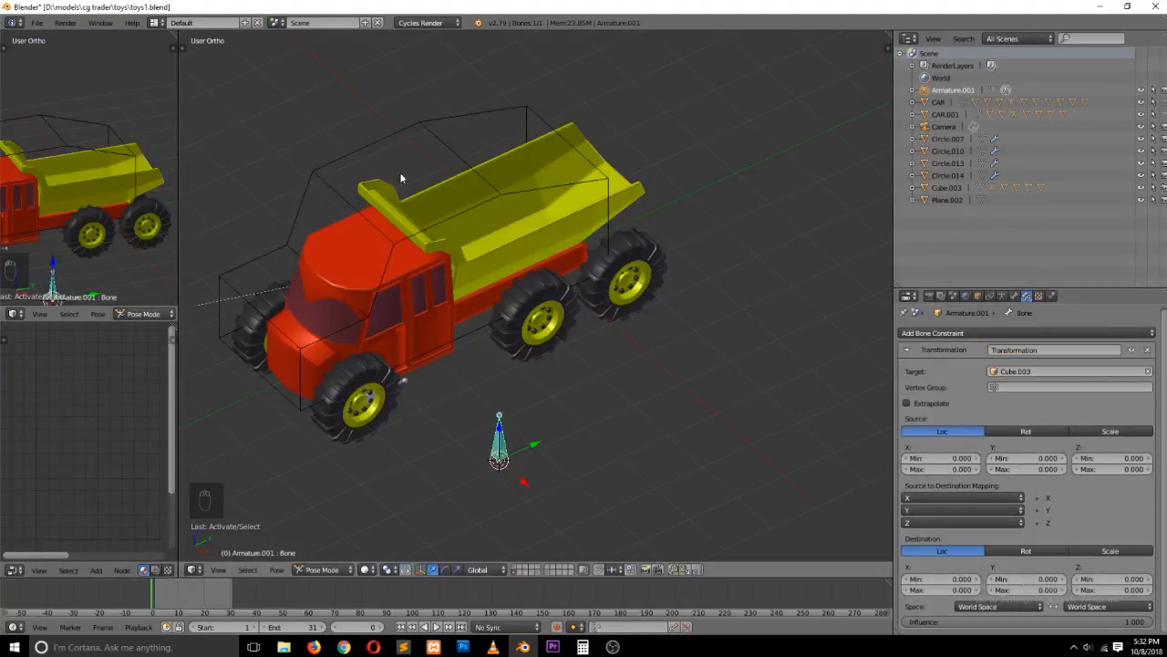
# Enable Extrapolate on the new bone's Transformation constraint
pyautogui.rightClick(399, 137)
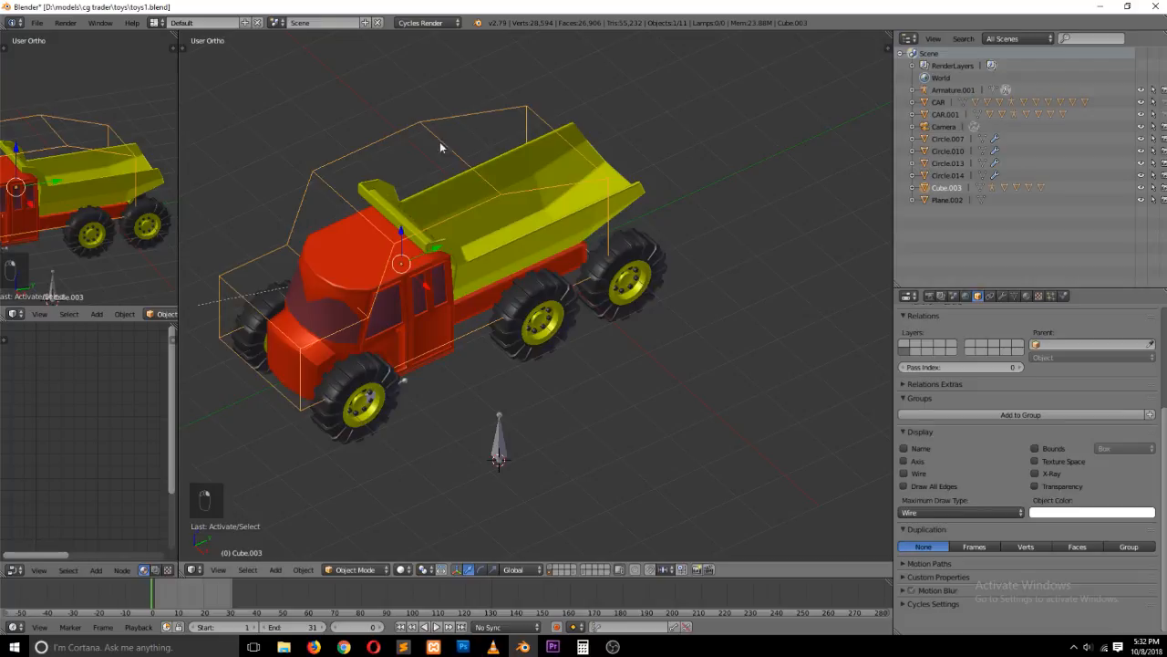
pyautogui.rightClick(507, 453)
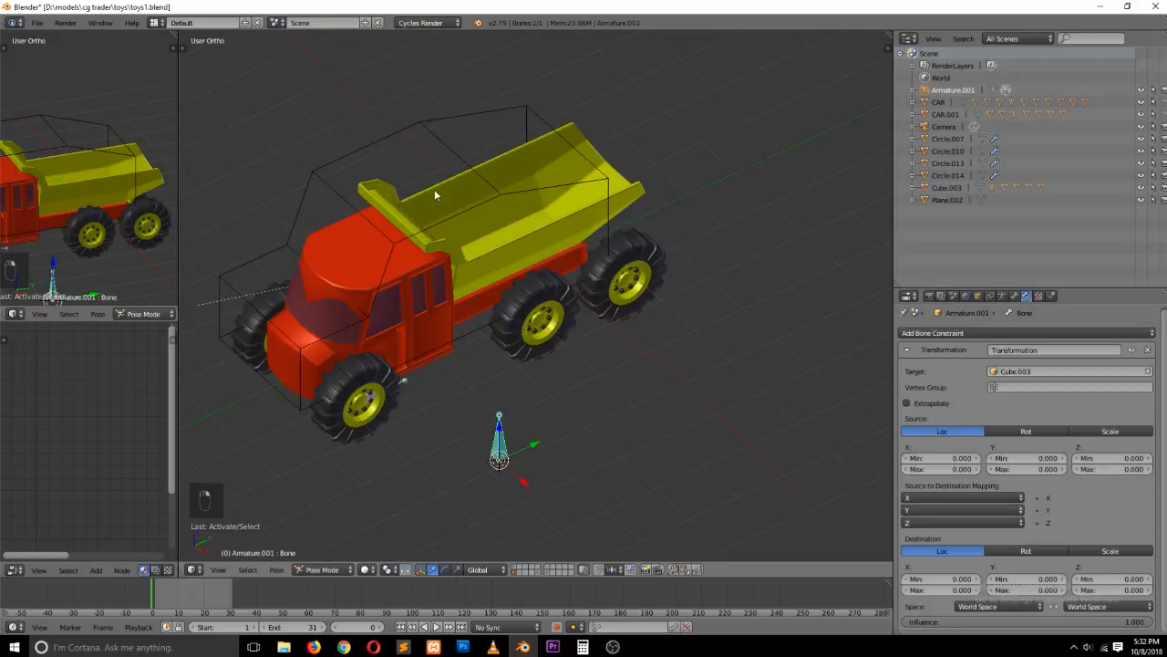
pyautogui.rightClick(456, 159)
pyautogui.rightClick(498, 445)
pyautogui.scroll(-5, 633, 430)
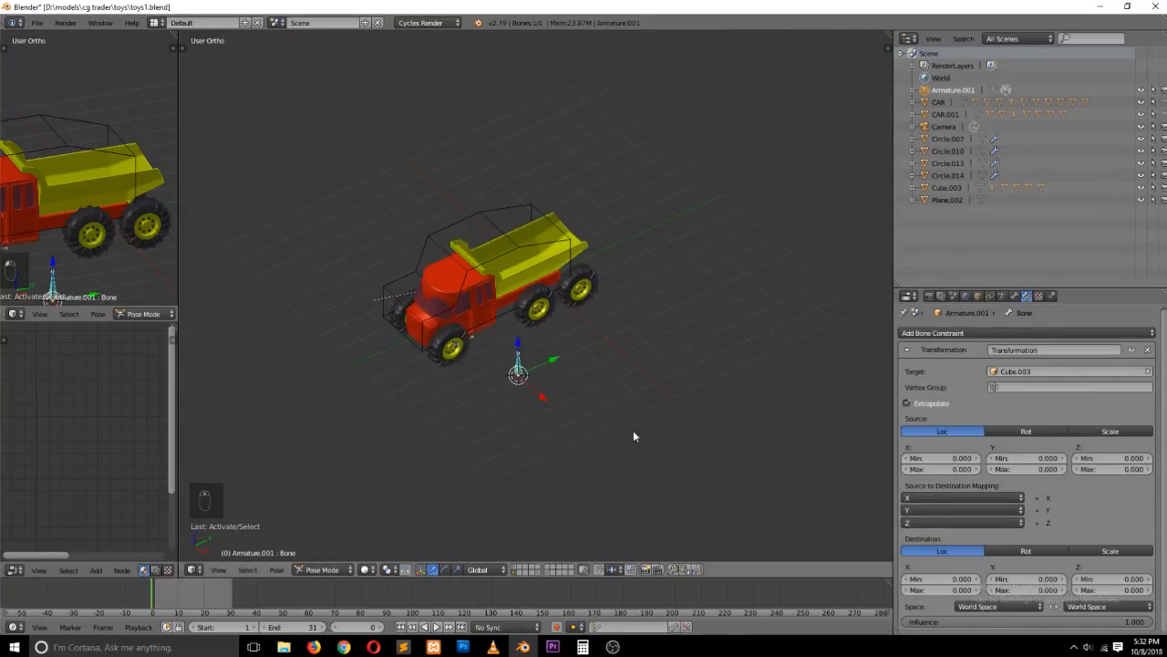
pyautogui.scroll(5, 629, 428)
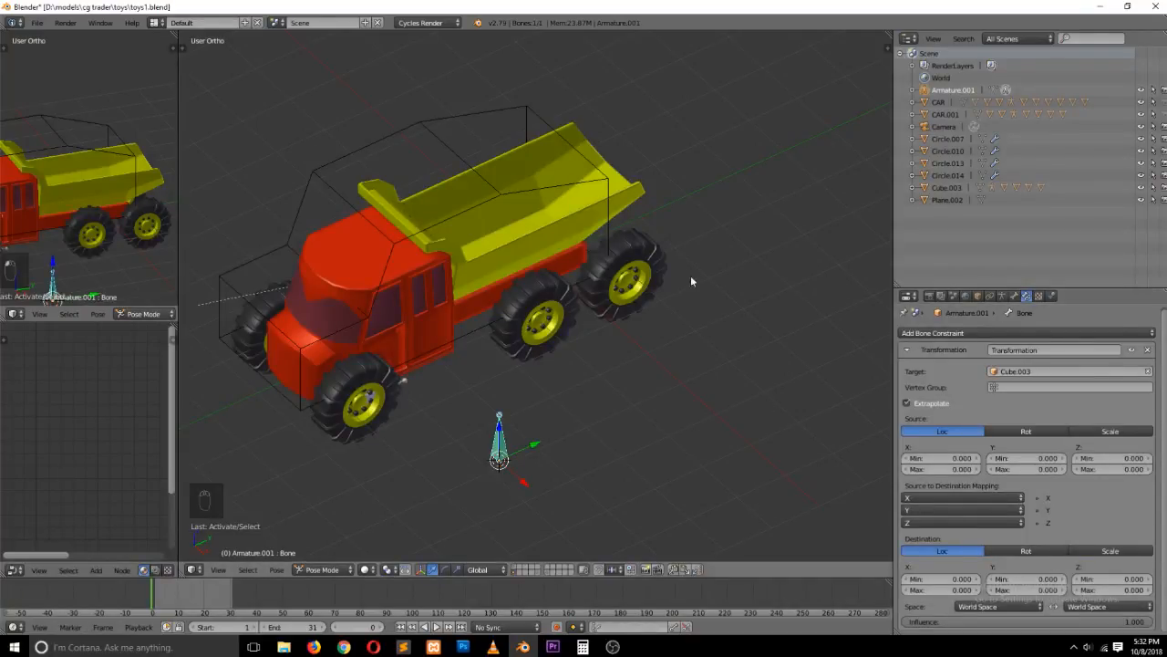
# Animate the wireframe control box sliding forward along the Y axis up to frame 30 and play the animation
pyautogui.rightClick(456, 142)
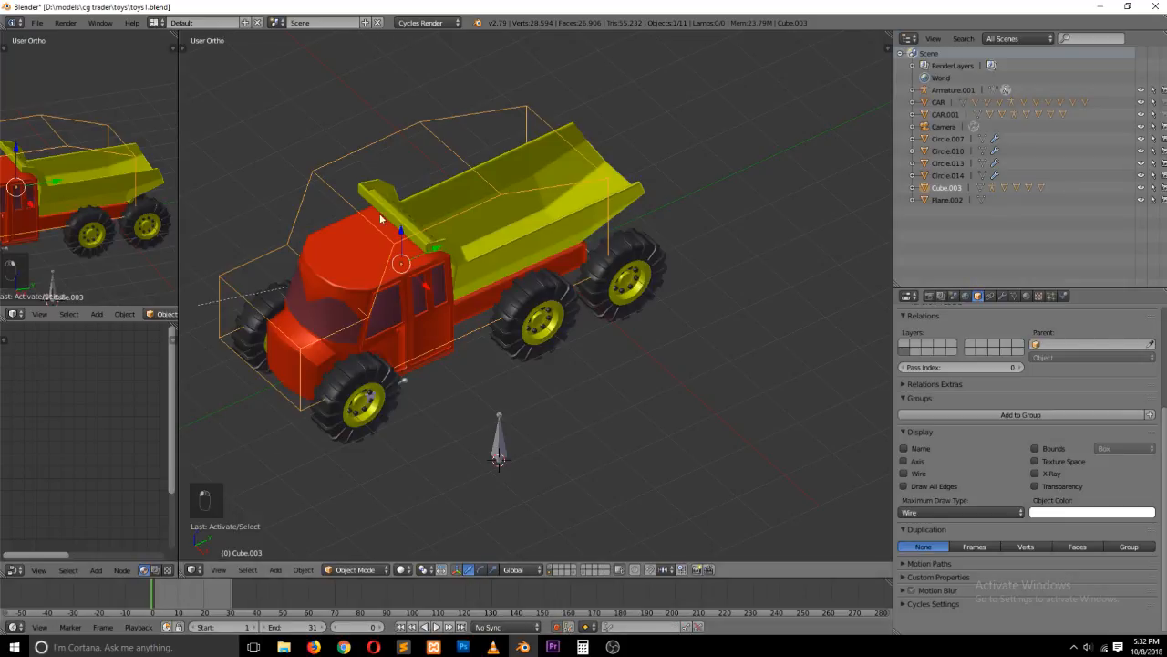
pyautogui.moveTo(435, 248); pyautogui.dragTo(264, 428)
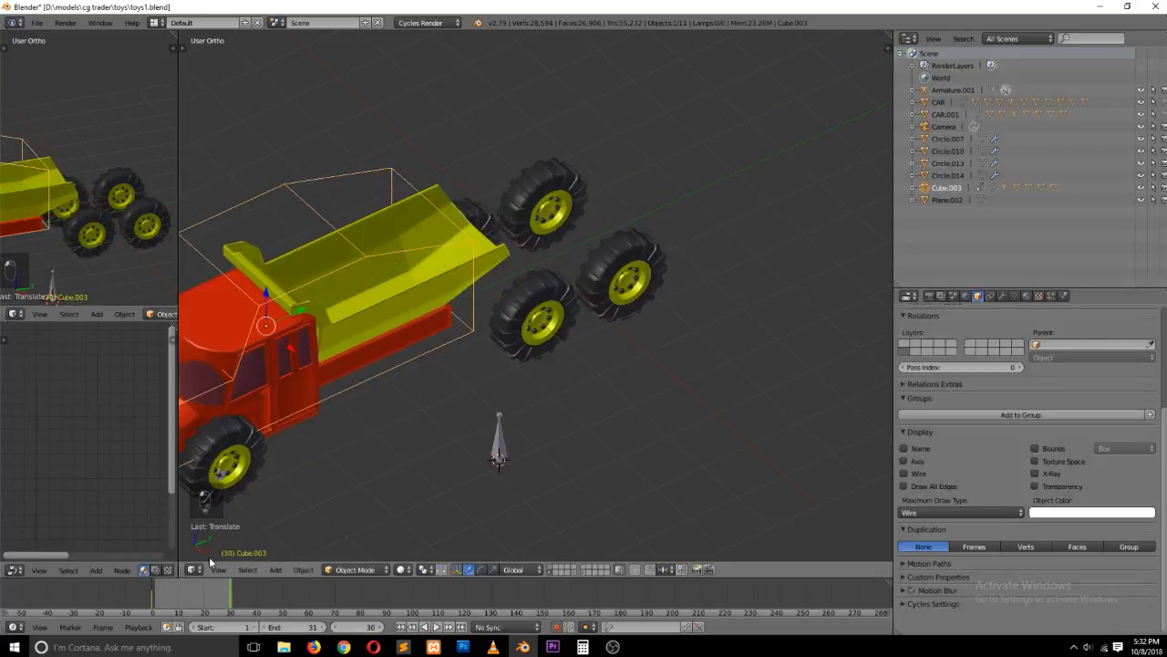
pyautogui.hotkey('alt', 'a')
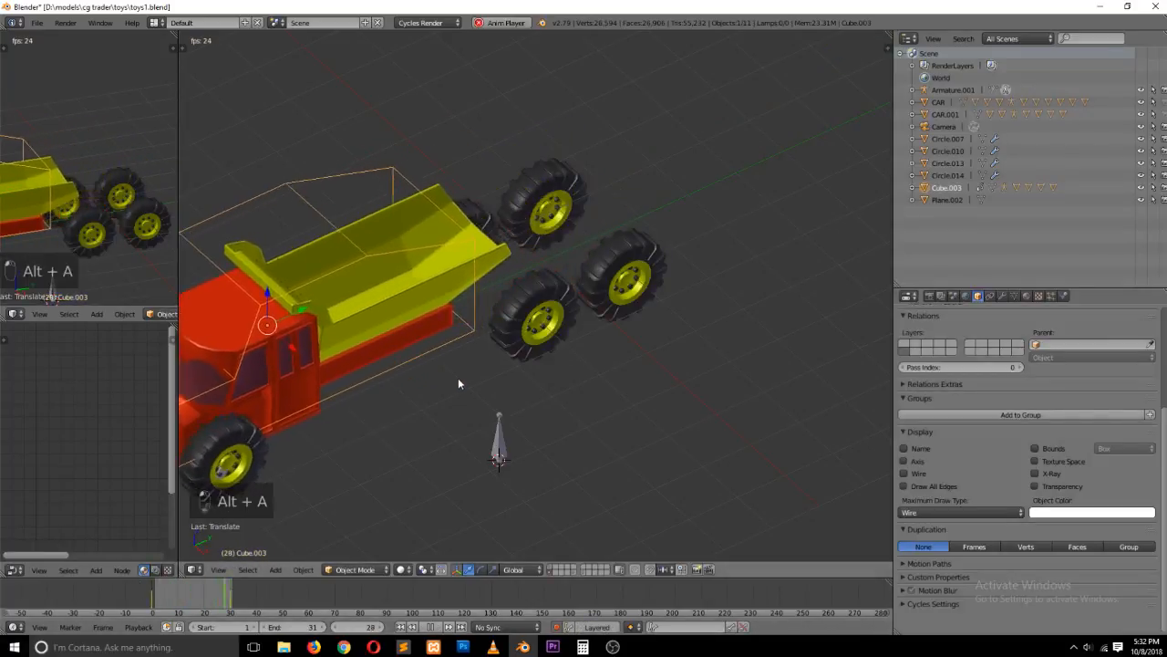
# Set the new bone's Transformation constraint source X location to a minimum of 1 and a maximum of -1
pyautogui.rightClick(506, 432)
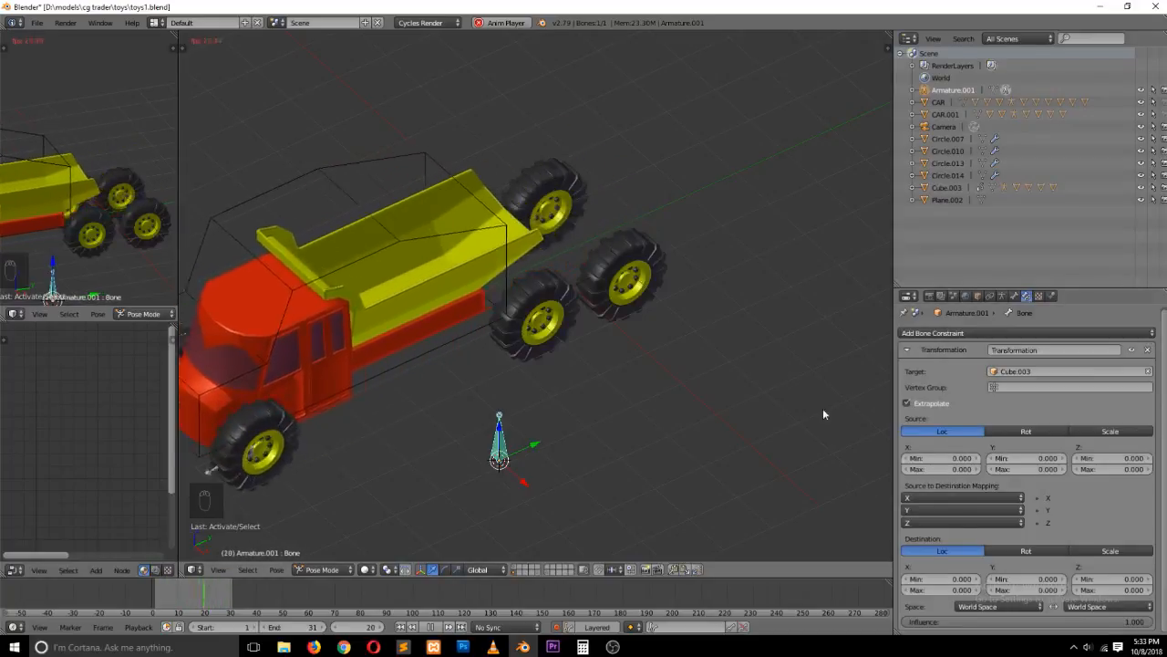
pyautogui.click(968, 461)
pyautogui.write('1')
pyautogui.press('Return')
pyautogui.click(969, 471)
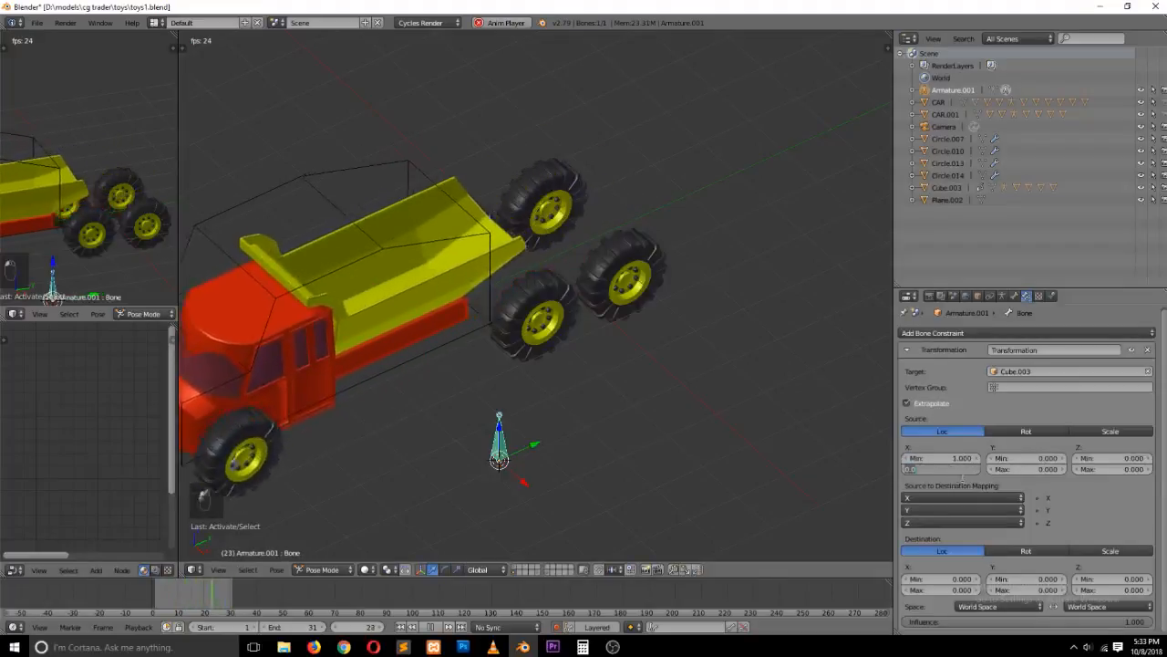
pyautogui.write('1')
pyautogui.press('Return')
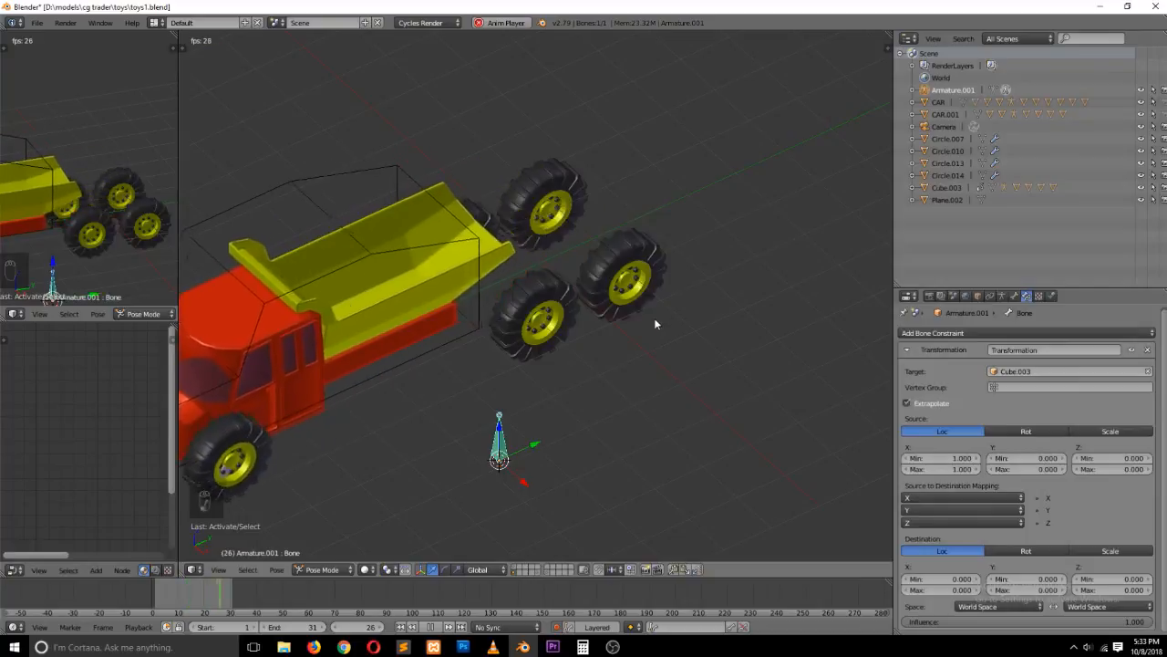
pyautogui.click(958, 469)
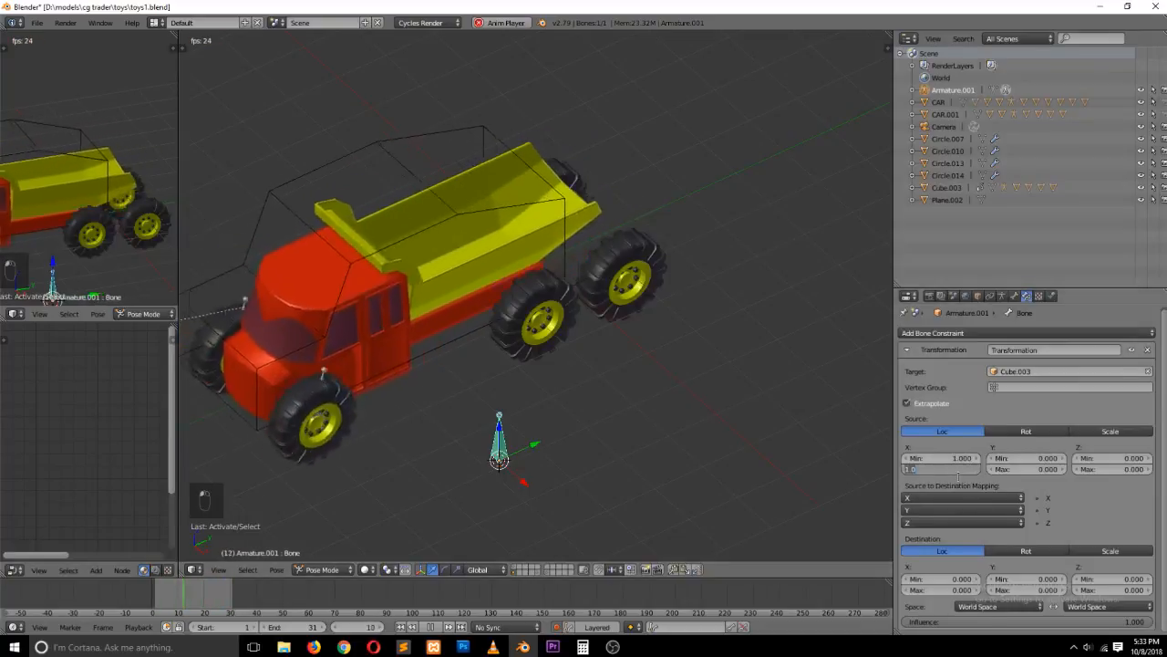
pyautogui.write('-1')
pyautogui.press('Return')
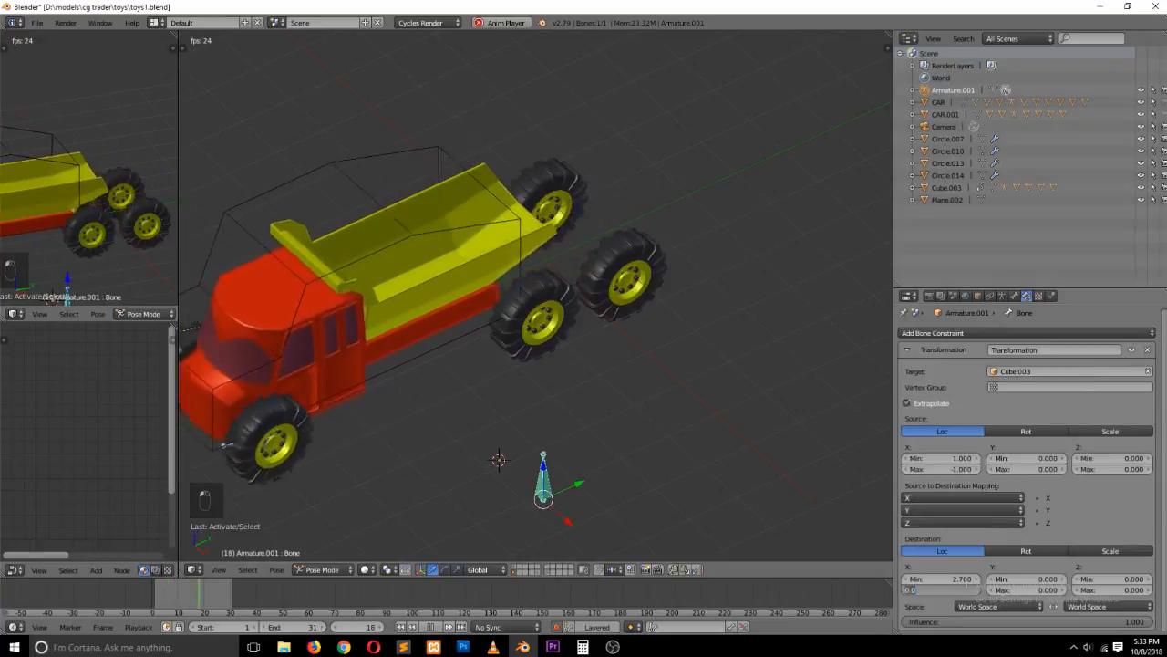
# Set the constraint's destination X location to a minimum of -2 and a maximum of 2
pyautogui.click(958, 579)
pyautogui.write('-1')
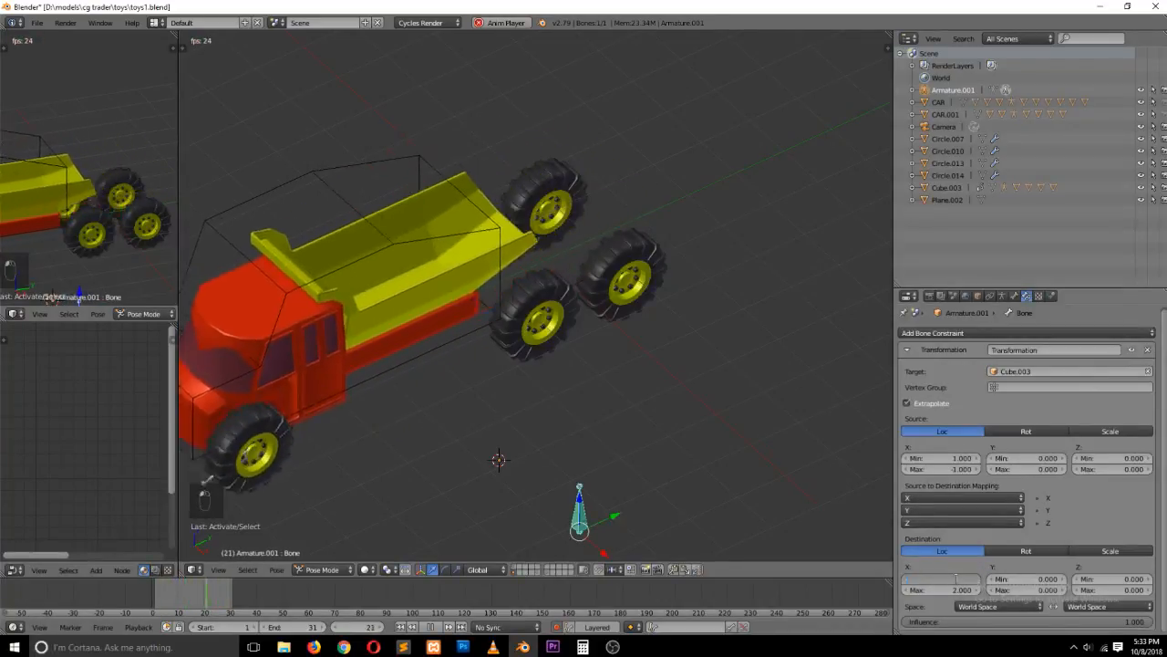
pyautogui.press('Return')
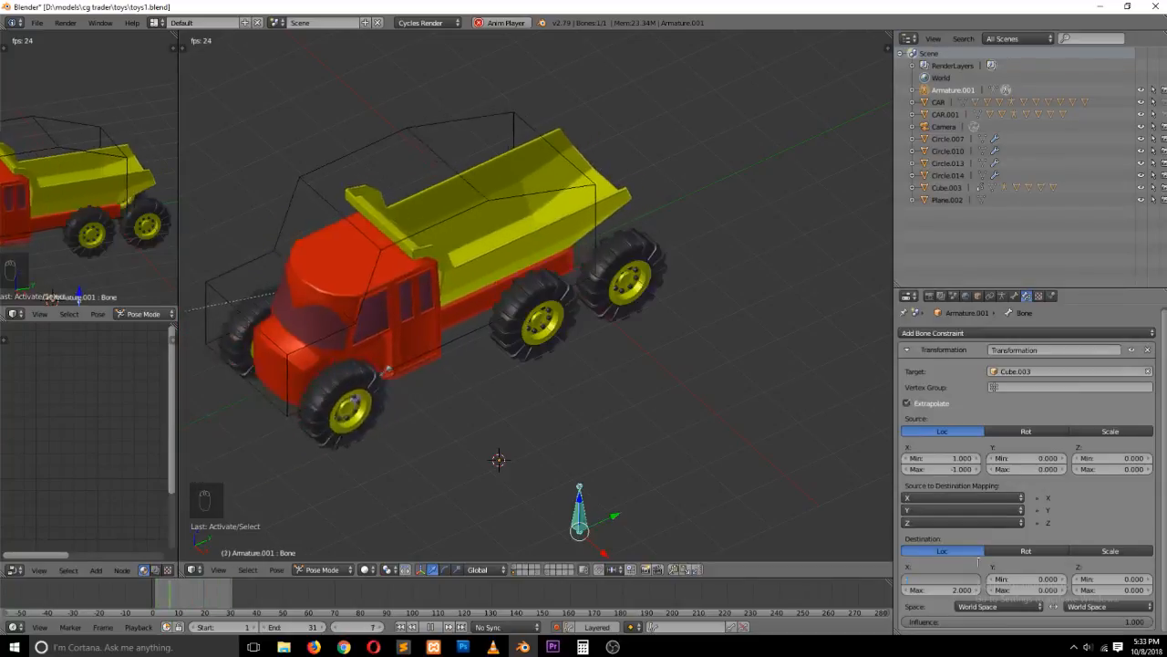
# Try Pose Space and Local Space as the constraint's owner space, and return it to World Space
pyautogui.click(1094, 607)
pyautogui.click(1088, 585)
pyautogui.click(1089, 607)
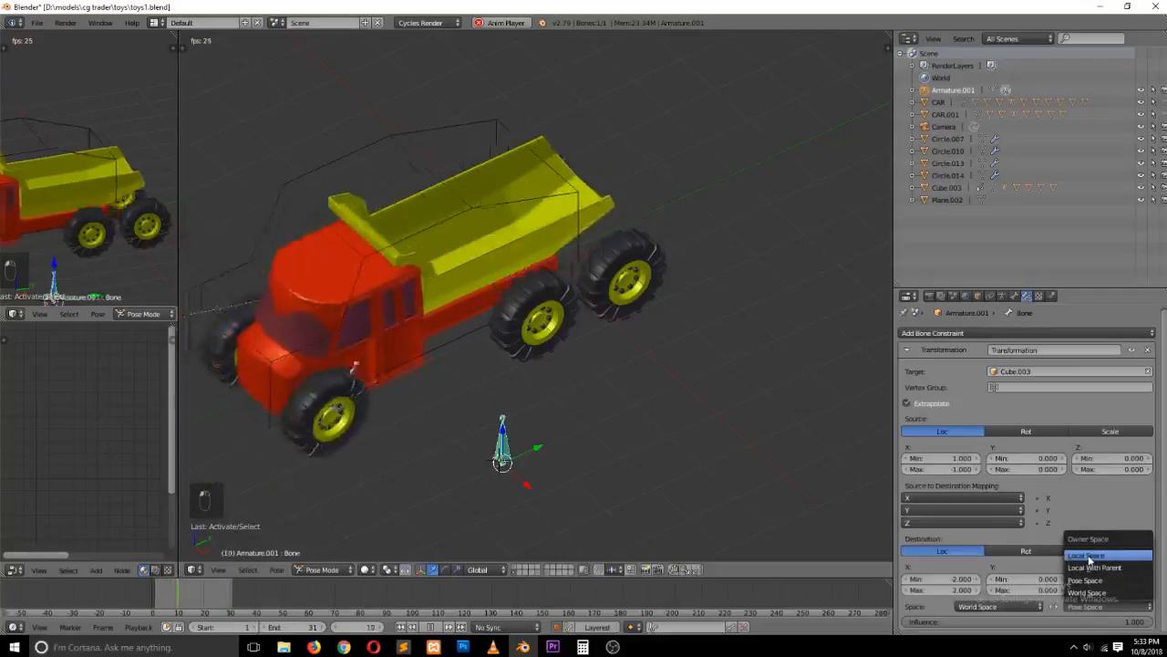
pyautogui.click(1089, 556)
pyautogui.click(1091, 607)
pyautogui.click(1090, 593)
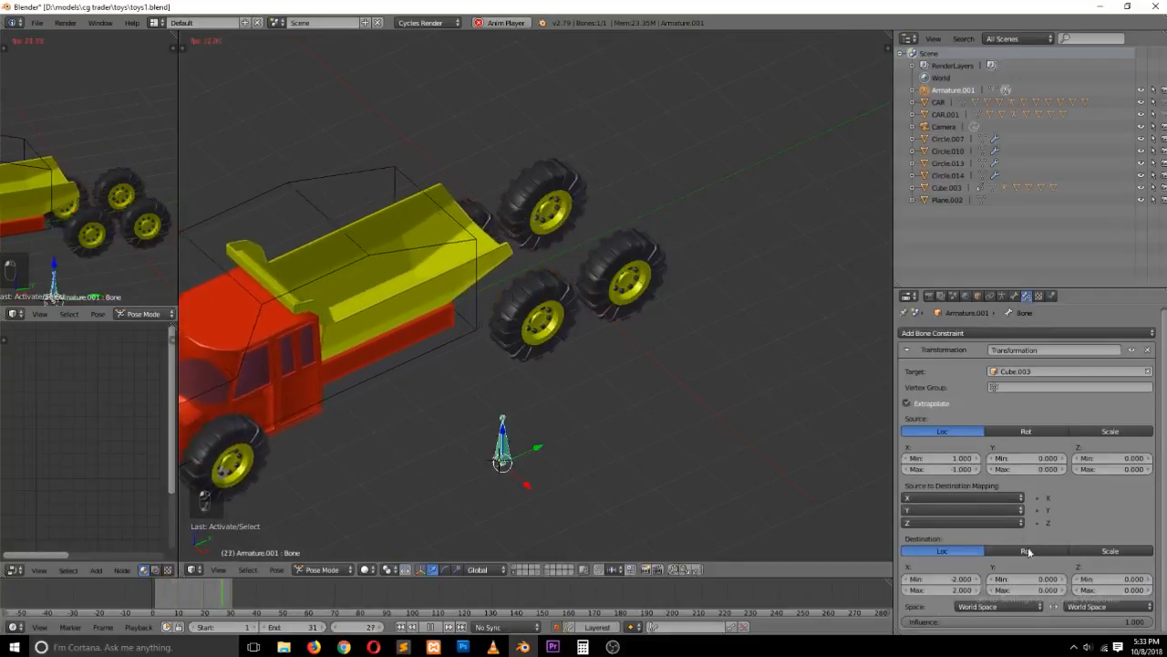
# Set the constraint's destination Y location to a minimum of -2 and a maximum of 2
pyautogui.click(1020, 577)
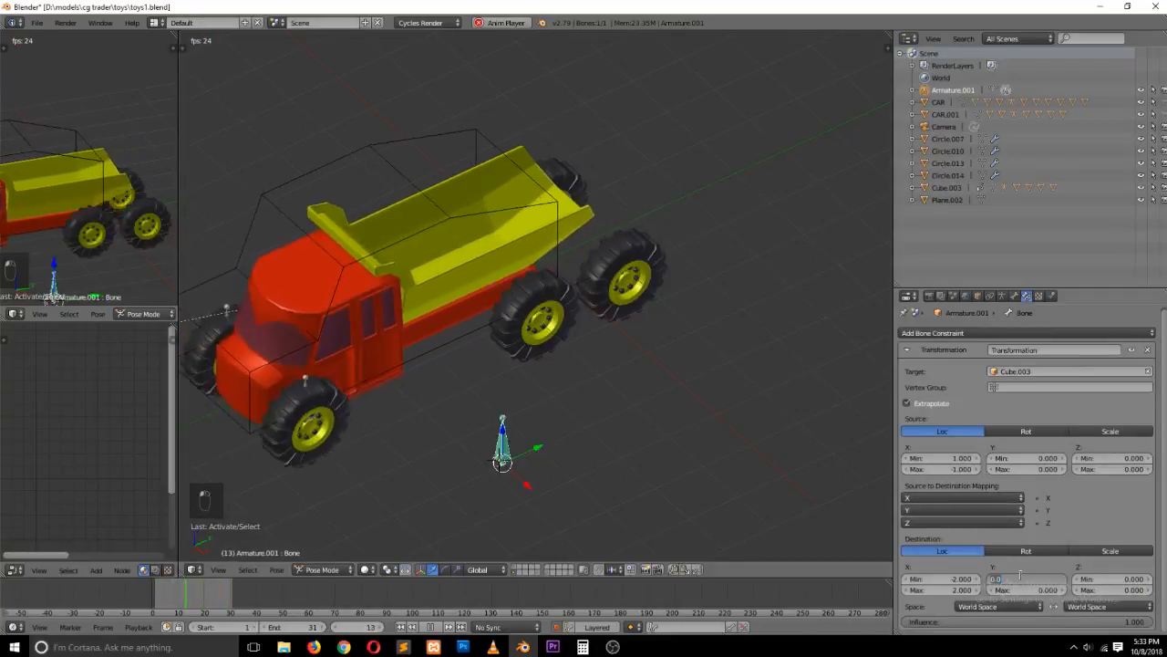
pyautogui.write('-2')
pyautogui.press('Tab')
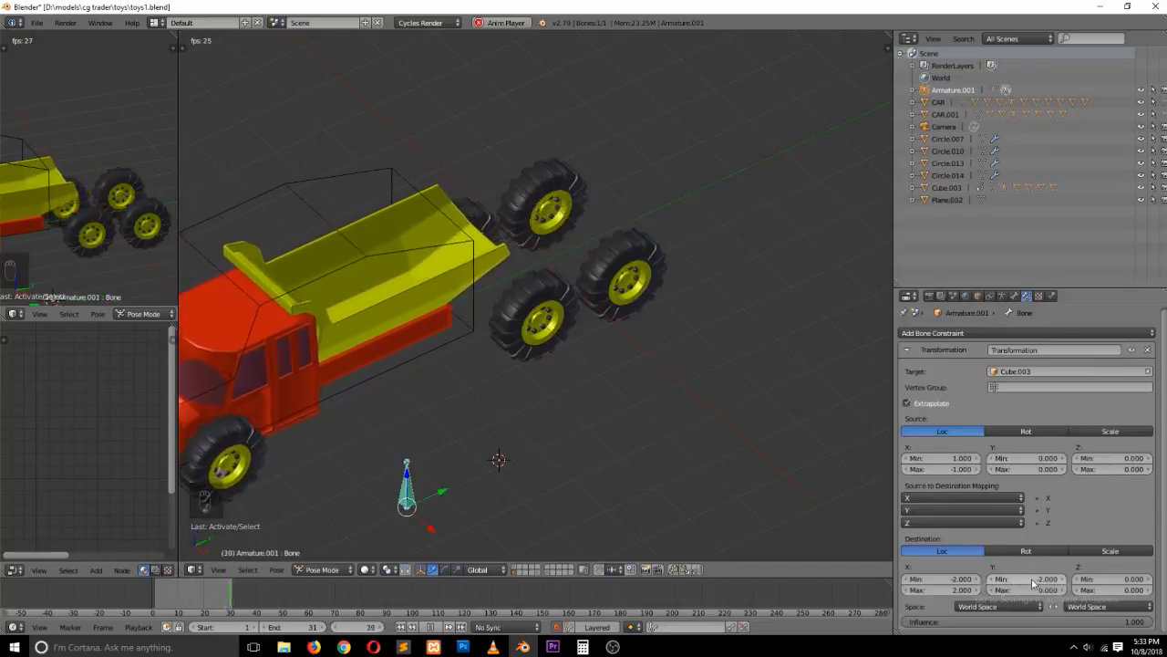
pyautogui.write('2')
pyautogui.press('Return')
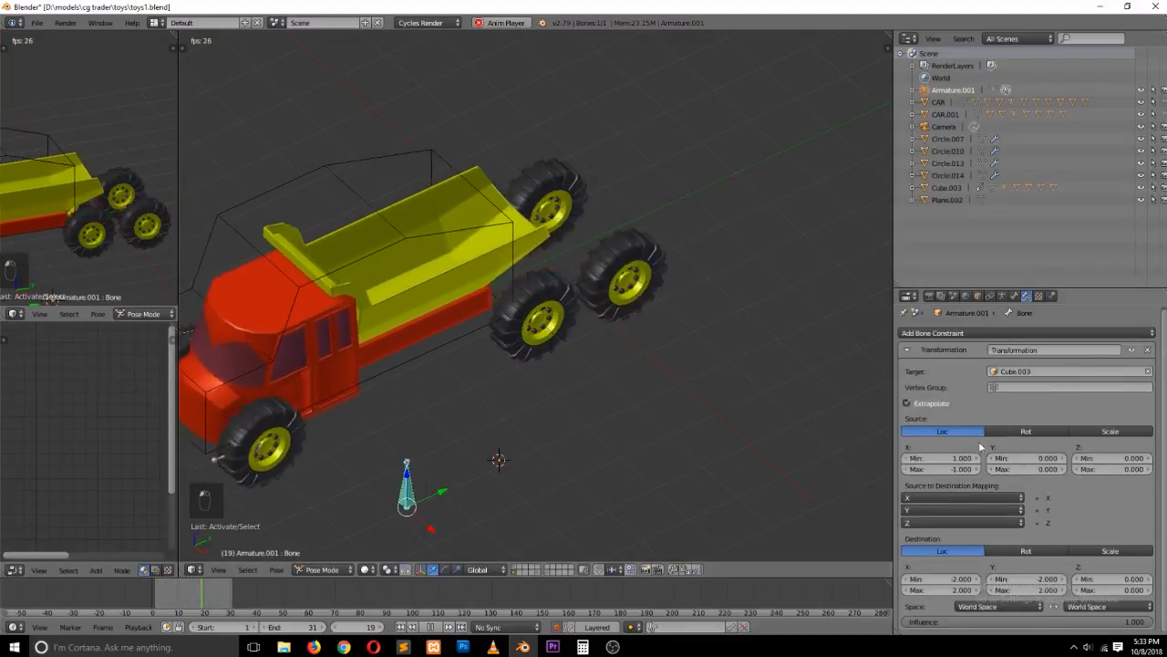
# Set the constraint's source Y location to a minimum of 1 and a maximum of -1
pyautogui.click(1041, 458)
pyautogui.write('1')
pyautogui.press('Return')
pyautogui.click(1041, 471)
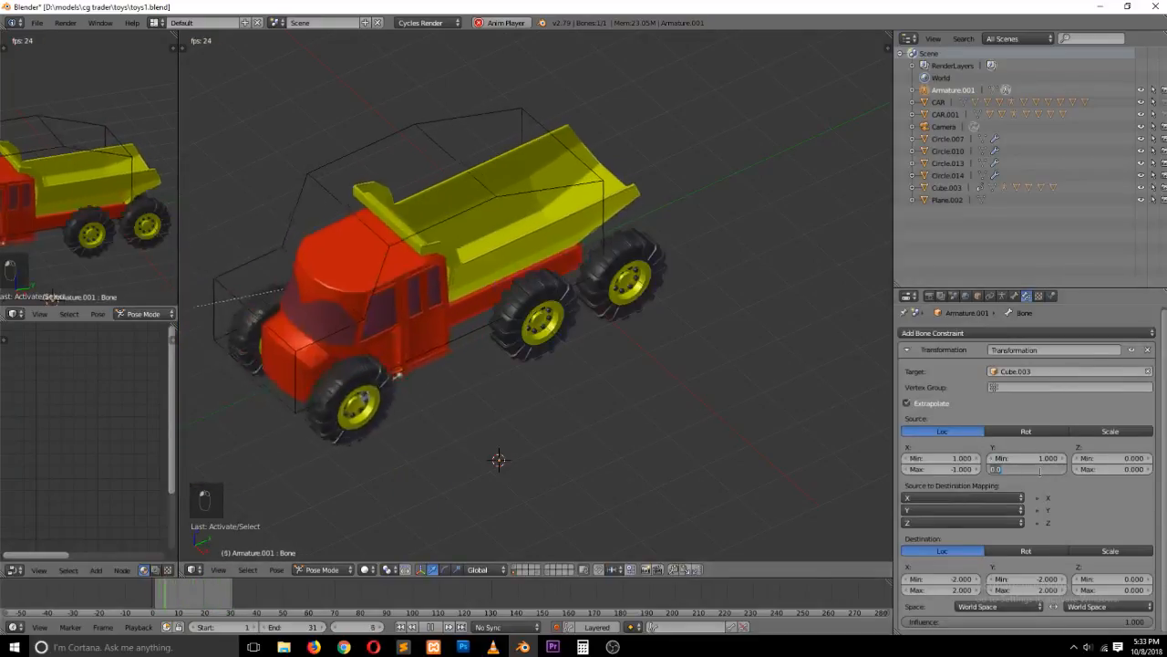
pyautogui.write('-1')
pyautogui.press('Return')
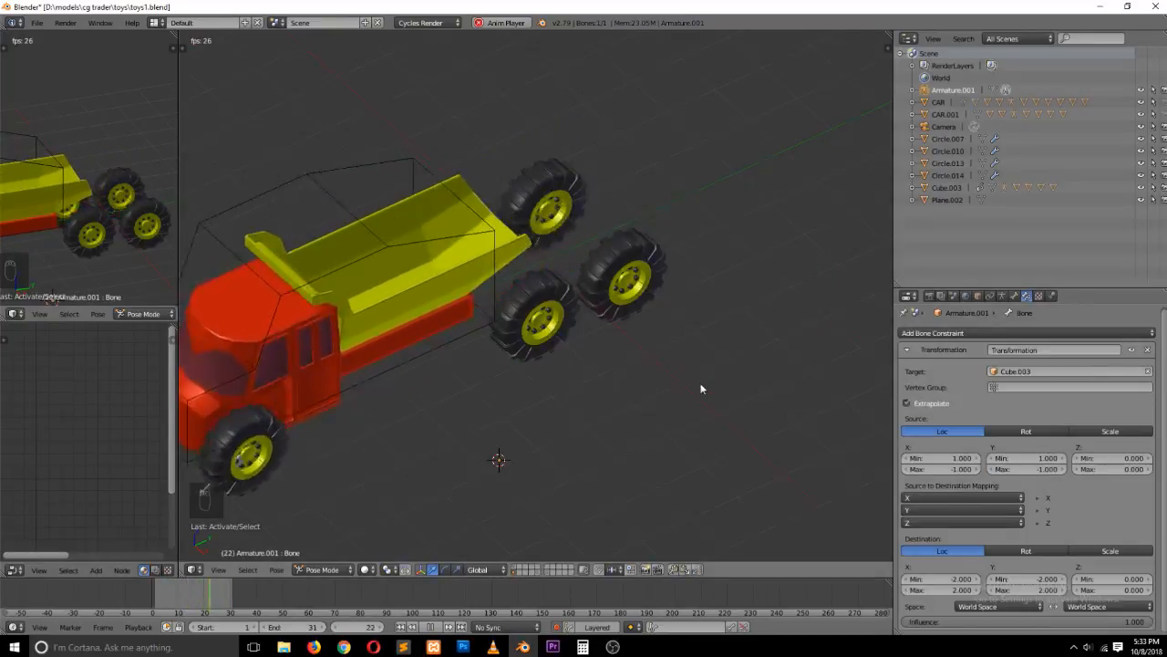
# Switch the new bone's constraint destination to rotation, with Y set to a minimum of 360° and a maximum of -360°
pyautogui.scroll(-4, 701, 388)
pyautogui.scroll(2, 551, 326)
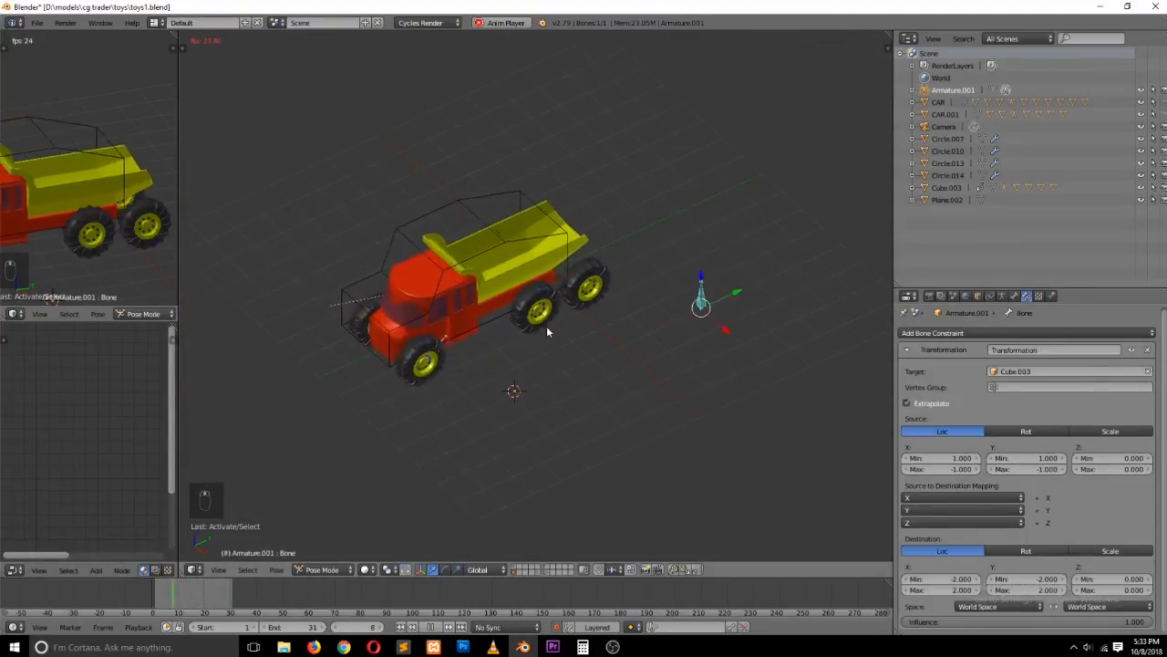
pyautogui.rightClick(436, 227)
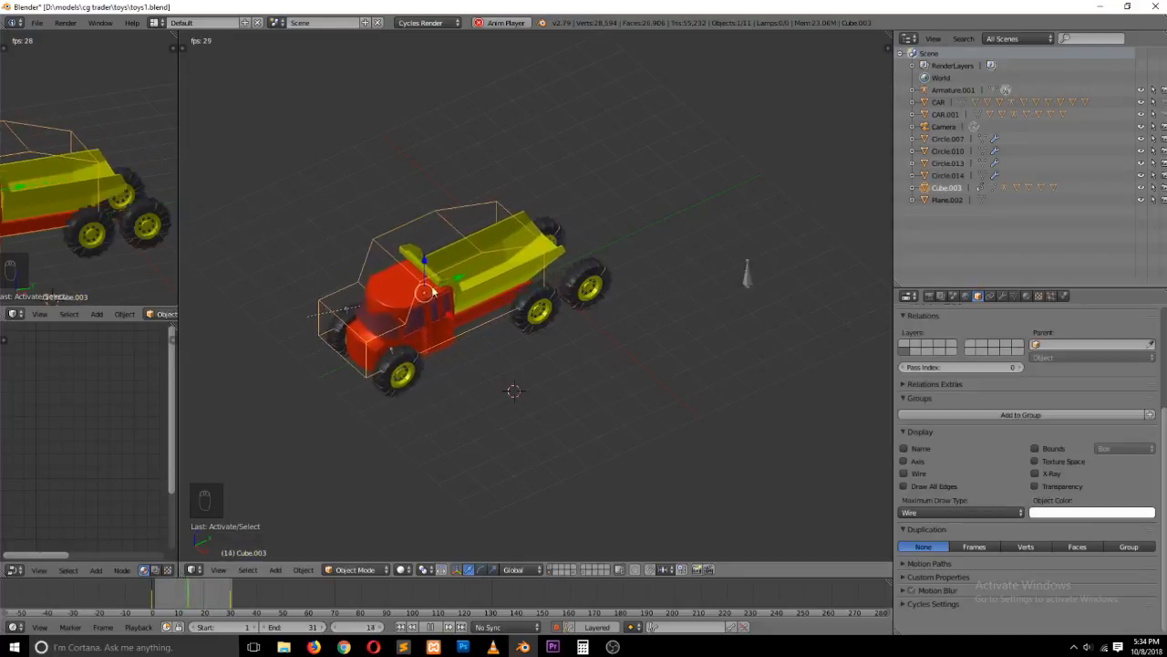
pyautogui.rightClick(774, 271)
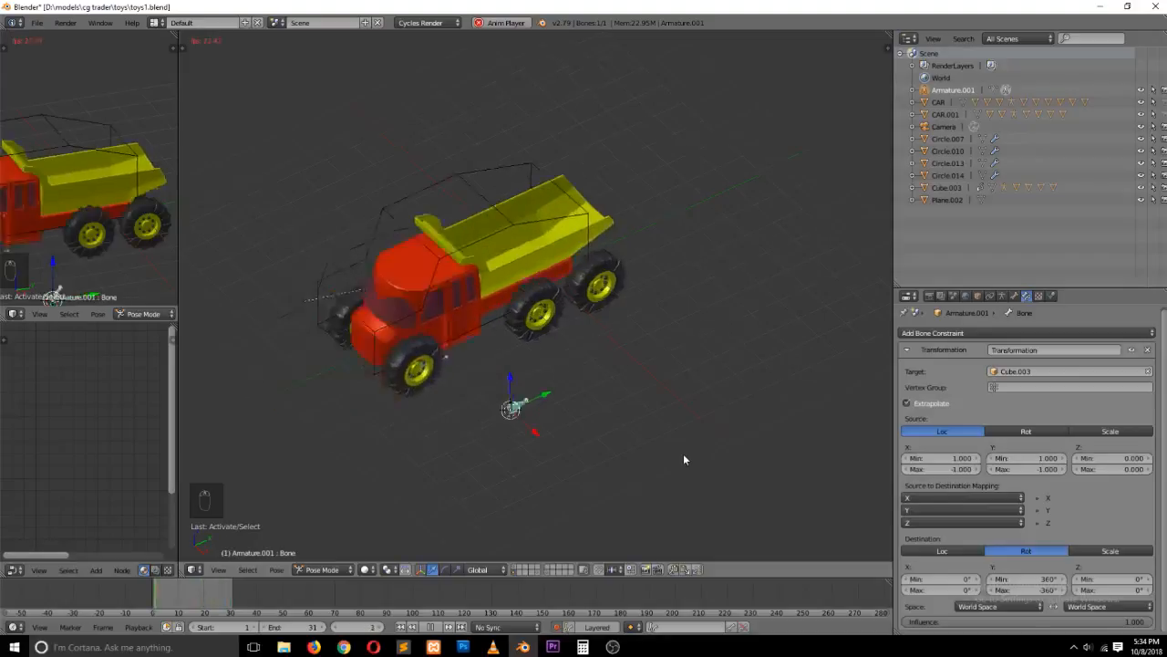
# Set the demo bone's constraint destination rotation Z minimum to 90°, leaving the X range at 0°
pyautogui.press('KP_7')
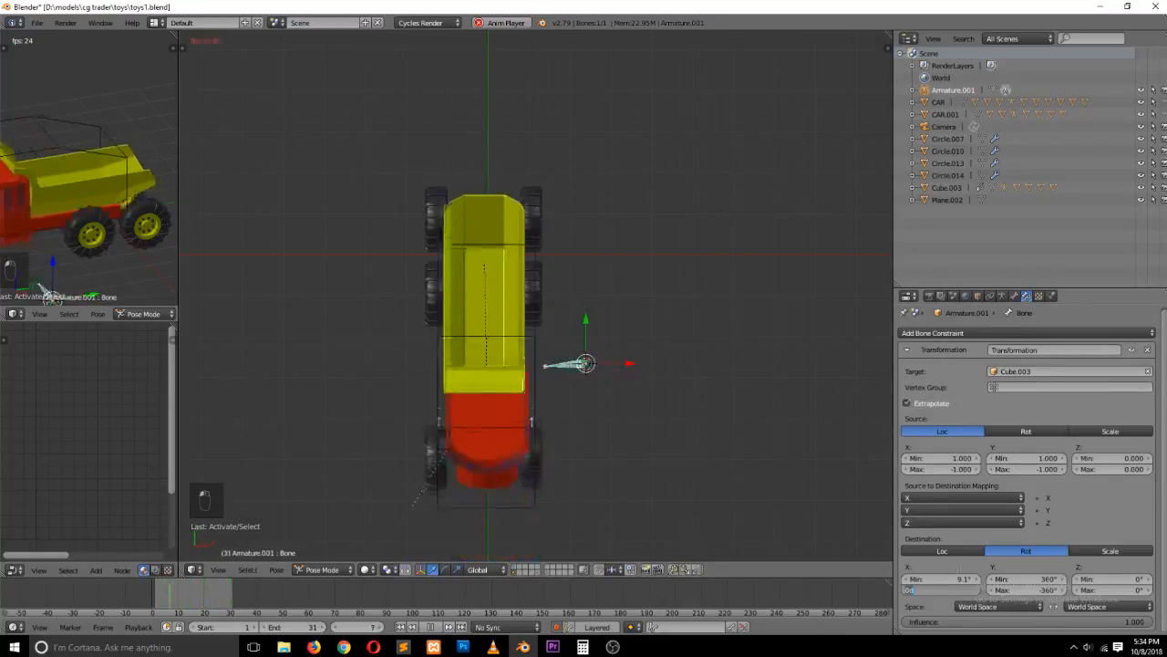
pyautogui.rightClick(962, 579)
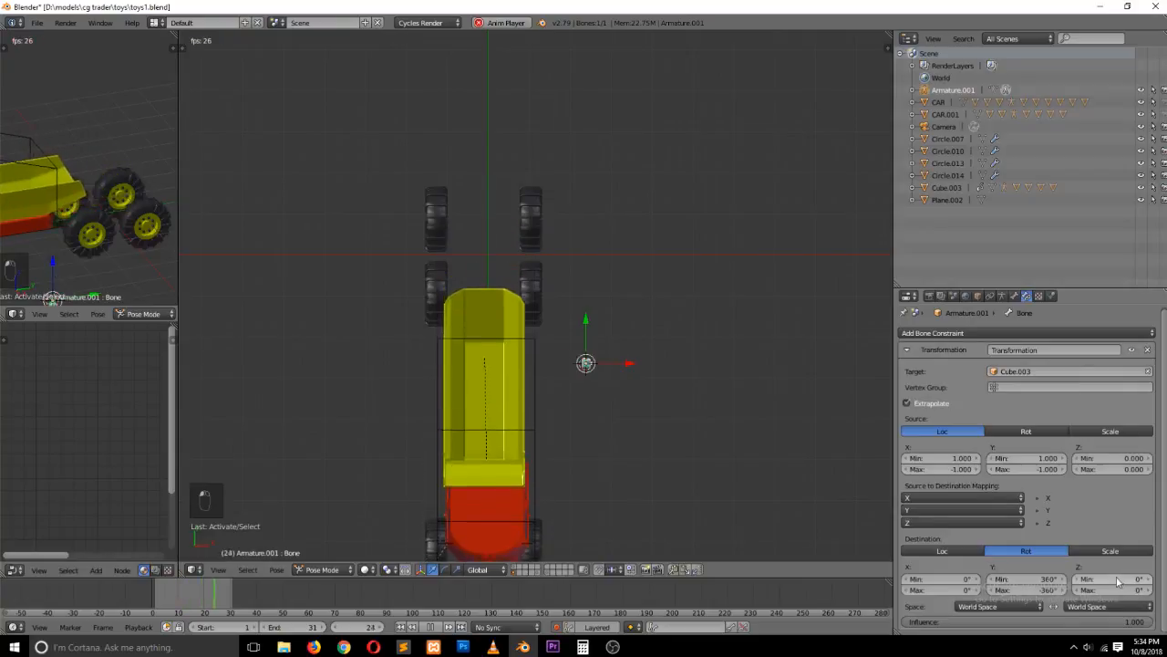
pyautogui.moveTo(1118, 579); pyautogui.dragTo(1163, 579)
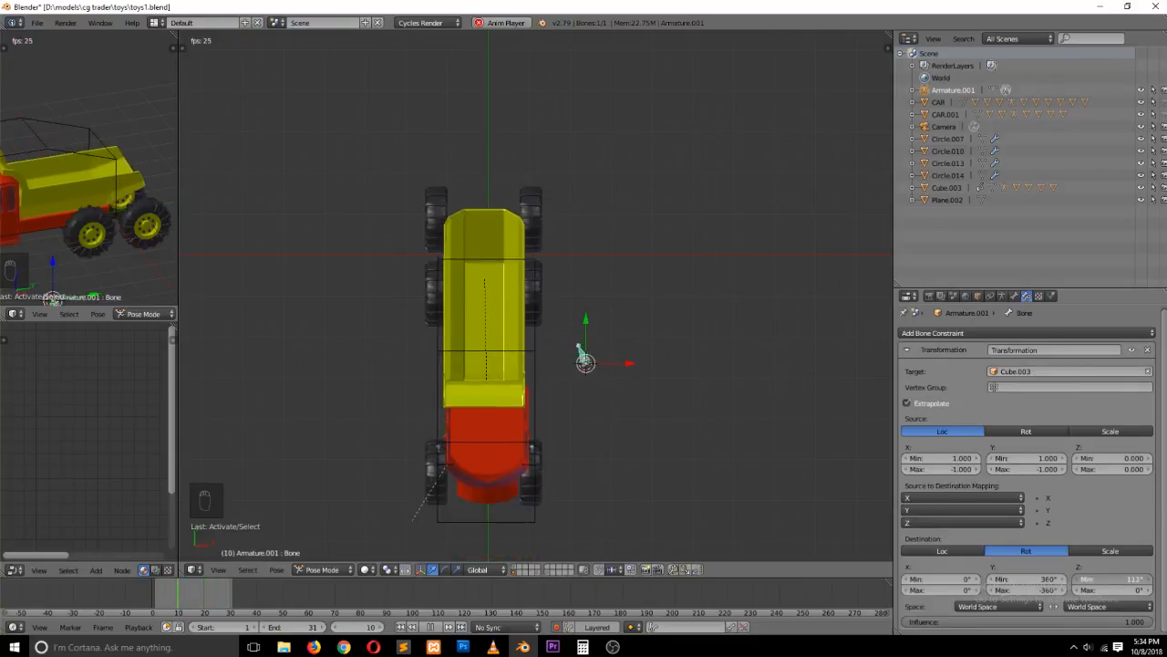
pyautogui.click(1104, 578)
pyautogui.press('BackSpace')
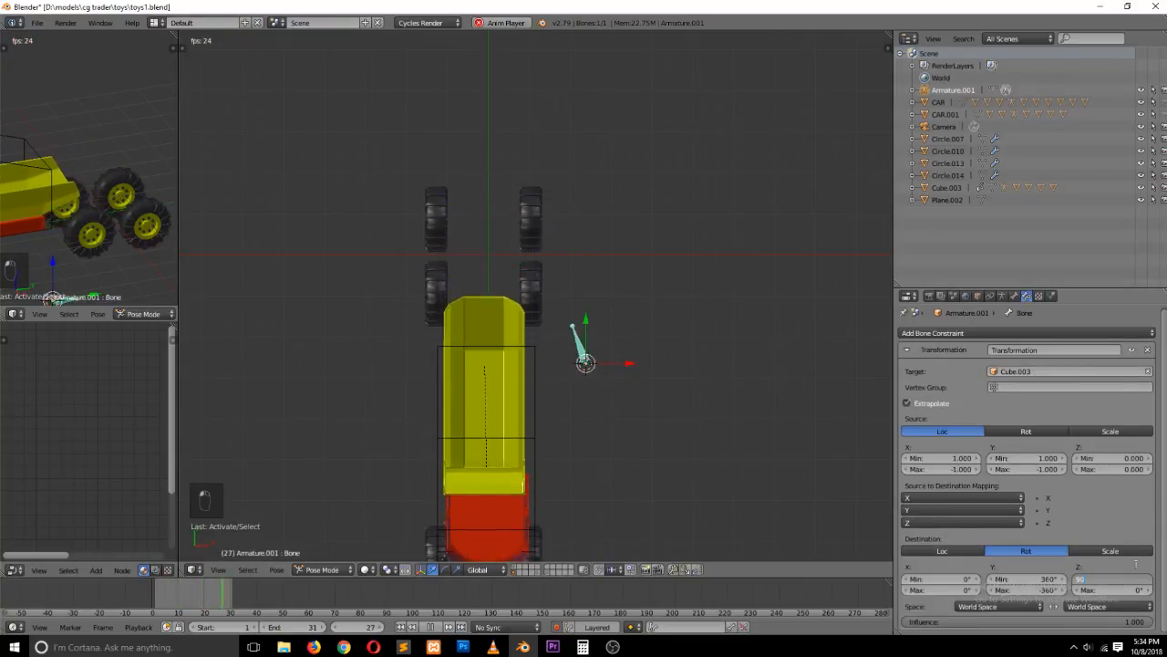
pyautogui.write('90')
pyautogui.press('Return')
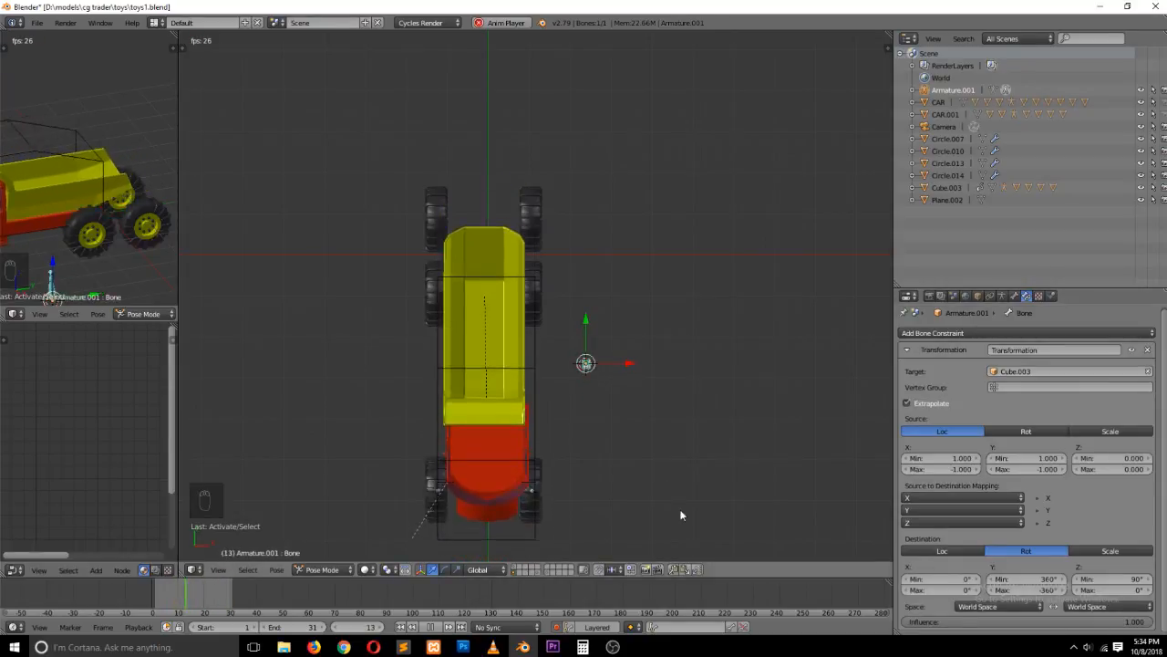
# Delete the separate demo bone's armature beside the truck in Object Mode
pyautogui.press('`')
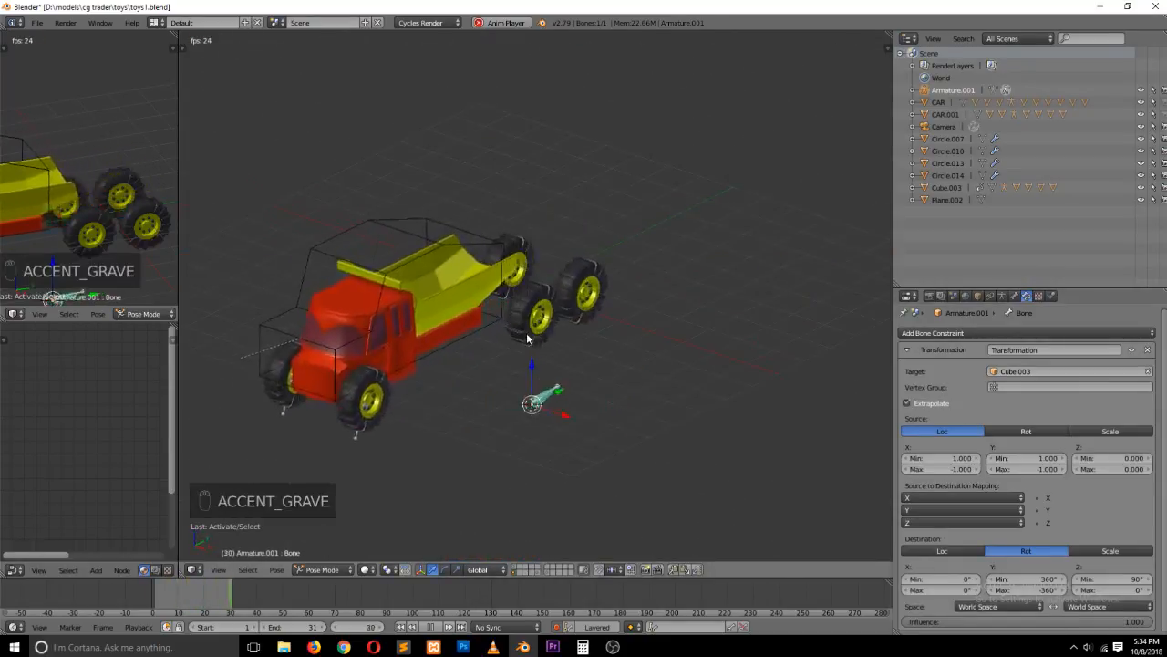
pyautogui.scroll(3, 543, 350)
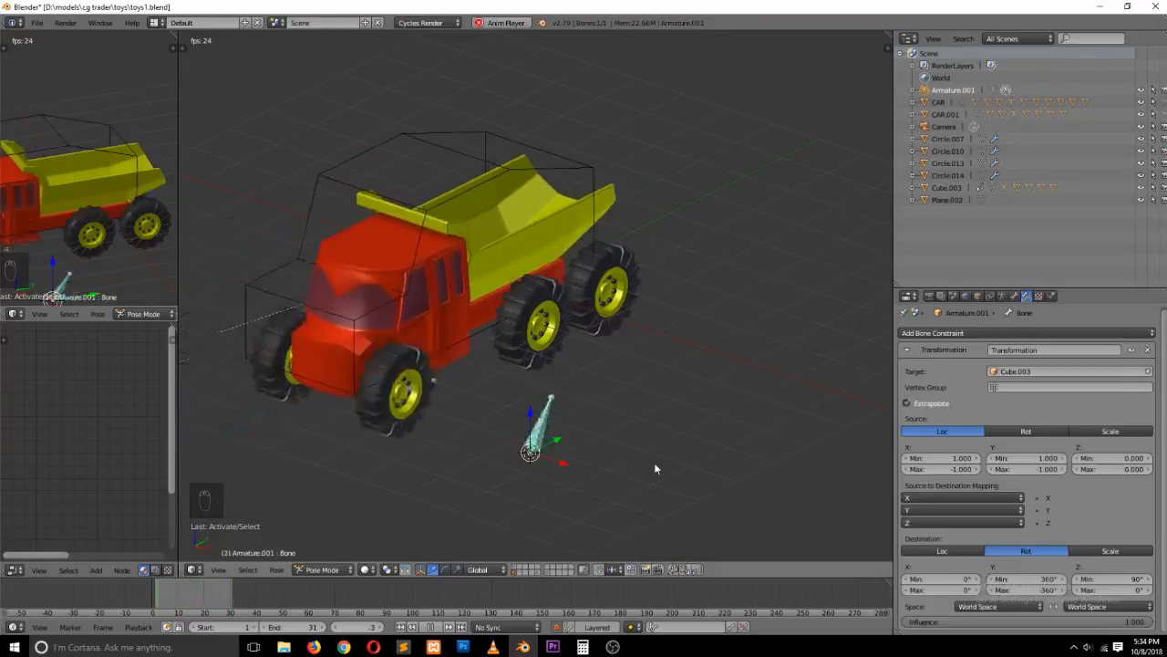
pyautogui.hotkey('ctrl', 'Tab')
pyautogui.press('x')
pyautogui.click(536, 447)
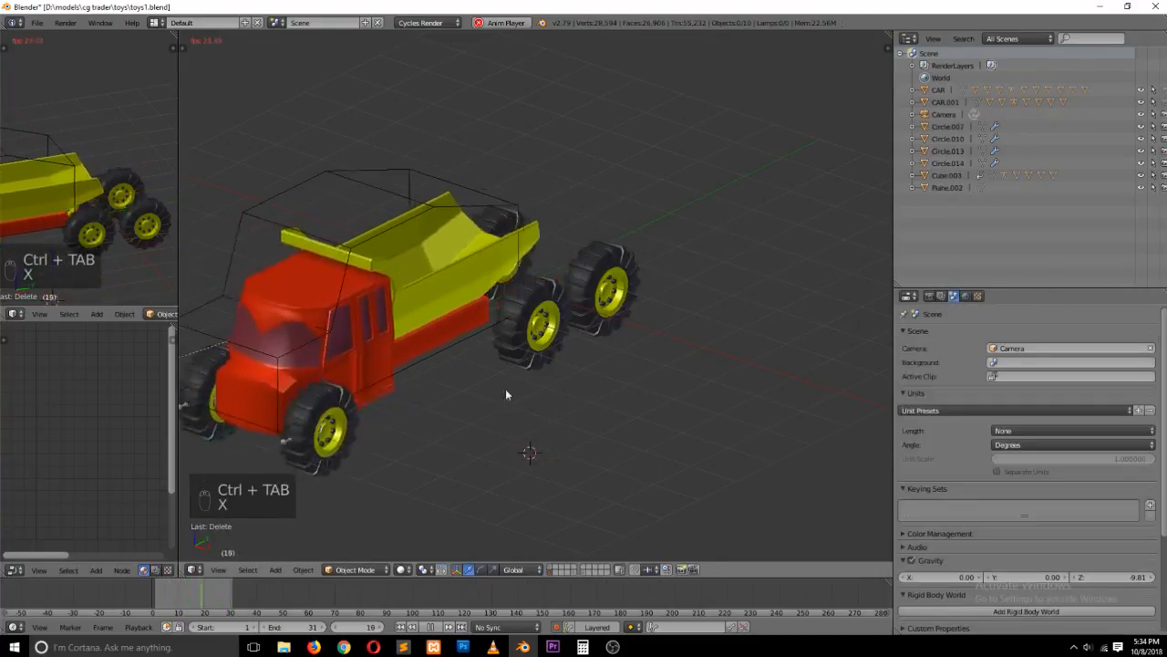
# Stop the animation playback and return to frame 0 in the top view
pyautogui.press('KP_7')
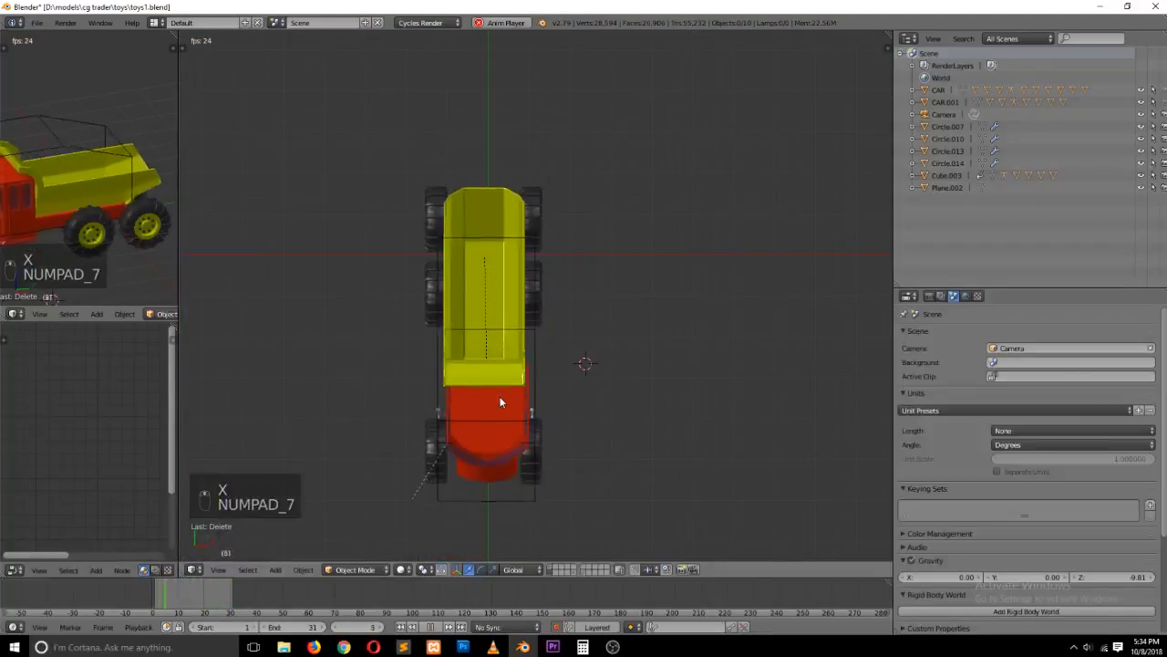
pyautogui.hotkey('alt', 'a')
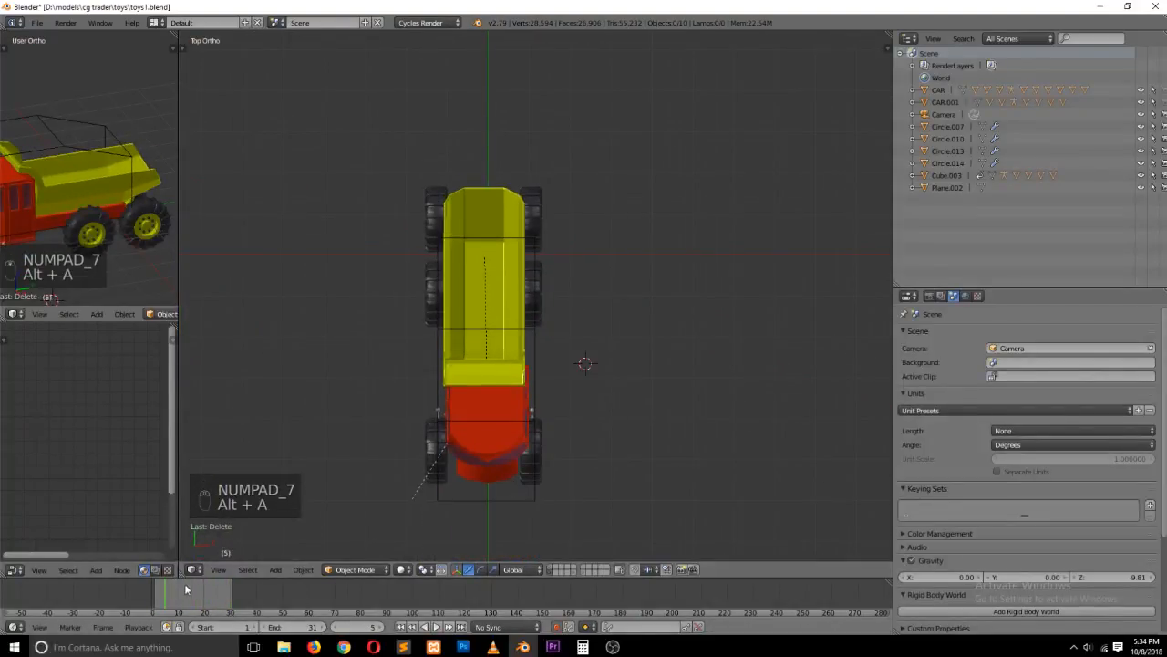
pyautogui.click(134, 590)
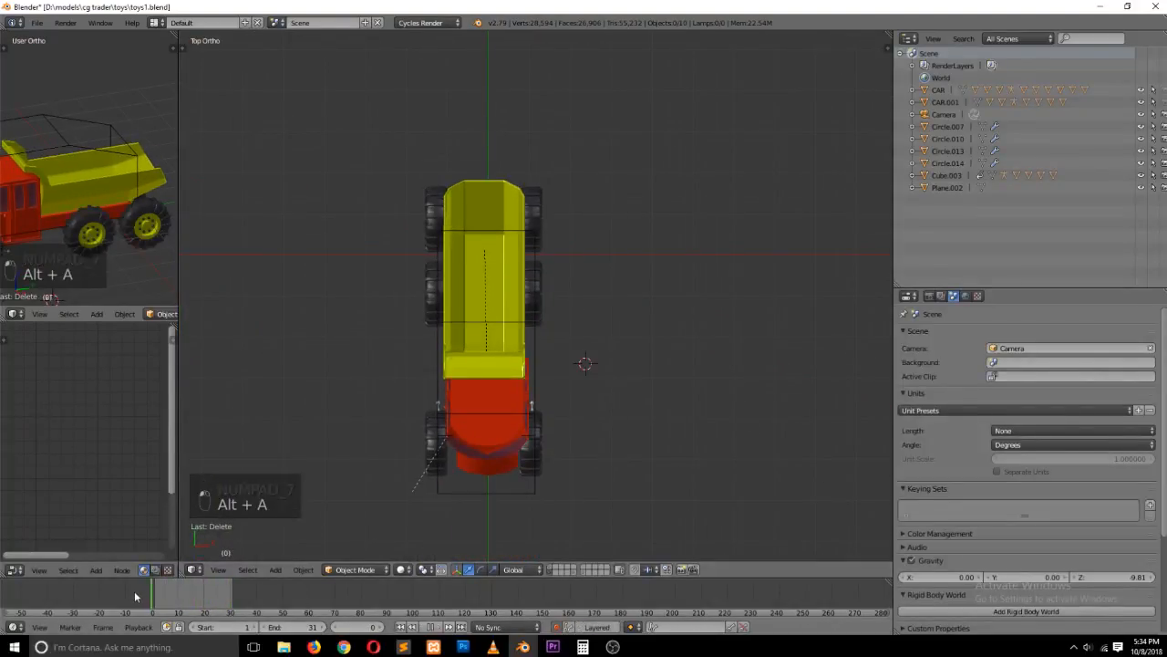
# Show the model in wireframe and enter Pose Mode on the front-wheel armature
pyautogui.rightClick(437, 411)
pyautogui.press('z')
pyautogui.press('Tab')
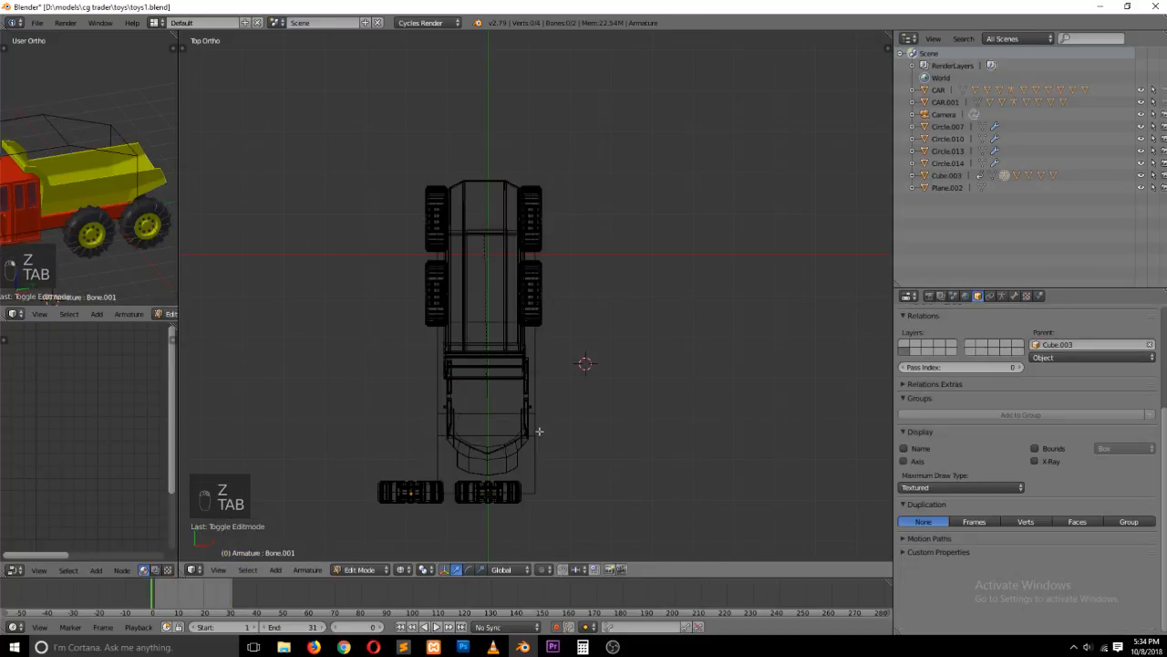
pyautogui.press('Tab')
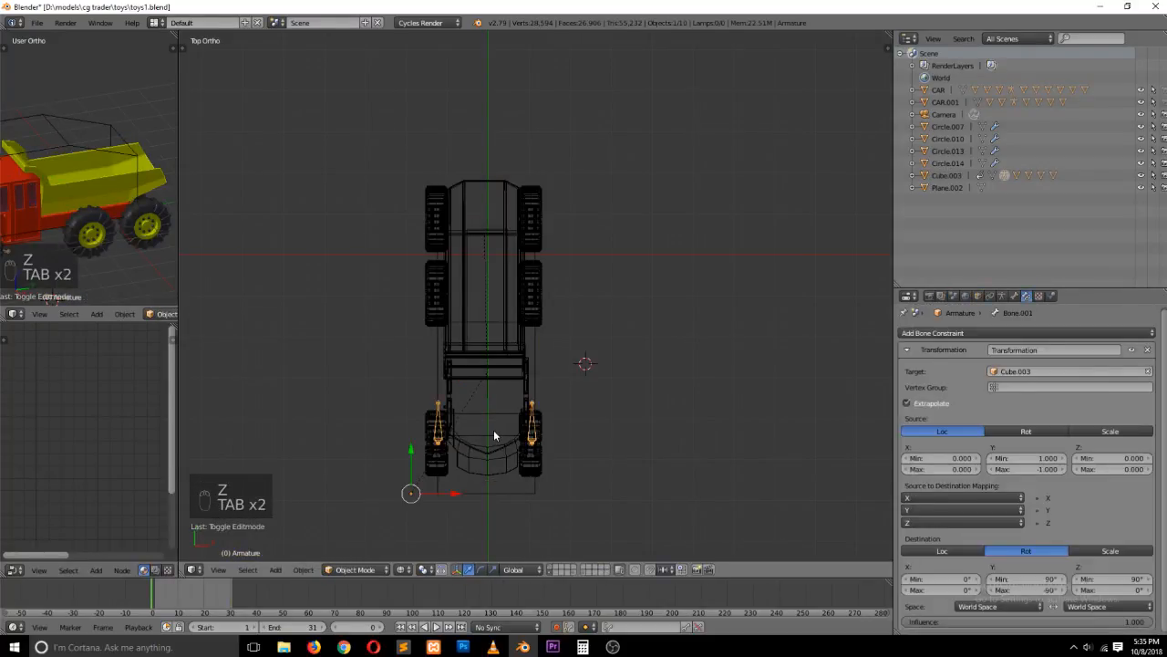
pyautogui.hotkey('ctrl', 'Tab')
pyautogui.rightClick(443, 423)
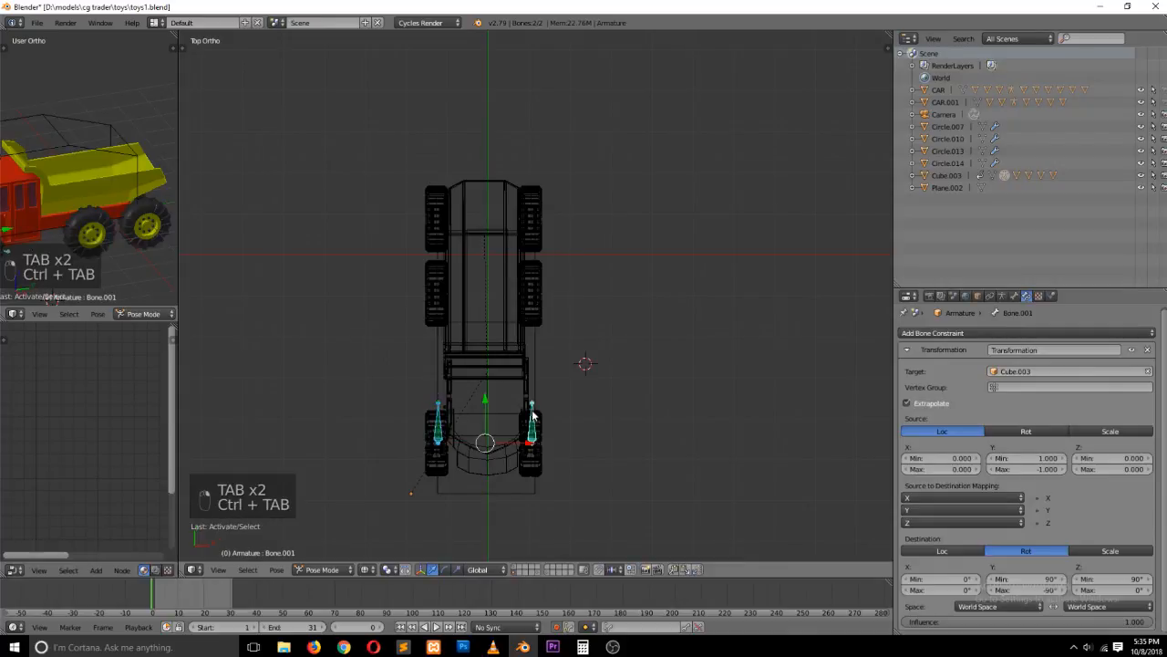
# Try to duplicate the two front-wheel bones in Pose Mode, and undo the last change to them
pyautogui.hotkey('shift', 'd')
pyautogui.press('y')
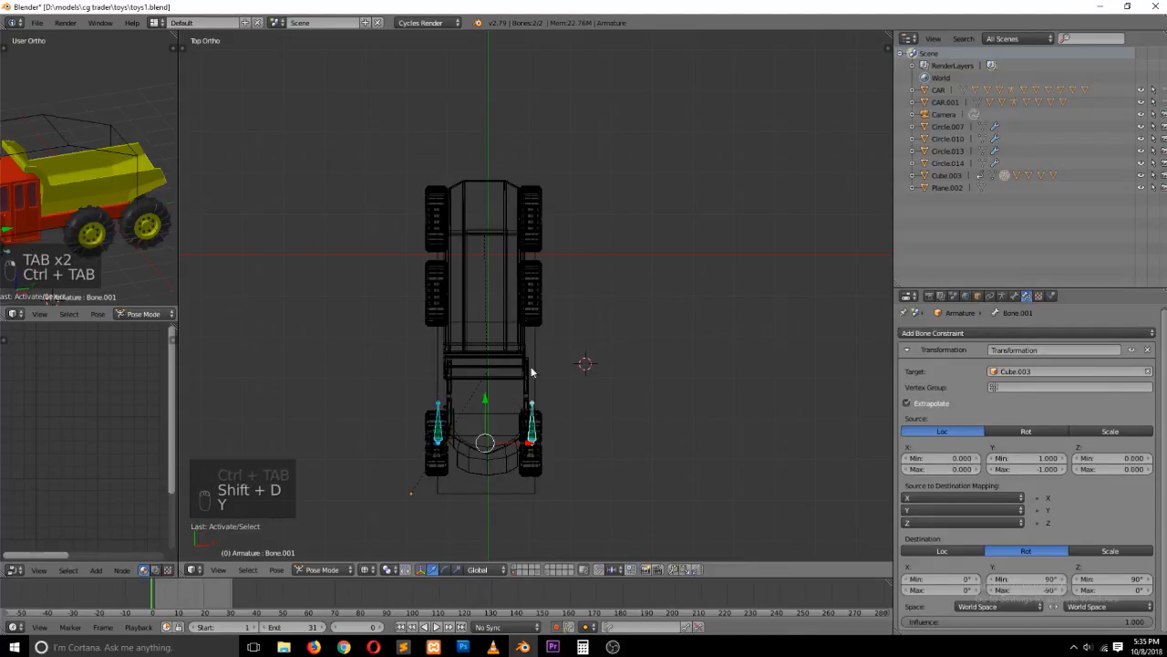
pyautogui.rightClick(532, 317)
pyautogui.rightClick(530, 410)
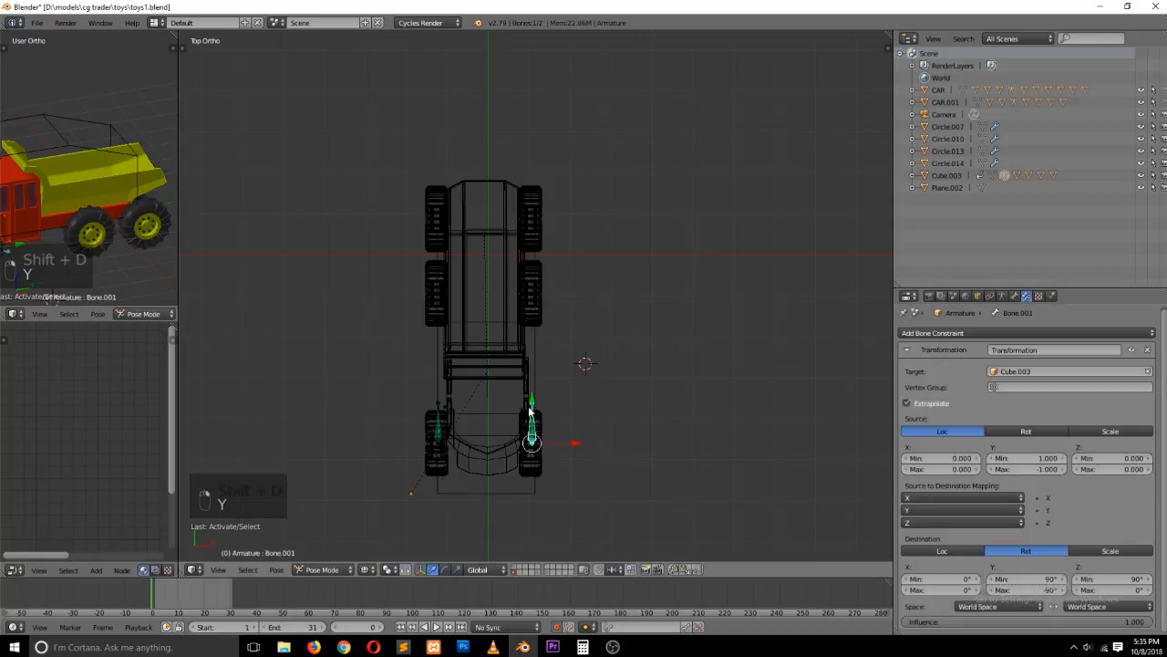
pyautogui.keyDown('shift'); pyautogui.rightClick(437, 406); pyautogui.keyUp('shift')
pyautogui.moveTo(488, 410); pyautogui.dragTo(527, 334)
pyautogui.hotkey('ctrl', 'z')
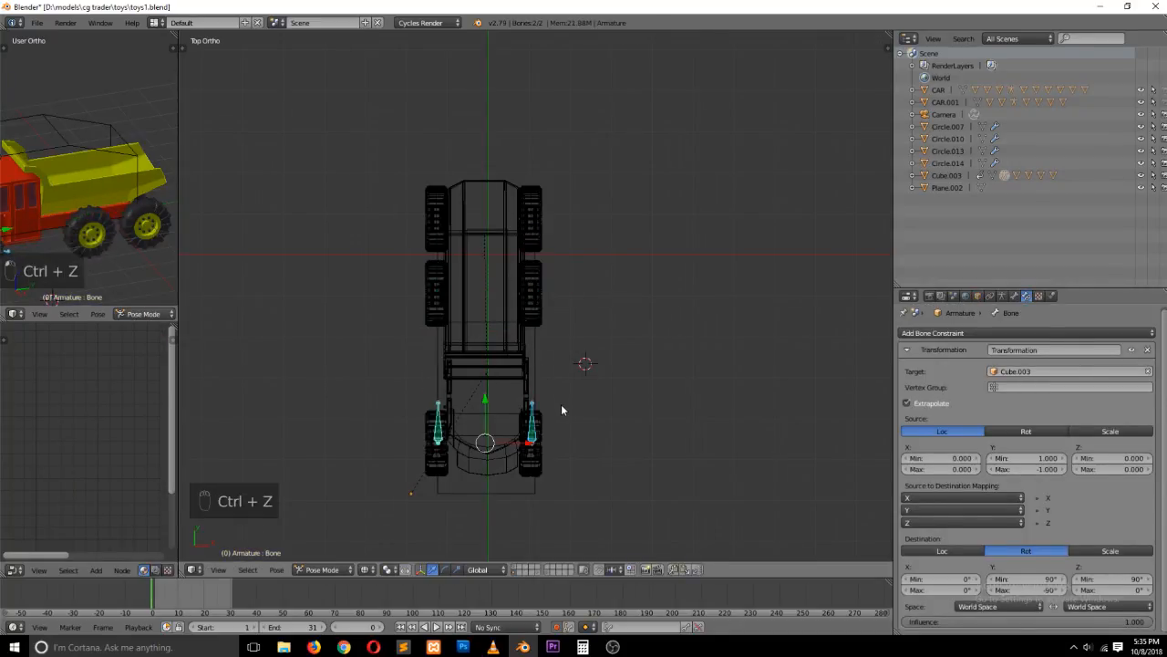
# Duplicate the two front-wheel bones in Edit Mode and position the copies at the middle wheels in Pose Mode
pyautogui.press('Tab')
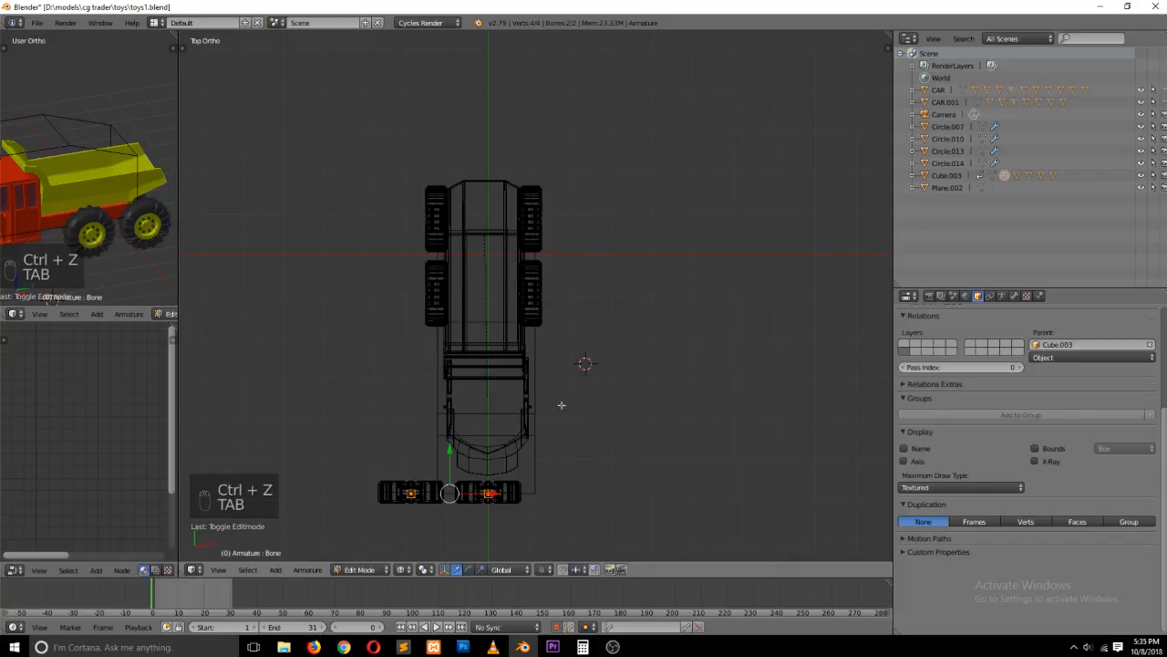
pyautogui.hotkey('shift', 'd')
pyautogui.click(558, 235)
pyautogui.press('Tab')
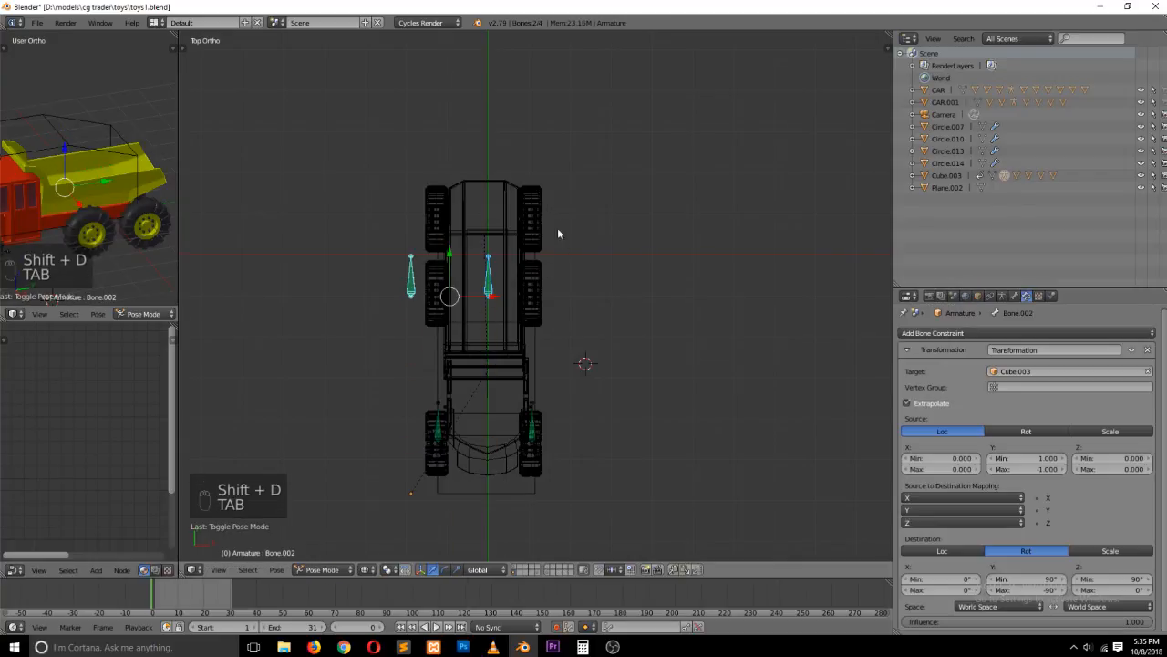
pyautogui.moveTo(488, 297); pyautogui.dragTo(519, 292)
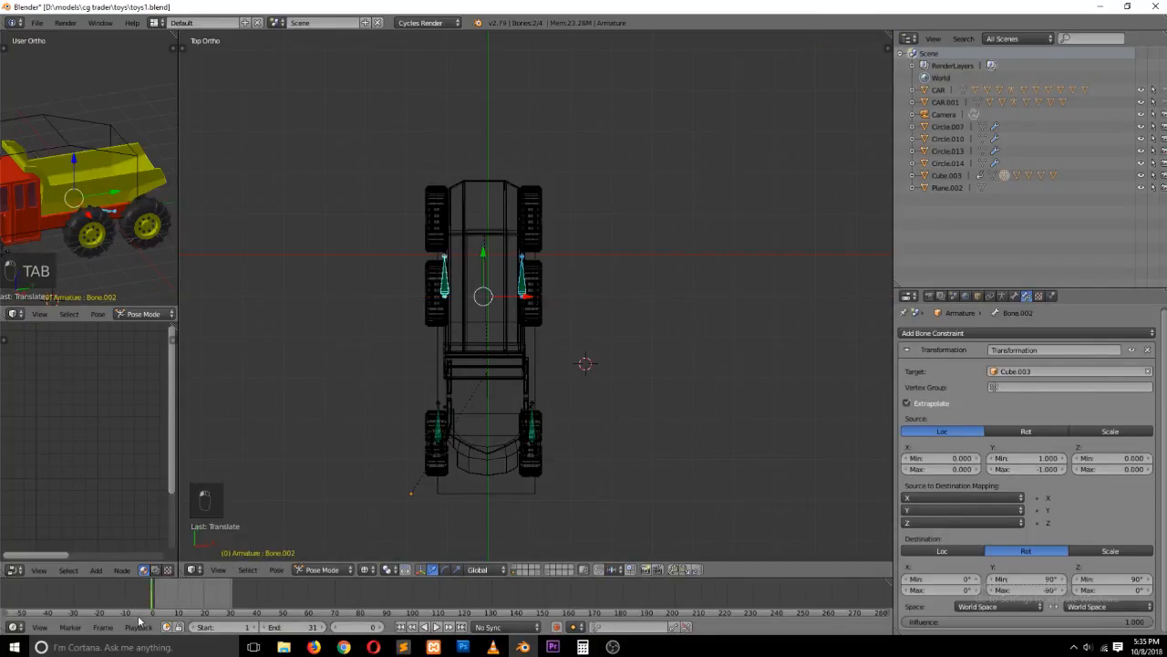
# Delete all of the armature's keyframes in the Dope Sheet and return that area to the Timeline editor
pyautogui.click(16, 627)
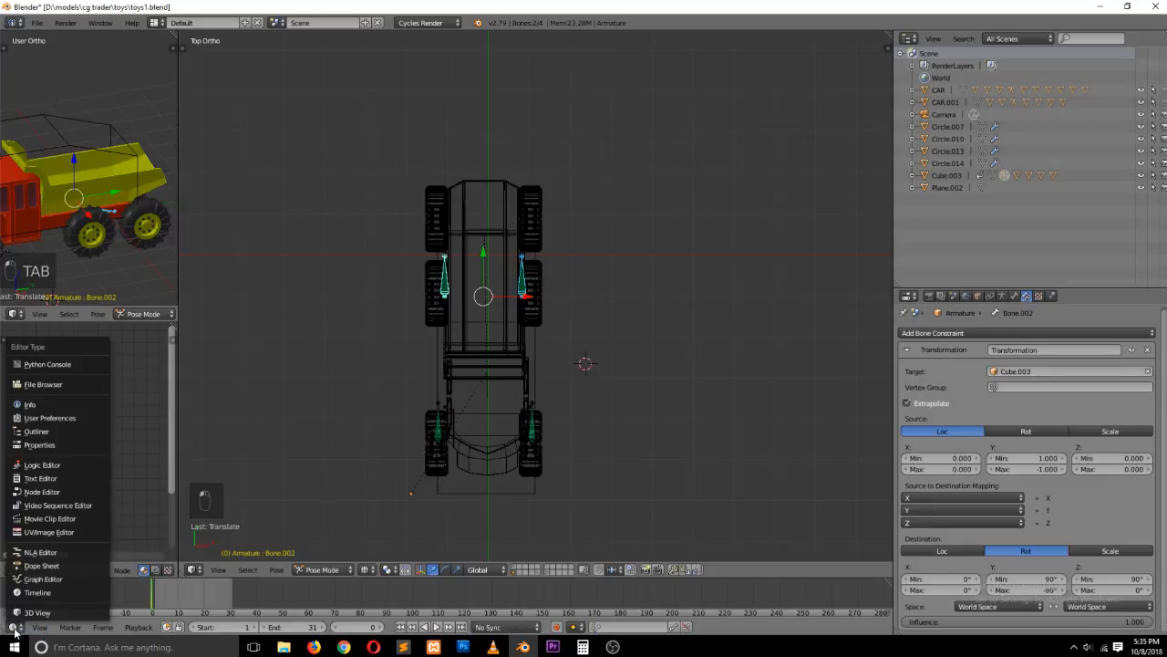
pyautogui.click(55, 564)
pyautogui.press('x')
pyautogui.click(230, 605)
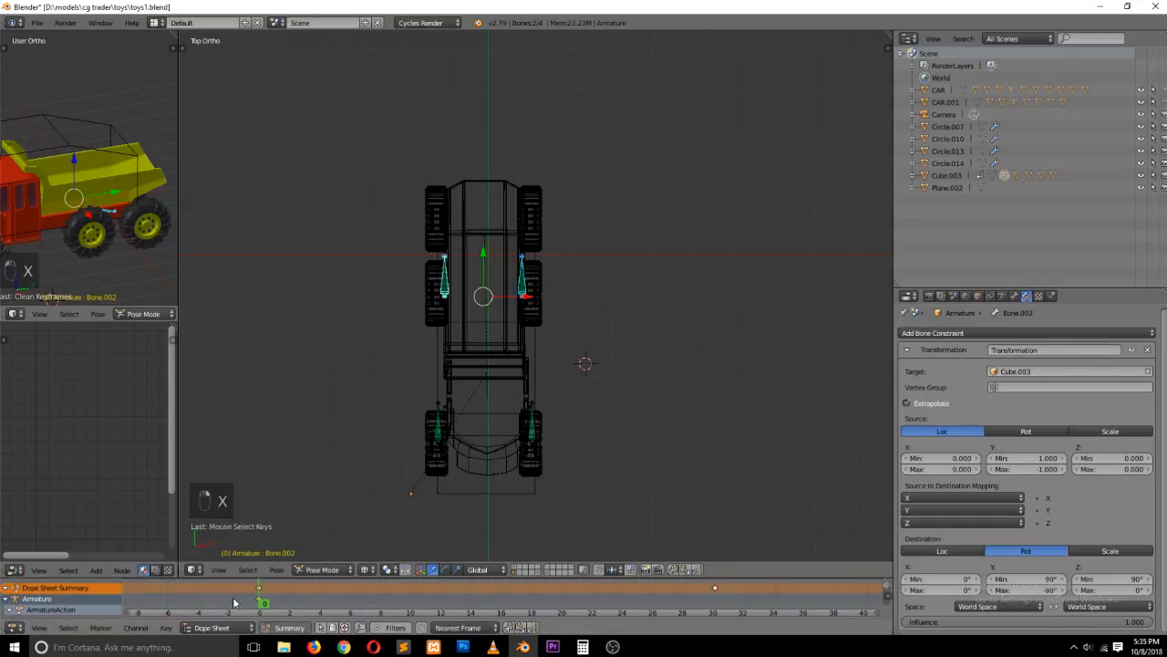
pyautogui.press('x')
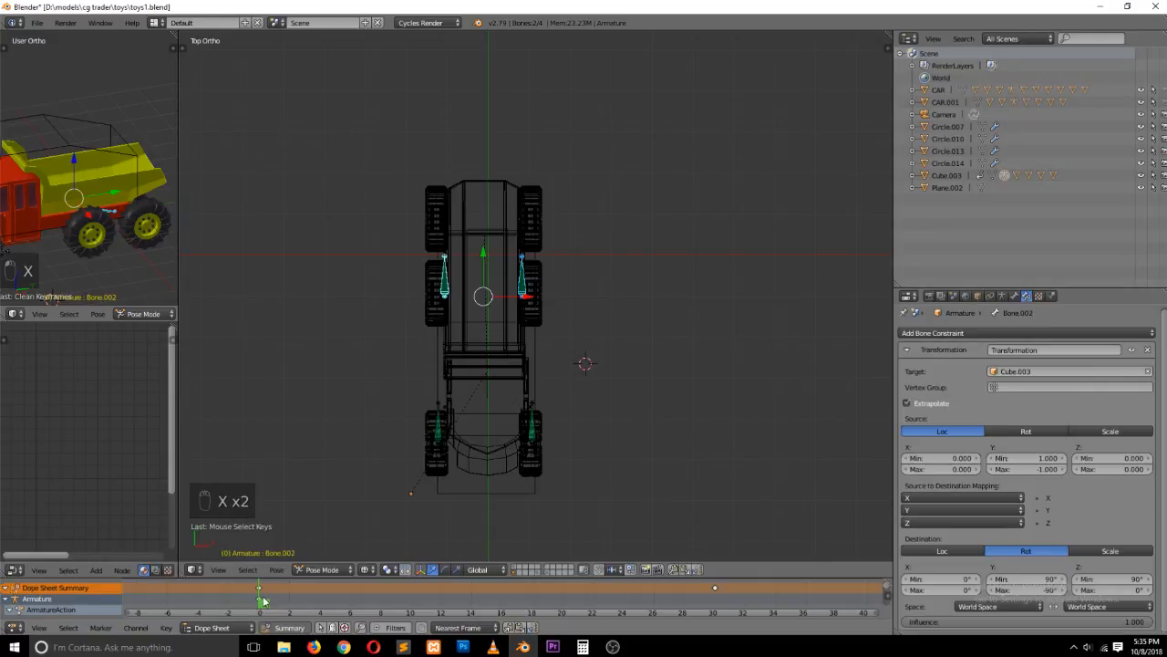
pyautogui.press('a')
pyautogui.press('x')
pyautogui.click(258, 595)
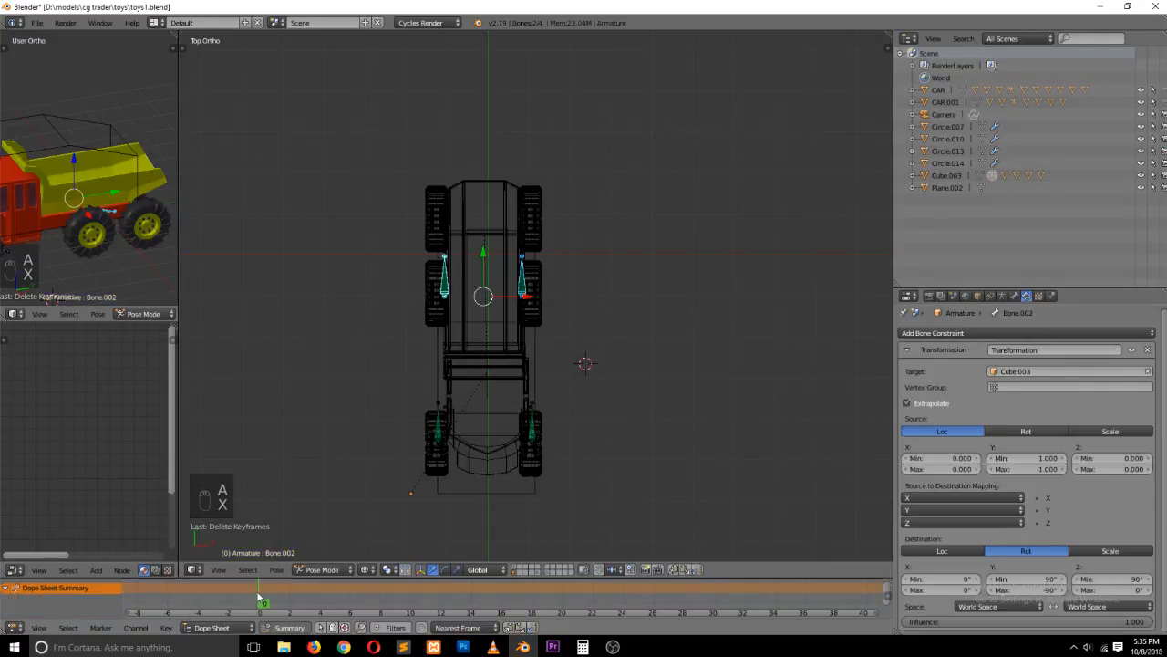
pyautogui.click(25, 629)
pyautogui.click(55, 596)
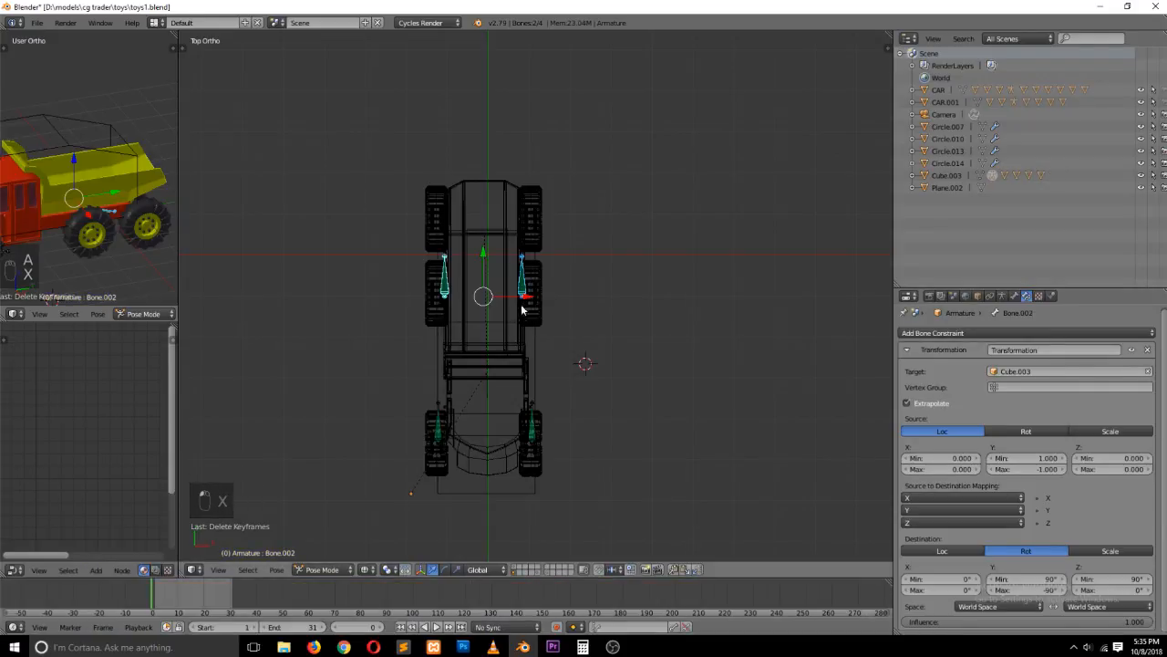
# Duplicate the two middle-wheel bones along Y in Edit Mode and position the copies at the rear wheels in Pose Mode
pyautogui.press('Tab')
pyautogui.hotkey('shift', 'd')
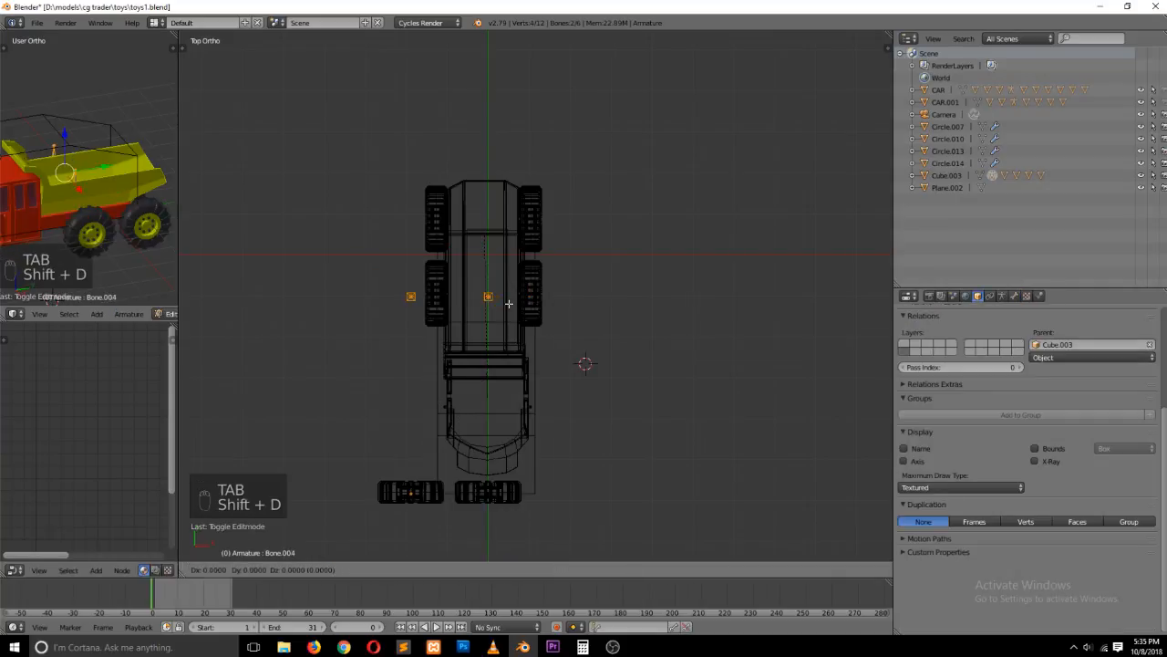
pyautogui.press('y')
pyautogui.click(515, 228)
pyautogui.press('Tab')
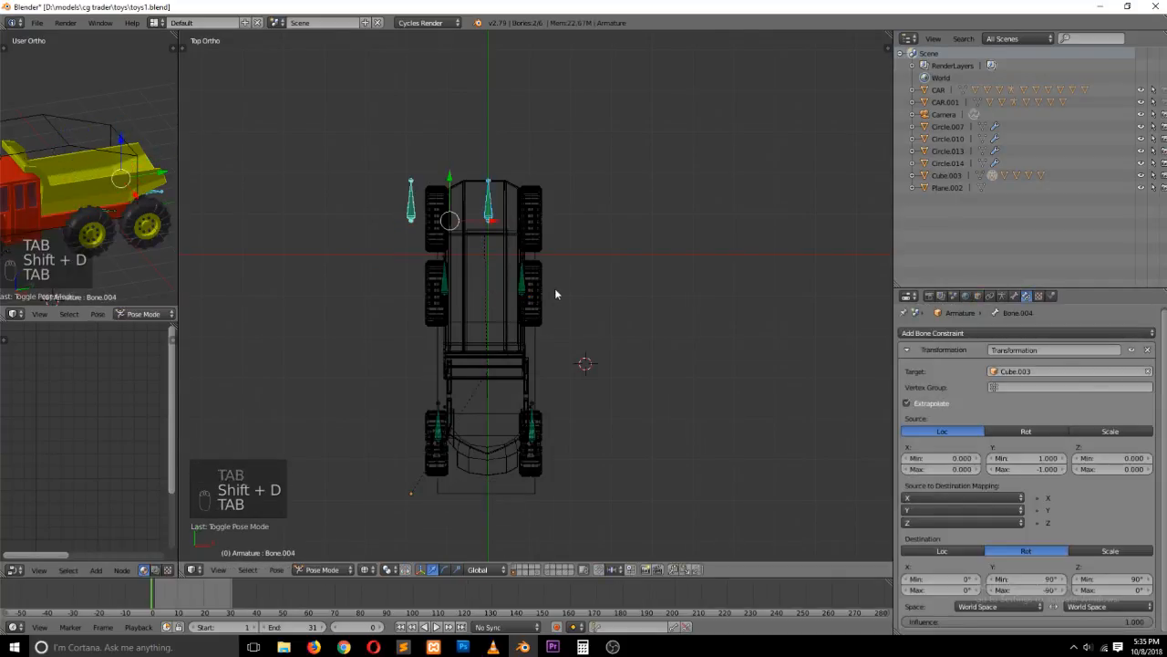
pyautogui.moveTo(493, 225); pyautogui.dragTo(530, 225)
# Try to parent the near-side middle wheel, Circle.014, to its bone in the armature
pyautogui.press('`')
pyautogui.moveTo(530, 392); pyautogui.dragTo(456, 320, button='middle')
pyautogui.scroll(3, 474, 319)
pyautogui.keyDown('shift'); pyautogui.rightClick(567, 317); pyautogui.keyUp('shift')
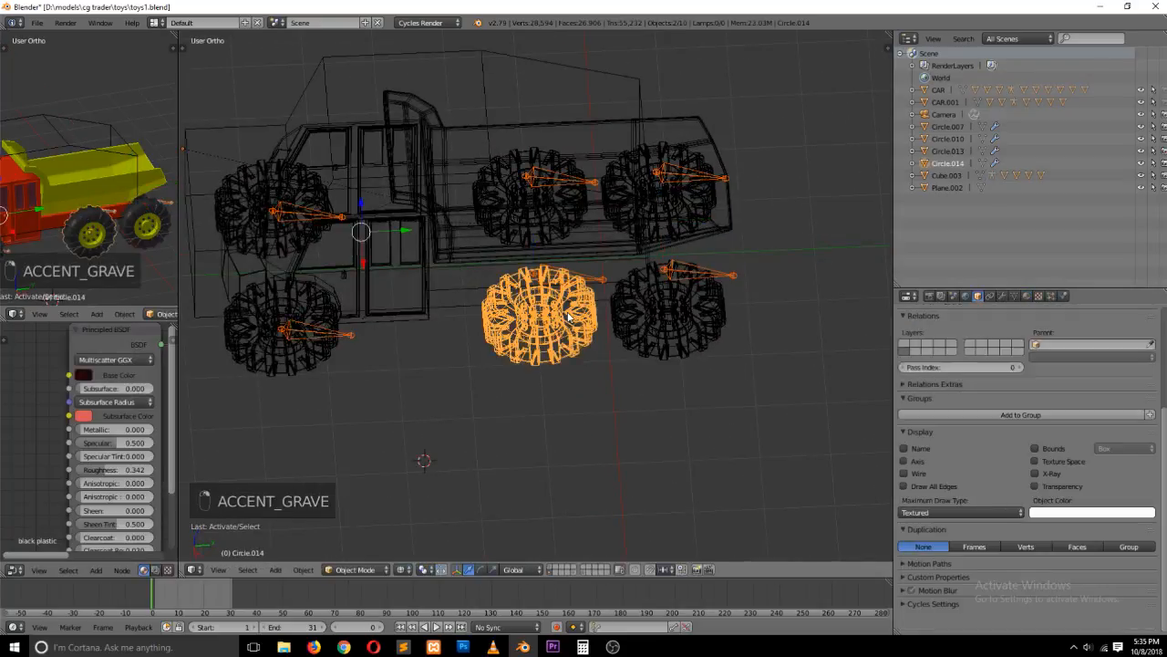
pyautogui.keyDown('shift'); pyautogui.rightClick(594, 279); pyautogui.keyUp('shift')
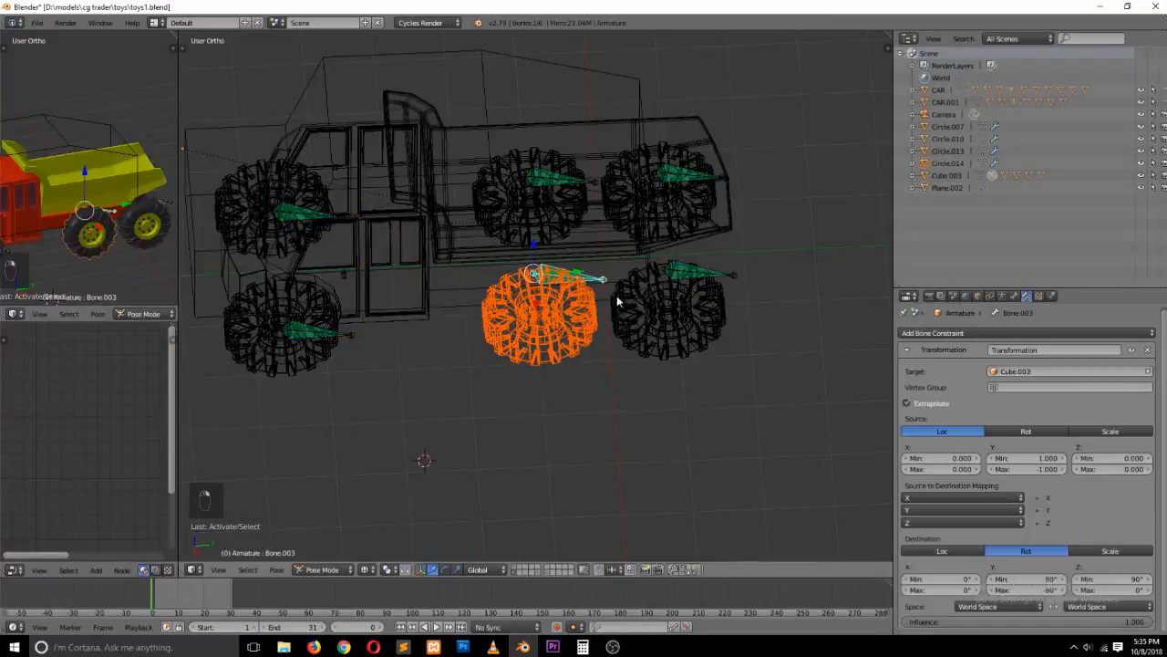
pyautogui.hotkey('ctrl', 'p')
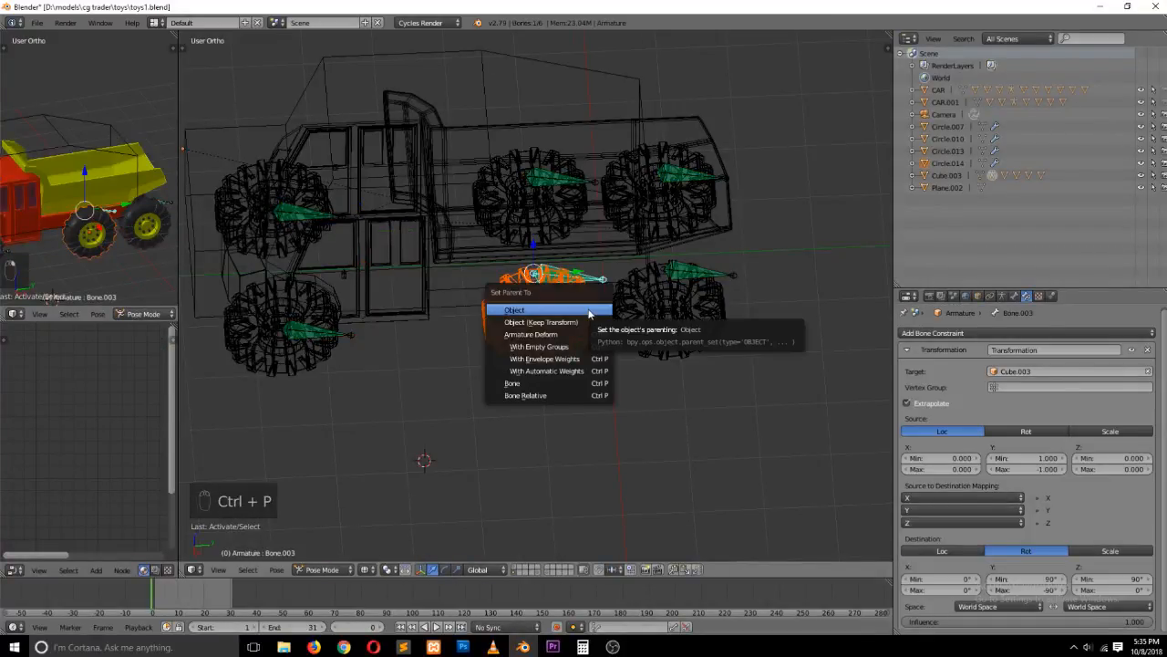
pyautogui.click(589, 311)
# Move the four middle and rear wheel bones down to hub height and align them along Y with the middle wheels' centre in side view
pyautogui.press('KP_3')
pyautogui.scroll(2, 620, 358)
pyautogui.scroll(-2, 613, 367)
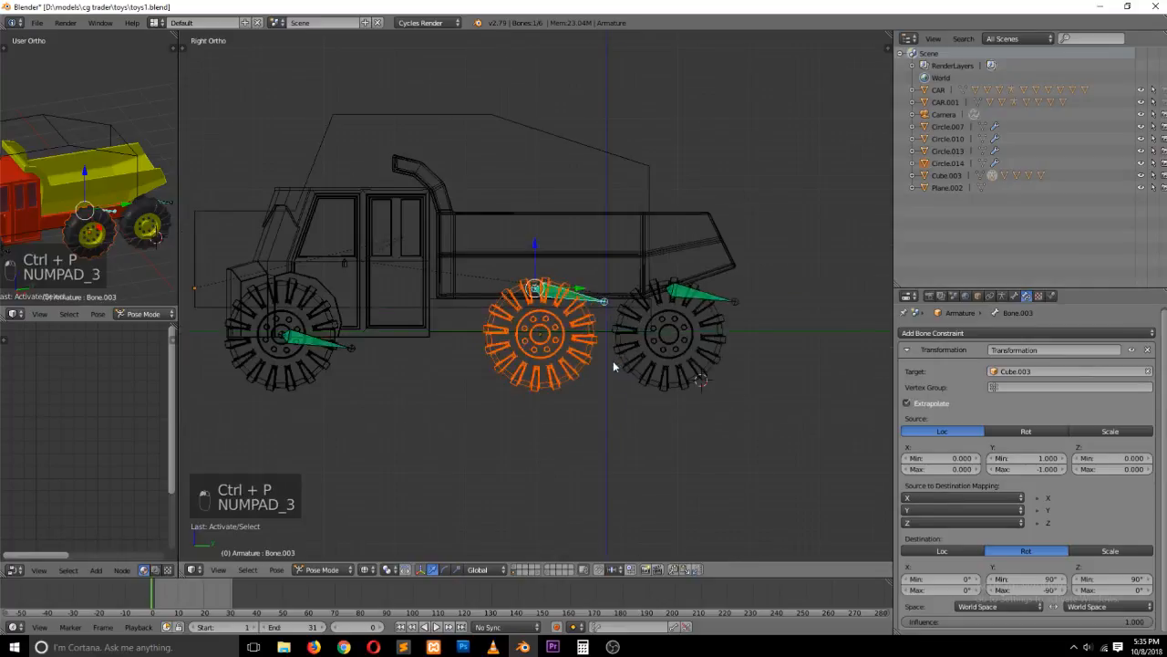
pyautogui.press('`')
pyautogui.moveTo(705, 316); pyautogui.dragTo(690, 356, button='middle')
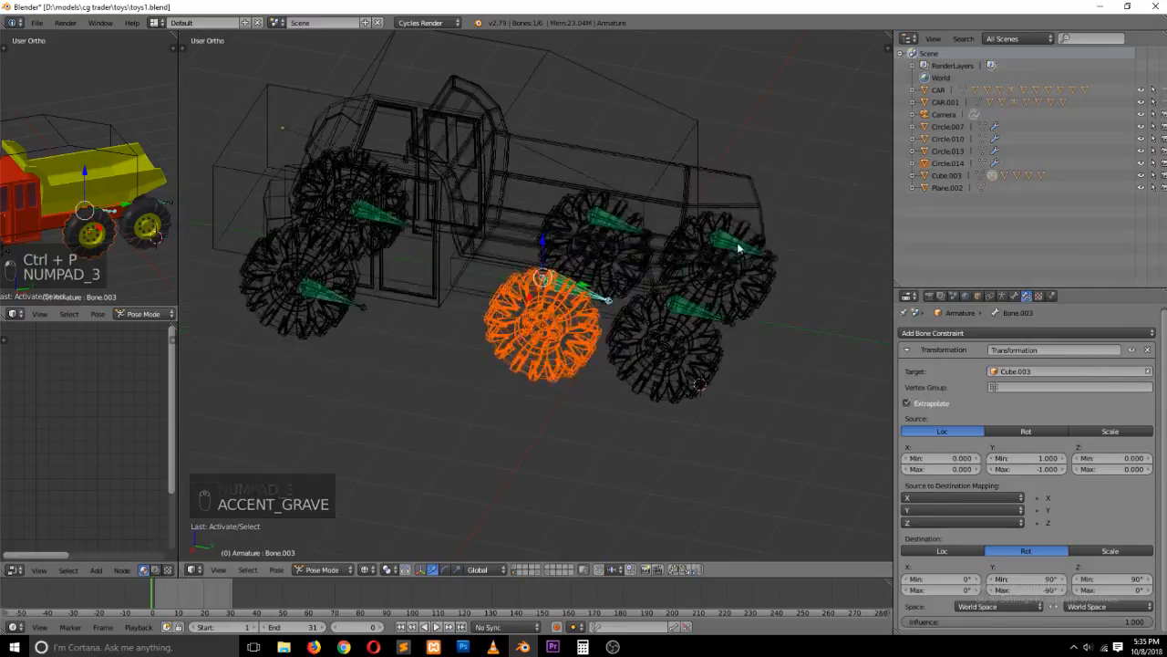
pyautogui.rightClick(612, 227)
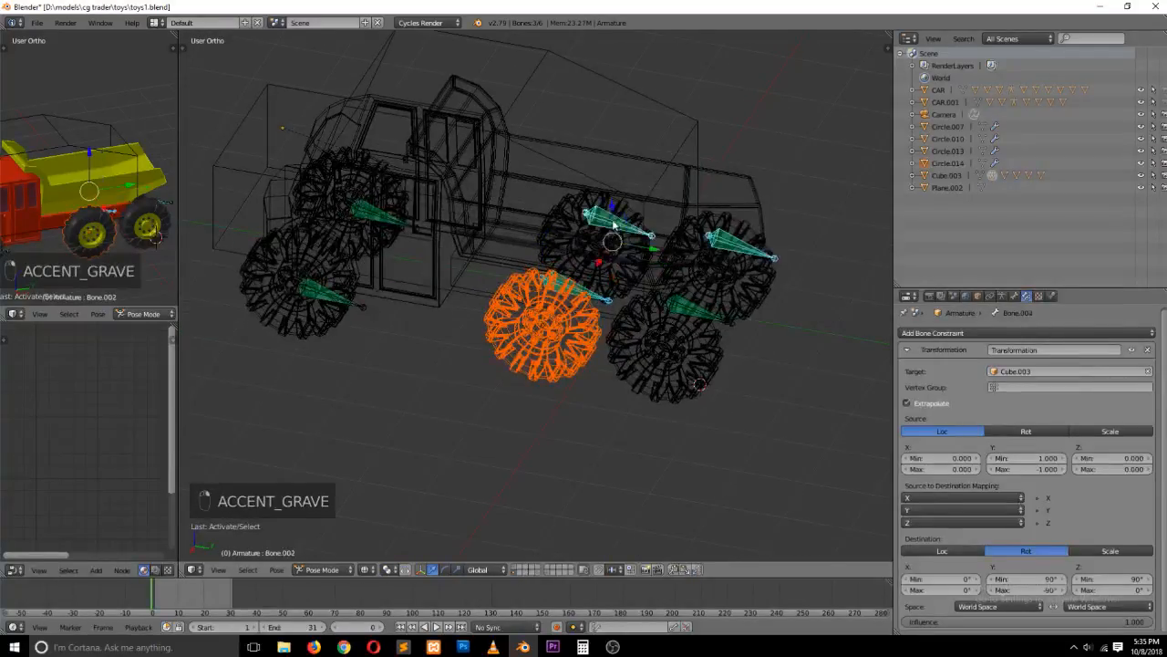
pyautogui.rightClick(677, 307)
pyautogui.press('KP_1')
pyautogui.press('KP_3')
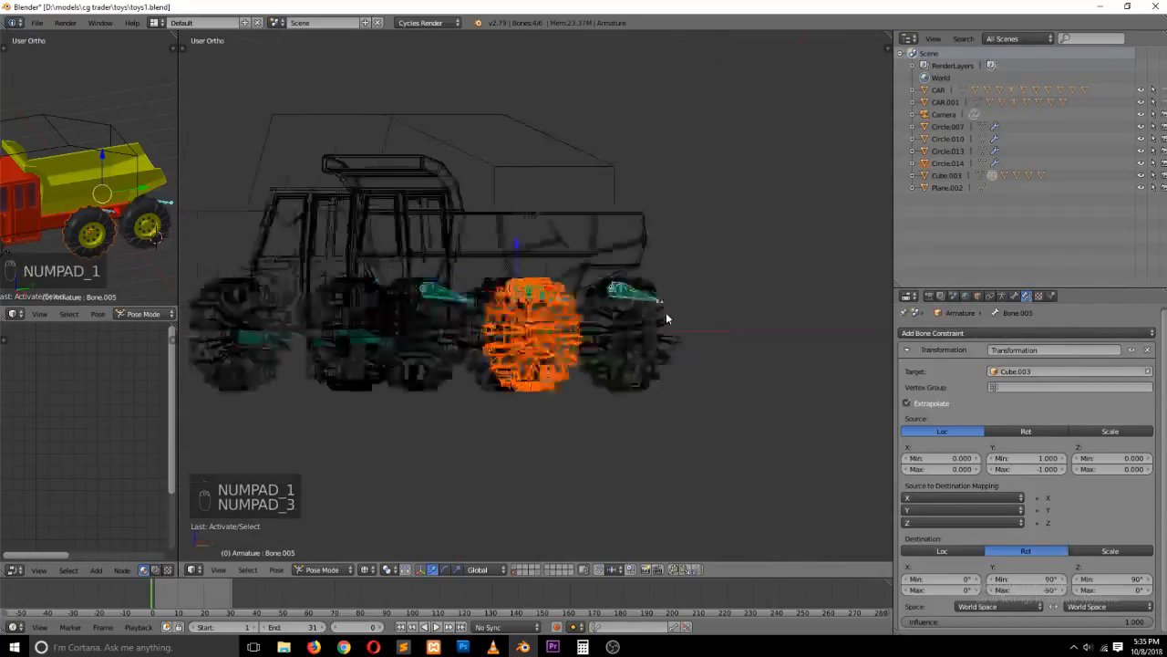
pyautogui.scroll(1, 629, 286)
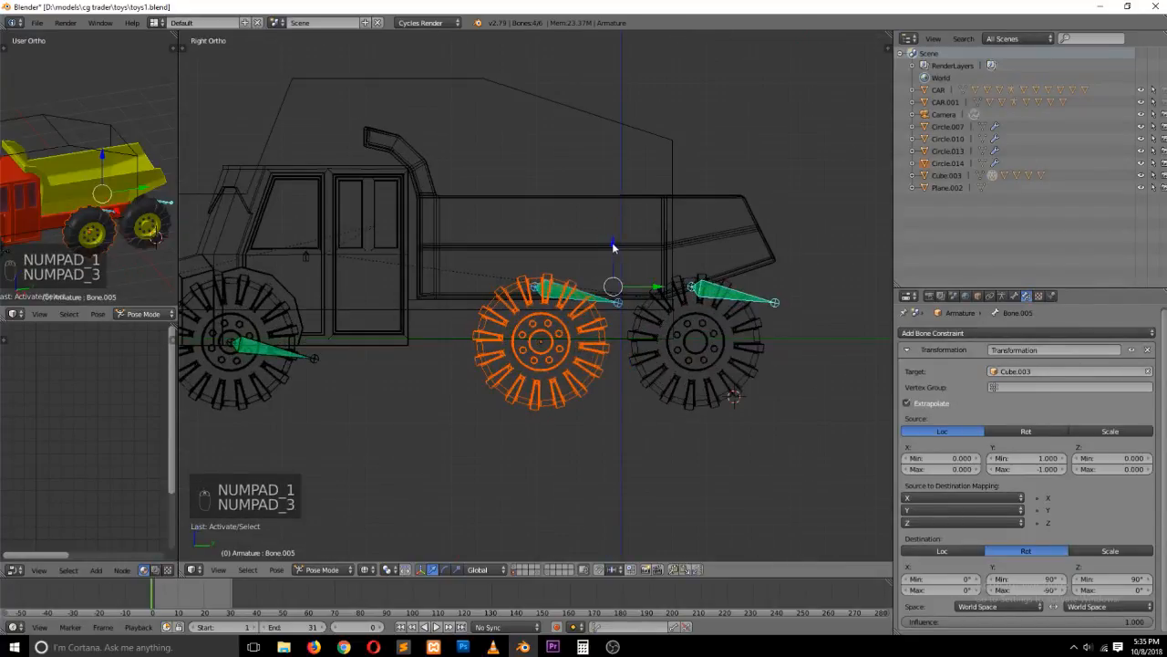
pyautogui.moveTo(611, 242); pyautogui.dragTo(623, 298)
pyautogui.scroll(4, 660, 345)
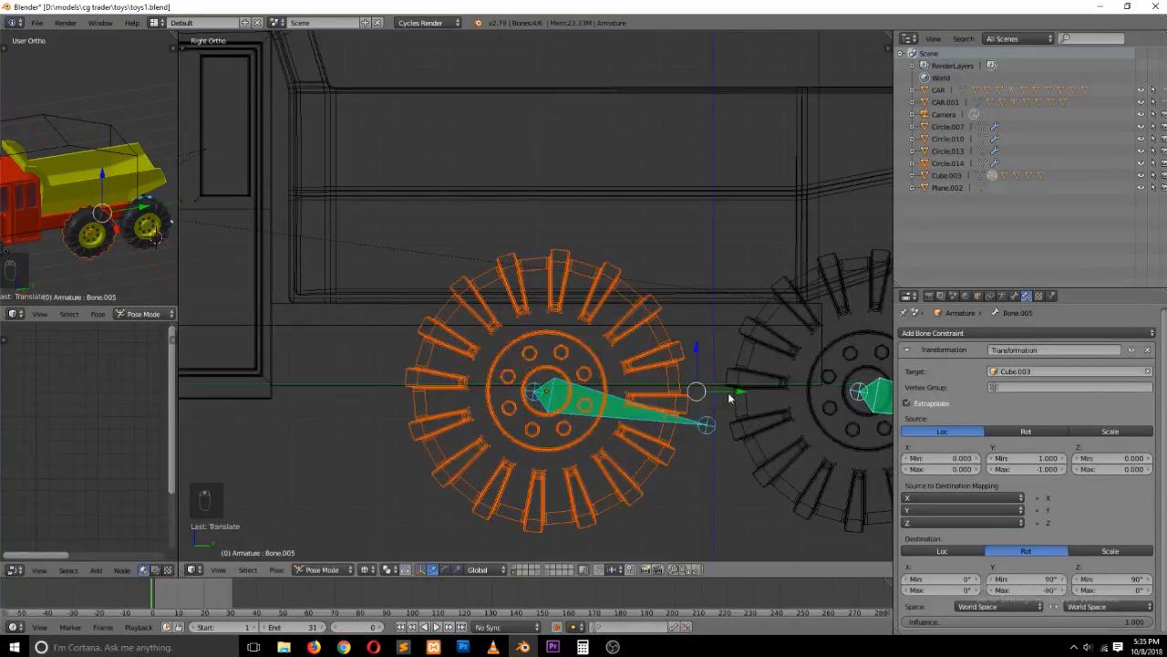
pyautogui.moveTo(730, 397); pyautogui.dragTo(742, 390)
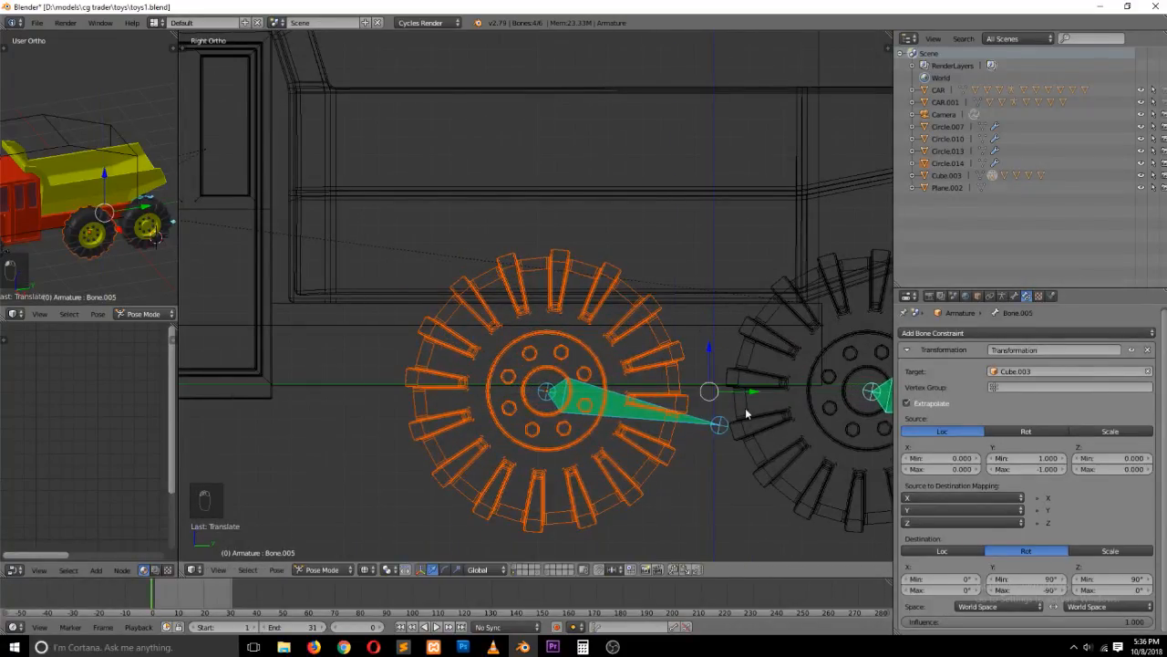
# Nudge the rear-wheel bones along Y to the rear hub centre, deselect everything and return to solid shading
pyautogui.keyDown('shift'); pyautogui.moveTo(745, 407); pyautogui.dragTo(629, 408, button='middle'); pyautogui.keyUp('shift')
pyautogui.rightClick(755, 400)
pyautogui.rightClick(790, 362)
pyautogui.rightClick(759, 391)
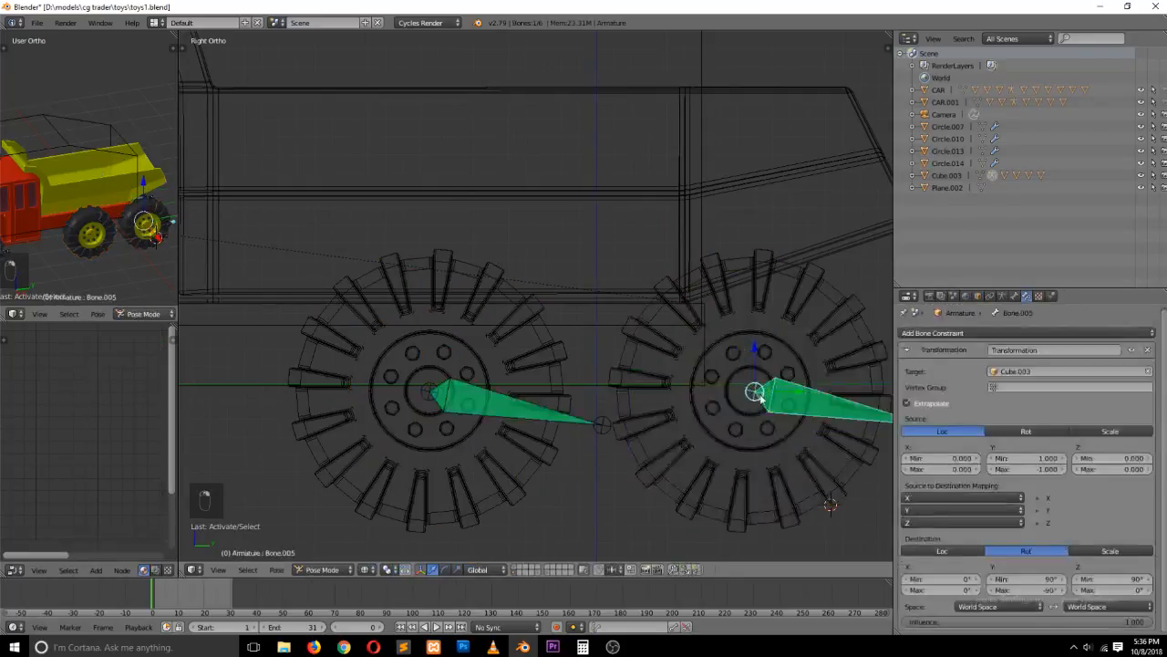
pyautogui.moveTo(778, 396); pyautogui.dragTo(782, 392)
pyautogui.press('a')
pyautogui.press('z')
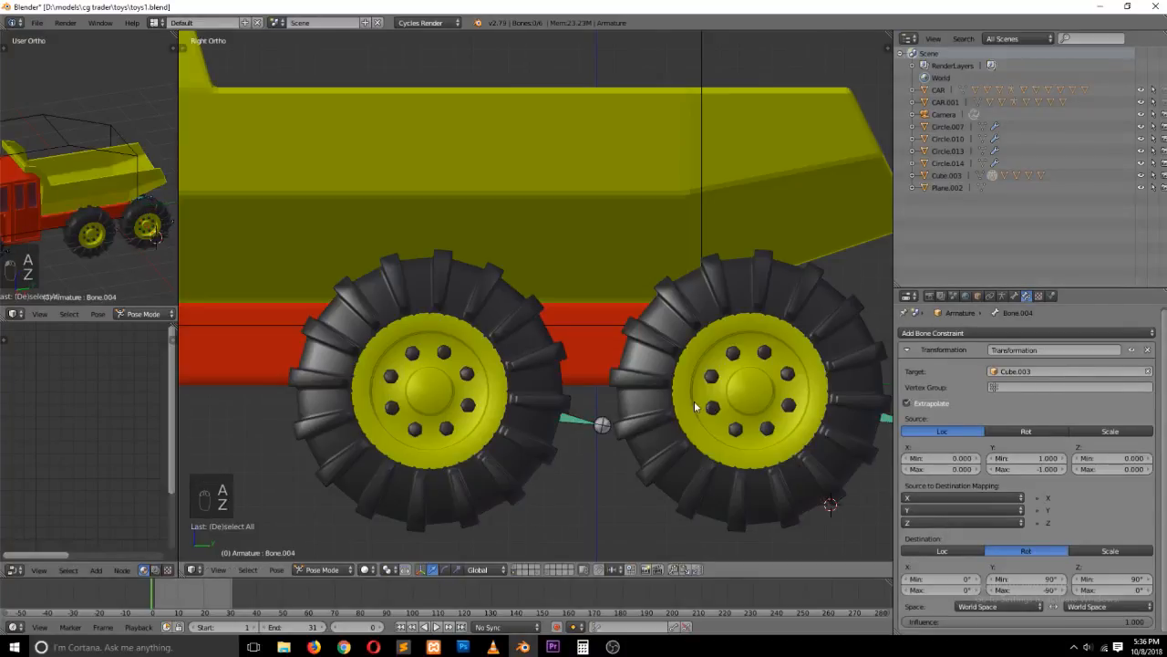
# Parent the near-side middle wheel, Circle.014, to its own bone with the Bone option
pyautogui.press('`')
pyautogui.moveTo(702, 411)
pyautogui.mouseDown(button='middle')
pyautogui.moveTo(710, 447)
pyautogui.moveTo(662, 422)
pyautogui.mouseUp(button='middle')
pyautogui.scroll(-1, 662, 422)
pyautogui.rightClick(543, 372)
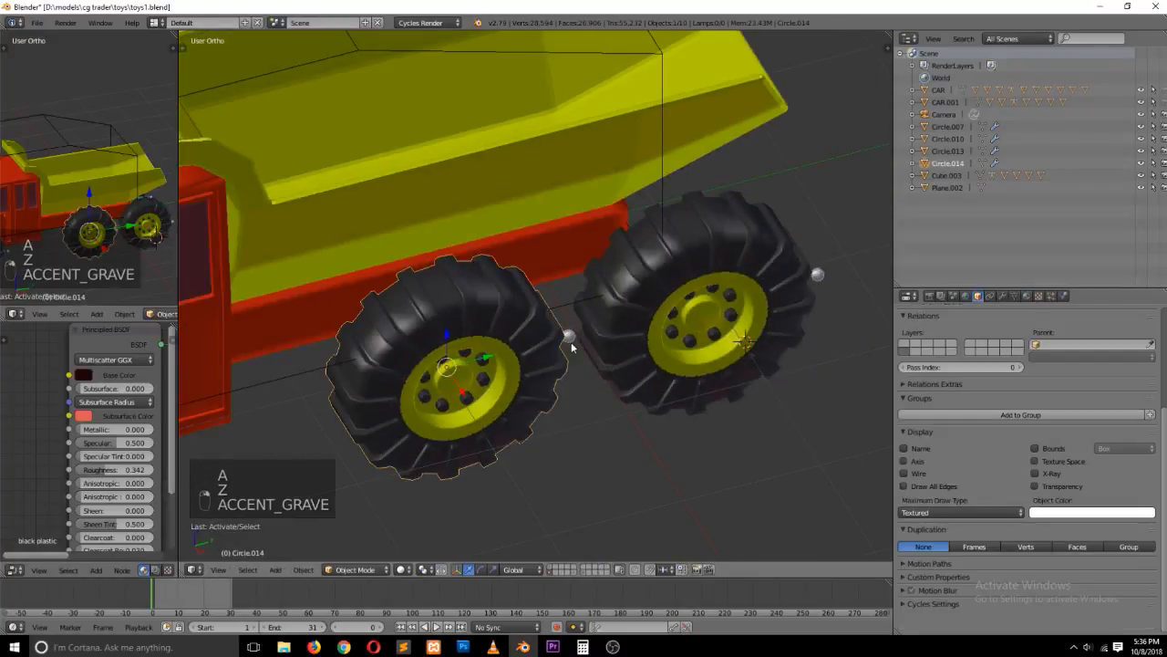
pyautogui.rightClick(571, 342)
pyautogui.hotkey('ctrl', 'p')
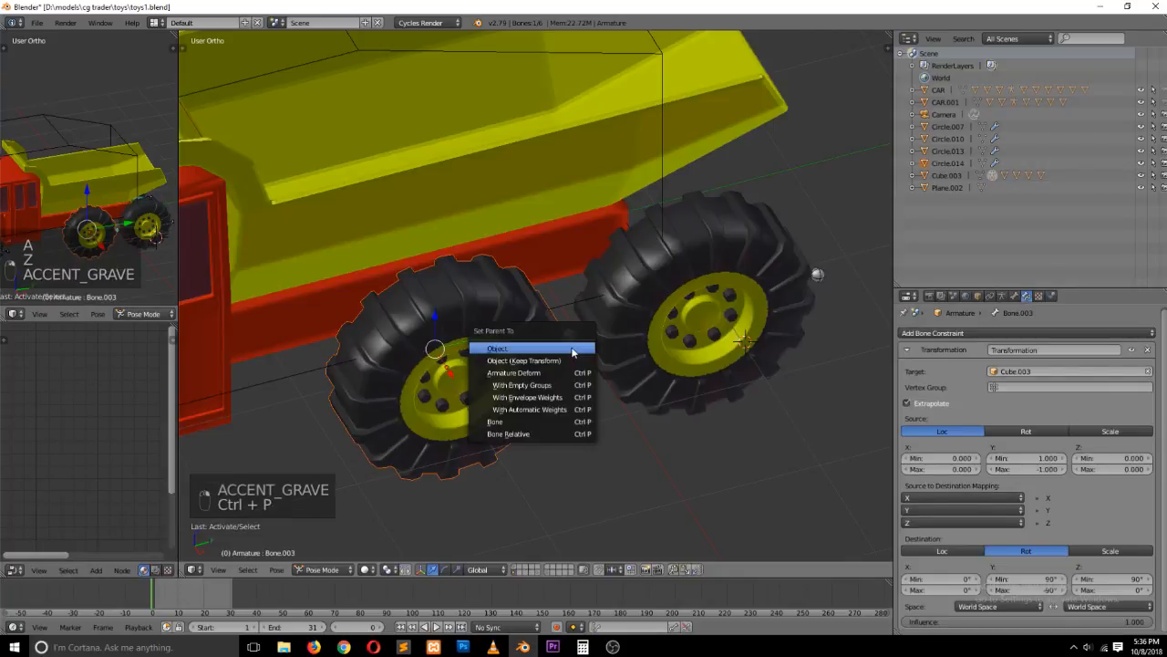
pyautogui.click(570, 413)
# Parent the near-side rear wheel to its own bone with the Bone option
pyautogui.rightClick(745, 325)
pyautogui.keyDown('shift'); pyautogui.rightClick(815, 275); pyautogui.keyUp('shift')
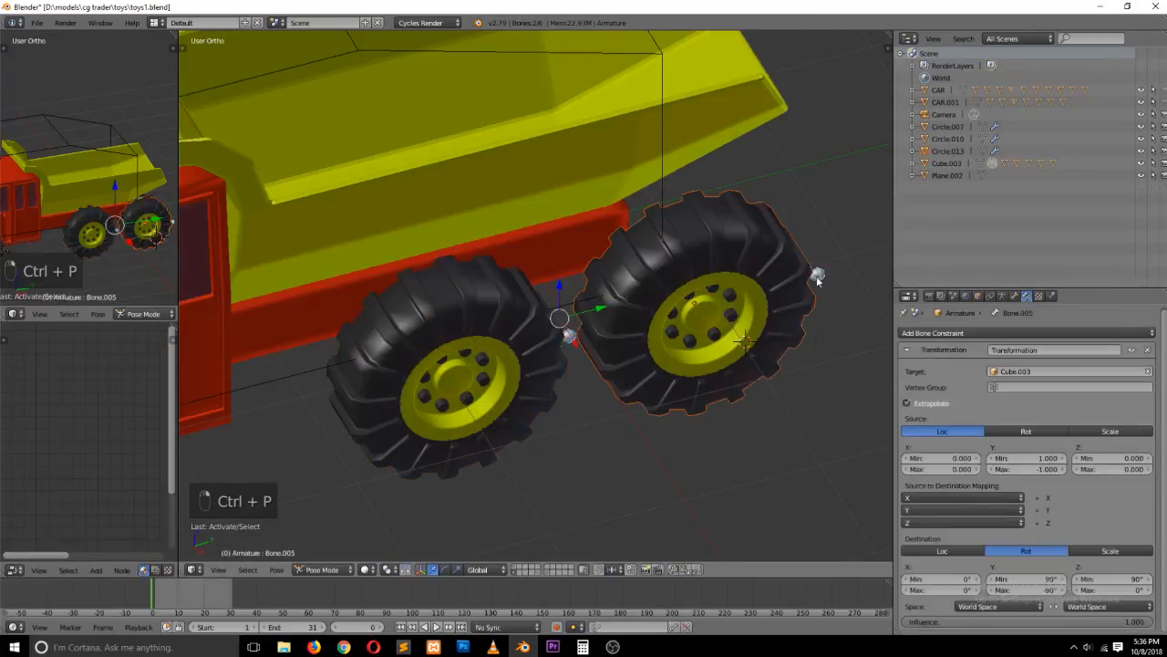
pyautogui.hotkey('ctrl', 'p')
pyautogui.click(816, 280)
# Parent the far-side rear wheel to its own bone with the Bone option
pyautogui.press('`')
pyautogui.moveTo(815, 278); pyautogui.dragTo(543, 260, button='middle')
pyautogui.rightClick(472, 452)
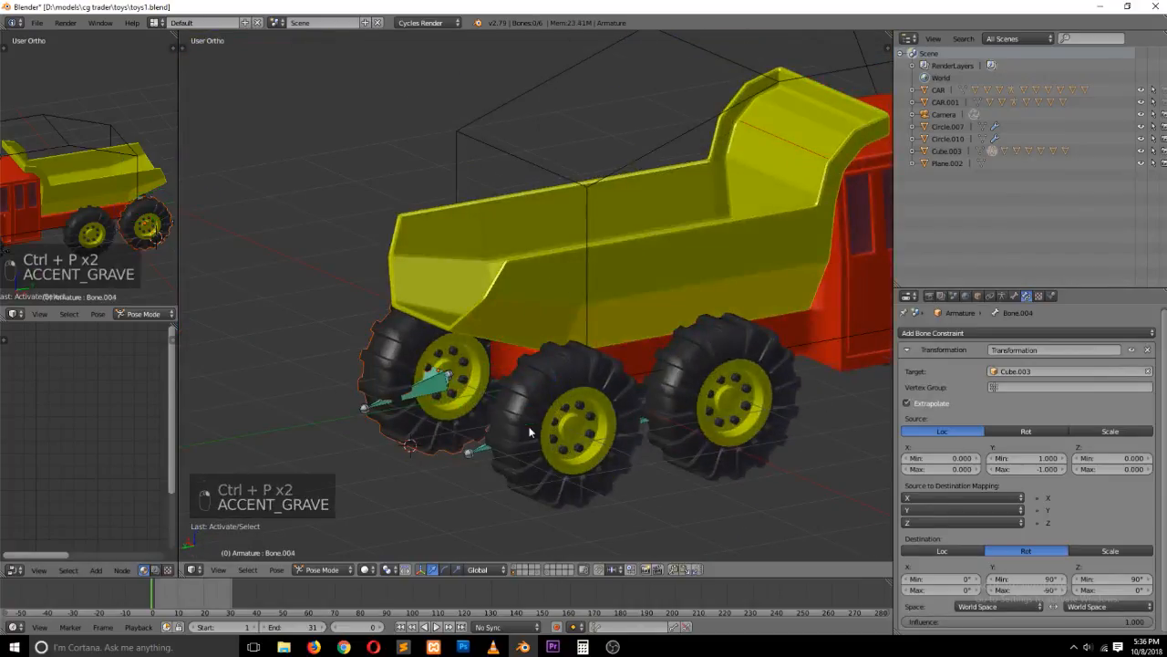
pyautogui.rightClick(553, 458)
pyautogui.rightClick(478, 462)
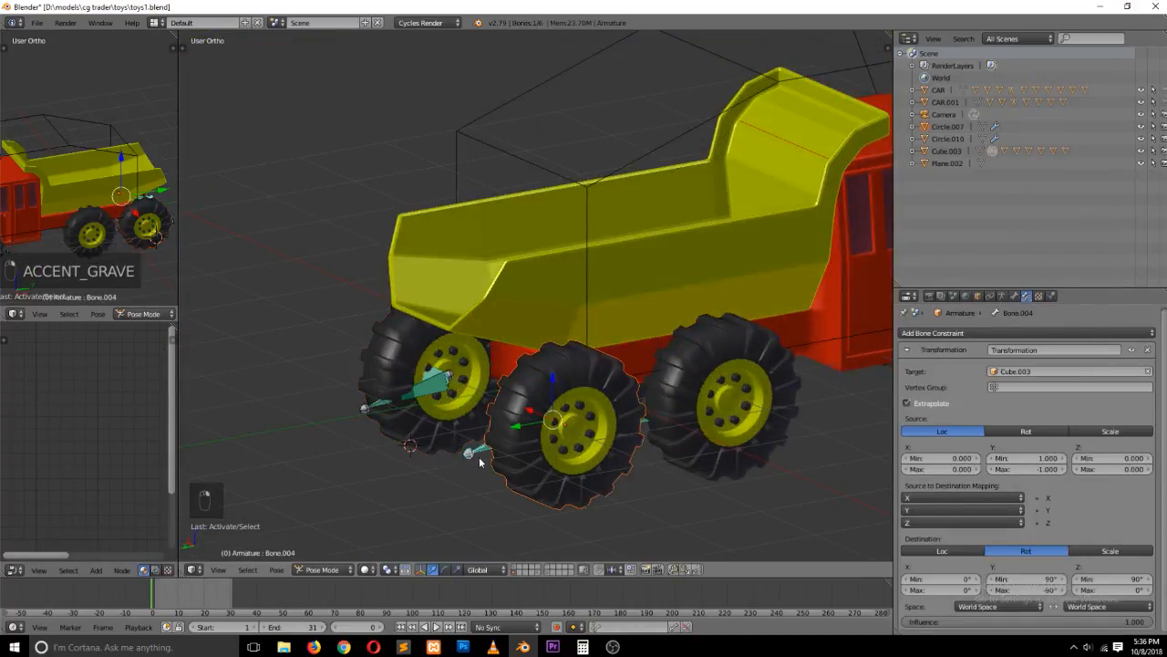
pyautogui.hotkey('ctrl', 'p')
pyautogui.click(493, 459)
# Parent the far-side middle wheel, Circle.010, to its own bone in wireframe display, and restore solid shading
pyautogui.rightClick(663, 429)
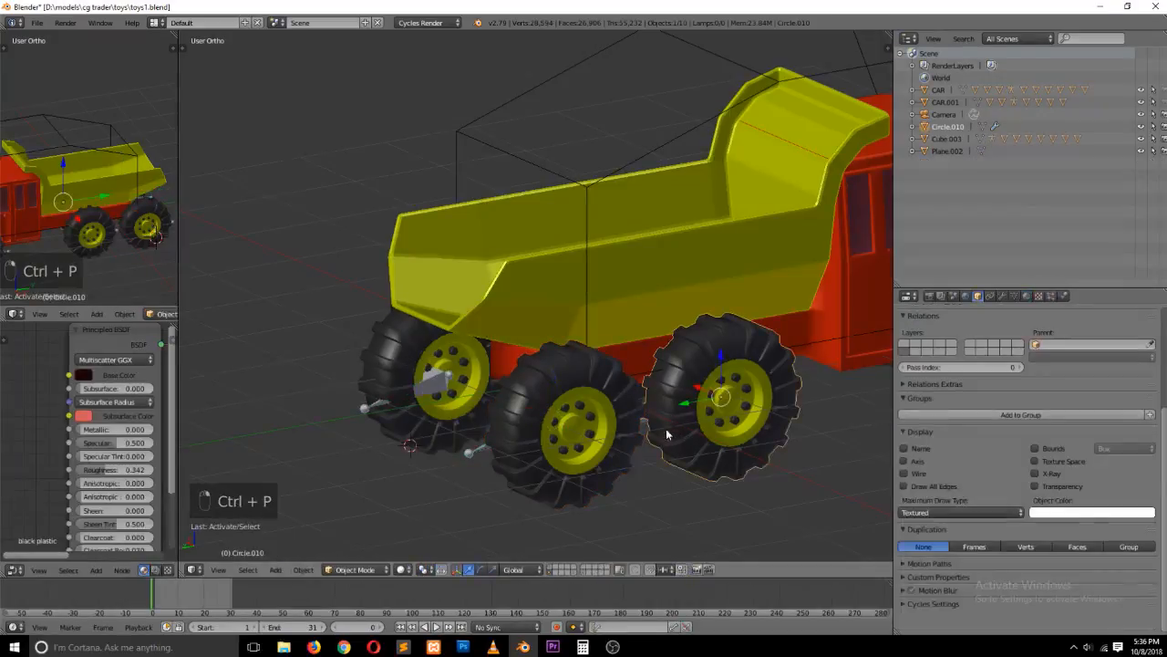
pyautogui.press('z')
pyautogui.rightClick(644, 427)
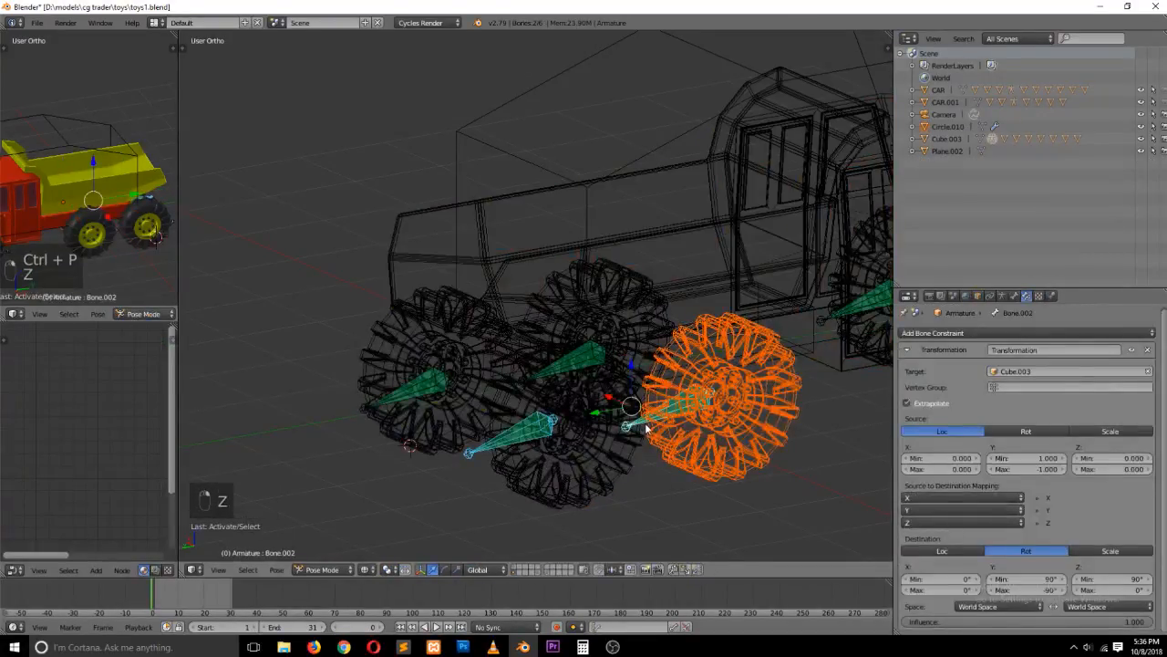
pyautogui.hotkey('ctrl', 'p')
pyautogui.click(647, 424)
pyautogui.scroll(-3, 649, 426)
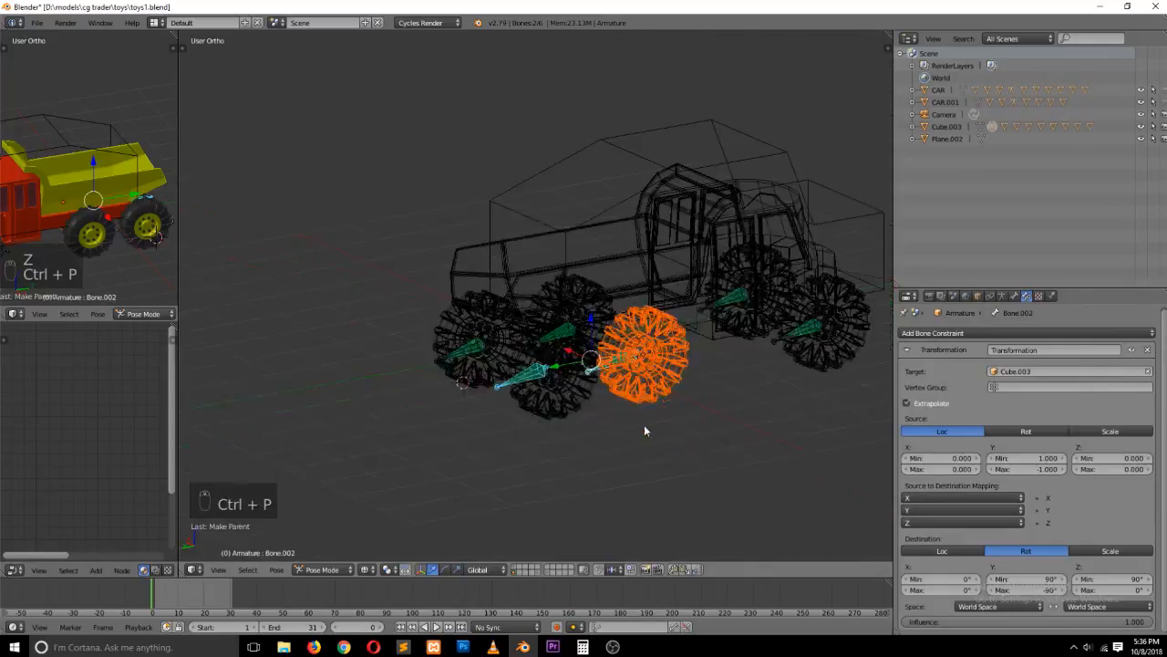
pyautogui.press('a')
pyautogui.press('z')
# Move the wireframe control object Cube.003 back and forth along Y to test the rolling of all six wheels
pyautogui.press('`')
pyautogui.moveTo(637, 420)
pyautogui.mouseDown(button='middle')
pyautogui.moveTo(612, 334)
pyautogui.moveTo(692, 287)
pyautogui.mouseUp(button='middle')
pyautogui.rightClick(517, 186)
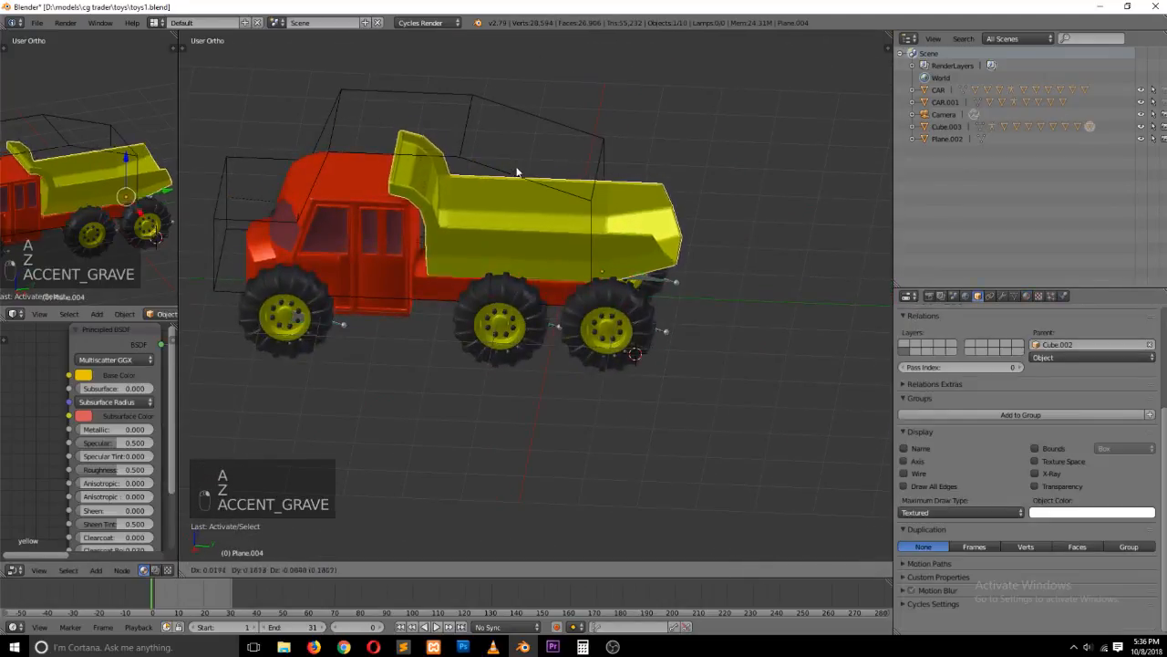
pyautogui.rightClick(500, 169)
pyautogui.press('g')
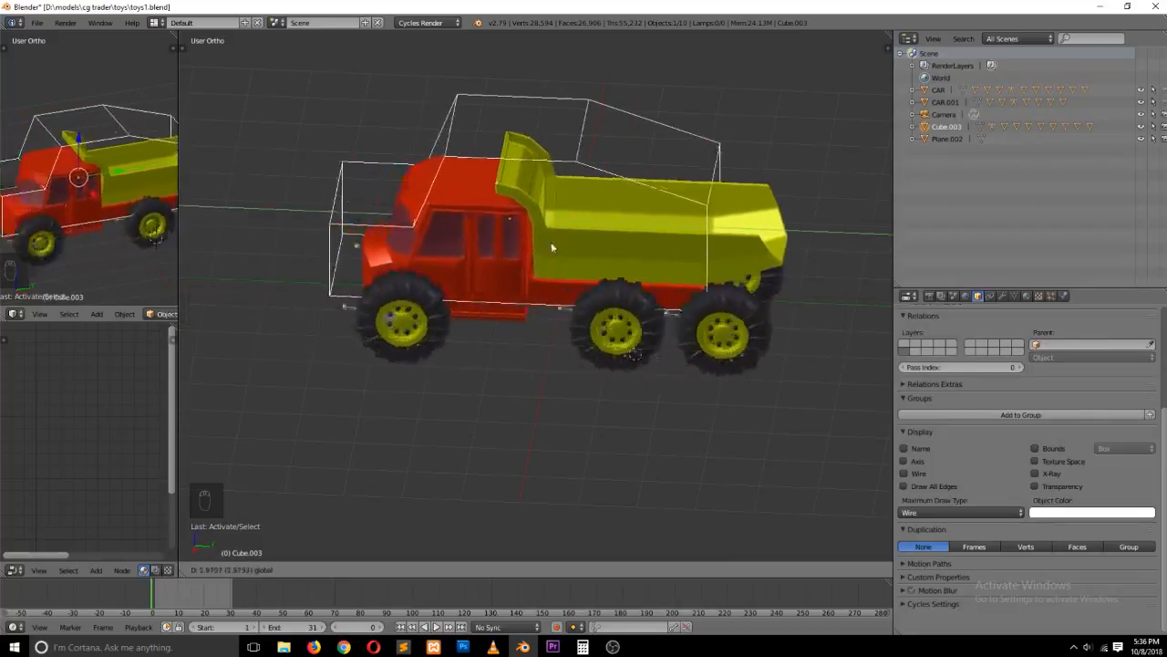
pyautogui.click(491, 253)
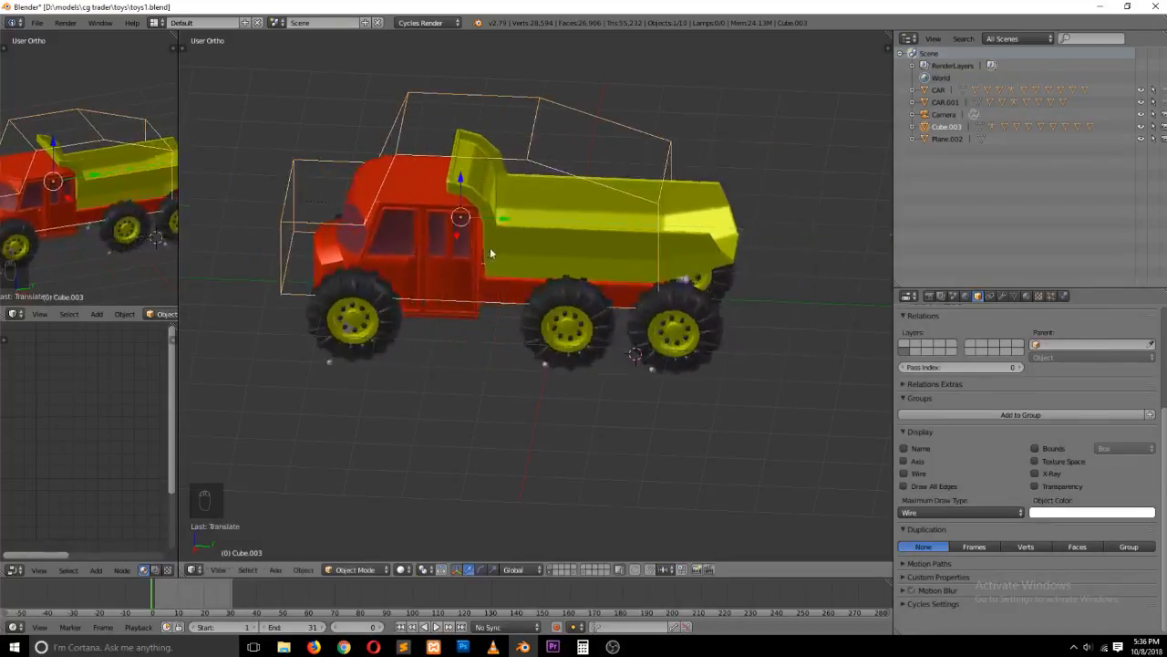
pyautogui.rightClick(328, 363)
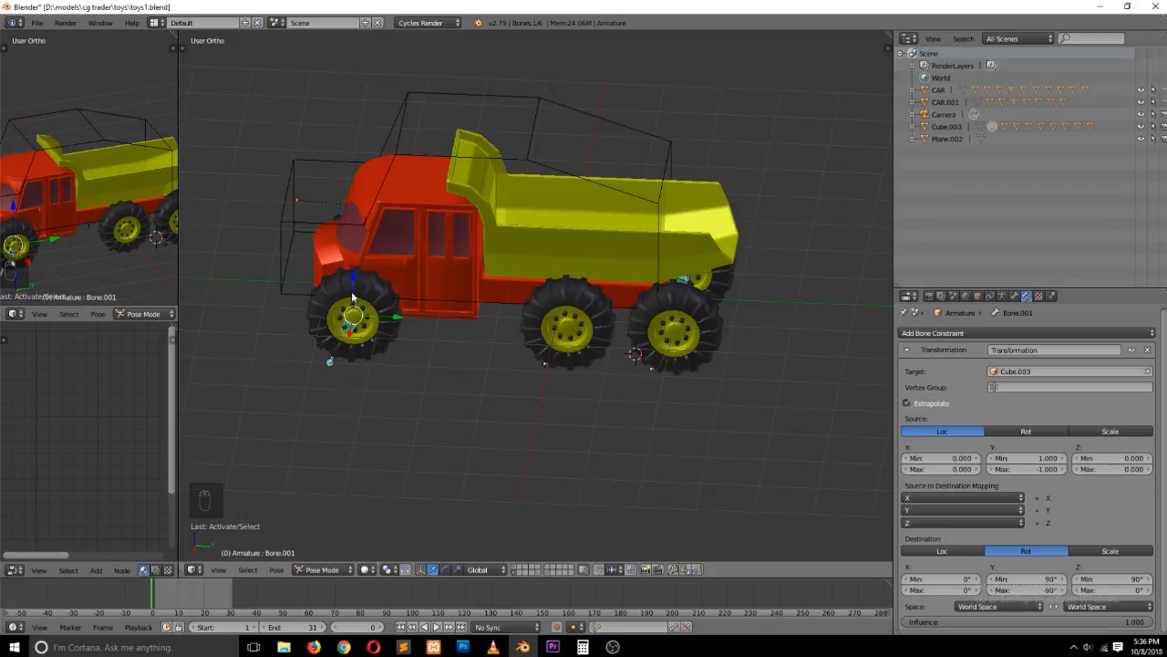
pyautogui.rightClick(320, 231)
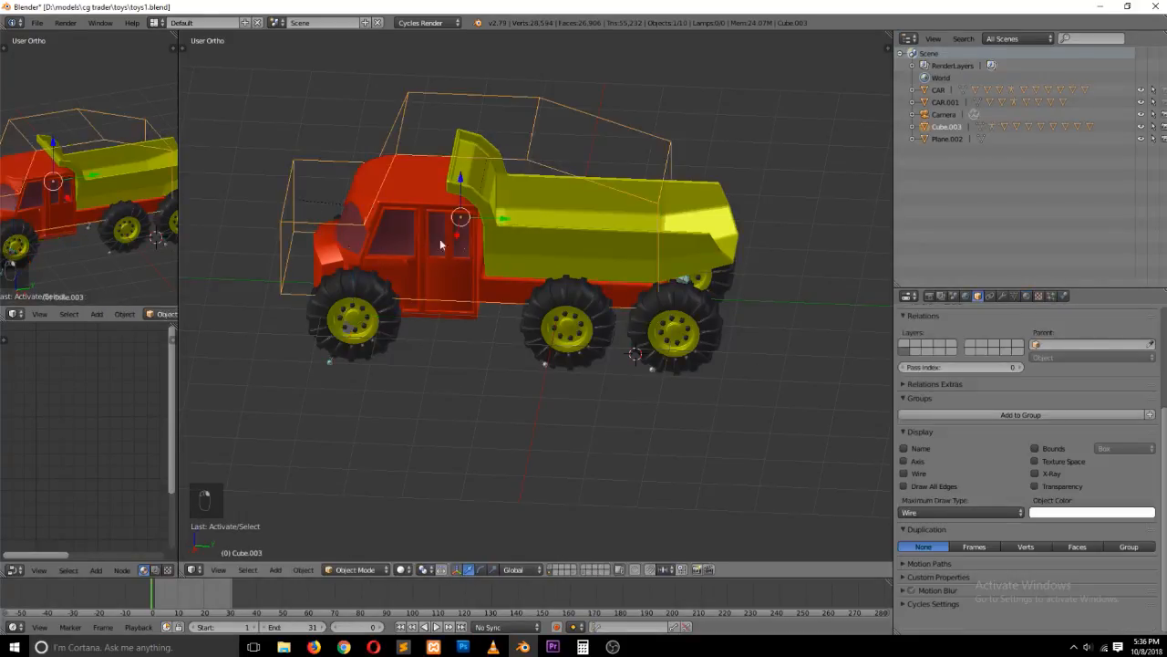
pyautogui.moveTo(499, 219); pyautogui.dragTo(404, 222)
# Try to rotate the two front wheels together as a steering test in top view
pyautogui.press('KP_1')
pyautogui.scroll(-2, 488, 347)
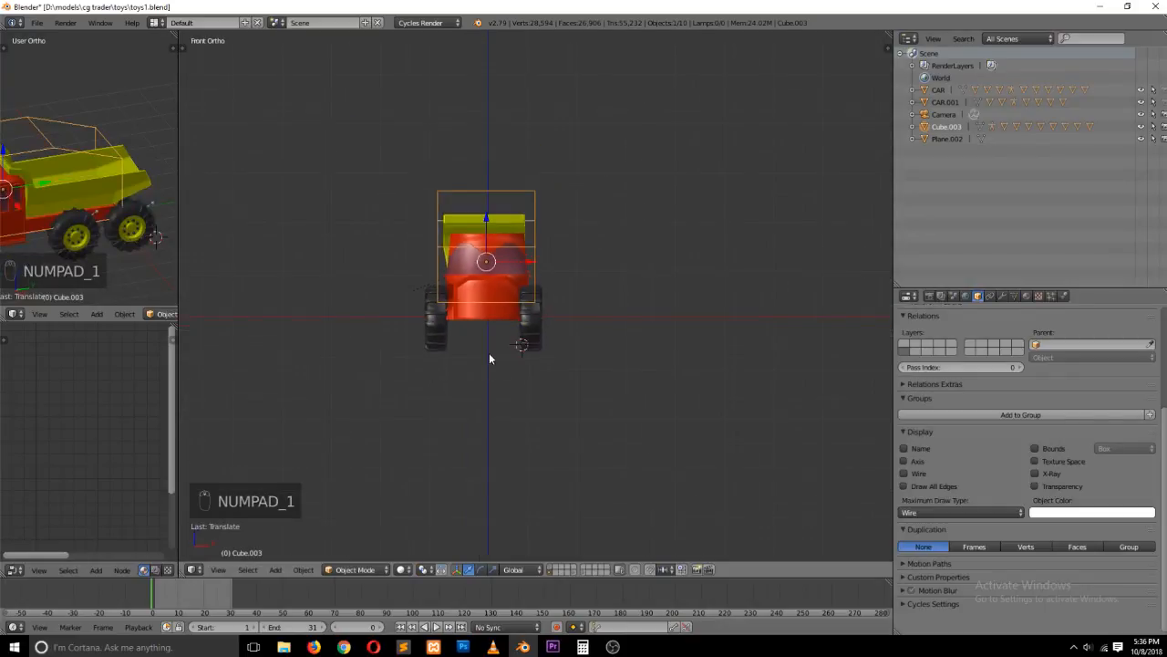
pyautogui.press('KP_7')
pyautogui.keyDown('shift'); pyautogui.moveTo(542, 504); pyautogui.dragTo(541, 429, button='middle'); pyautogui.keyUp('shift')
pyautogui.rightClick(540, 425)
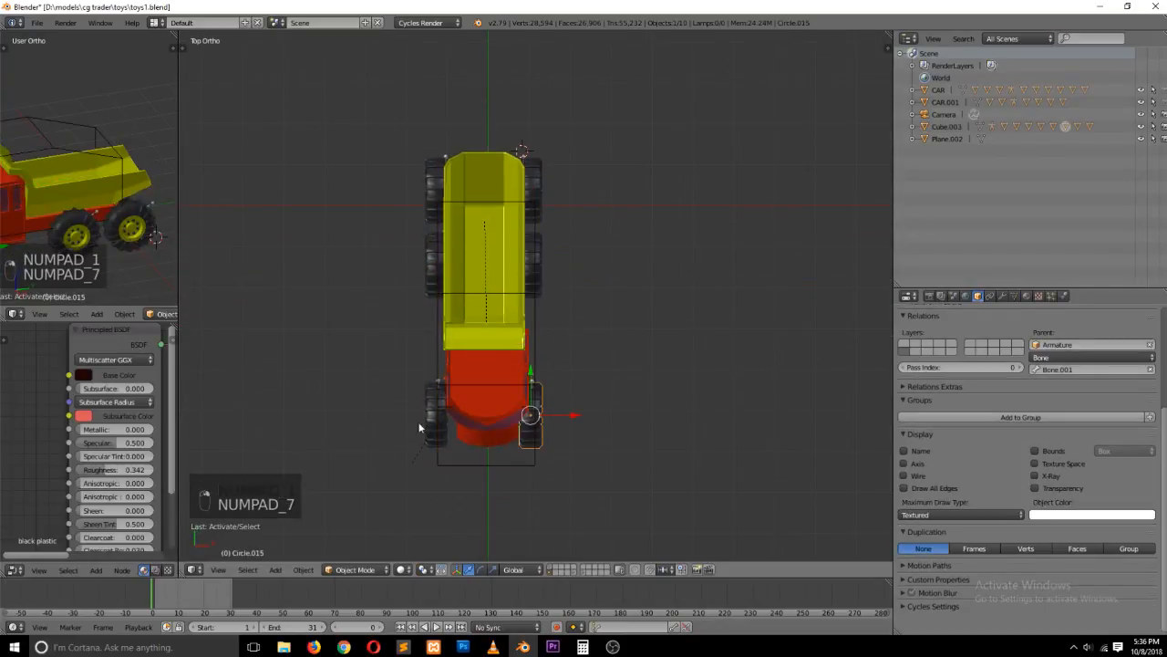
pyautogui.keyDown('shift'); pyautogui.rightClick(432, 421); pyautogui.keyUp('shift')
pyautogui.press('r')
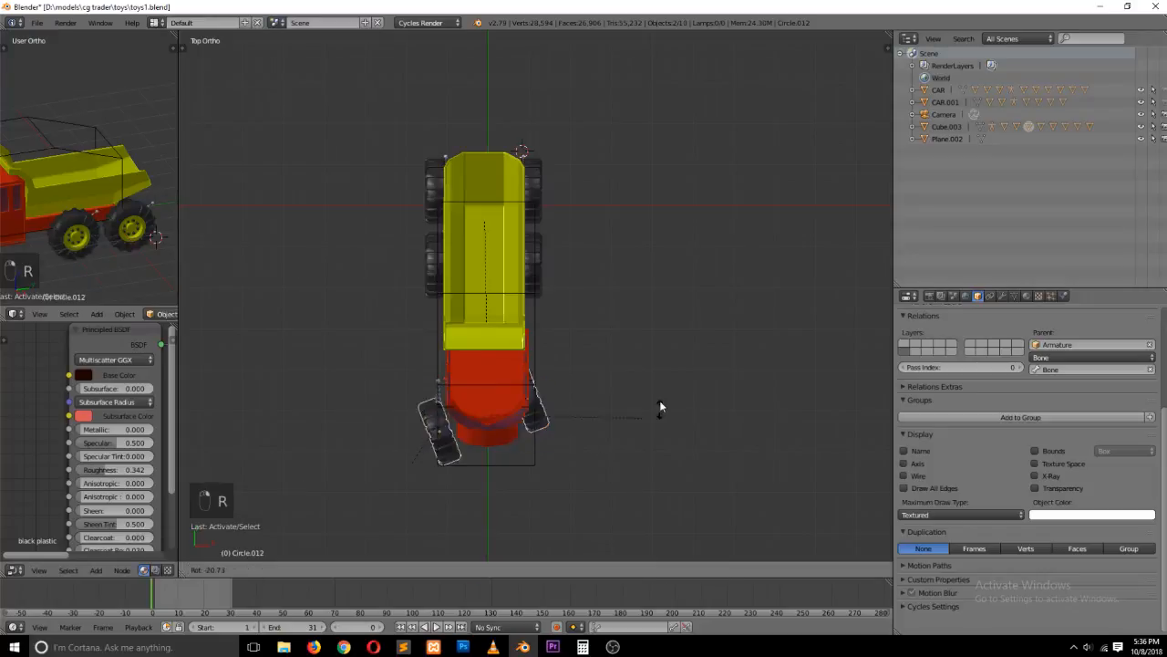
pyautogui.rightClick(592, 390)
pyautogui.press('a')
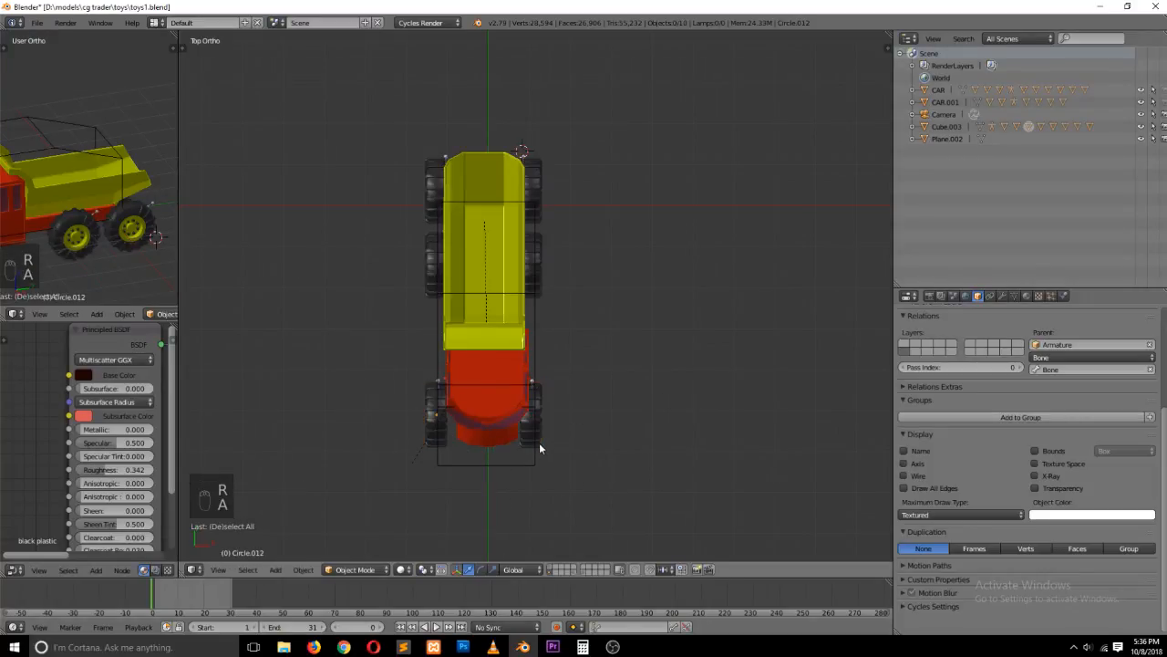
# Add a plane in front of the truck, scale it along Y into a narrow strip and move it farther ahead
pyautogui.keyDown('shift'); pyautogui.moveTo(477, 518); pyautogui.dragTo(476, 411, button='middle'); pyautogui.keyUp('shift')
pyautogui.hotkey('shift', 'a')
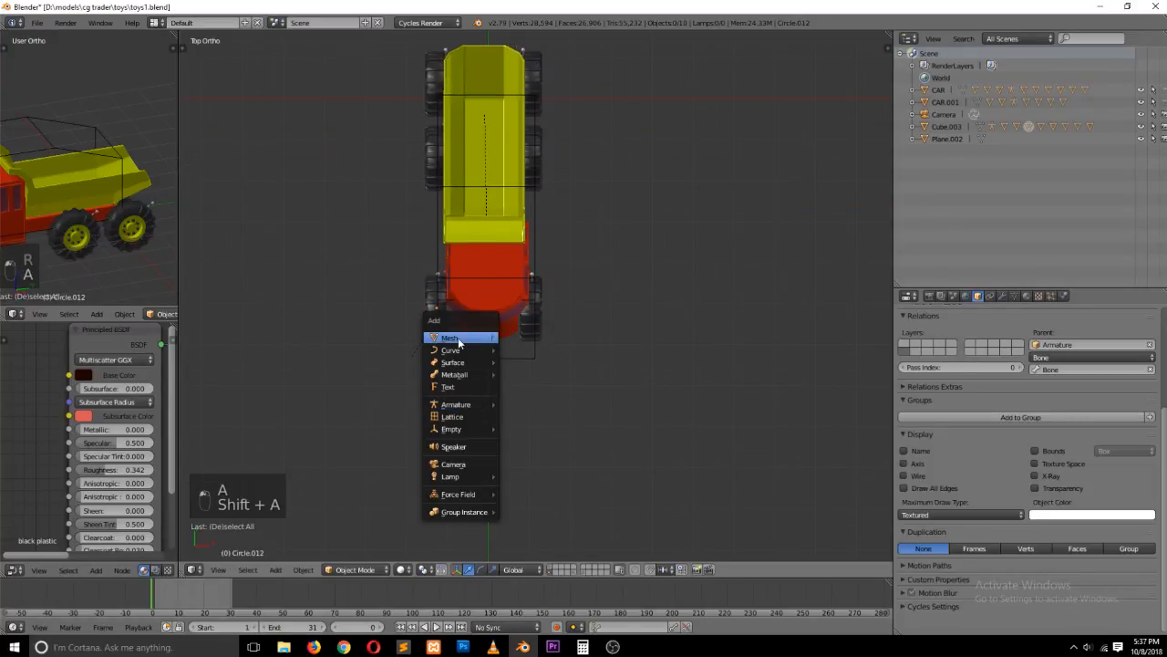
pyautogui.moveTo(456, 334)
pyautogui.click(514, 335)
pyautogui.press('s')
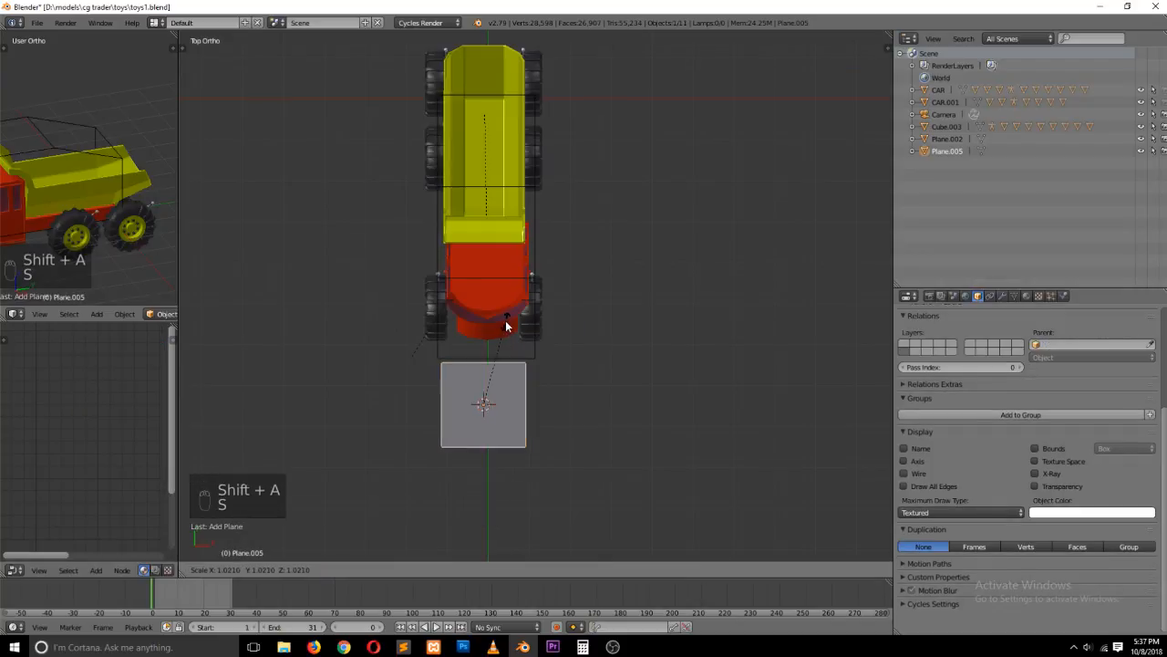
pyautogui.press('y')
pyautogui.click(485, 387)
pyautogui.moveTo(486, 387); pyautogui.dragTo(474, 430)
# Add two crosswise loop cuts to the strip in Edit Mode and shift its middle section along Y to bow it away from the truck
pyautogui.press('Tab')
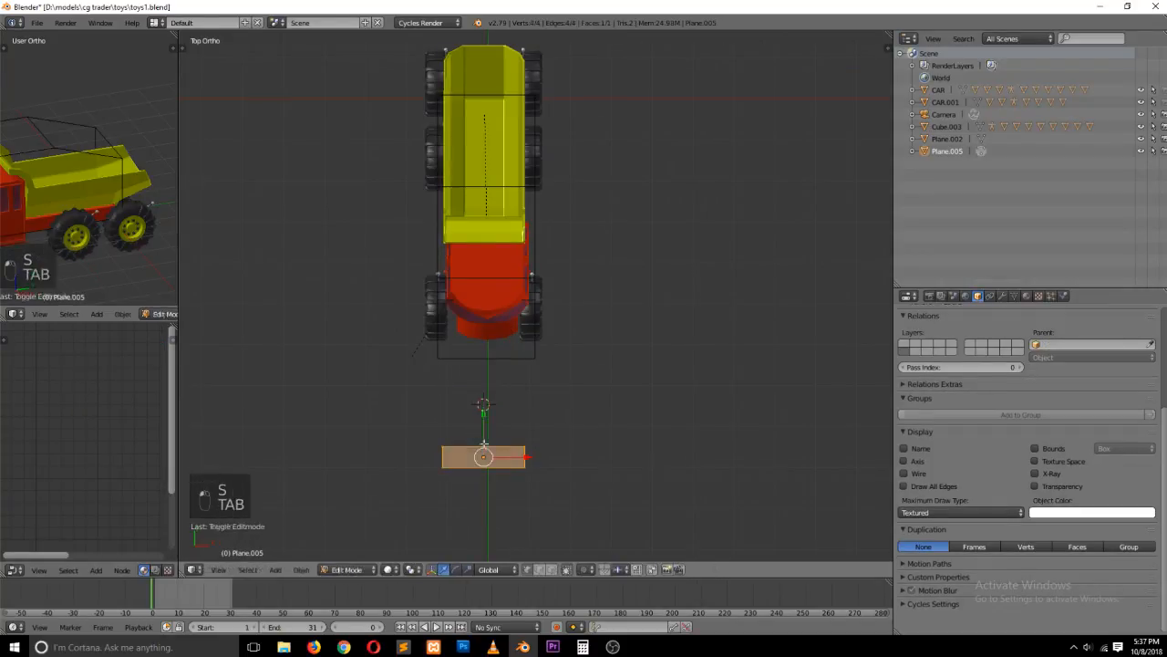
pyautogui.hotkey('ctrl', 'r')
pyautogui.scroll(1, 486, 456)
pyautogui.click(486, 456)
pyautogui.rightClick(486, 456)
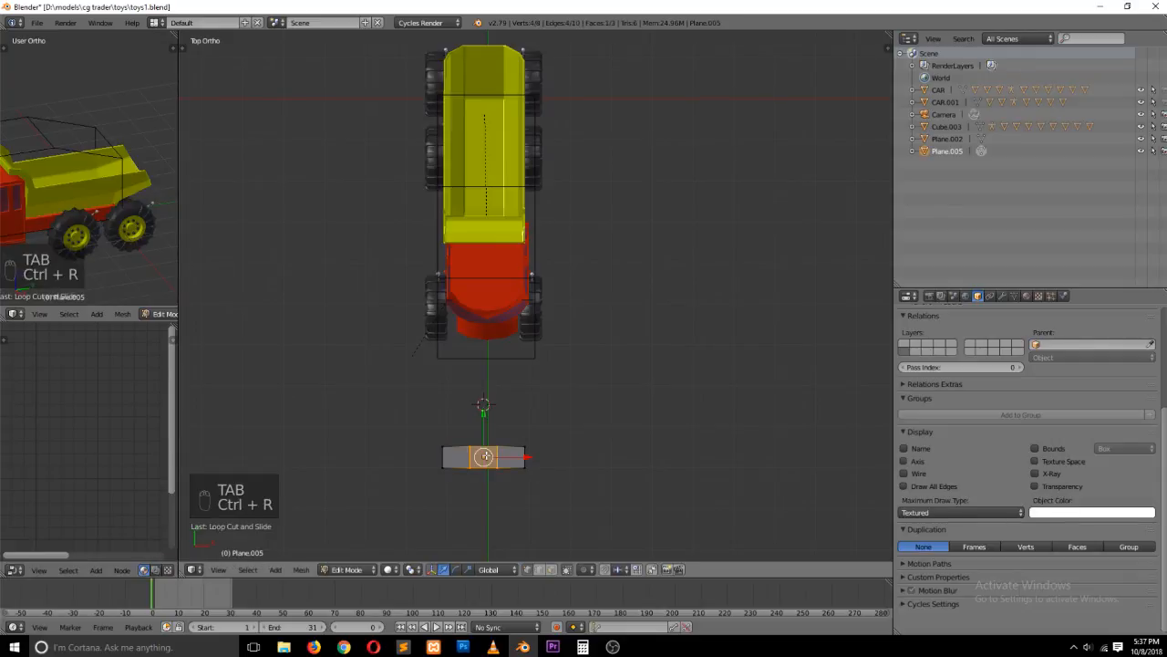
pyautogui.moveTo(485, 429); pyautogui.dragTo(488, 439)
# Extrude one end edge of the strip outward and scale the new edge up to form an arrowhead base
pyautogui.rightClick(521, 453)
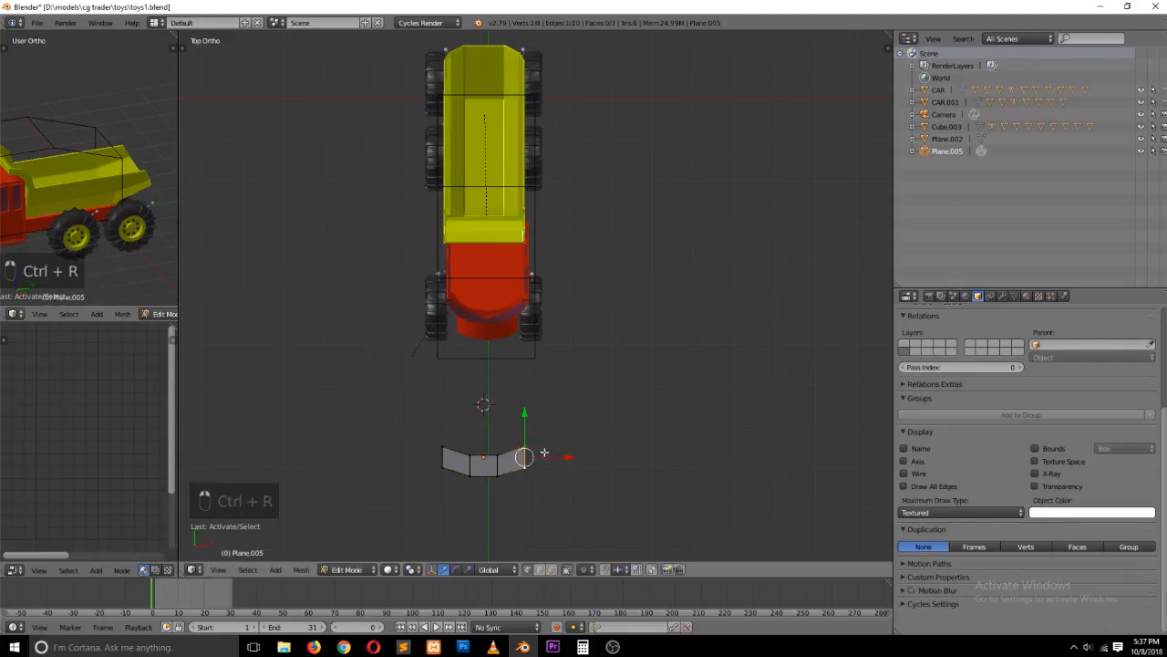
pyautogui.press('e')
pyautogui.click(575, 430)
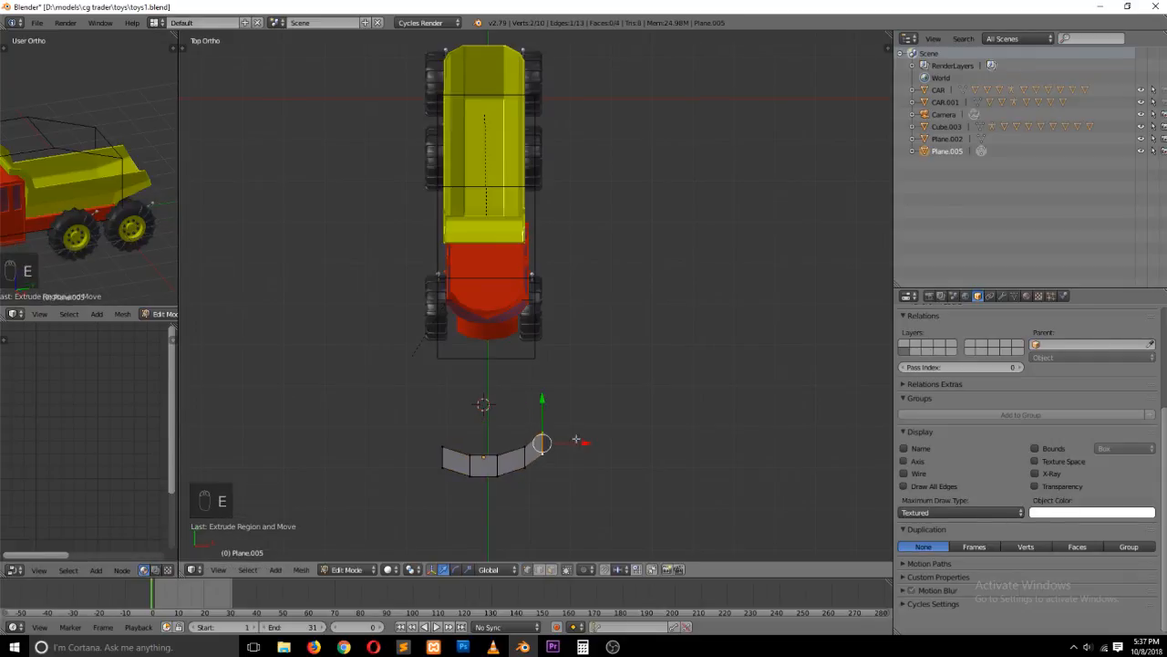
pyautogui.press('s')
pyautogui.click(672, 492)
# Add a lengthwise loop cut through the strip and move the wide end's middle vertex outward to form the arrow tip
pyautogui.hotkey('ctrl', 'r')
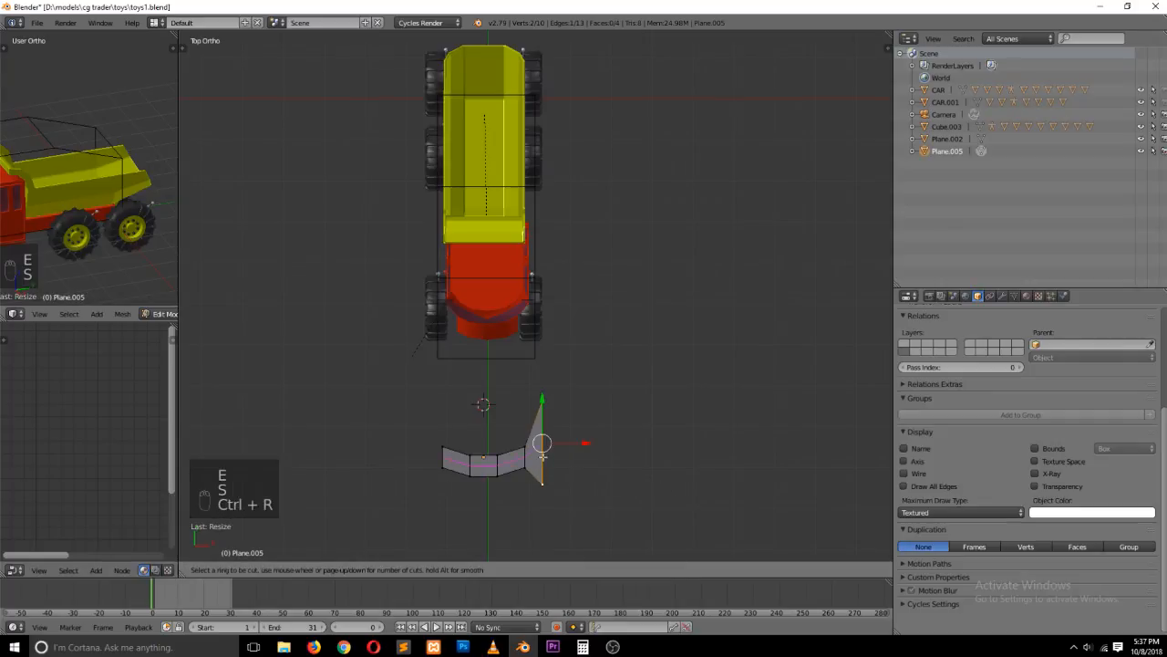
pyautogui.rightClick(543, 445)
pyautogui.press('g')
pyautogui.click(598, 453)
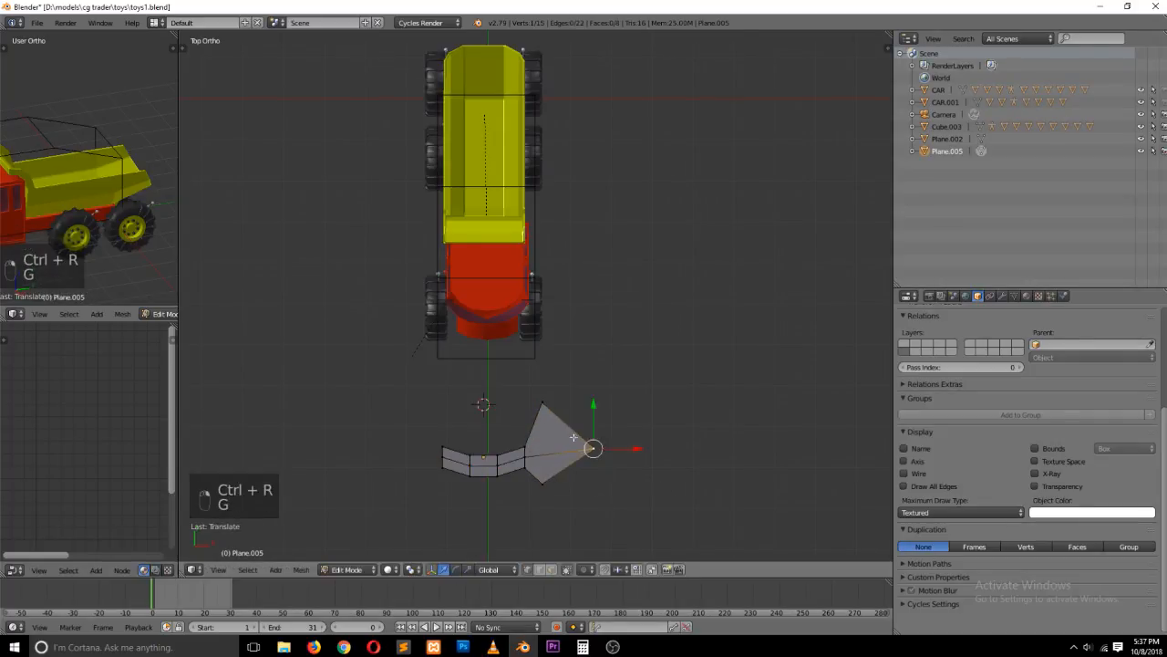
# Move the arrowhead's two outer corners back to form barbs, and set the object's maximum draw type to Wire
pyautogui.press('g')
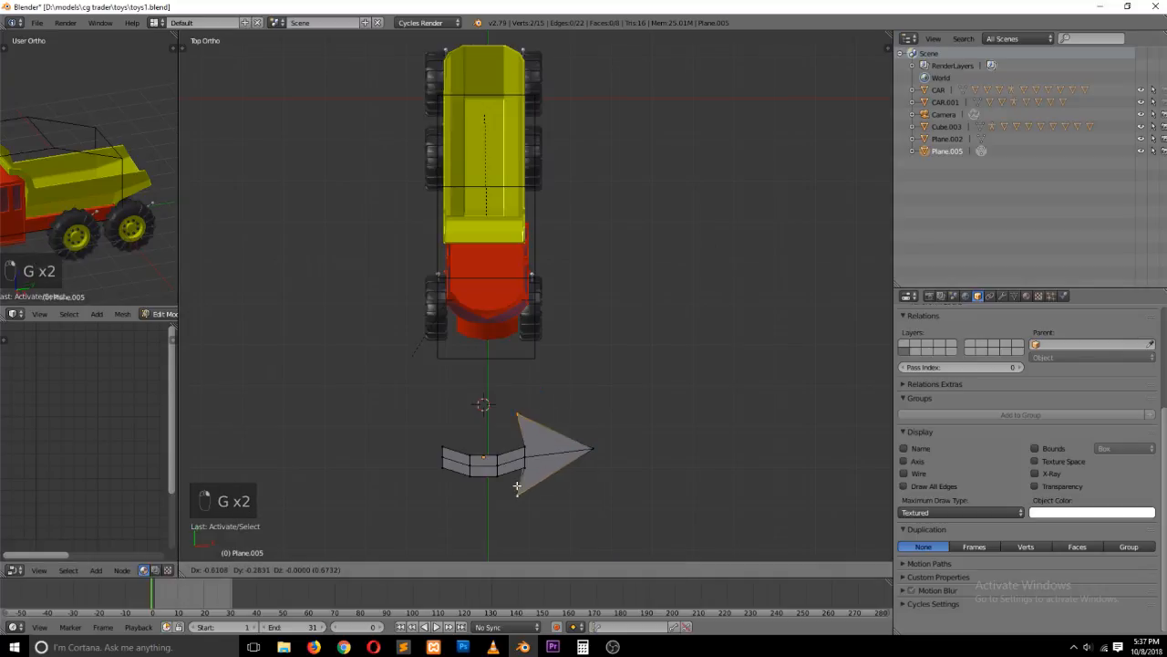
pyautogui.click(517, 486)
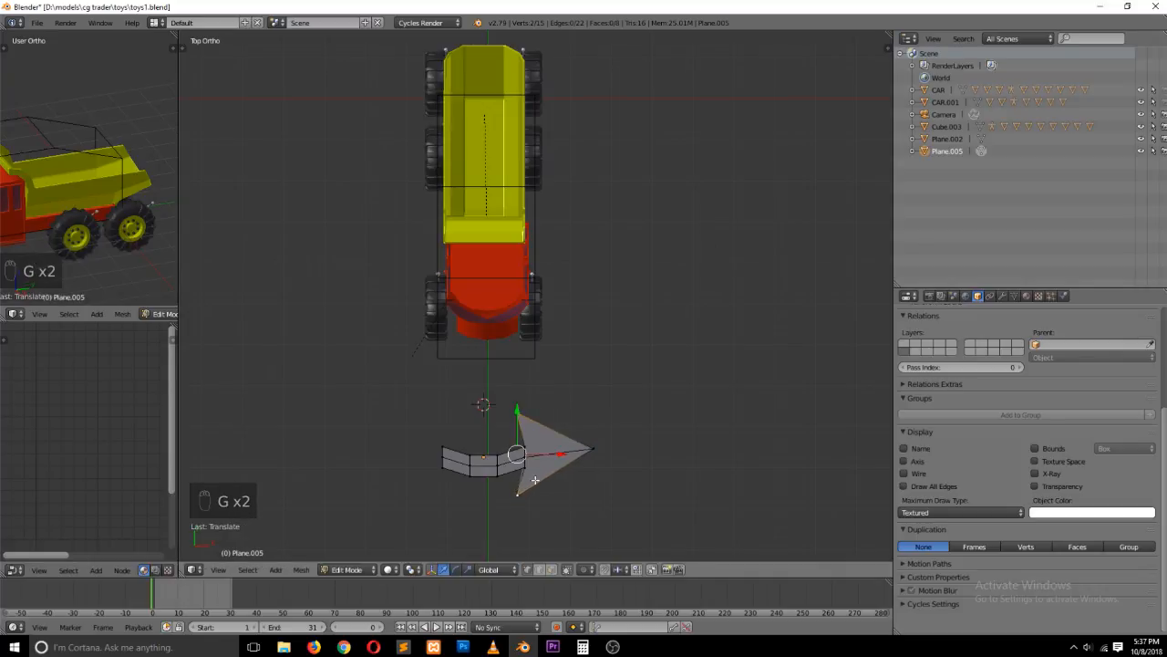
pyautogui.press('Tab')
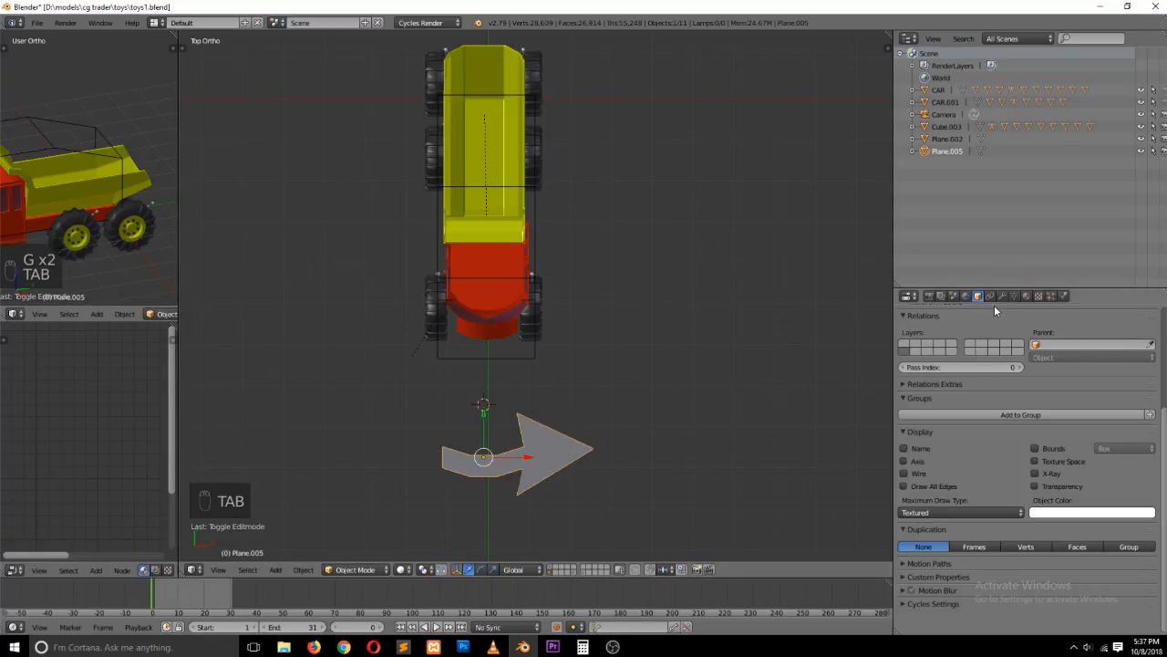
pyautogui.click(963, 512)
pyautogui.click(950, 488)
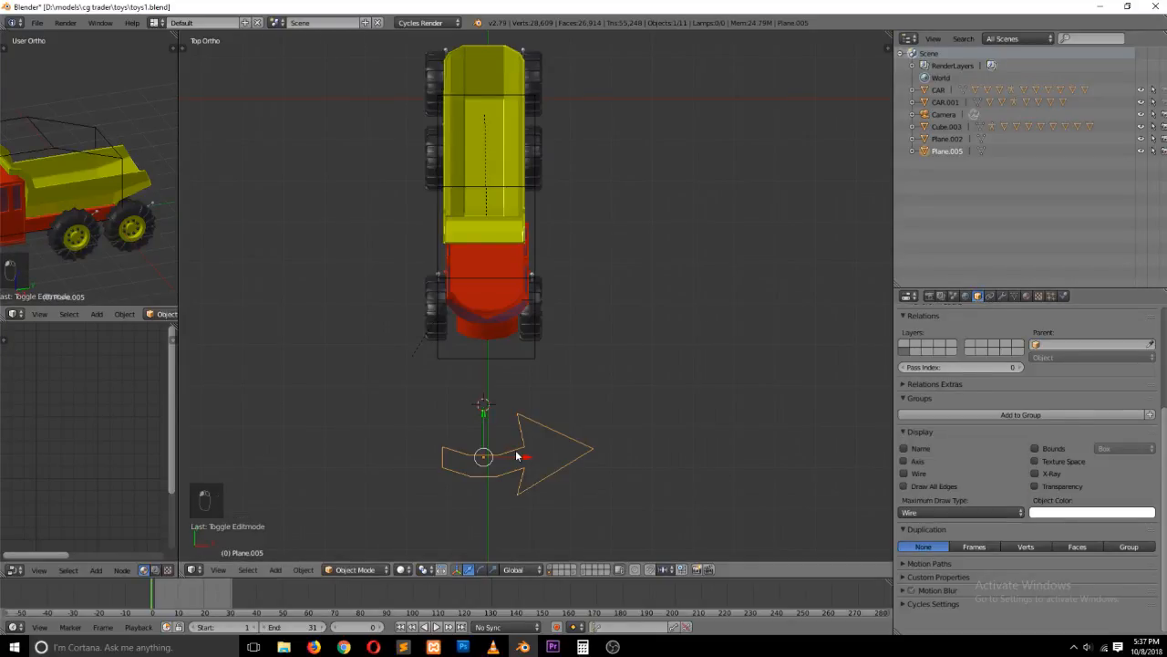
# Delete the edge vertices at the strip's tail end, opposite the arrowhead, in Edit Mode
pyautogui.press('Tab')
pyautogui.rightClick(460, 454)
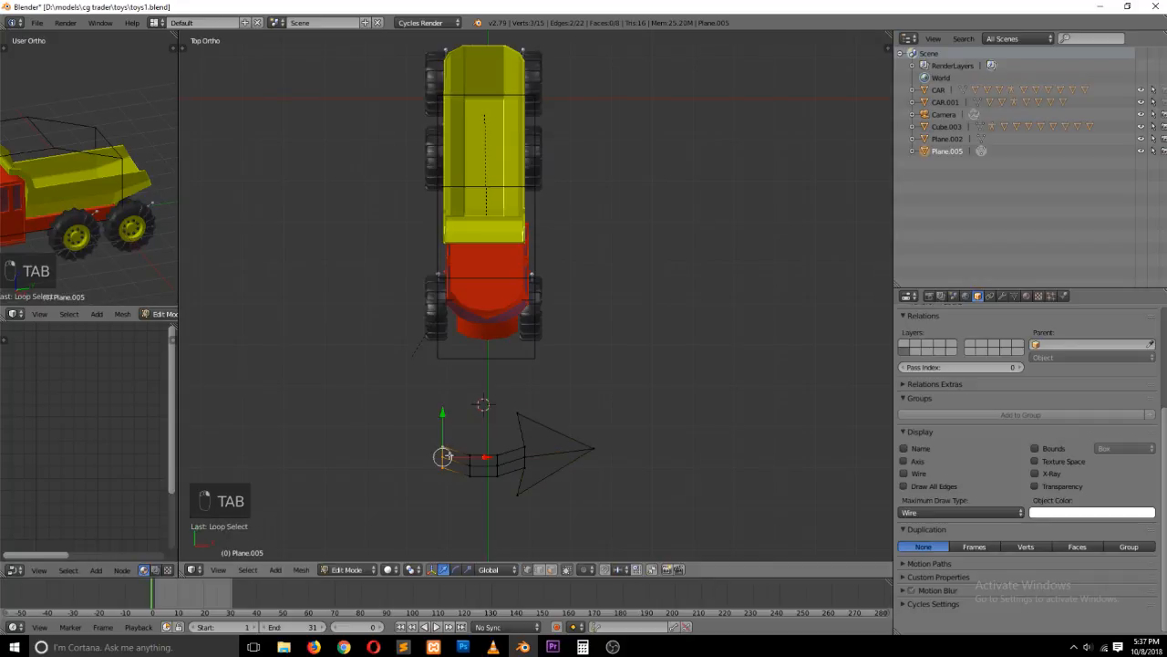
pyautogui.press('x')
pyautogui.click(465, 442)
# Duplicate the whole arrow mesh, mirror the copy along X and move it to the opposite side to make a double-headed arrow
pyautogui.press('a')
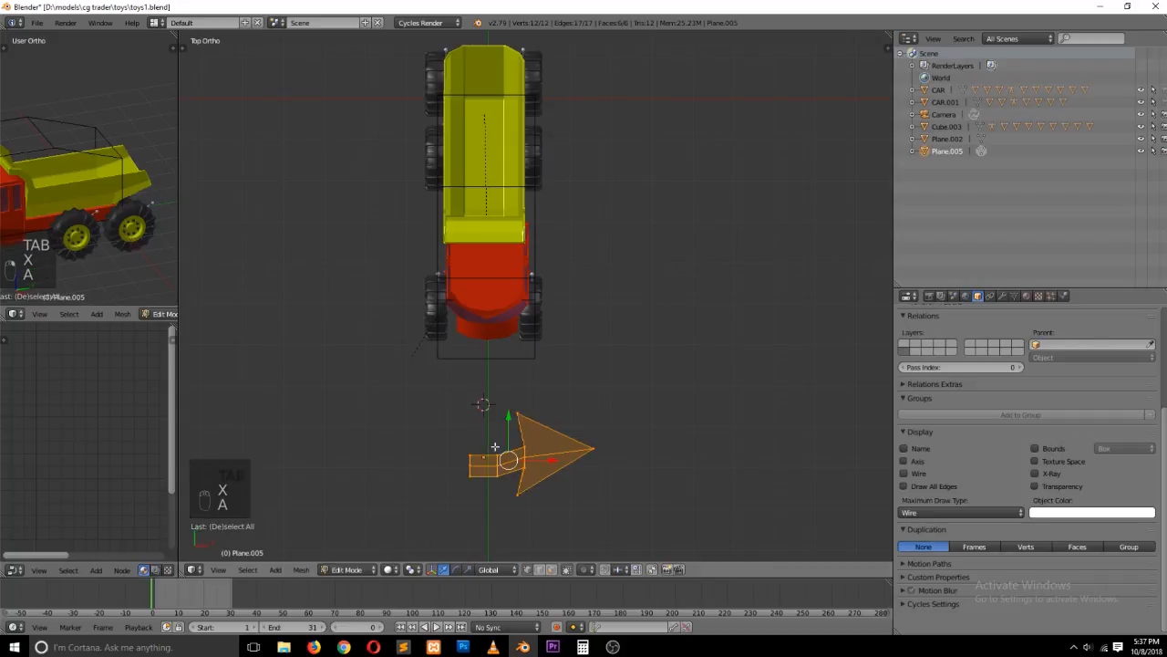
pyautogui.hotkey('shift', 'd')
pyautogui.hotkey('ctrl', 'm')
pyautogui.press('x')
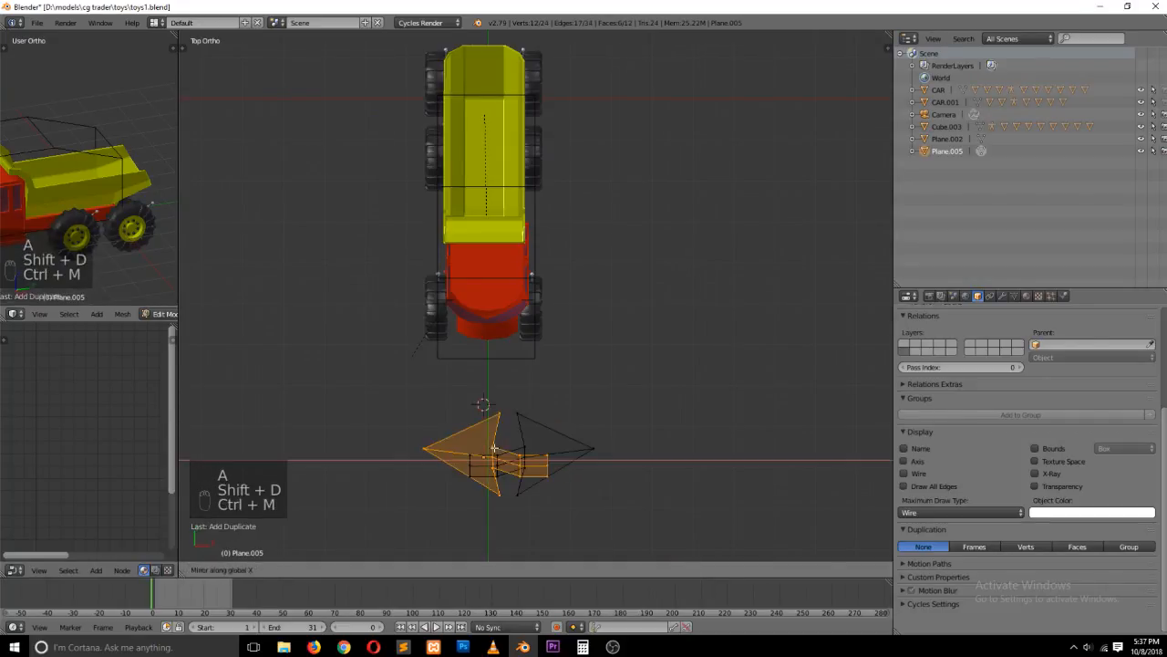
pyautogui.click(494, 447)
pyautogui.moveTo(536, 457)
pyautogui.mouseDown()
pyautogui.moveTo(464, 454)
pyautogui.moveTo(475, 454)
pyautogui.mouseUp()
pyautogui.press('Tab')
pyautogui.press('z')
pyautogui.press('z')
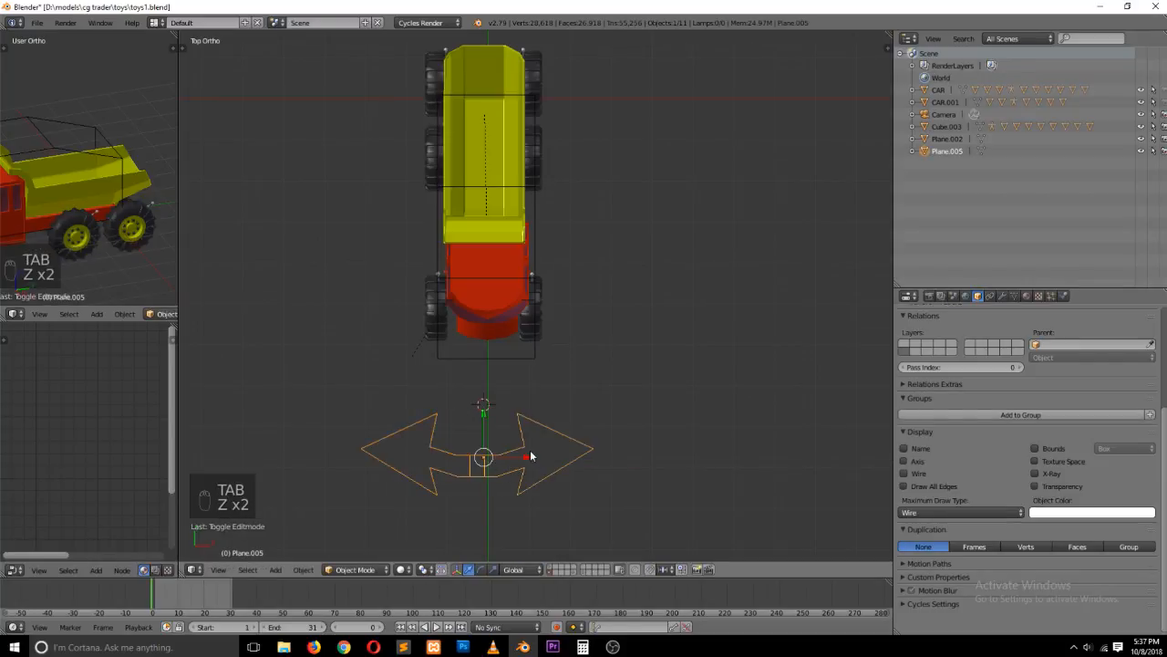
# Scale the double arrow down, and in Edit Mode shift all its geometry away from the truck, centred on the truck's axis
pyautogui.press('s')
pyautogui.click(548, 461)
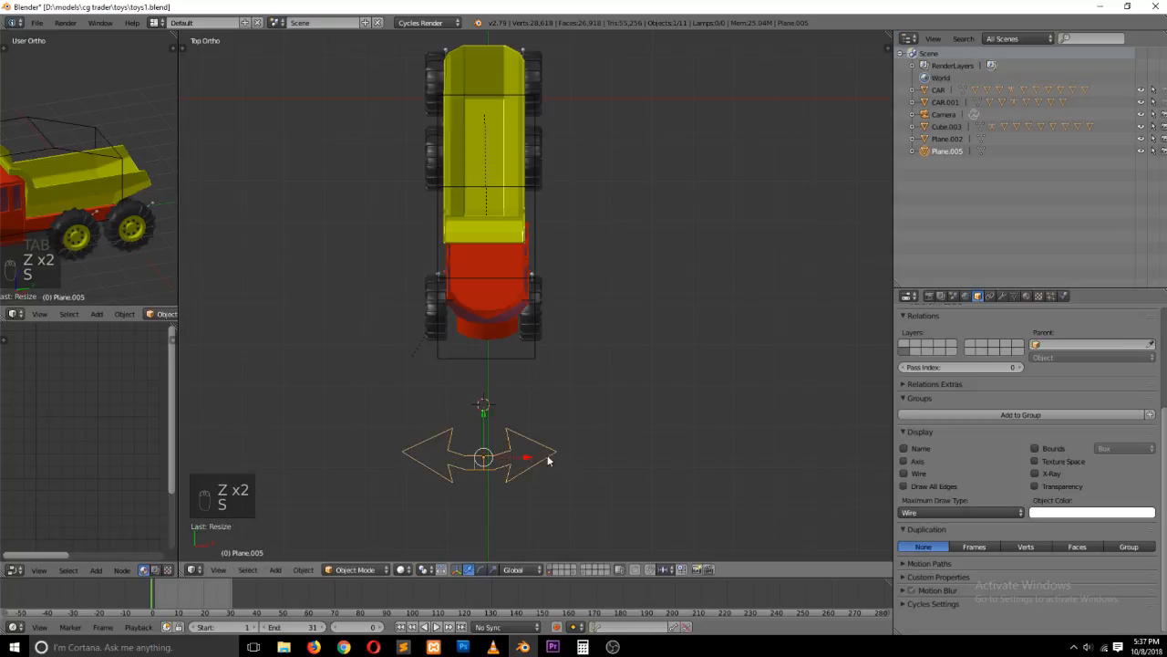
pyautogui.press('Tab')
pyautogui.press('a')
pyautogui.press('a')
pyautogui.press('a')
pyautogui.press('a')
pyautogui.moveTo(480, 415); pyautogui.dragTo(478, 454)
pyautogui.moveTo(514, 489); pyautogui.dragTo(519, 489)
pyautogui.moveTo(486, 453); pyautogui.dragTo(487, 463)
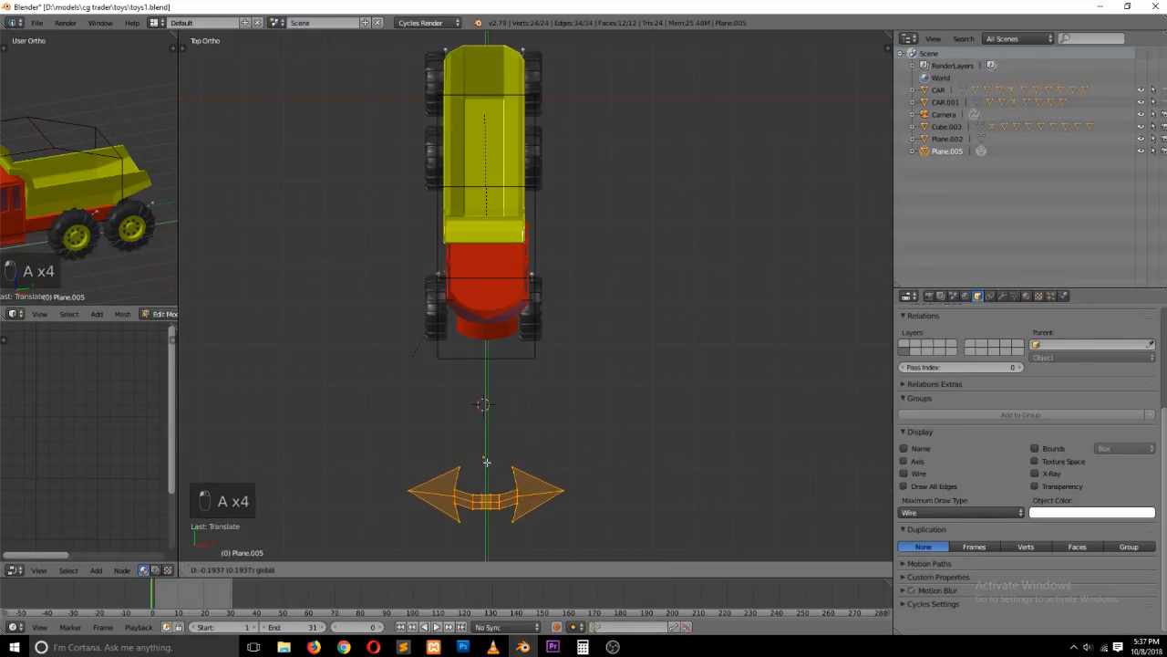
pyautogui.press('Tab')
# Try rotating the double arrow around its origin, and move the object along Y closer to the truck's front
pyautogui.press('r')
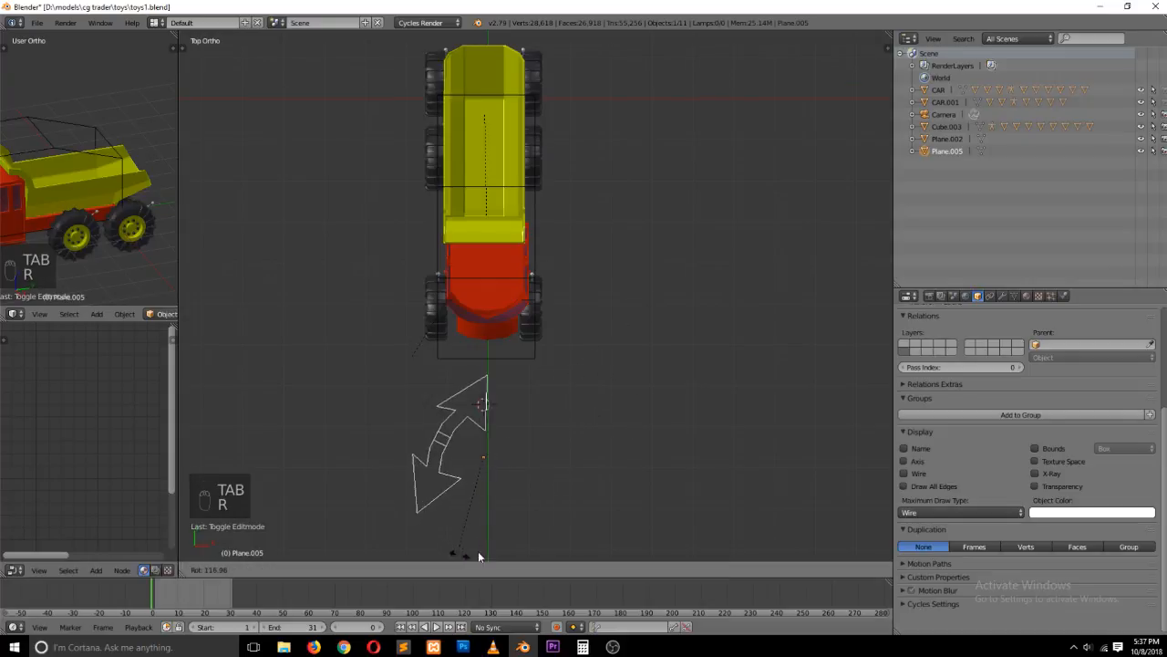
pyautogui.rightClick(582, 335)
pyautogui.moveTo(480, 426); pyautogui.dragTo(497, 331)
# Add a Copy Rotation constraint to the near front wheel's bone with the double arrow, Plane.005, as target
pyautogui.press('`')
pyautogui.moveTo(571, 416); pyautogui.dragTo(493, 313, button='middle')
pyautogui.scroll(3, 509, 341)
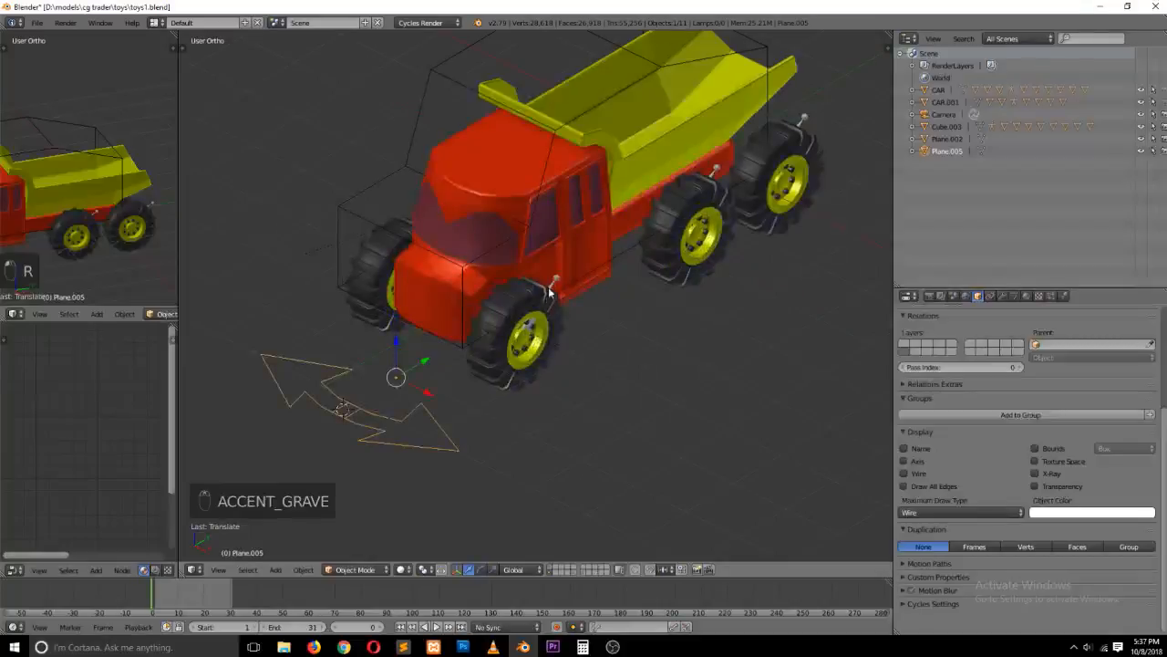
pyautogui.rightClick(553, 282)
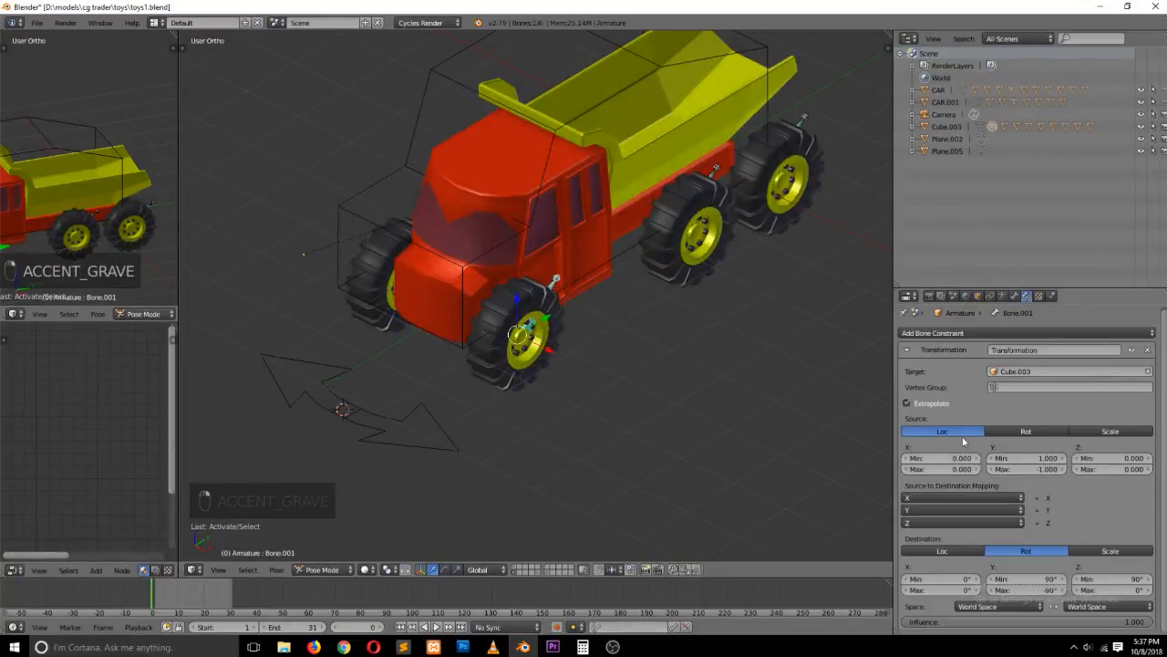
pyautogui.click(913, 353)
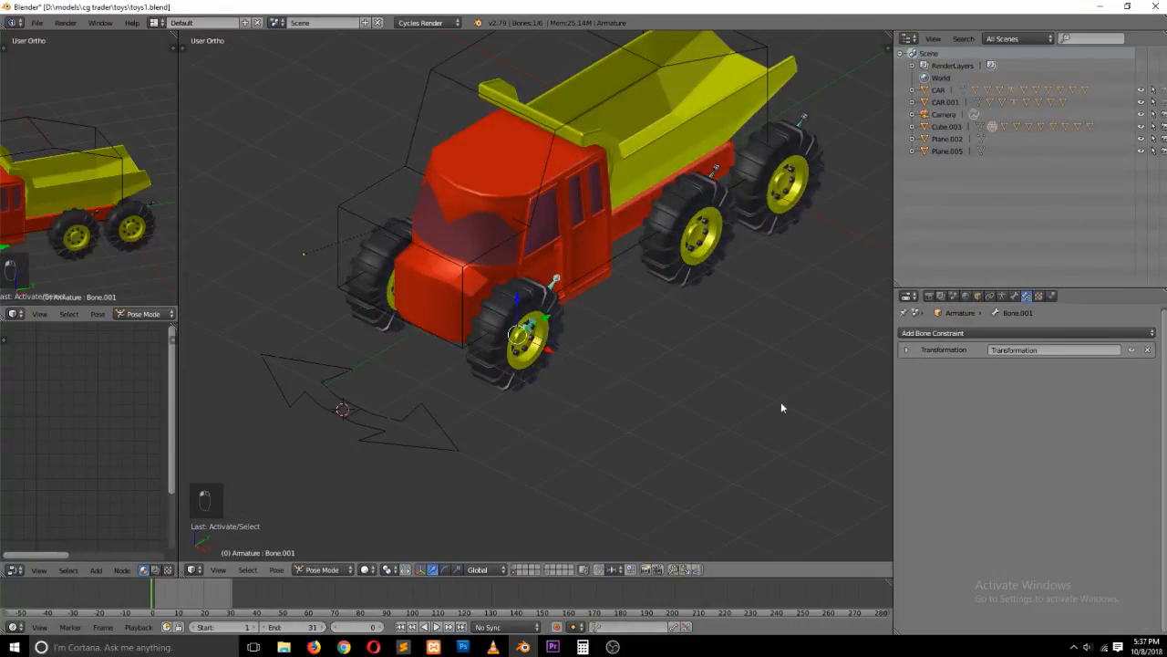
pyautogui.click(955, 333)
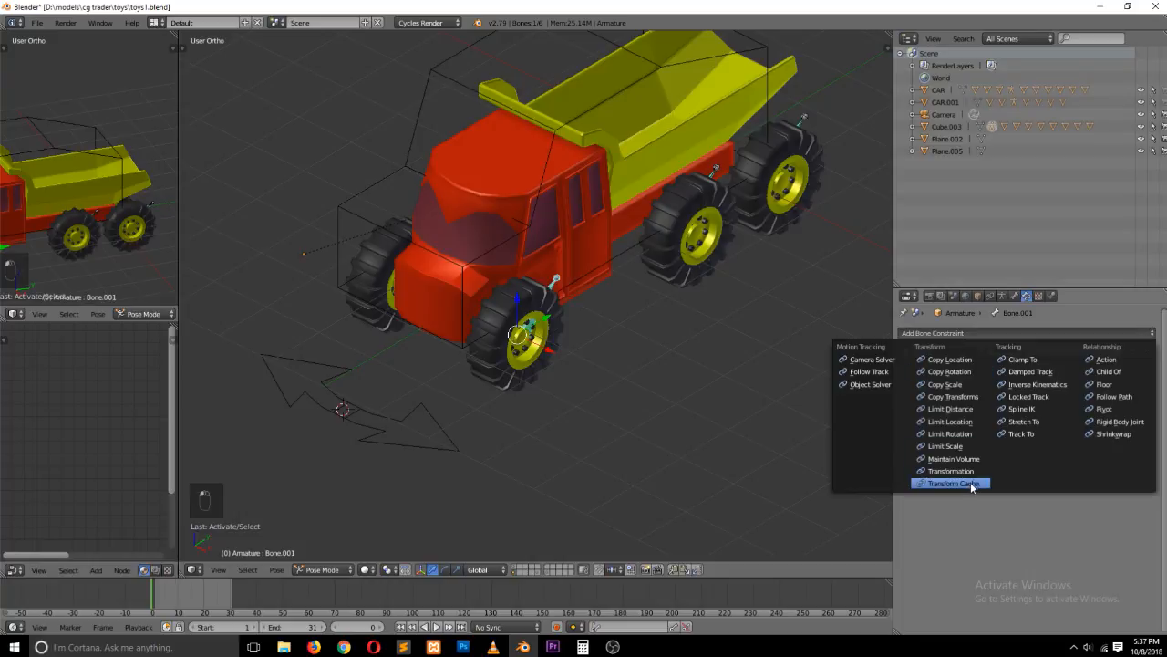
pyautogui.click(971, 372)
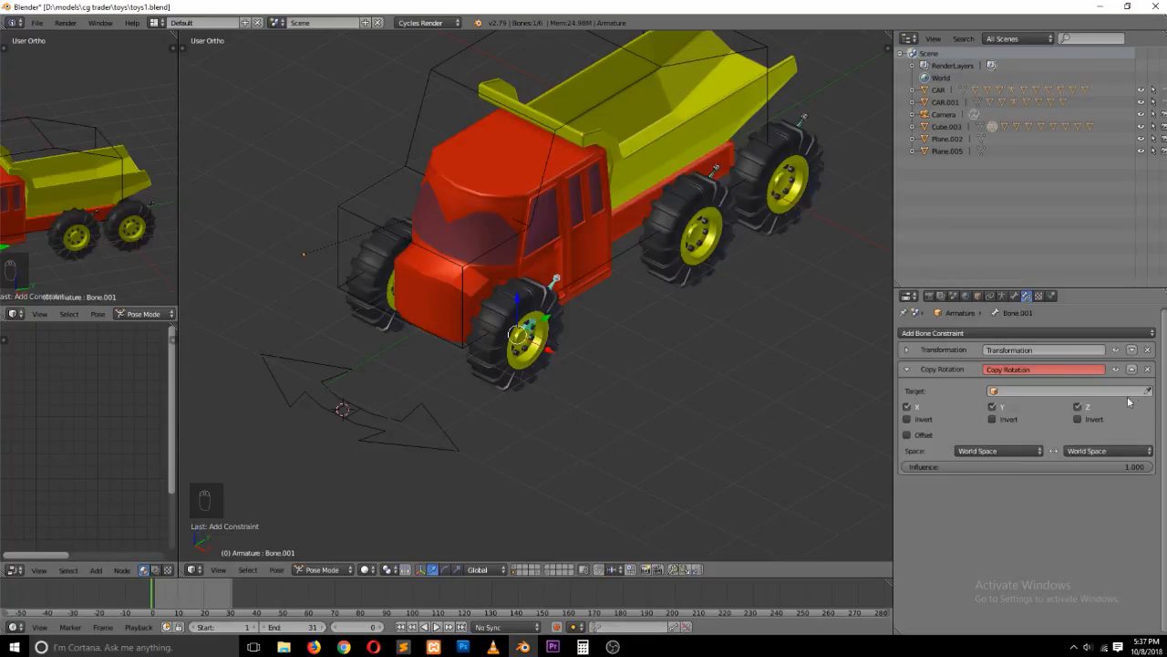
pyautogui.click(434, 423)
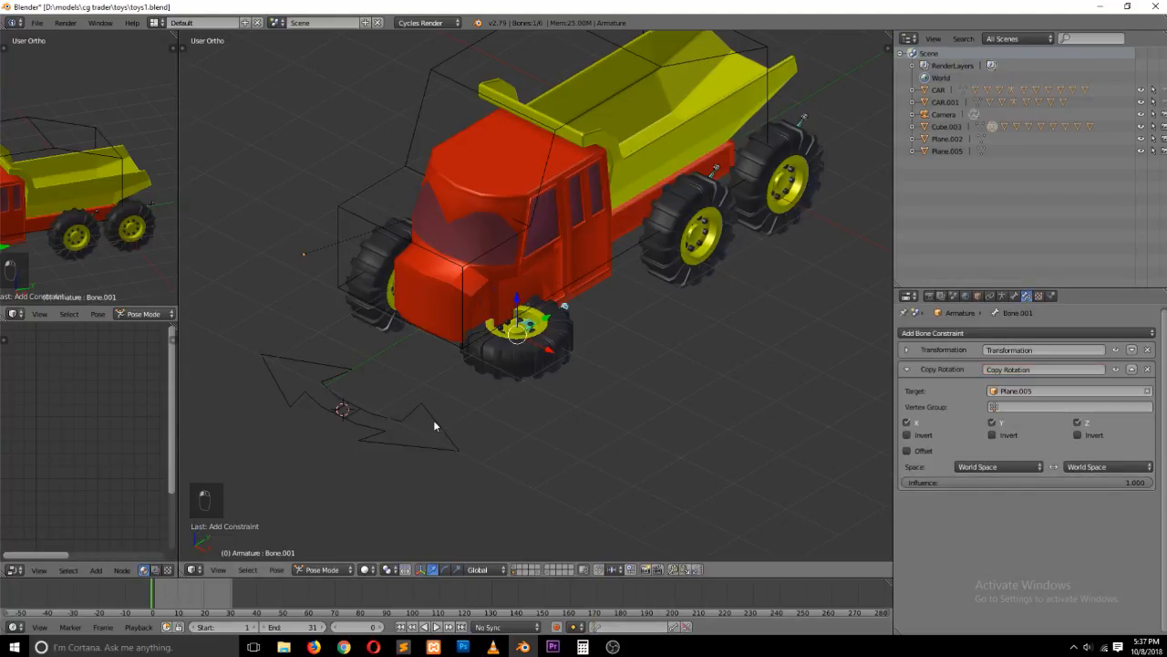
# Try rotating the double arrow to test how the front wheel follows it
pyautogui.rightClick(459, 442)
pyautogui.press('r')
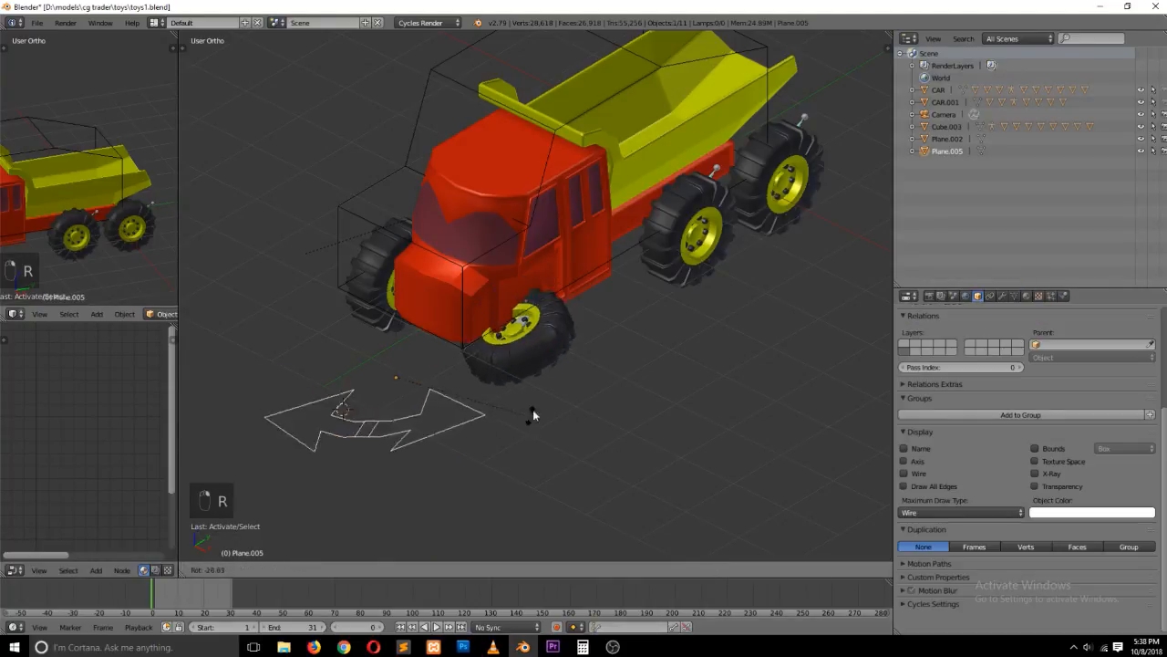
pyautogui.click(560, 341)
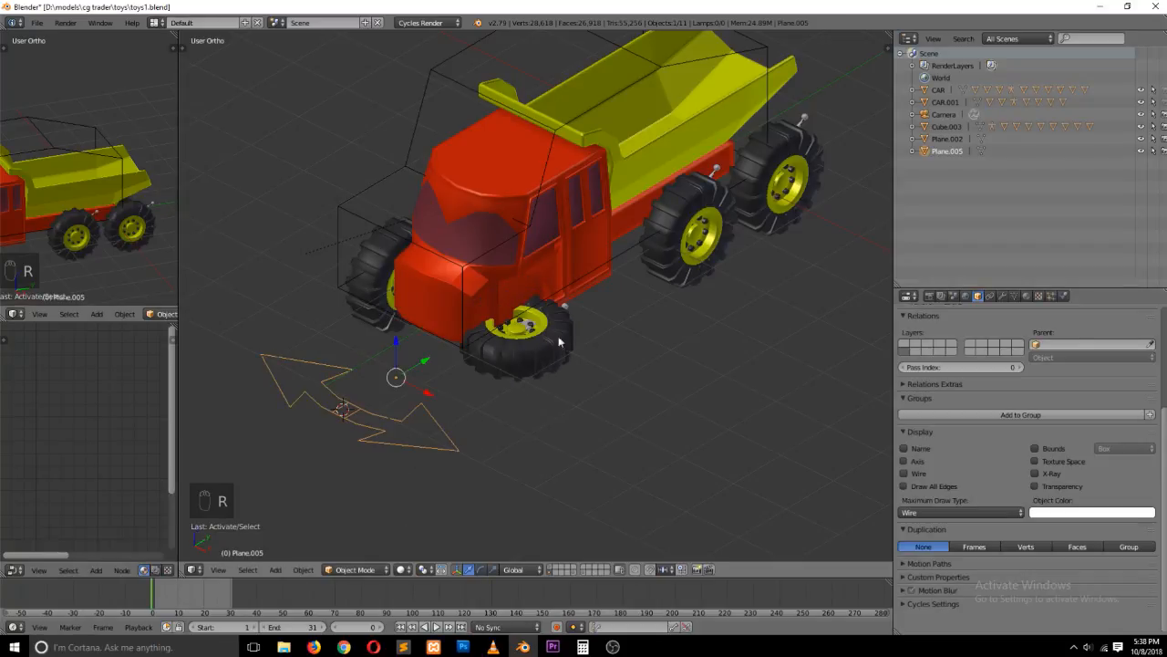
# Try moving the truck by its wireframe body control, Cube.003, and undo the moves
pyautogui.rightClick(612, 267)
pyautogui.moveTo(612, 267); pyautogui.dragTo(529, 213, button='right')
pyautogui.hotkey('ctrl', 'z')
pyautogui.hotkey('ctrl', 'z')
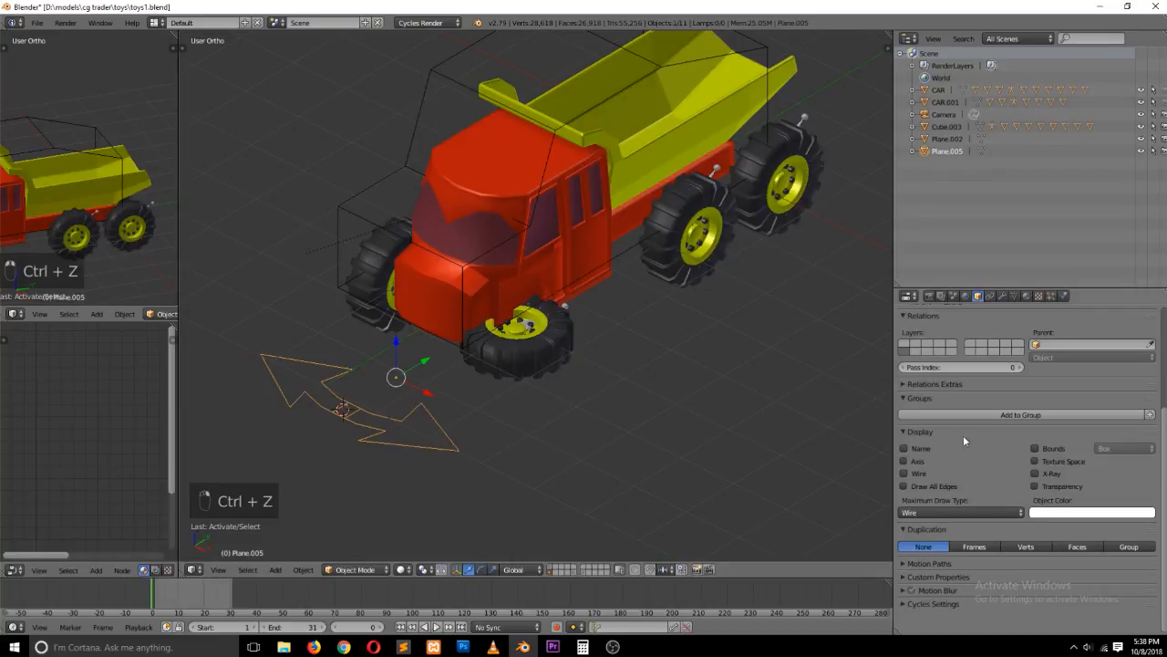
pyautogui.click(1004, 297)
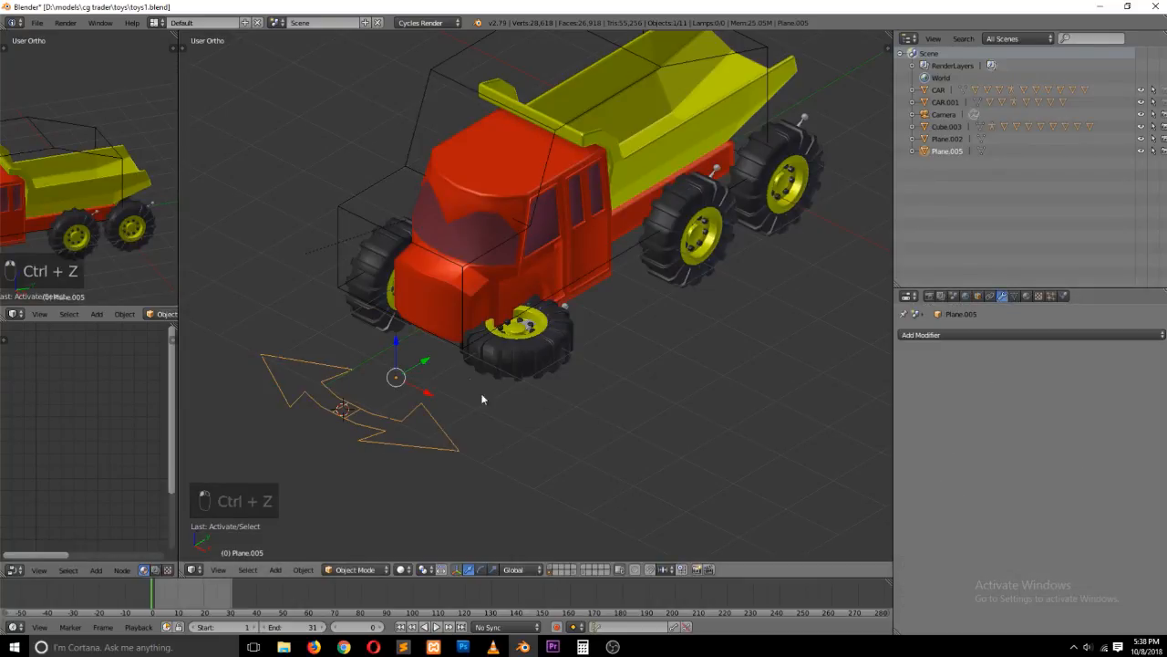
pyautogui.rightClick(630, 262)
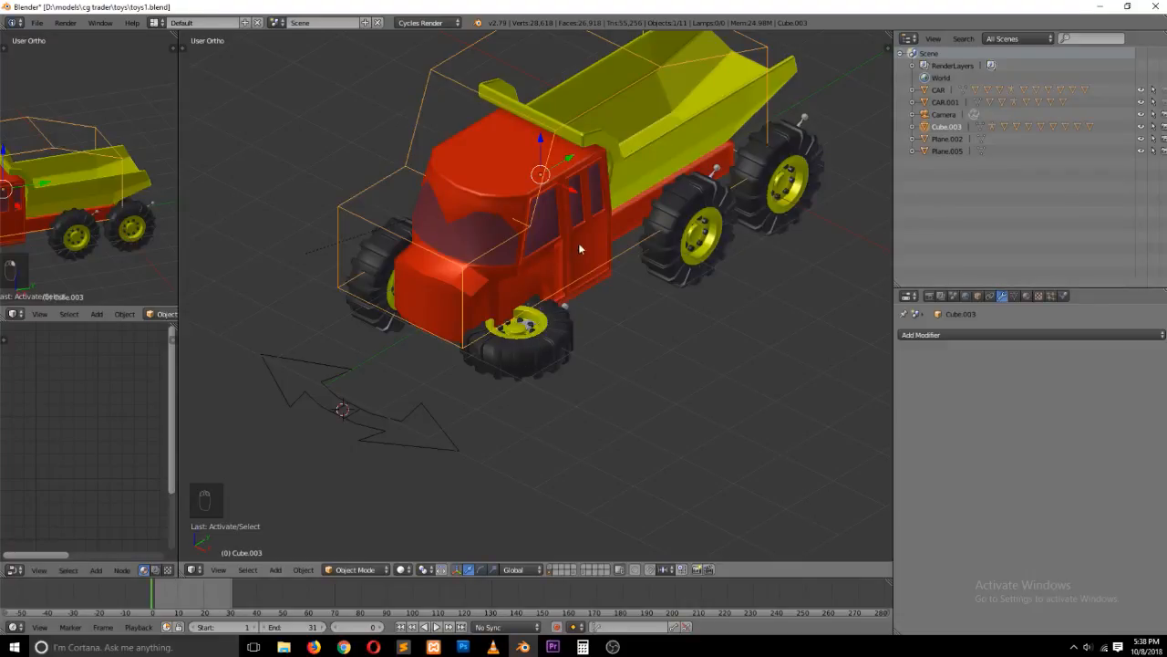
pyautogui.press('g')
pyautogui.click(600, 166)
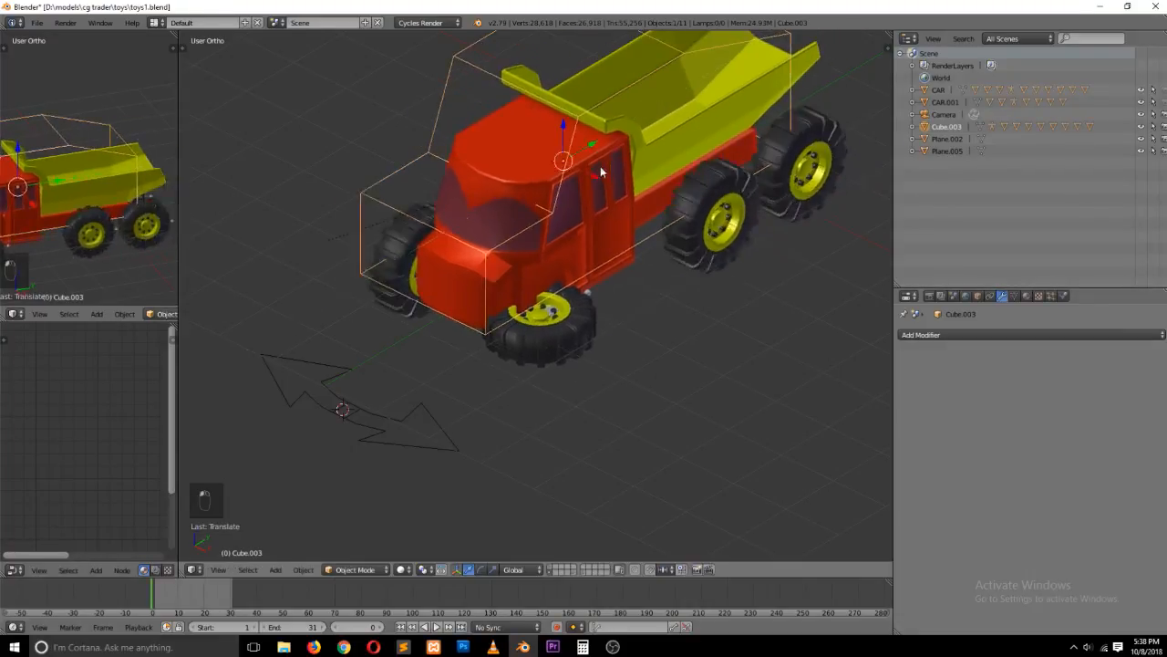
pyautogui.hotkey('ctrl', 'z')
pyautogui.hotkey('ctrl', 'z')
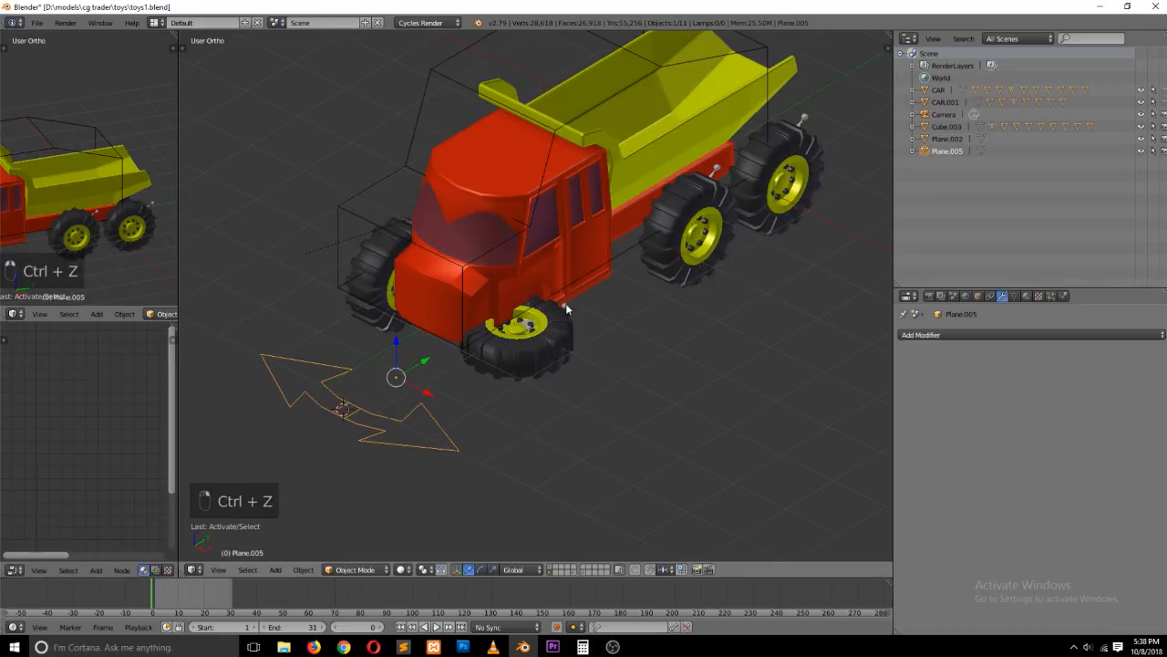
# Try the front wheel bone's Copy Rotation constraint with Y disabled, toggling X and Z off and back on
pyautogui.rightClick(565, 304)
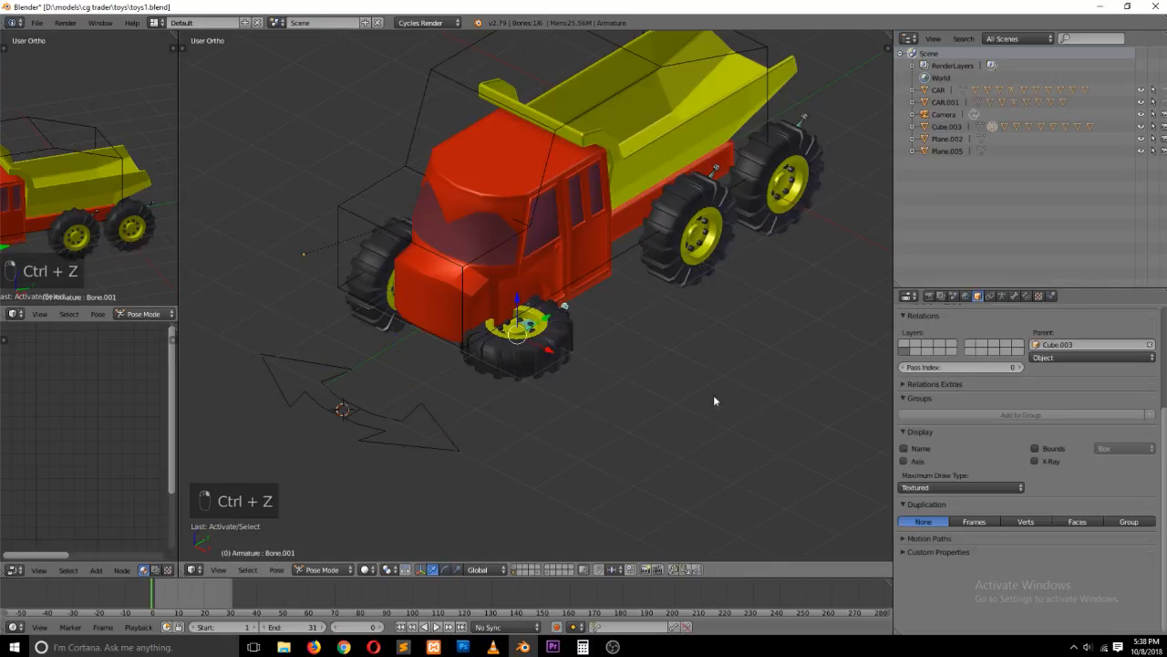
pyautogui.click(1026, 295)
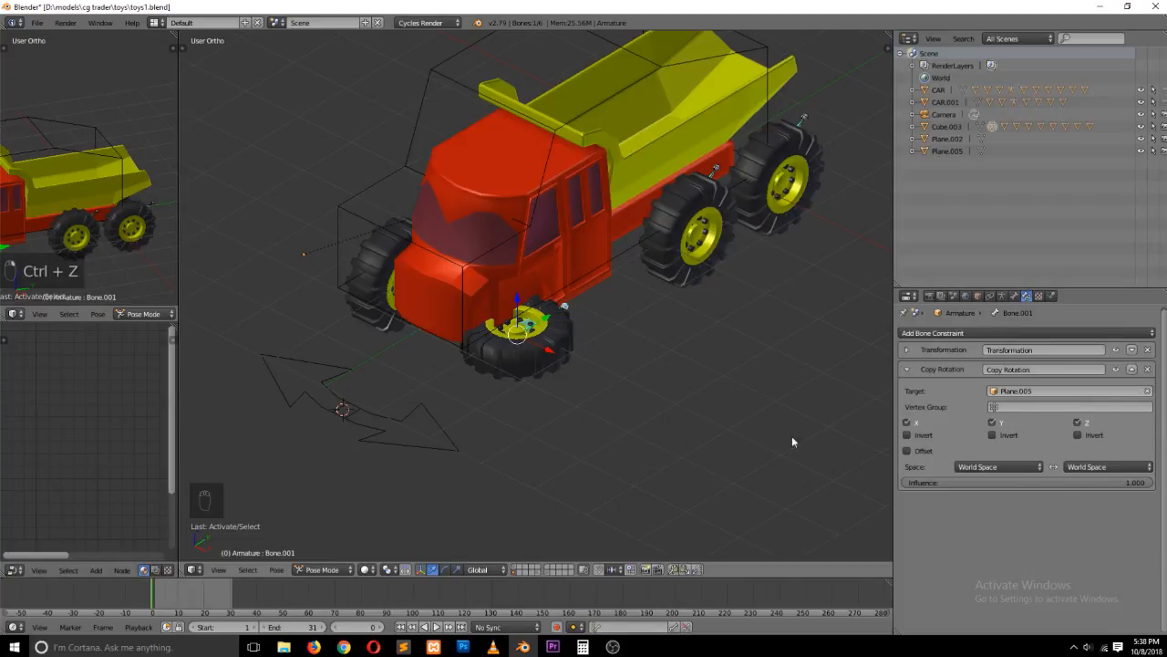
pyautogui.click(907, 422)
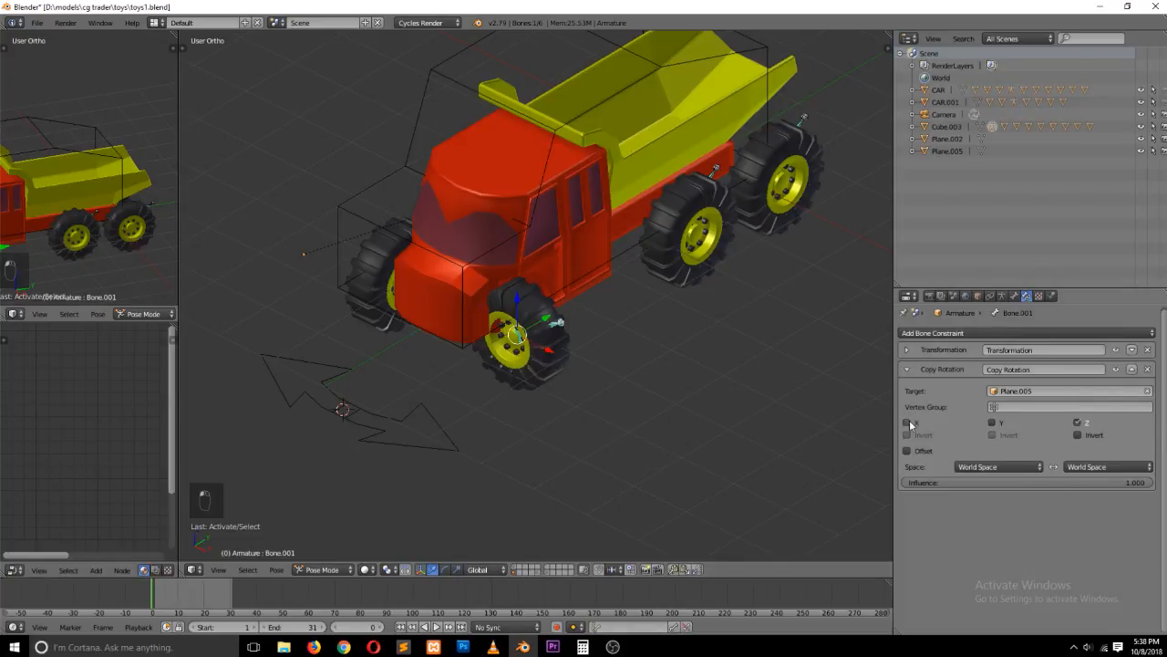
pyautogui.click(908, 422)
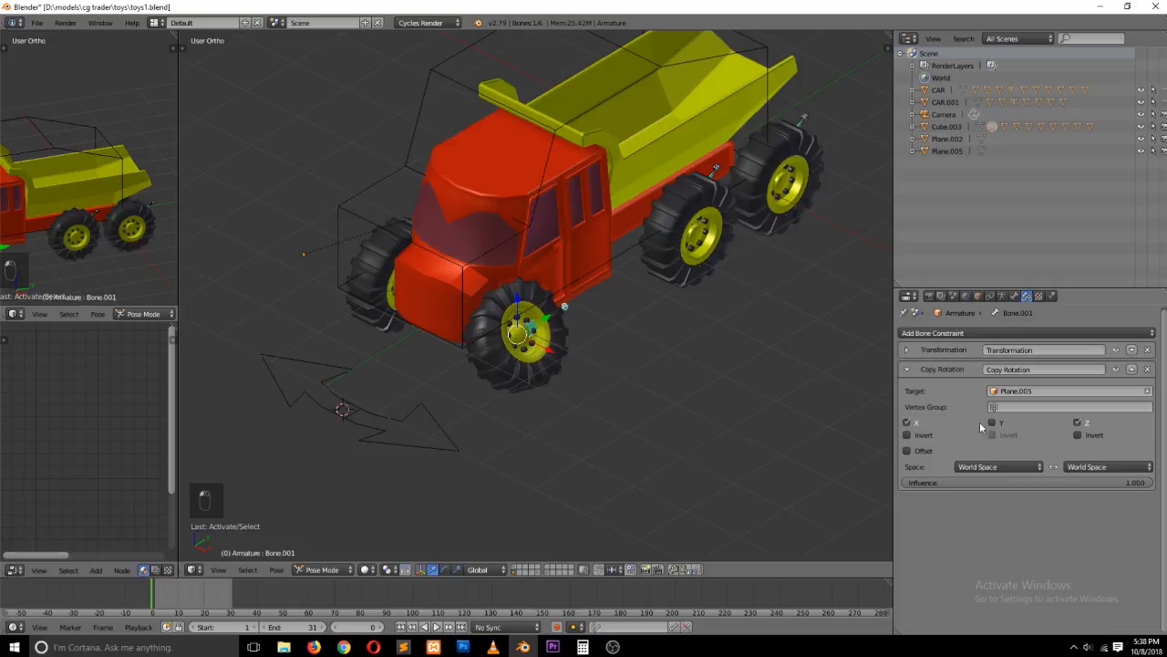
pyautogui.click(909, 422)
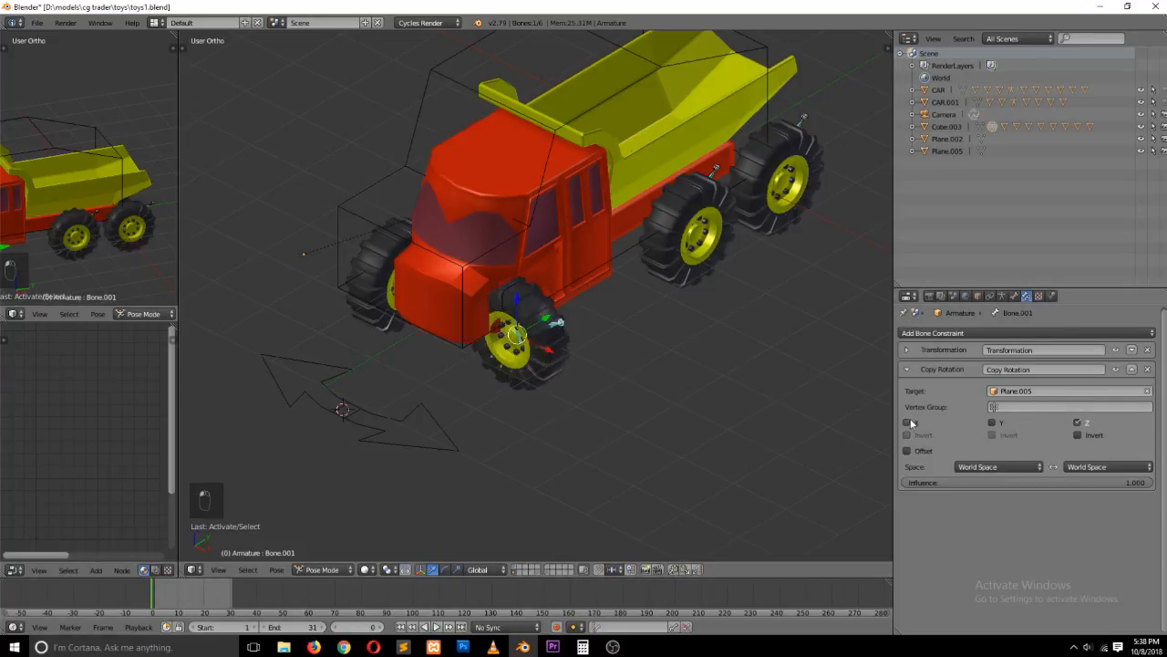
pyautogui.click(908, 422)
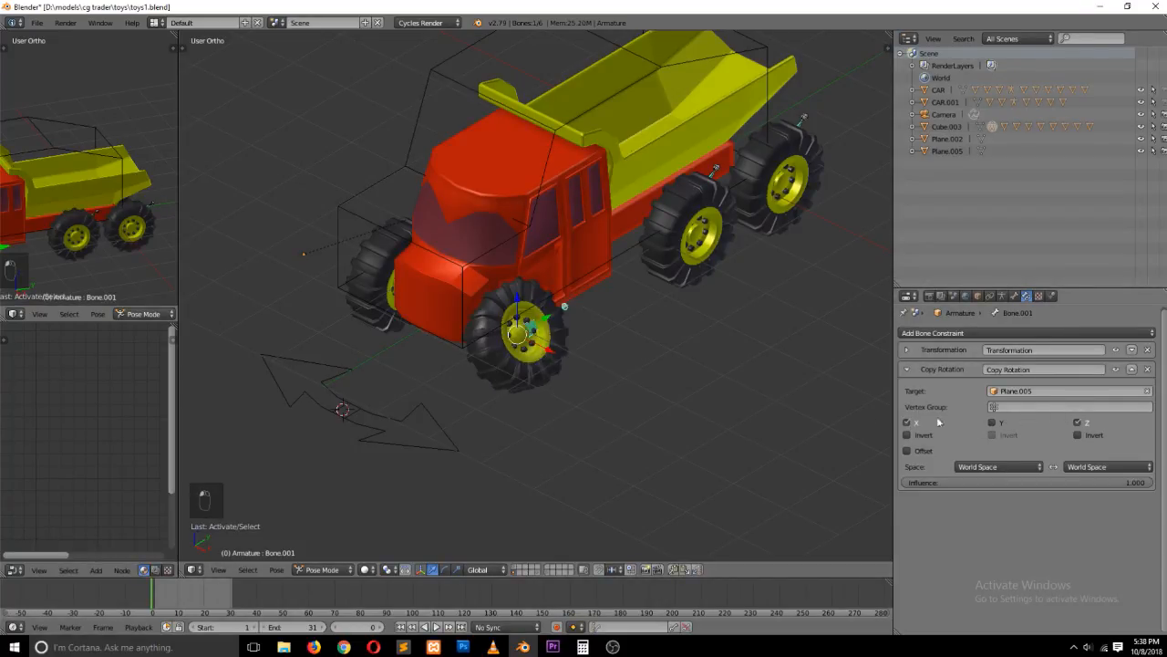
pyautogui.click(1079, 423)
pyautogui.click(1080, 424)
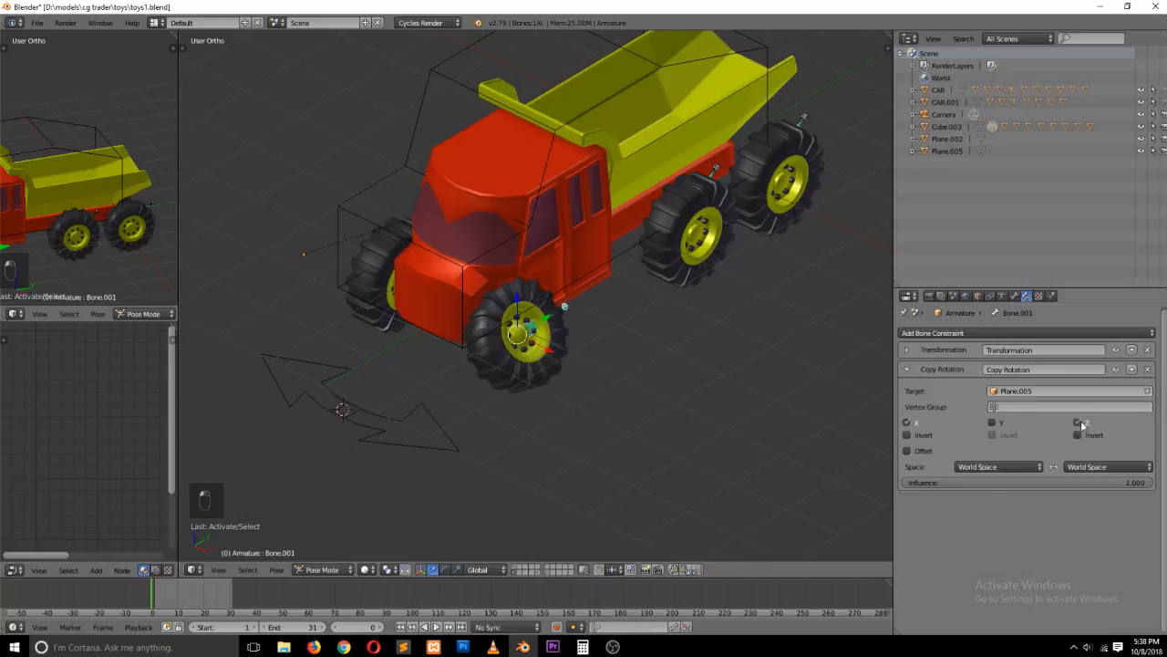
# Try different X, Y and Z axis combinations in the front wheel bone's Copy Rotation constraint with both spaces in World Space
pyautogui.click(992, 423)
pyautogui.click(908, 422)
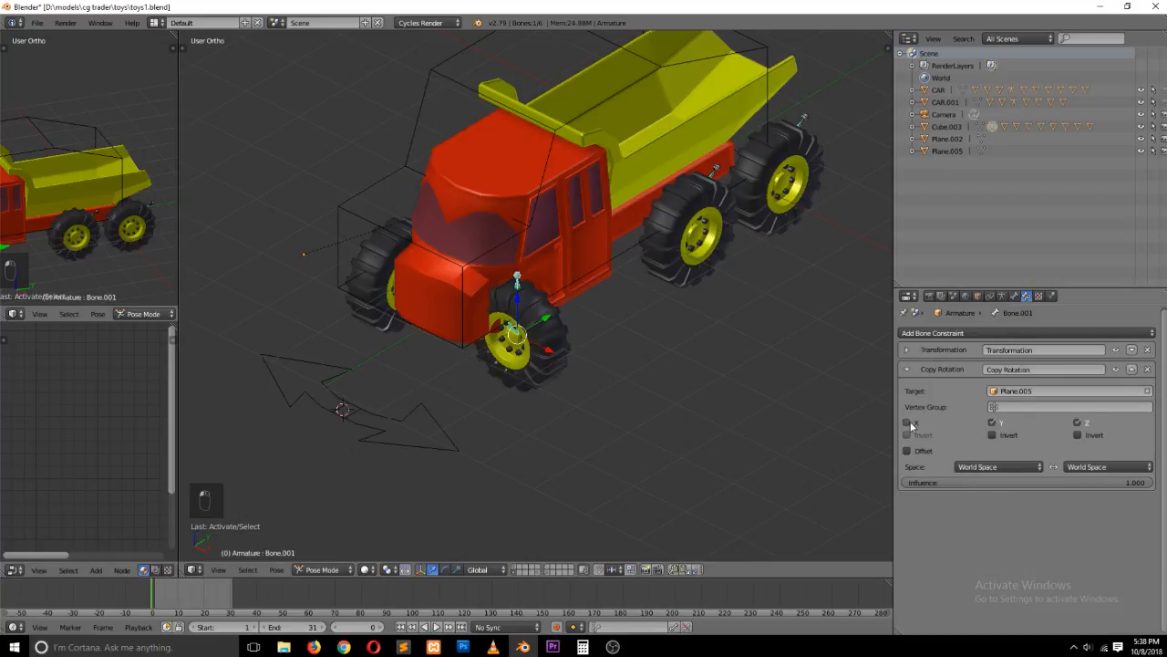
pyautogui.click(908, 423)
pyautogui.click(1078, 423)
pyautogui.click(1078, 423)
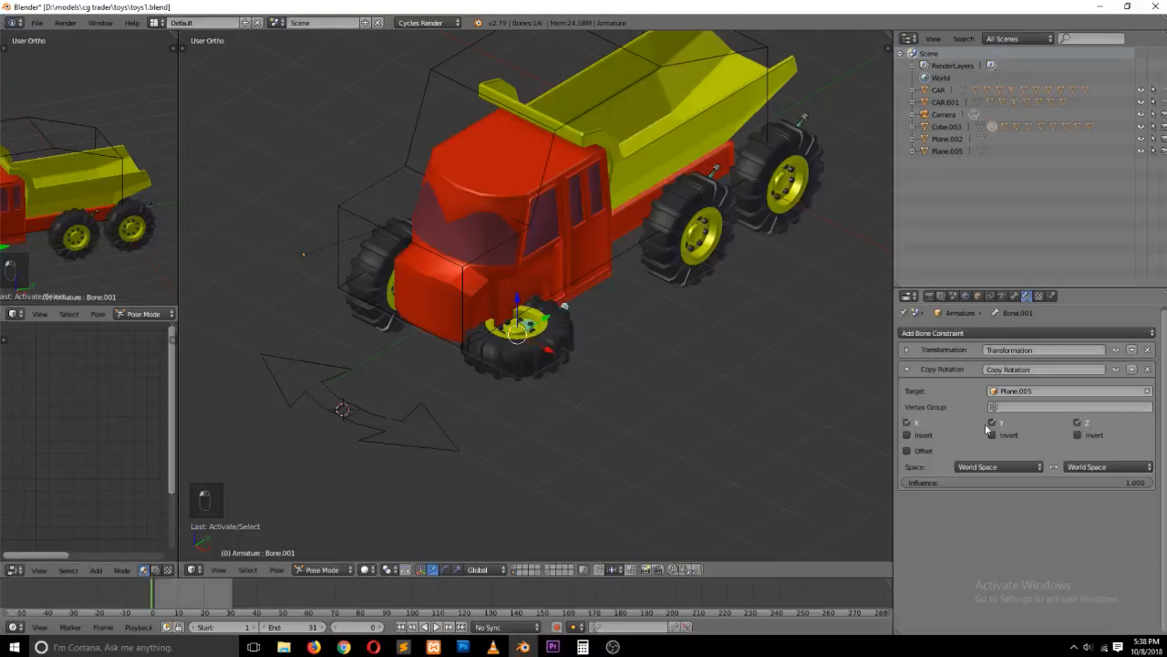
pyautogui.click(992, 423)
pyautogui.click(918, 420)
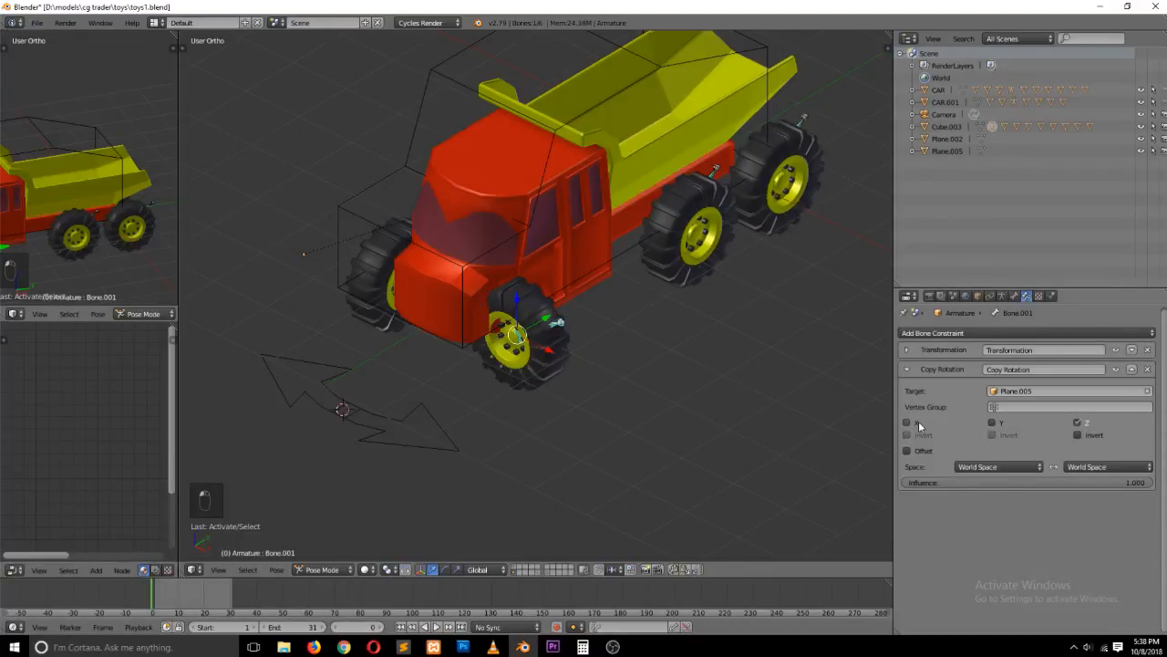
pyautogui.click(919, 420)
# Set both spaces of the front wheel bone's Copy Rotation constraint to Local Space and leave only its Z axis enabled
pyautogui.click(980, 465)
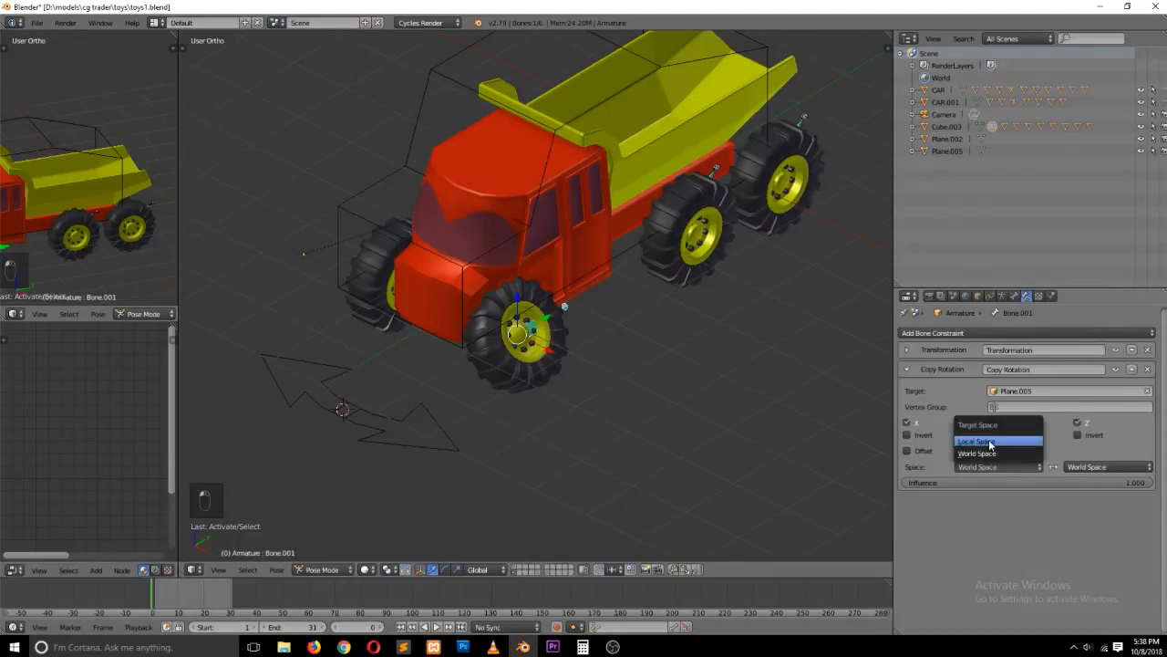
pyautogui.click(991, 443)
pyautogui.click(1083, 466)
pyautogui.click(1076, 418)
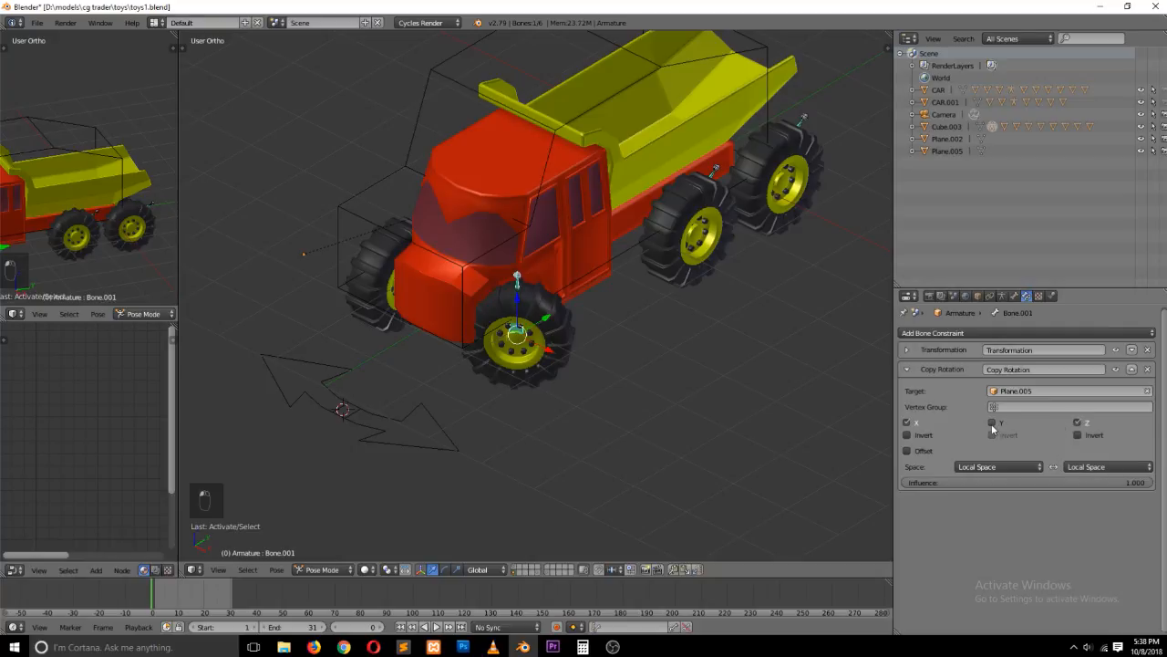
pyautogui.click(993, 423)
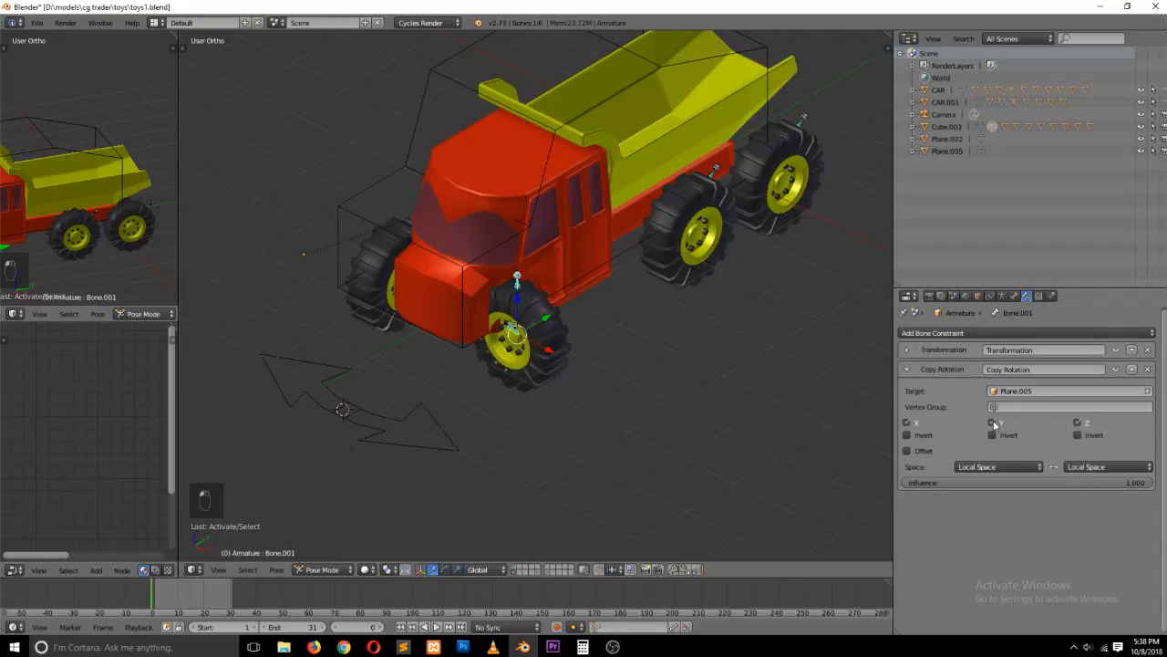
pyautogui.click(993, 423)
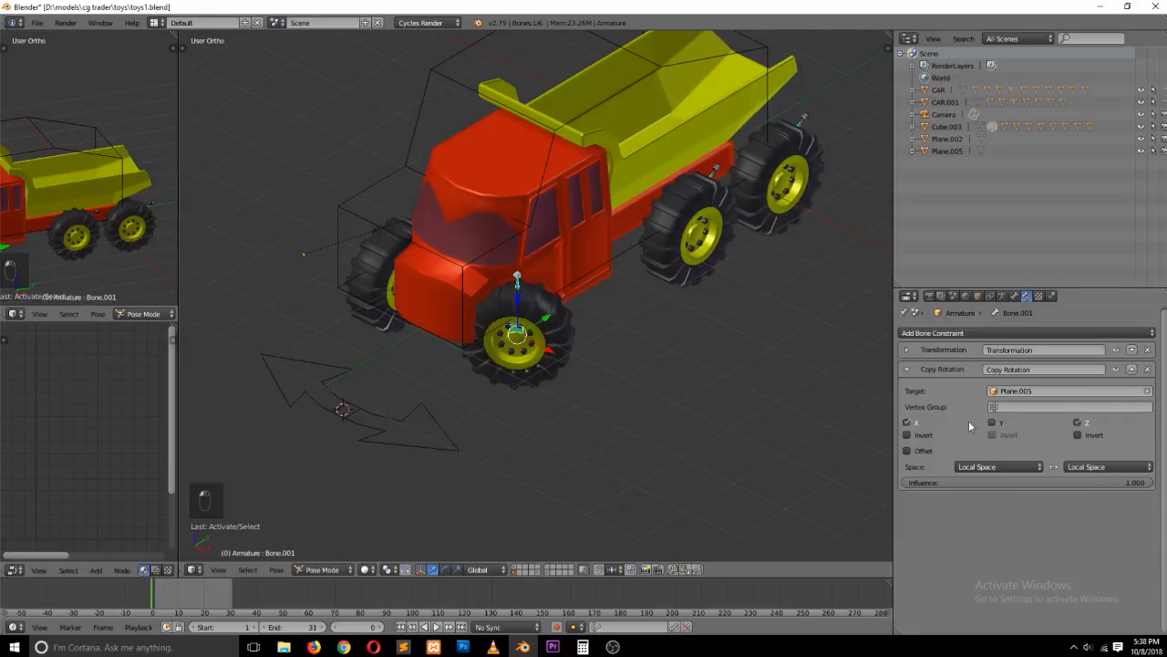
pyautogui.click(907, 422)
# Clear the double arrow's rotation and set the target space of the wheel bone's Copy Rotation constraint to World Space
pyautogui.rightClick(345, 416)
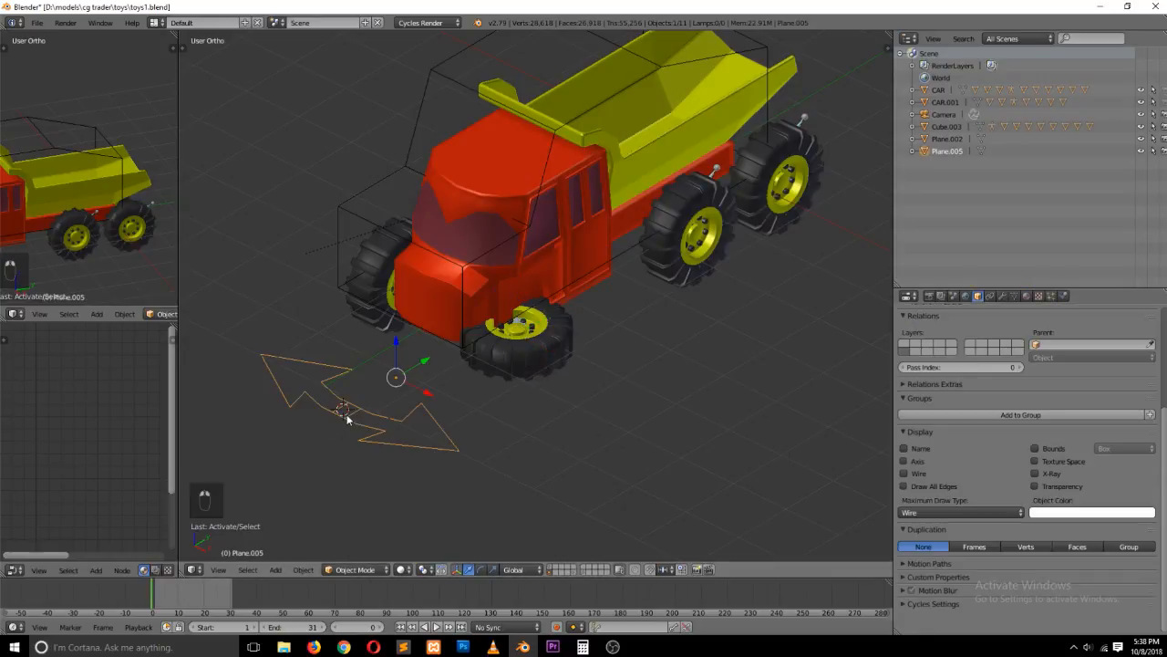
pyautogui.hotkey('alt', 'r')
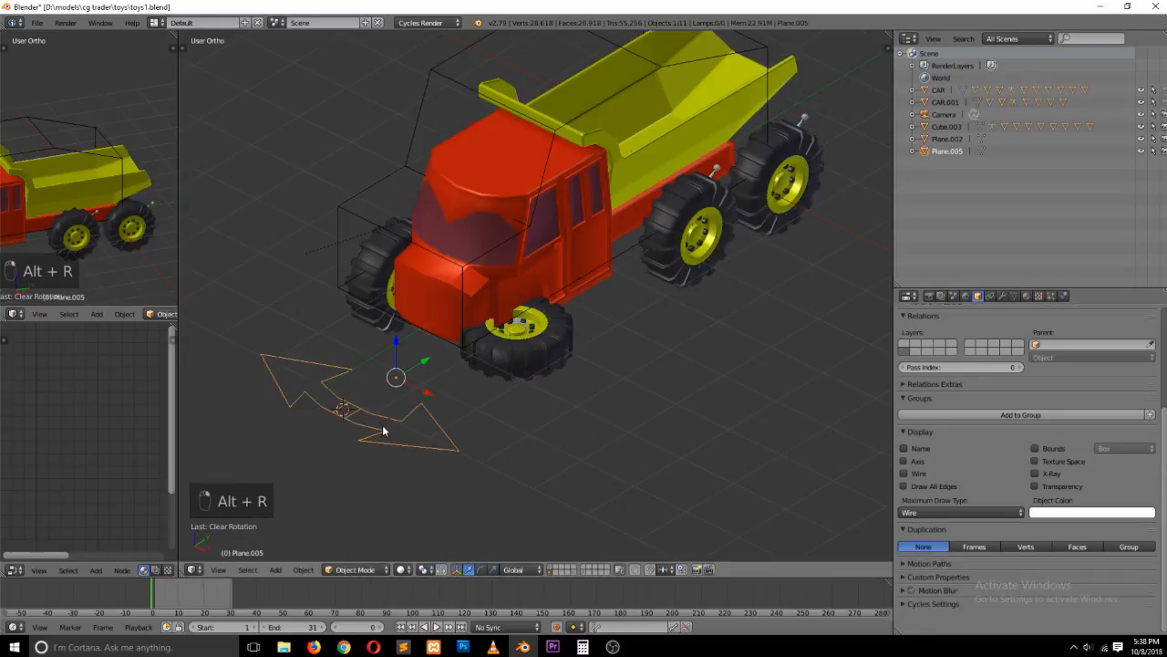
pyautogui.rightClick(517, 322)
pyautogui.click(992, 467)
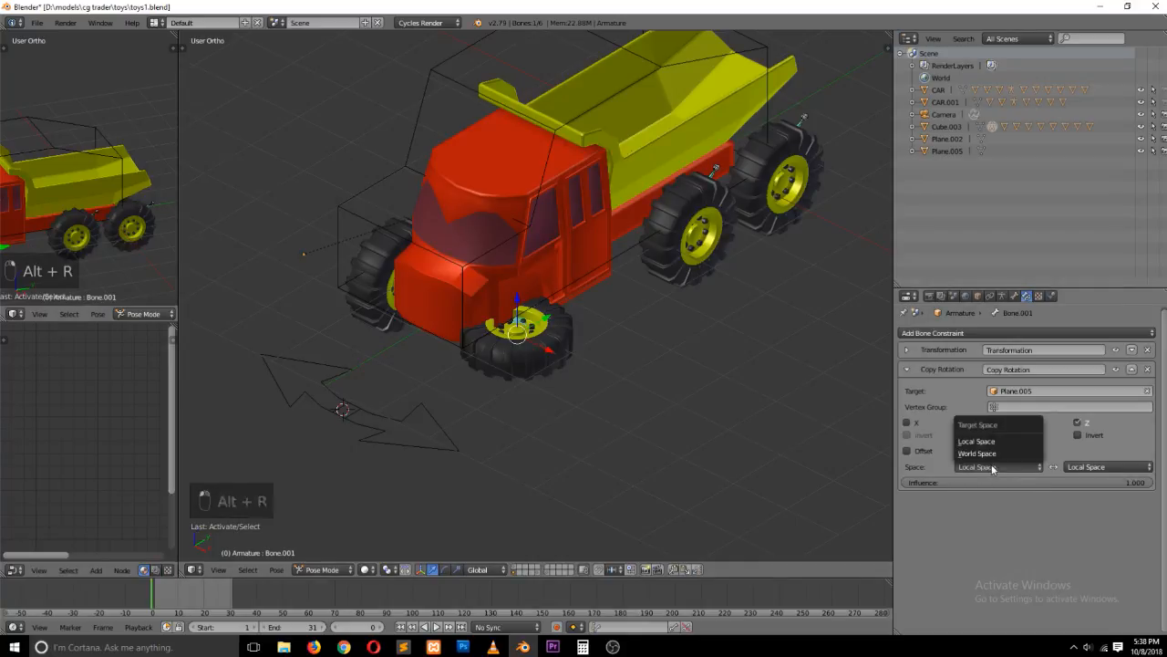
pyautogui.click(977, 453)
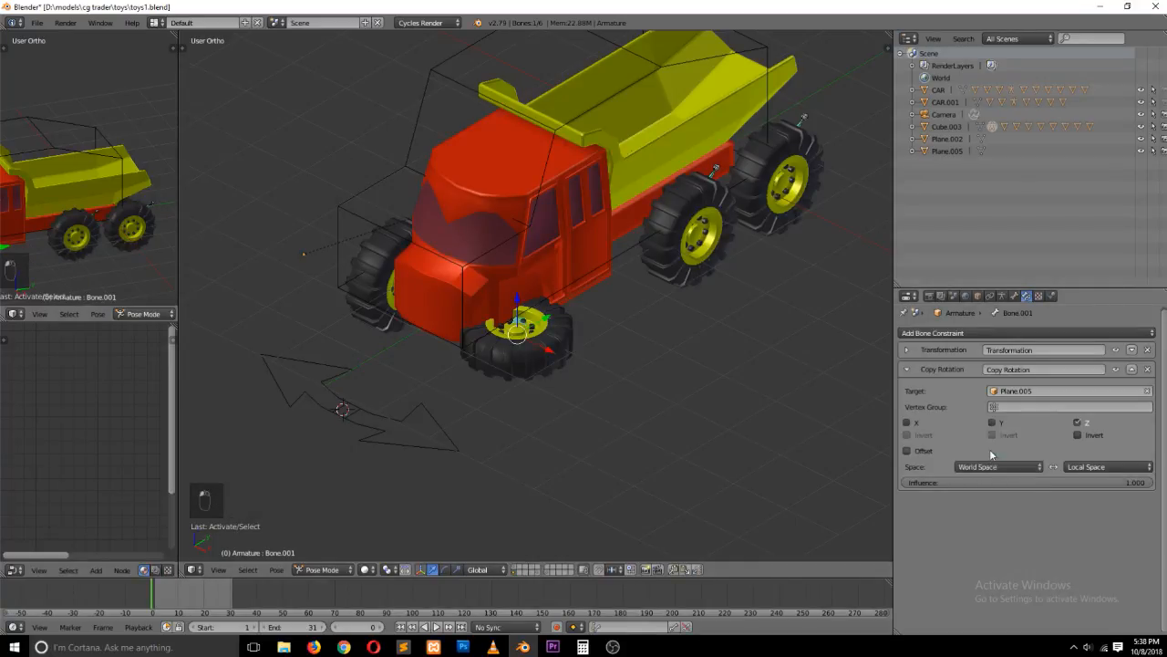
# Try rotating the double arrow about the global Z axis to test the front wheel's steering
pyautogui.rightClick(387, 413)
pyautogui.press('r')
pyautogui.press('z')
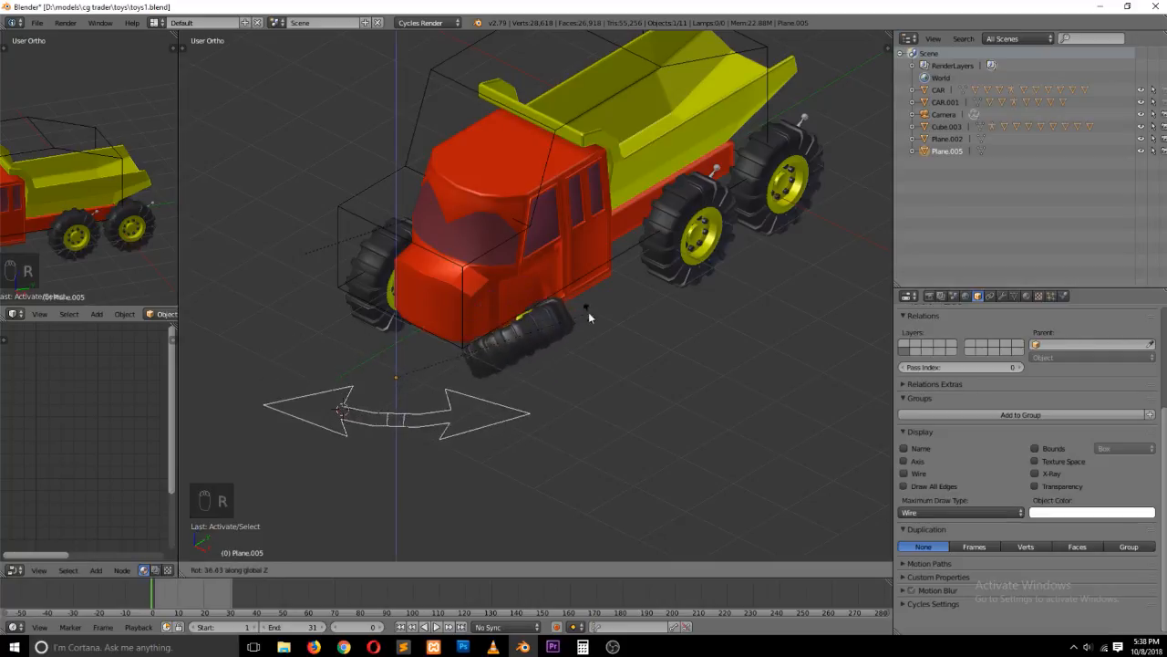
pyautogui.click(468, 447)
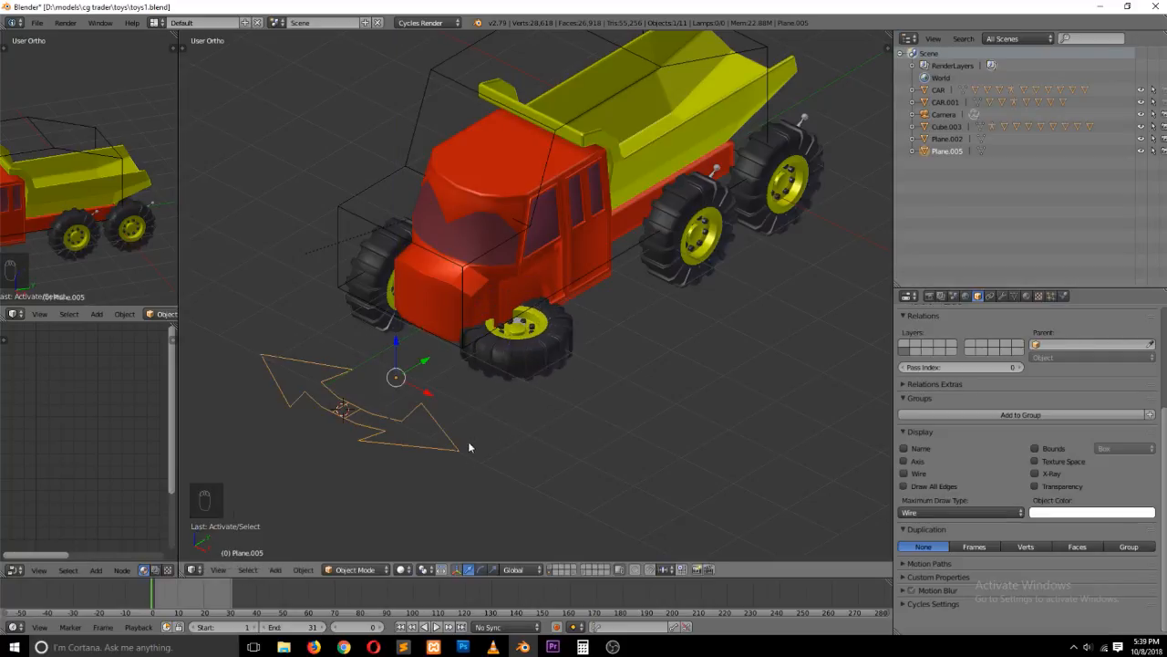
# Move the truck along Y by its wireframe body control, Cube.003, to check how the front wheel rolls
pyautogui.rightClick(619, 255)
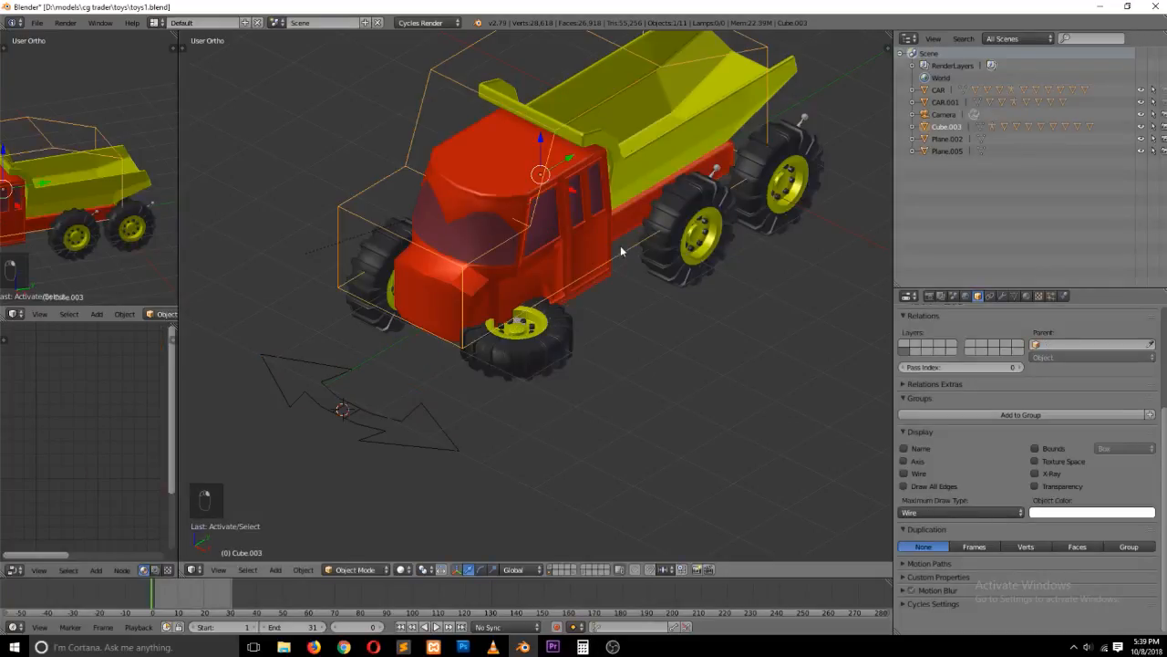
pyautogui.press('g')
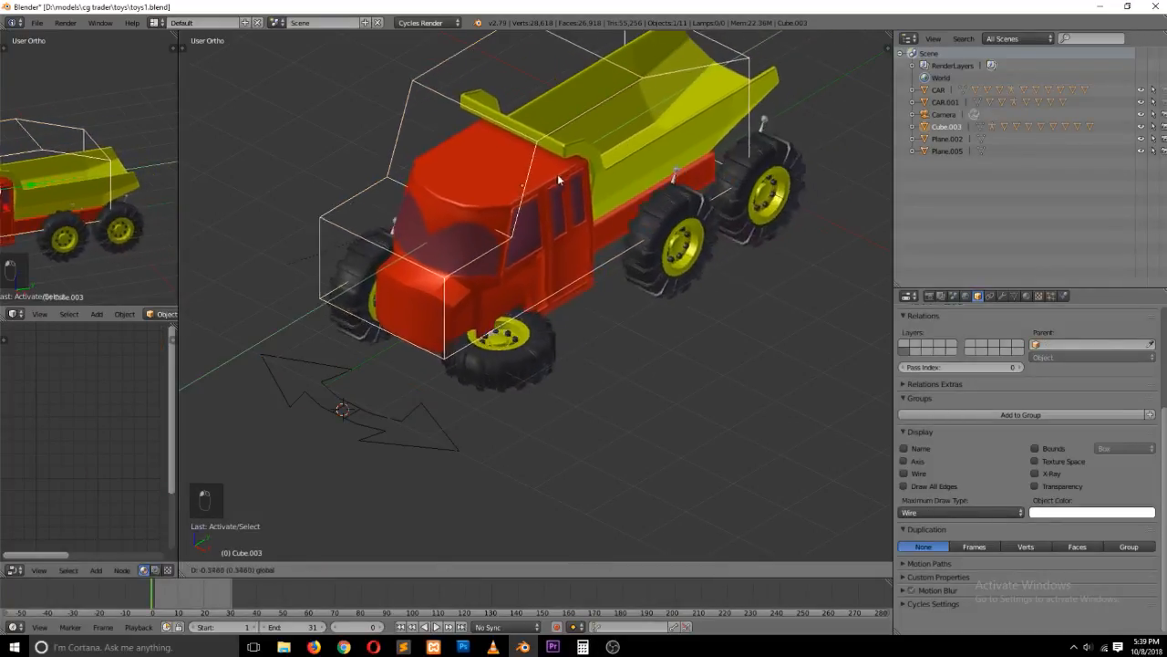
pyautogui.click(594, 177)
# Enable X alongside Z in the front wheel bone's Copy Rotation constraint after comparing the wheel with each axis toggled
pyautogui.rightClick(536, 319)
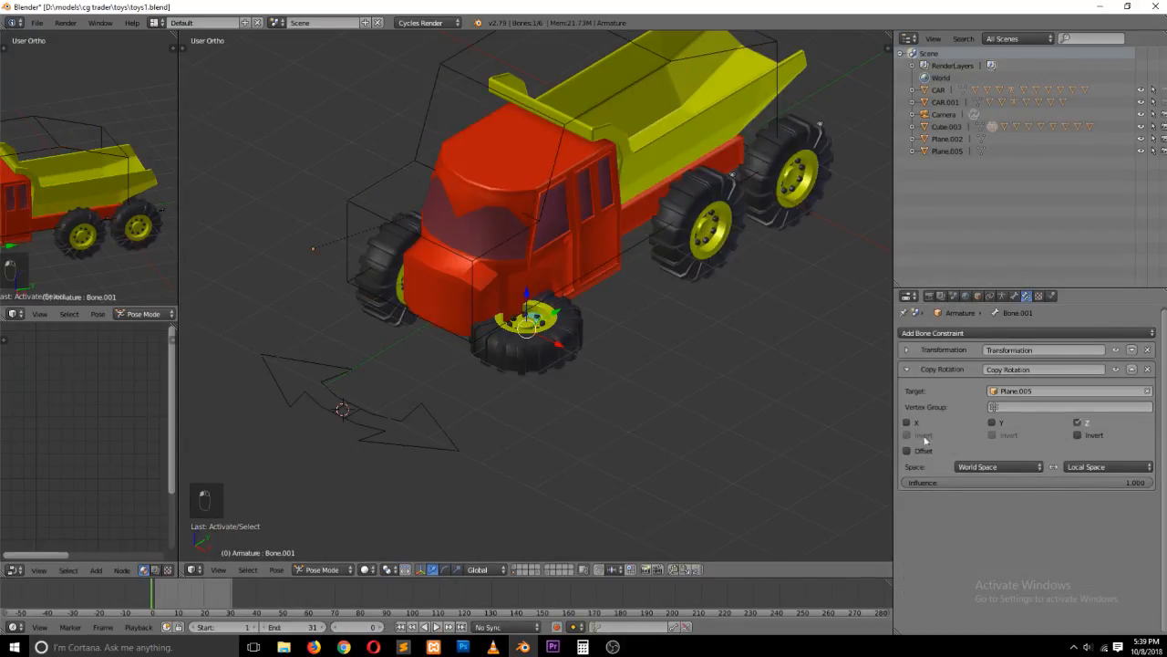
pyautogui.click(912, 424)
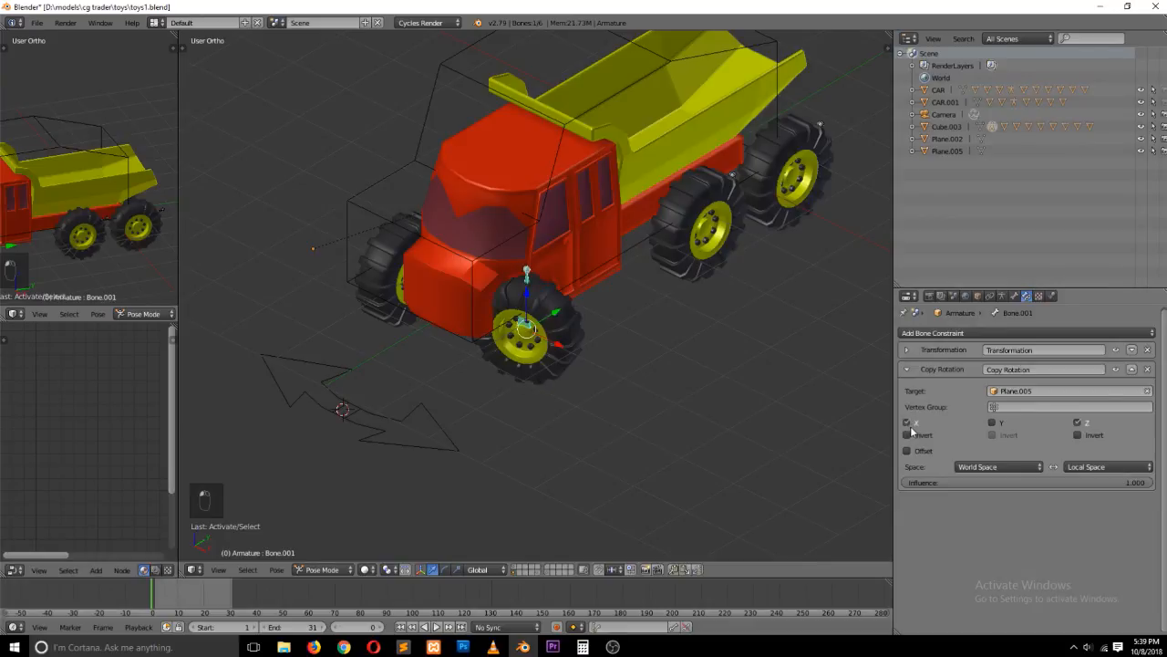
pyautogui.click(1077, 424)
pyautogui.click(1077, 423)
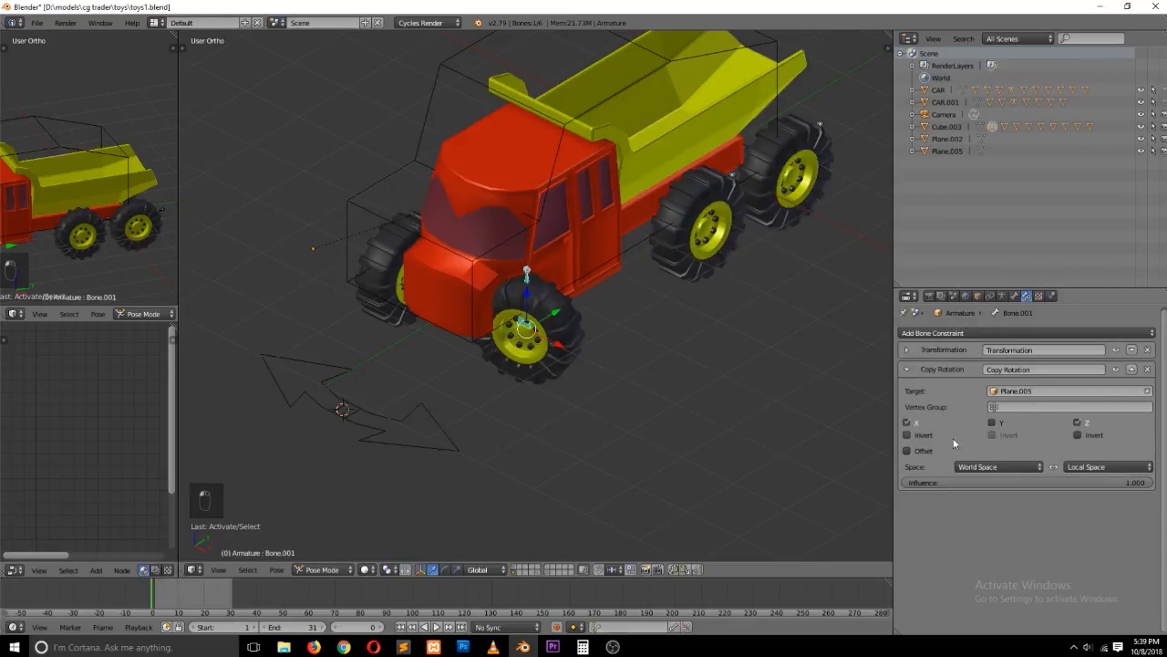
pyautogui.click(909, 424)
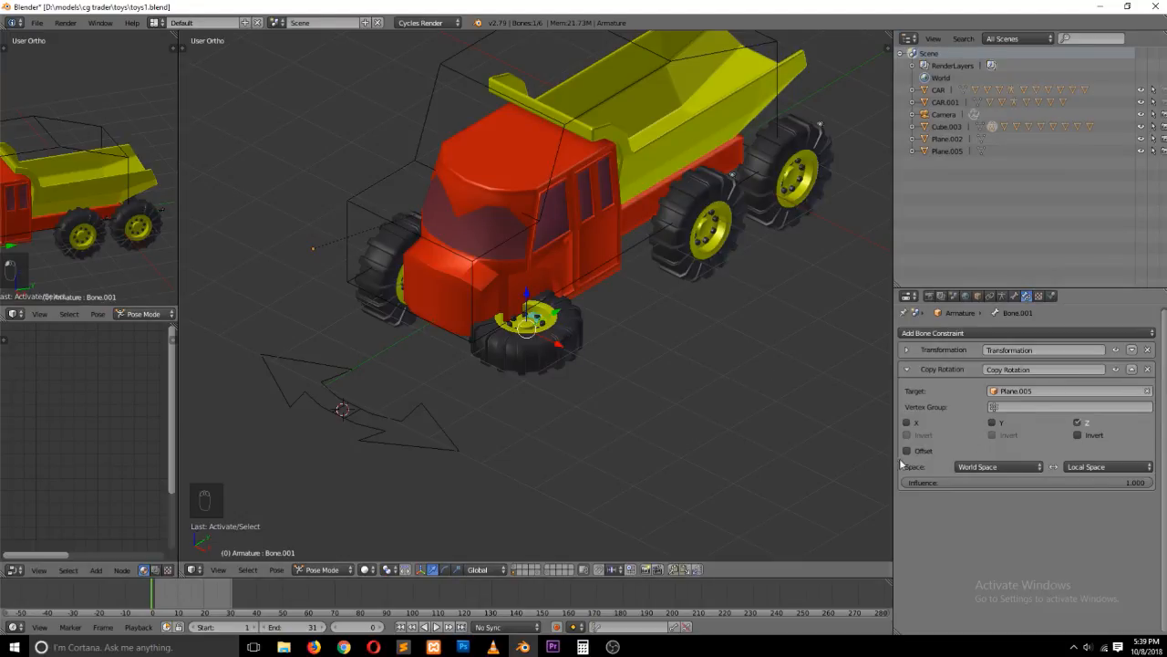
pyautogui.click(914, 424)
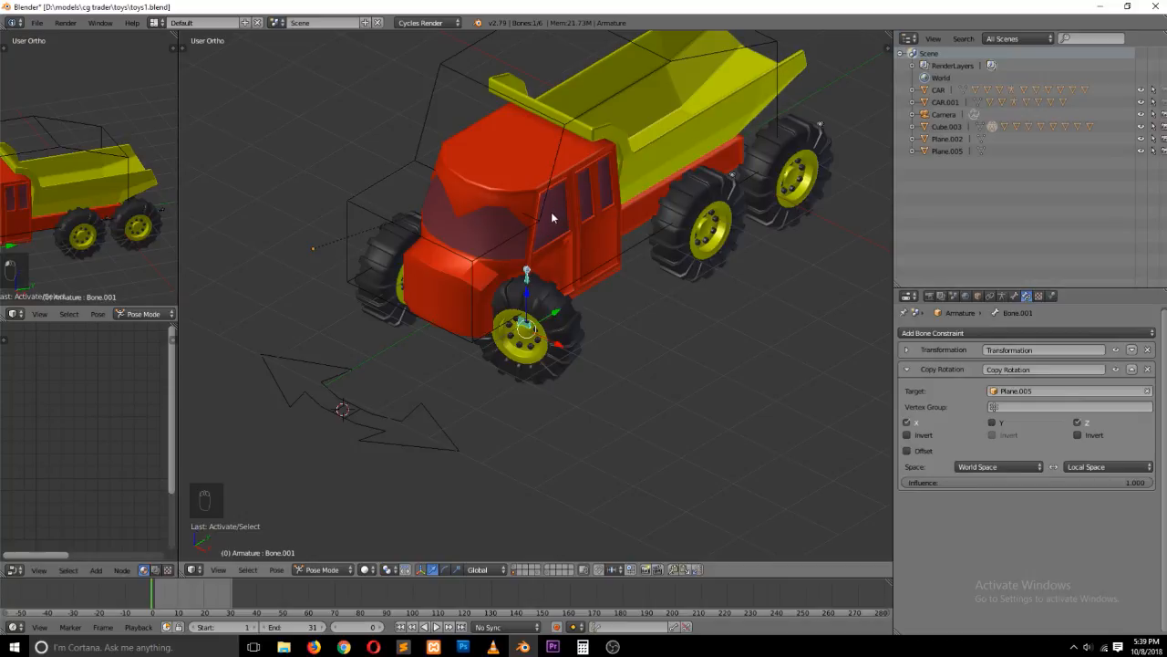
# Move the truck forward along Y with Cube.003 to test the wheel with X and Z rotation copied
pyautogui.rightClick(647, 236)
pyautogui.press('g')
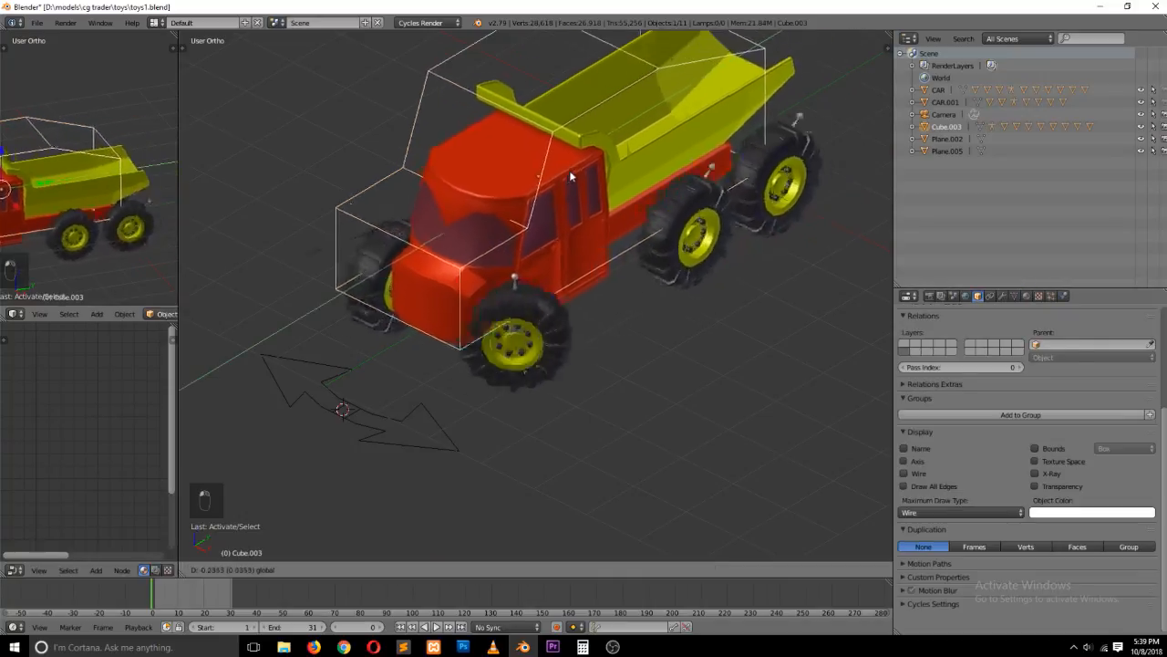
pyautogui.click(577, 202)
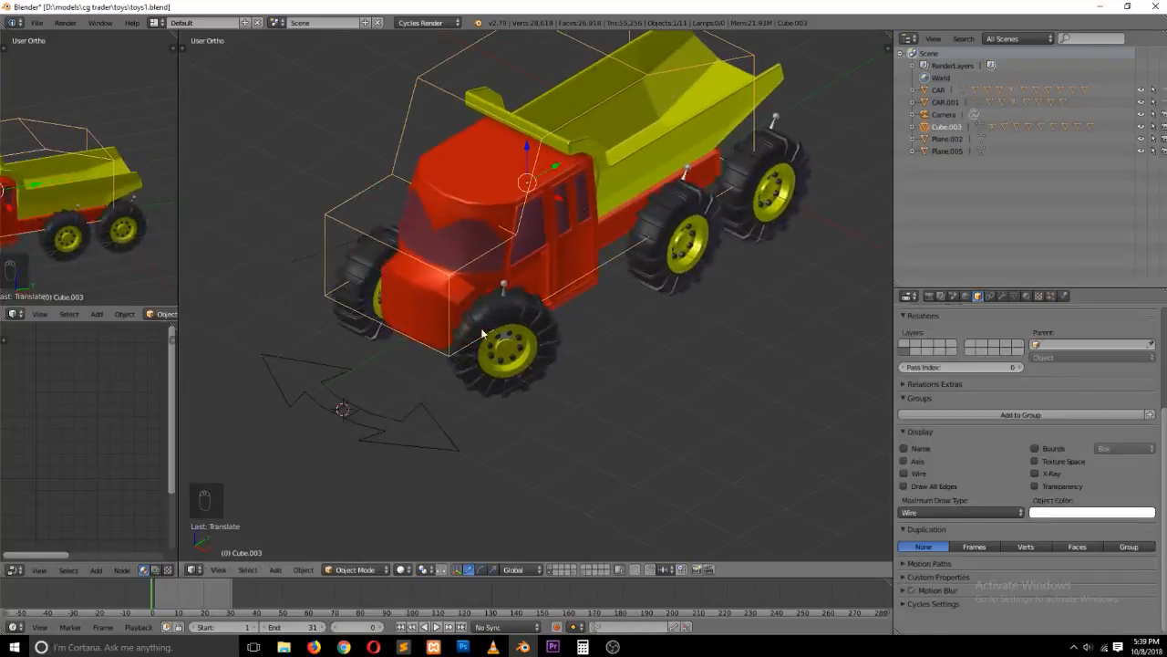
# In the front wheel bone's Transformation constraint, set the destination rotation's Z minimum to 0°
pyautogui.rightClick(502, 286)
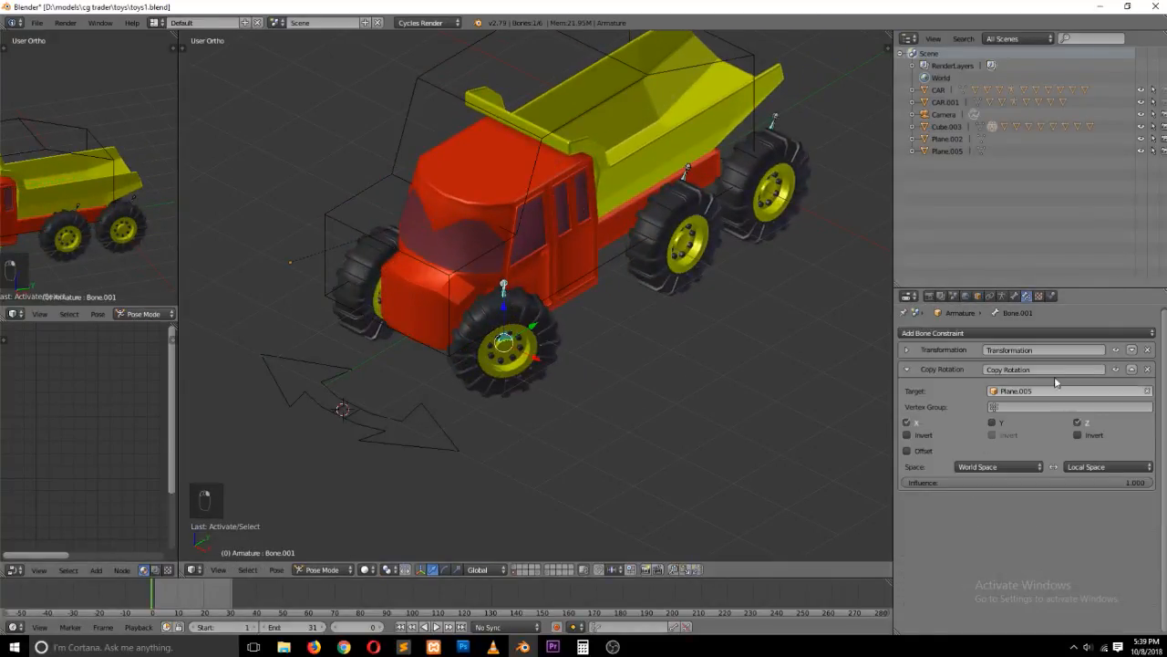
pyautogui.click(914, 351)
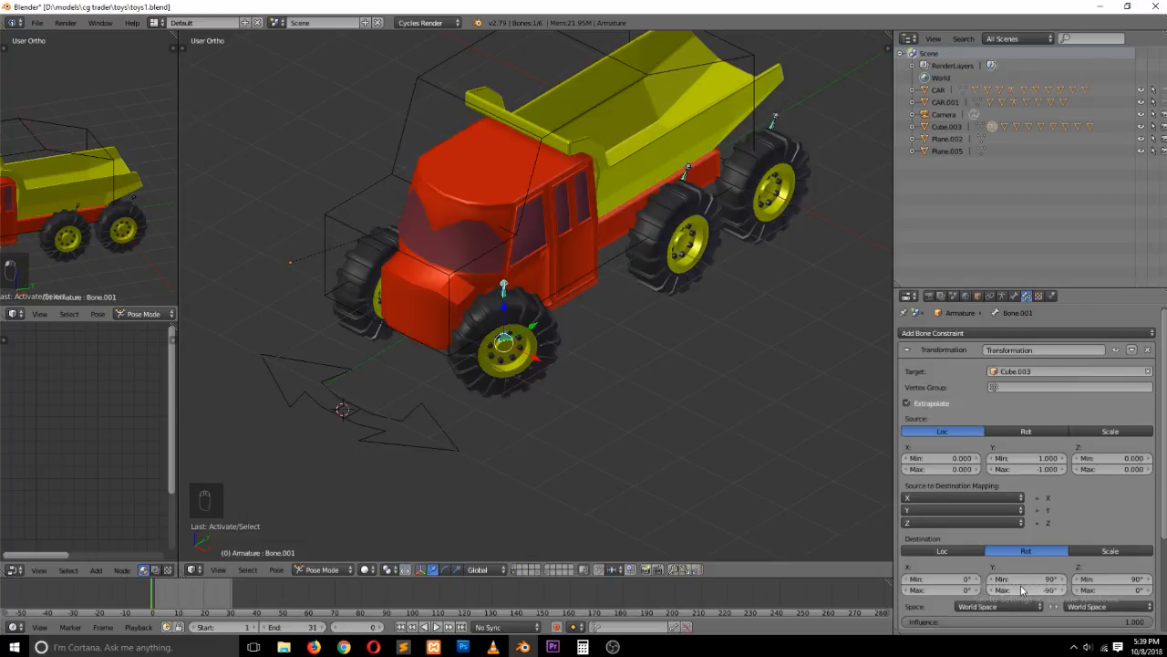
pyautogui.scroll(-4, 915, 374)
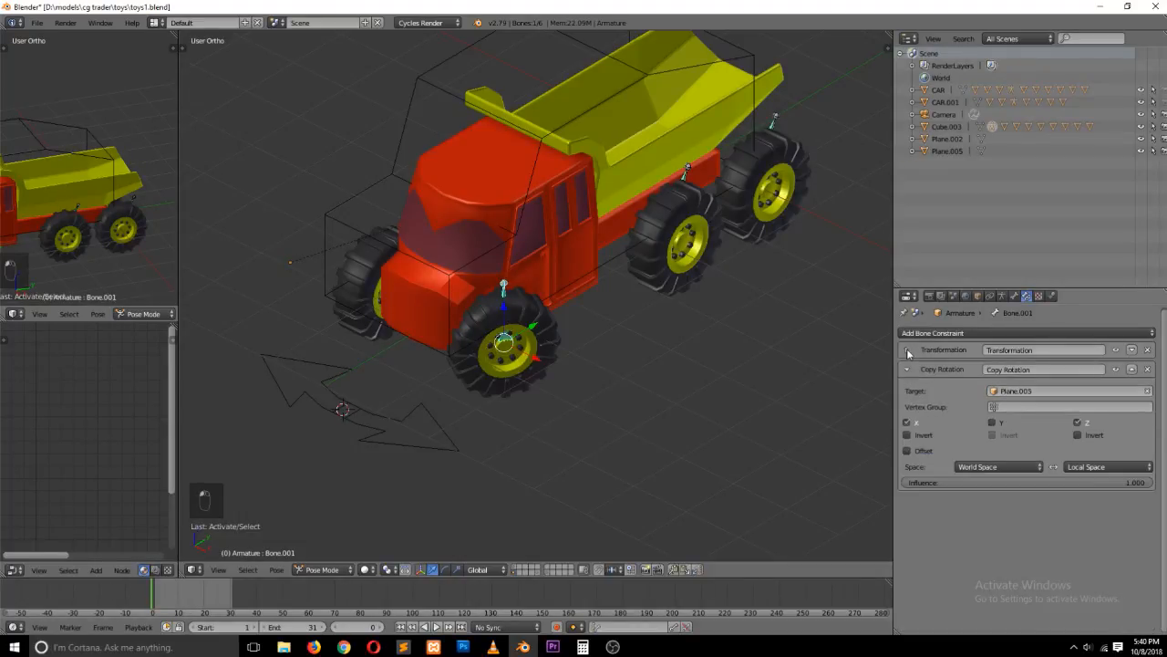
pyautogui.scroll(4, 914, 374)
pyautogui.click(1131, 580)
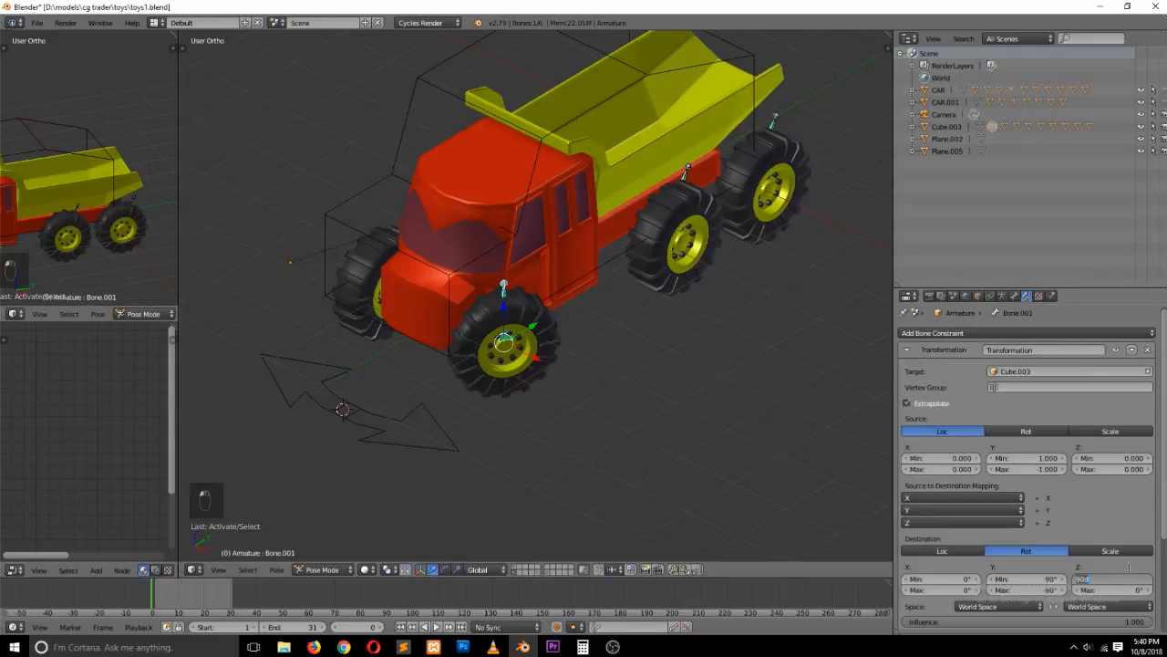
pyautogui.press('Return')
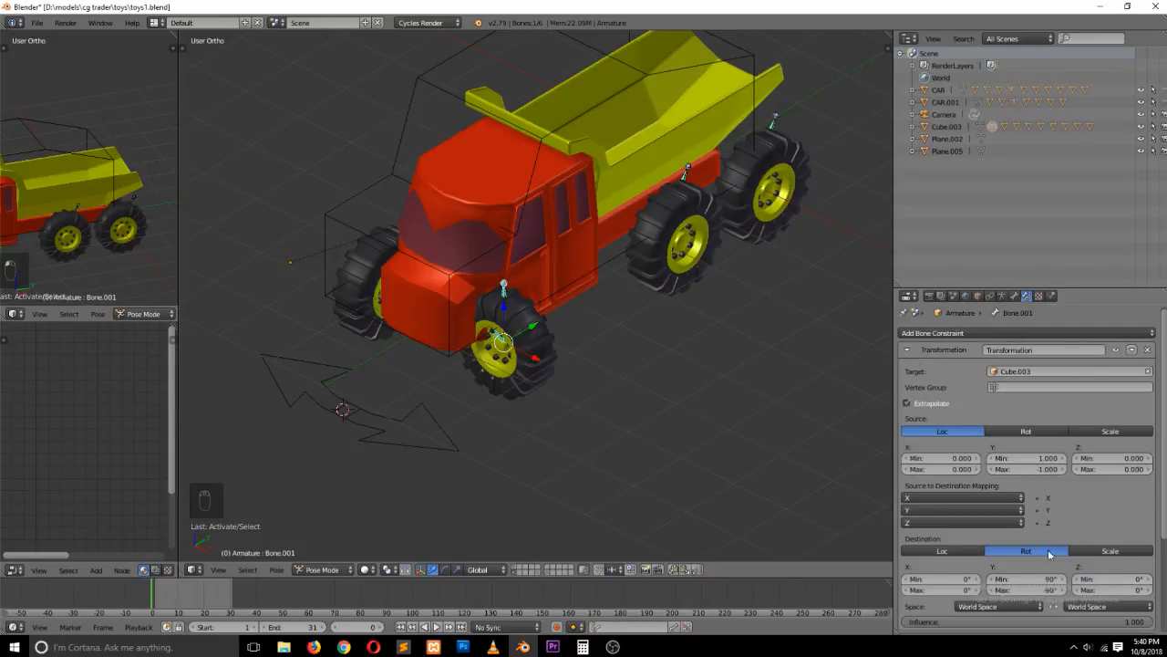
pyautogui.click(908, 350)
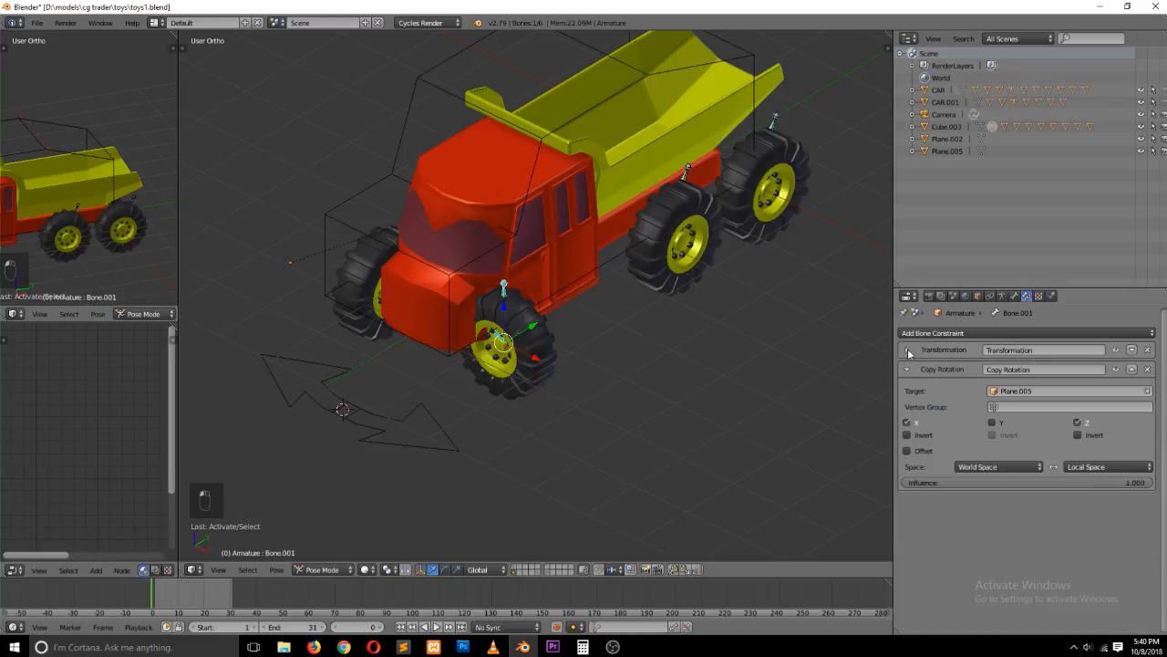
# Limit the front wheel bone's Copy Rotation constraint to the Y axis, with X and Z disabled
pyautogui.click(1077, 422)
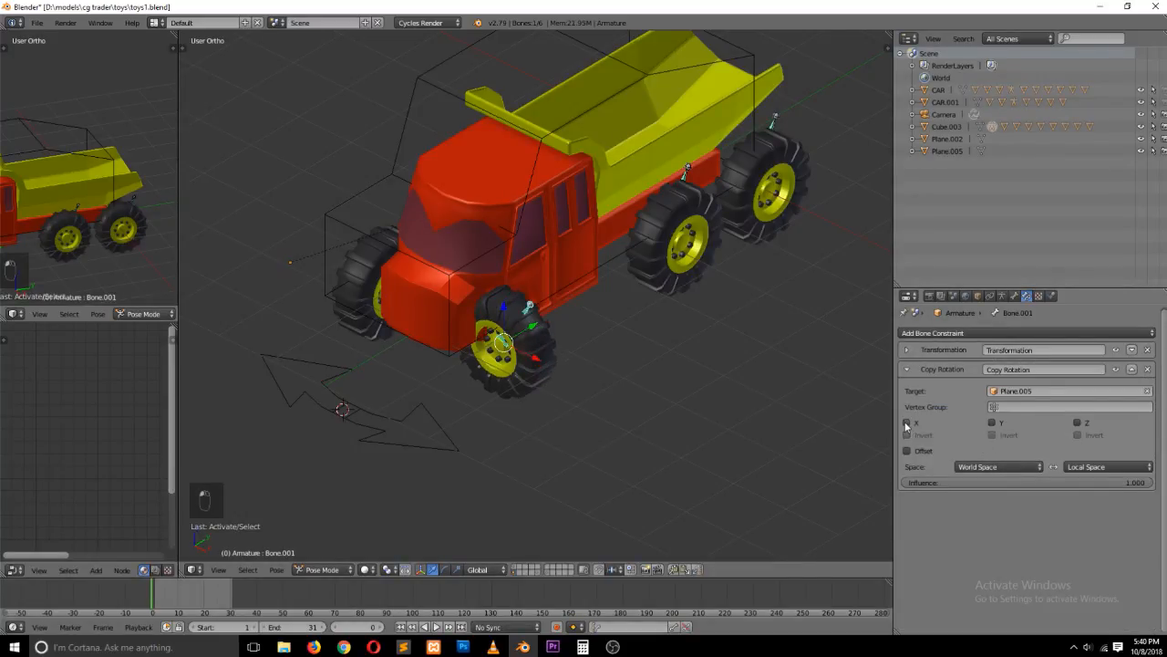
pyautogui.click(992, 422)
pyautogui.click(907, 423)
pyautogui.hotkey('ctrl', 'Tab')
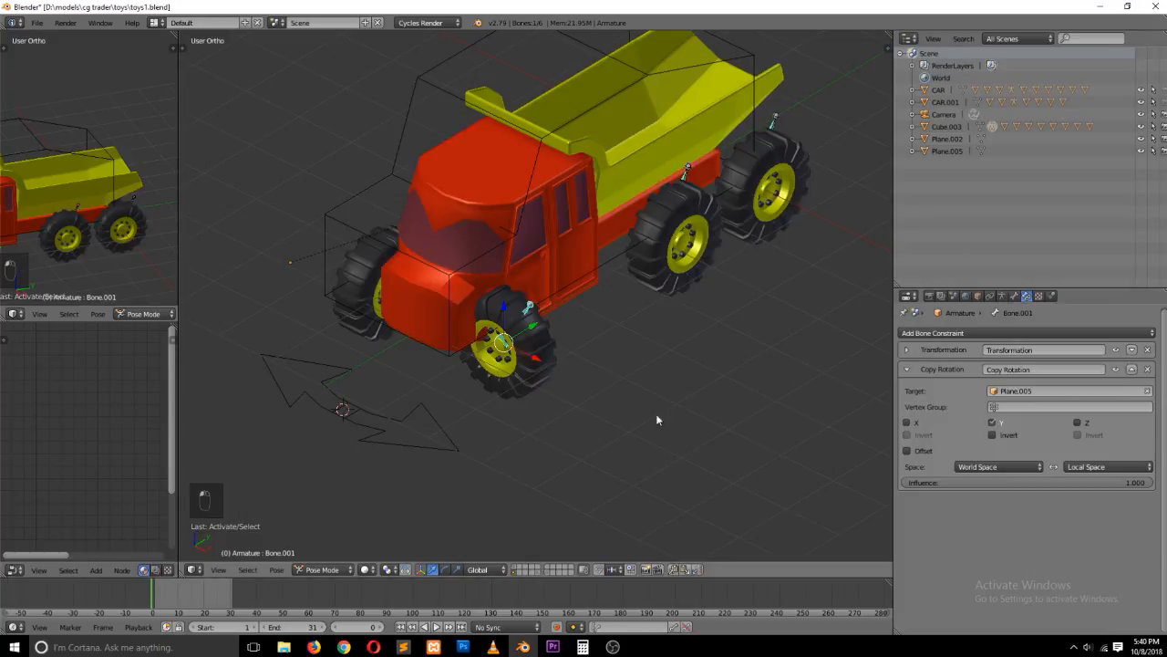
# Try rotating the double arrow to test the Y-only constraint, and apply the arrow's scale
pyautogui.rightClick(349, 431)
pyautogui.press('r')
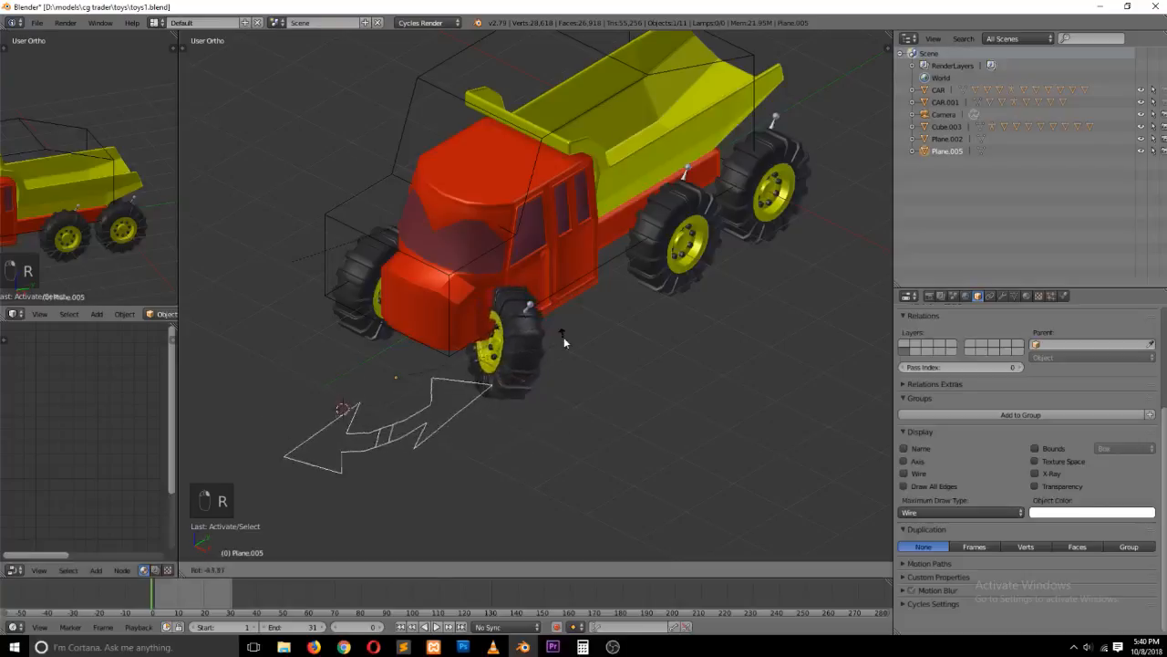
pyautogui.rightClick(559, 360)
pyautogui.hotkey('ctrl', 'a')
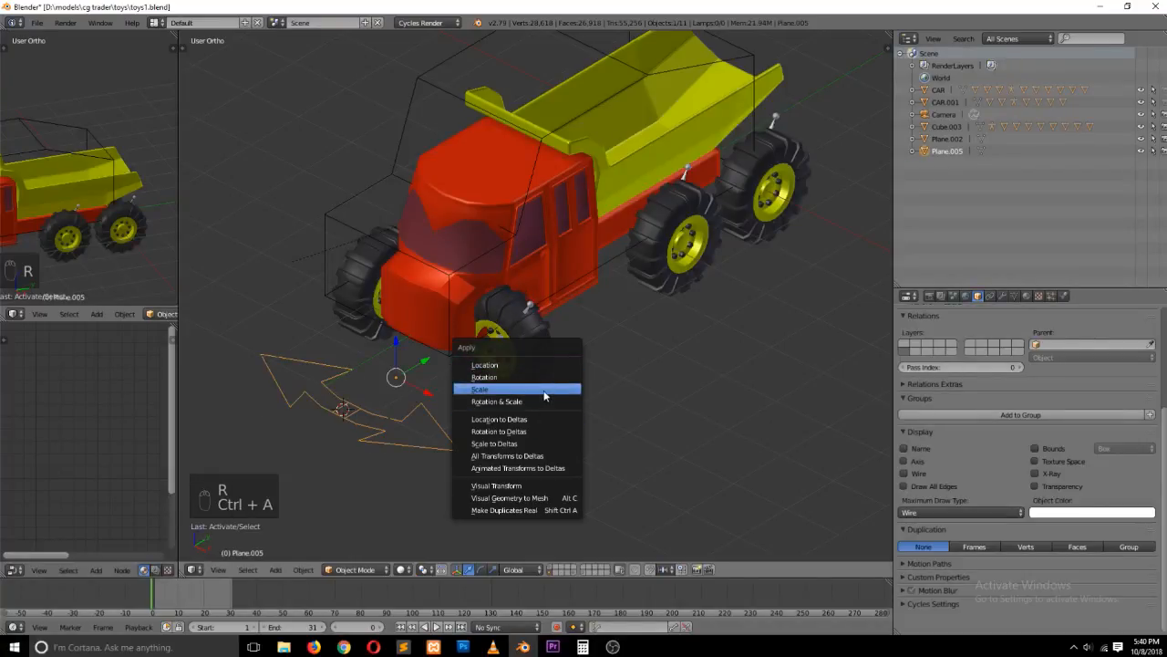
pyautogui.click(544, 394)
# Try moving the double arrow and rotating it about the global Y axis to test the front wheel's response
pyautogui.press('r')
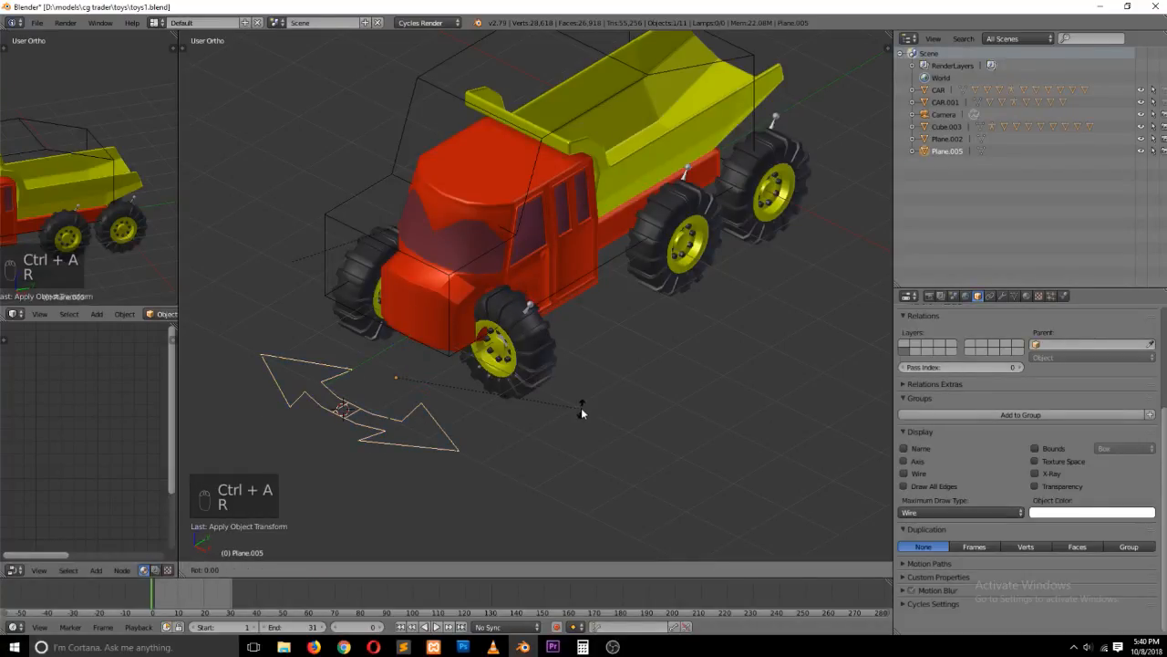
pyautogui.rightClick(404, 435)
pyautogui.press('g')
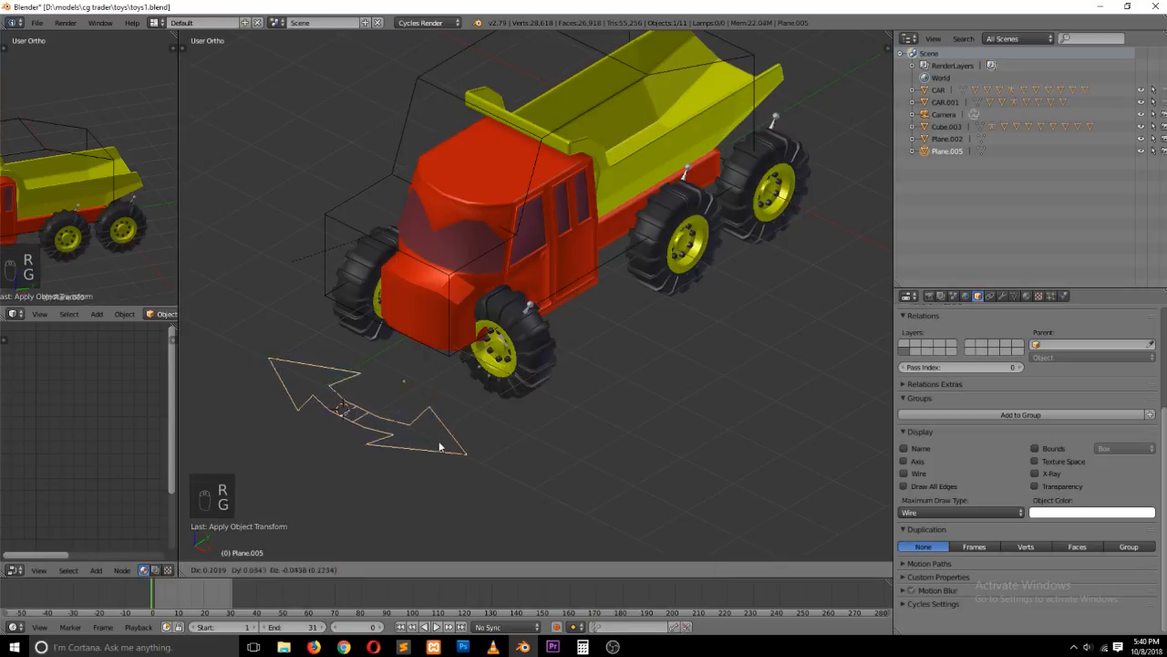
pyautogui.rightClick(456, 451)
pyautogui.press('r')
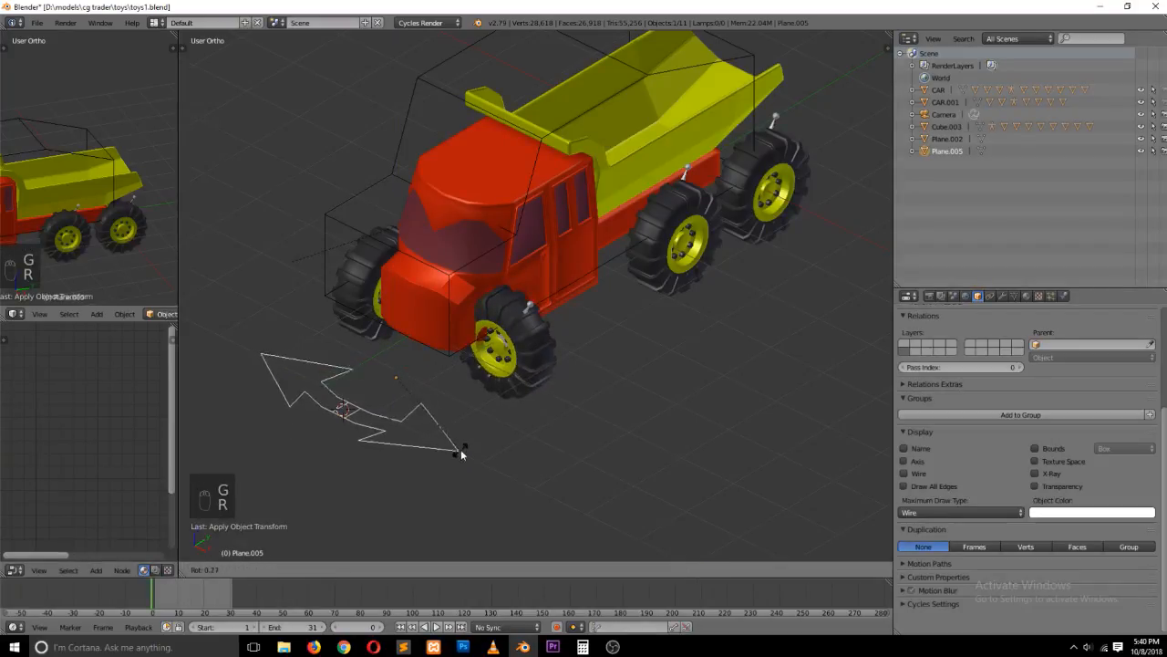
pyautogui.press('y')
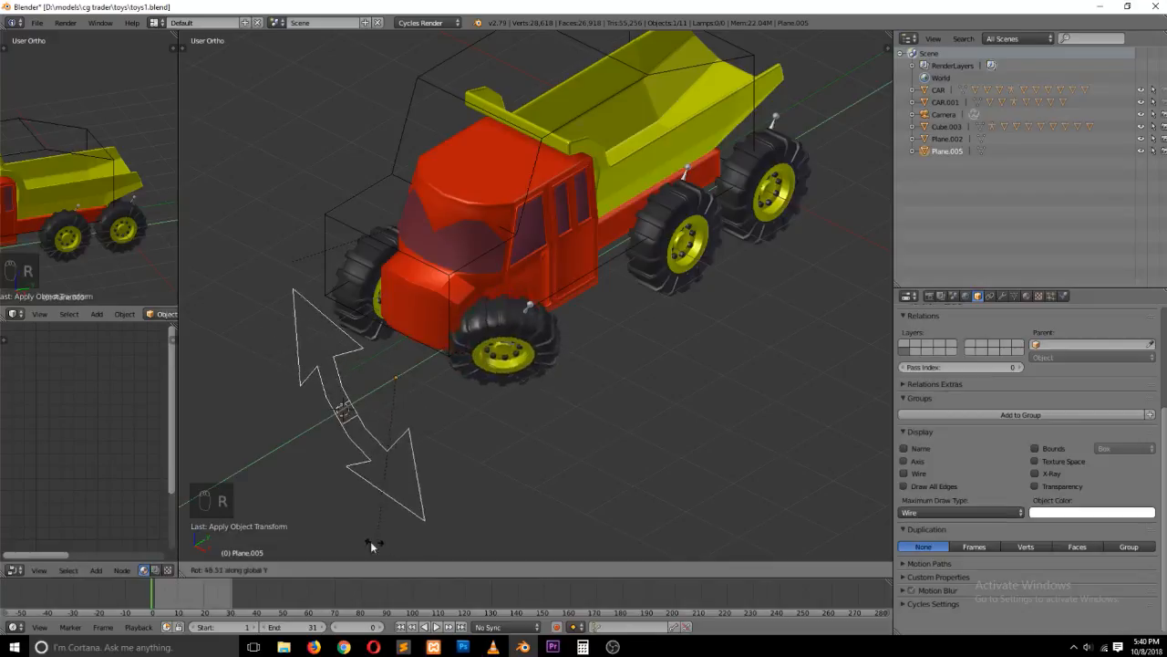
pyautogui.rightClick(500, 442)
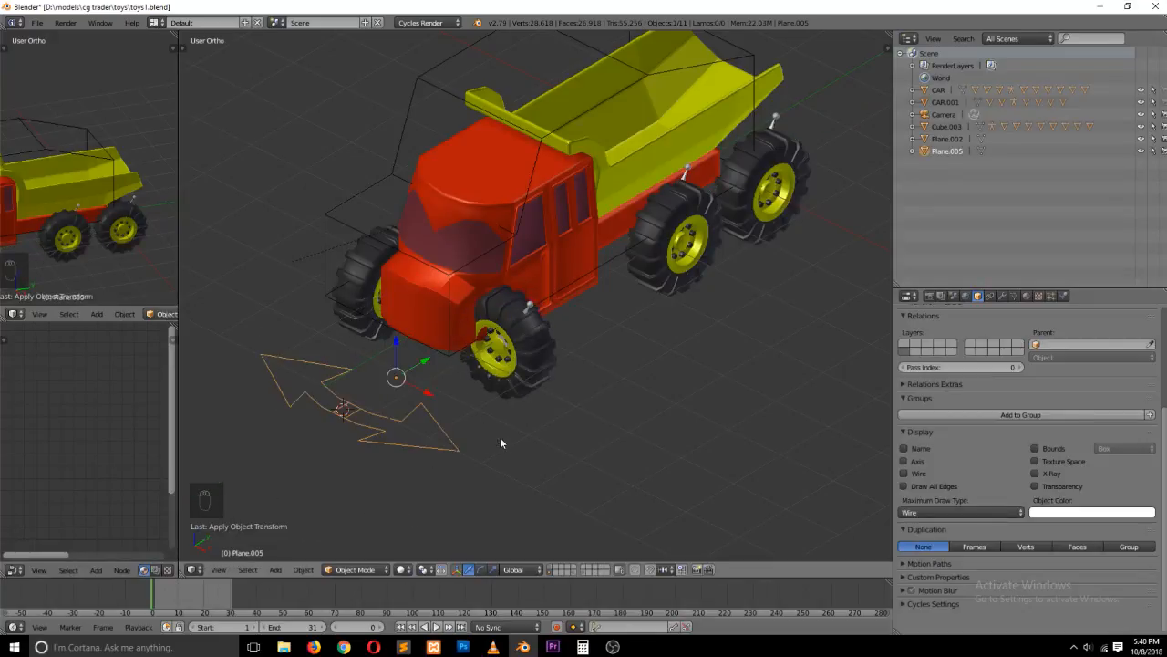
# Delete the Copy Rotation constraint from the front wheel bone and test rotating the bone in top view
pyautogui.rightClick(527, 305)
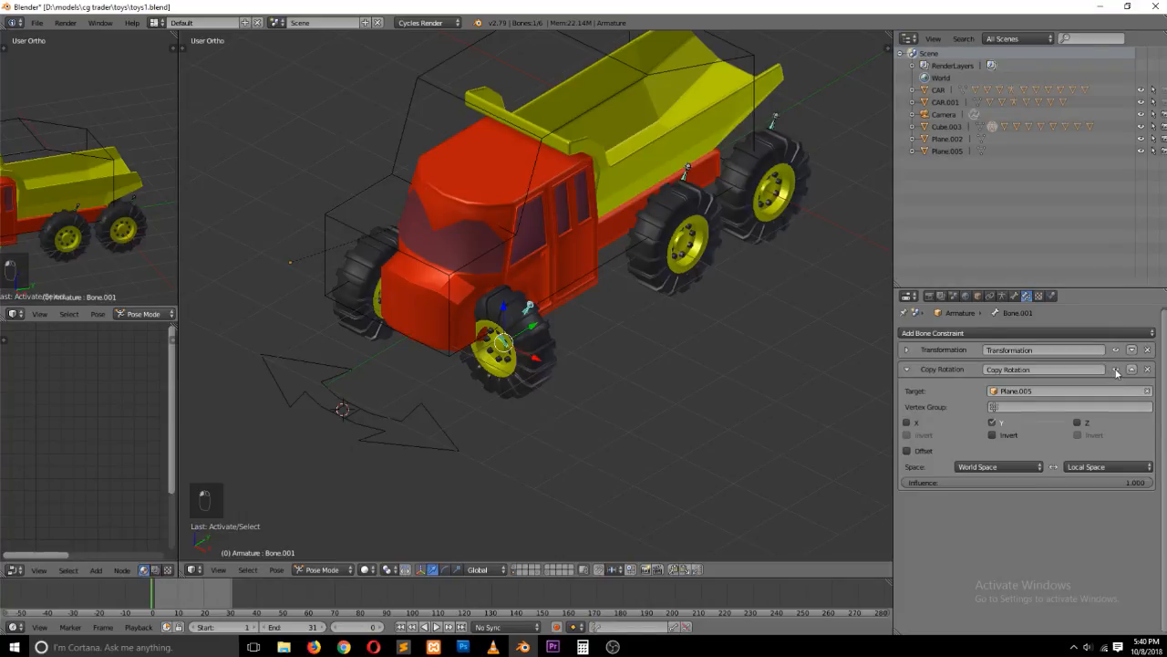
pyautogui.click(1148, 368)
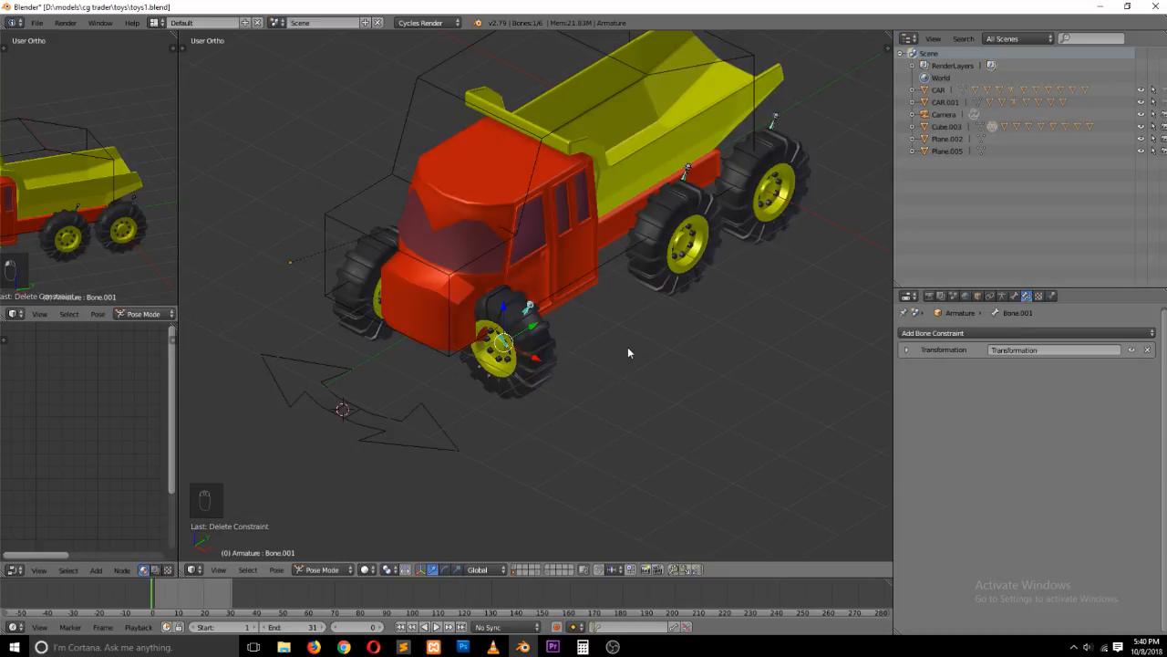
pyautogui.press('KP_7')
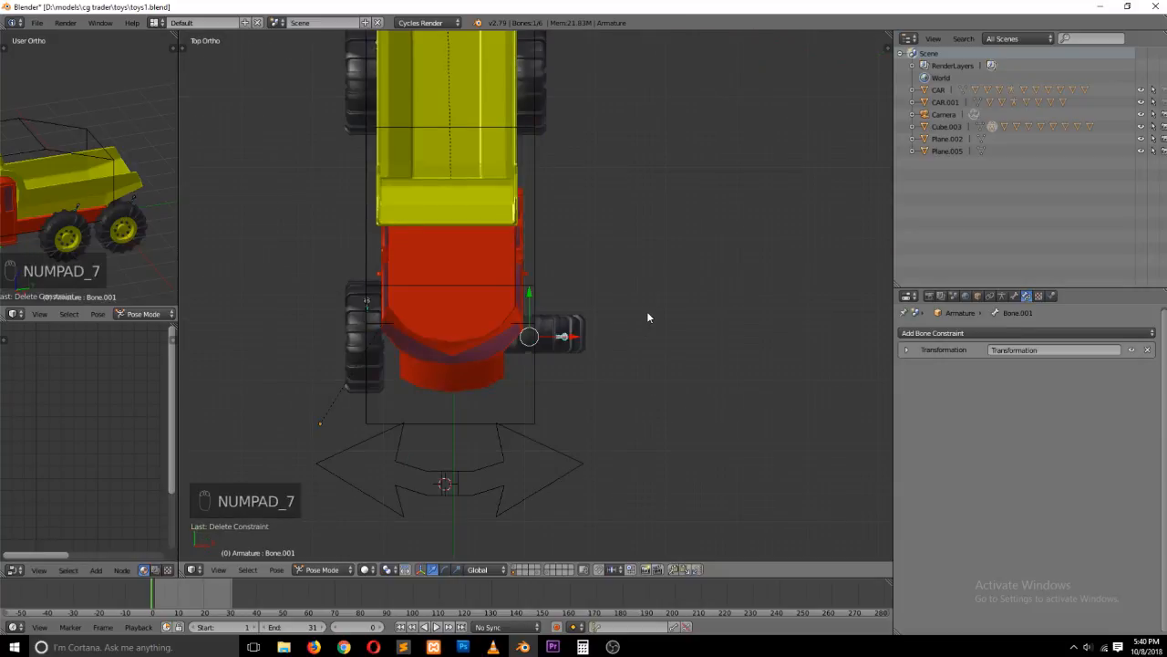
pyautogui.press('r')
pyautogui.press('r')
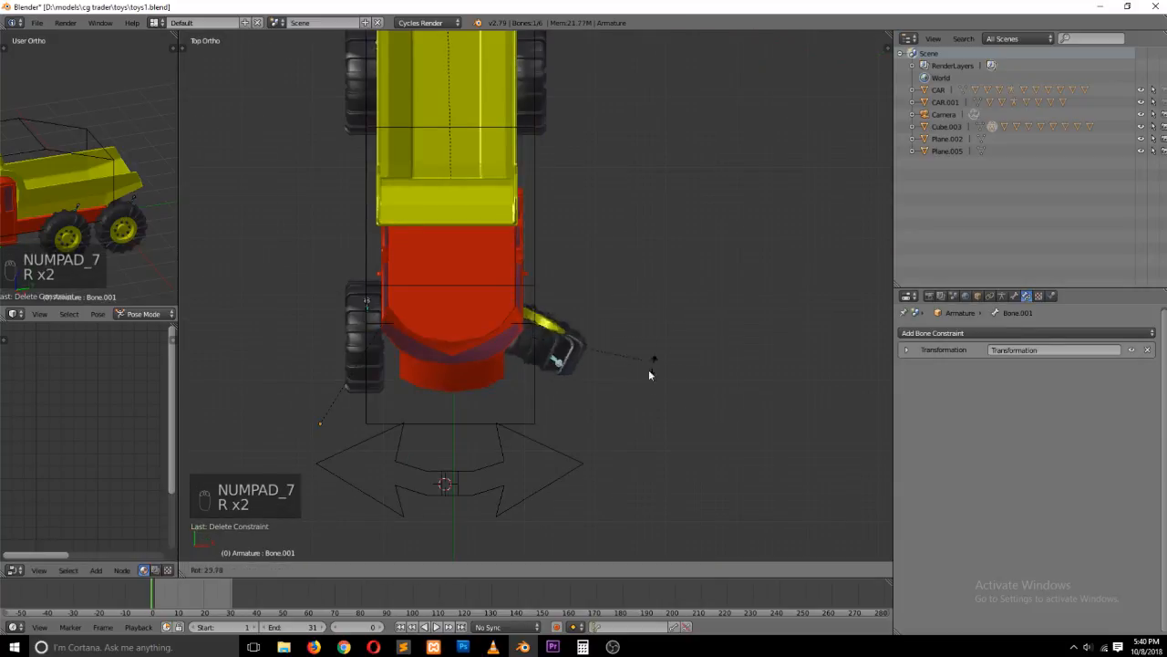
pyautogui.rightClick(561, 416)
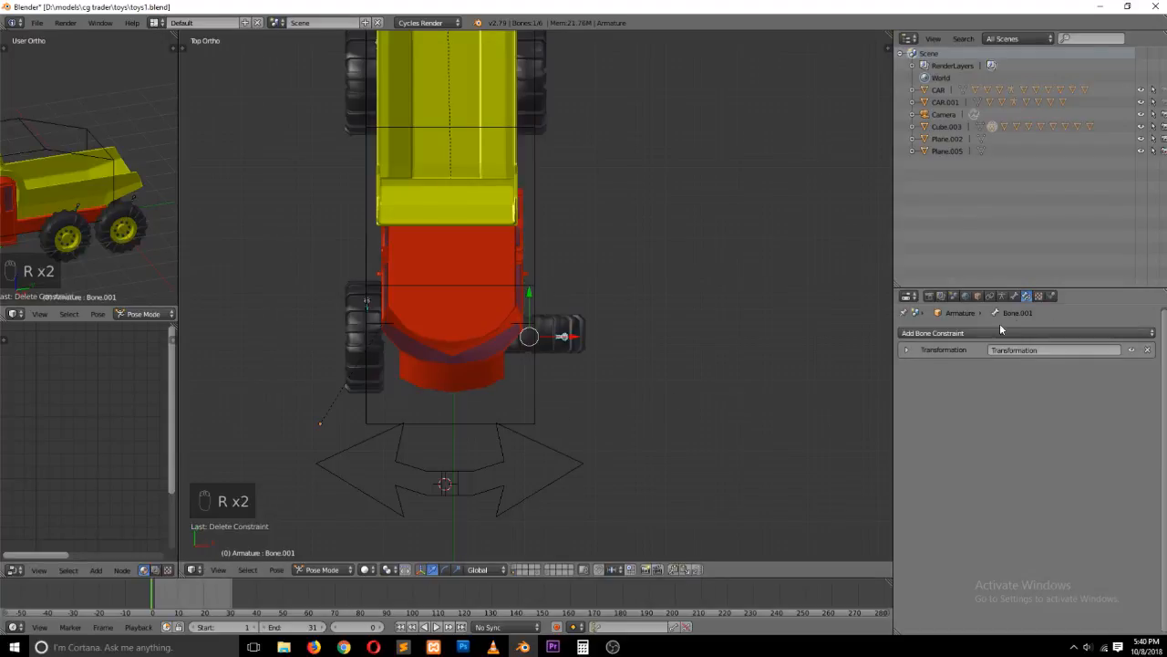
# In the front wheel bone's Transformation constraint, set the destination rotation's Z maximum to 0°
pyautogui.click(906, 349)
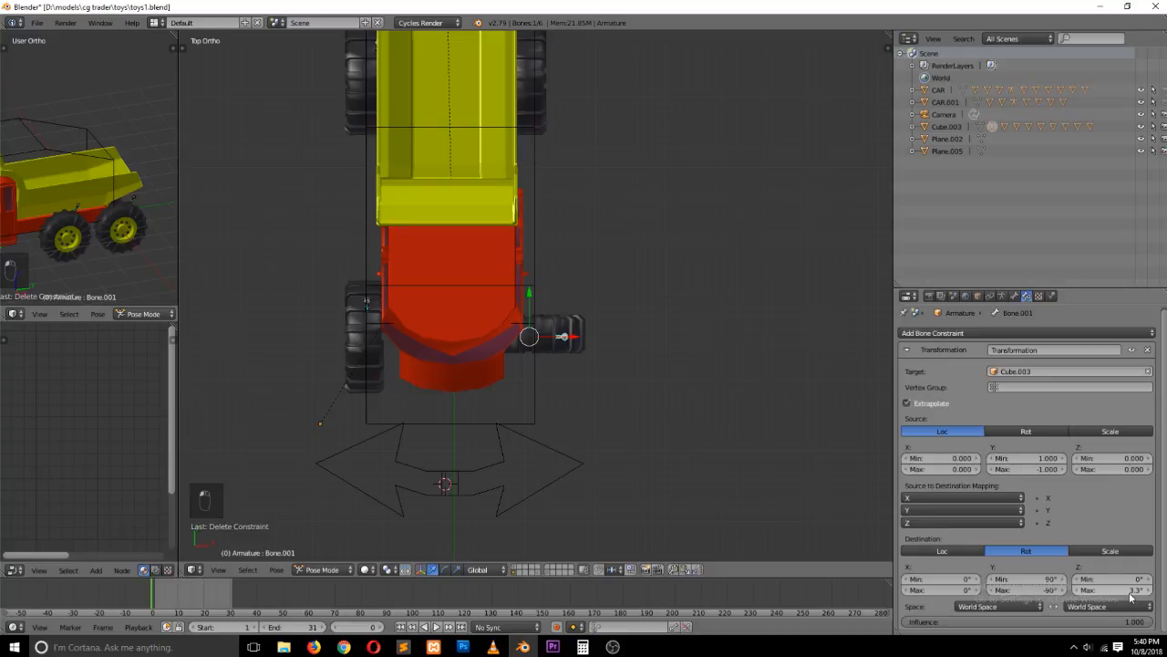
pyautogui.click(1127, 587)
pyautogui.write('0')
pyautogui.press('Return')
# Try negative Z minimum values for the Transformation constraint's destination rotation, and reset the minimum to 0°
pyautogui.moveTo(1127, 581); pyautogui.dragTo(1054, 581)
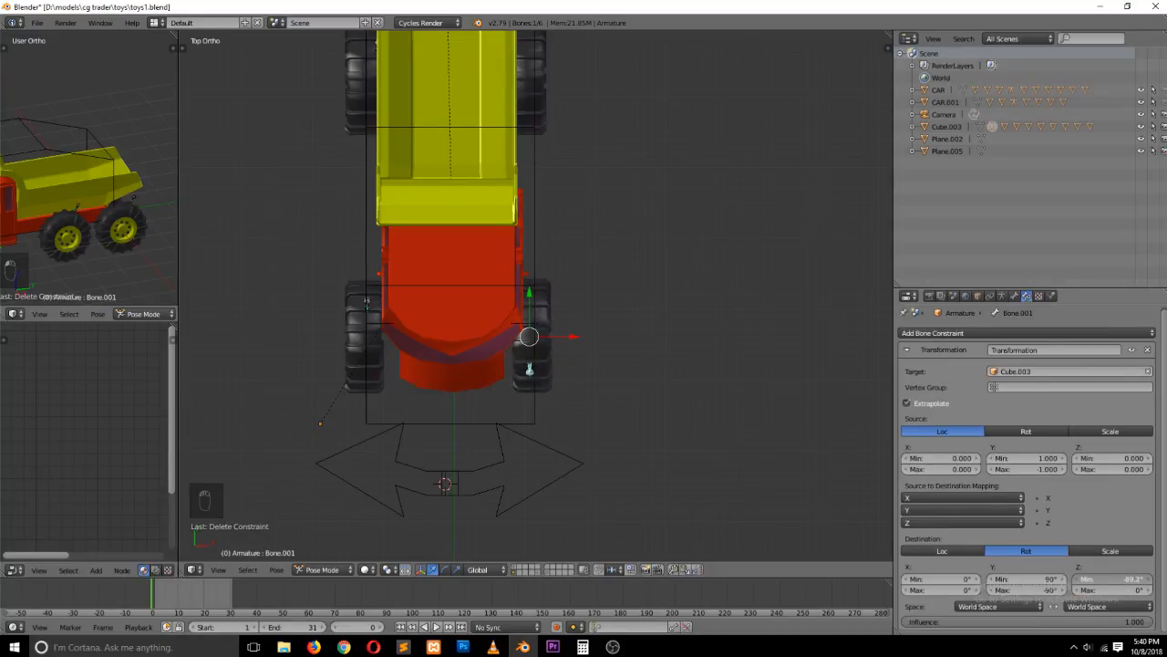
pyautogui.click(1127, 580)
pyautogui.write('0')
pyautogui.press('Return')
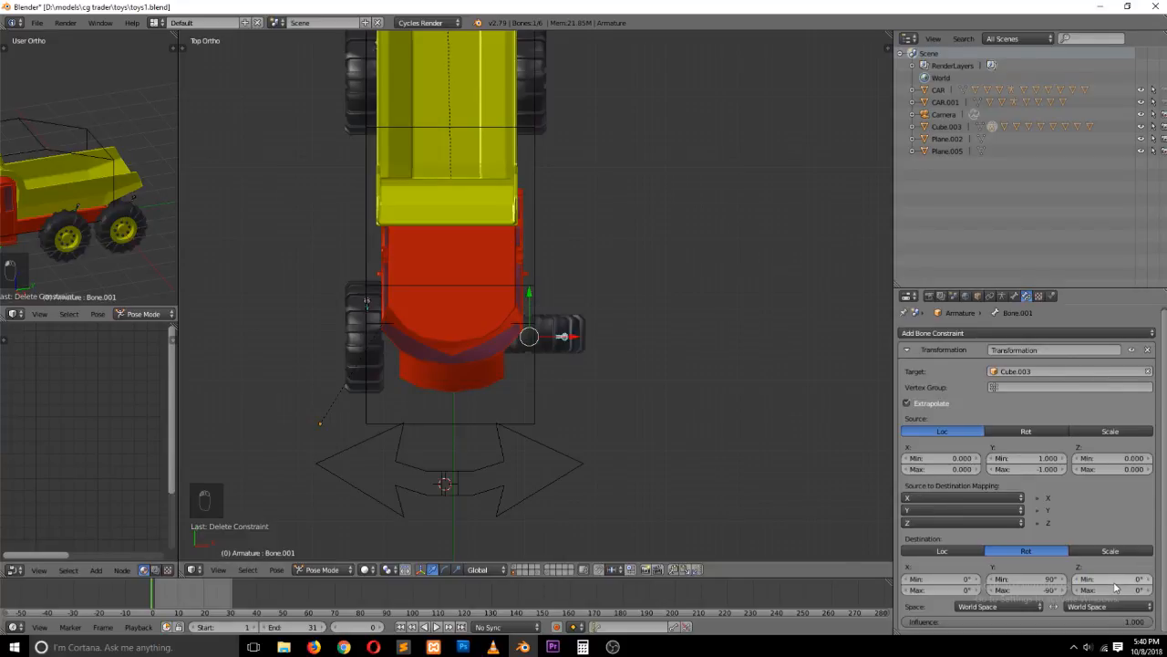
pyautogui.moveTo(1136, 578); pyautogui.dragTo(1094, 579)
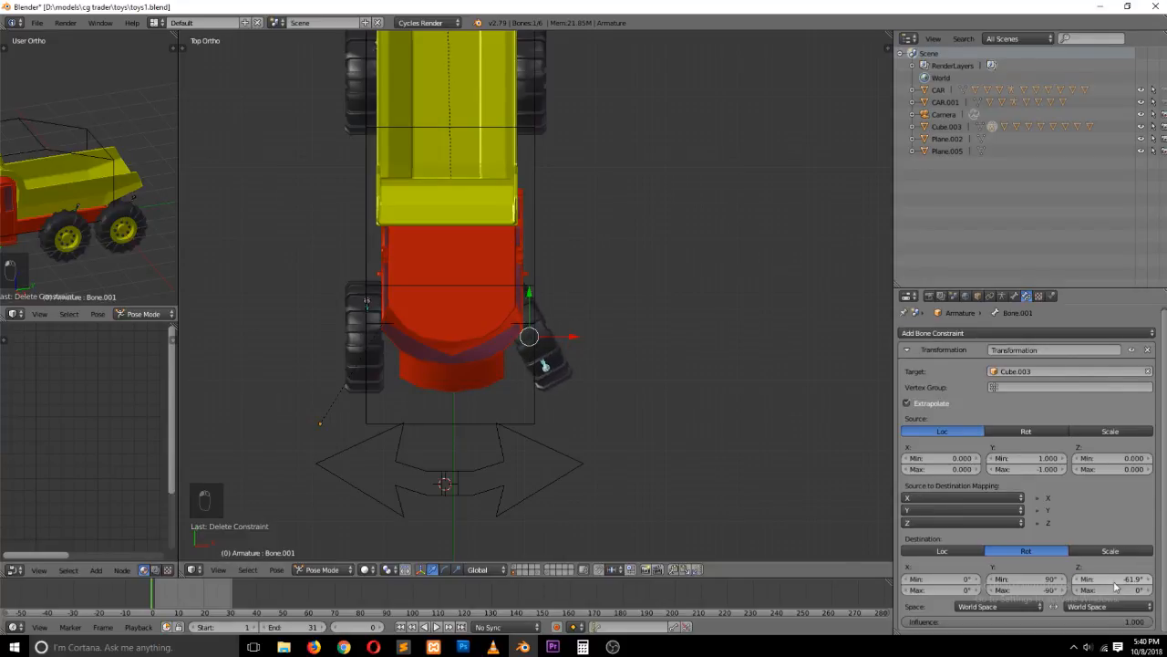
pyautogui.click(1127, 575)
pyautogui.write('0')
pyautogui.press('Return')
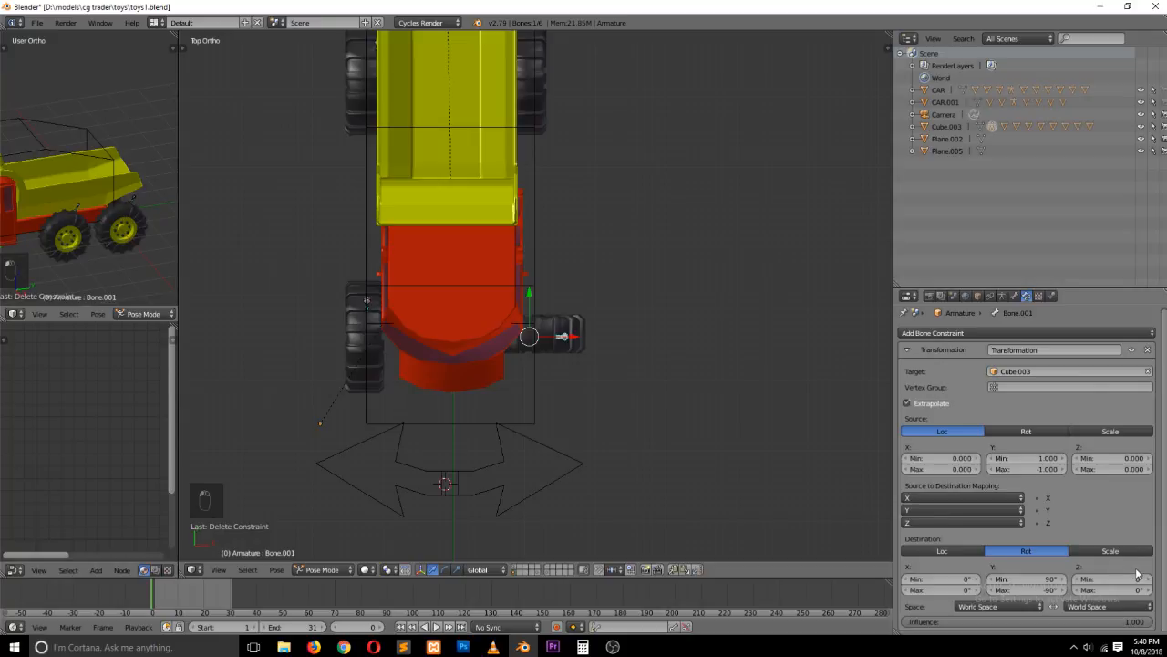
# Test turning the front wheel bone in top view, and rotate it about -31° in front view to stand upright
pyautogui.press('r')
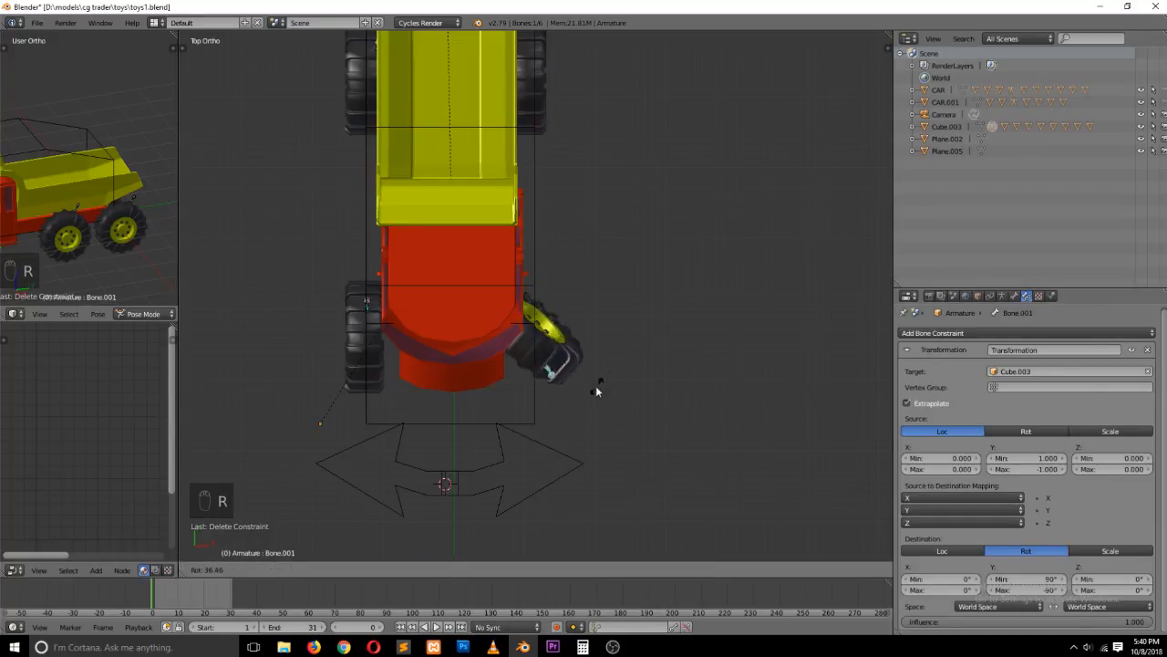
pyautogui.click(547, 398)
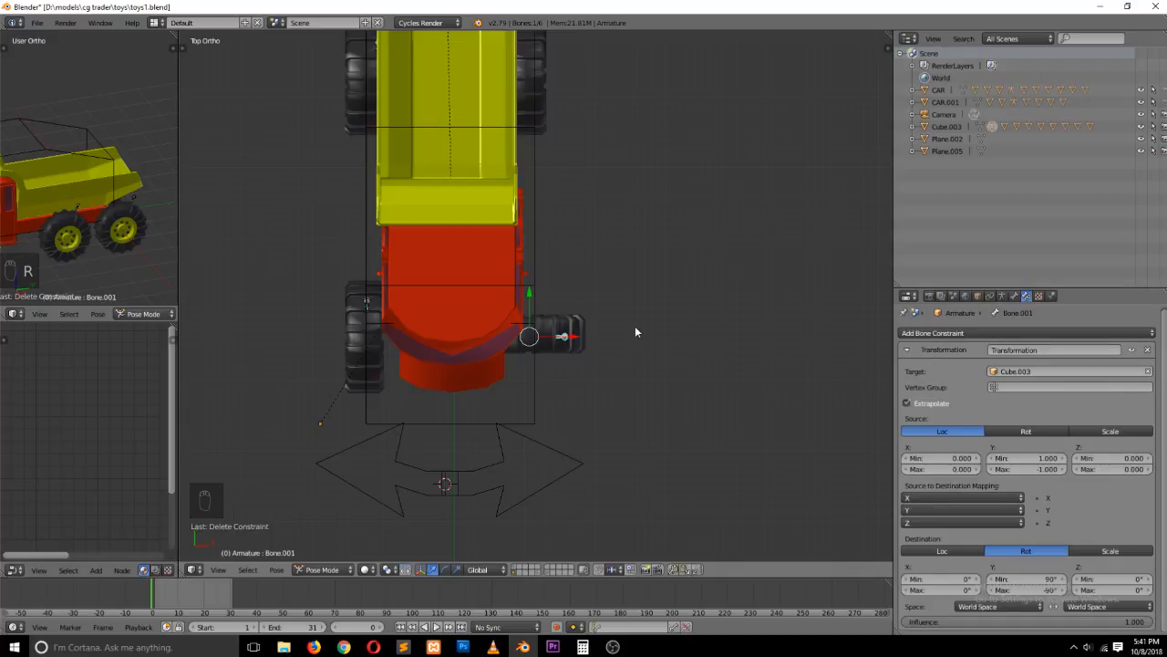
pyautogui.press('KP_1')
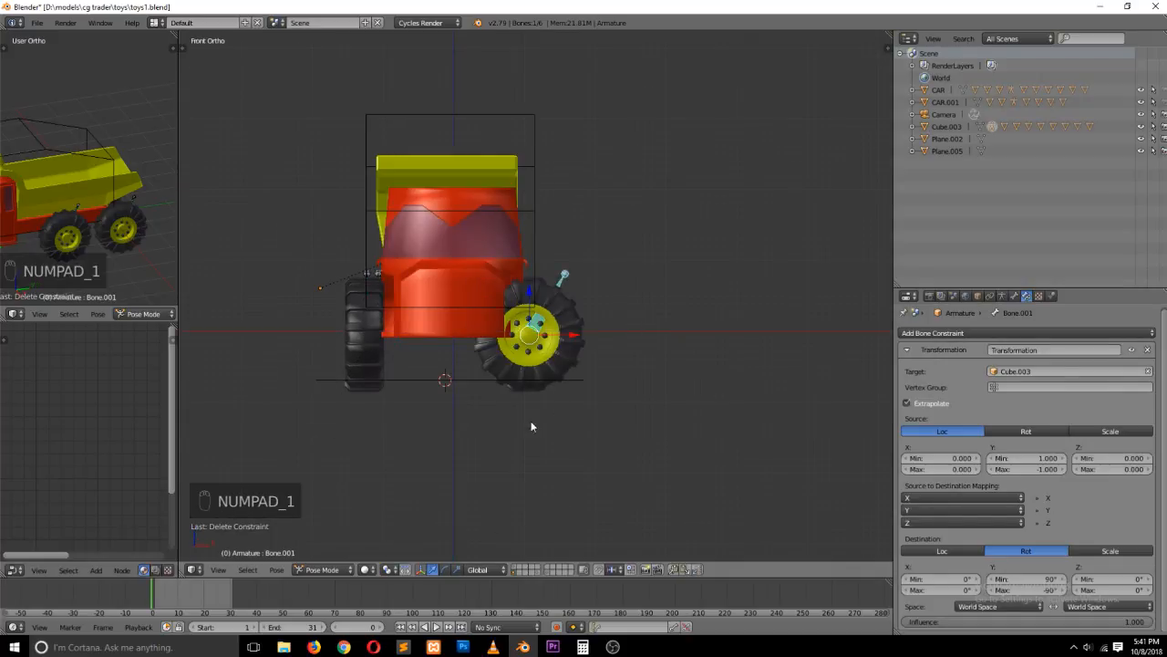
pyautogui.press('r')
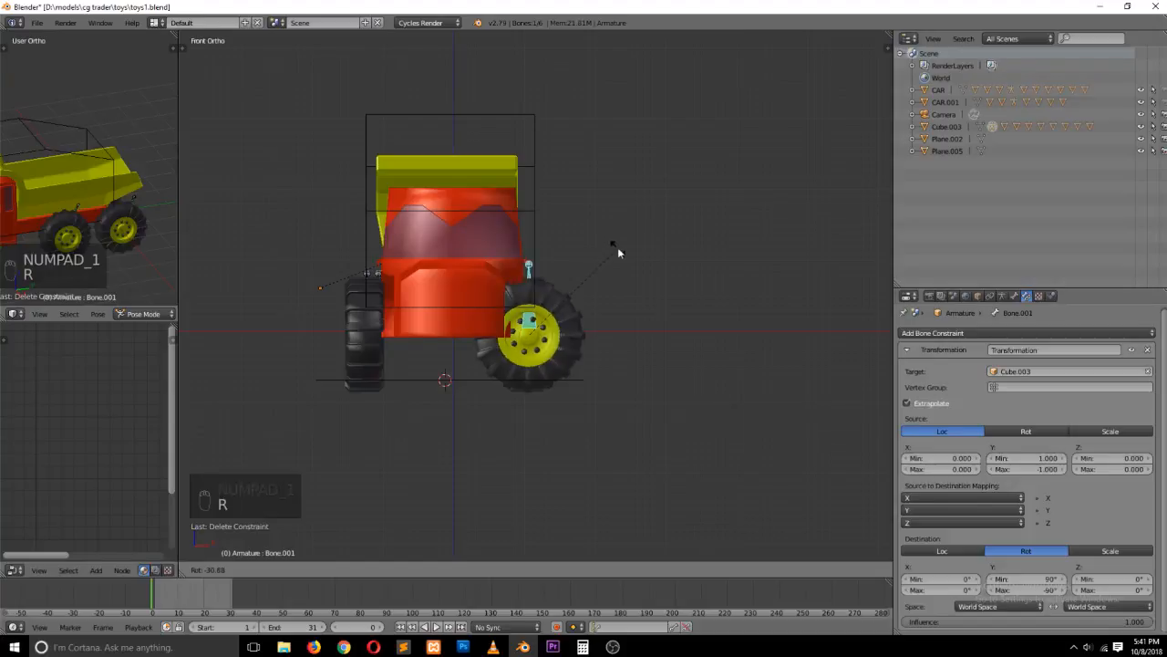
pyautogui.click(617, 247)
# Fine-tune the front wheel bone's tilt in front view, trying rotation along its local Y and X axes
pyautogui.press('r')
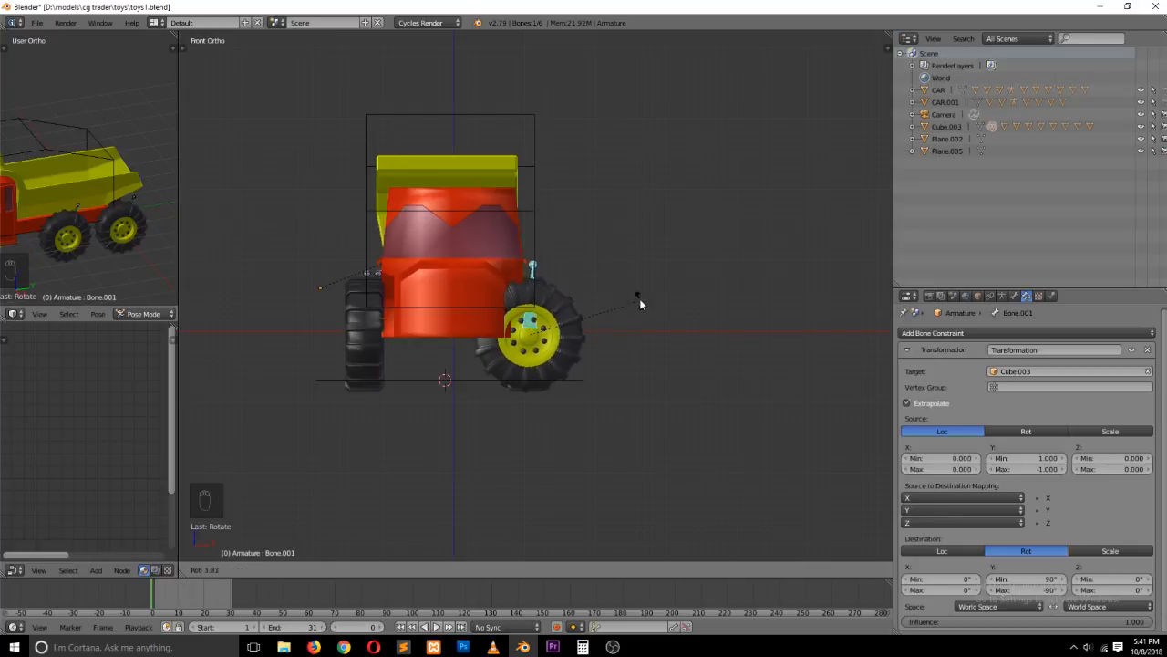
pyautogui.press('r')
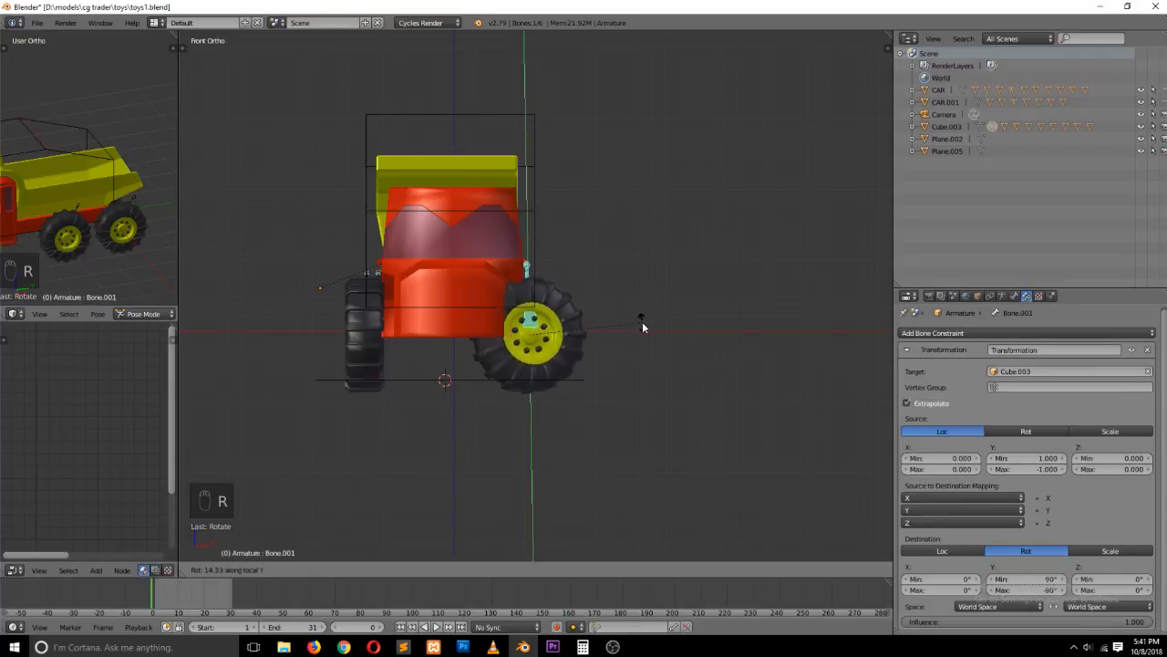
pyautogui.press('x')
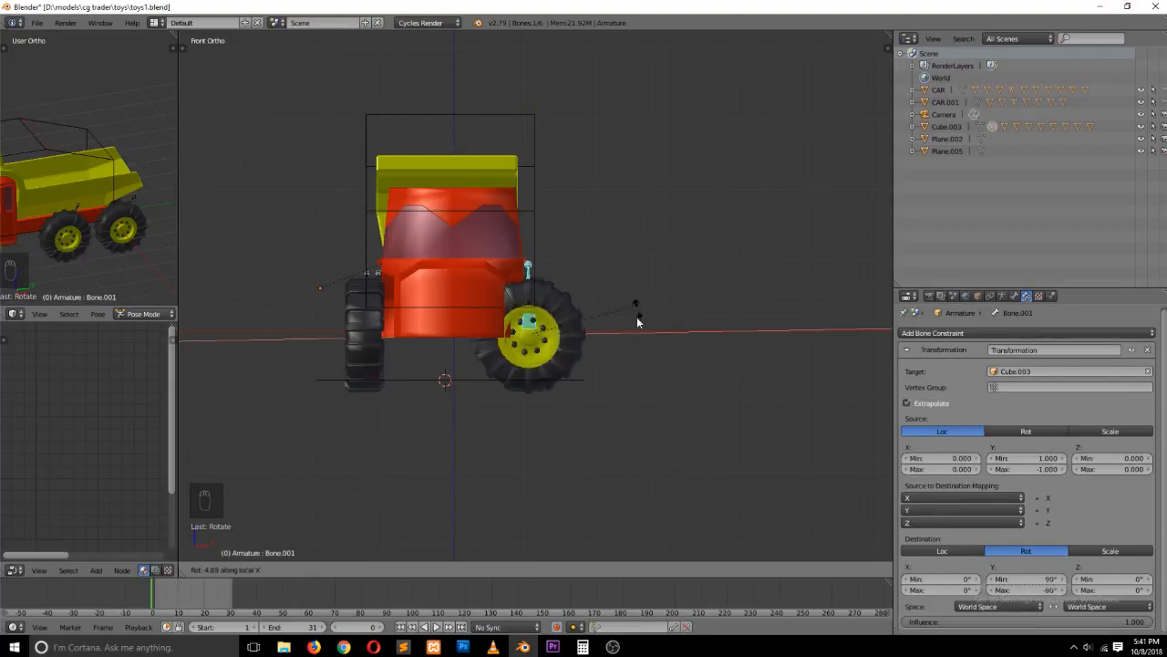
pyautogui.click(636, 316)
# Rotate the front wheel bone in top view to bring the wheel in line with the truck, and straighten it about 34° in front view
pyautogui.press('KP_7')
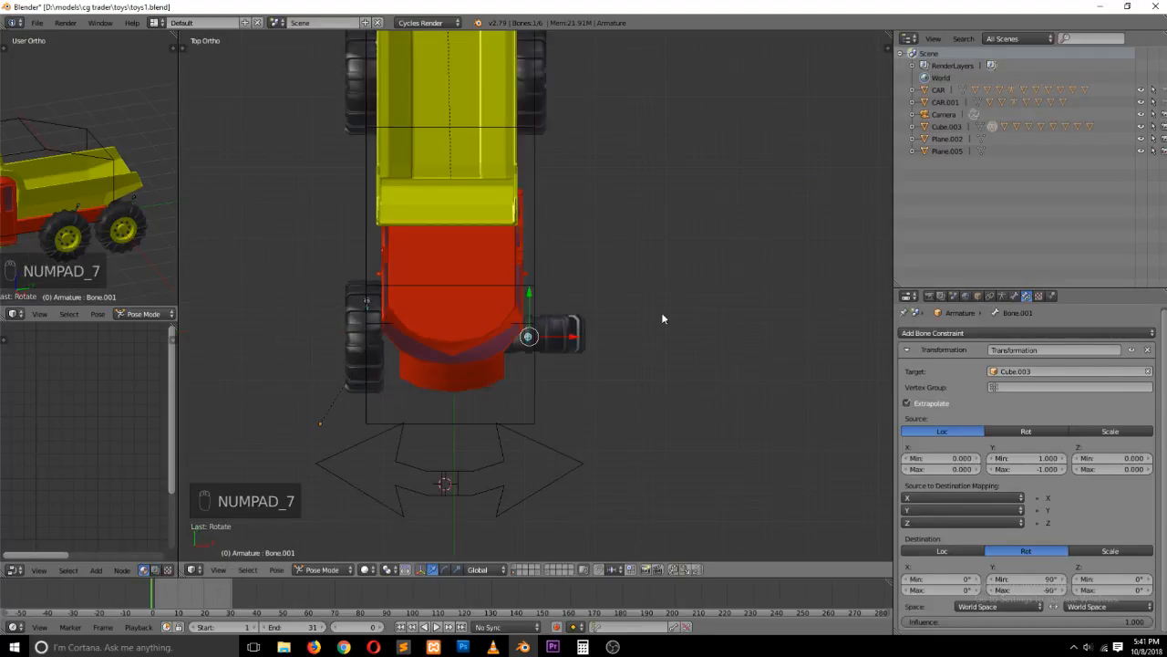
pyautogui.press('r')
pyautogui.click(567, 415)
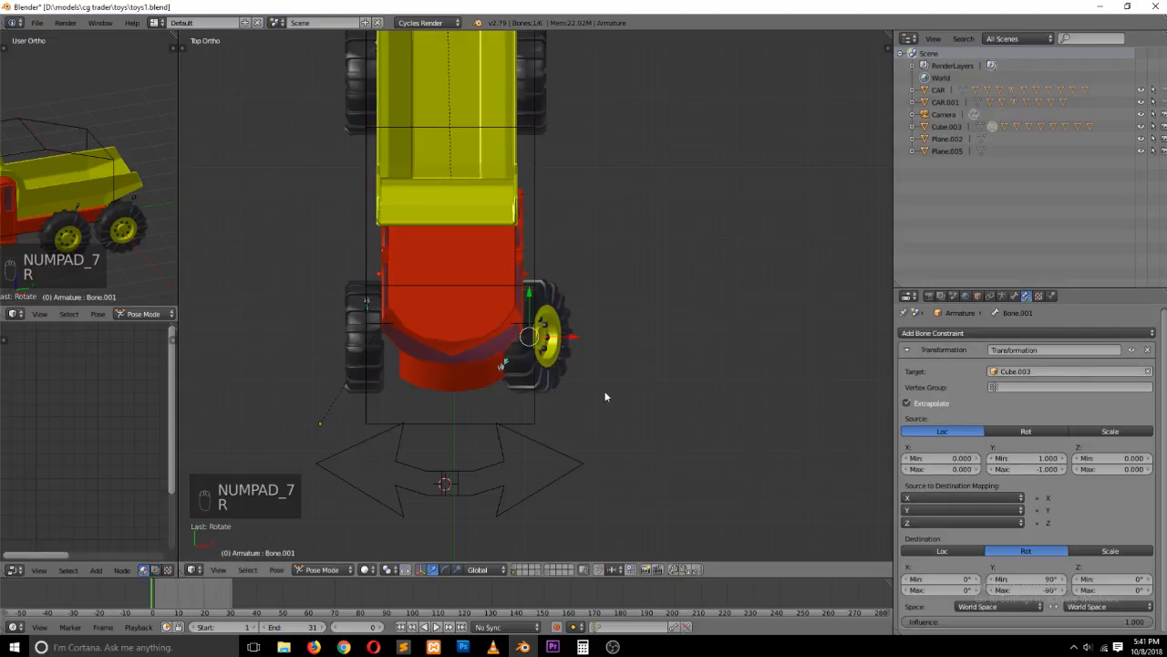
pyautogui.press('KP_3')
pyautogui.press('KP_1')
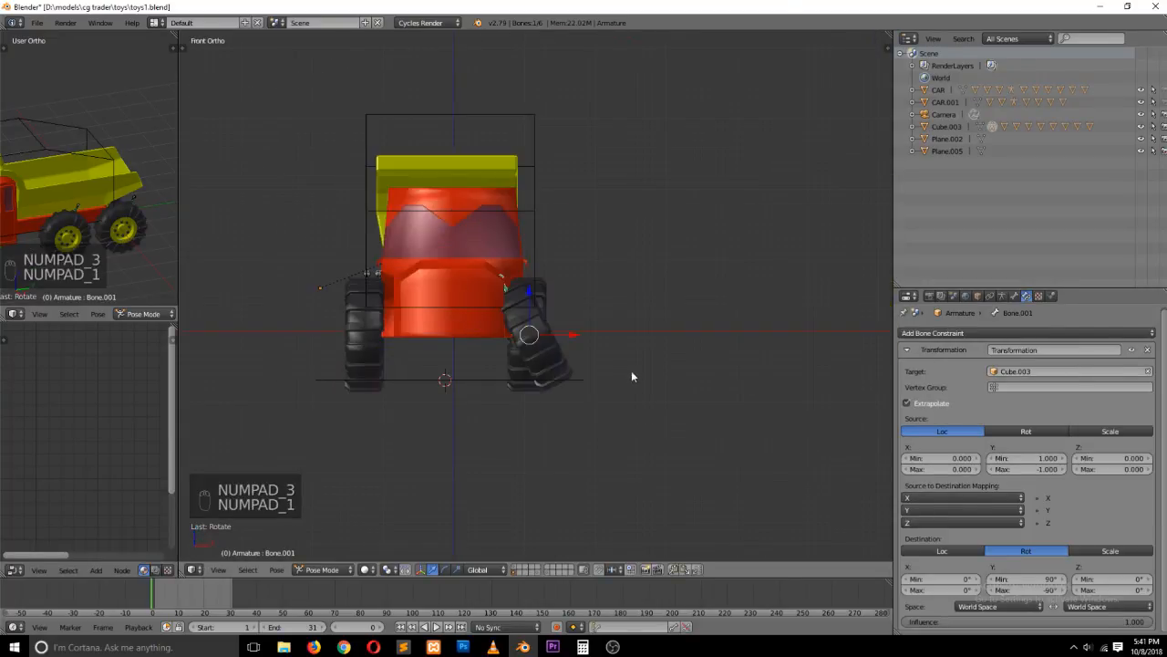
pyautogui.press('r')
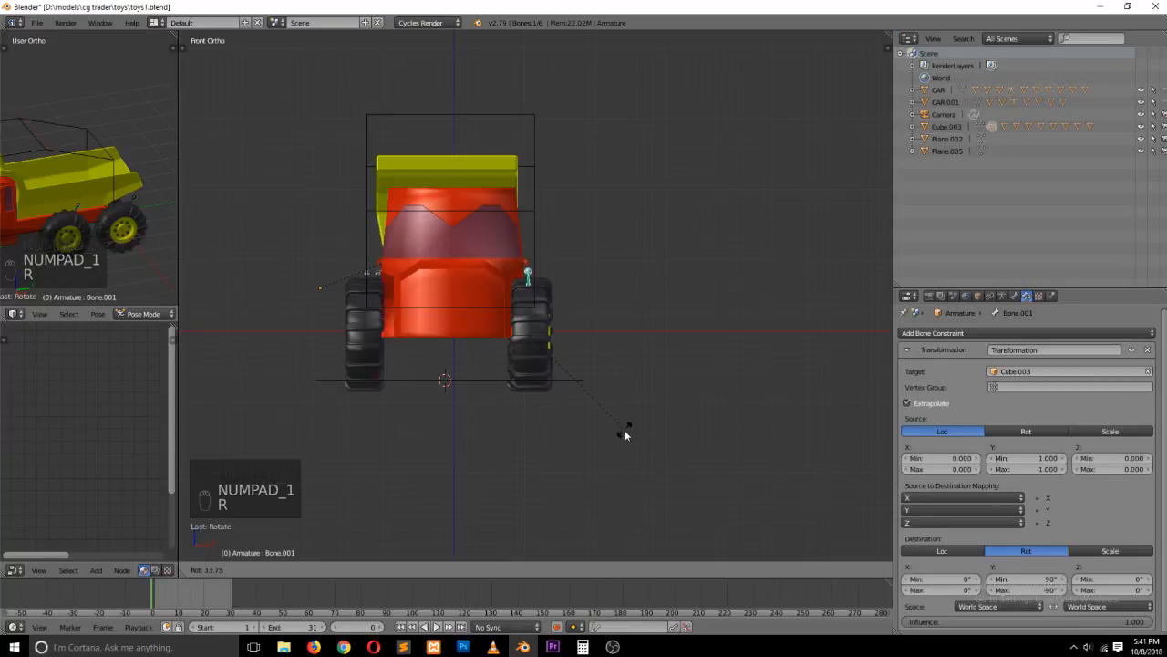
pyautogui.click(624, 430)
# Move the truck along Y with the Cube.003 cage to test how the realigned front wheel rolls
pyautogui.press('`')
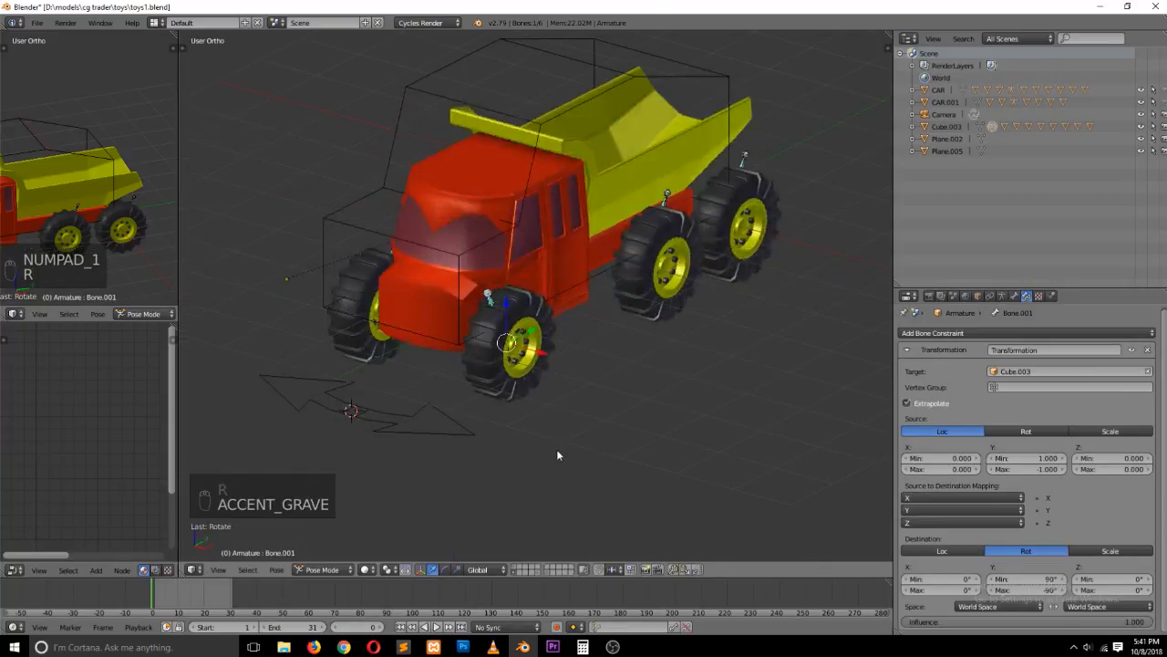
pyautogui.rightClick(464, 430)
pyautogui.rightClick(602, 277)
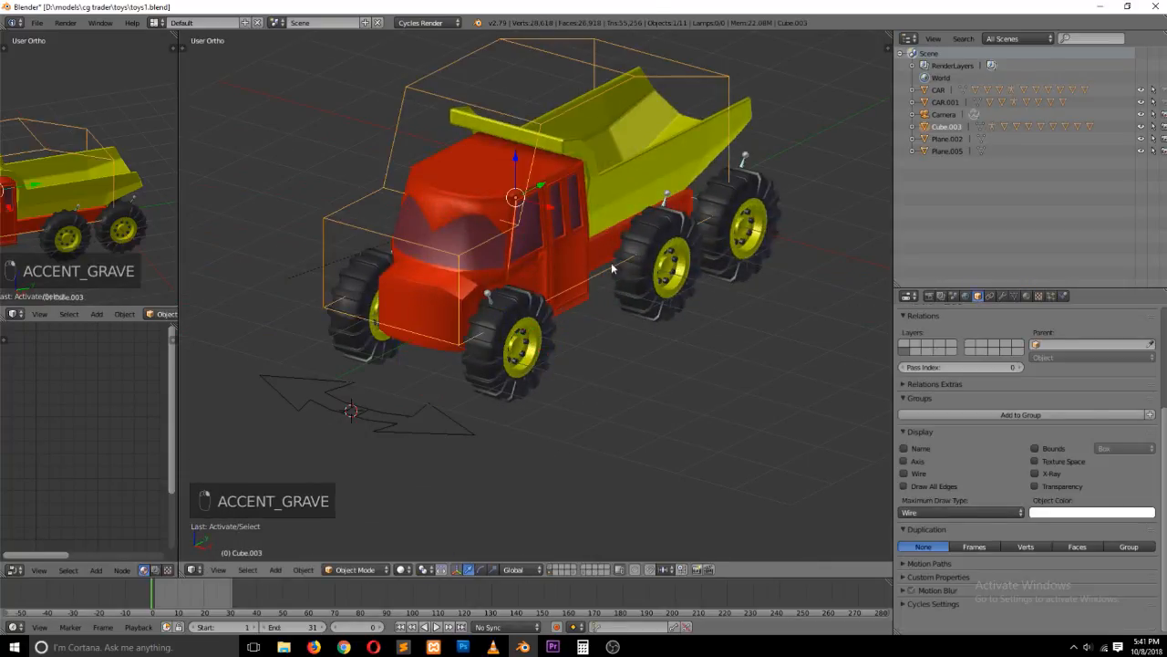
pyautogui.press('g')
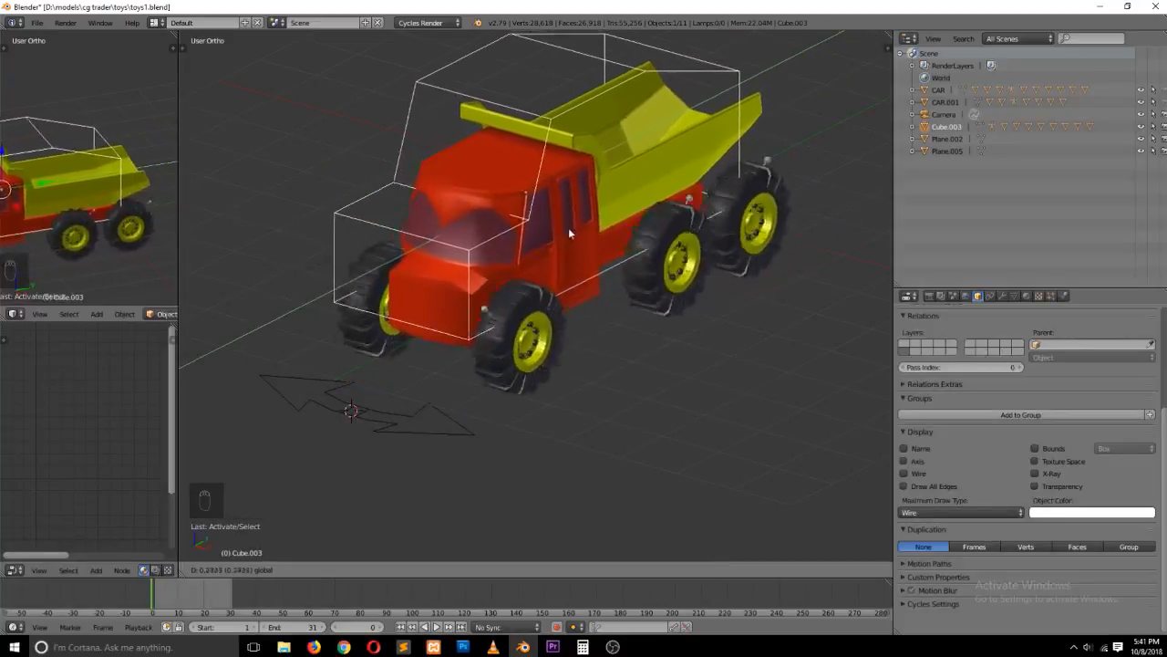
pyautogui.click(524, 292)
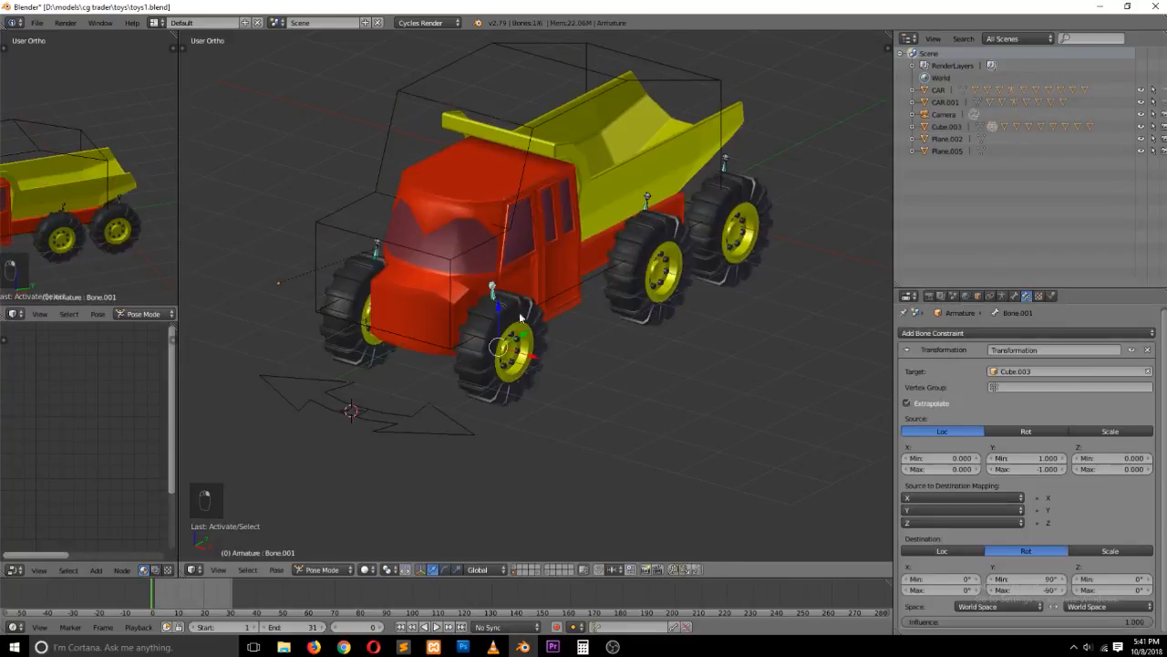
# Reverse the front wheel's roll by setting the Transformation constraint's destination Y rotation to minimum -90° and maximum 90°
pyautogui.click(1035, 578)
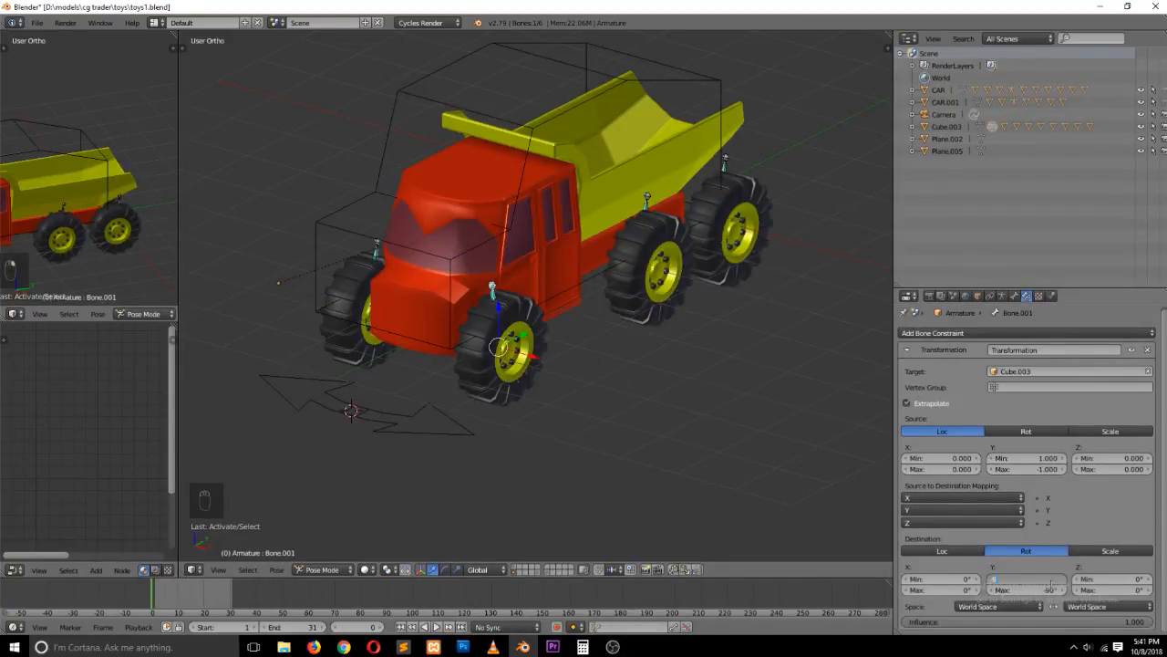
pyautogui.click(1048, 590)
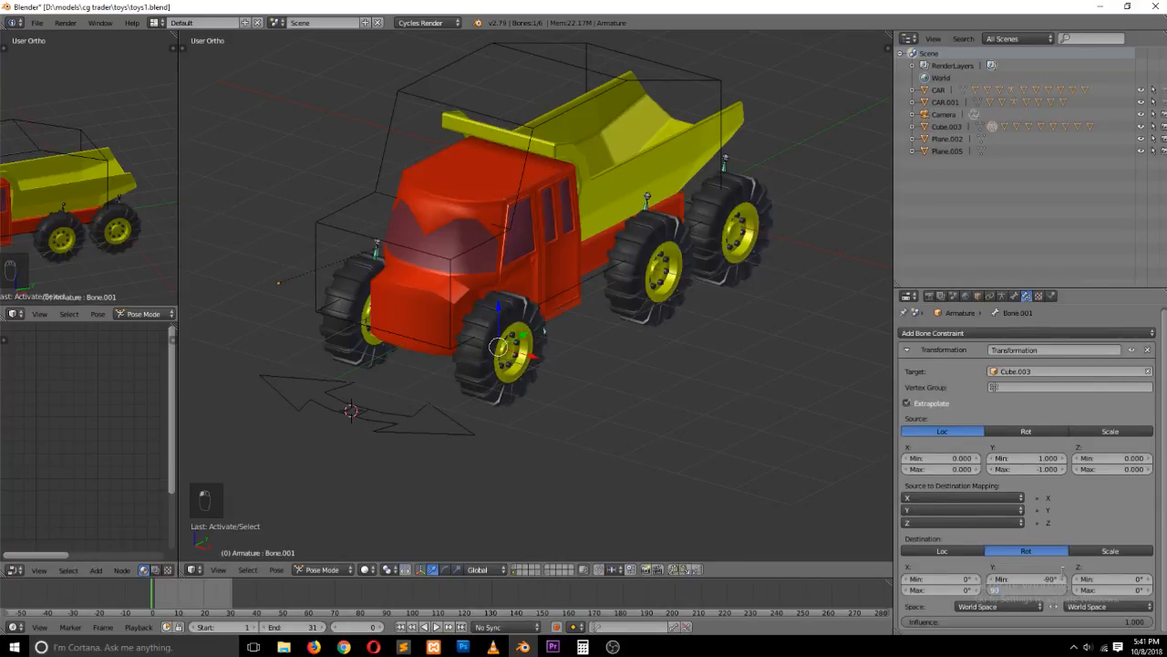
pyautogui.press('Return')
# Move Cube.003 along Y to test the reversed wheel roll, and select the front wheel bone
pyautogui.rightClick(690, 83)
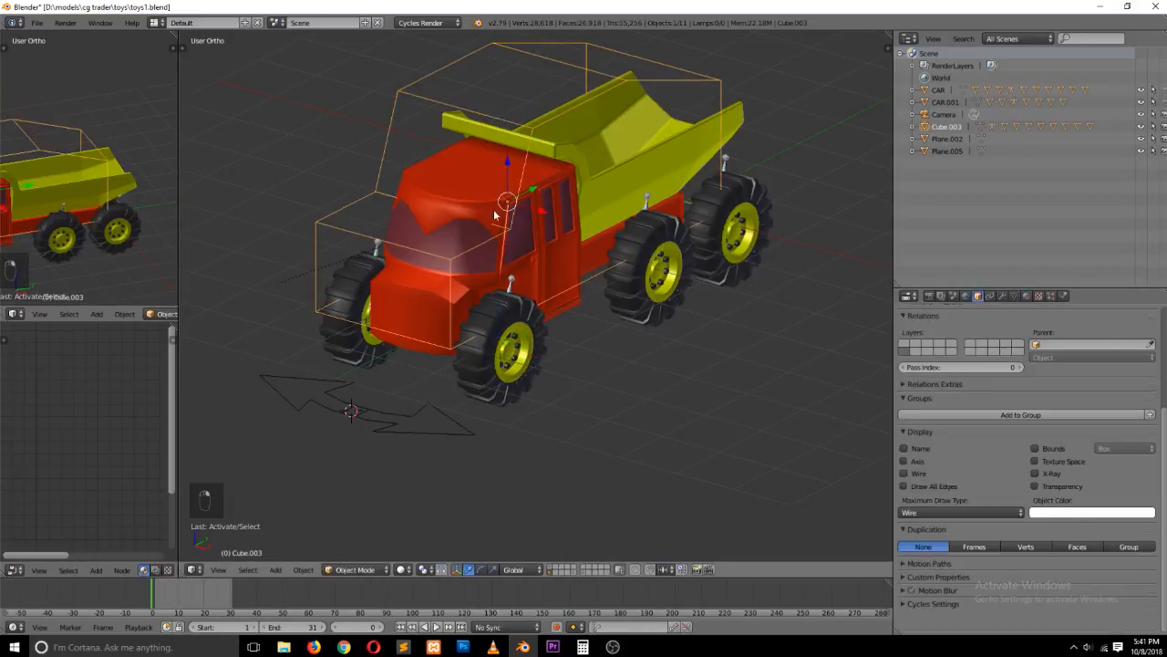
pyautogui.press('g')
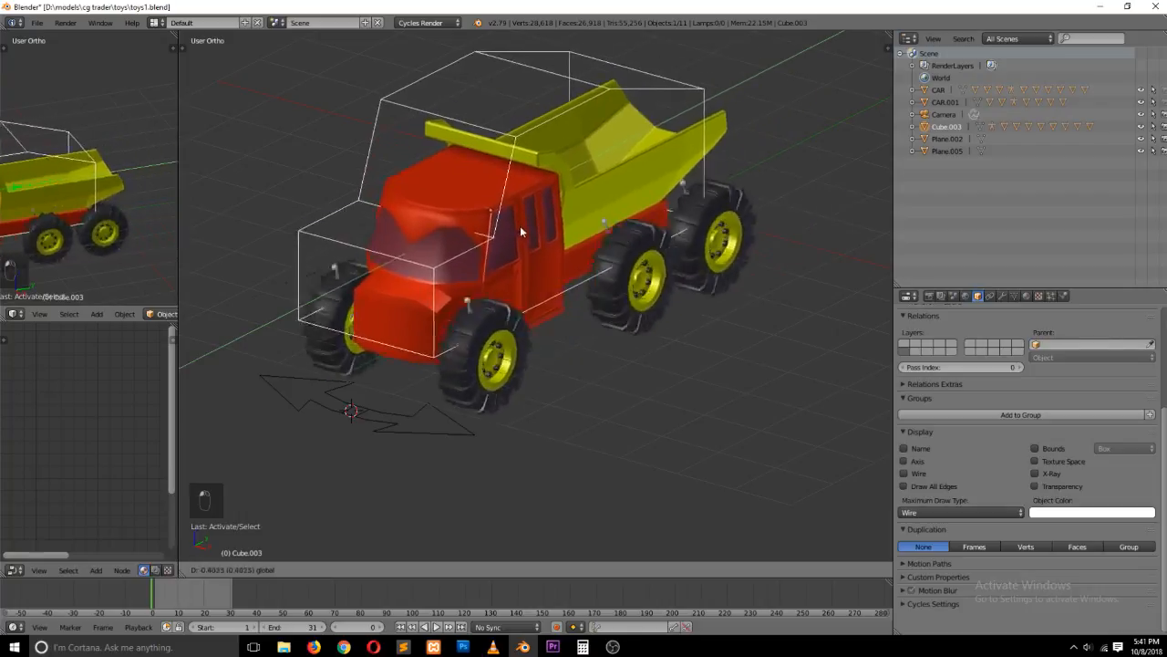
pyautogui.click(541, 229)
pyautogui.rightClick(520, 284)
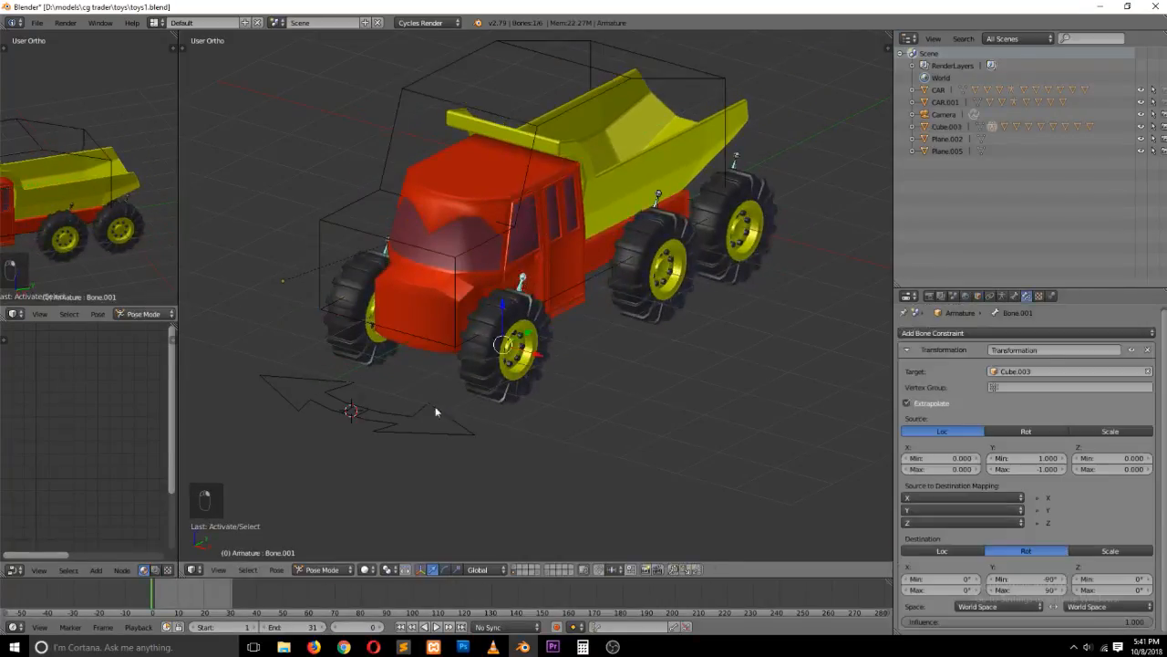
# Add a Copy Rotation constraint to the front wheel bone and target the double-arrow control Plane.005
pyautogui.click(907, 350)
pyautogui.click(942, 334)
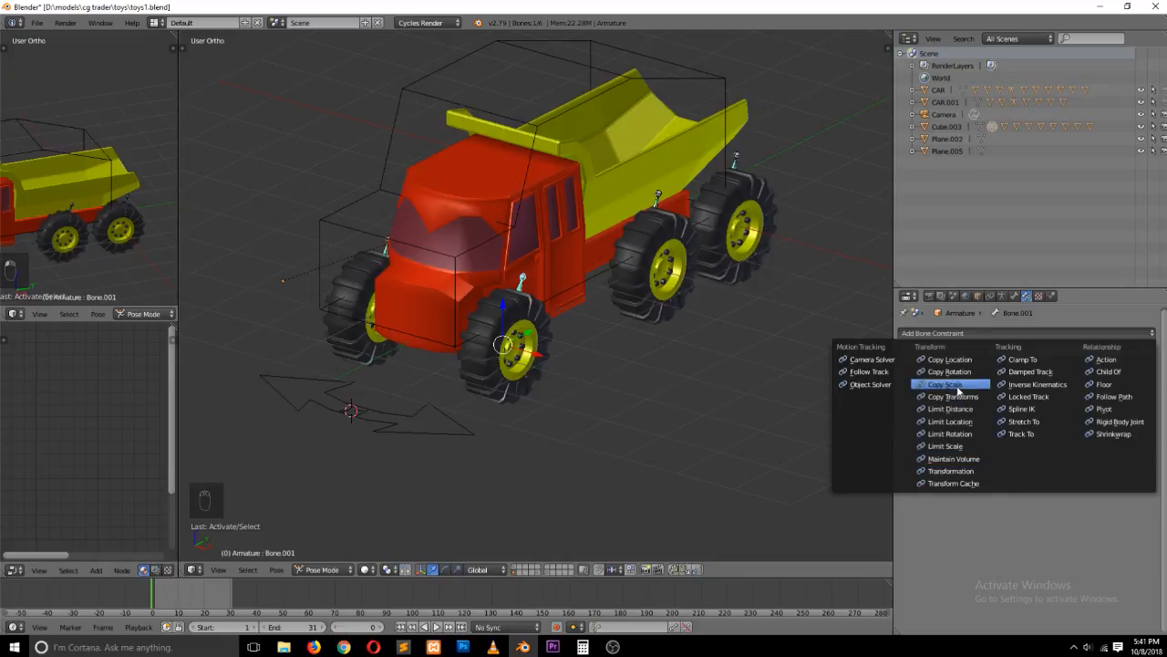
pyautogui.click(958, 374)
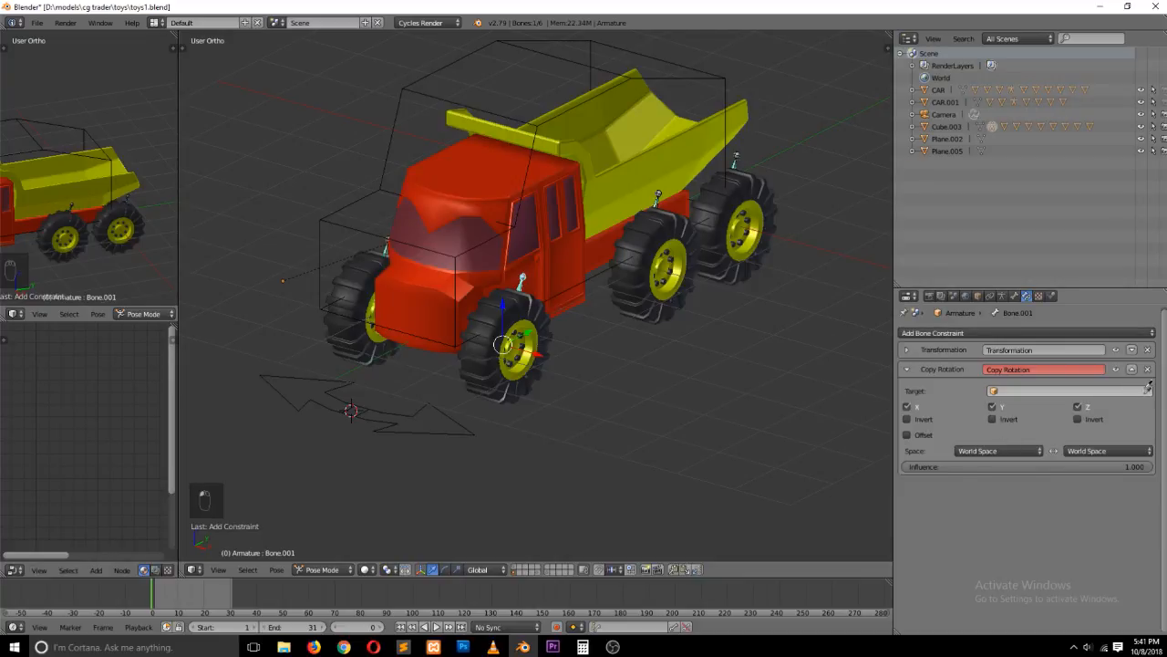
pyautogui.click(461, 429)
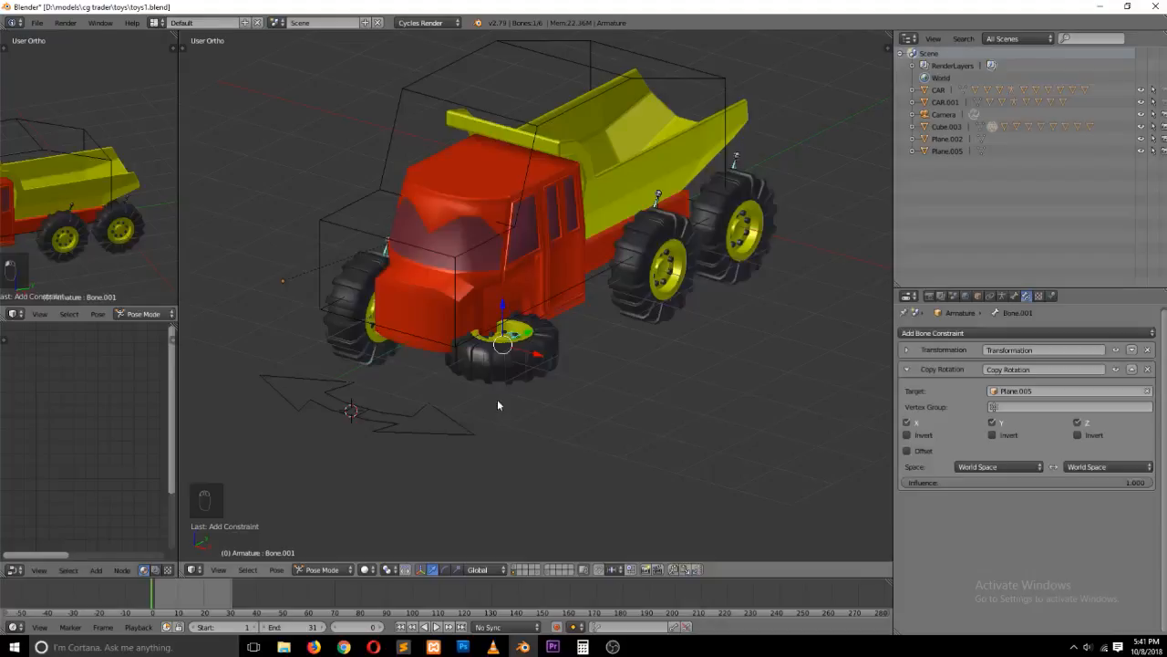
# Limit the Copy Rotation constraint to the Y axis and try rotating the double arrow to test the wheel
pyautogui.click(1081, 421)
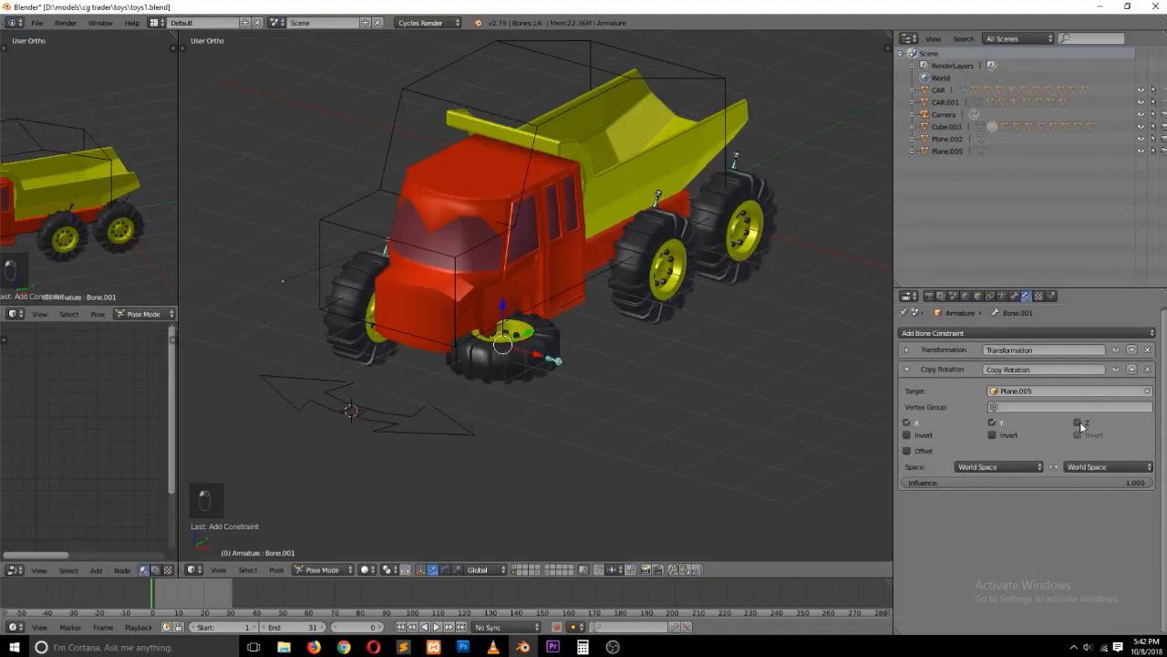
pyautogui.click(992, 423)
pyautogui.click(906, 423)
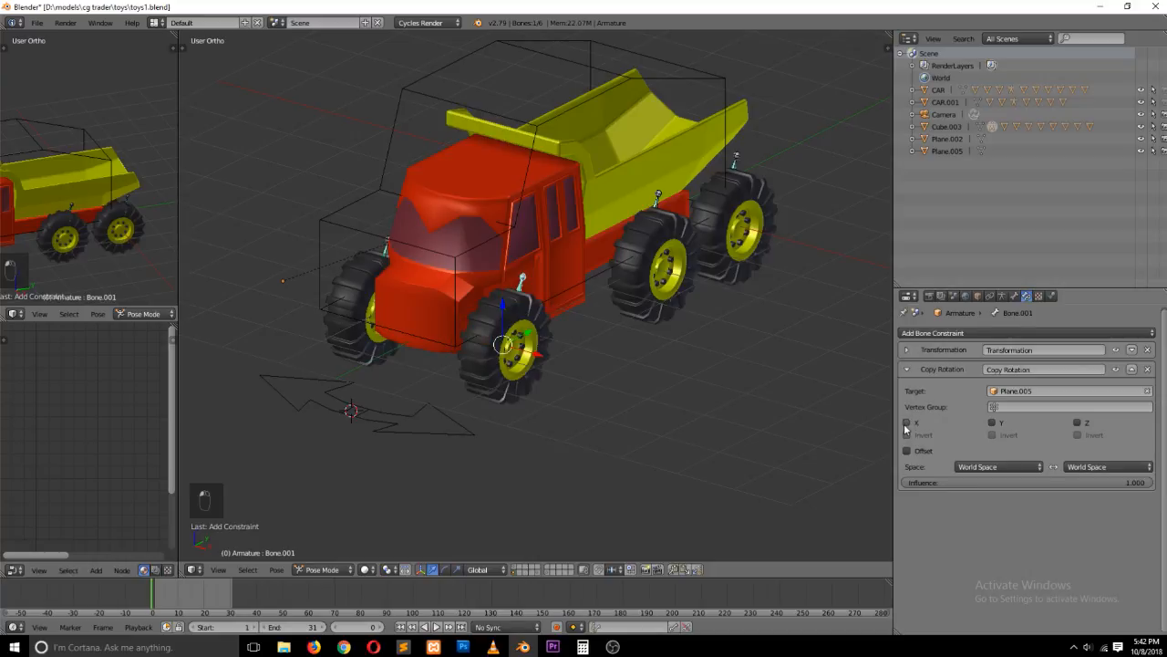
pyautogui.click(992, 423)
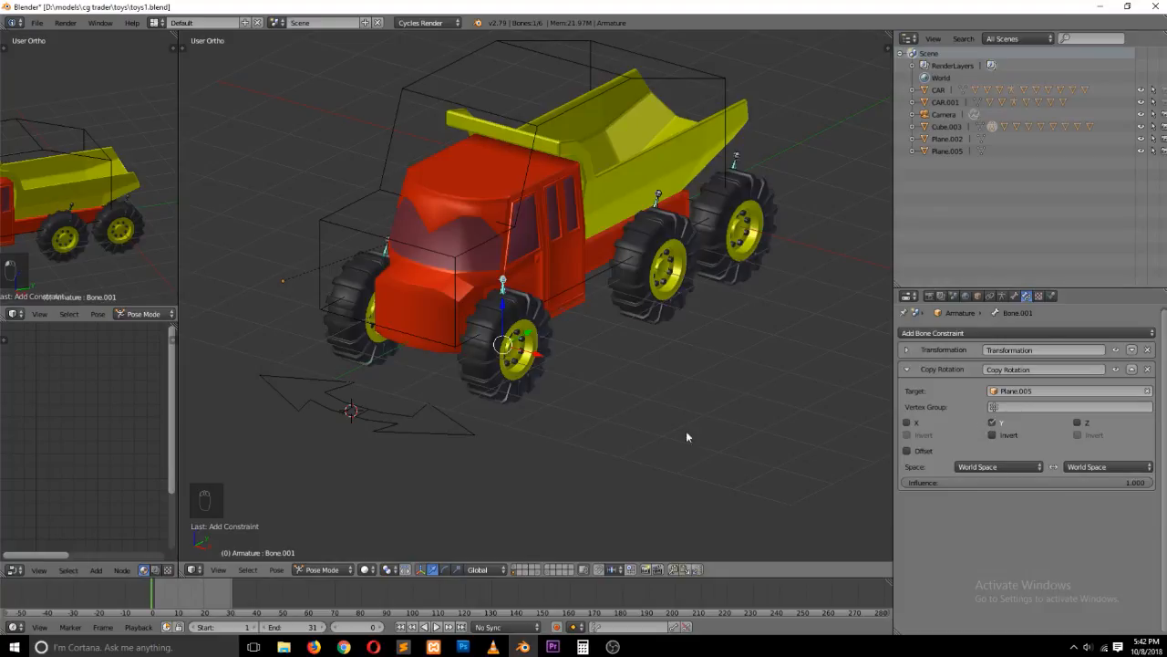
pyautogui.rightClick(382, 420)
pyautogui.press('r')
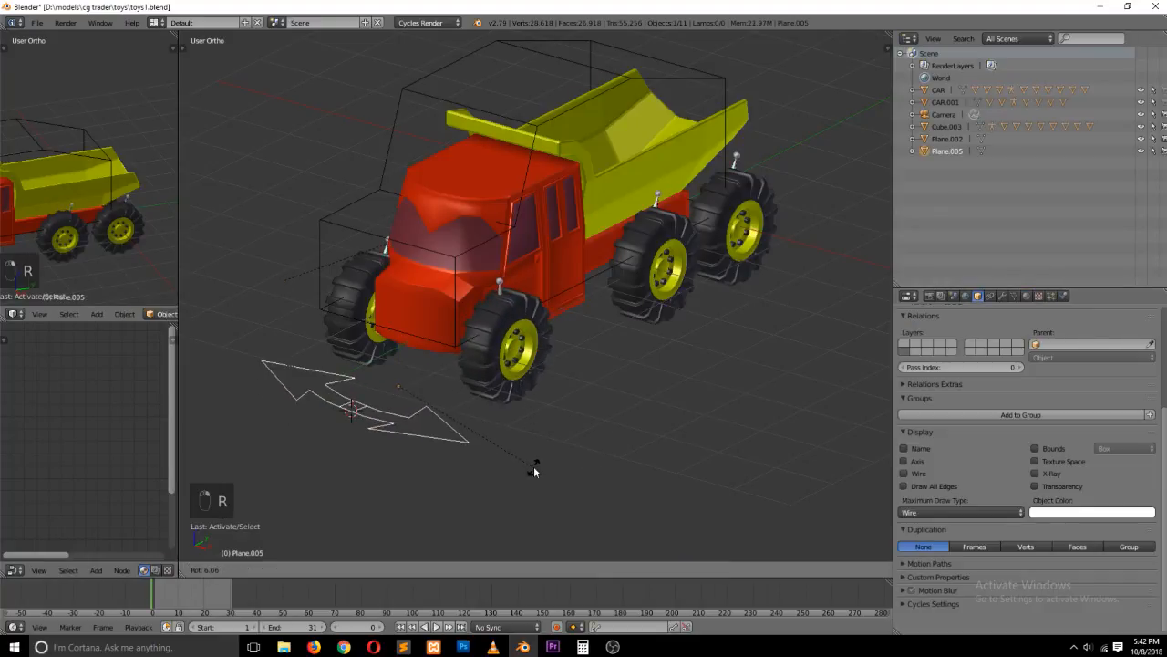
pyautogui.rightClick(470, 471)
# Switch the front wheel bone's Copy Rotation to the Z axis only, and test it by rotating the double arrow about Z
pyautogui.rightClick(512, 296)
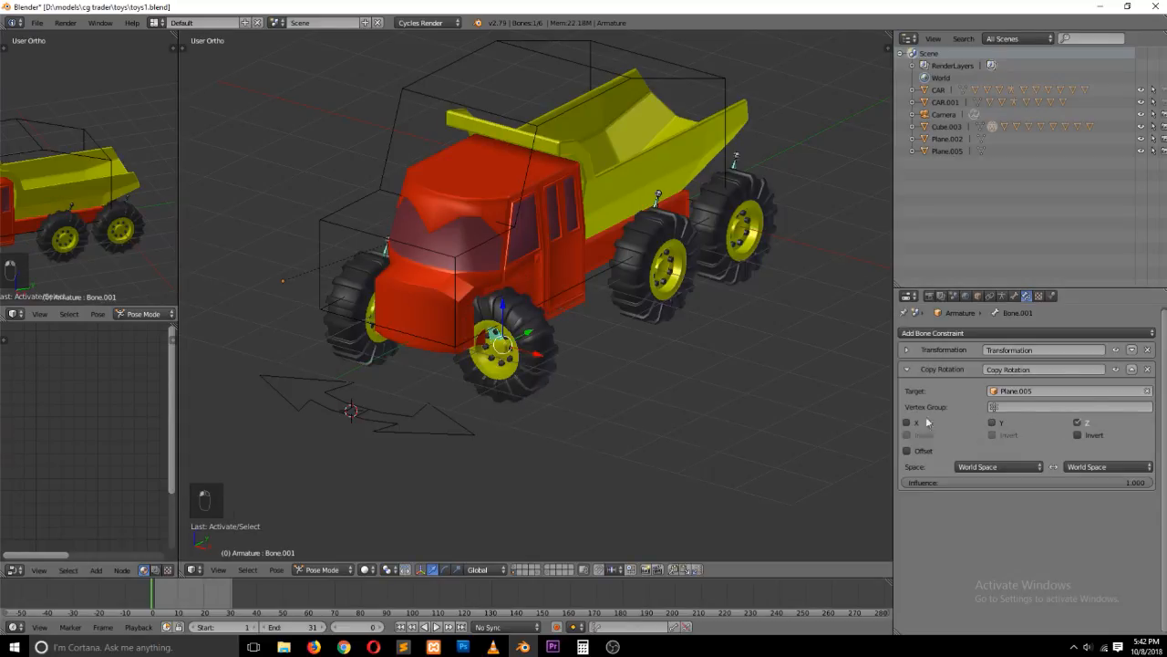
pyautogui.rightClick(405, 425)
pyautogui.press('r')
pyautogui.press('z')
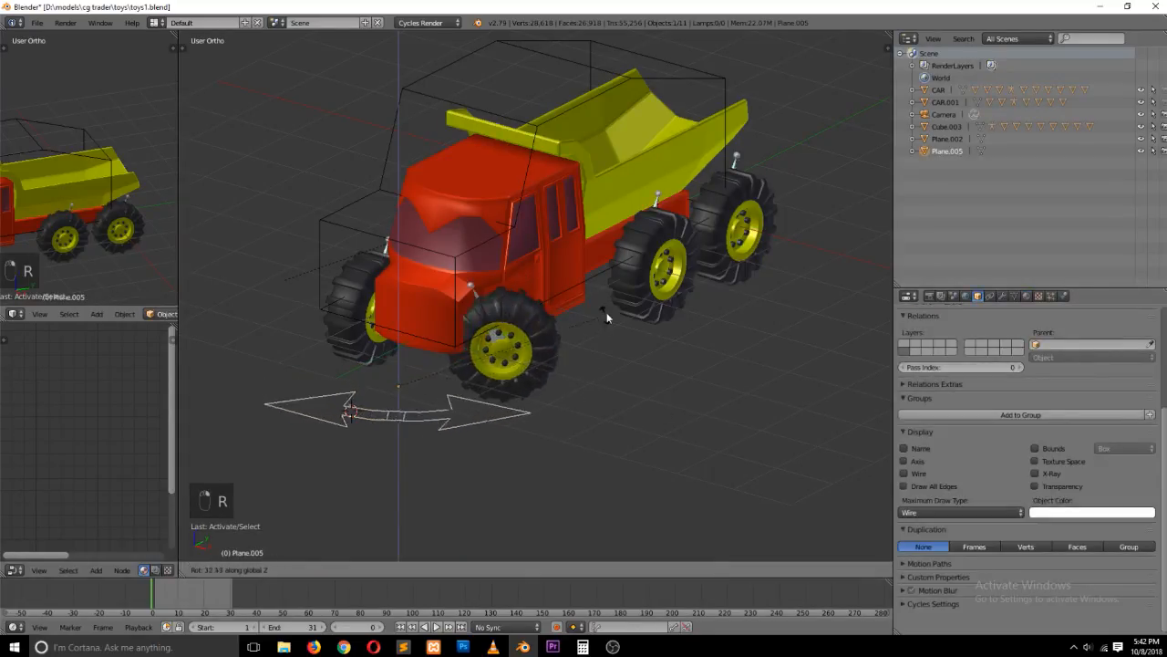
pyautogui.click(424, 187)
# Rotate the double-arrow control about a quarter turn in top view to bring the front wheel in line with the truck
pyautogui.press('KP_7')
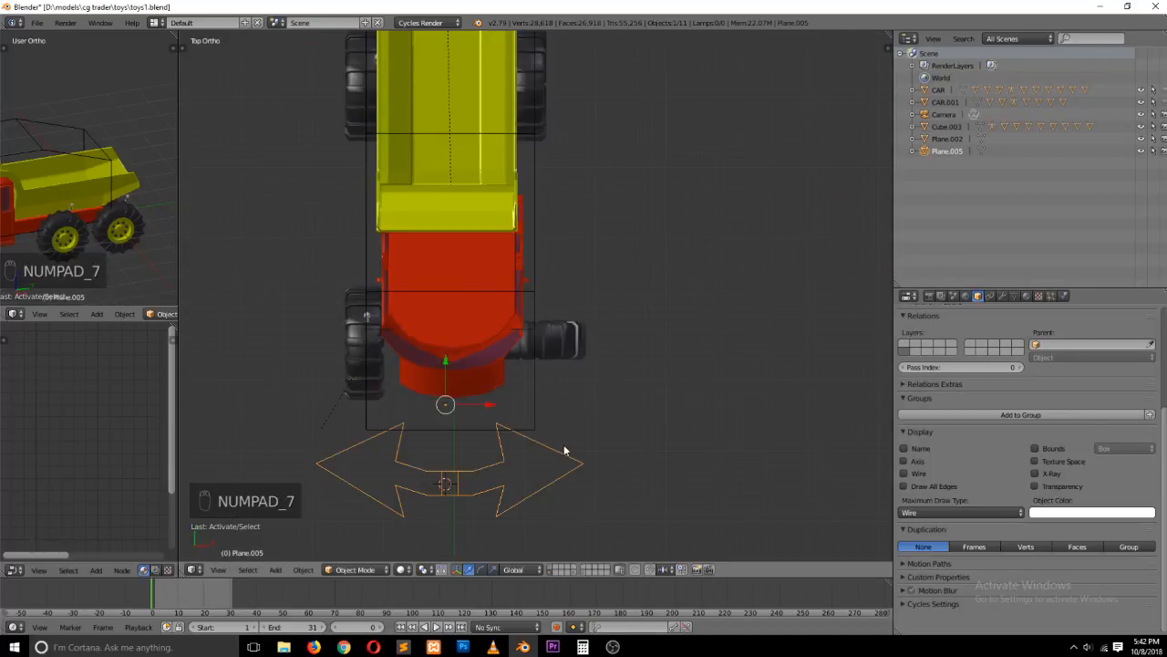
pyautogui.press('r')
pyautogui.click(572, 459)
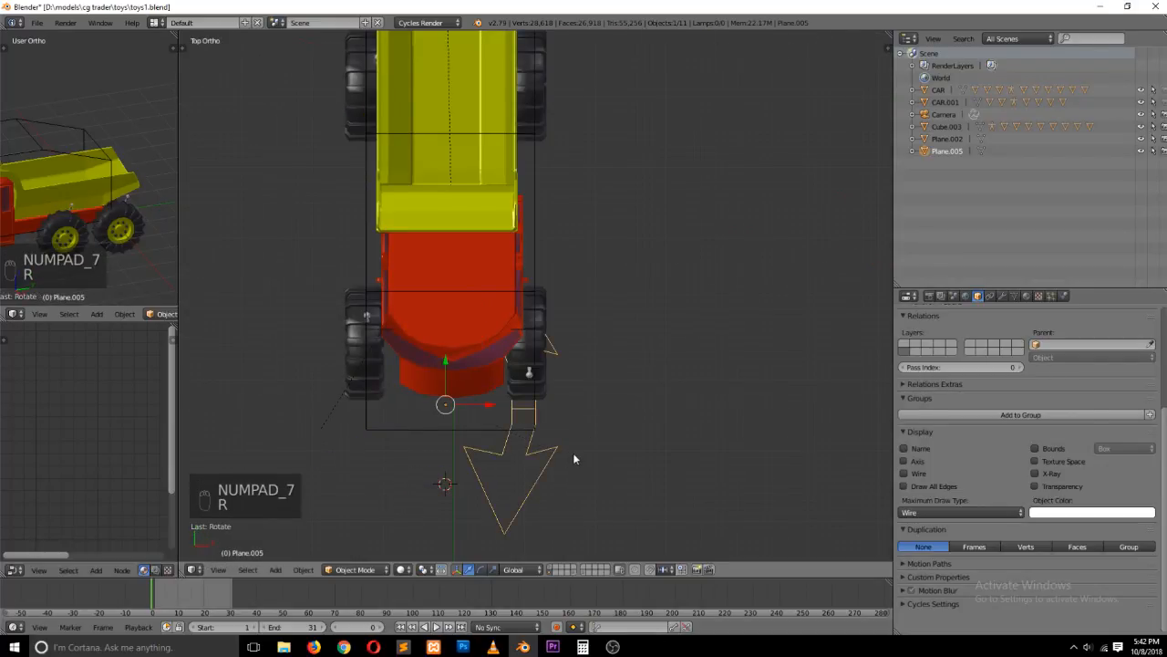
# Rotate the double arrow's mesh around the 3D cursor in Edit Mode until it lies across the truck's front, and test the steering
pyautogui.press('Tab')
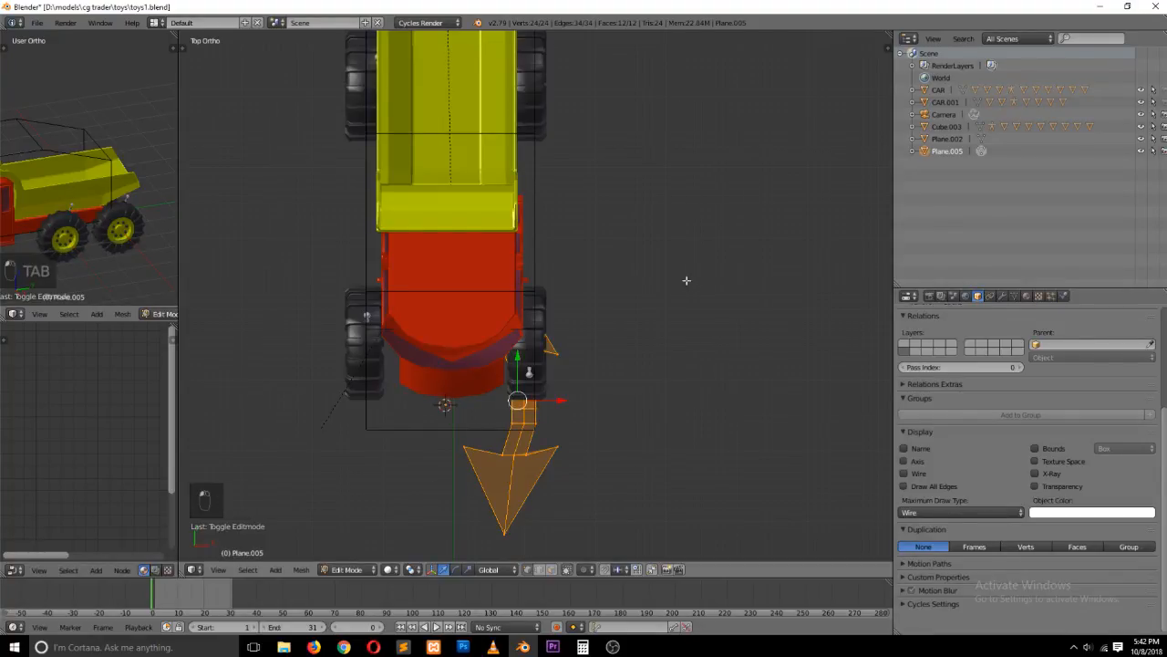
pyautogui.press('r')
pyautogui.click(651, 412)
pyautogui.press(',')
pyautogui.press('.')
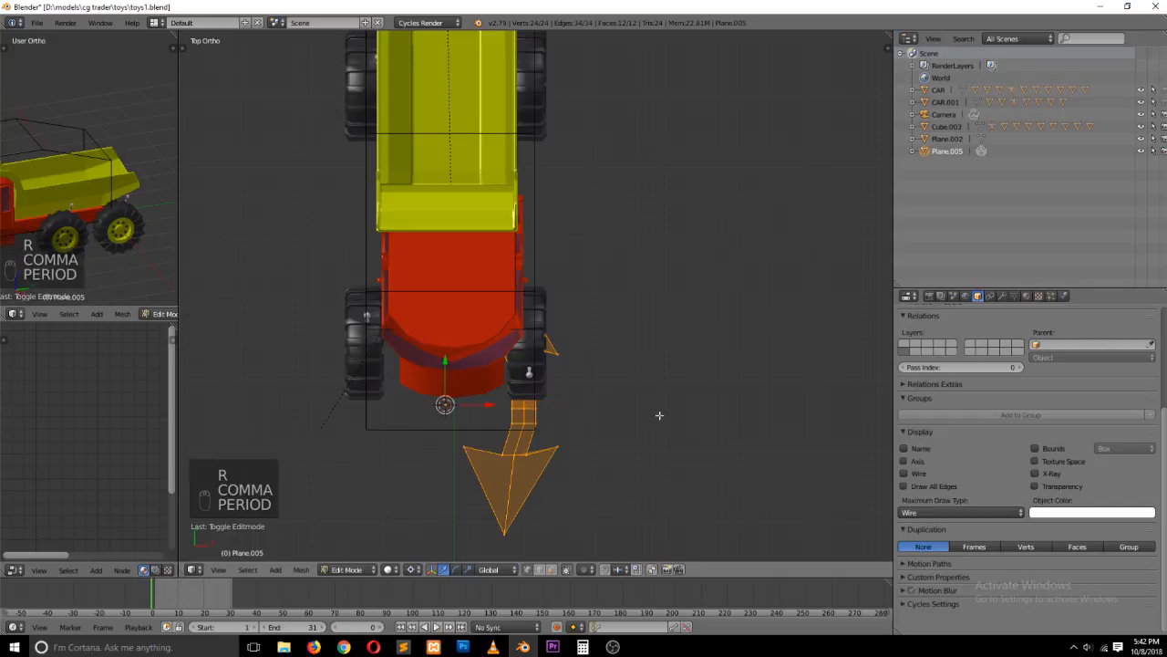
pyautogui.press('r')
pyautogui.press('r')
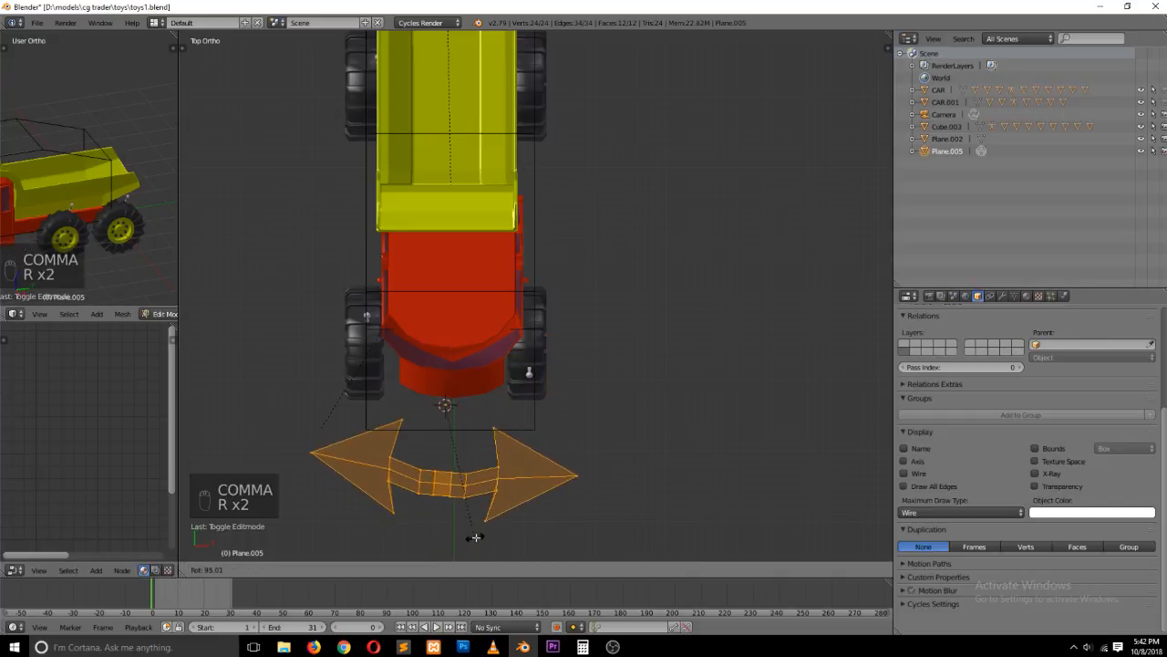
pyautogui.click(494, 526)
pyautogui.press('Tab')
pyautogui.press('r')
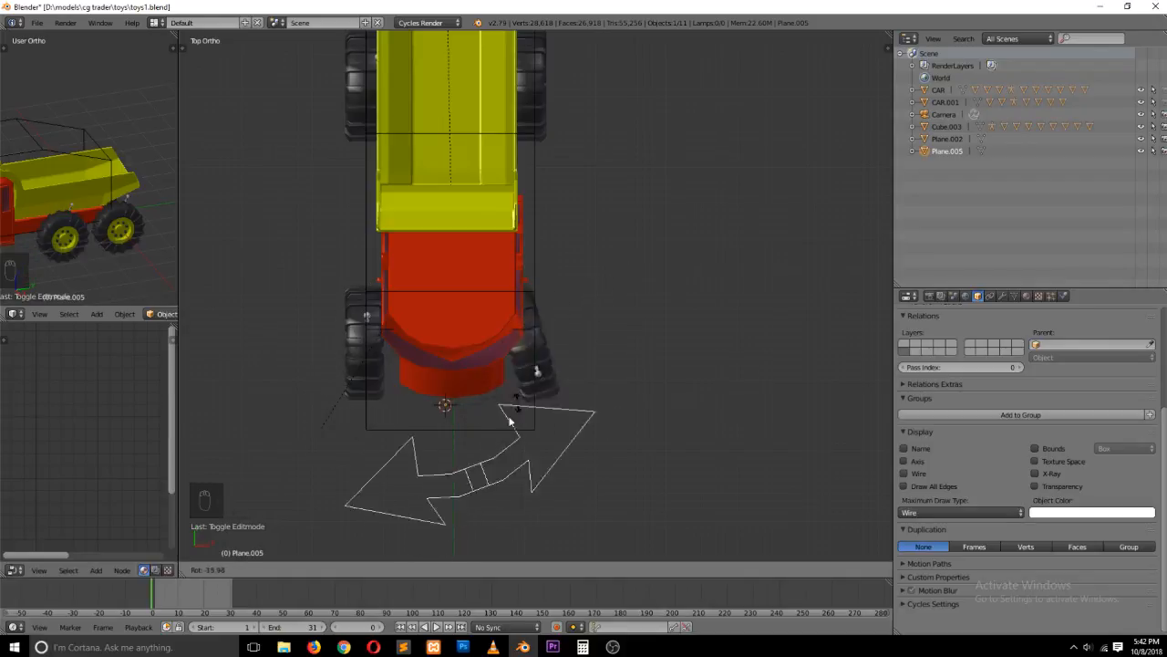
pyautogui.rightClick(532, 418)
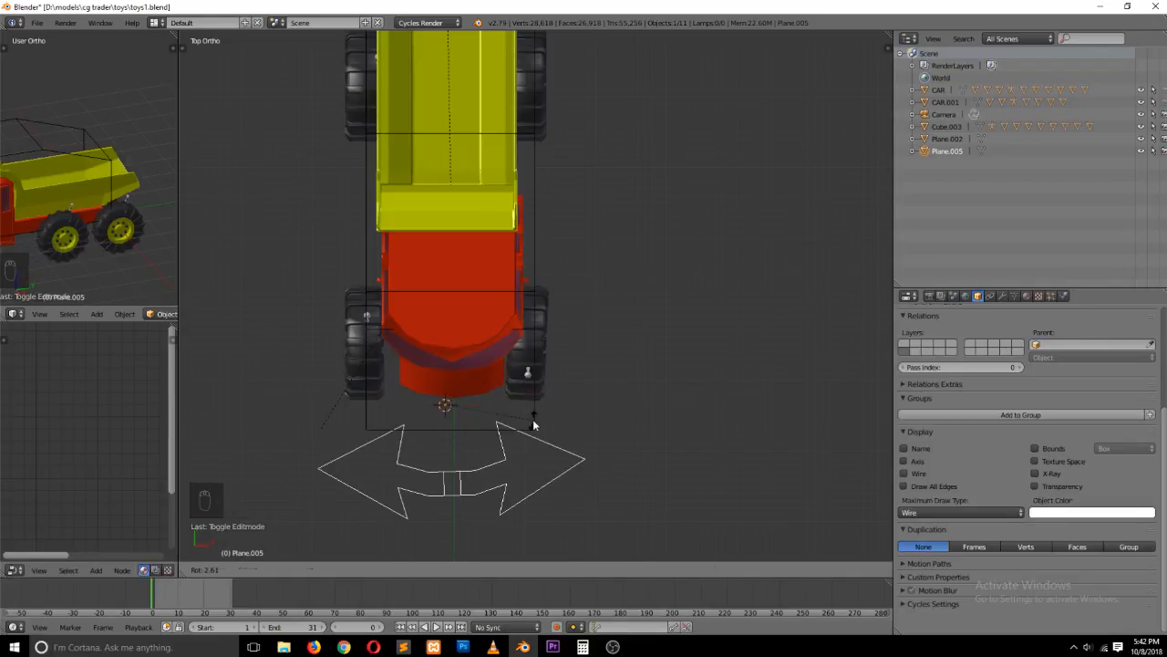
# Delete the bone of the other front wheel, which has no steering constraint, in the armature's Edit Mode
pyautogui.rightClick(367, 320)
pyautogui.press('Tab')
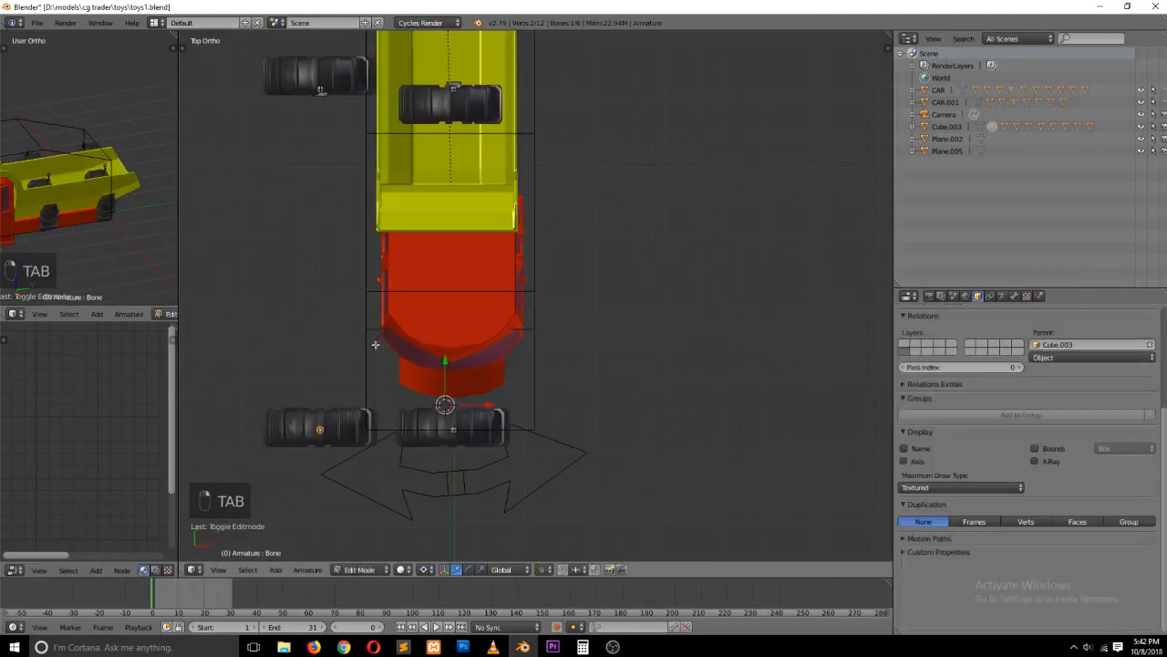
pyautogui.press('z')
pyautogui.rightClick(322, 431)
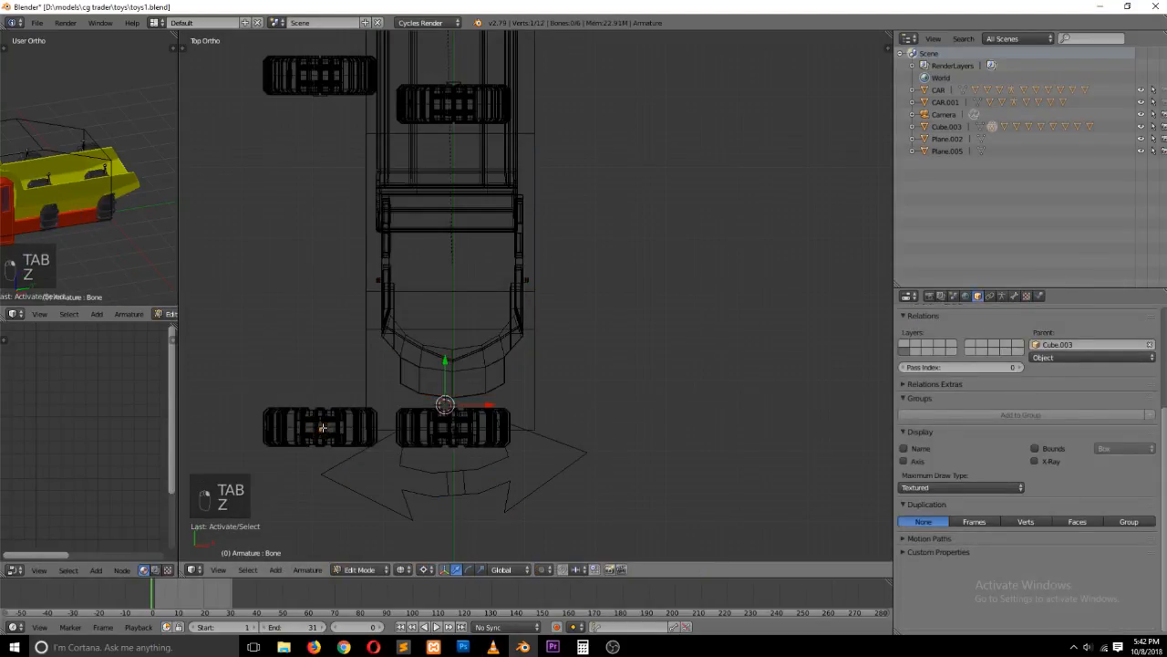
pyautogui.press('`')
pyautogui.moveTo(331, 418); pyautogui.dragTo(344, 344, button='middle')
pyautogui.rightClick(342, 393)
pyautogui.press('x')
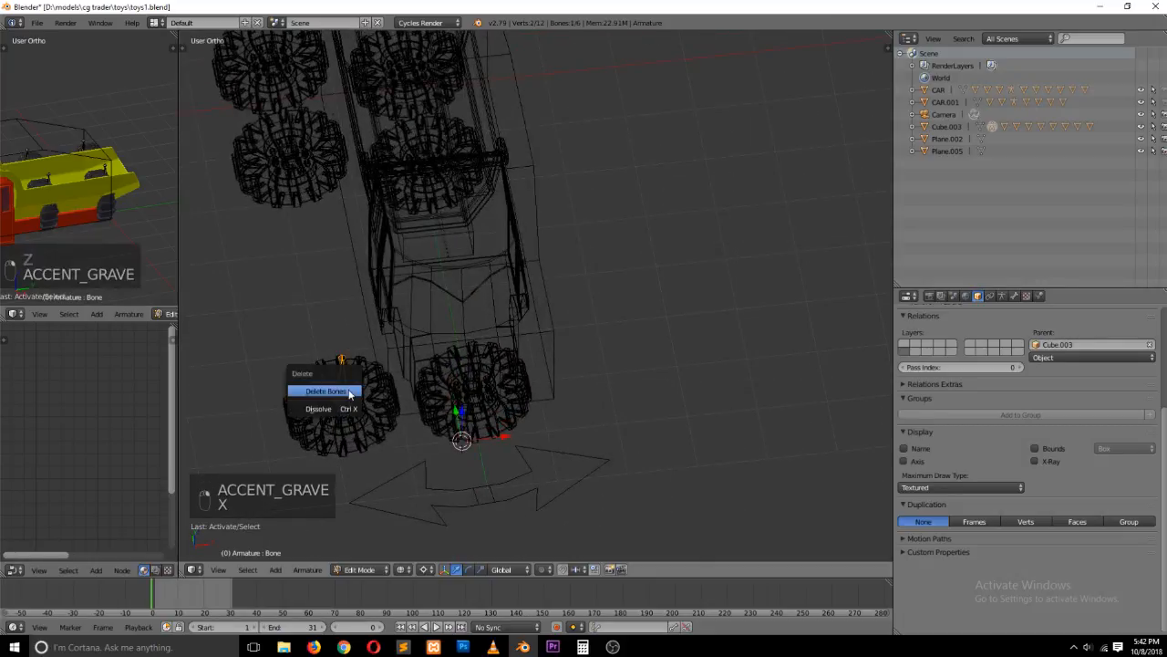
pyautogui.click(348, 399)
pyautogui.press('Tab')
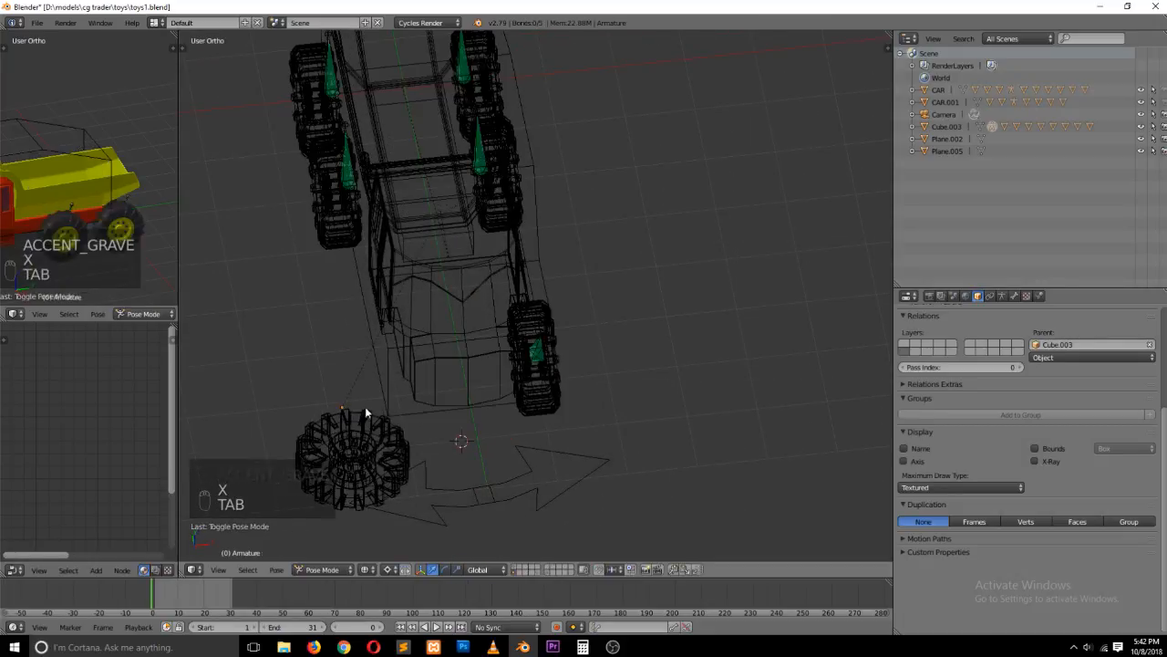
# Delete the front wheel mesh Circle.012 left without a bone
pyautogui.press('KP_7')
pyautogui.rightClick(319, 454)
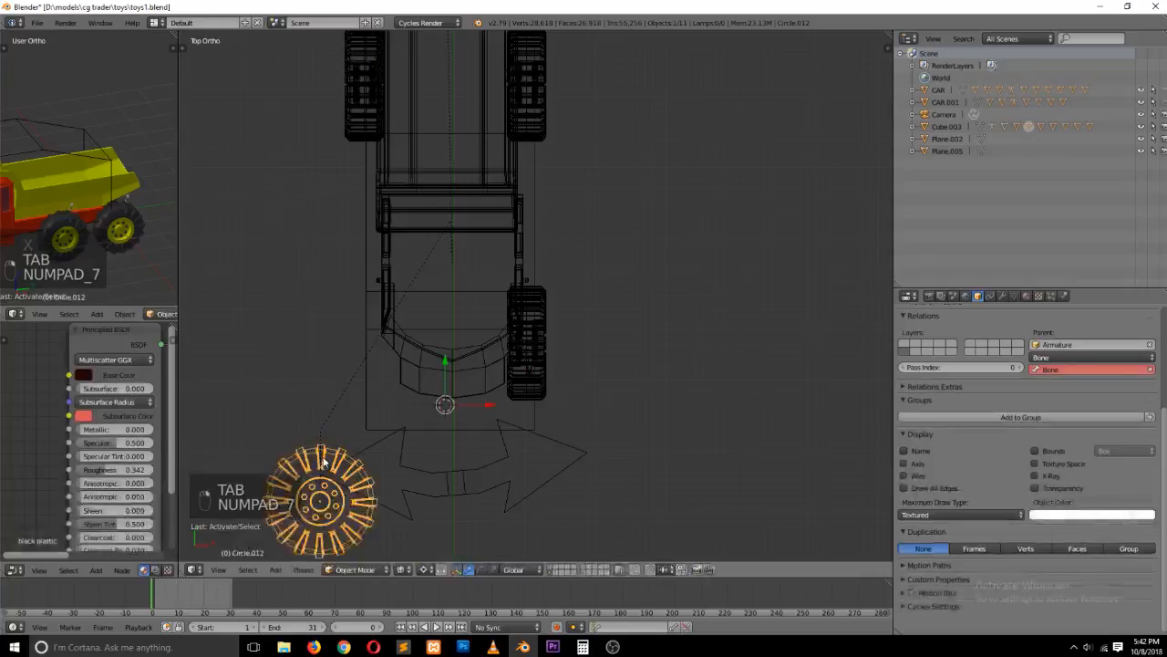
pyautogui.press('x')
pyautogui.click(321, 456)
# Duplicate the constrained front wheel bone in Edit Mode and place the copy on the opposite side of the truck
pyautogui.rightClick(541, 357)
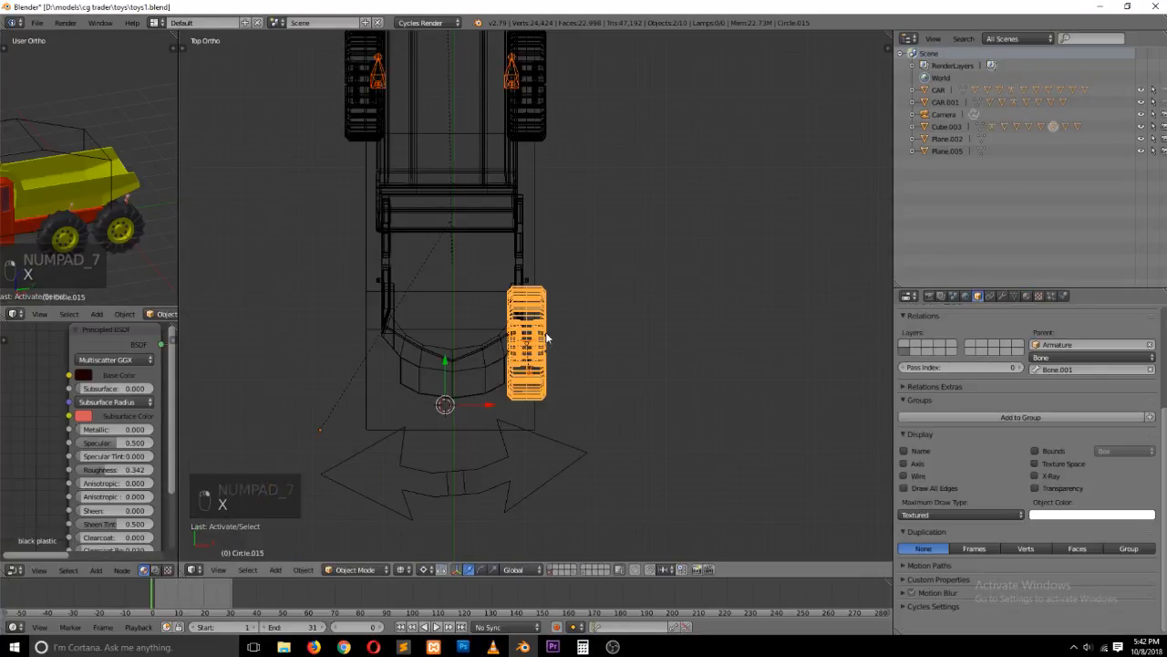
pyautogui.press(',')
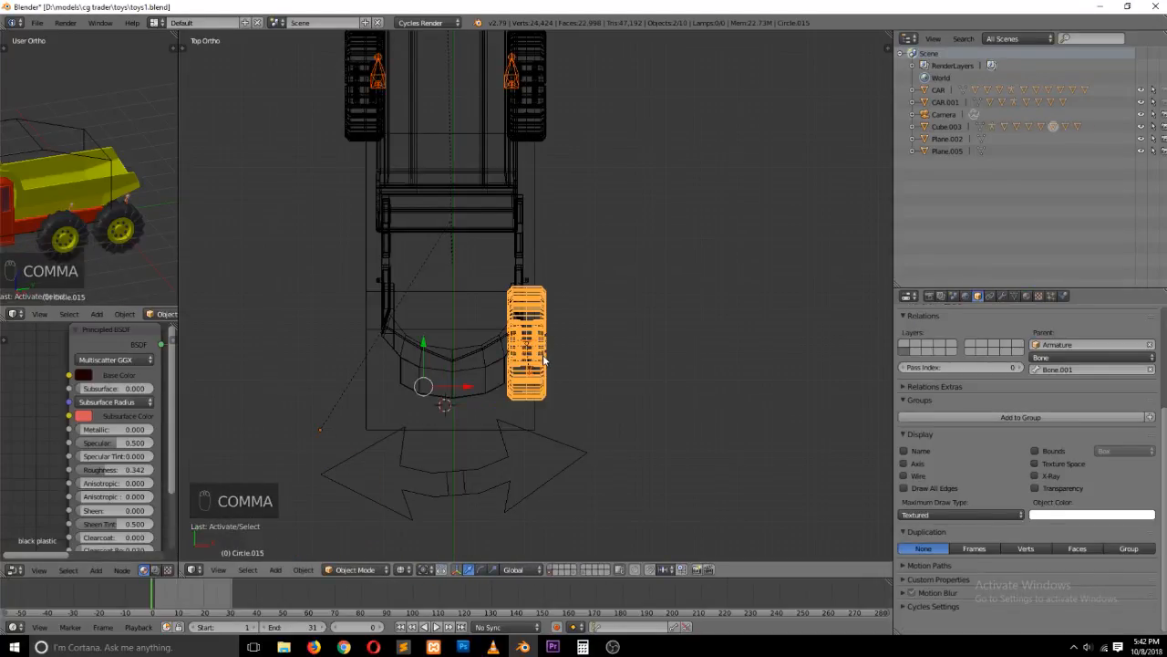
pyautogui.rightClick(544, 349)
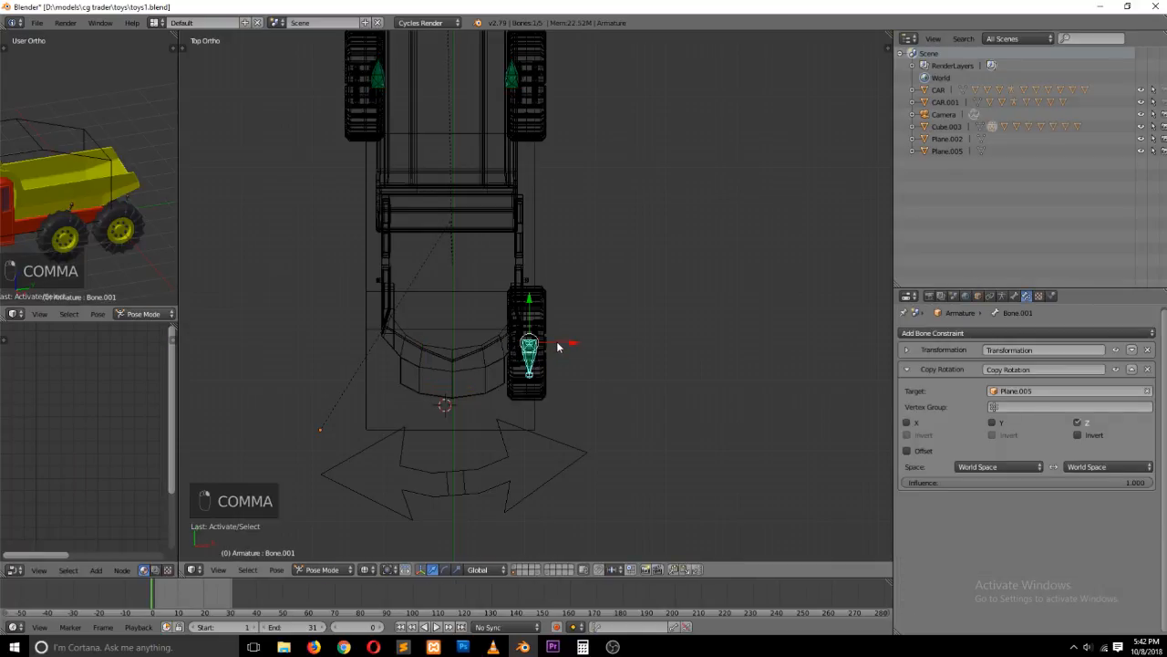
pyautogui.press('Tab')
pyautogui.hotkey('shift', 'd')
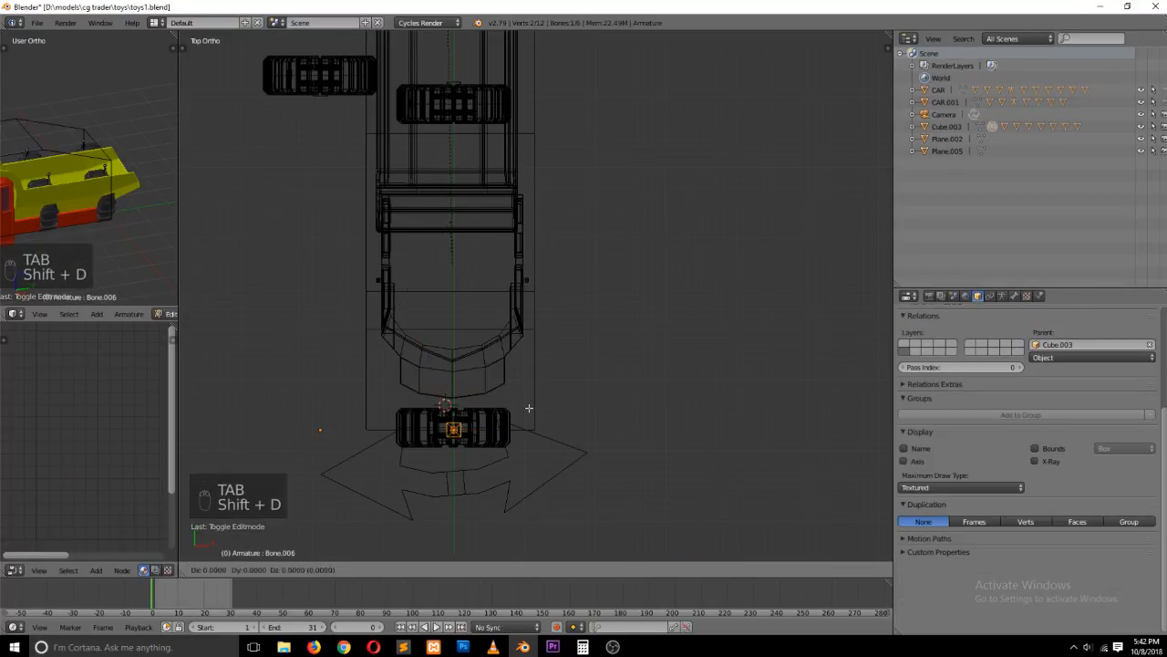
pyautogui.click(352, 427)
pyautogui.press('Tab')
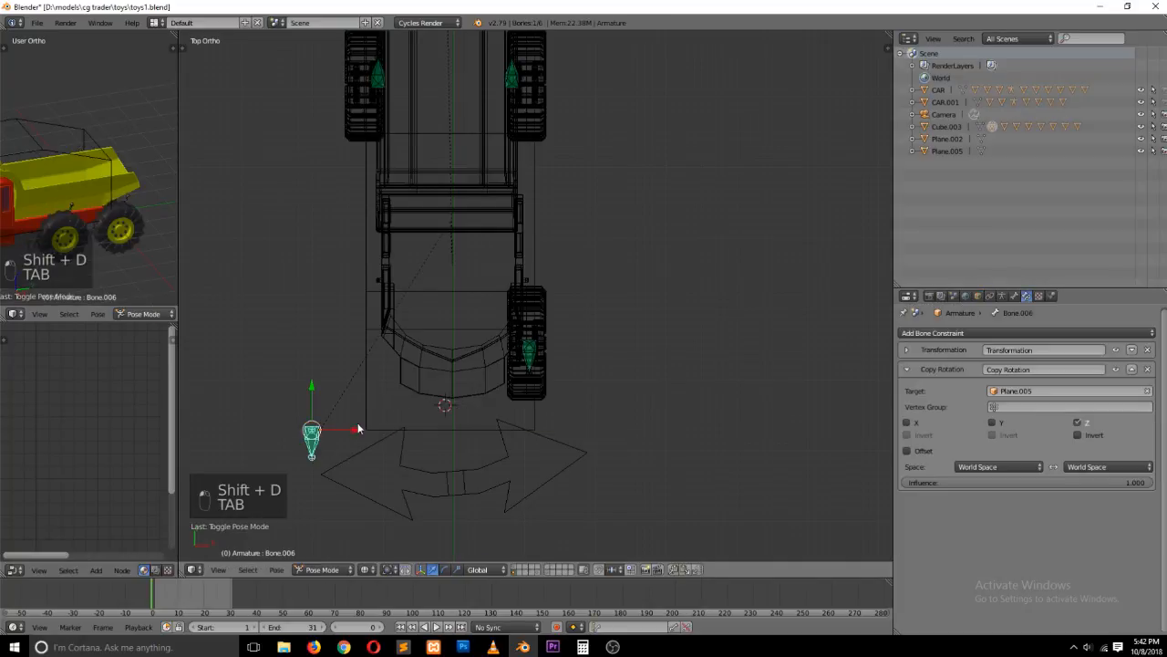
# Move the duplicated bone in top and right views to the opposite front wheel position, level with the existing front wheel bone
pyautogui.press('g')
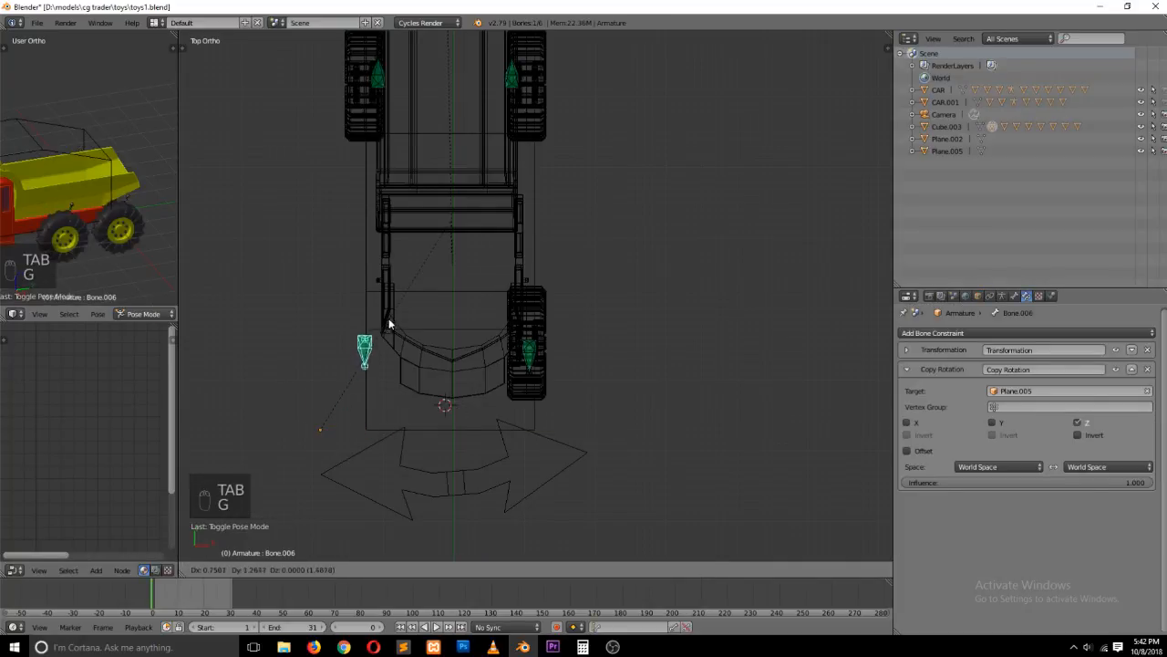
pyautogui.click(385, 333)
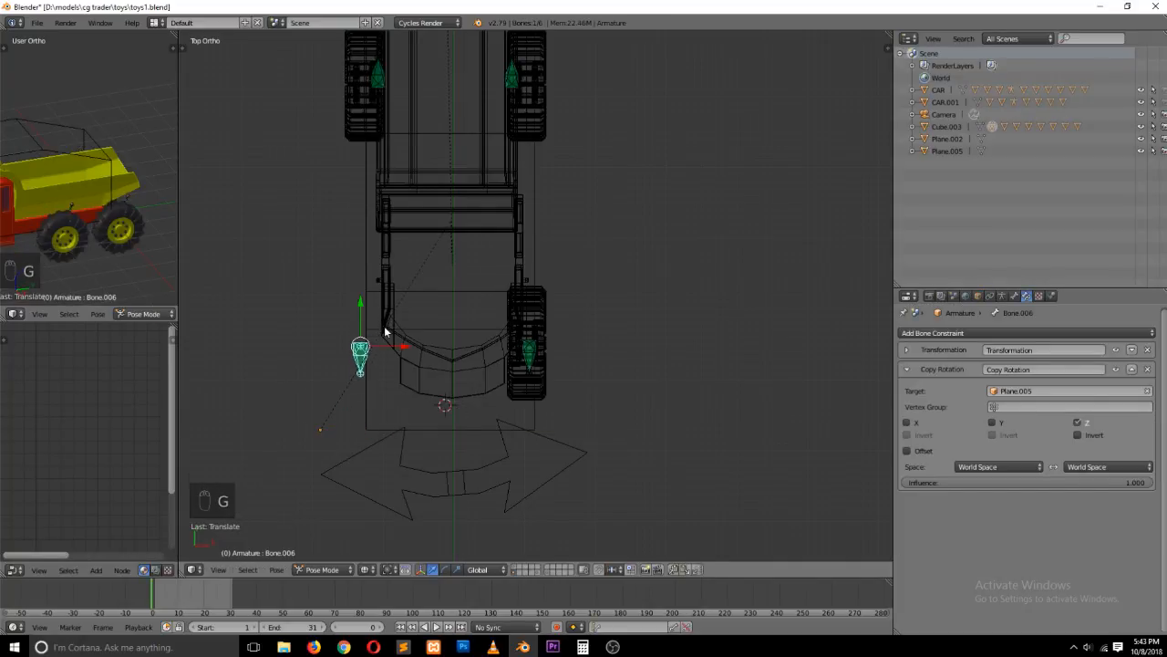
pyautogui.press('KP_3')
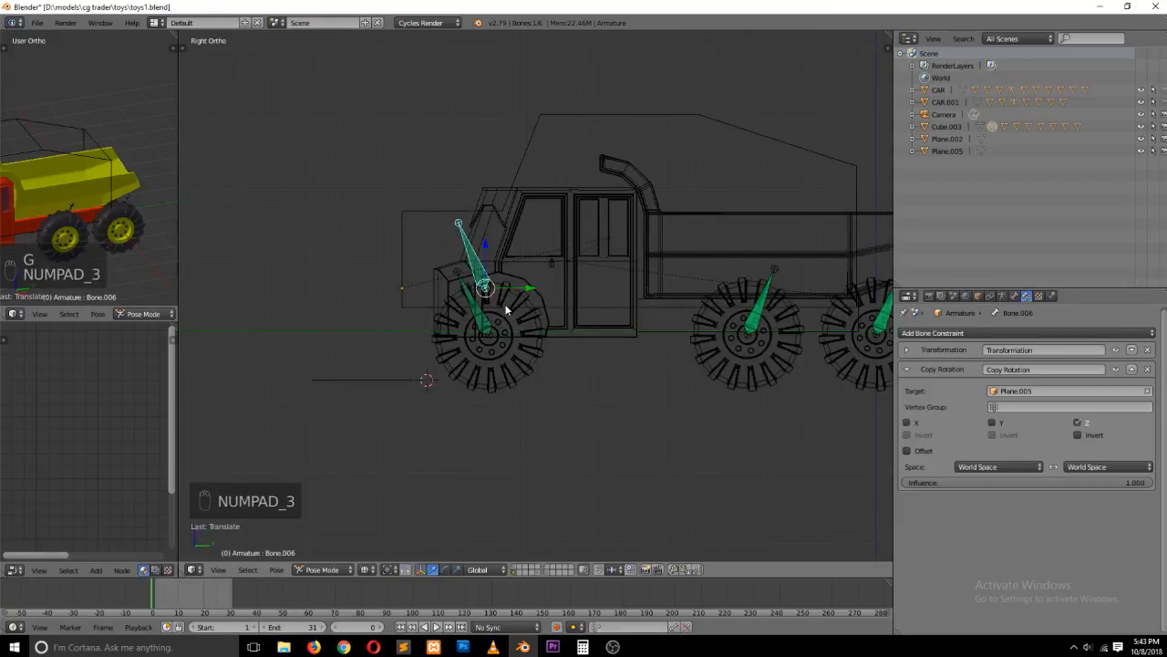
pyautogui.press('g')
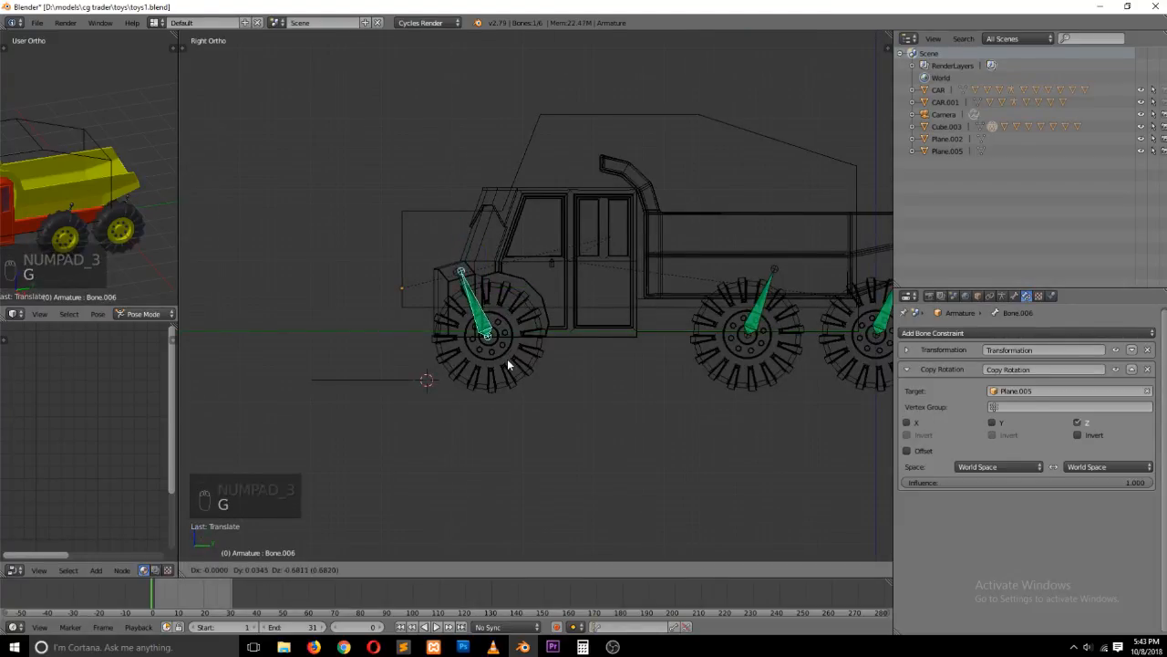
pyautogui.click(509, 362)
pyautogui.press('z')
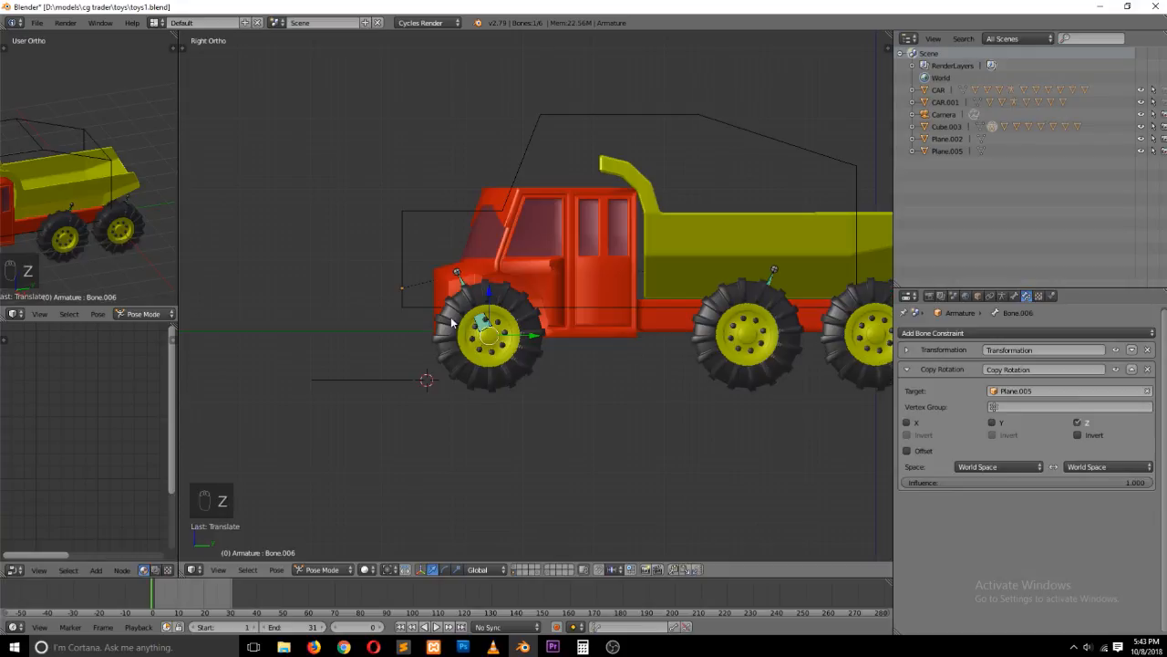
# Move the truck along Y with the Cube.003 cage to test how the wheels roll
pyautogui.press('`')
pyautogui.moveTo(509, 363); pyautogui.dragTo(500, 398, button='middle')
pyautogui.rightClick(641, 137)
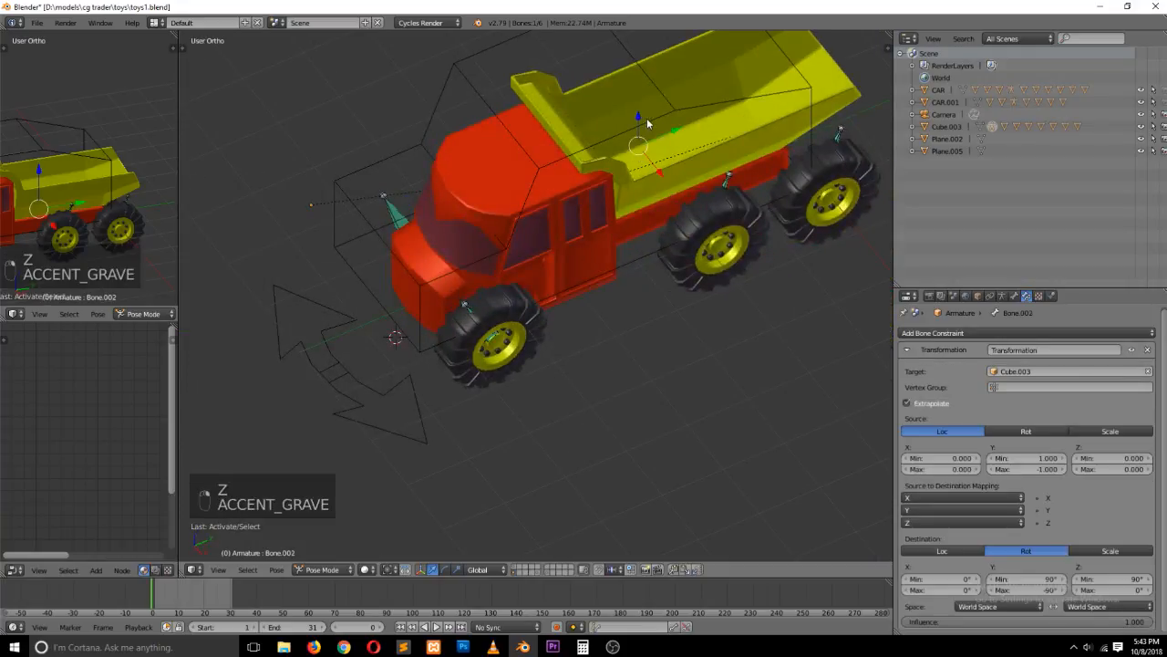
pyautogui.rightClick(434, 91)
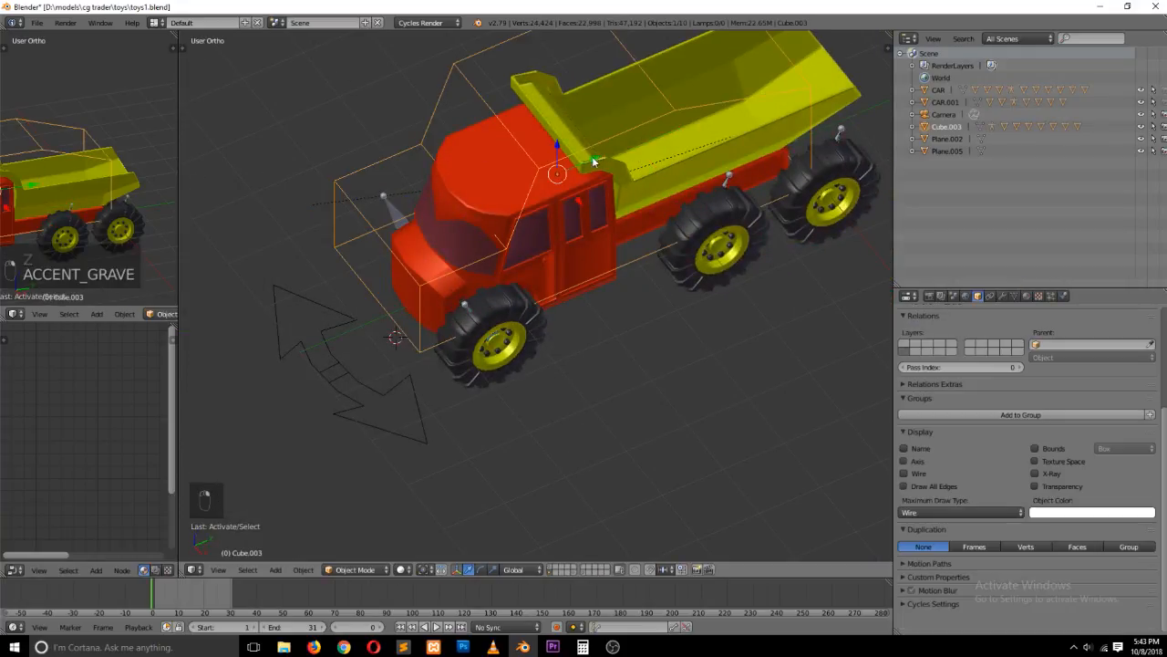
pyautogui.moveTo(594, 155); pyautogui.dragTo(689, 161)
pyautogui.press('`')
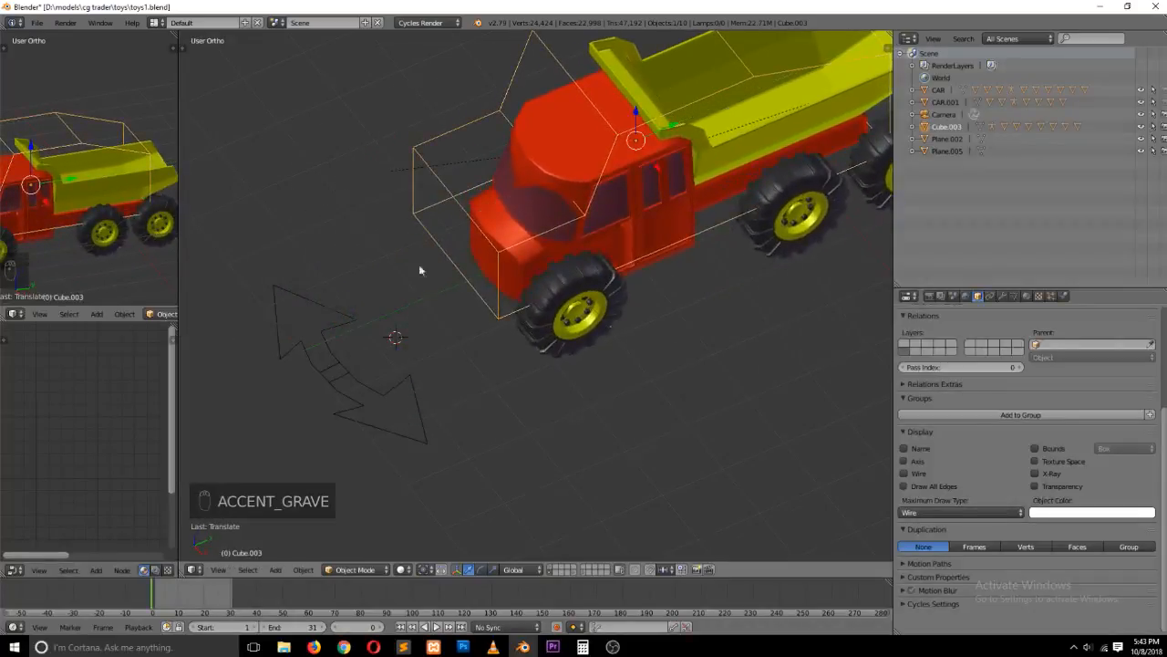
pyautogui.moveTo(419, 268); pyautogui.dragTo(589, 254, button='middle')
pyautogui.moveTo(305, 238); pyautogui.dragTo(337, 263)
pyautogui.press('`')
pyautogui.moveTo(463, 301); pyautogui.dragTo(310, 306, button='middle')
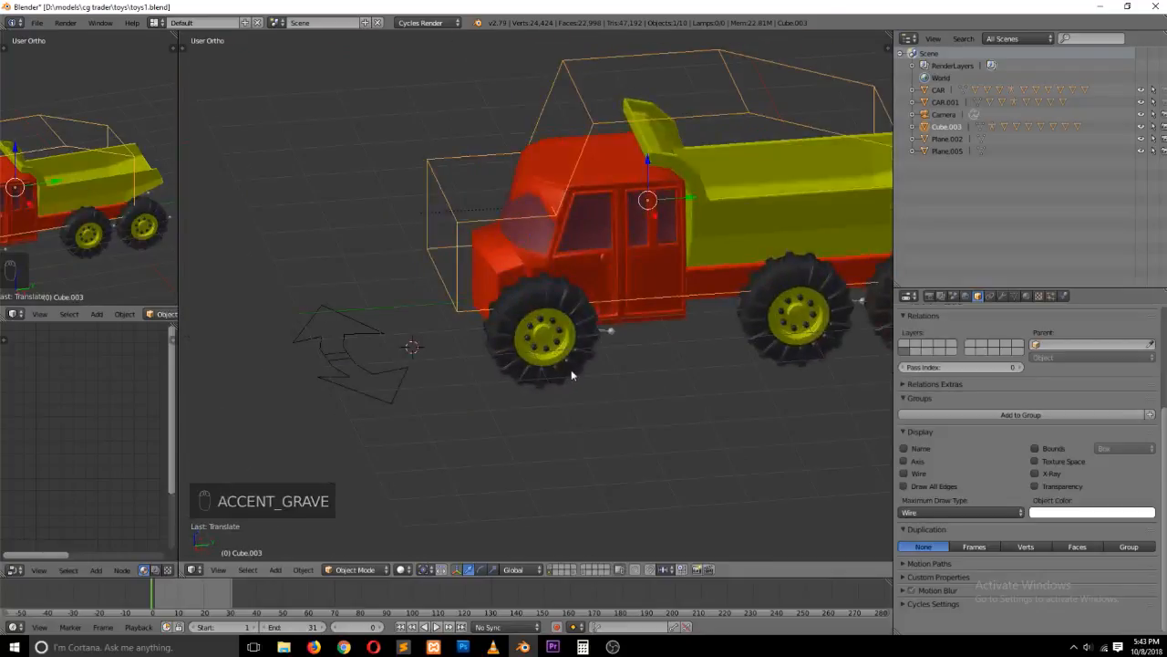
# Inspect the wheels in wireframe and solid shading, and save the file toys1.blend
pyautogui.press('z')
pyautogui.press('z')
pyautogui.press('z')
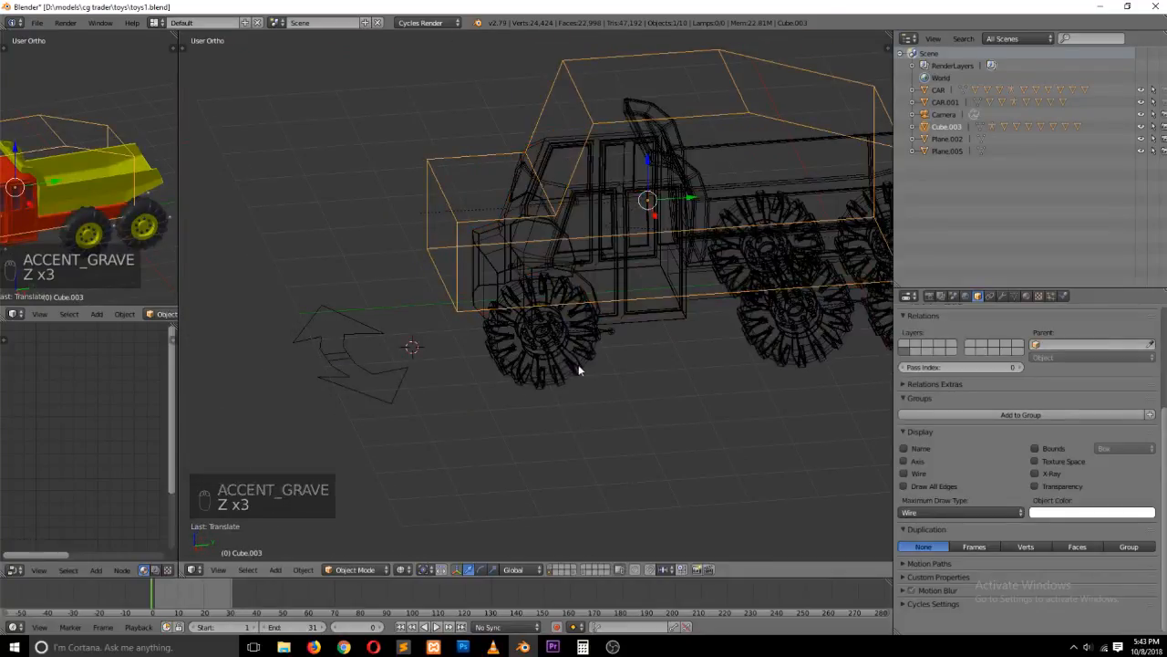
pyautogui.press('z')
pyautogui.hotkey('ctrl', 's')
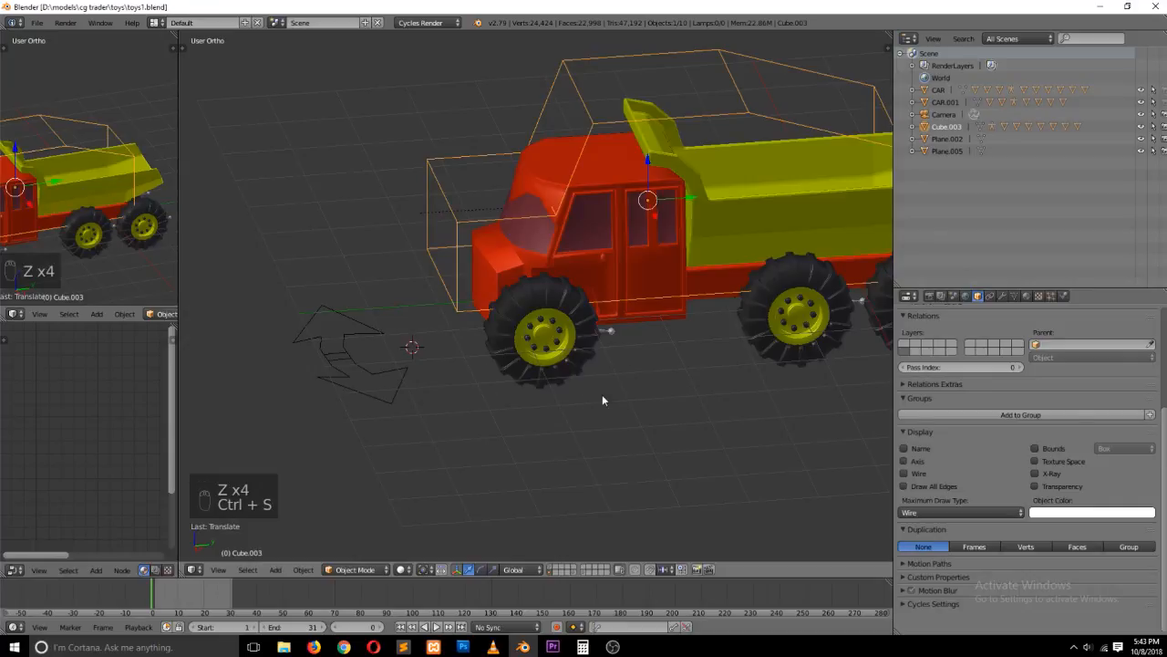
pyautogui.keyDown('ctrl'); pyautogui.scroll(4, 628, 357); pyautogui.keyUp('ctrl')
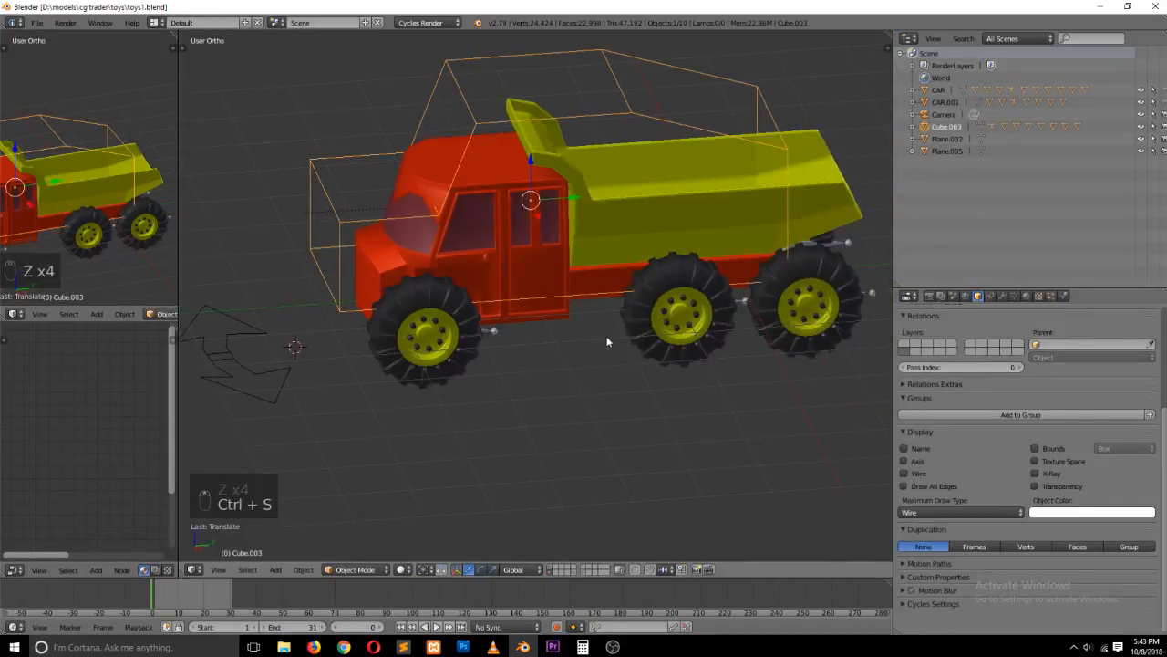